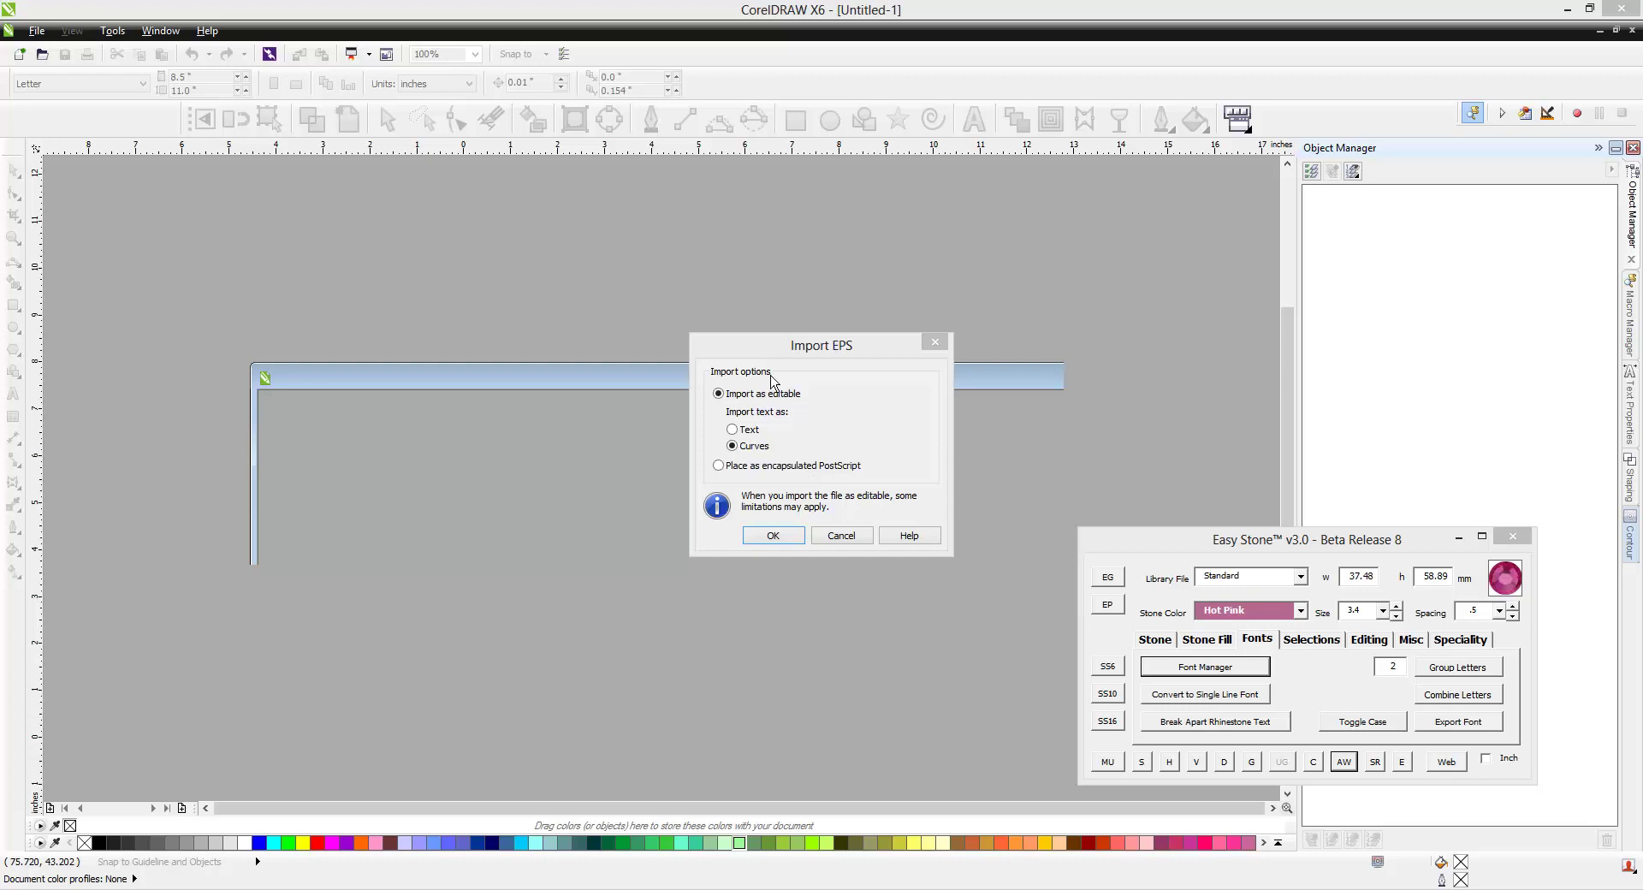
Import the ribbon EPS as editable objects with its text converted to curves
drag(774, 362, 669, 309)
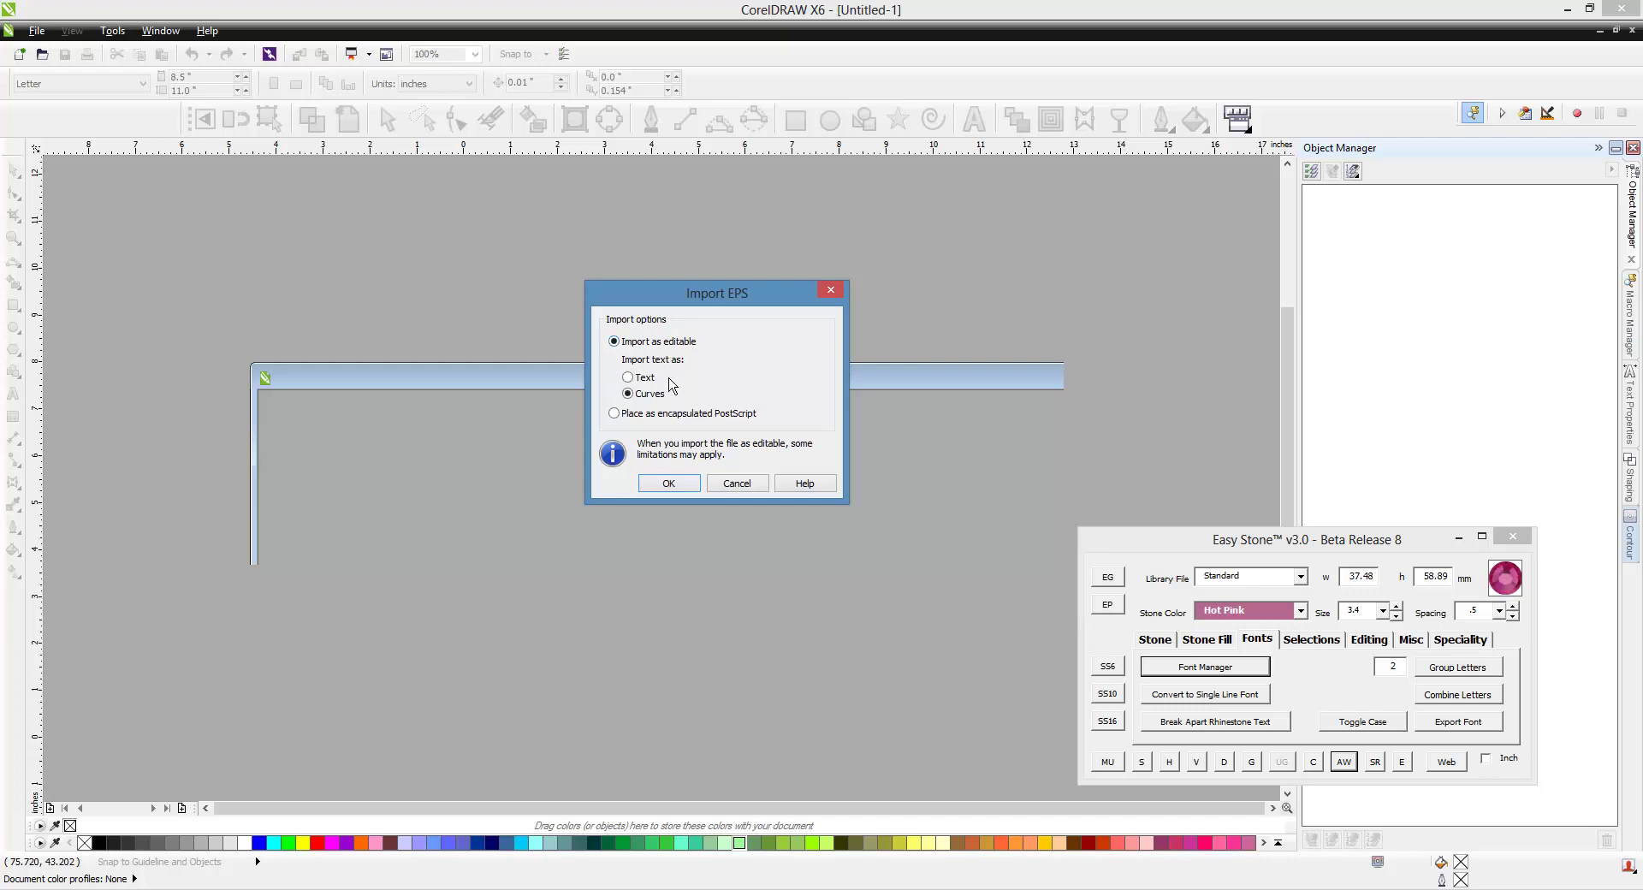
click(626, 391)
click(684, 492)
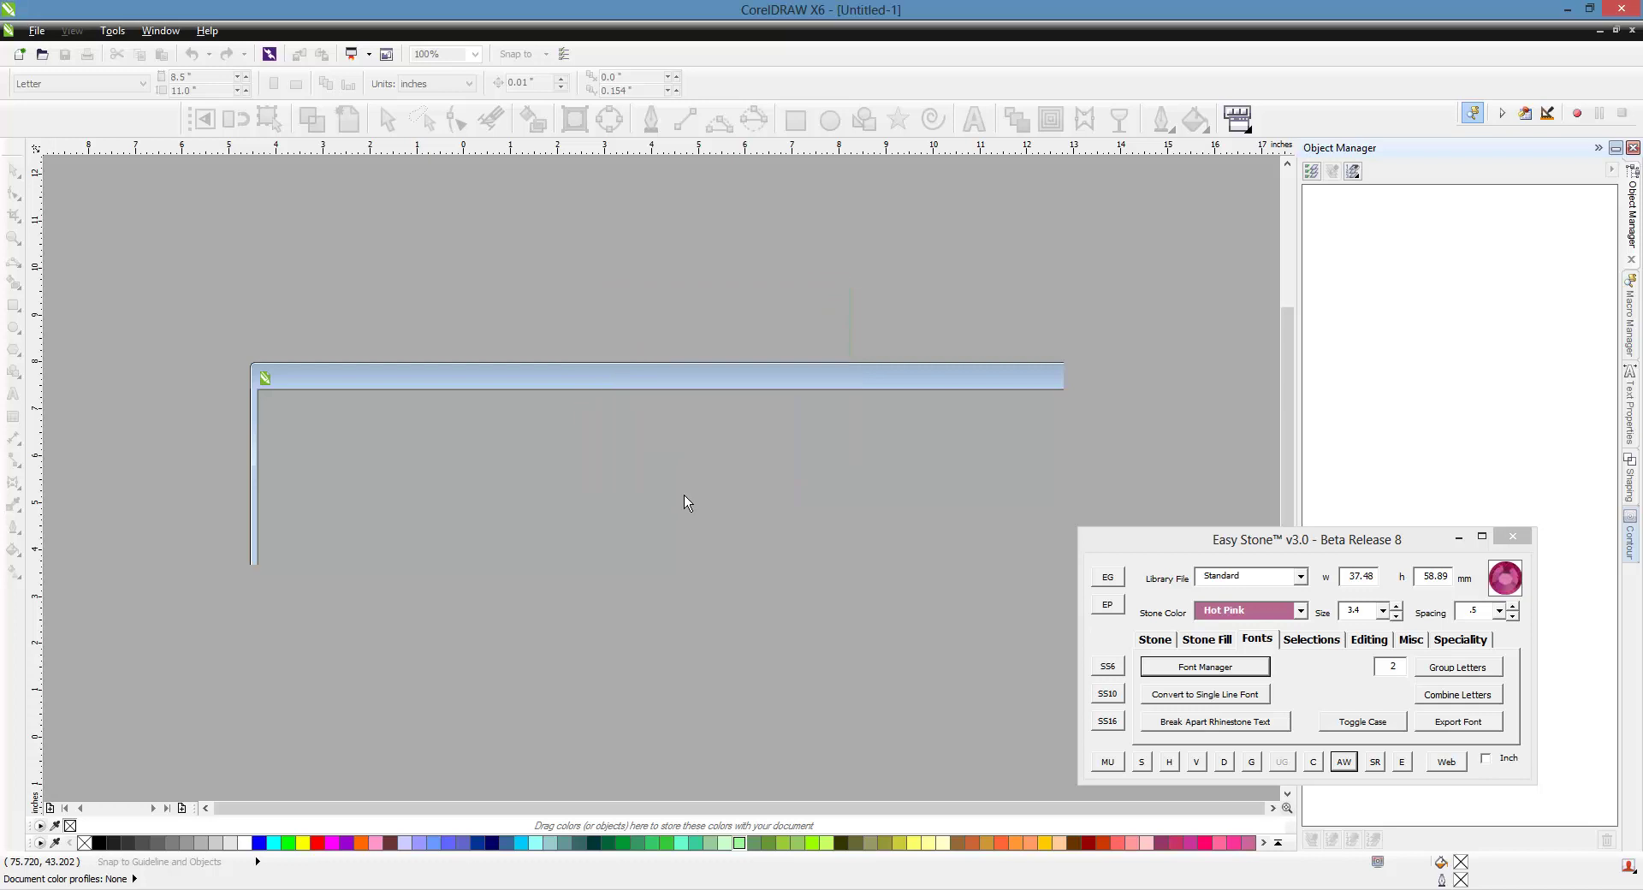
scroll(557, 451, down, 5)
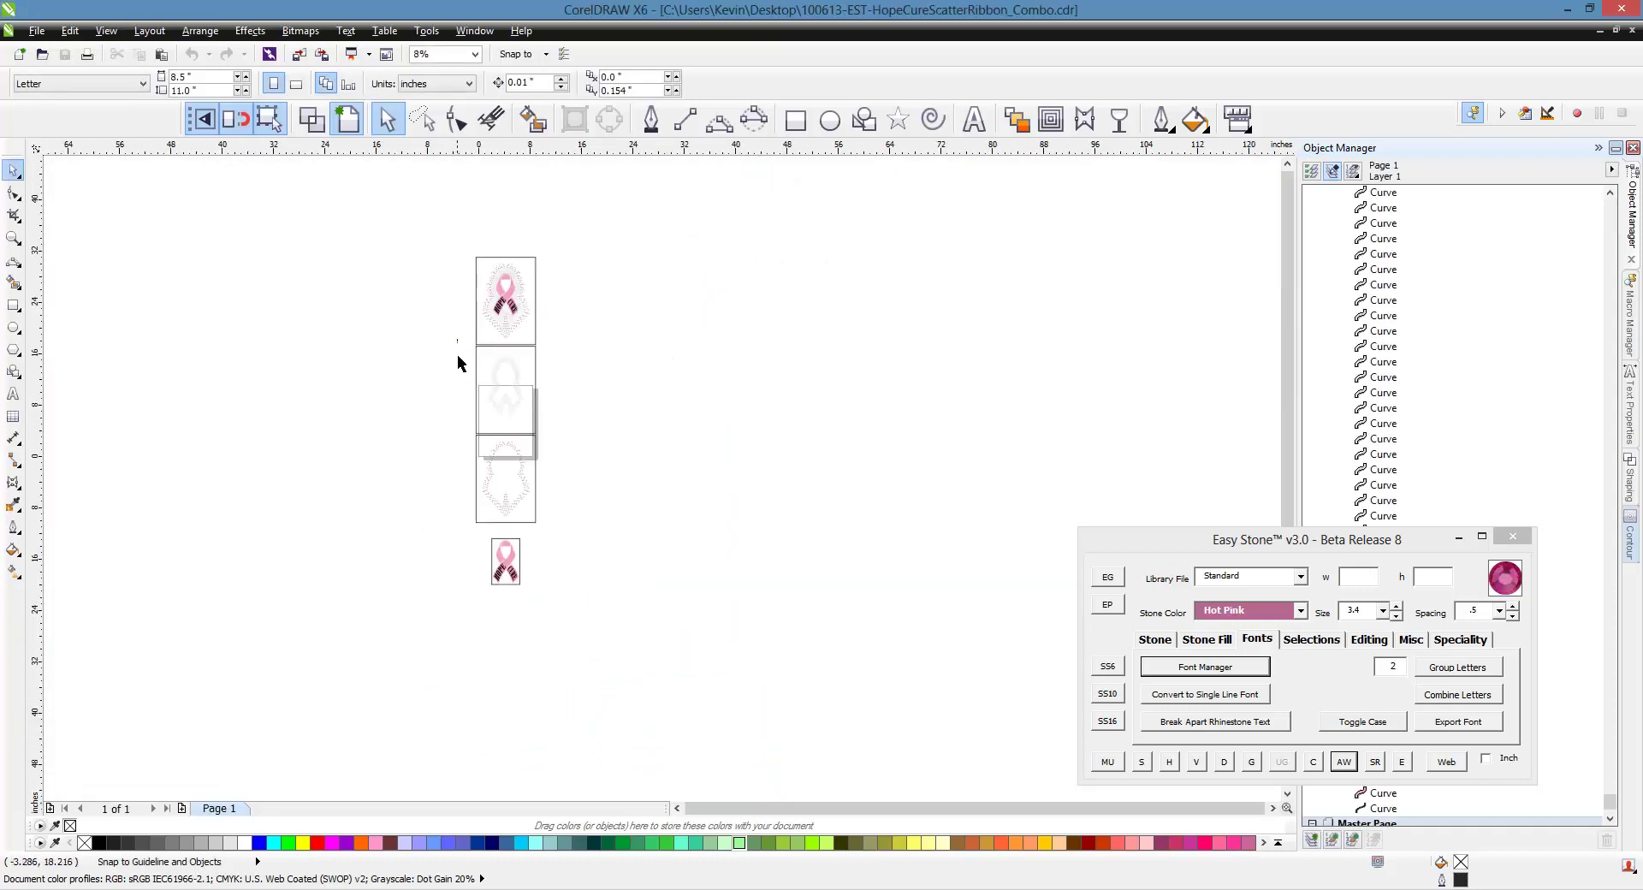
drag(459, 340, 591, 638)
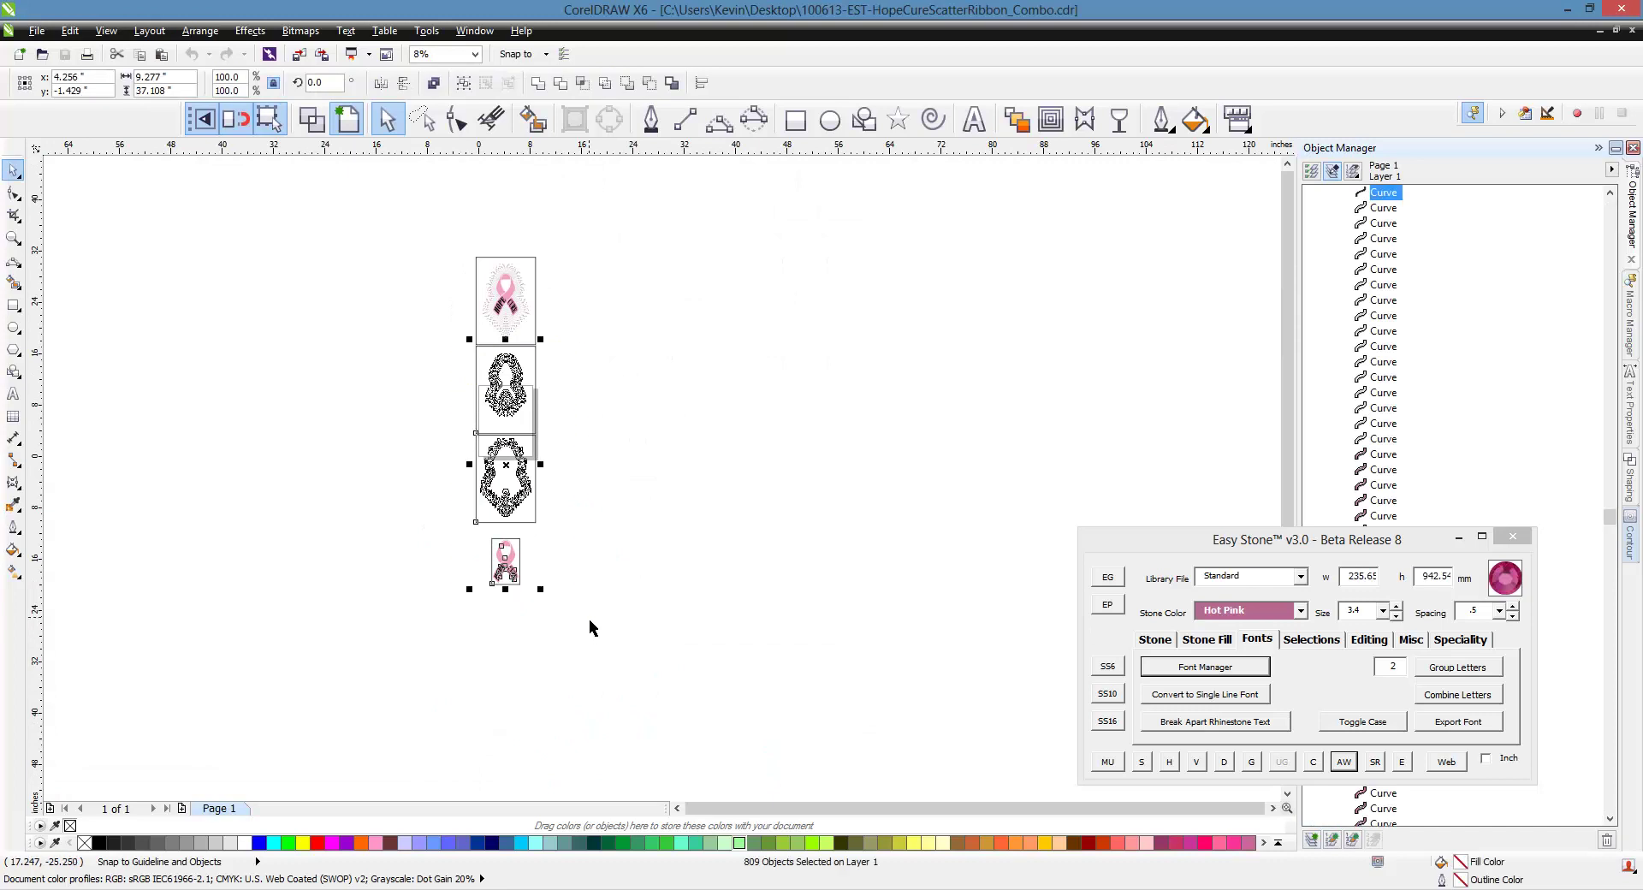
click(580, 522)
scroll(487, 271, up, 3)
click(648, 290)
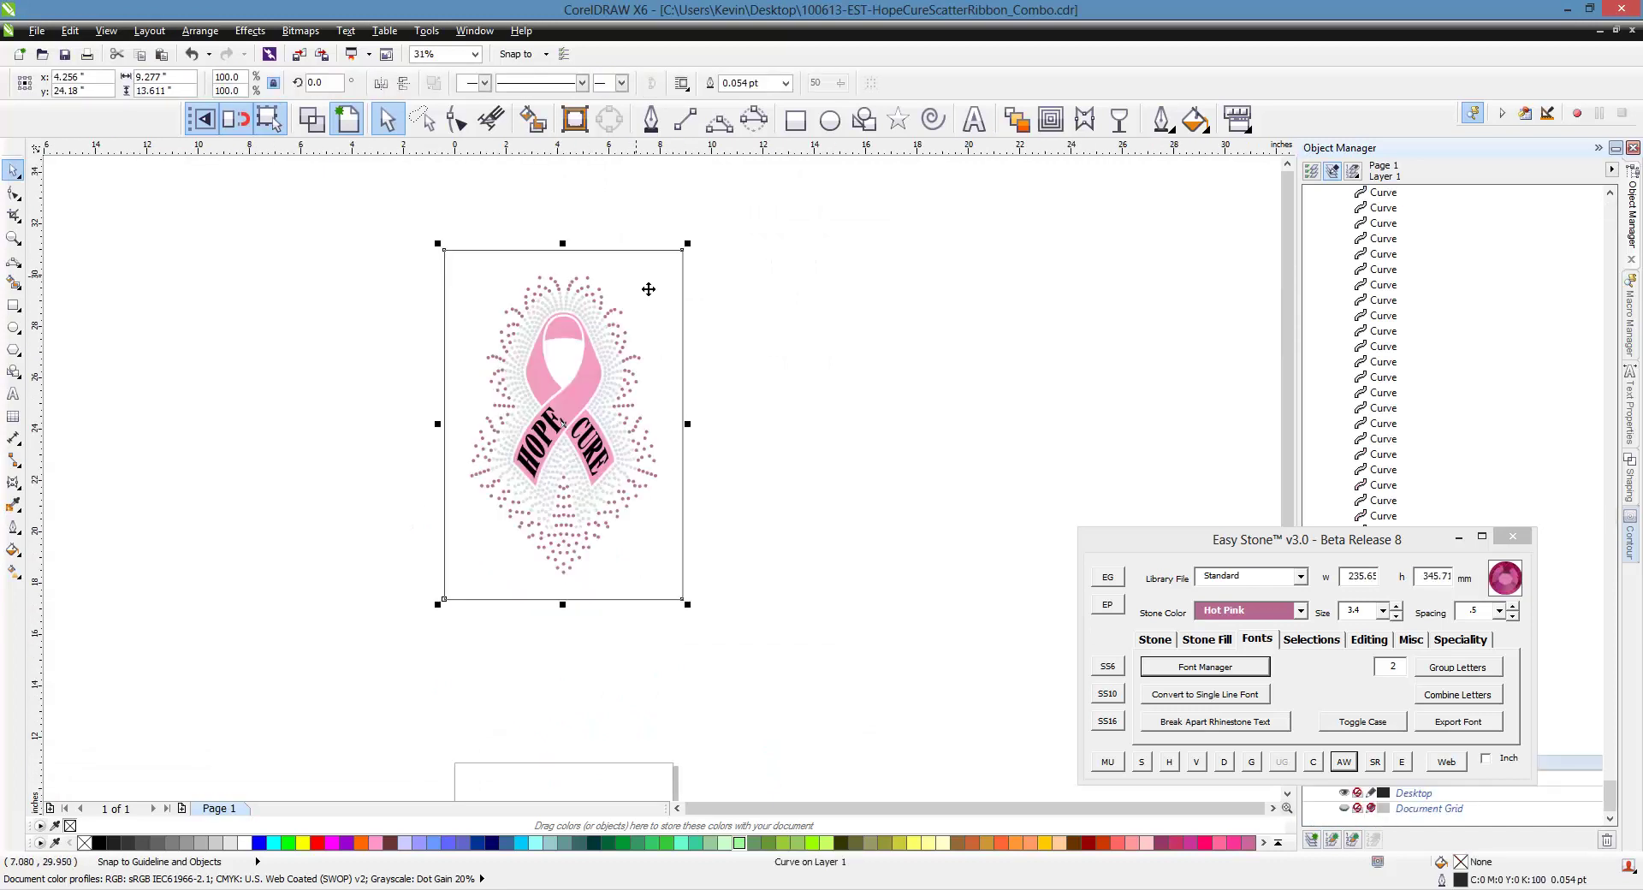
click(636, 282)
scroll(639, 280, up, 2)
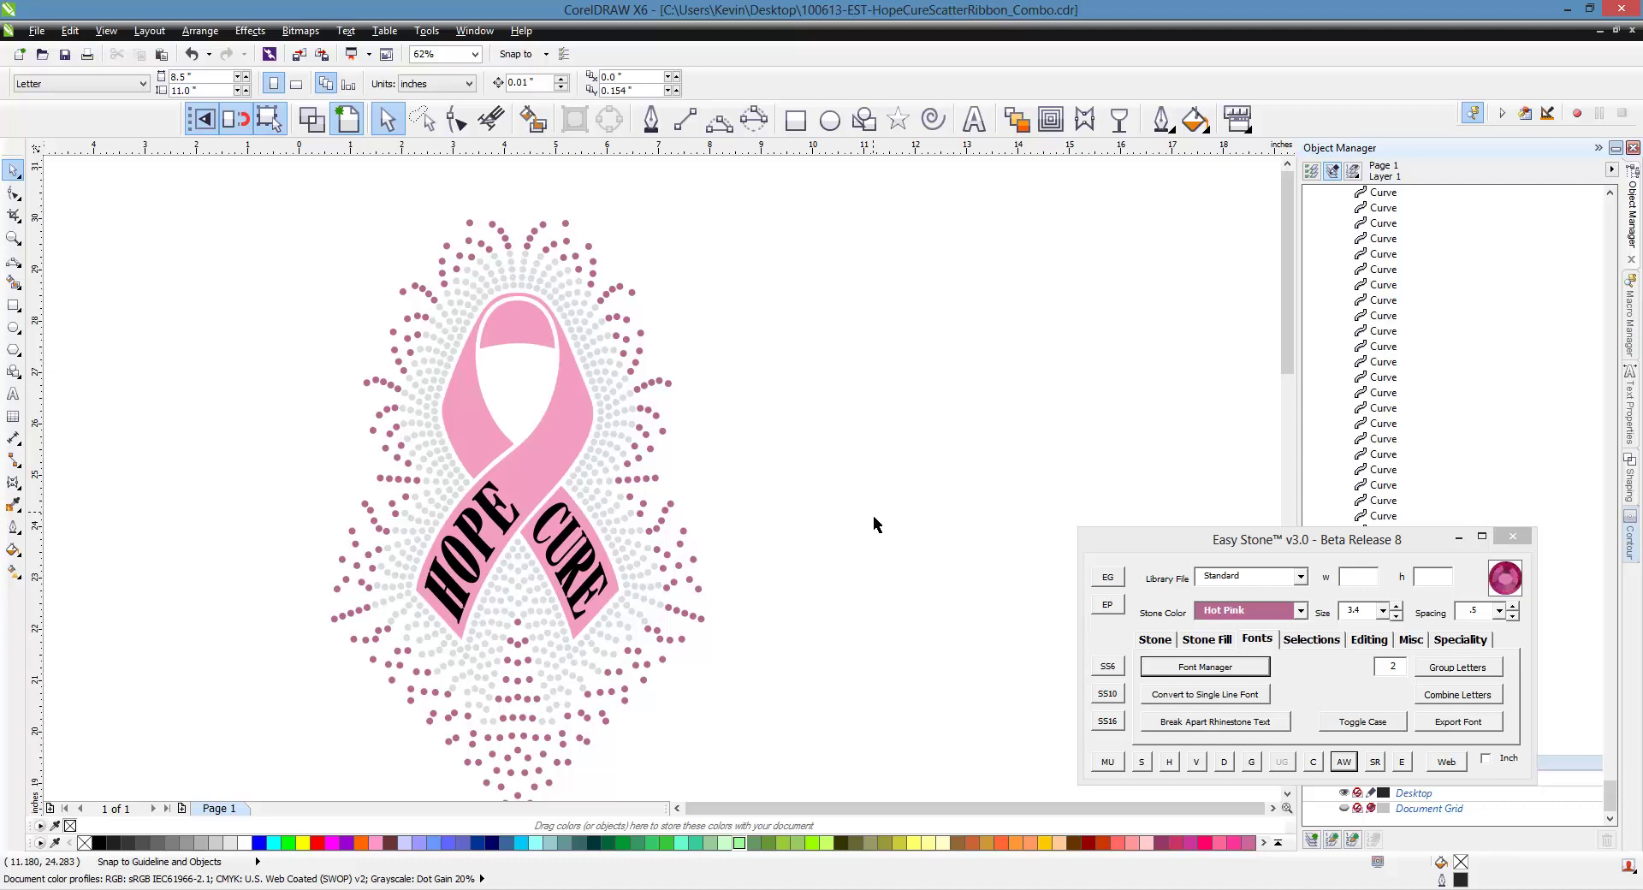
Delete the letters H, O, P and E of HOPE from the ribbon
scroll(462, 561, up, 2)
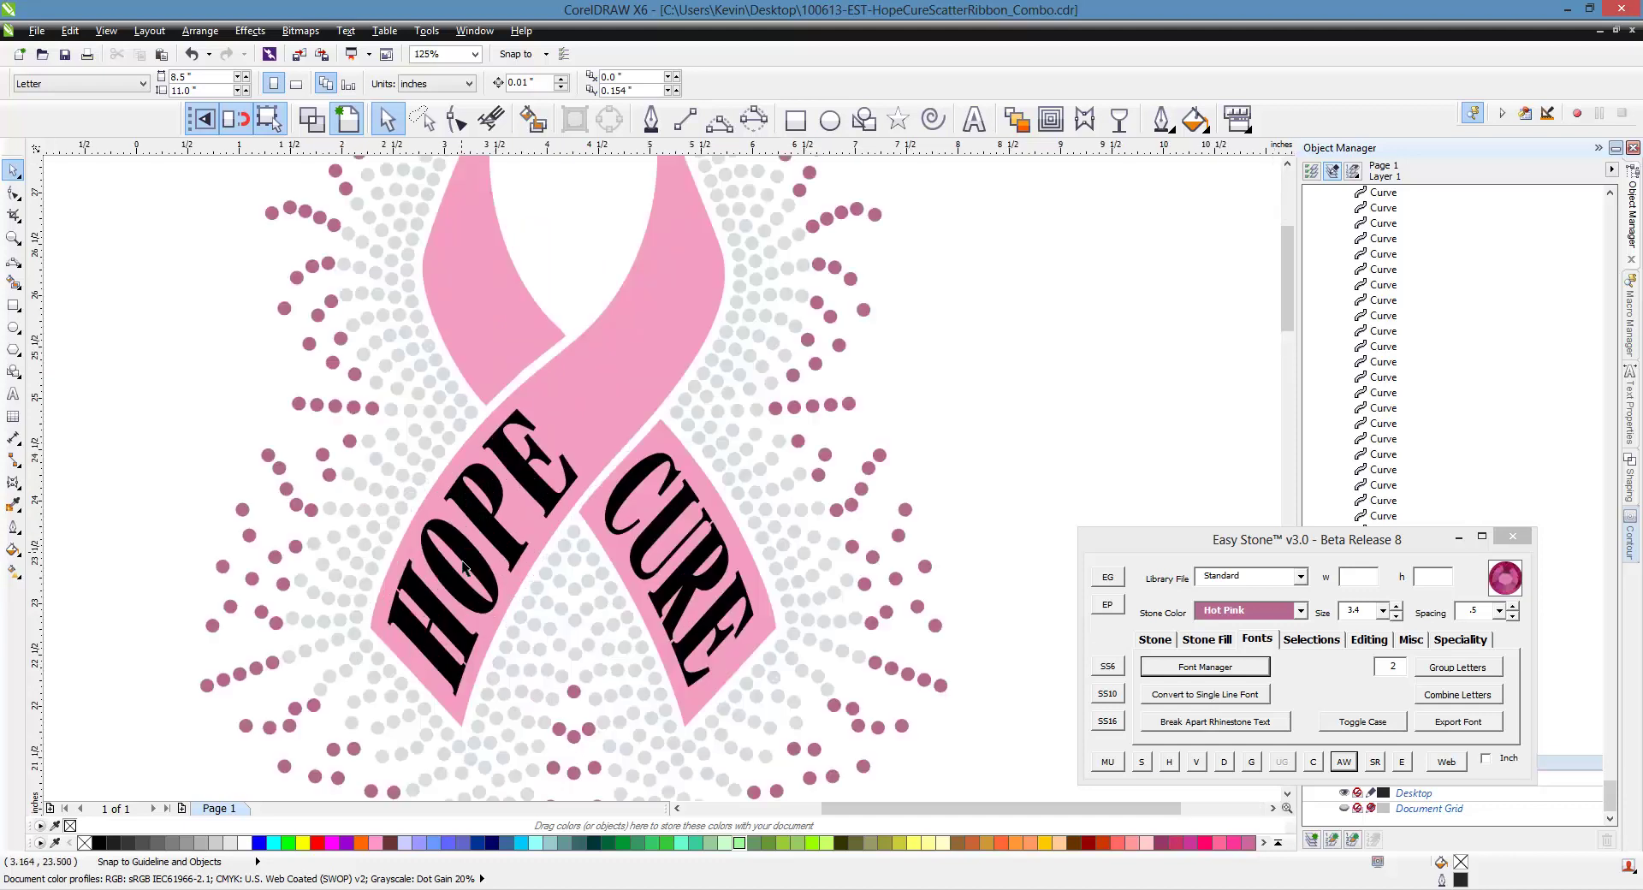
click(455, 632)
key(Delete)
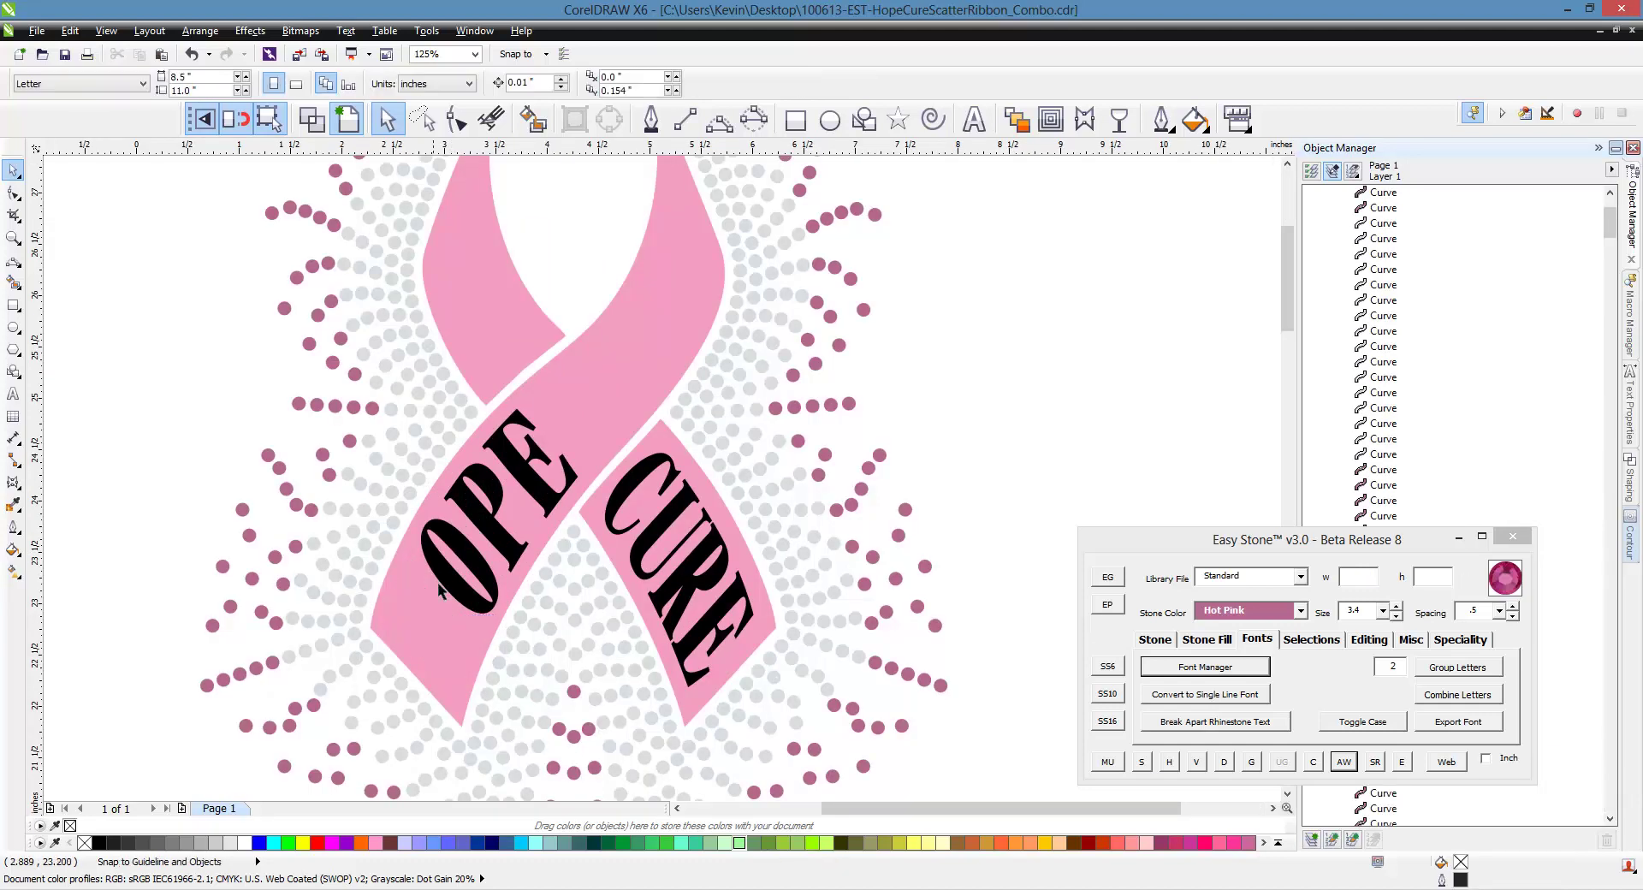
click(484, 545)
key(Delete)
click(485, 539)
key(Delete)
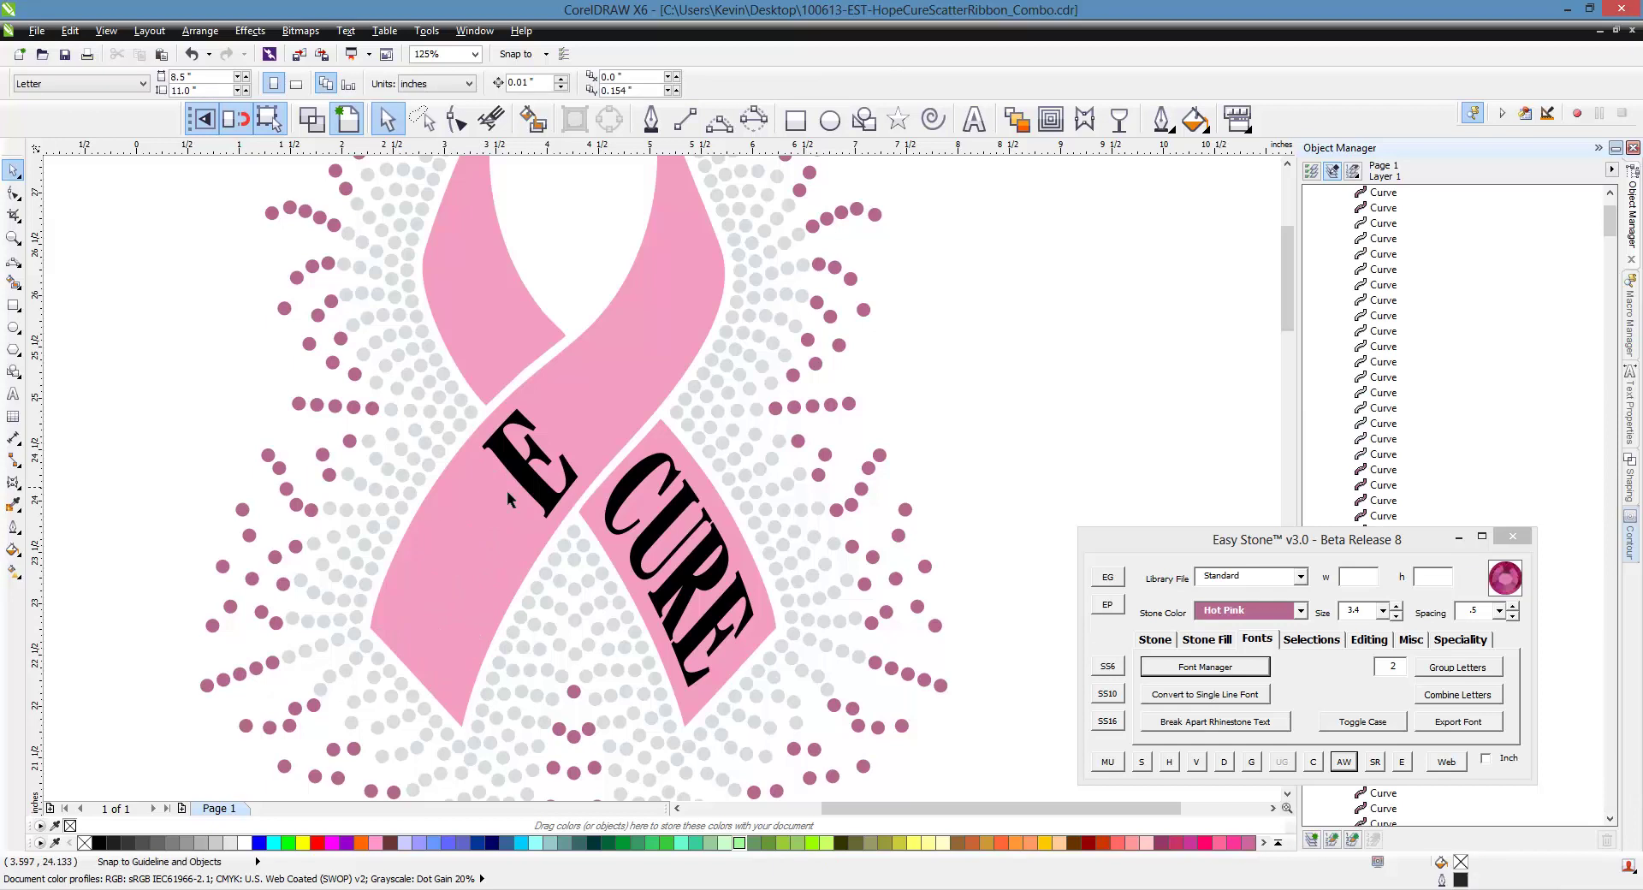
click(506, 491)
key(Delete)
Delete the letters C, U, R and E of CURE from the ribbon
click(621, 503)
key(Delete)
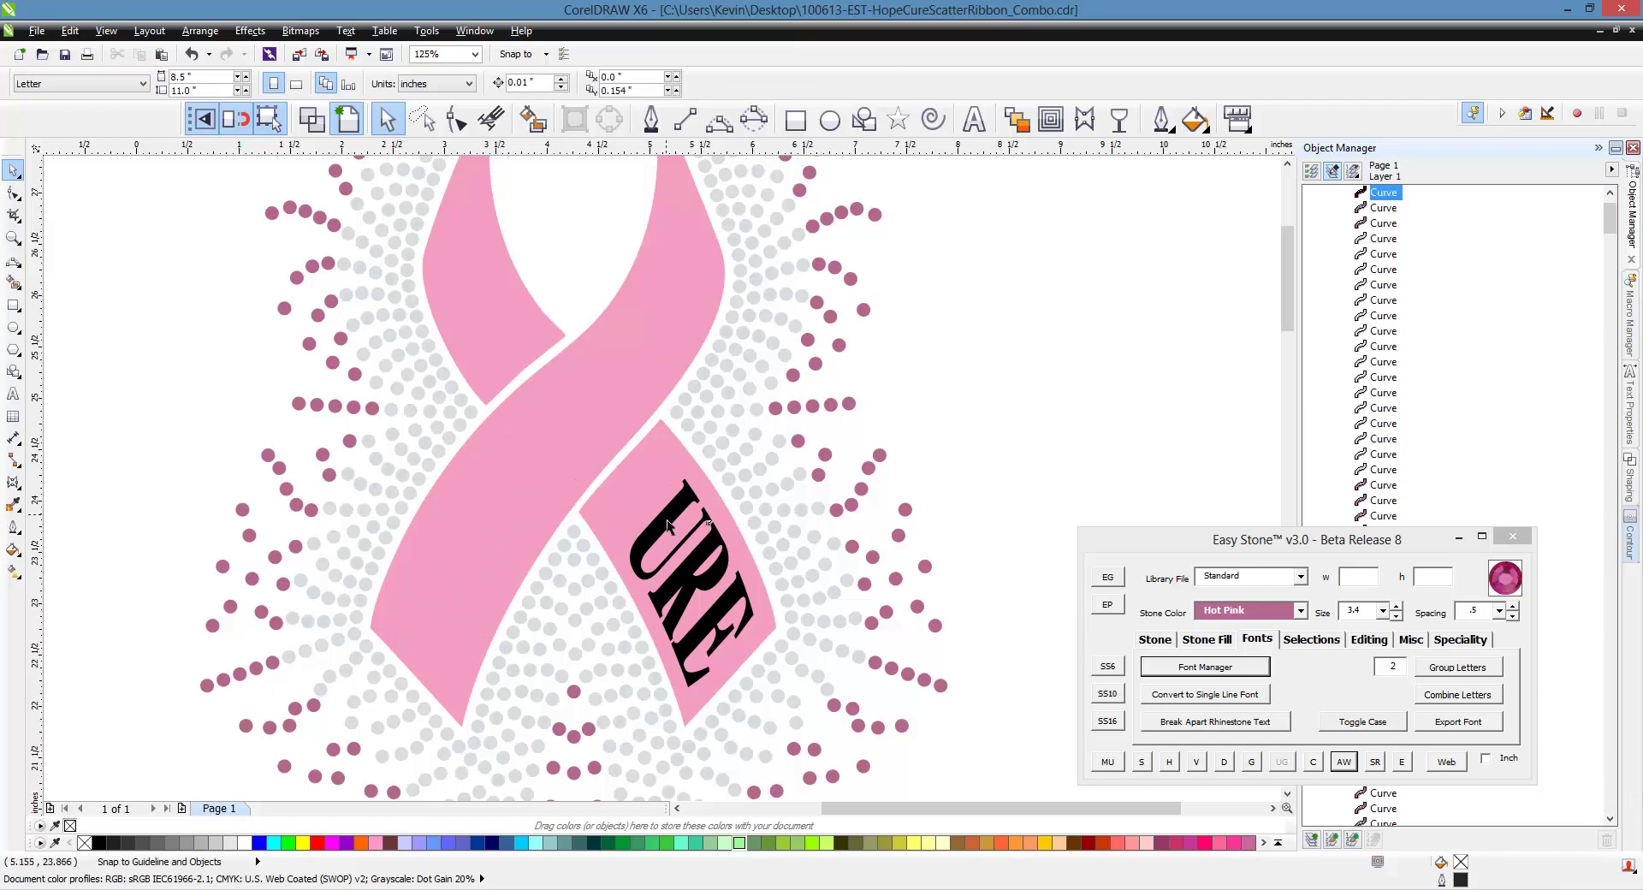
click(655, 552)
key(Delete)
click(689, 603)
key(Delete)
click(728, 627)
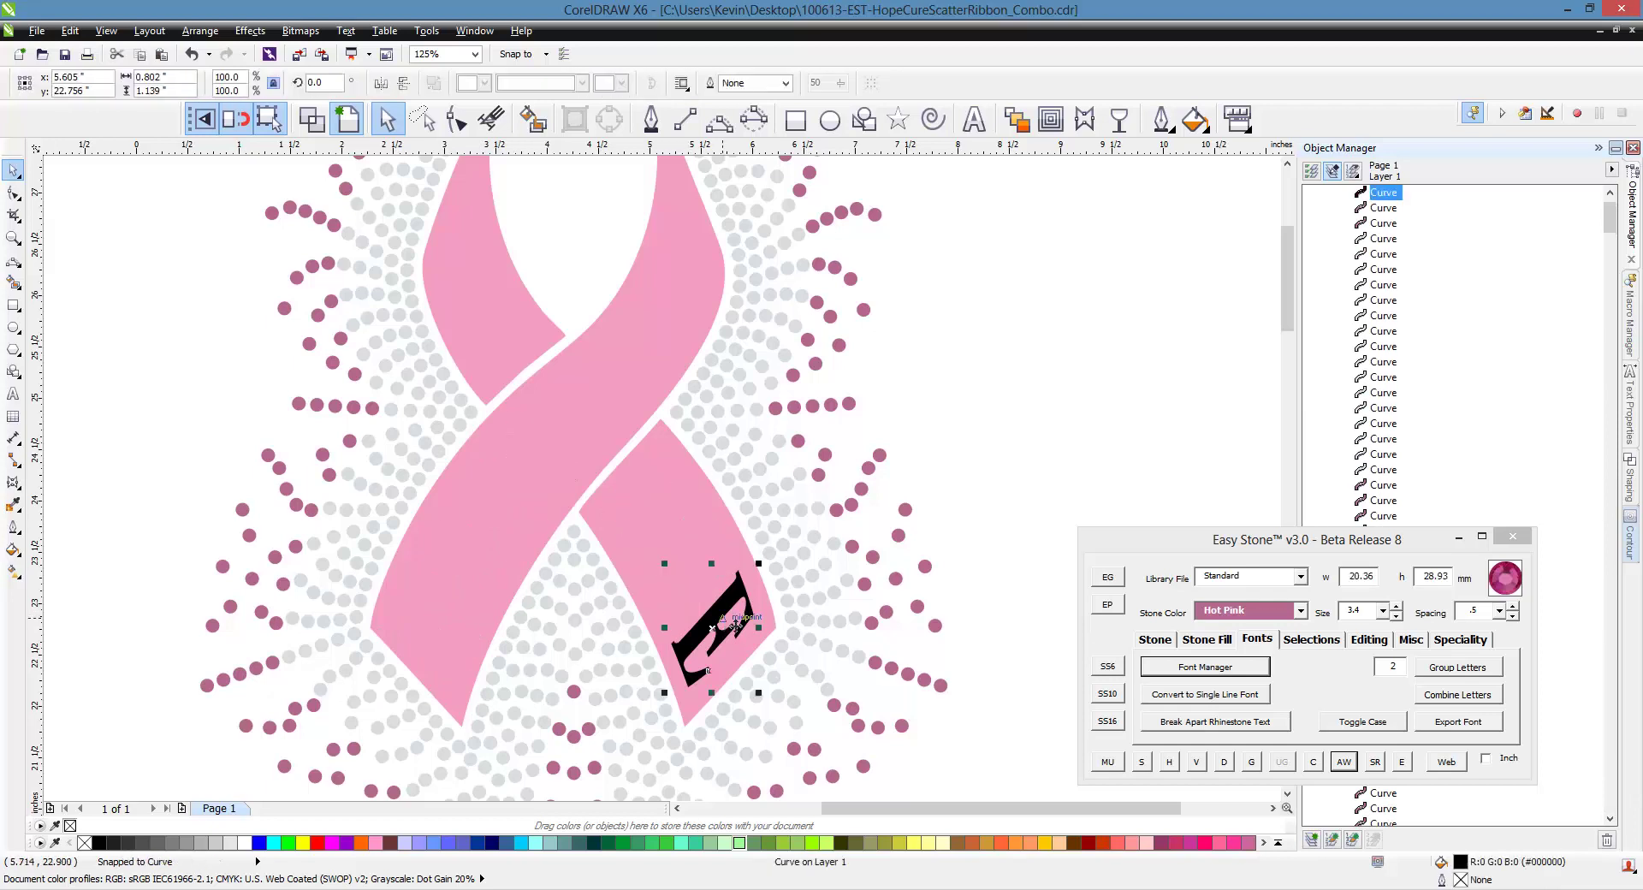
key(Delete)
scroll(507, 511, down, 2)
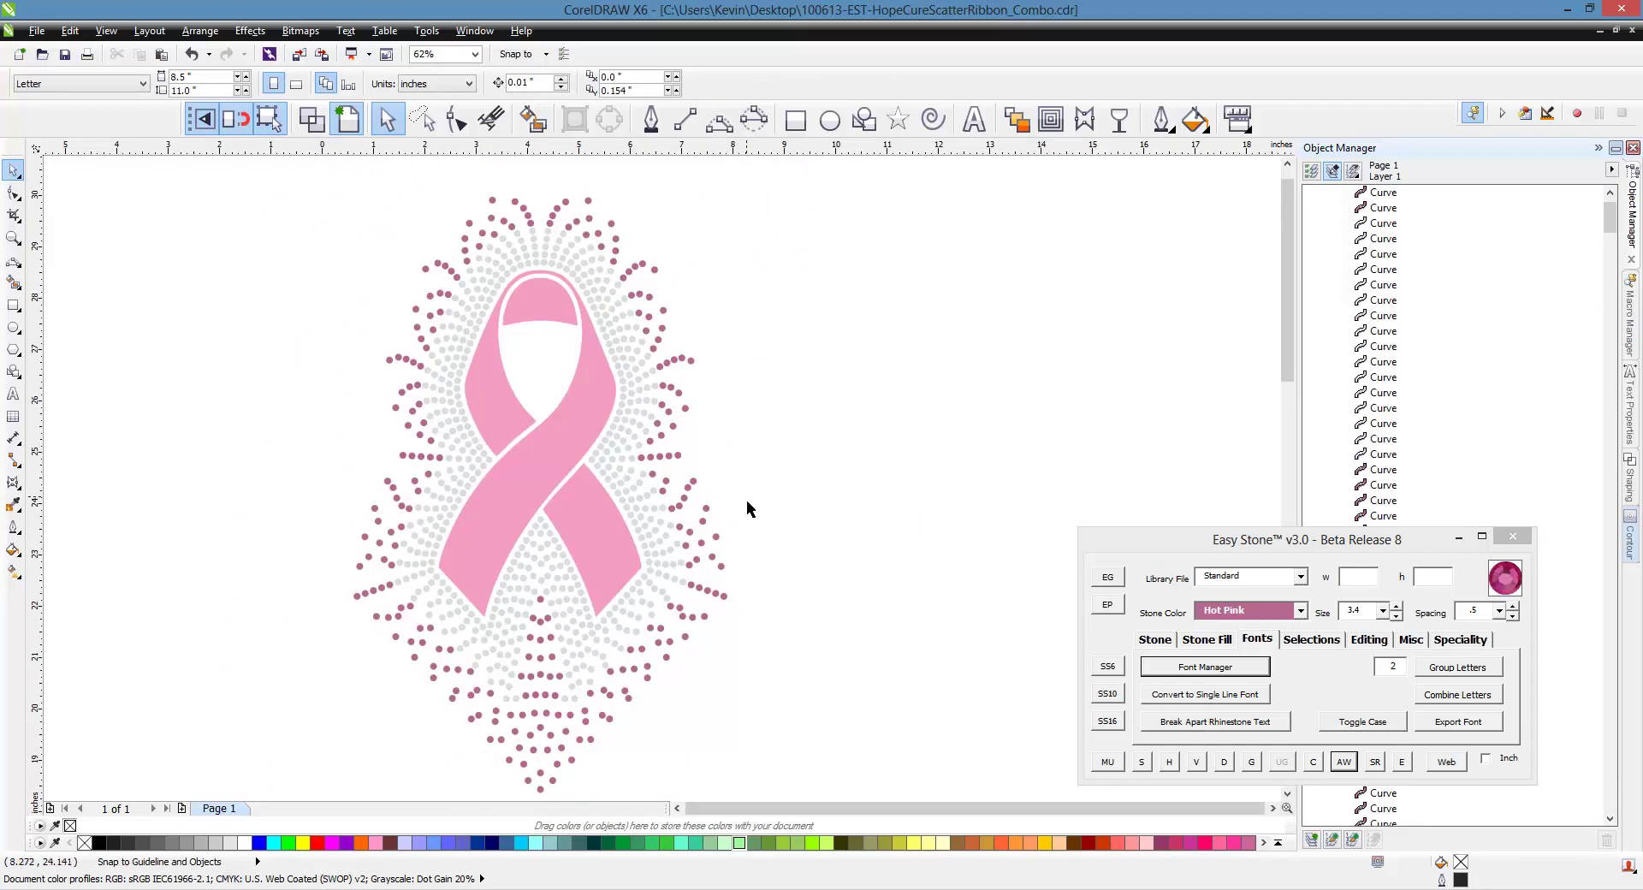
scroll(746, 499, up, 2)
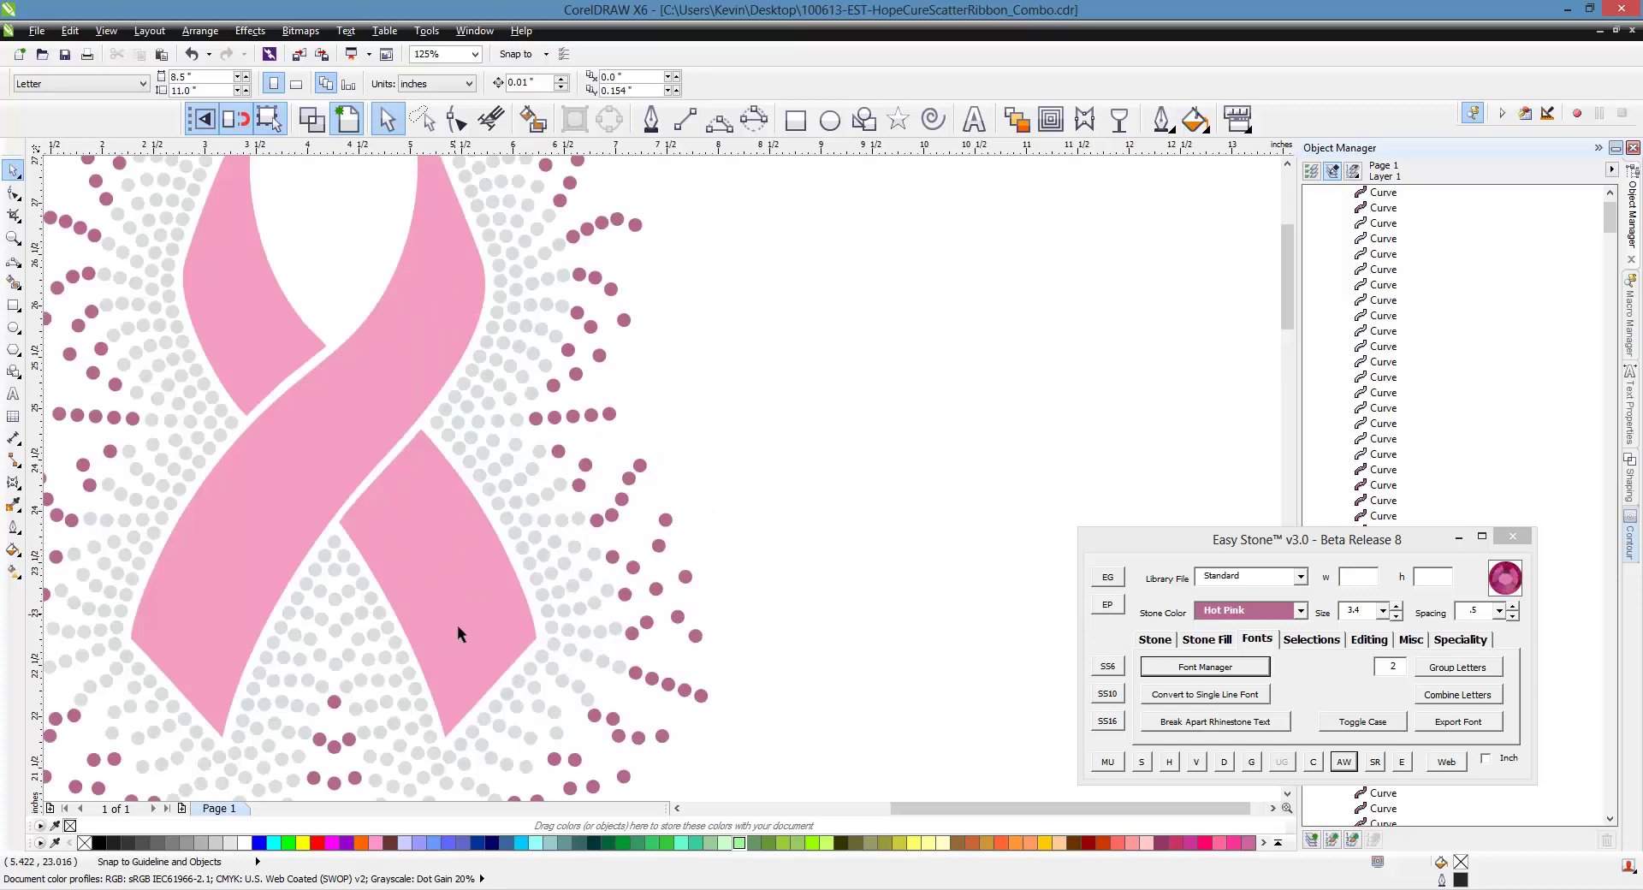
scroll(438, 590, down, 2)
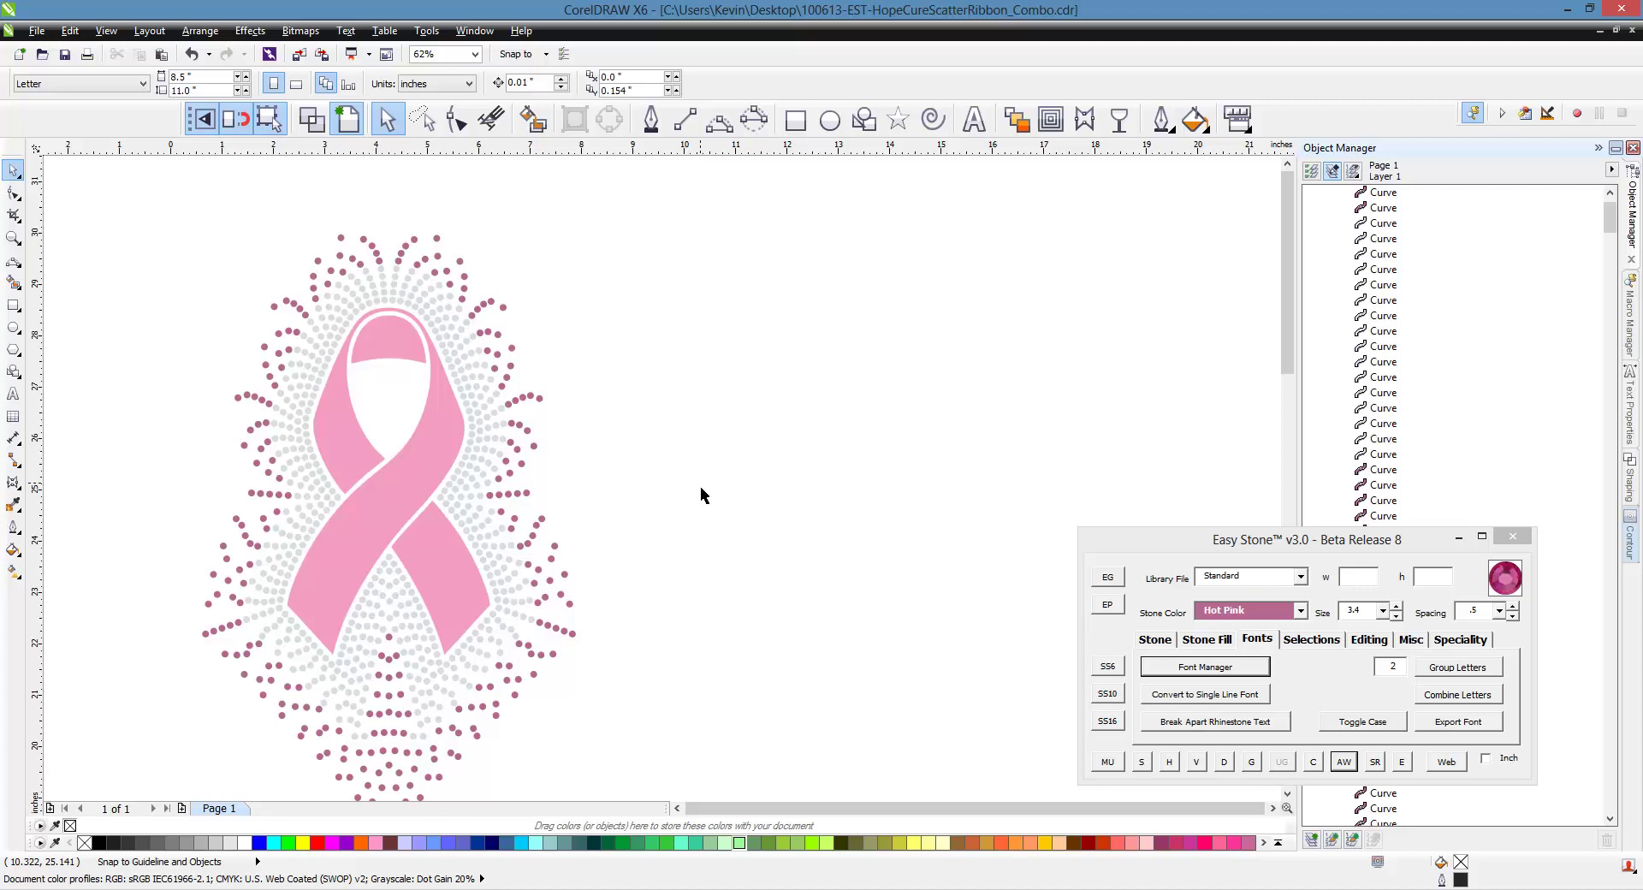
scroll(701, 495, down, 1)
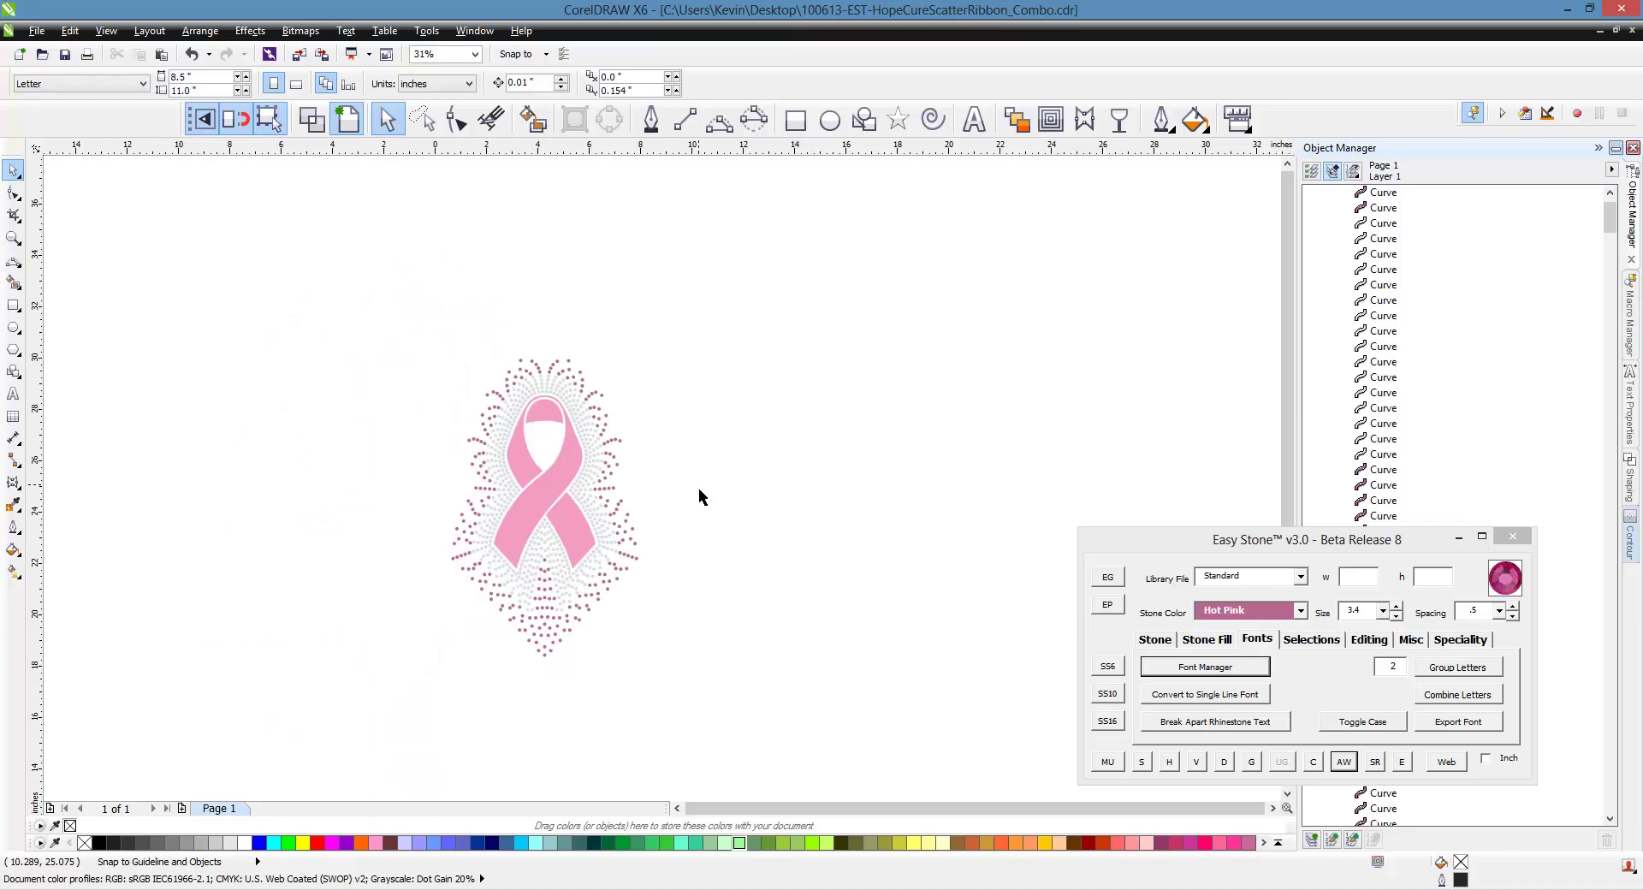
scroll(700, 496, up, 1)
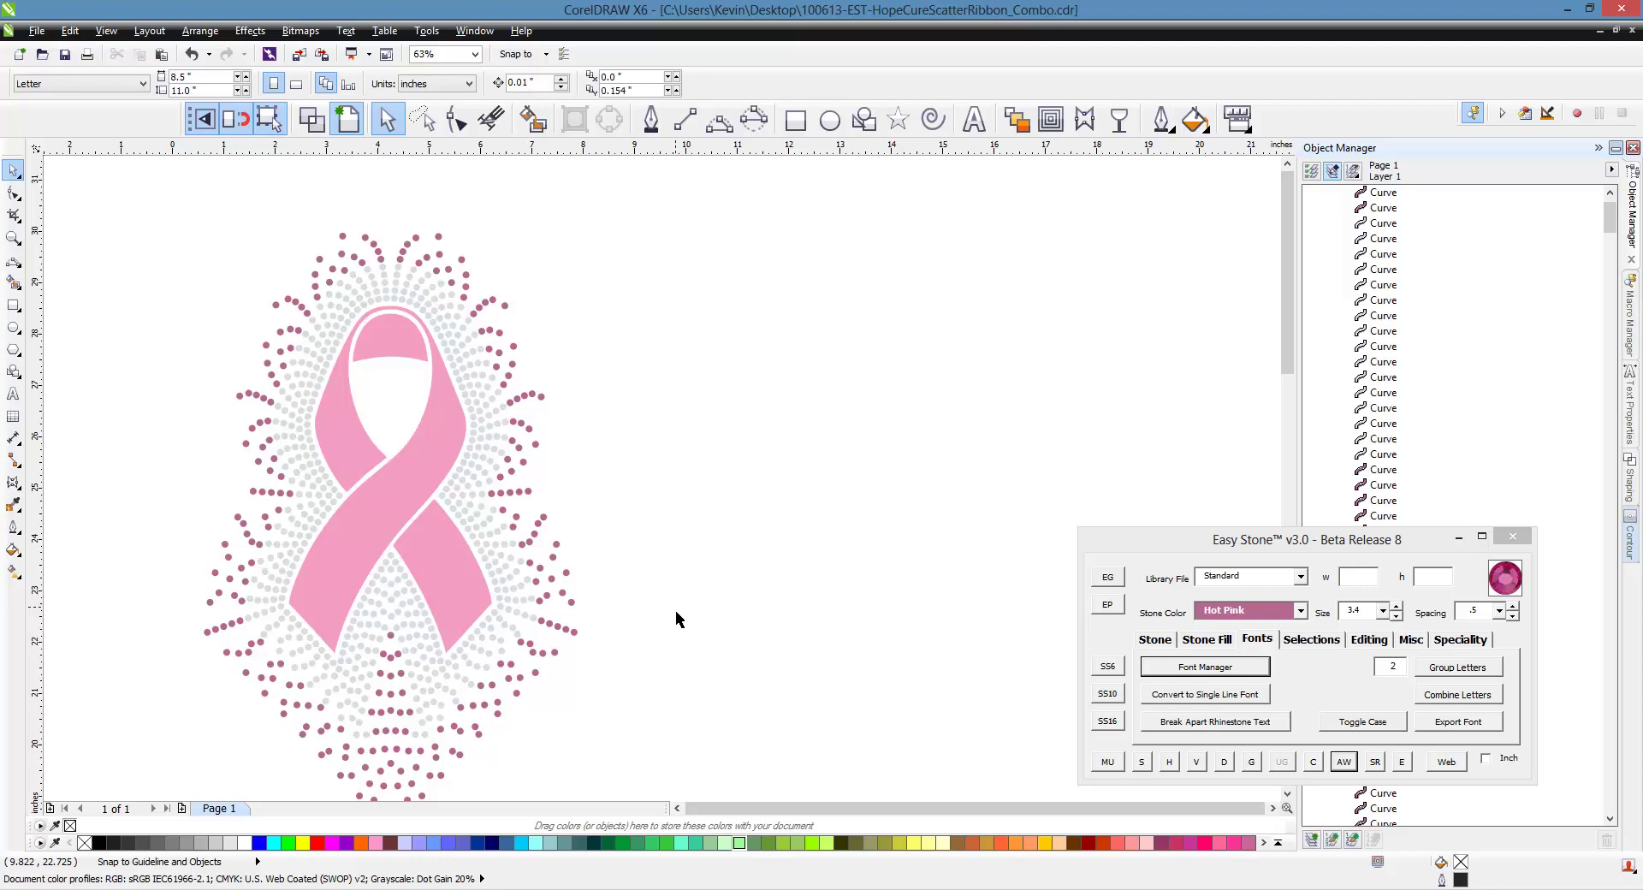
scroll(675, 609, down, 3)
scroll(676, 610, up, 3)
scroll(675, 610, down, 3)
scroll(633, 659, up, 3)
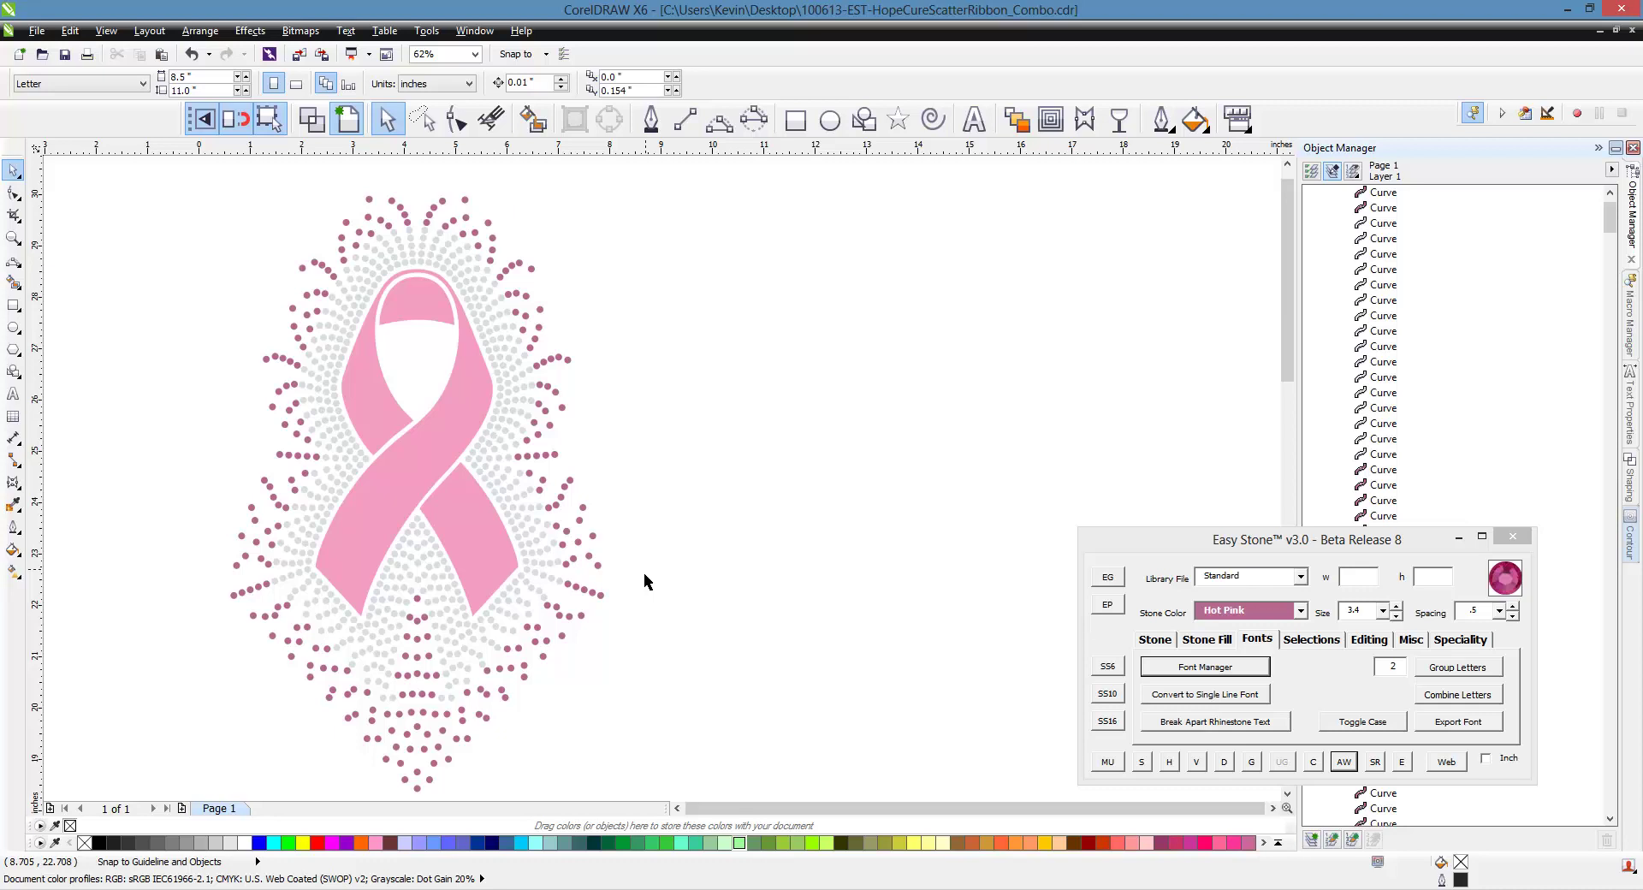
scroll(202, 475, down, 2)
scroll(203, 476, up, 2)
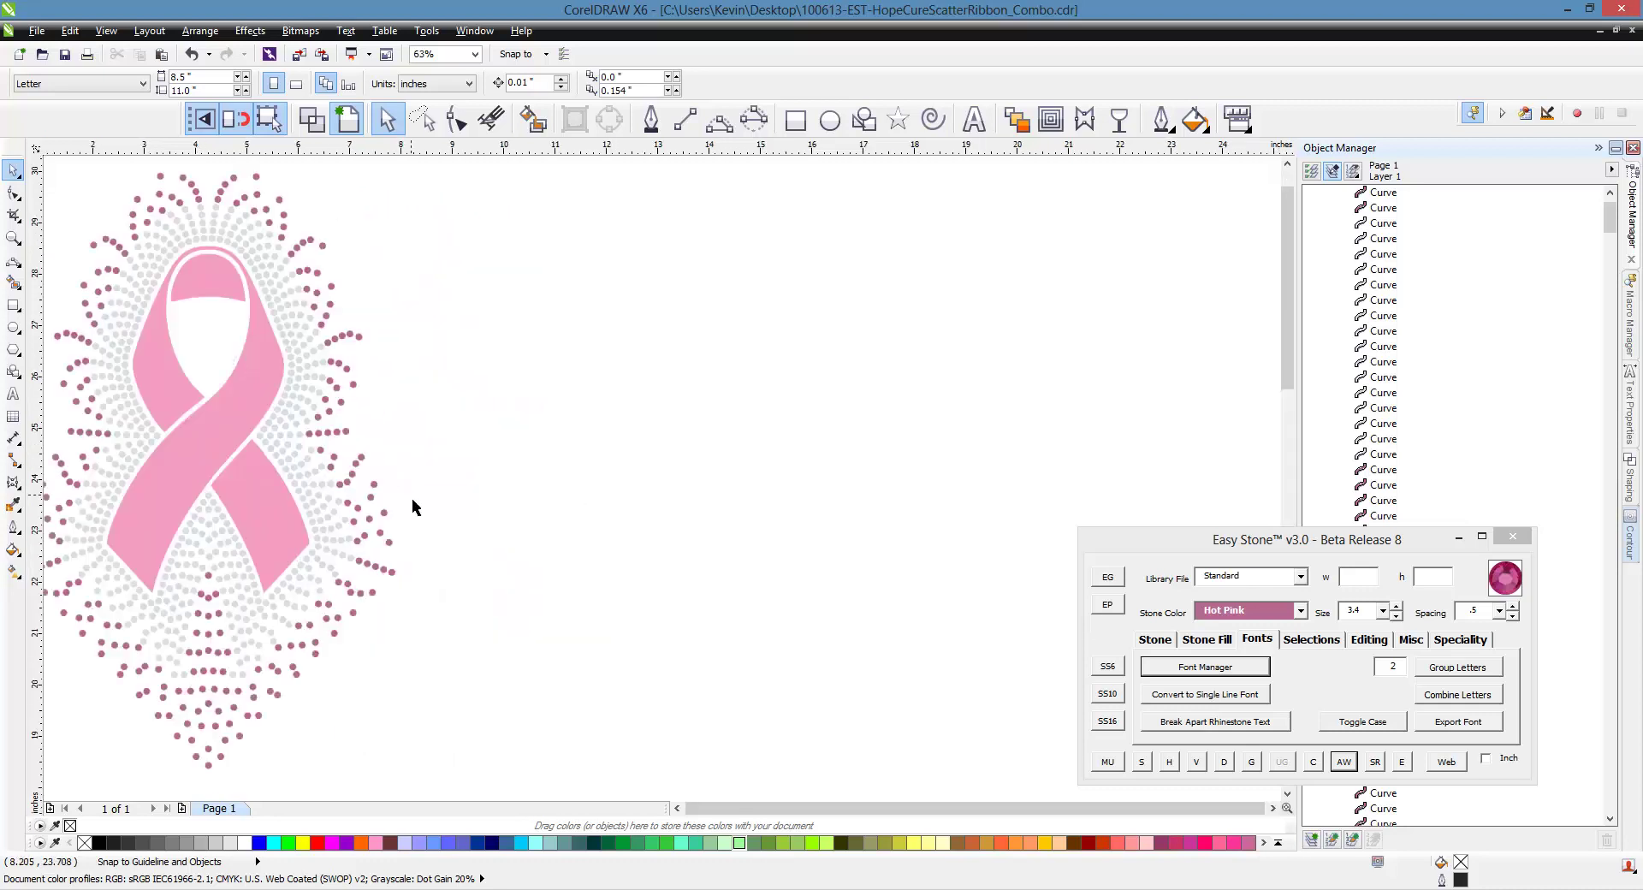
Move the pink ribbon out of the scatter to the right of the design
click(242, 458)
drag(257, 504, 769, 454)
click(911, 474)
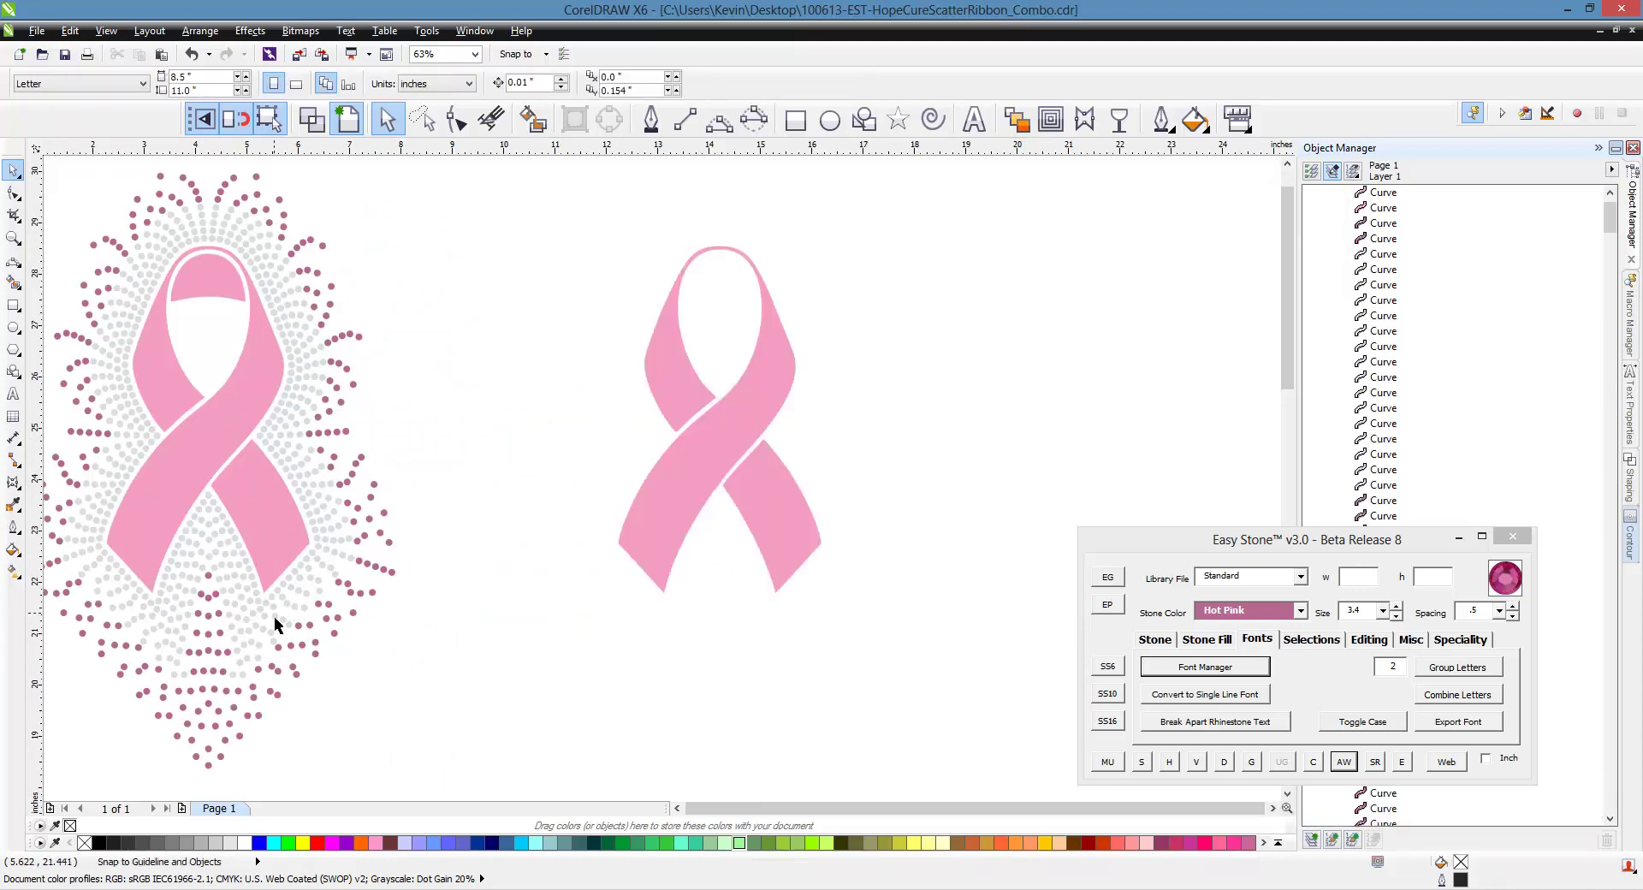
scroll(274, 616, down, 2)
scroll(547, 556, up, 2)
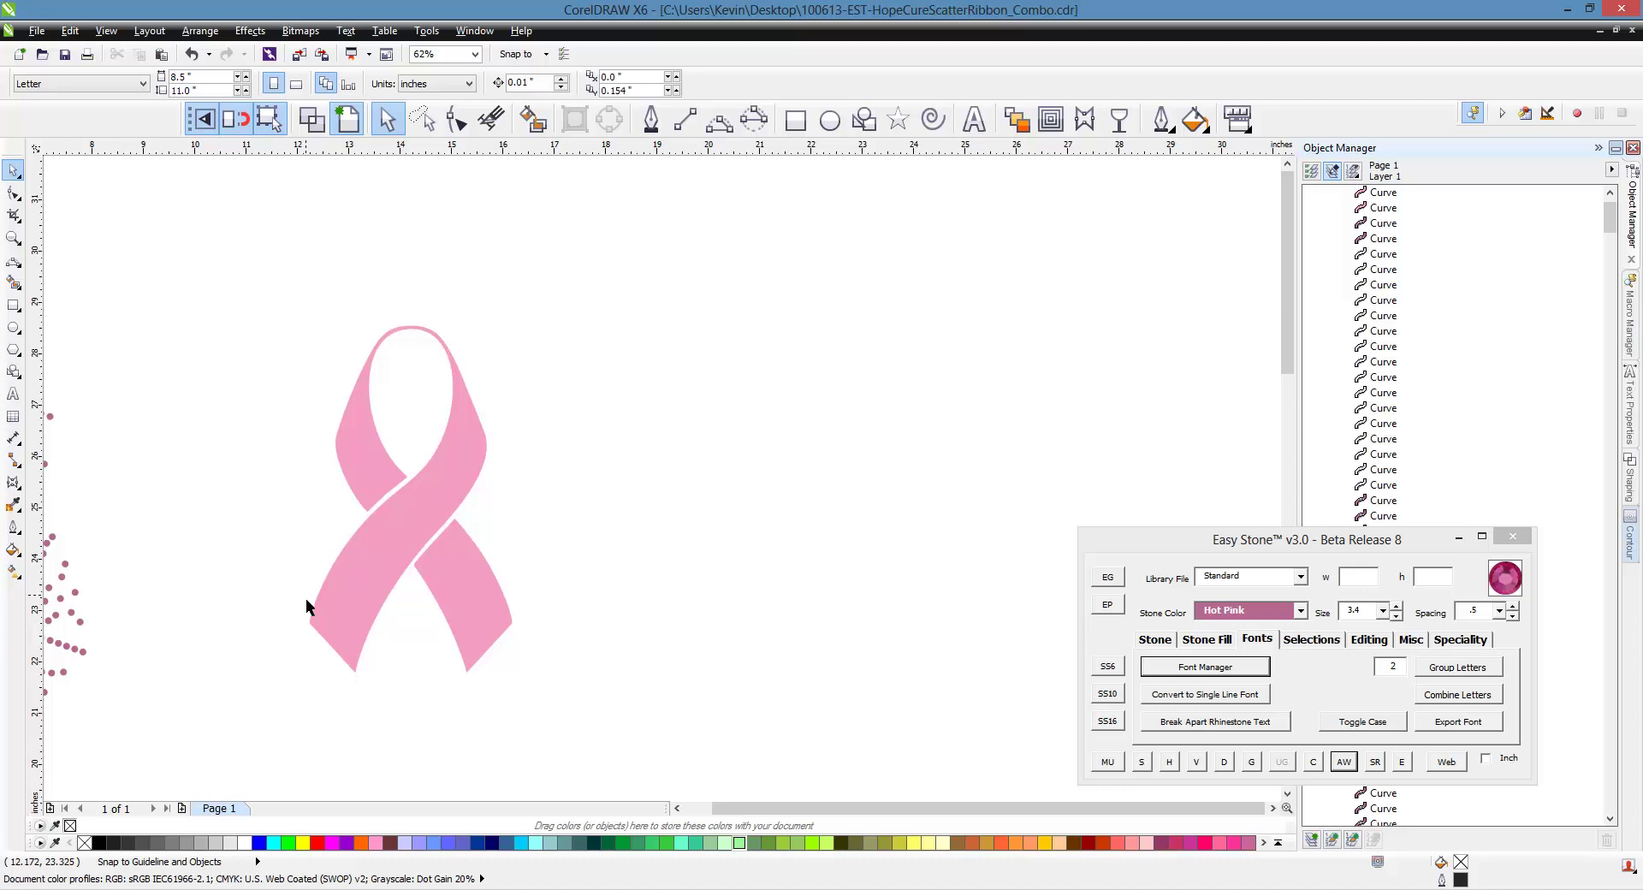
Apply an inward contour to the main pink ribbon piece with the Contour tool
click(365, 610)
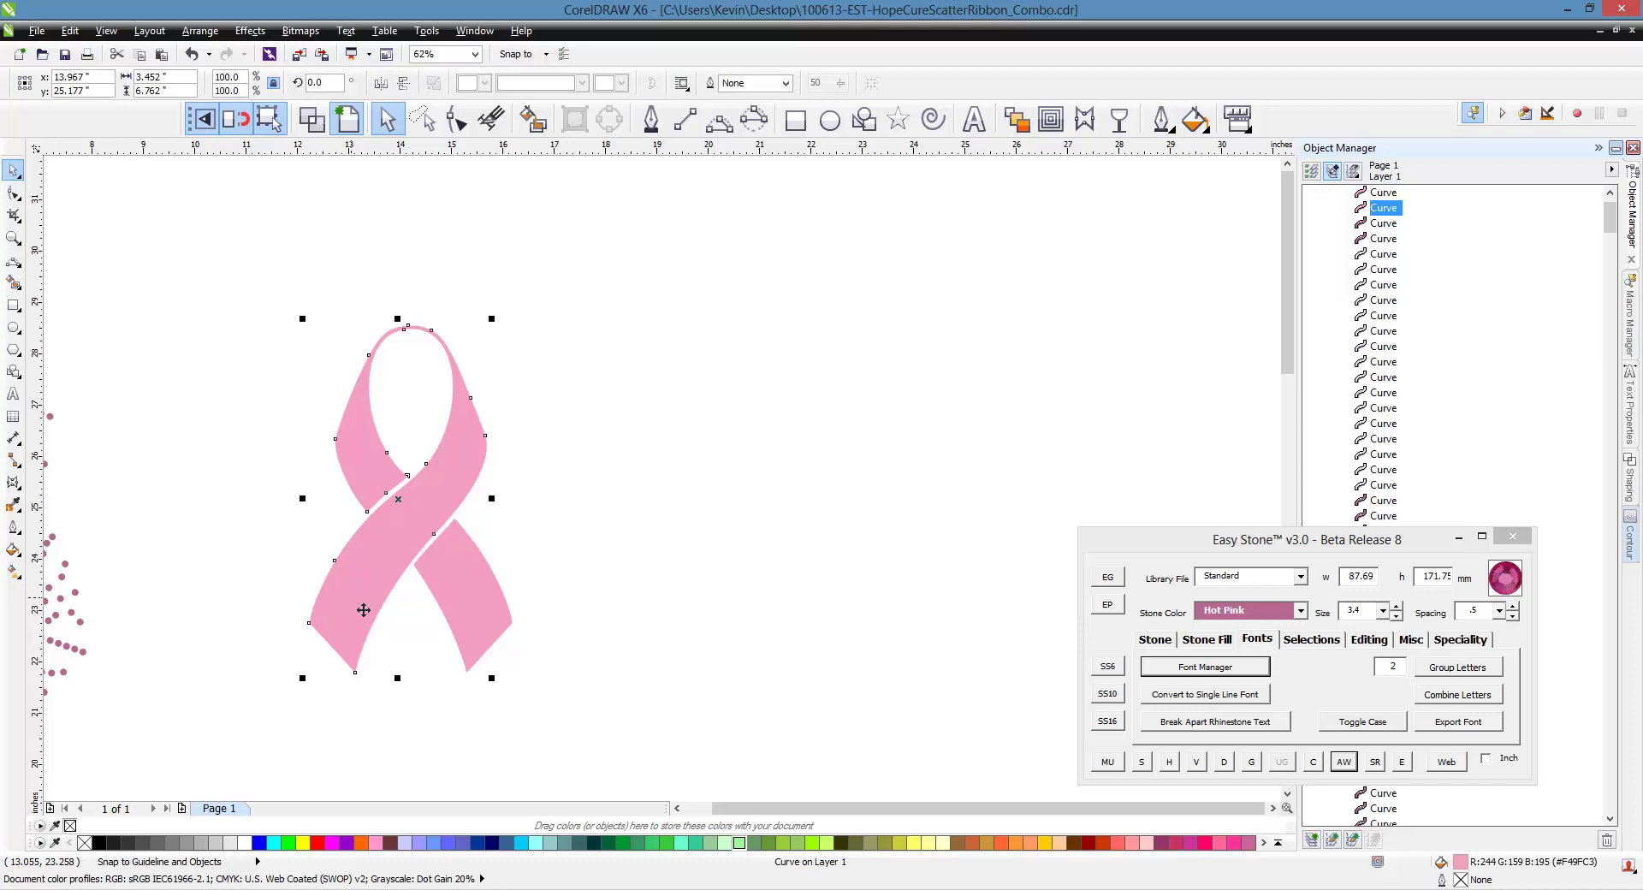
click(1057, 130)
scroll(402, 489, up, 2)
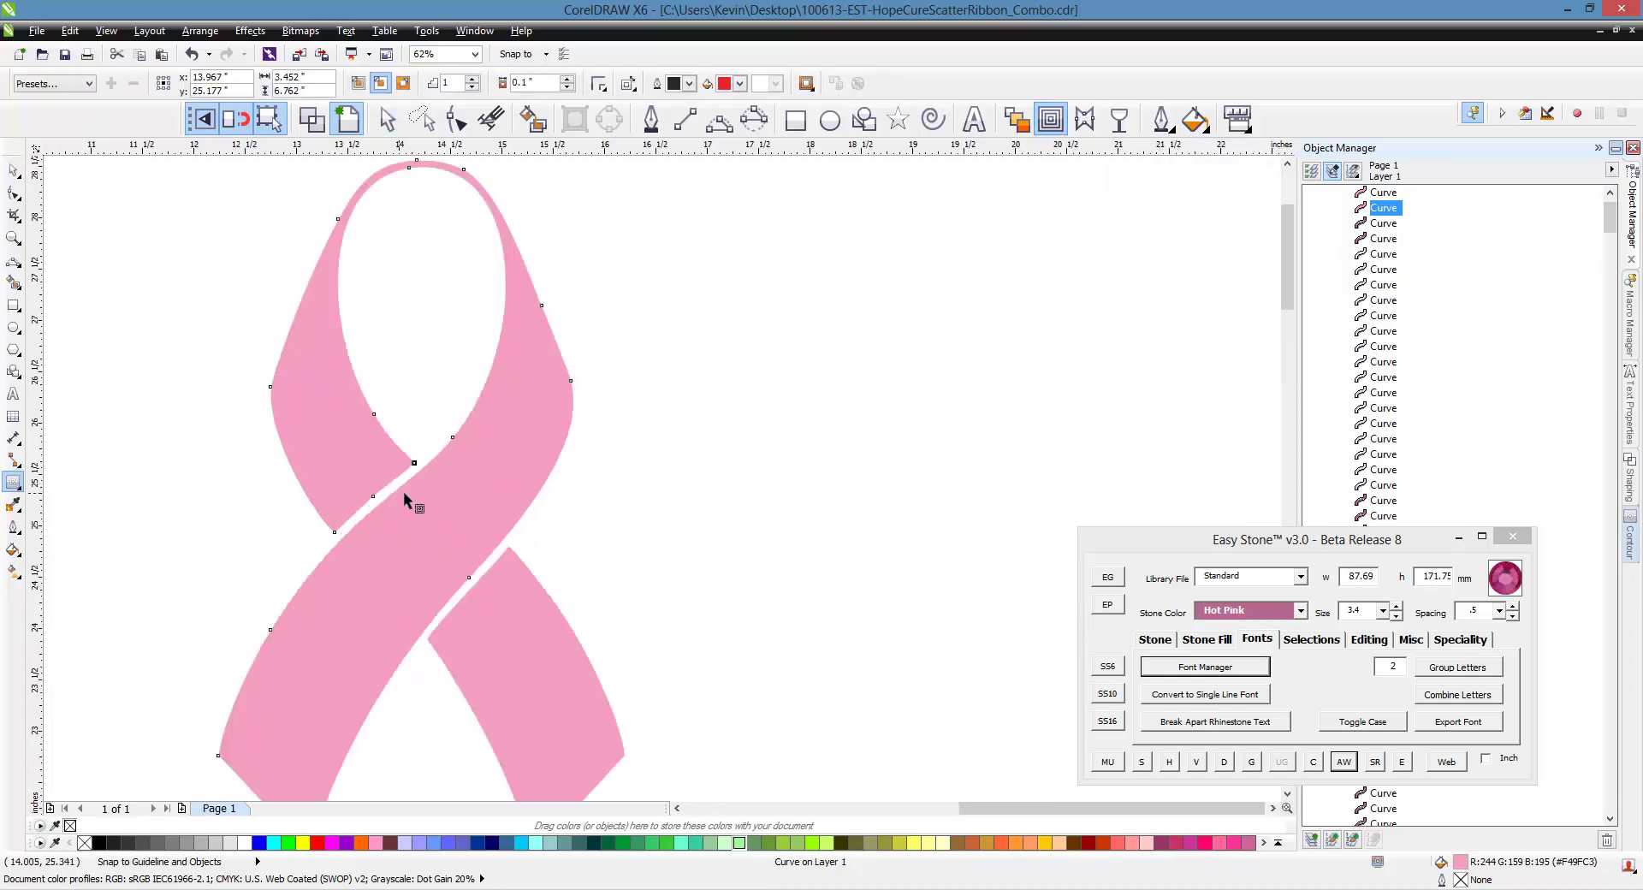
mouse_move(374, 557)
mouse_down()
mouse_move(338, 732)
mouse_move(470, 576)
mouse_move(202, 532)
mouse_move(228, 524)
mouse_up()
scroll(555, 469, down, 2)
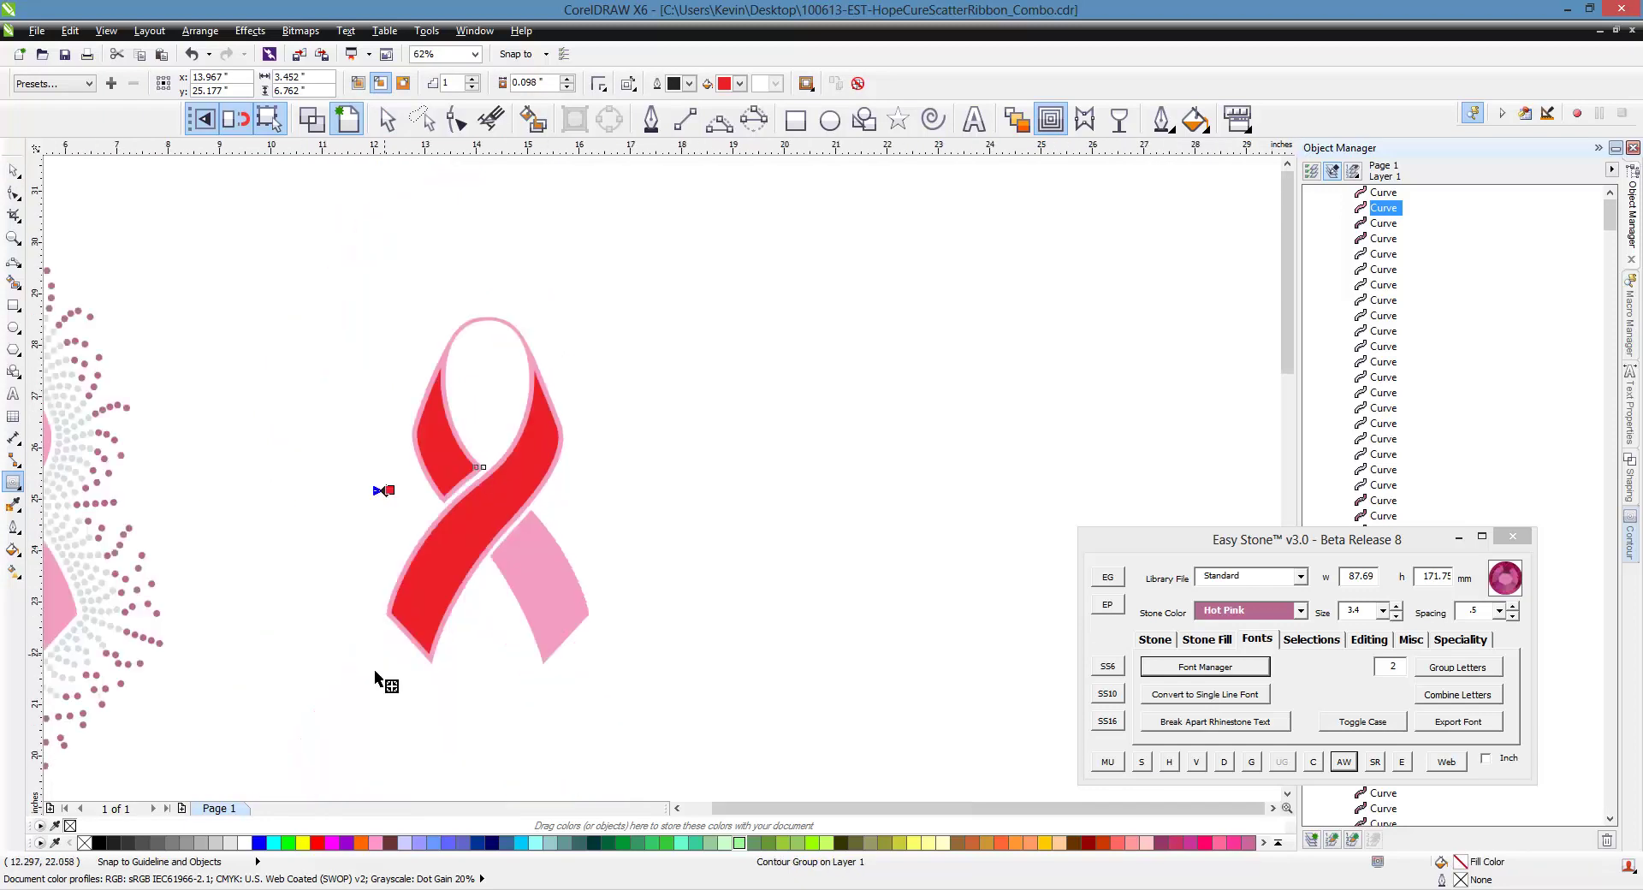
scroll(385, 676, up, 2)
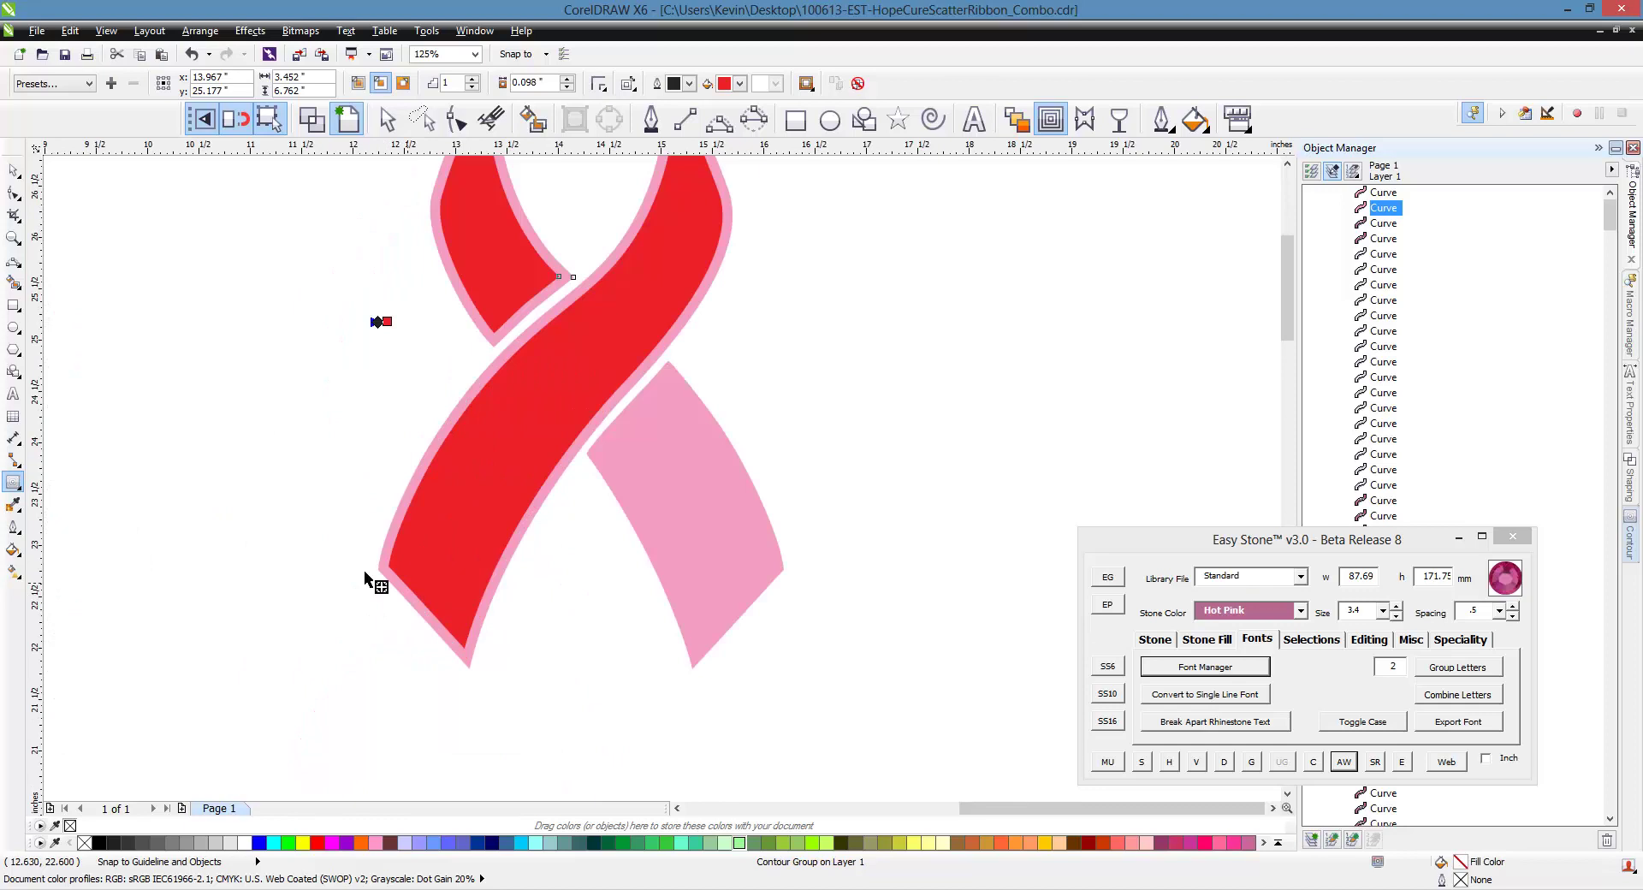
scroll(351, 572, down, 2)
scroll(415, 460, up, 2)
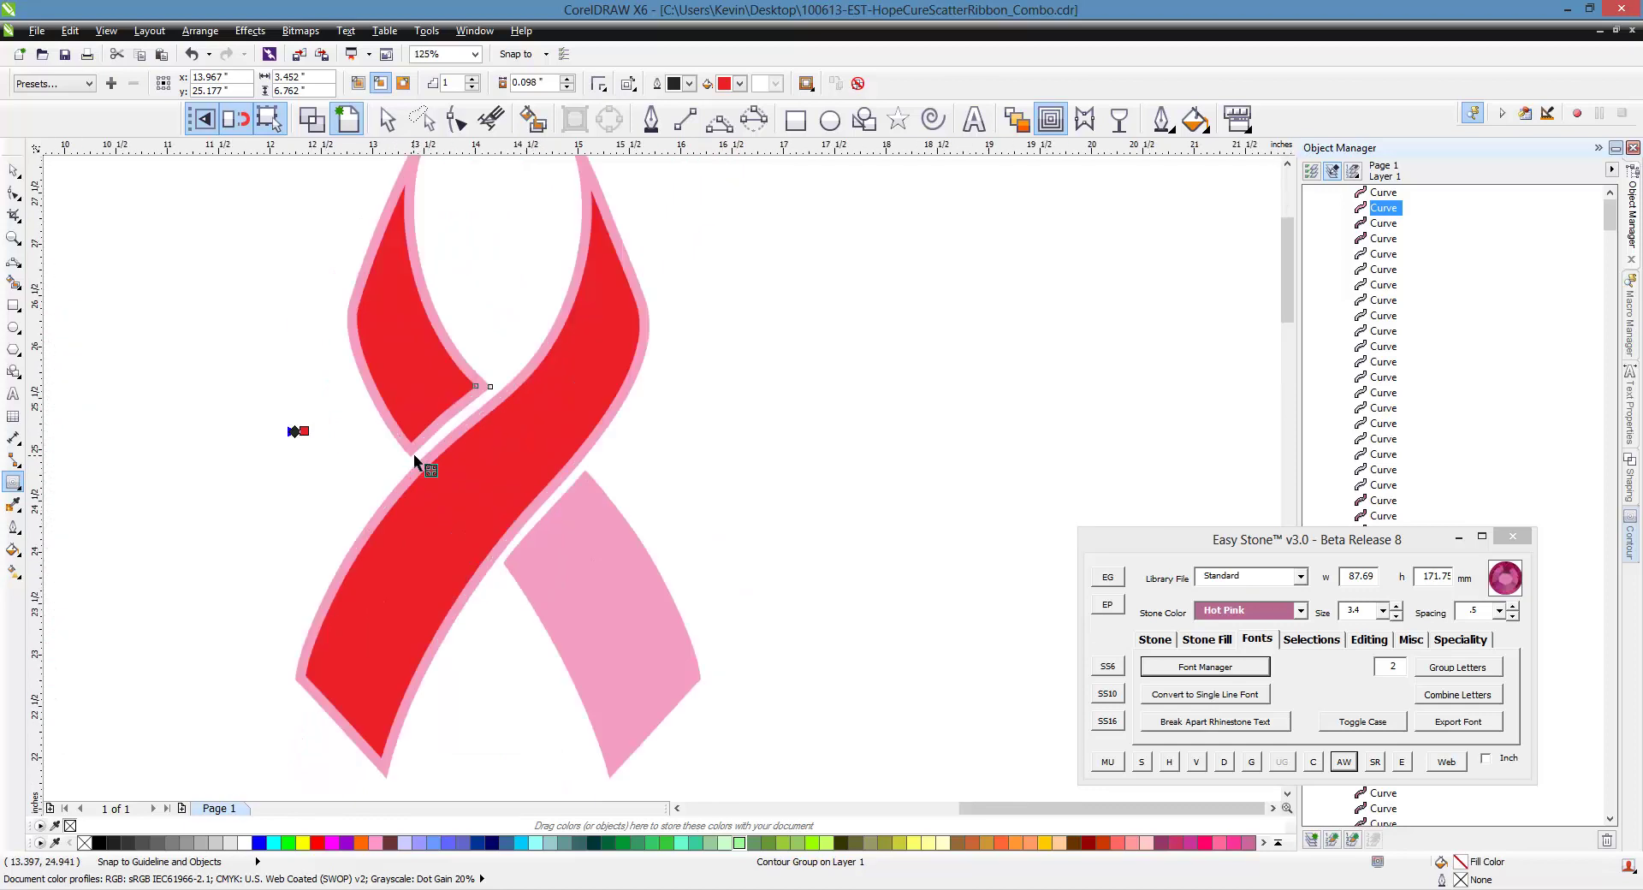
click(634, 622)
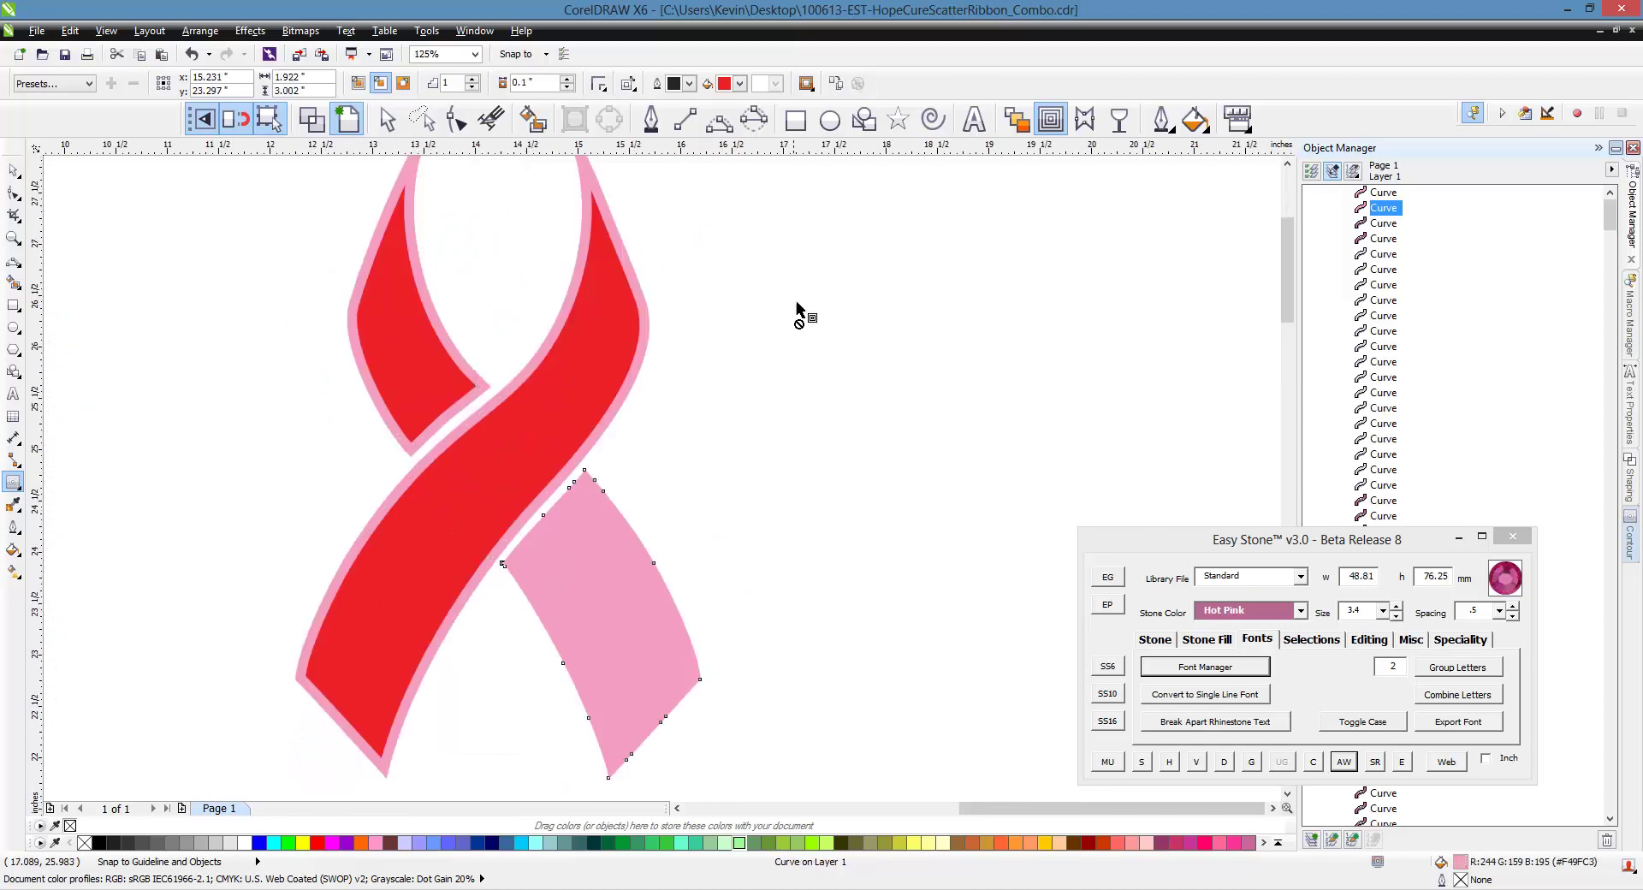
click(836, 83)
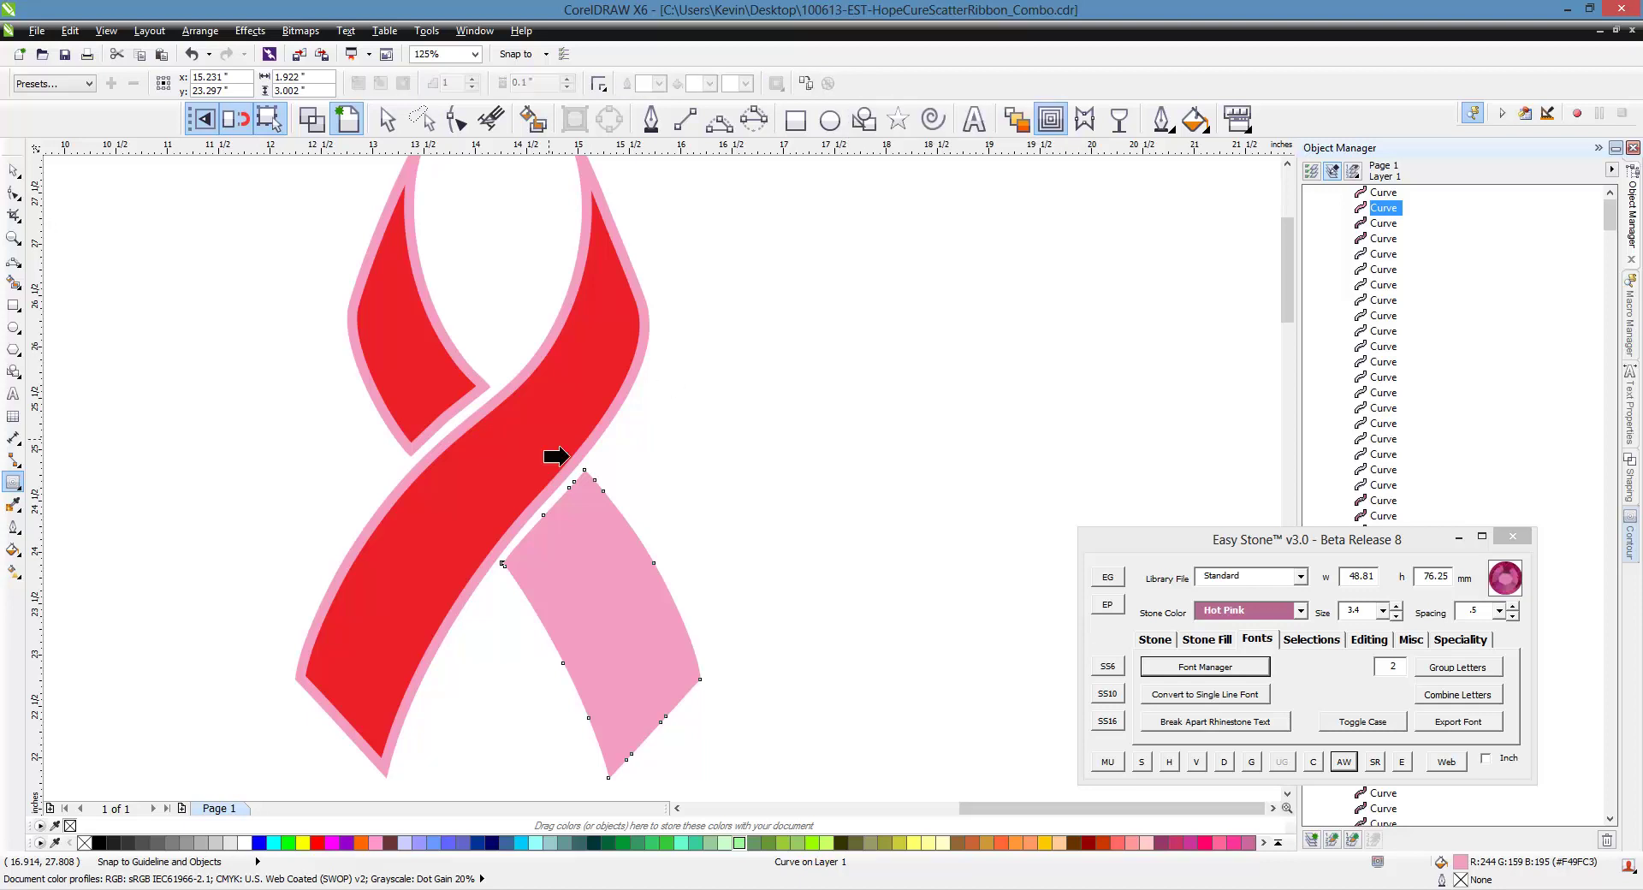
click(521, 477)
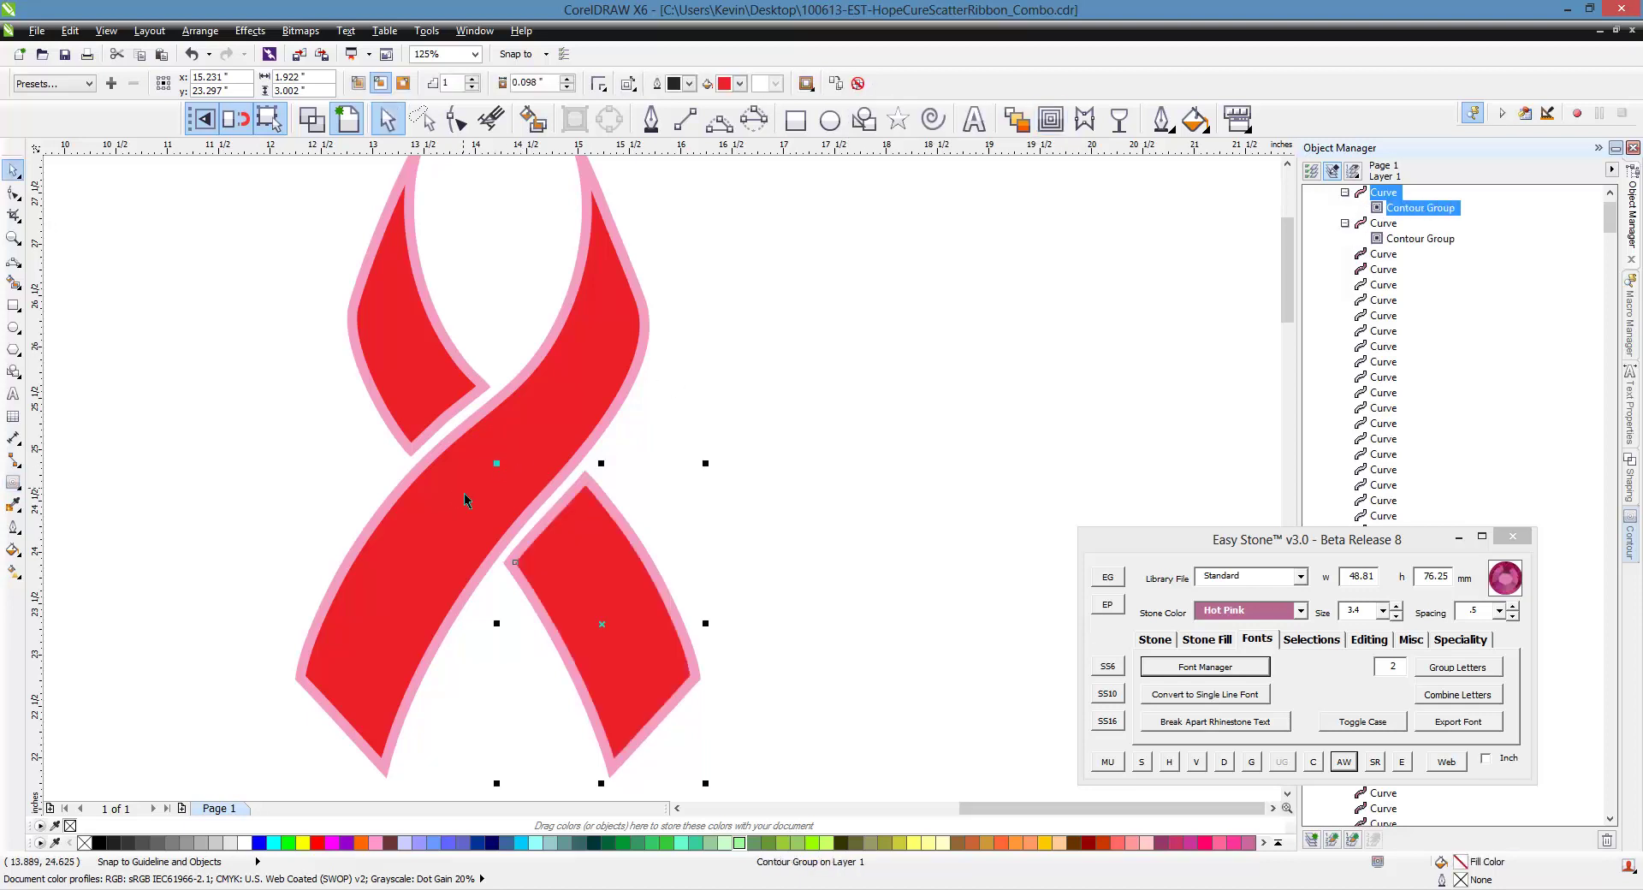
click(729, 548)
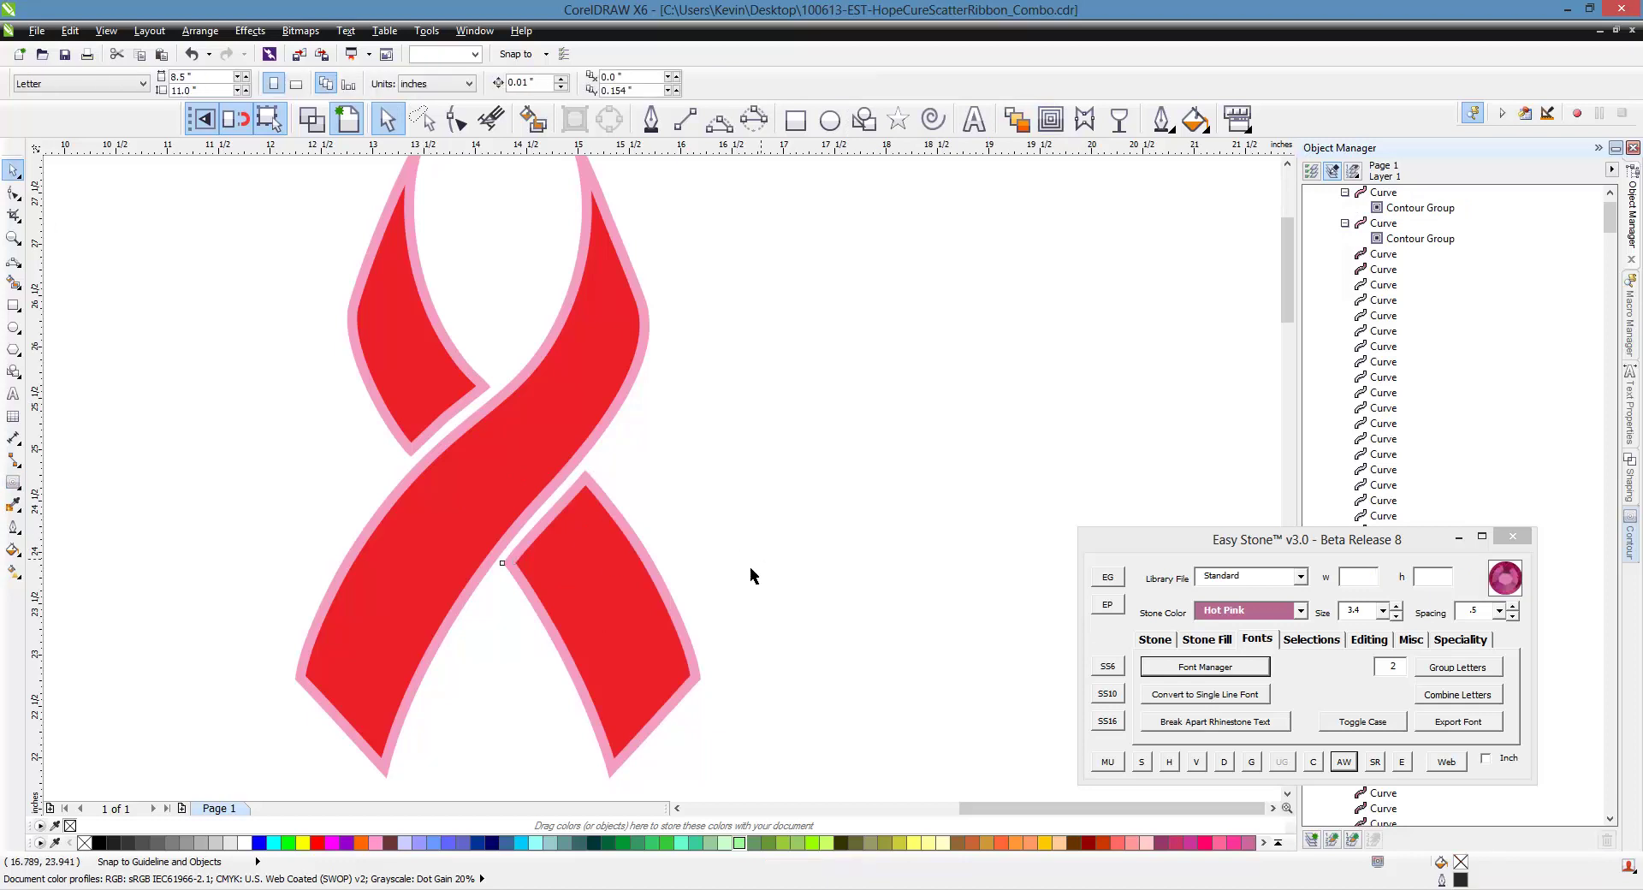
scroll(514, 461, down, 2)
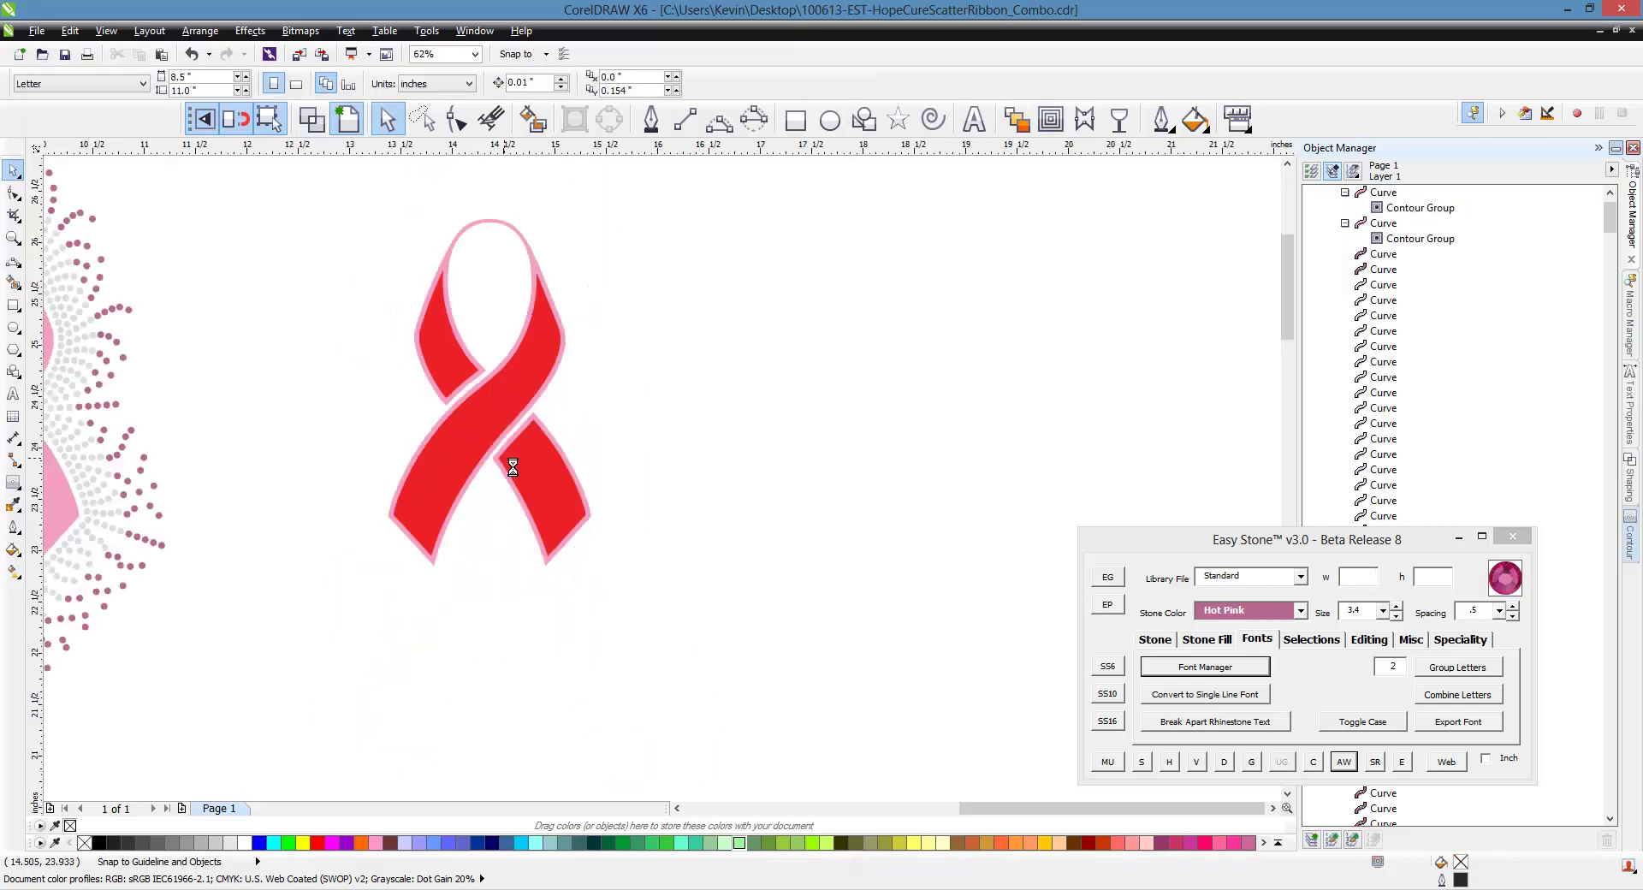
scroll(505, 464, up, 2)
scroll(503, 415, down, 2)
scroll(498, 390, up, 2)
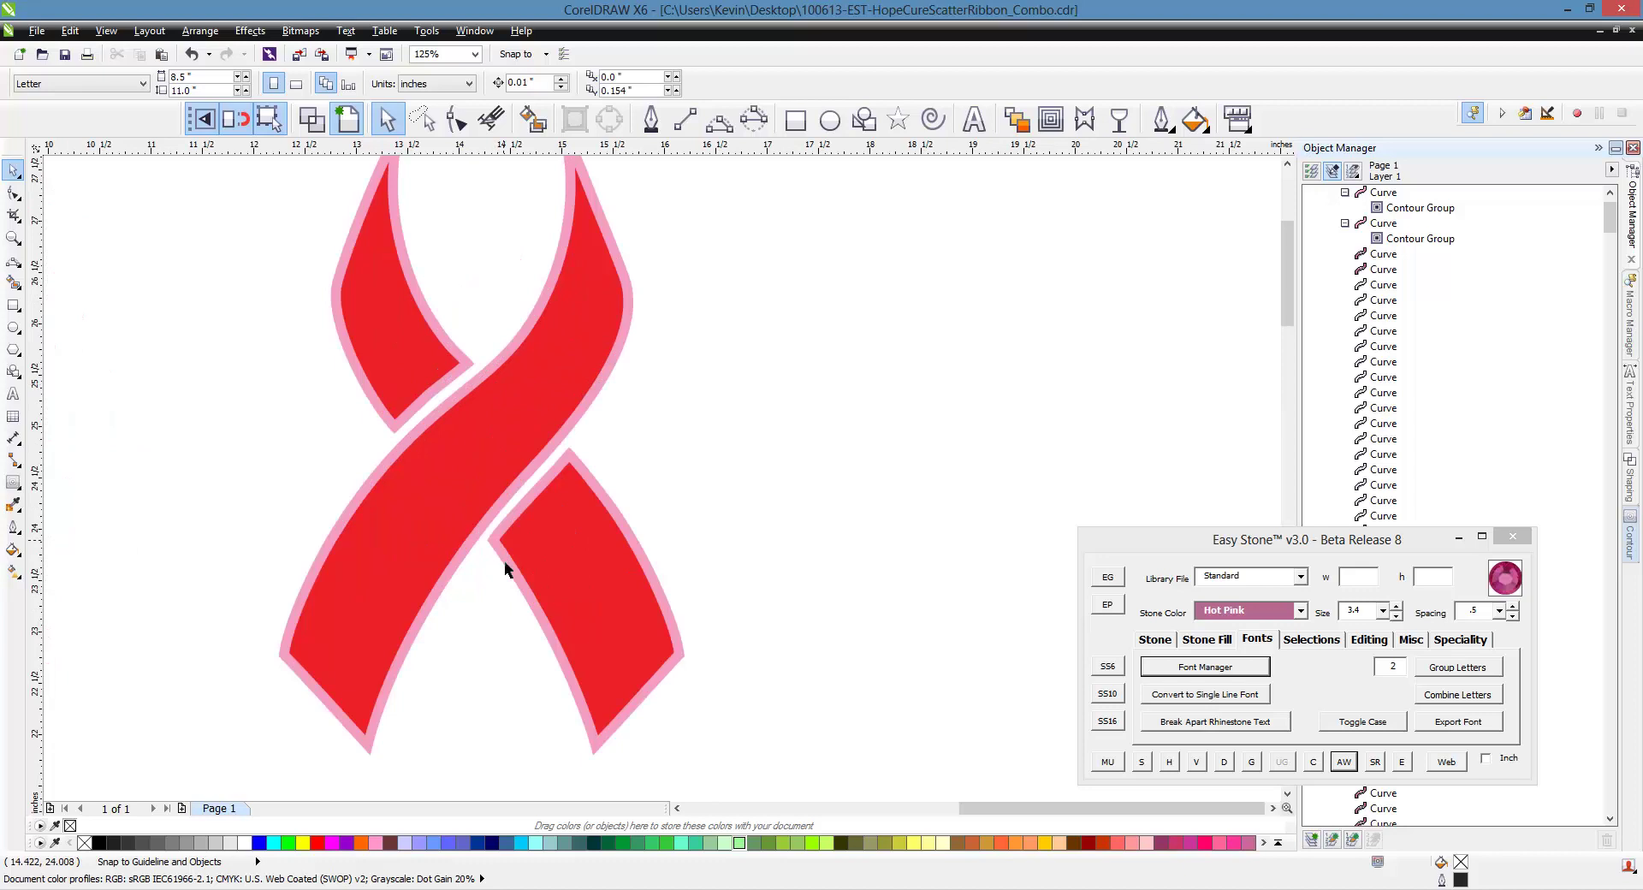
scroll(428, 425, down, 2)
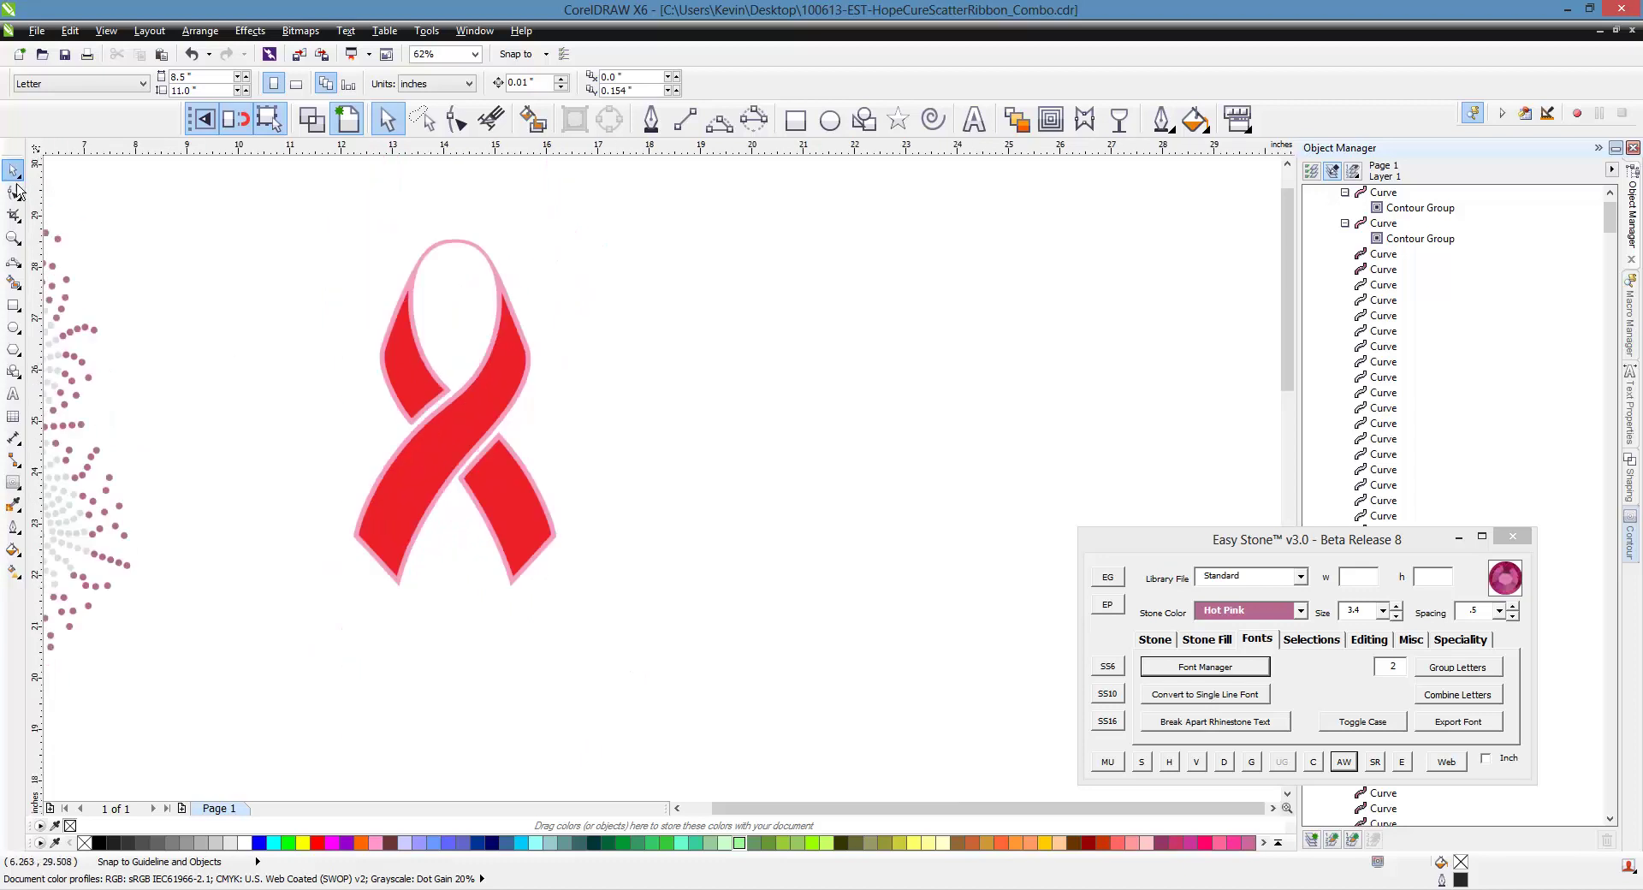
click(534, 486)
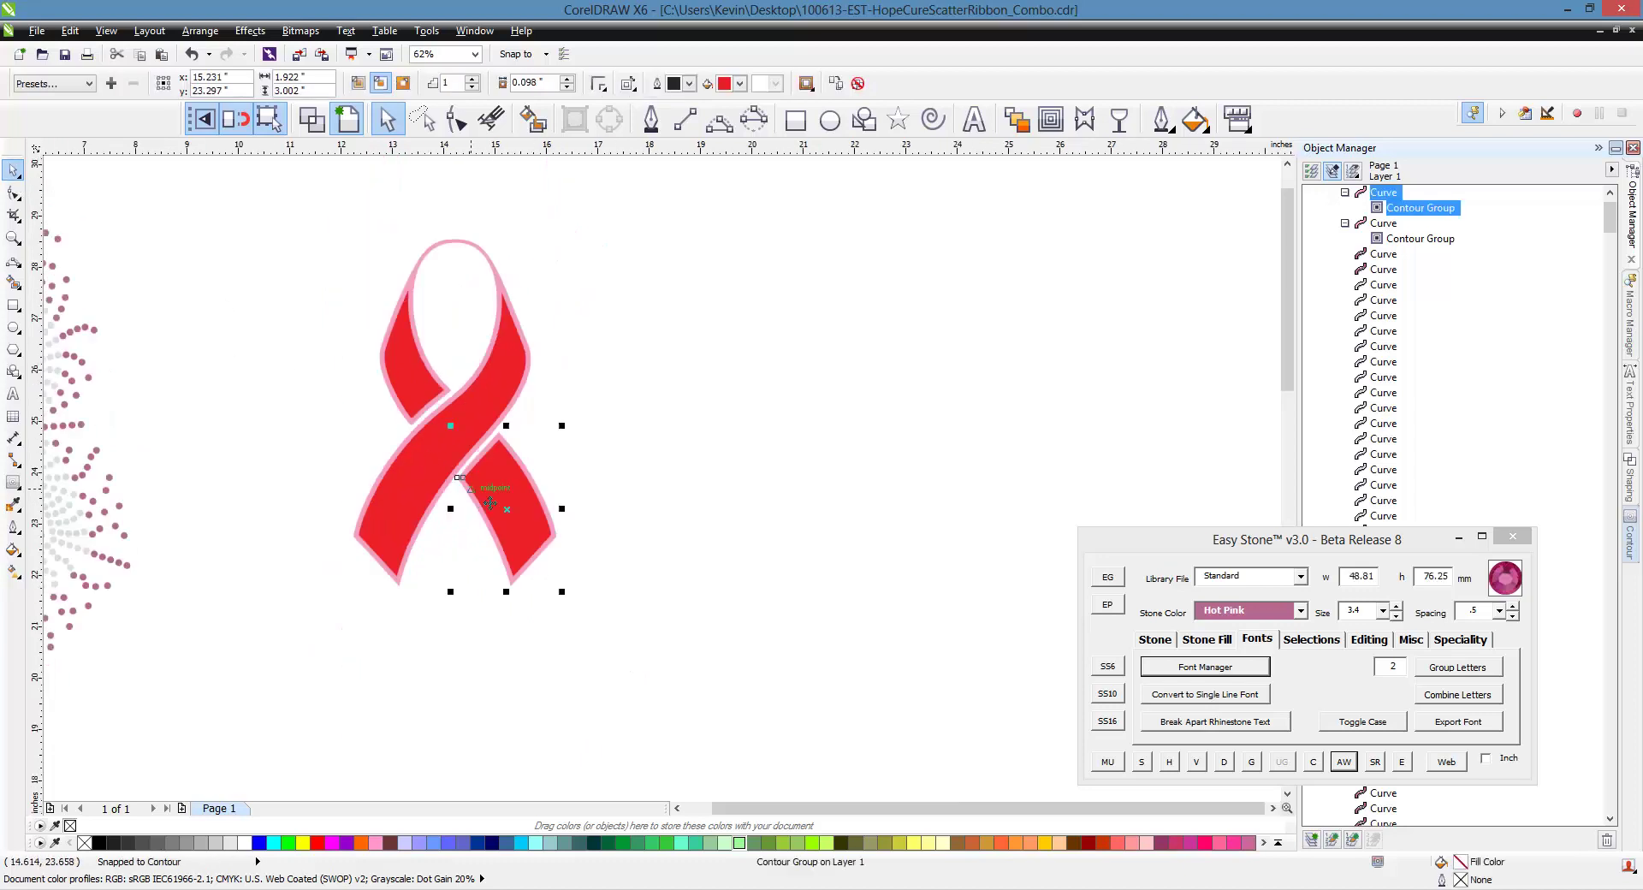
Break both ribbon contour groups apart, then break the red ribbon curve into pieces
right_click(509, 488)
click(556, 514)
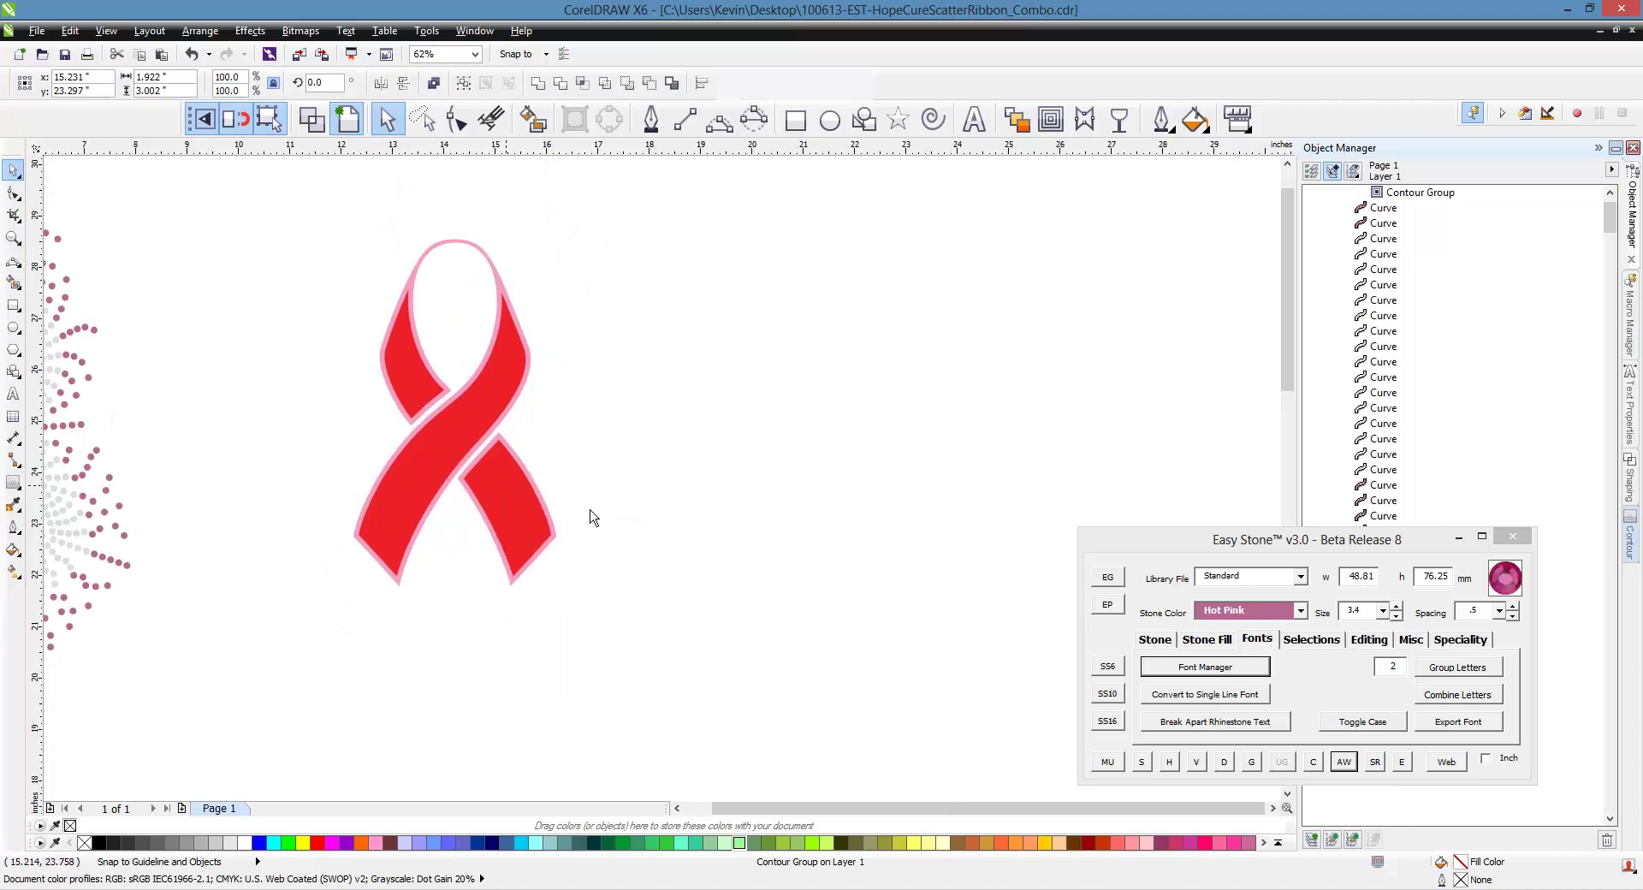
click(503, 410)
right_click(504, 410)
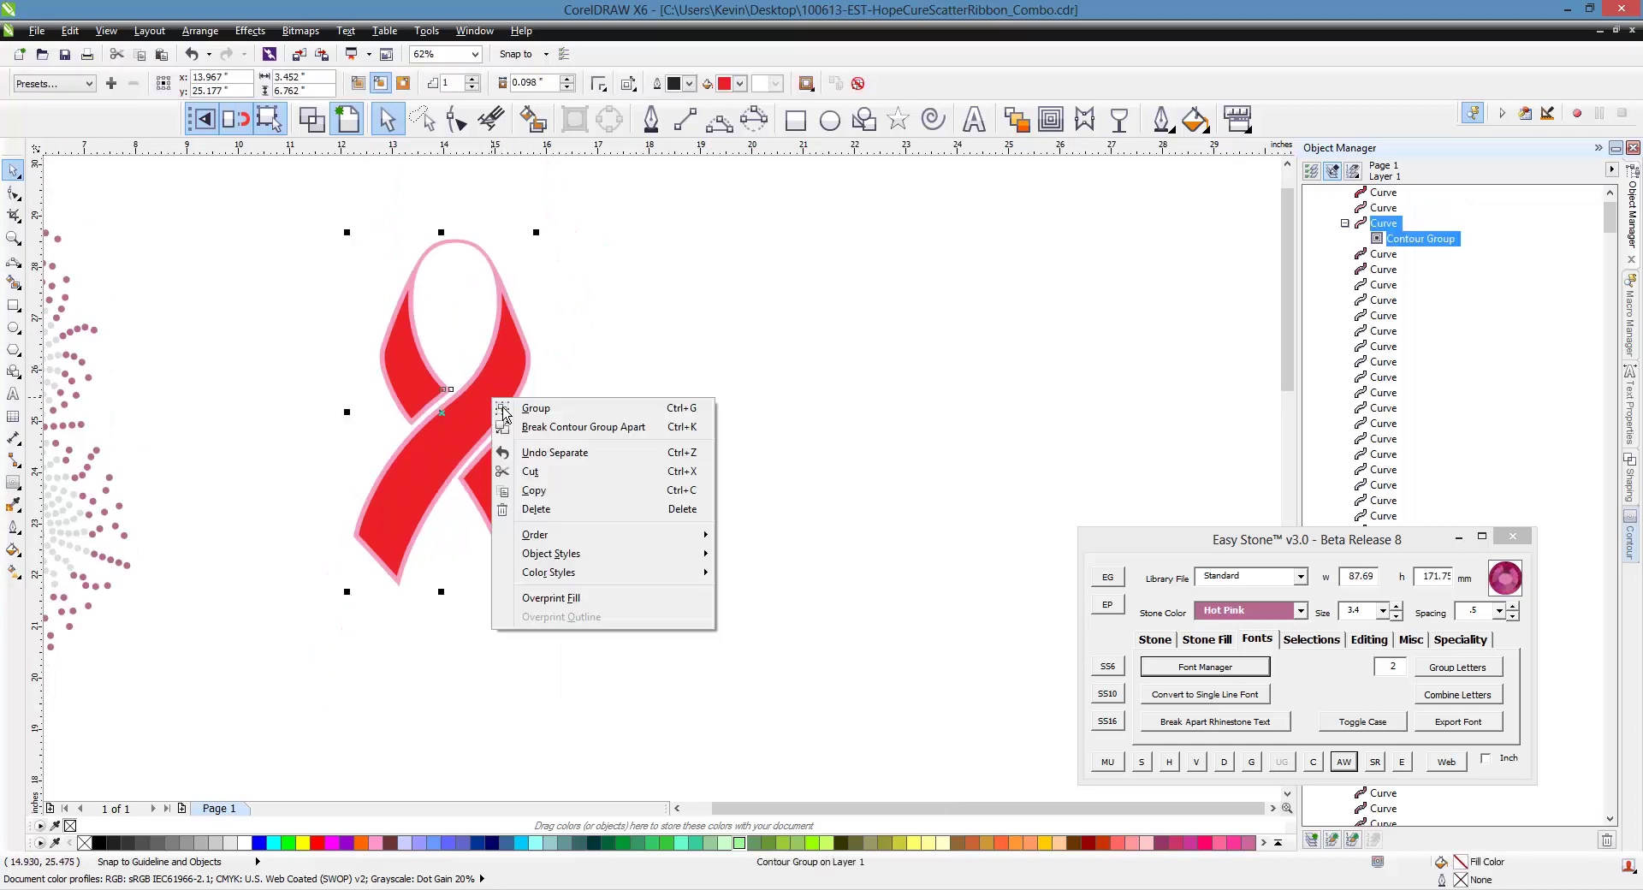
click(595, 433)
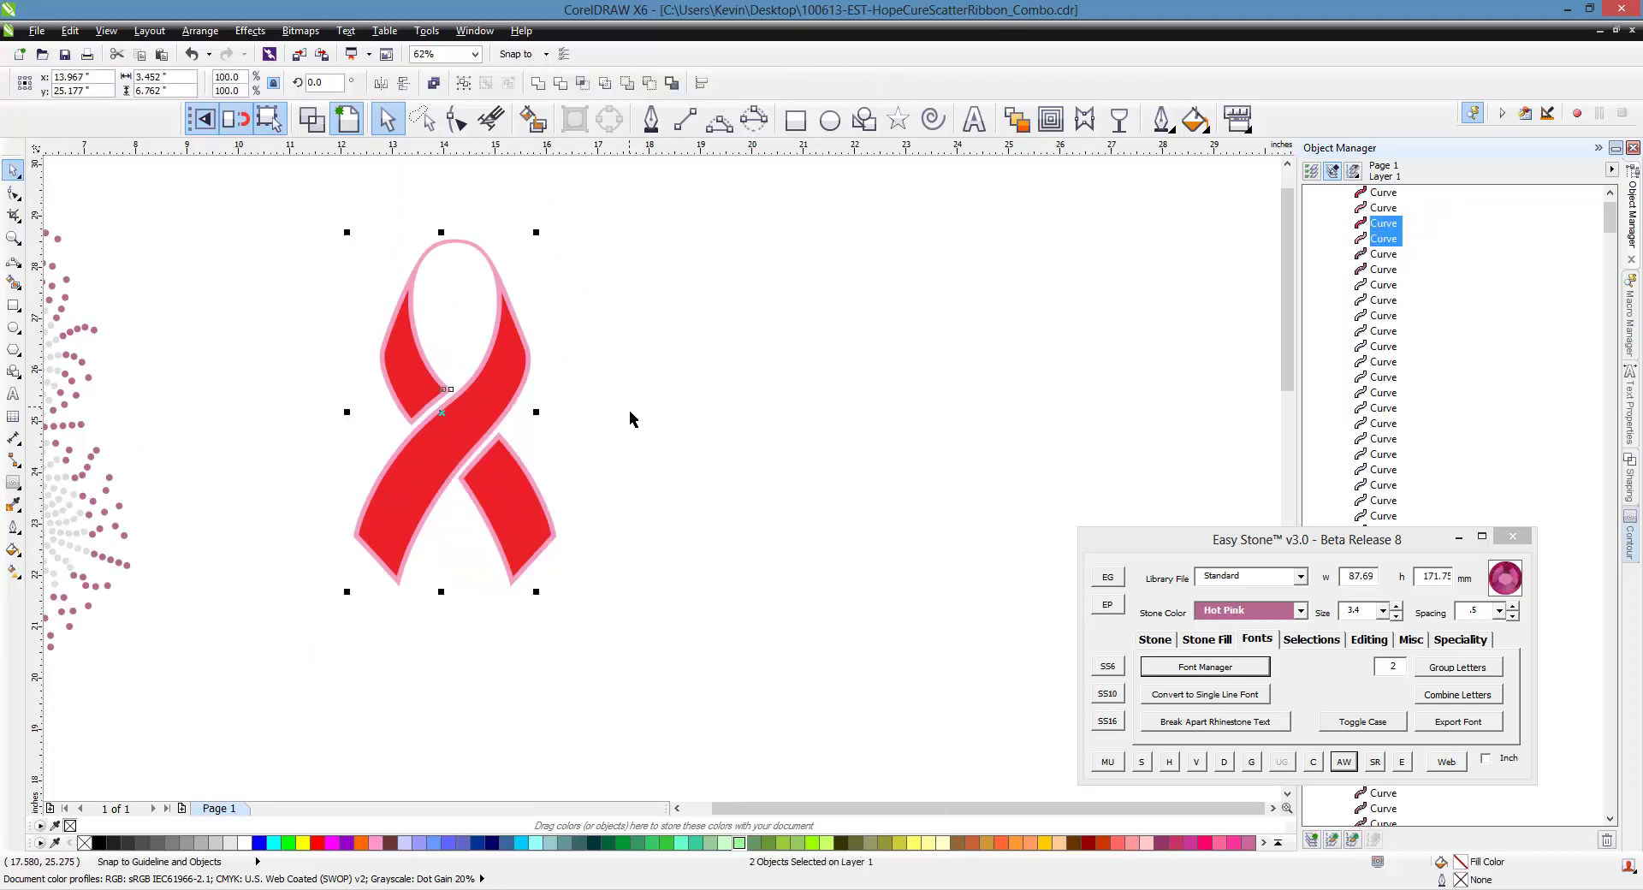
right_click(503, 401)
click(652, 328)
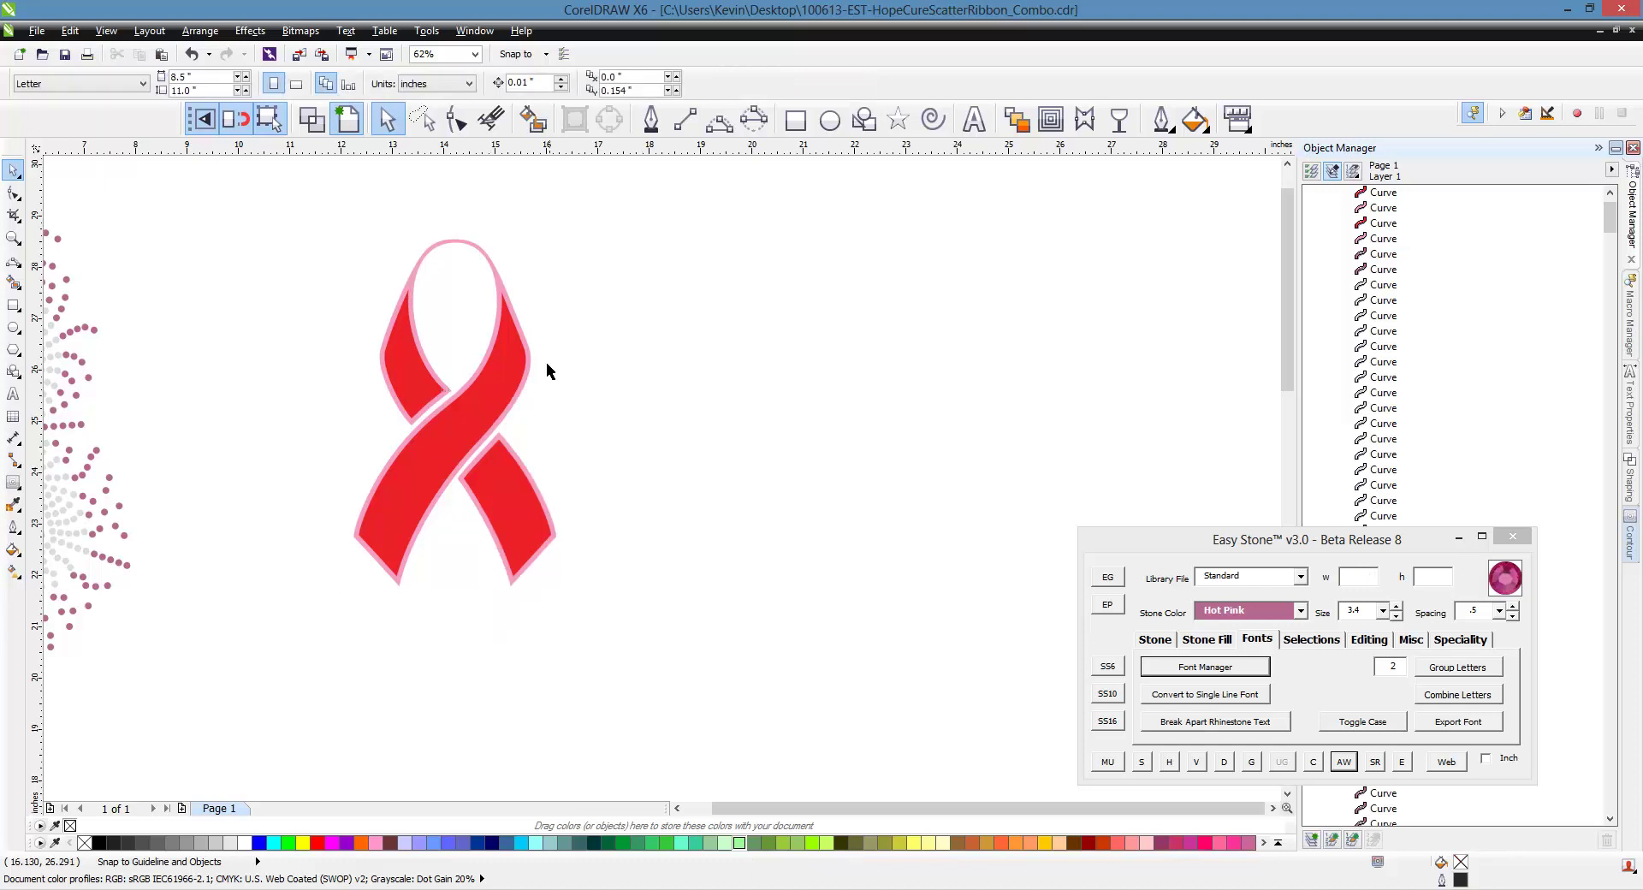
click(513, 364)
right_click(511, 363)
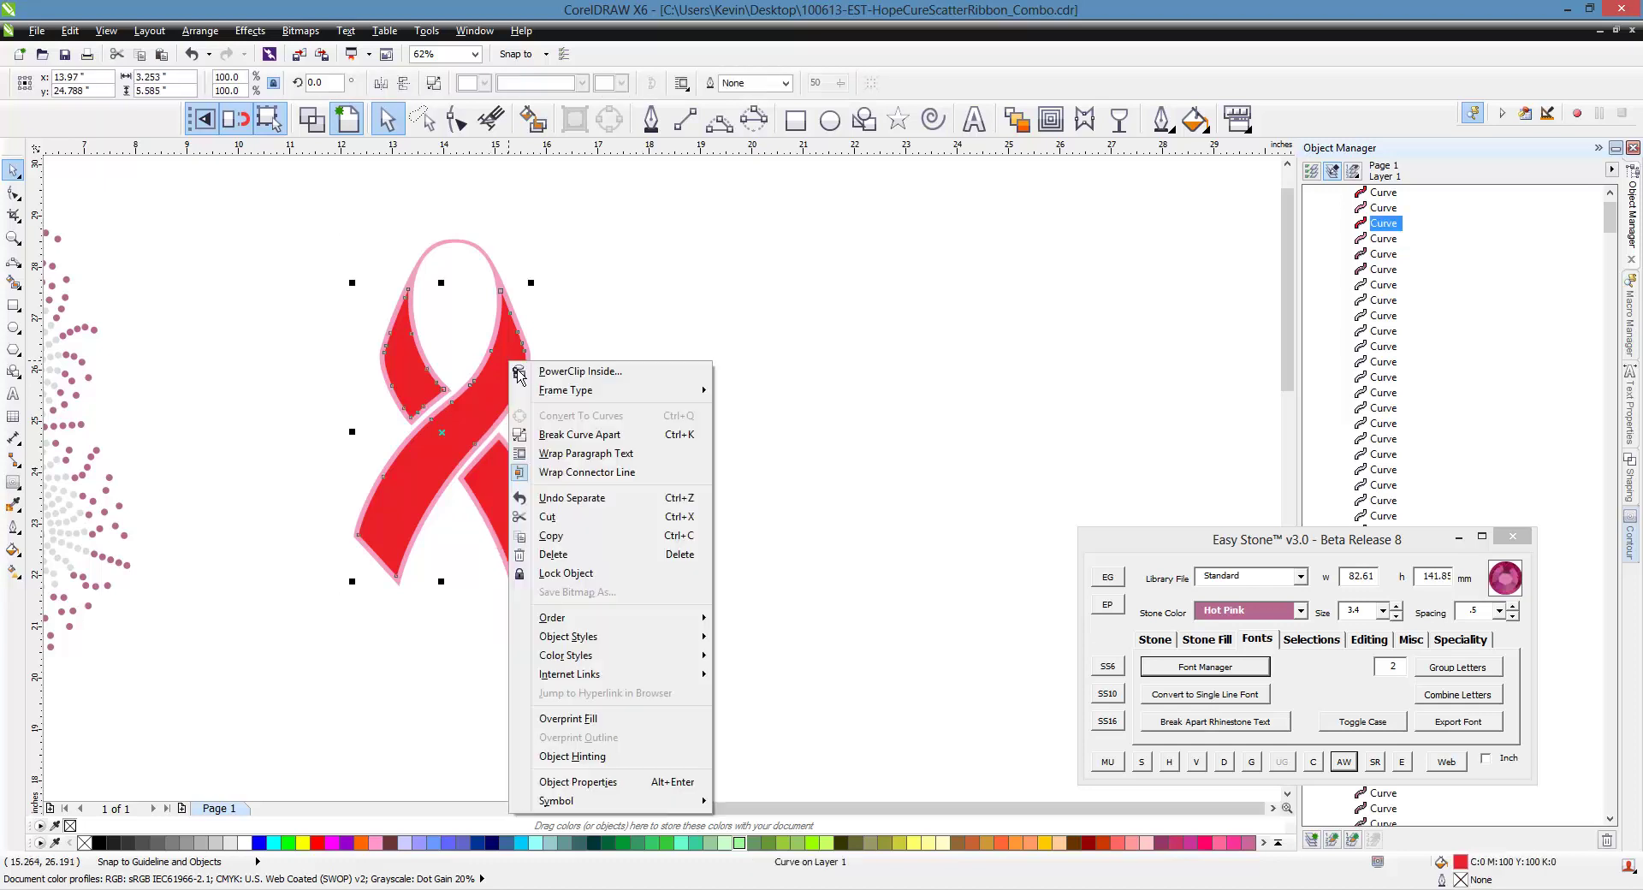
click(600, 434)
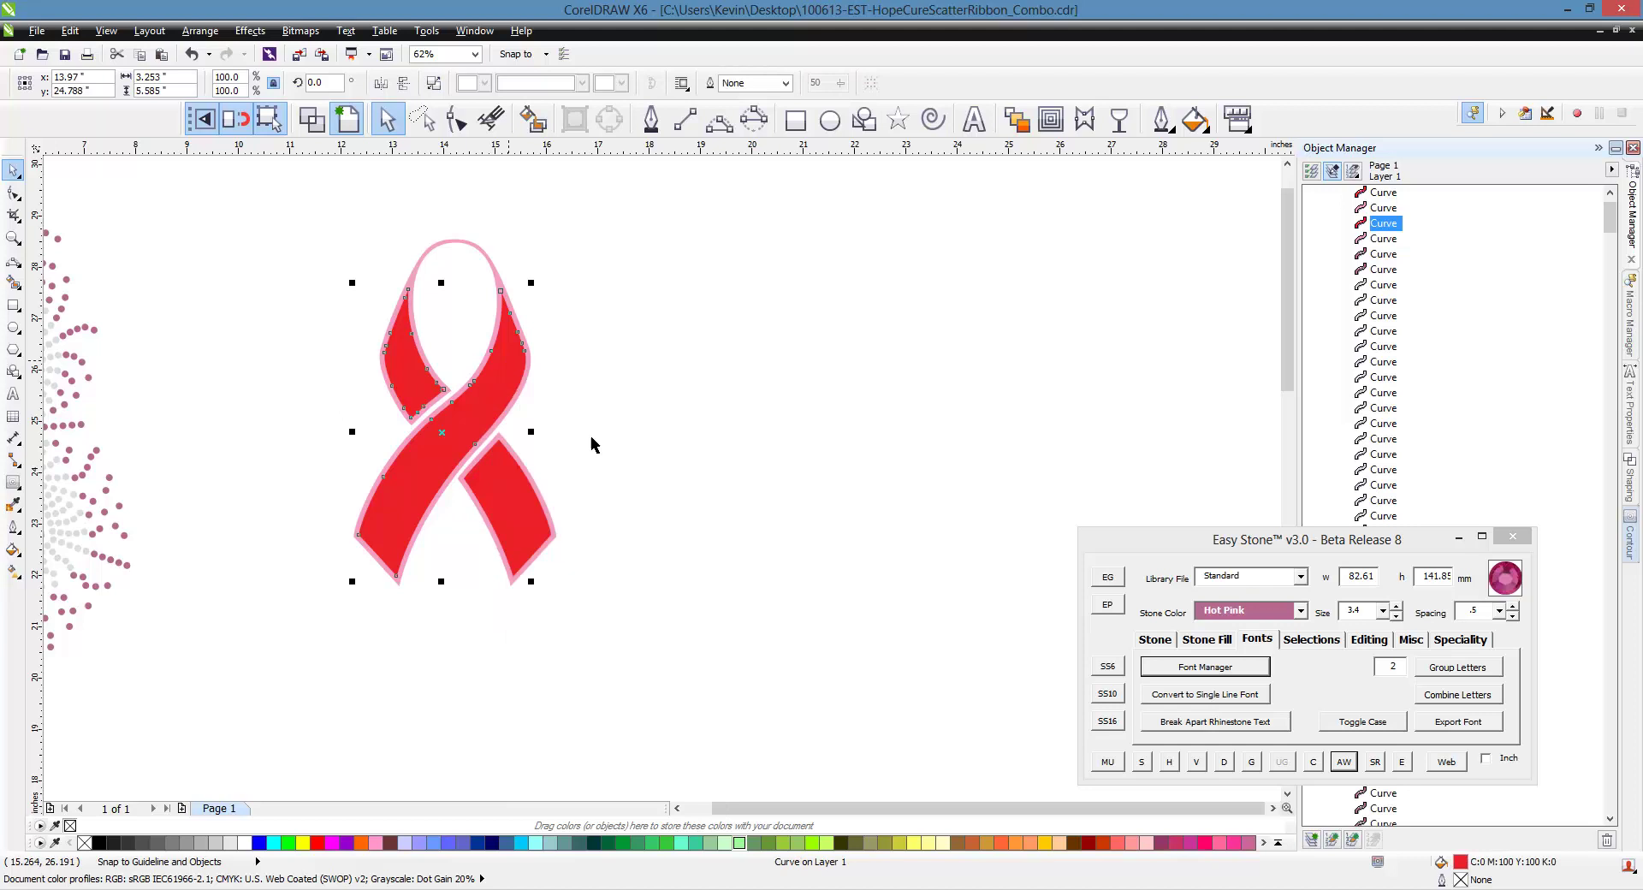
Move the three red ribbon pieces to the right of the pink ribbon
click(435, 403)
shift+click(445, 443)
shift+click(501, 494)
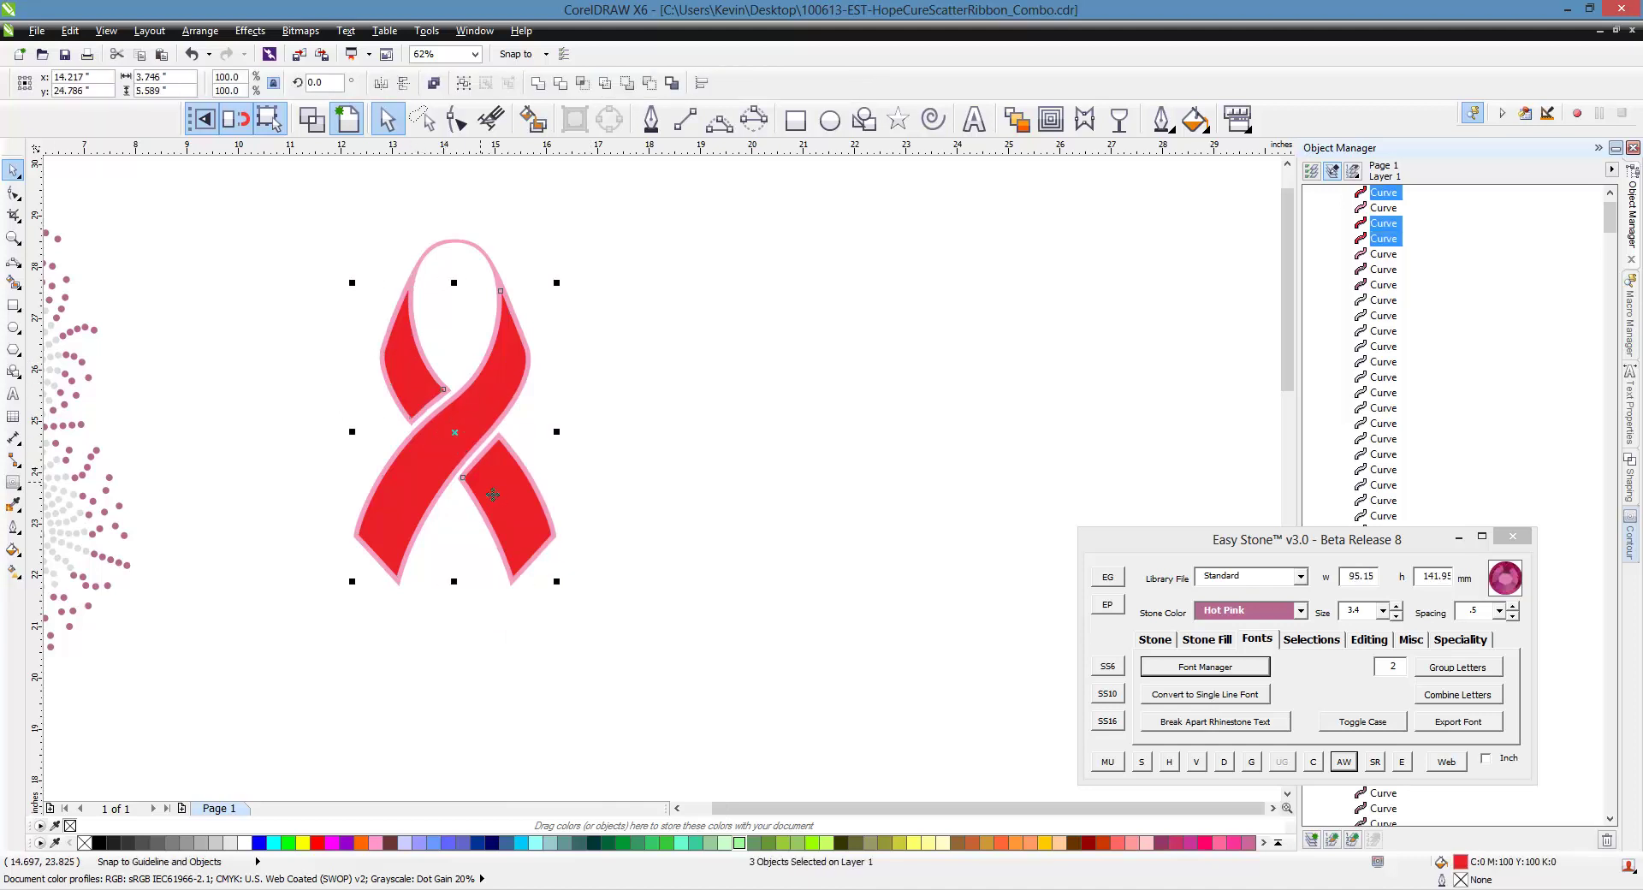
drag(501, 494, 761, 482)
click(721, 600)
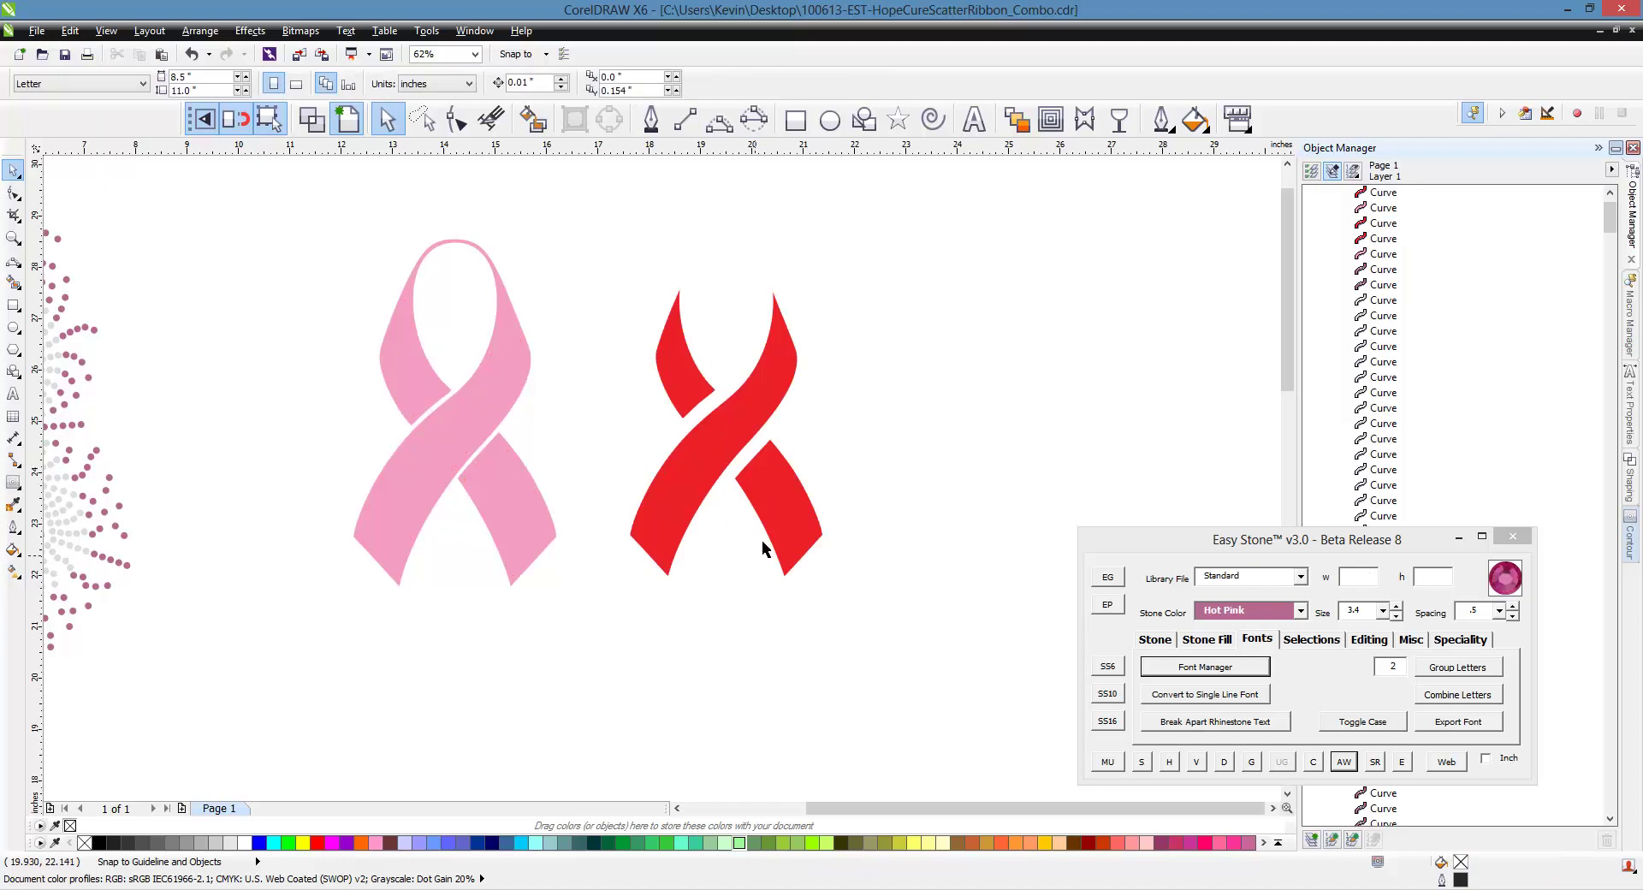
Drop a copy of the lower-right red piece further right and select that copy
scroll(839, 375, up, 3)
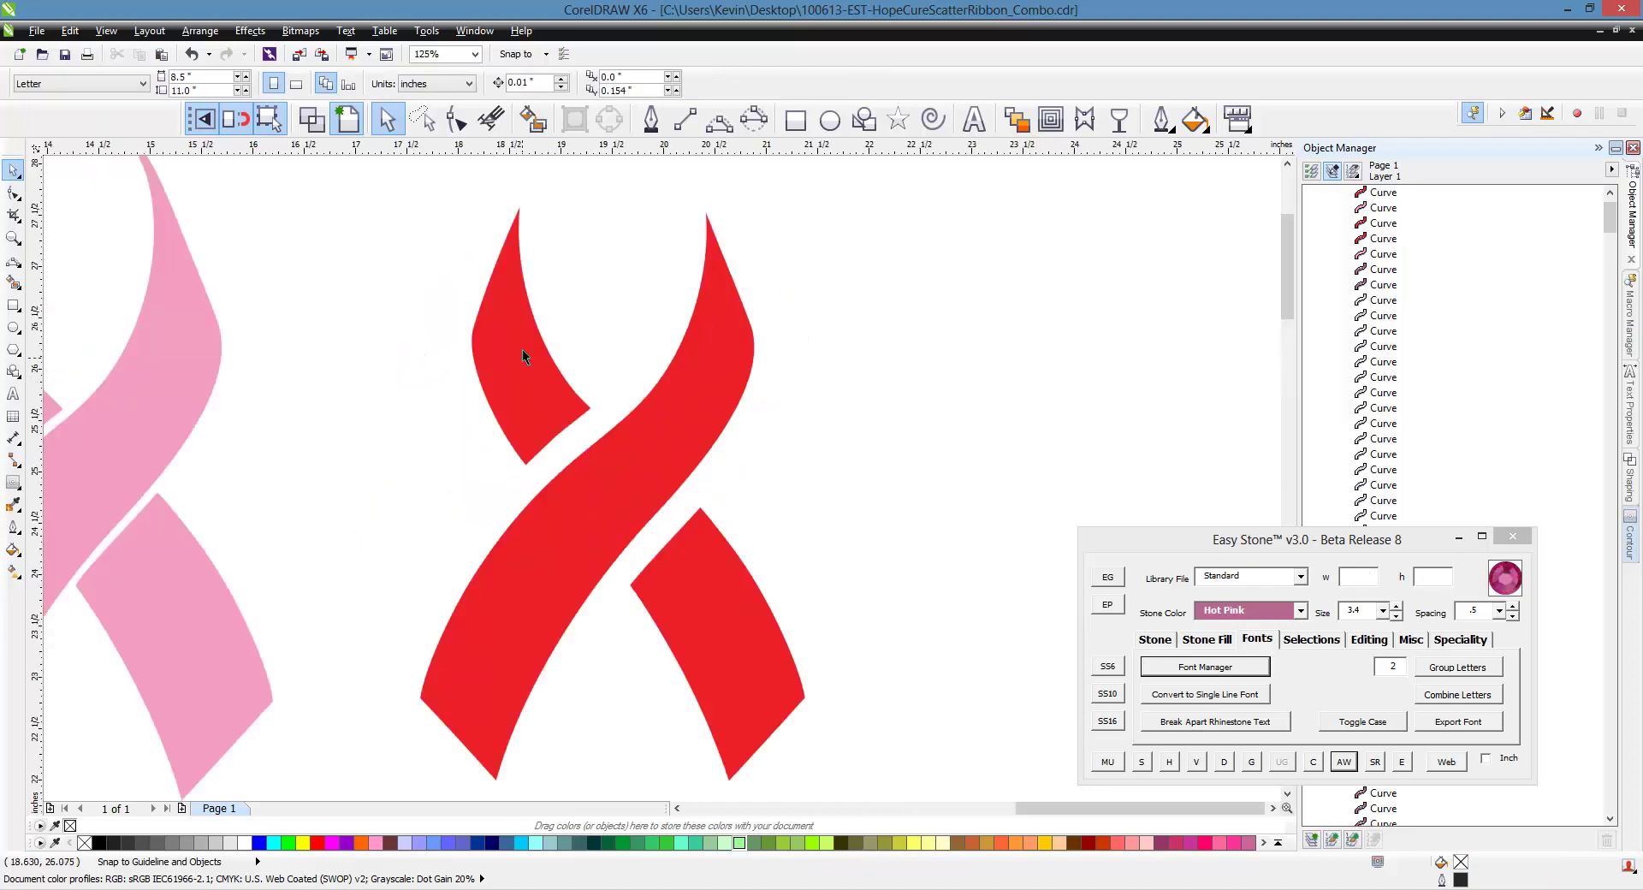
scroll(493, 279, down, 3)
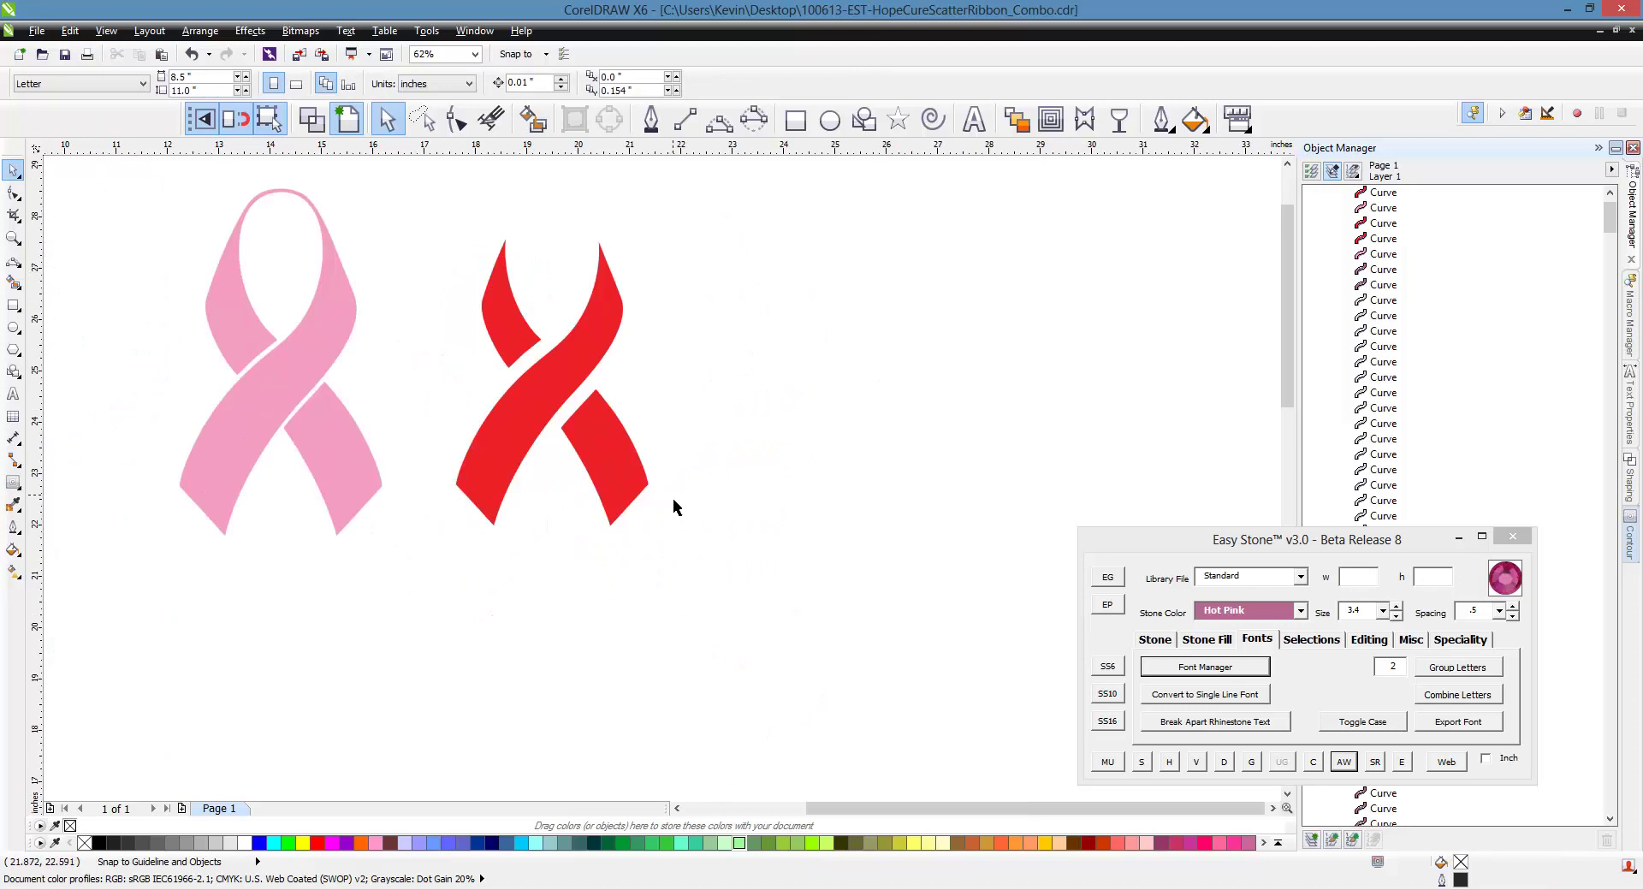
scroll(661, 412, up, 3)
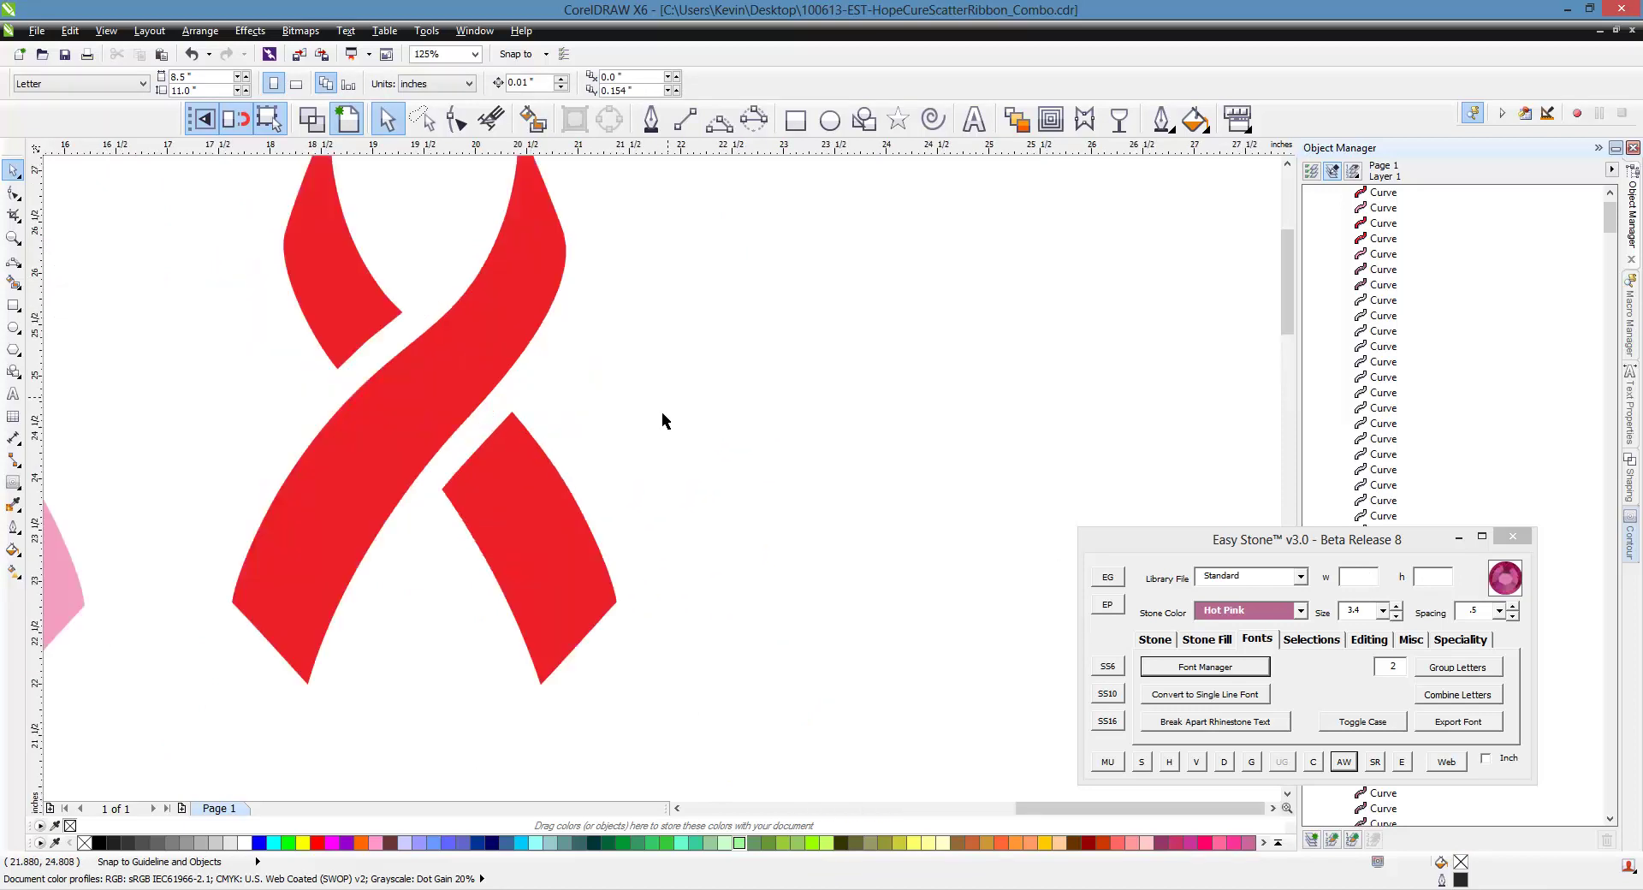
scroll(264, 331, down, 2)
scroll(305, 363, up, 1)
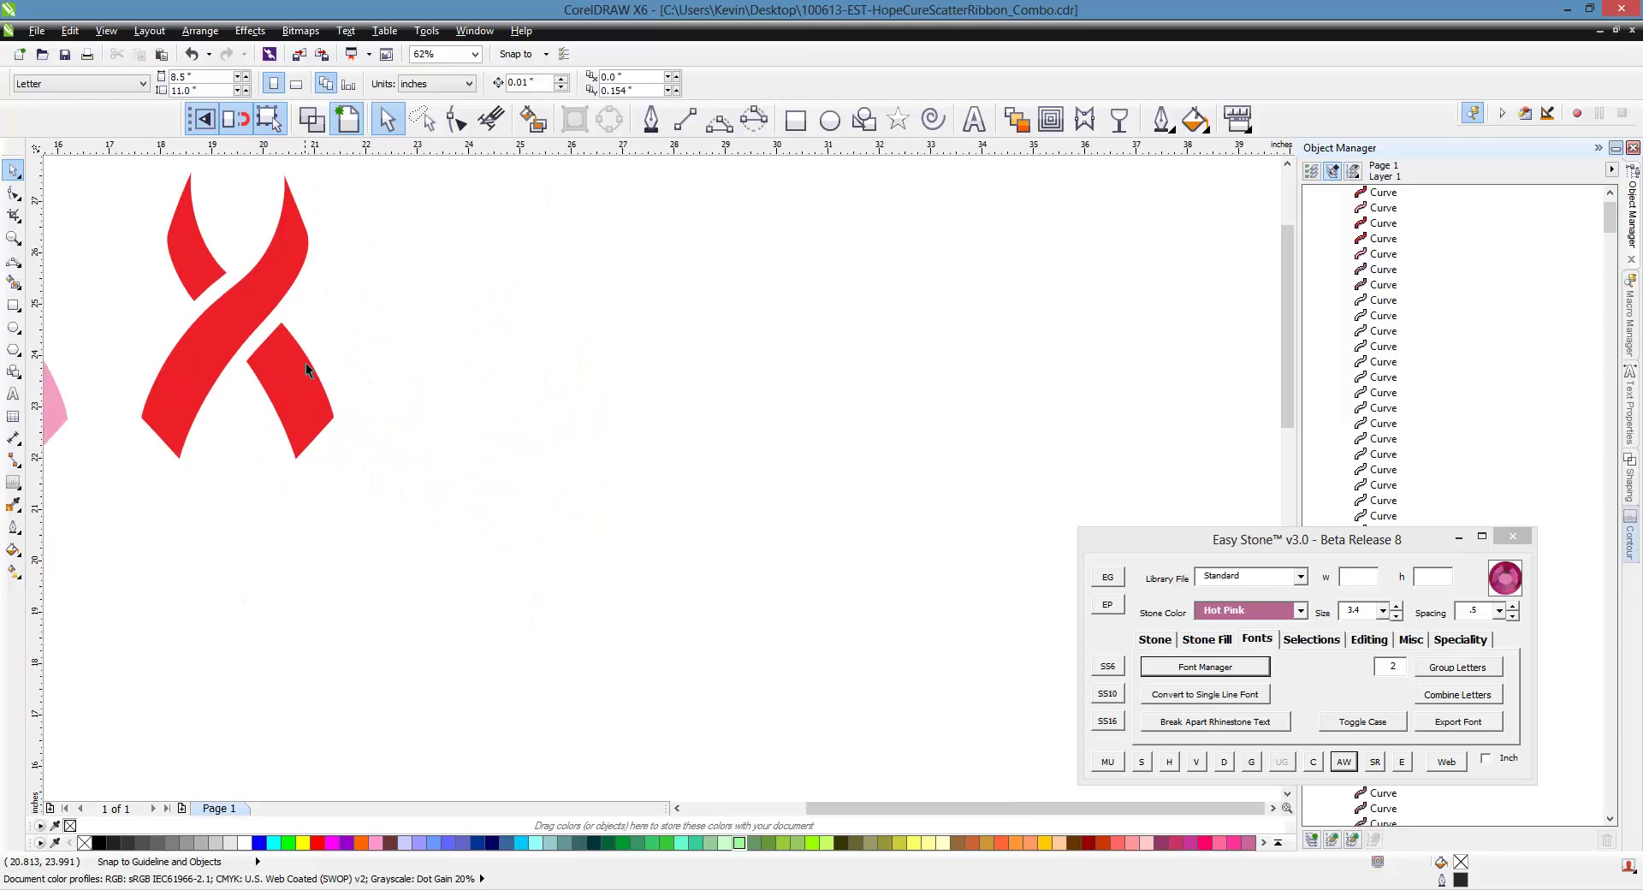
drag(306, 377, 551, 398)
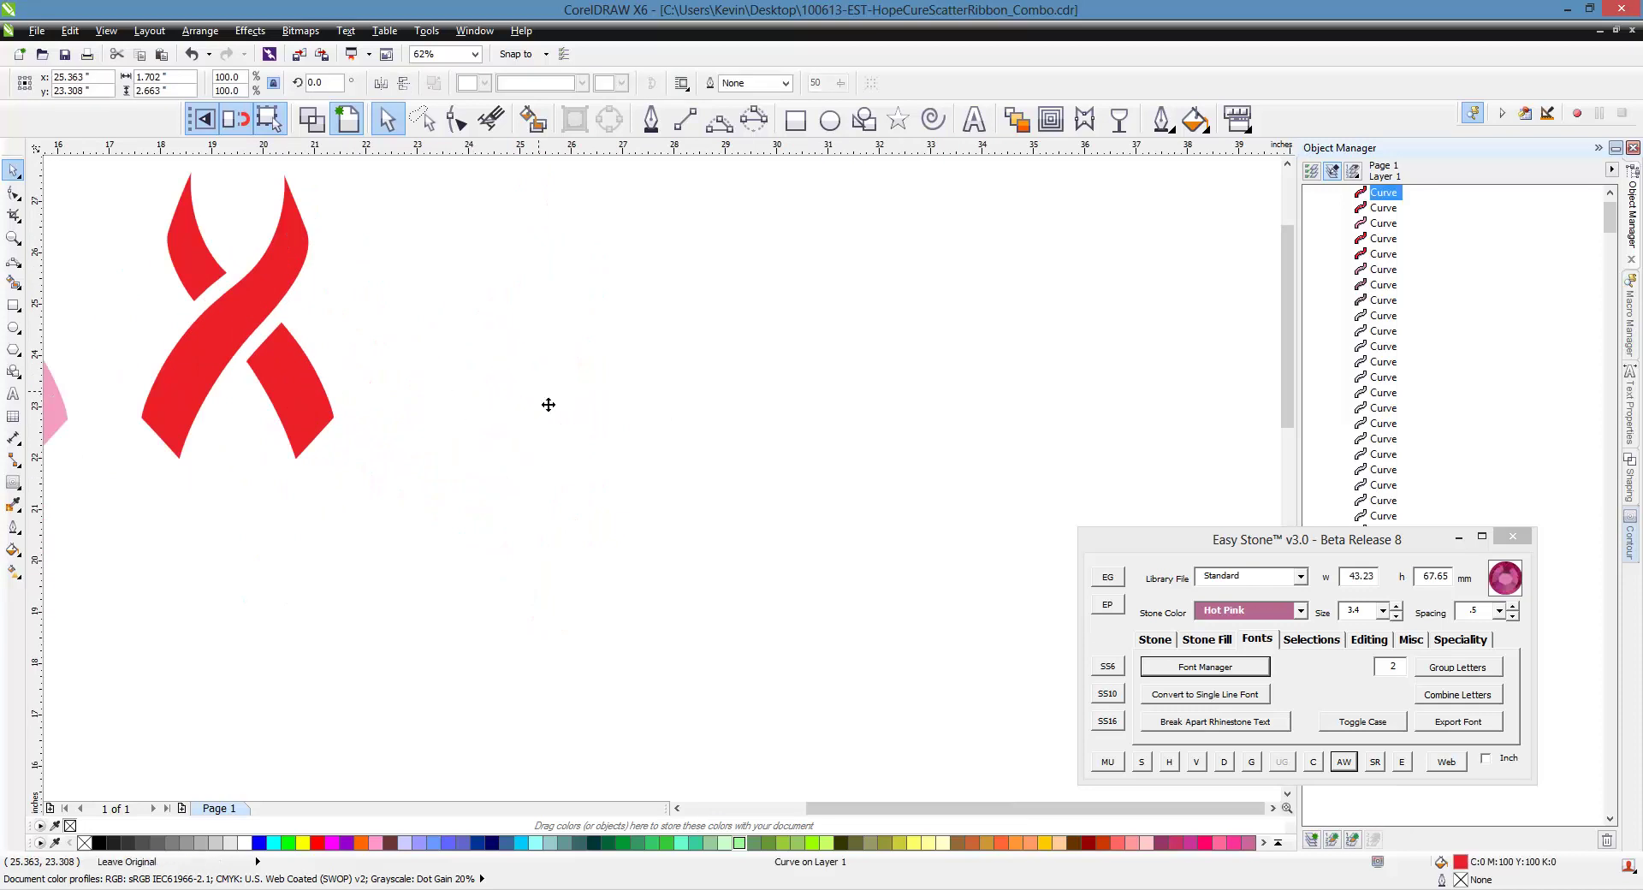
click(455, 454)
scroll(531, 373, up, 3)
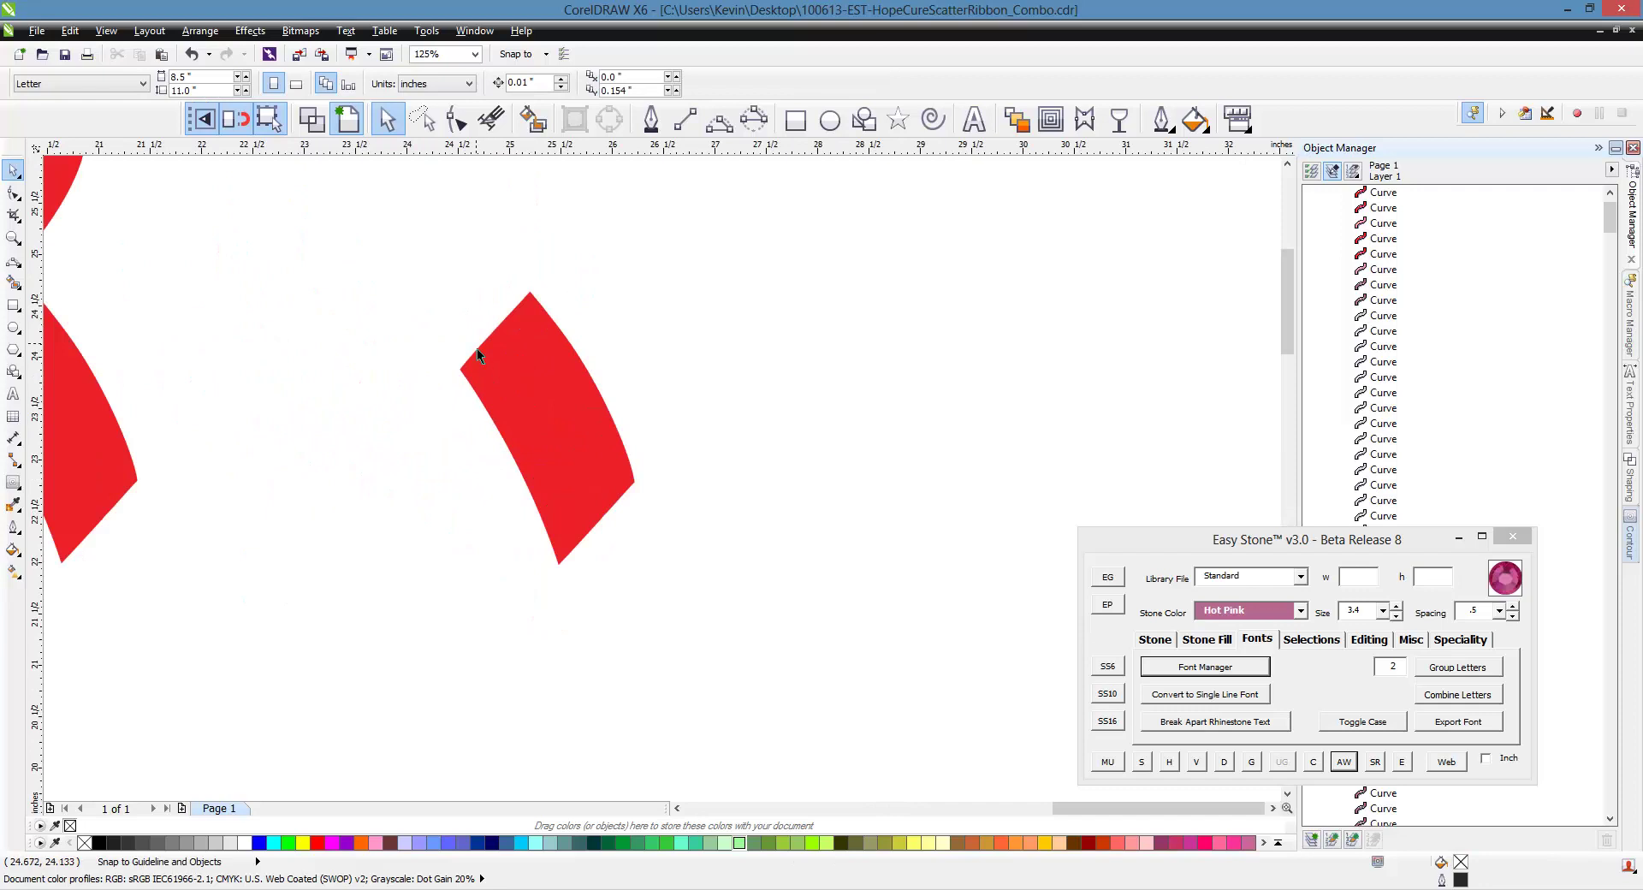
scroll(734, 441, down, 2)
scroll(584, 407, left, 2)
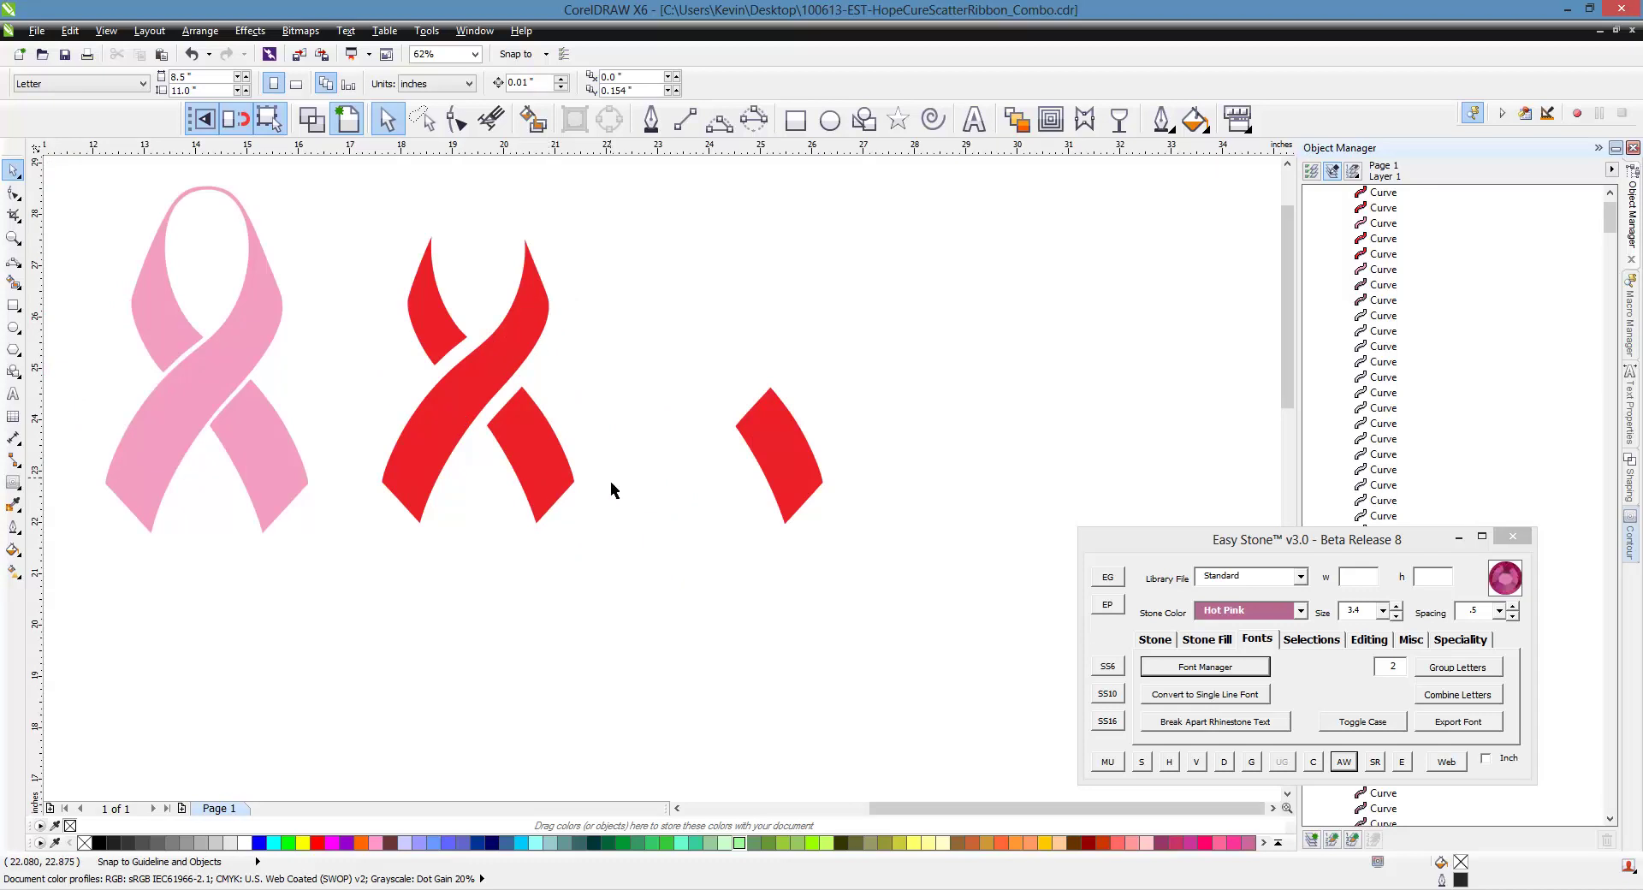
scroll(552, 459, down, 1)
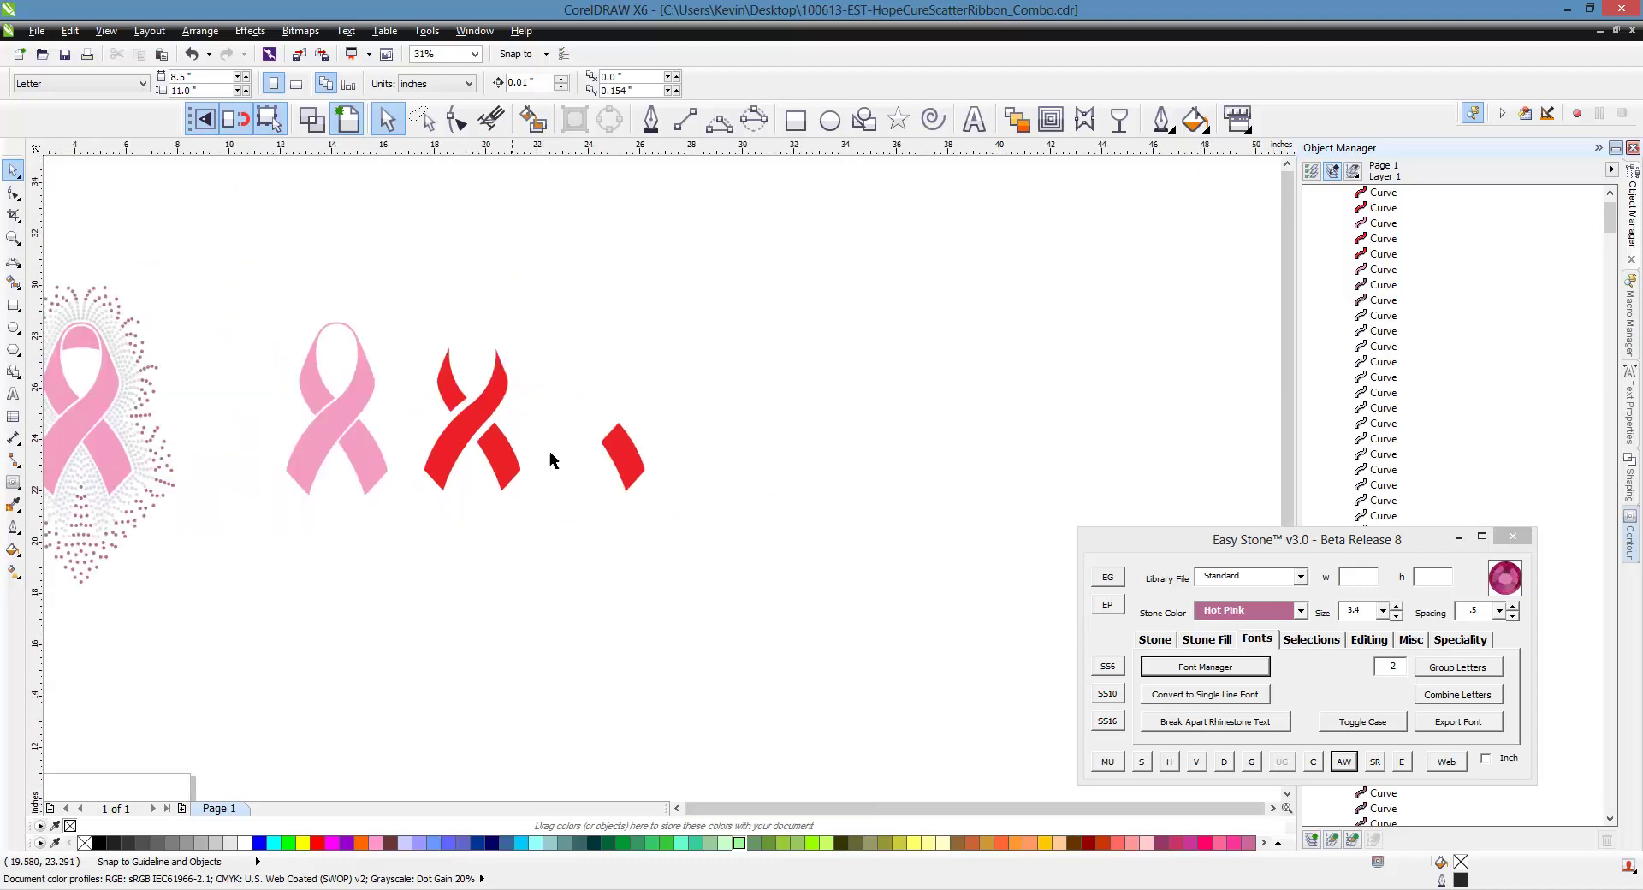
scroll(599, 449, up, 2)
click(614, 469)
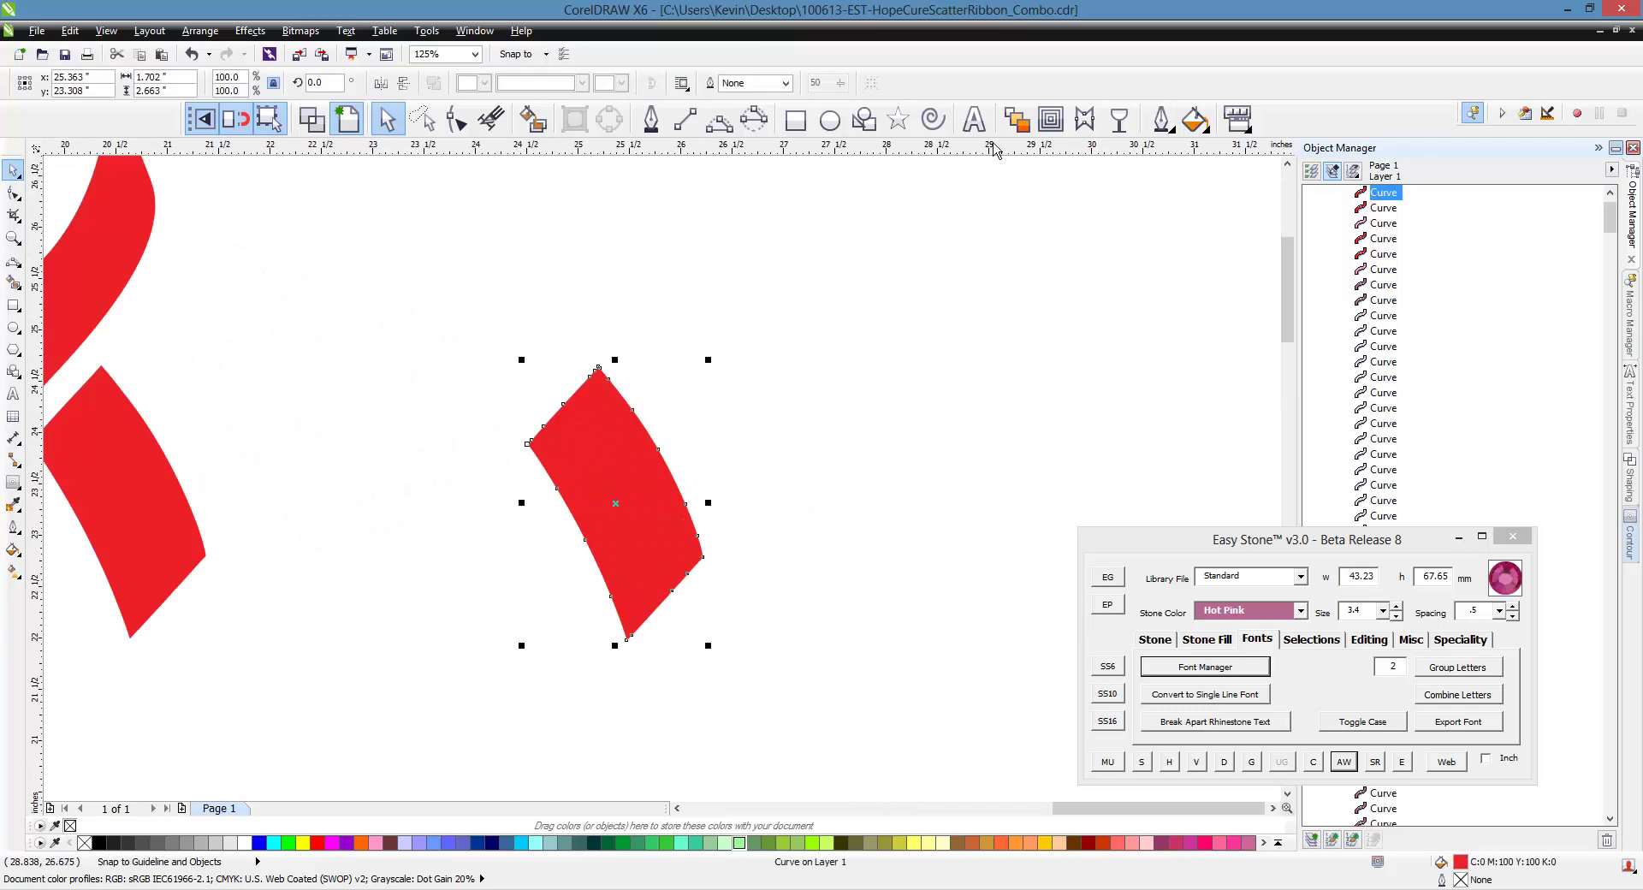
Type the artistic text 'CURE' on the empty canvas beside the red pieces
click(980, 130)
click(877, 367)
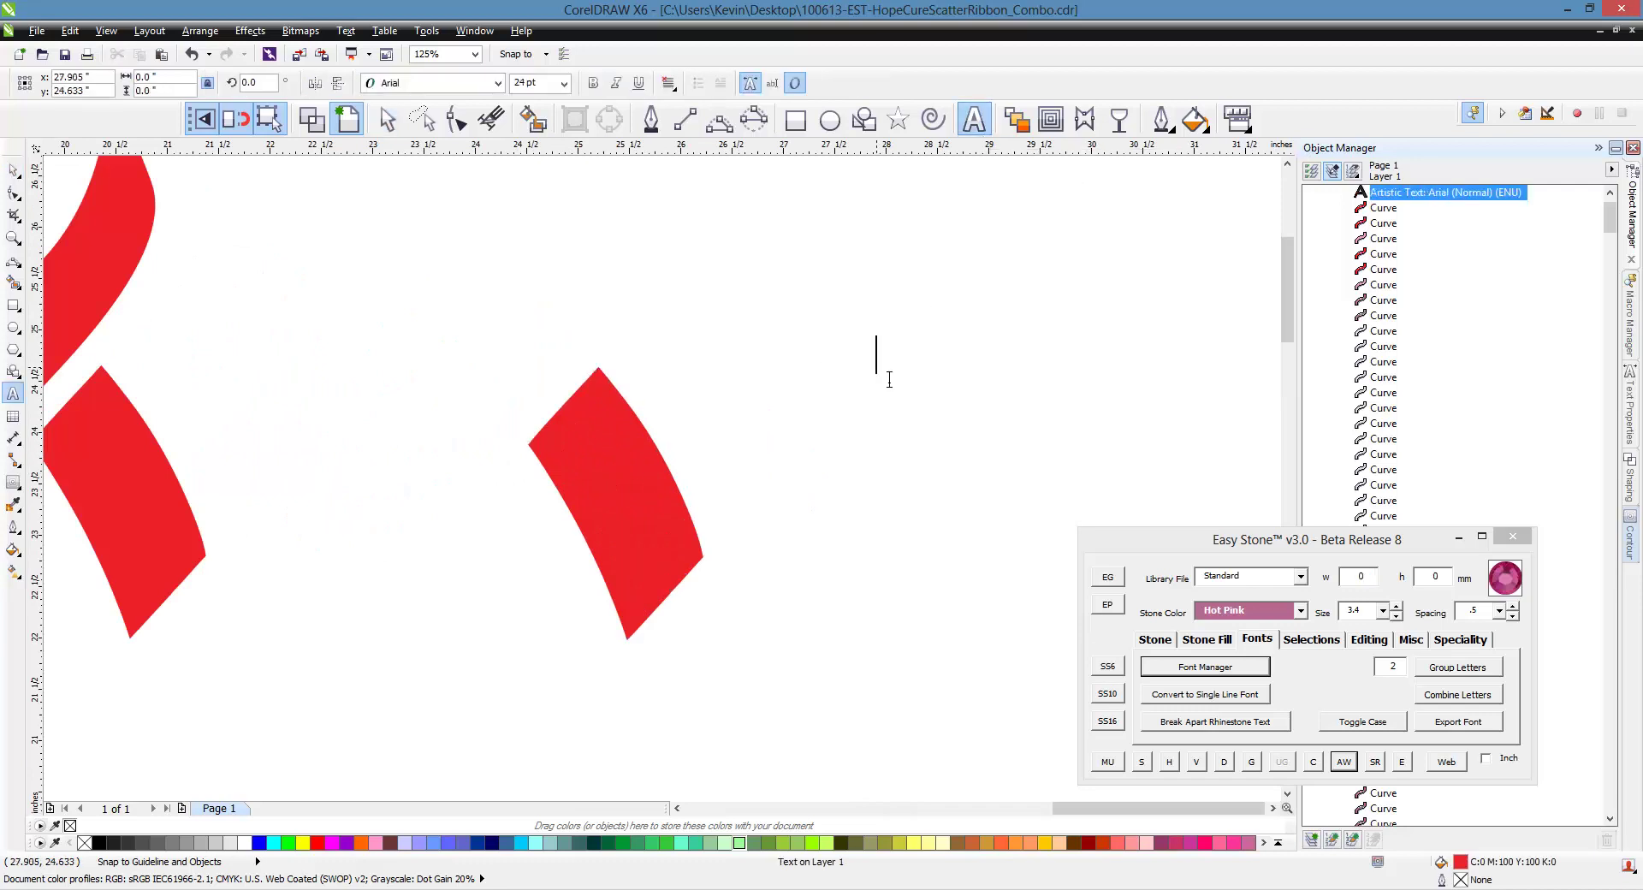
text(CUER)
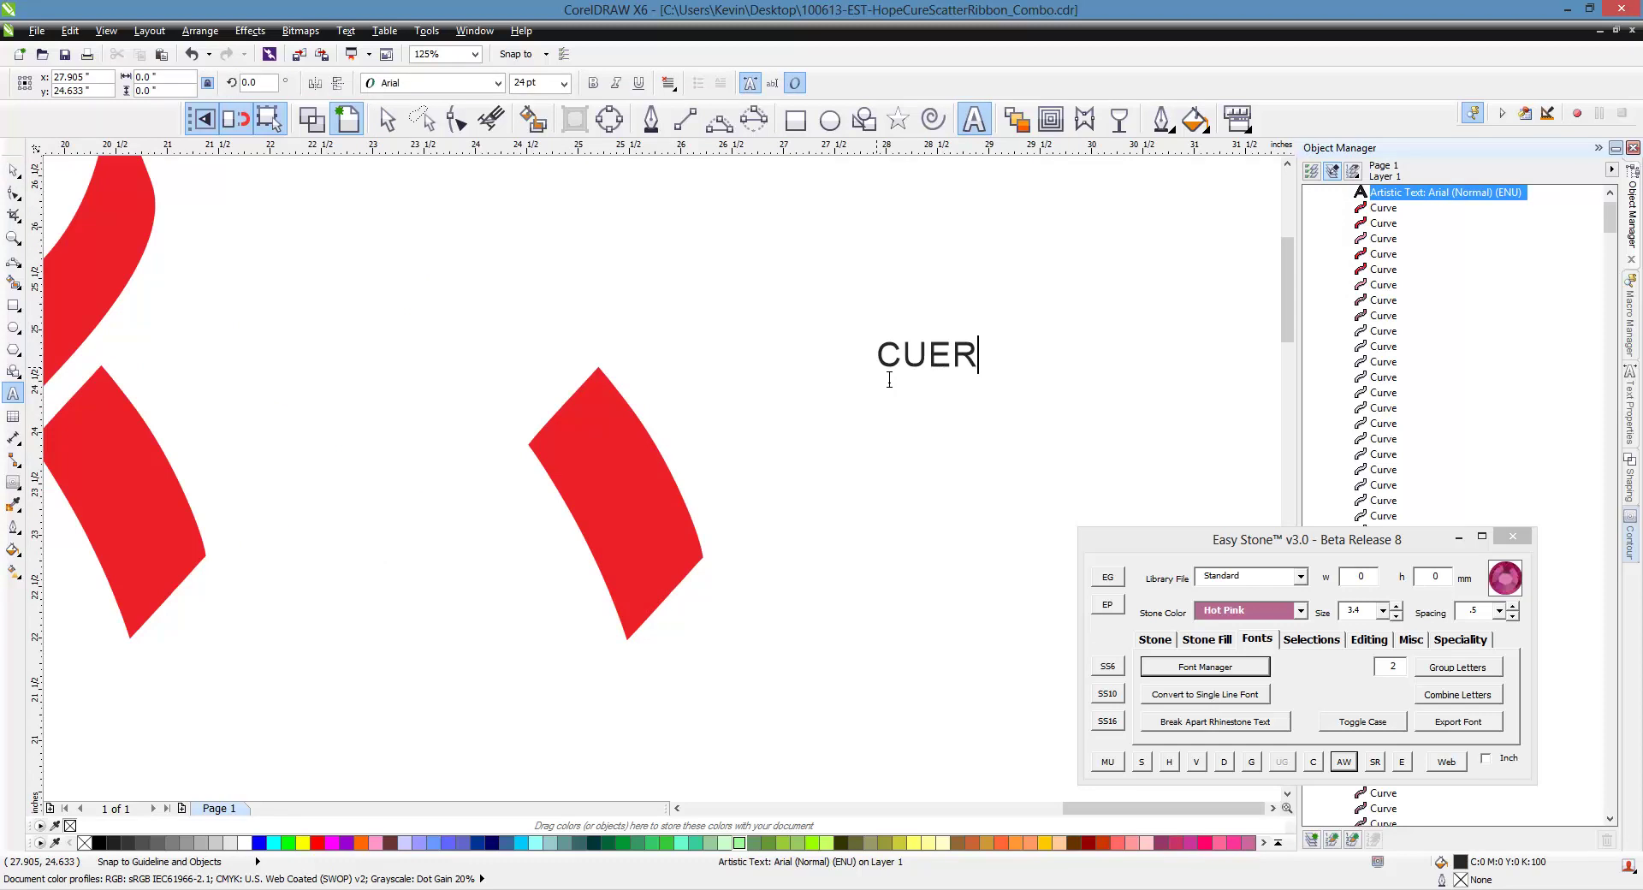
key(BackSpace)
key(BackSpace)
text(RE)
Set the CURE text to DFMincho-SU and enlarge it to about 71.7 pt
click(13, 171)
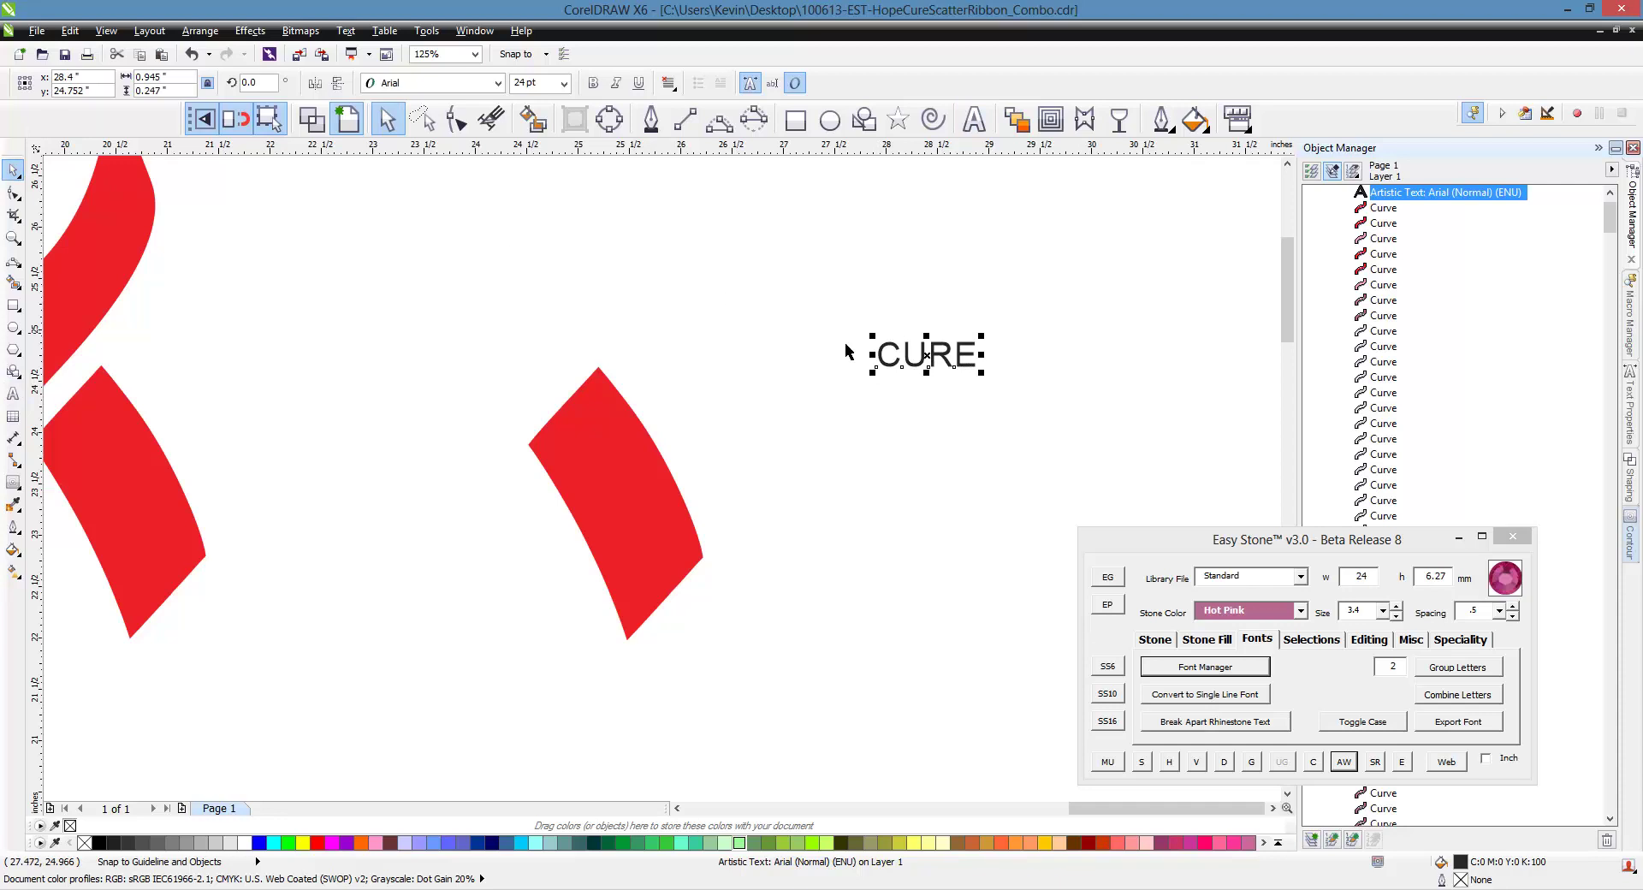
click(497, 83)
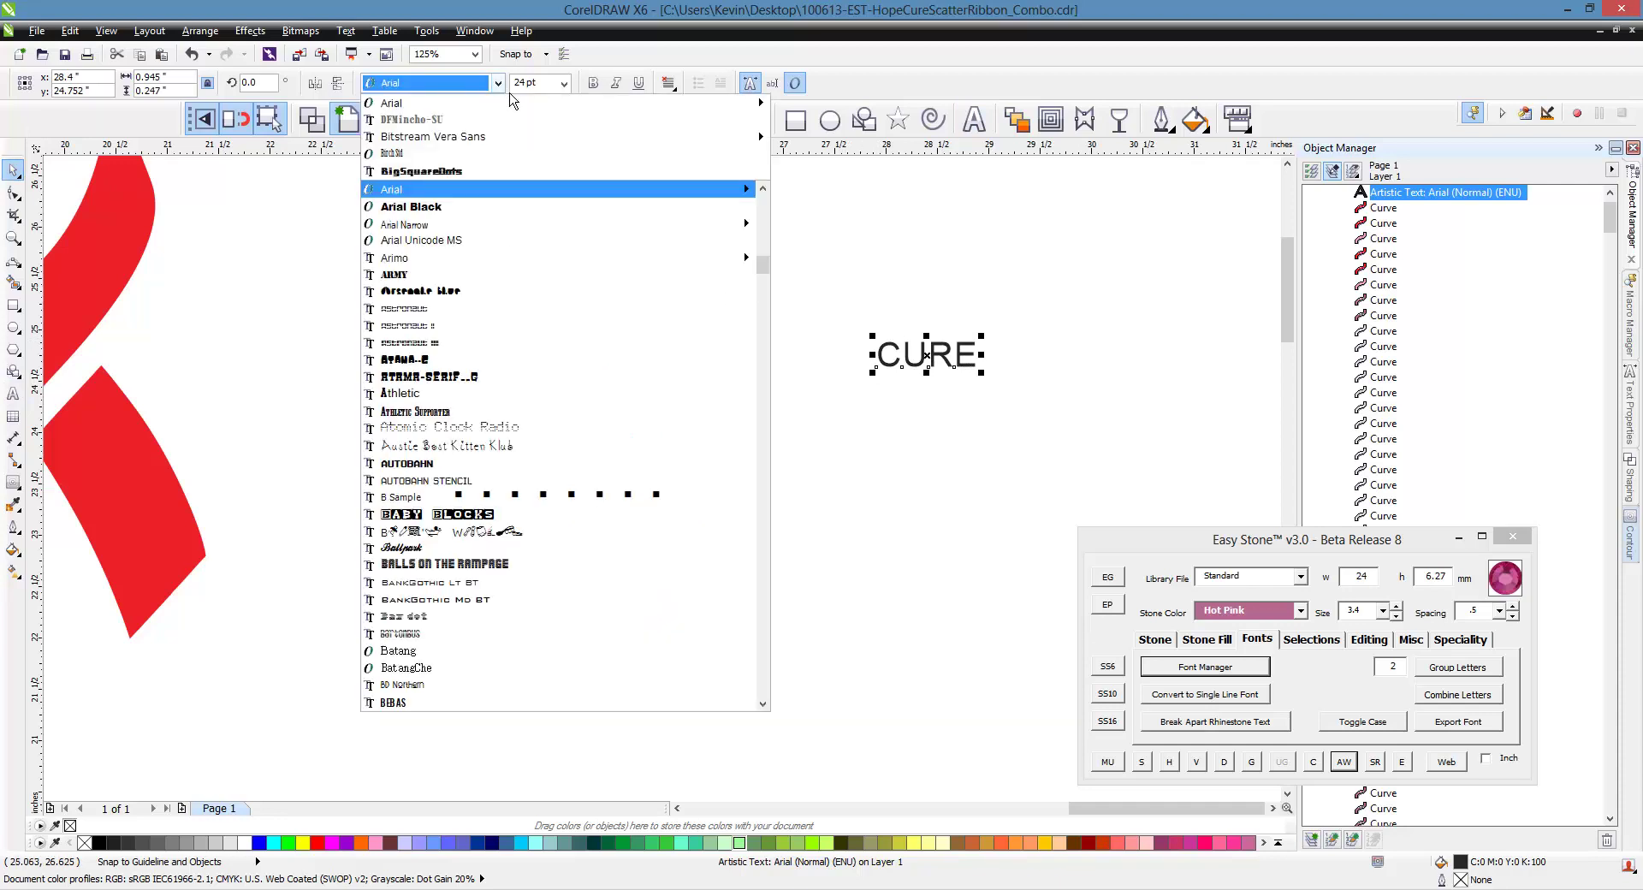
click(472, 121)
drag(867, 376, 717, 425)
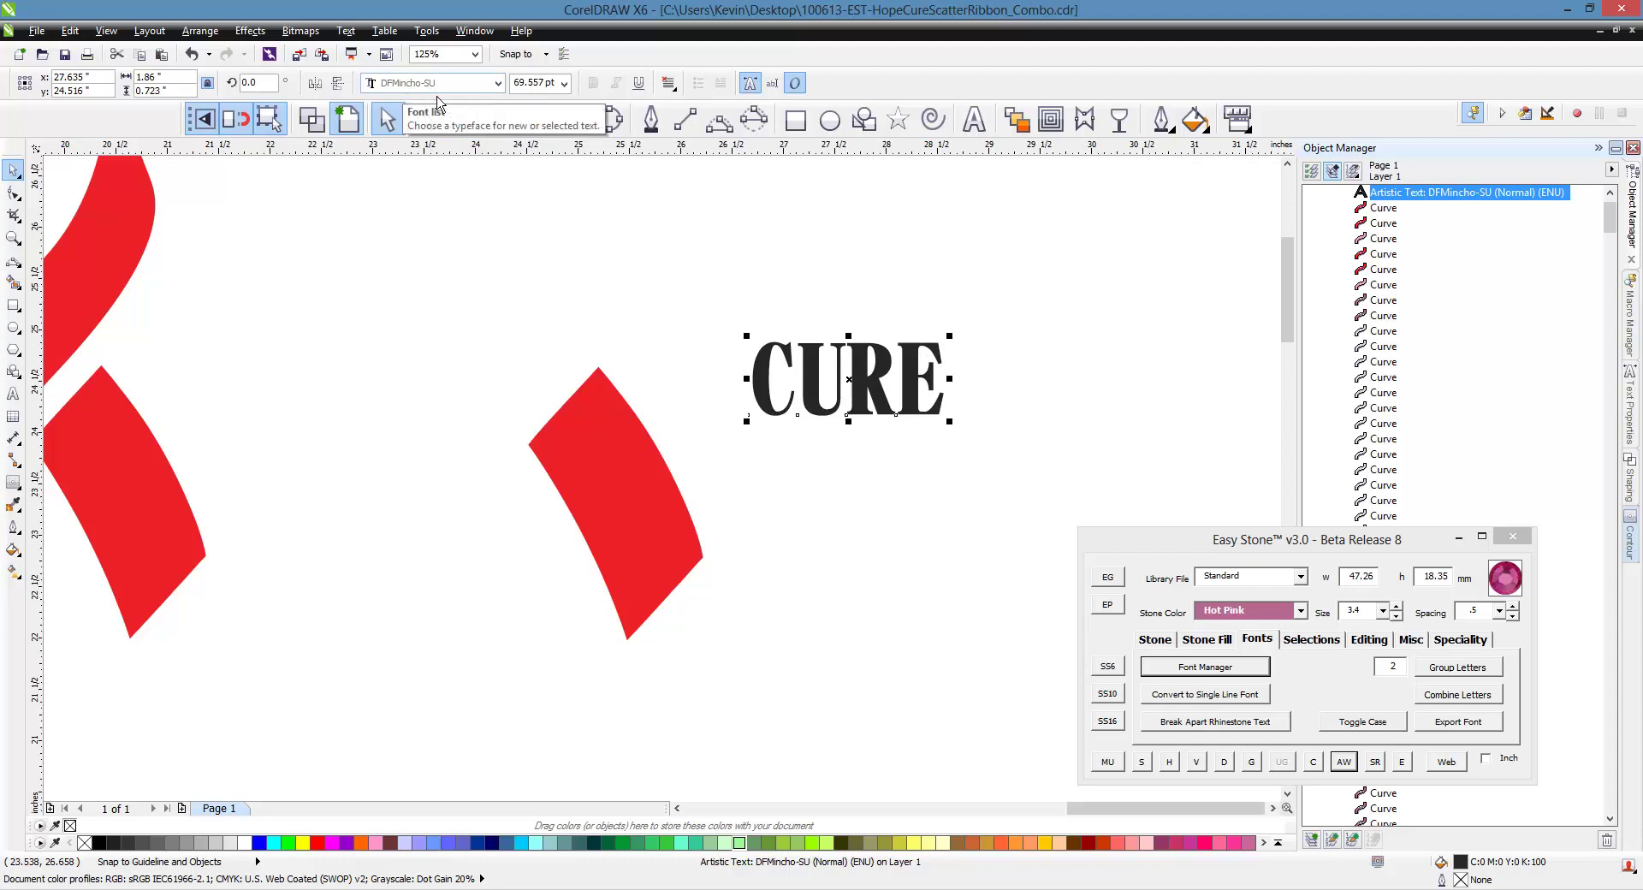
click(811, 325)
click(851, 381)
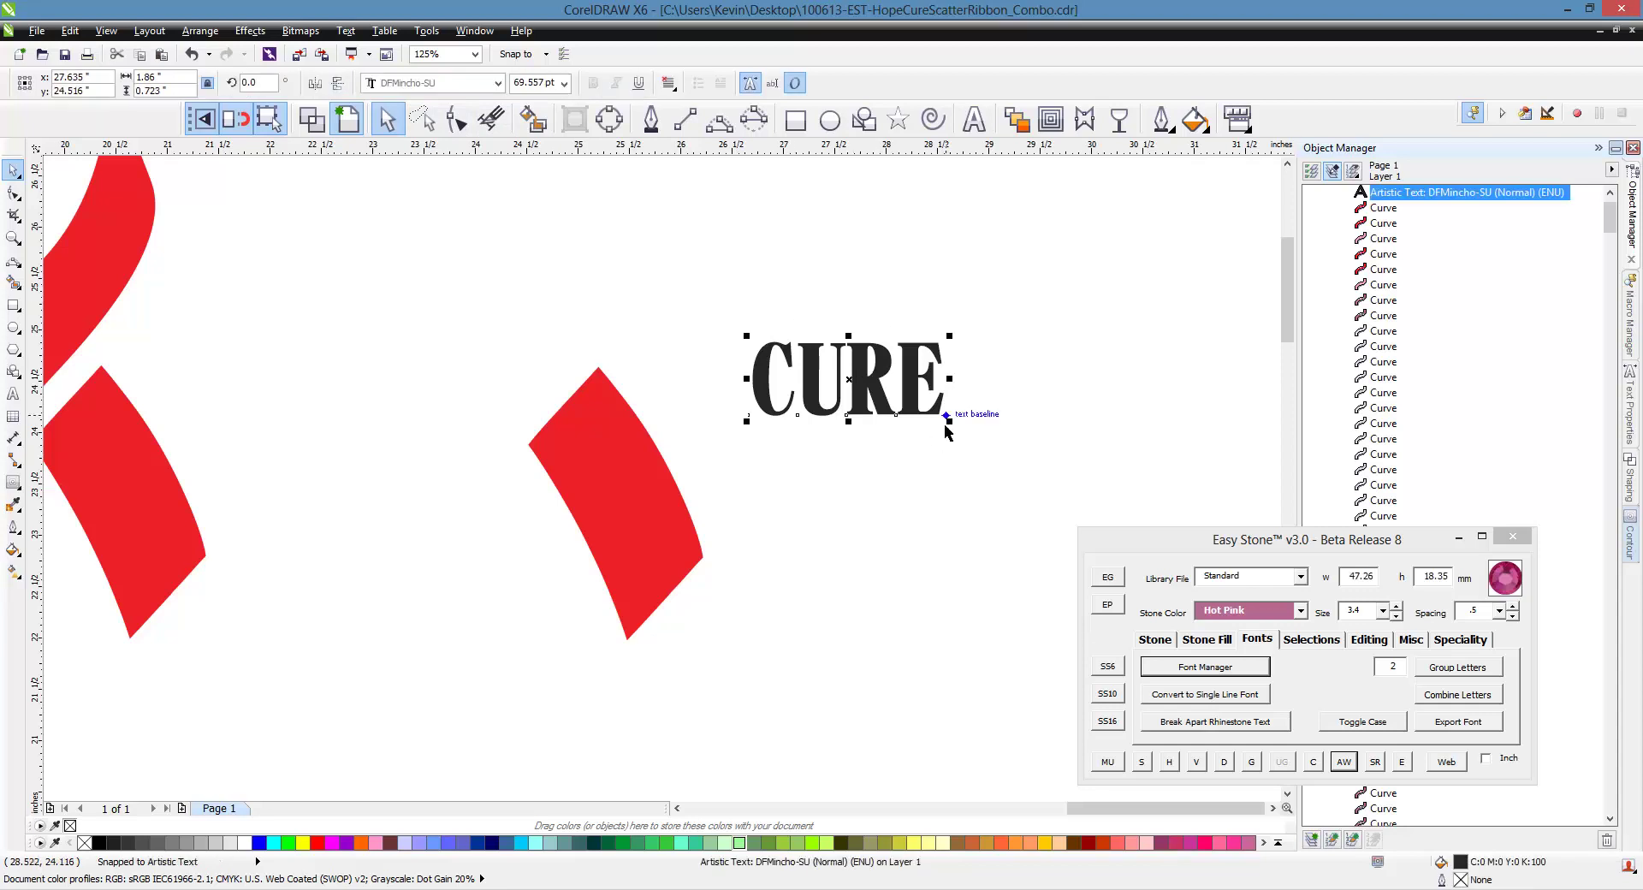
drag(950, 421, 955, 425)
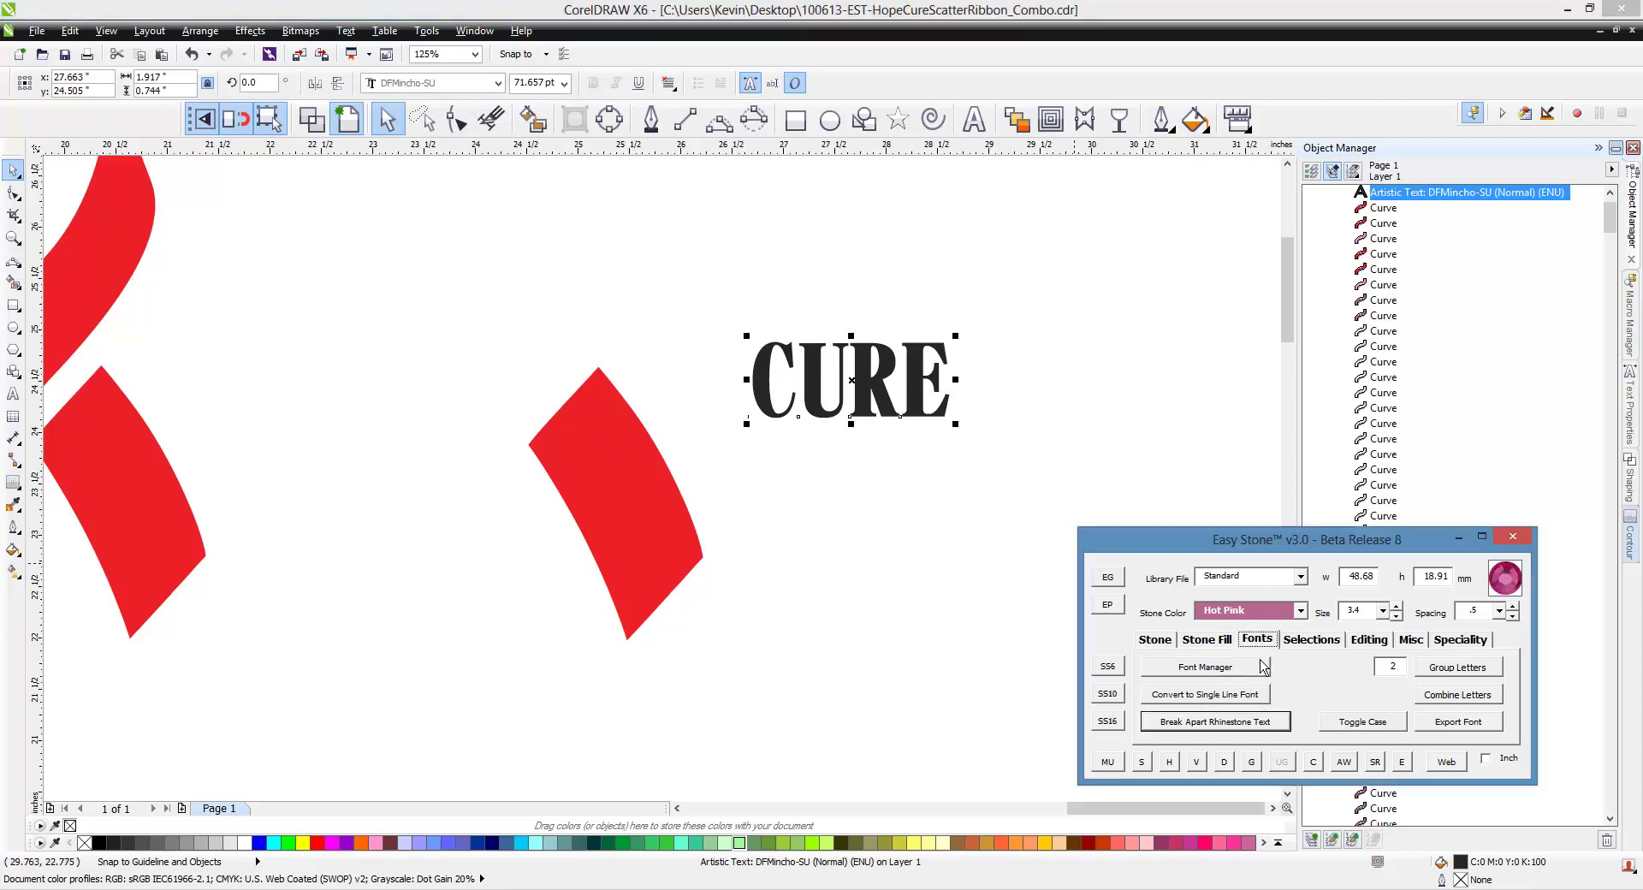
click(1258, 673)
click(1256, 676)
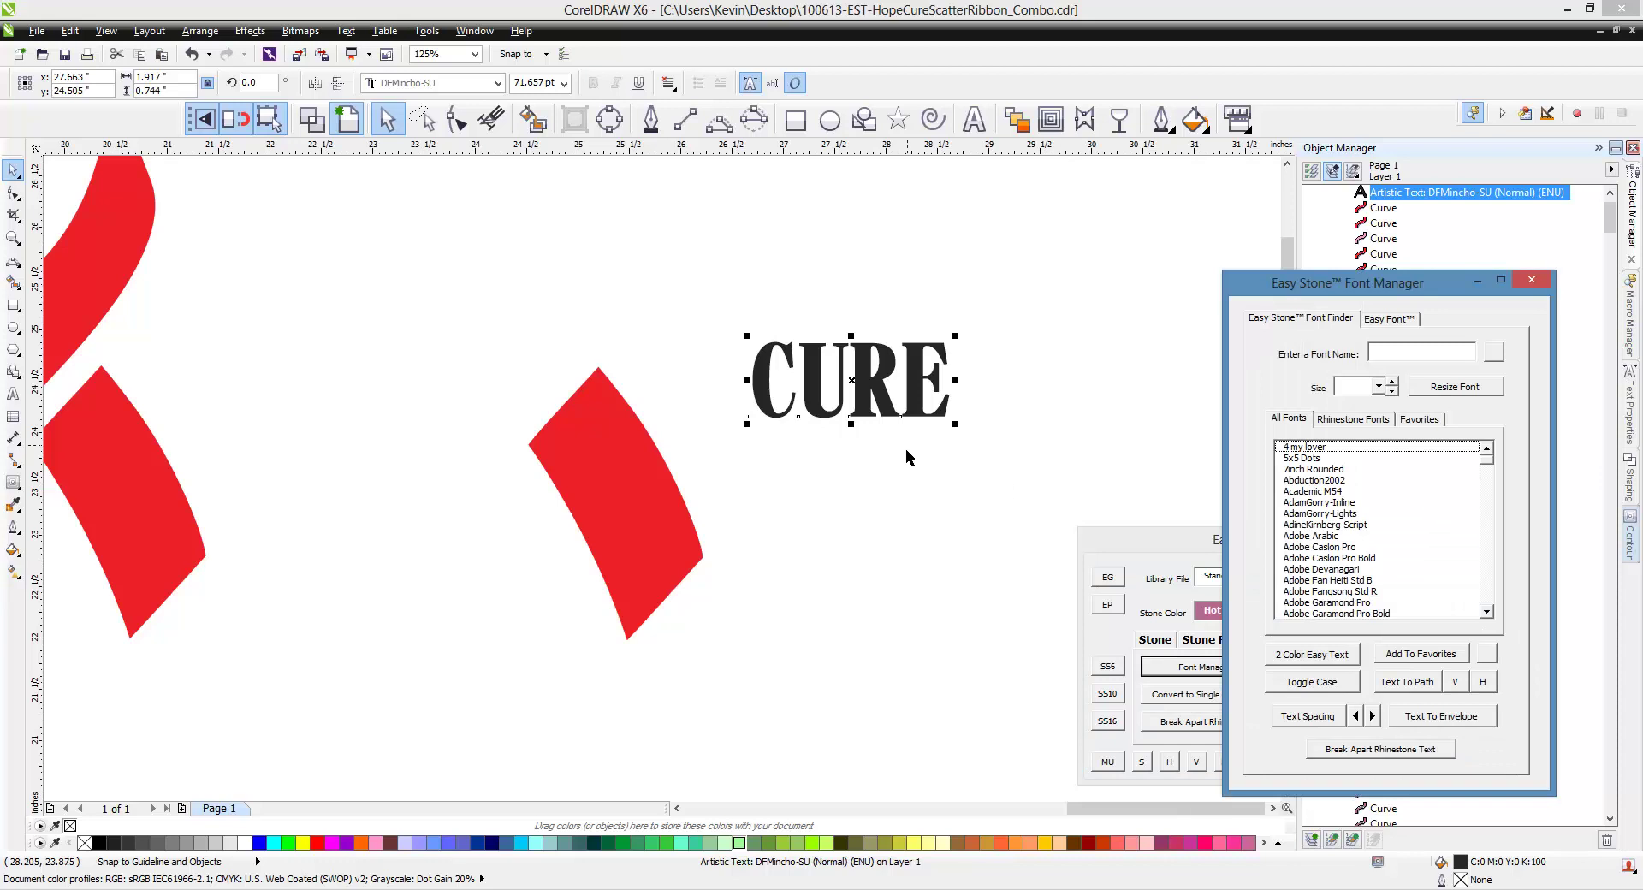
shift+click(664, 539)
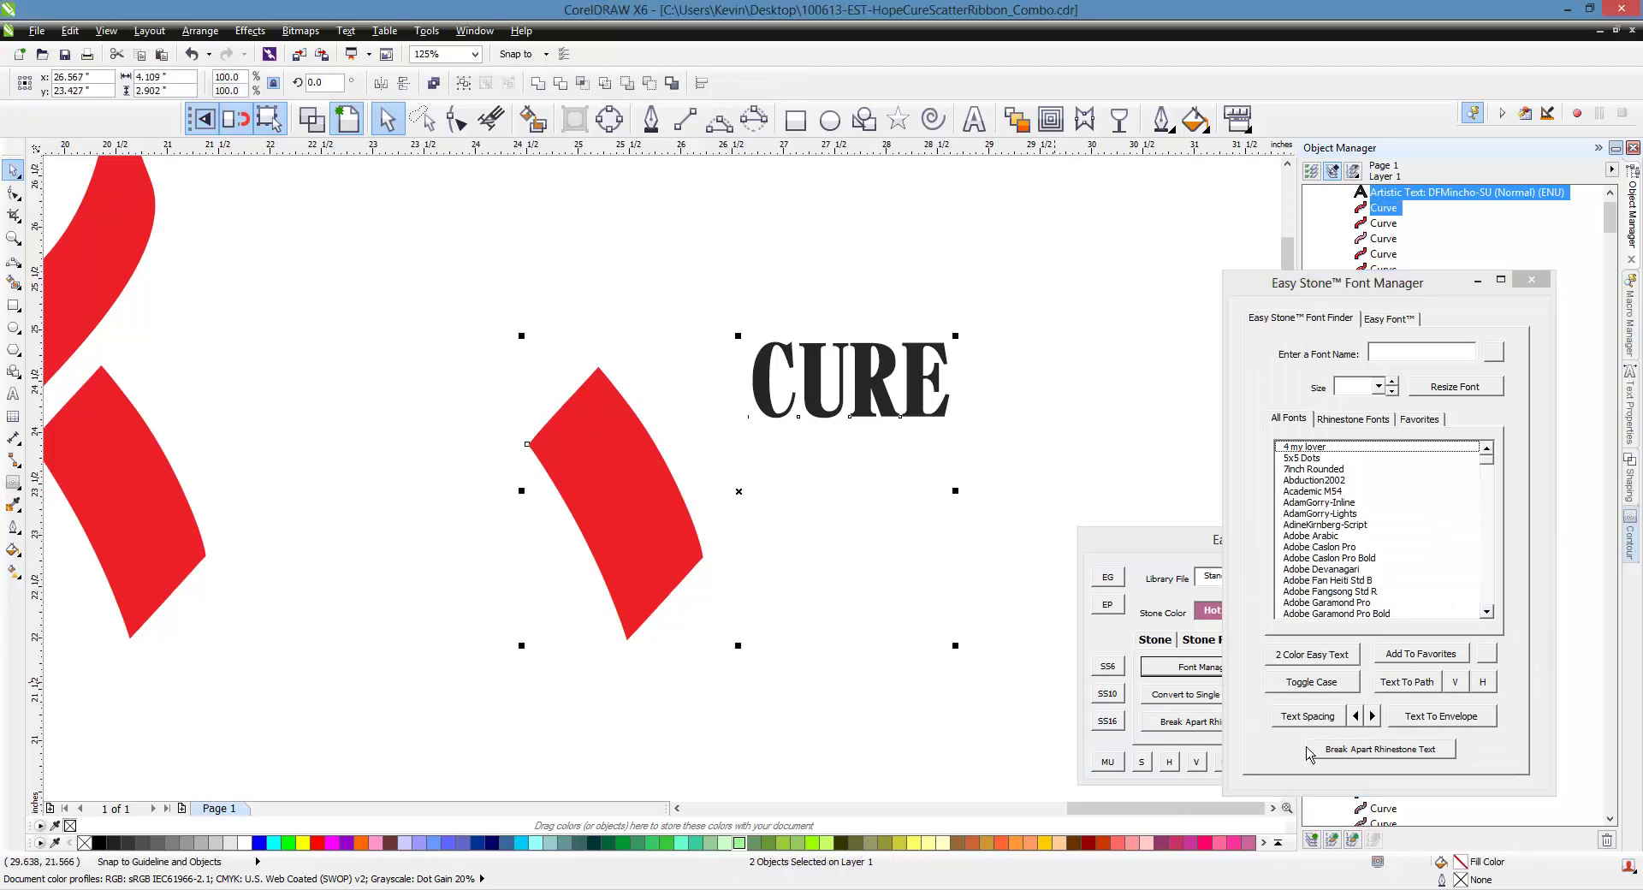
click(1456, 726)
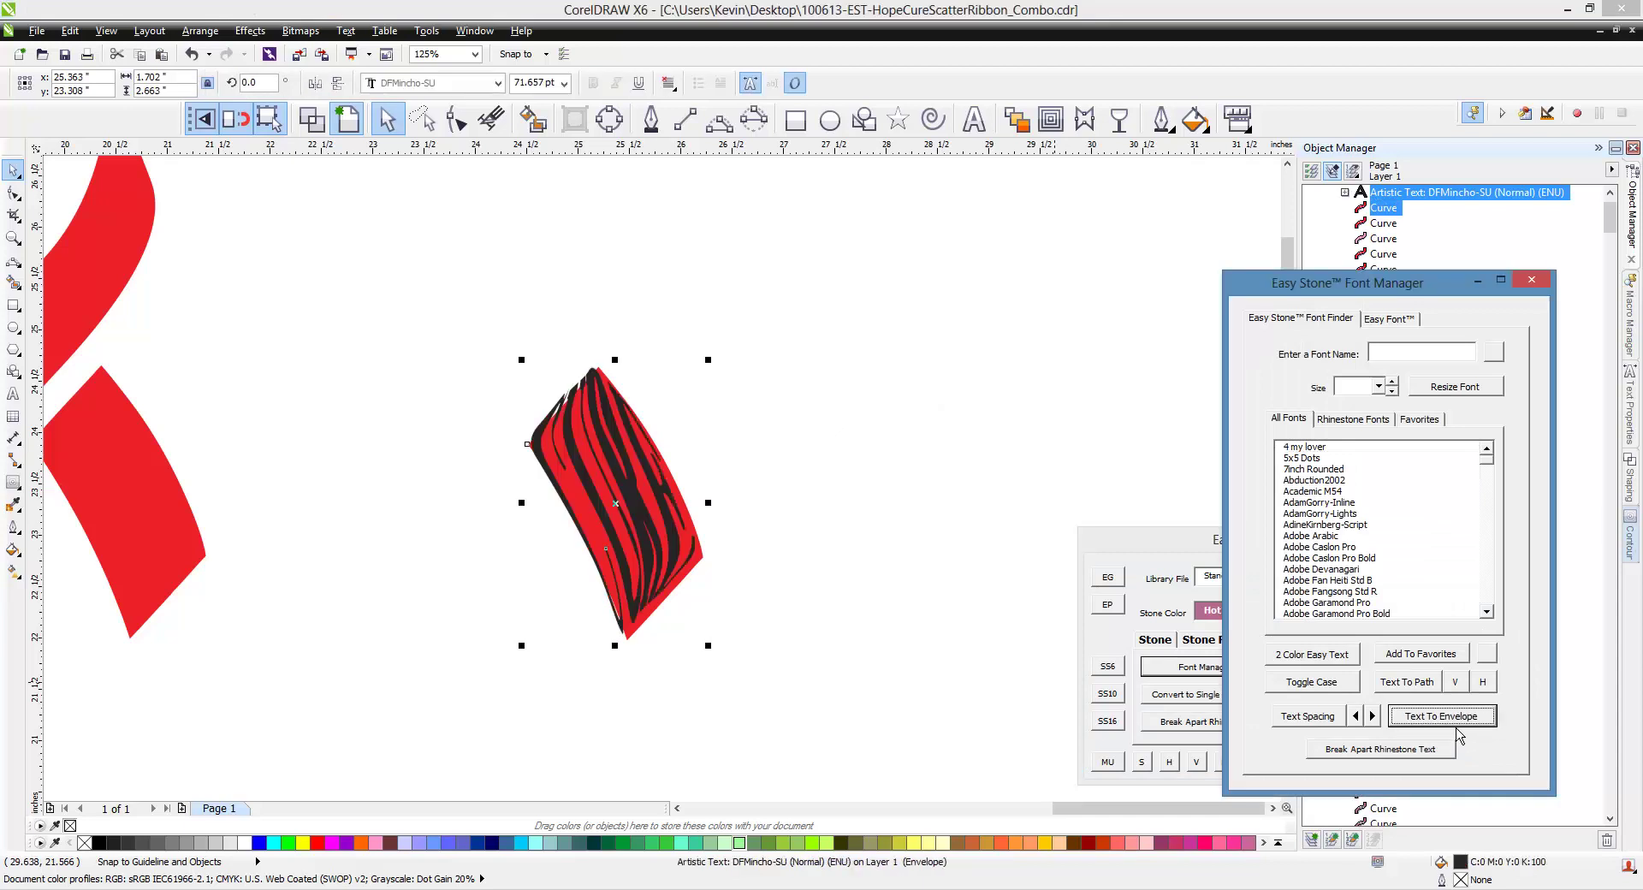
click(893, 587)
click(642, 498)
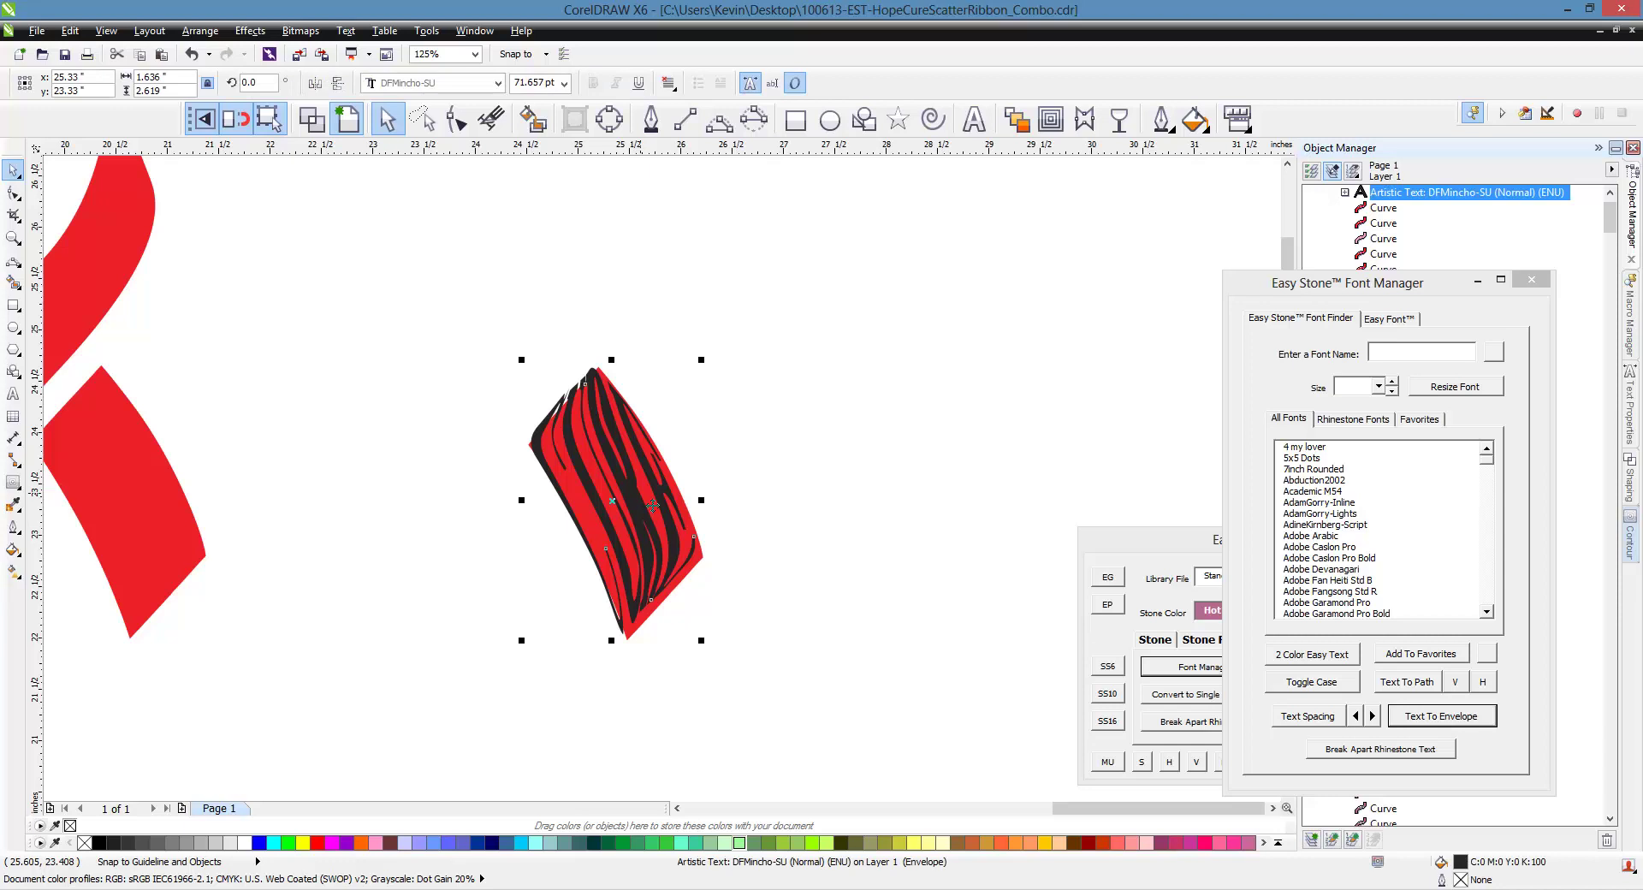
key(ctrl+z)
key(ctrl+z)
key(ctrl+z)
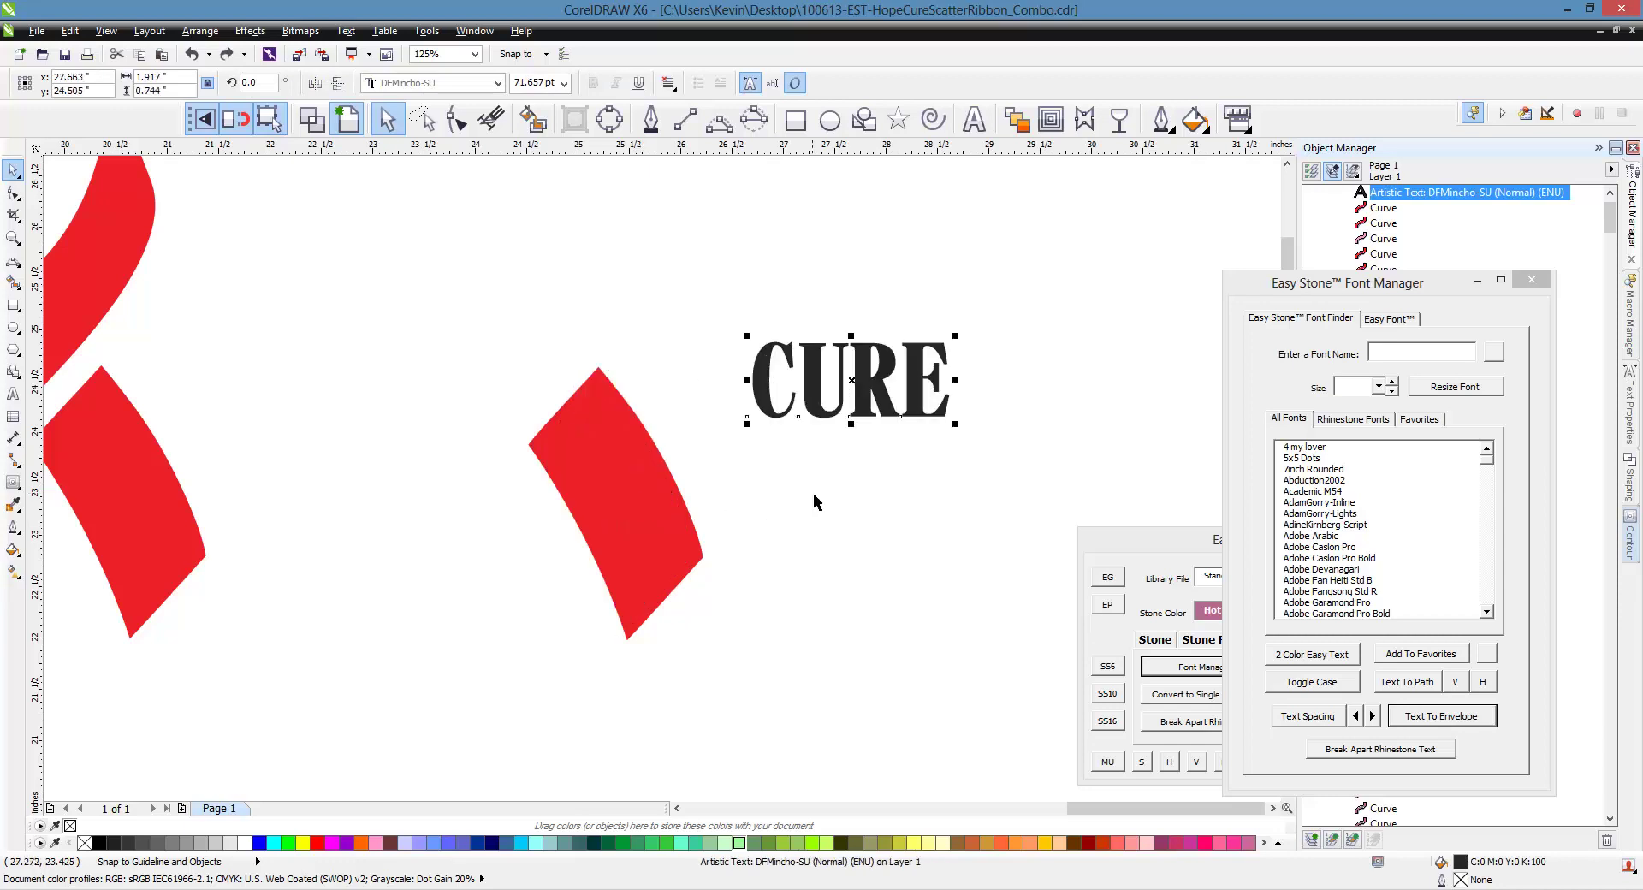
click(903, 407)
drag(970, 443, 843, 547)
click(844, 546)
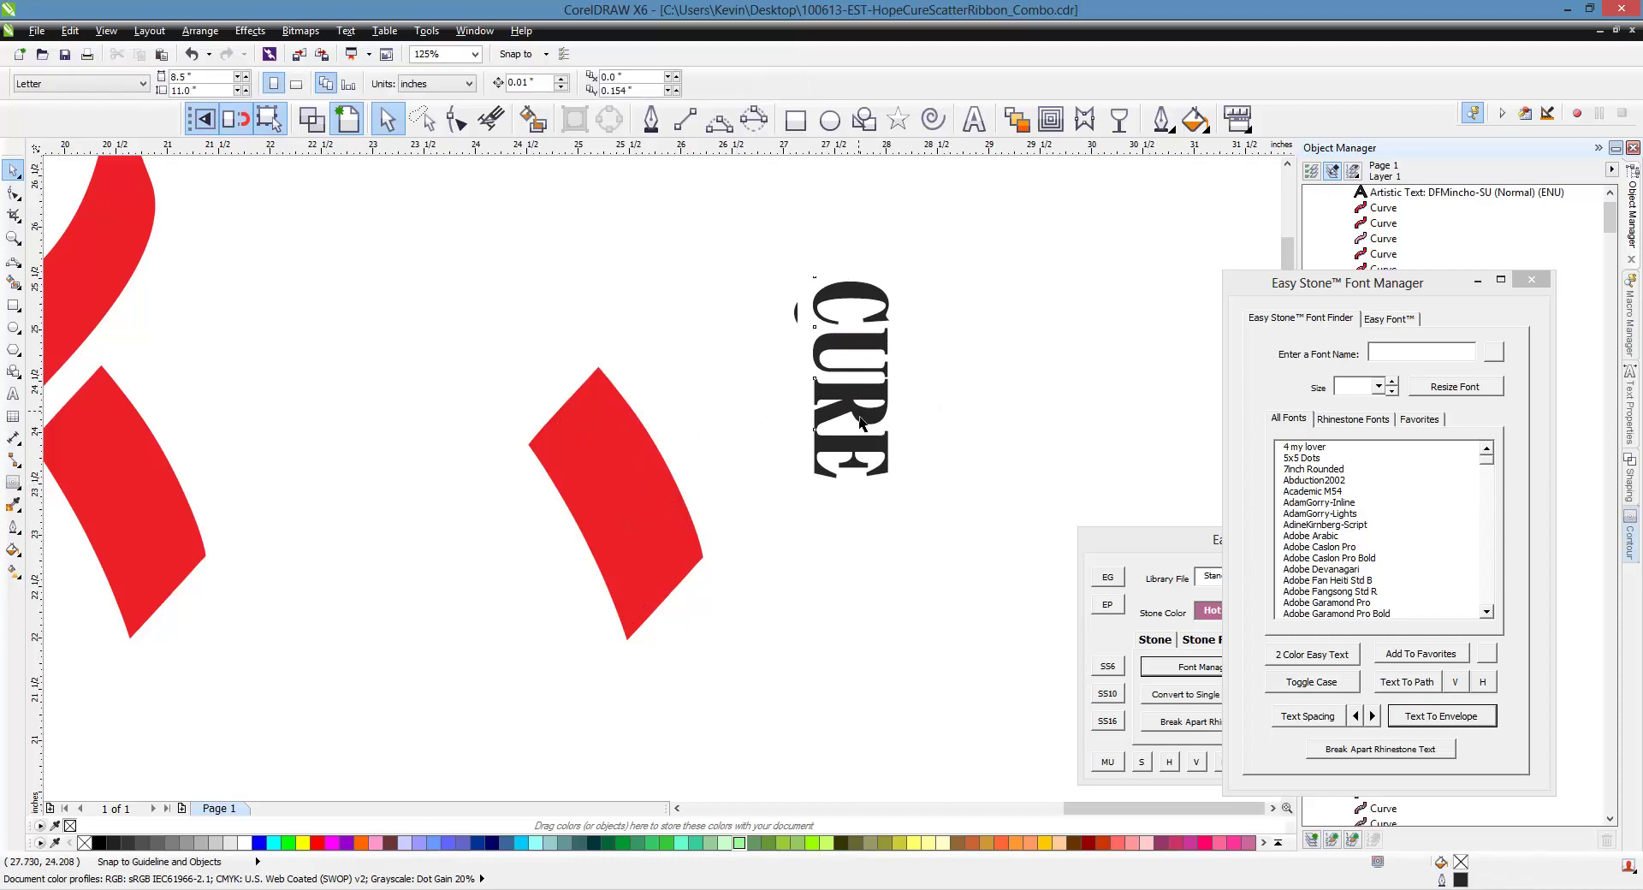
click(861, 421)
shift+click(660, 520)
click(1445, 718)
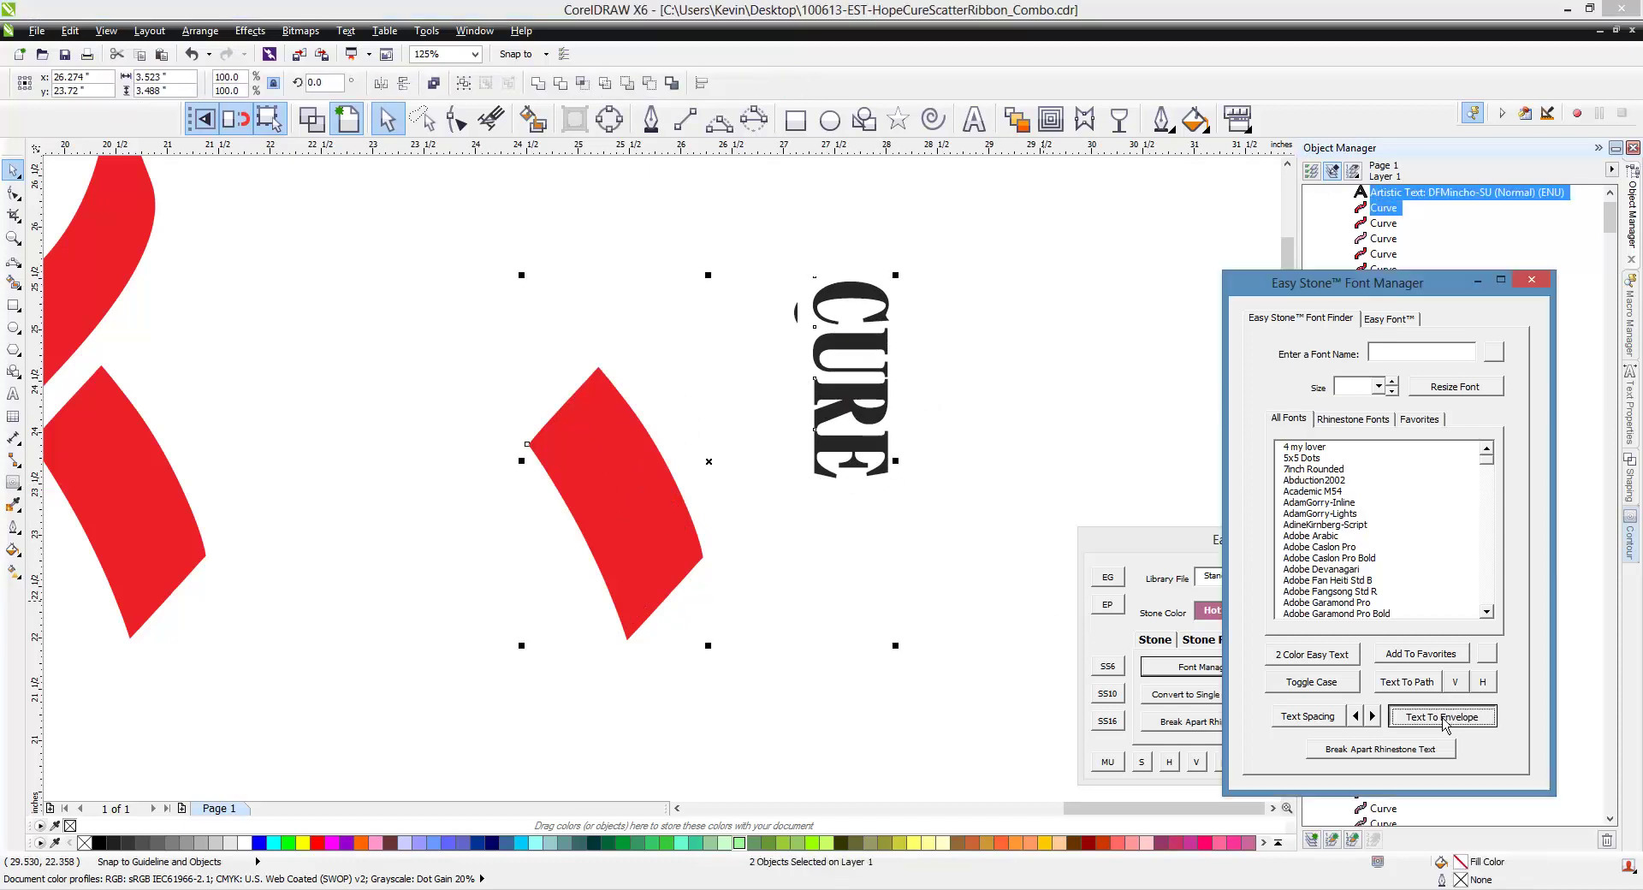
click(952, 612)
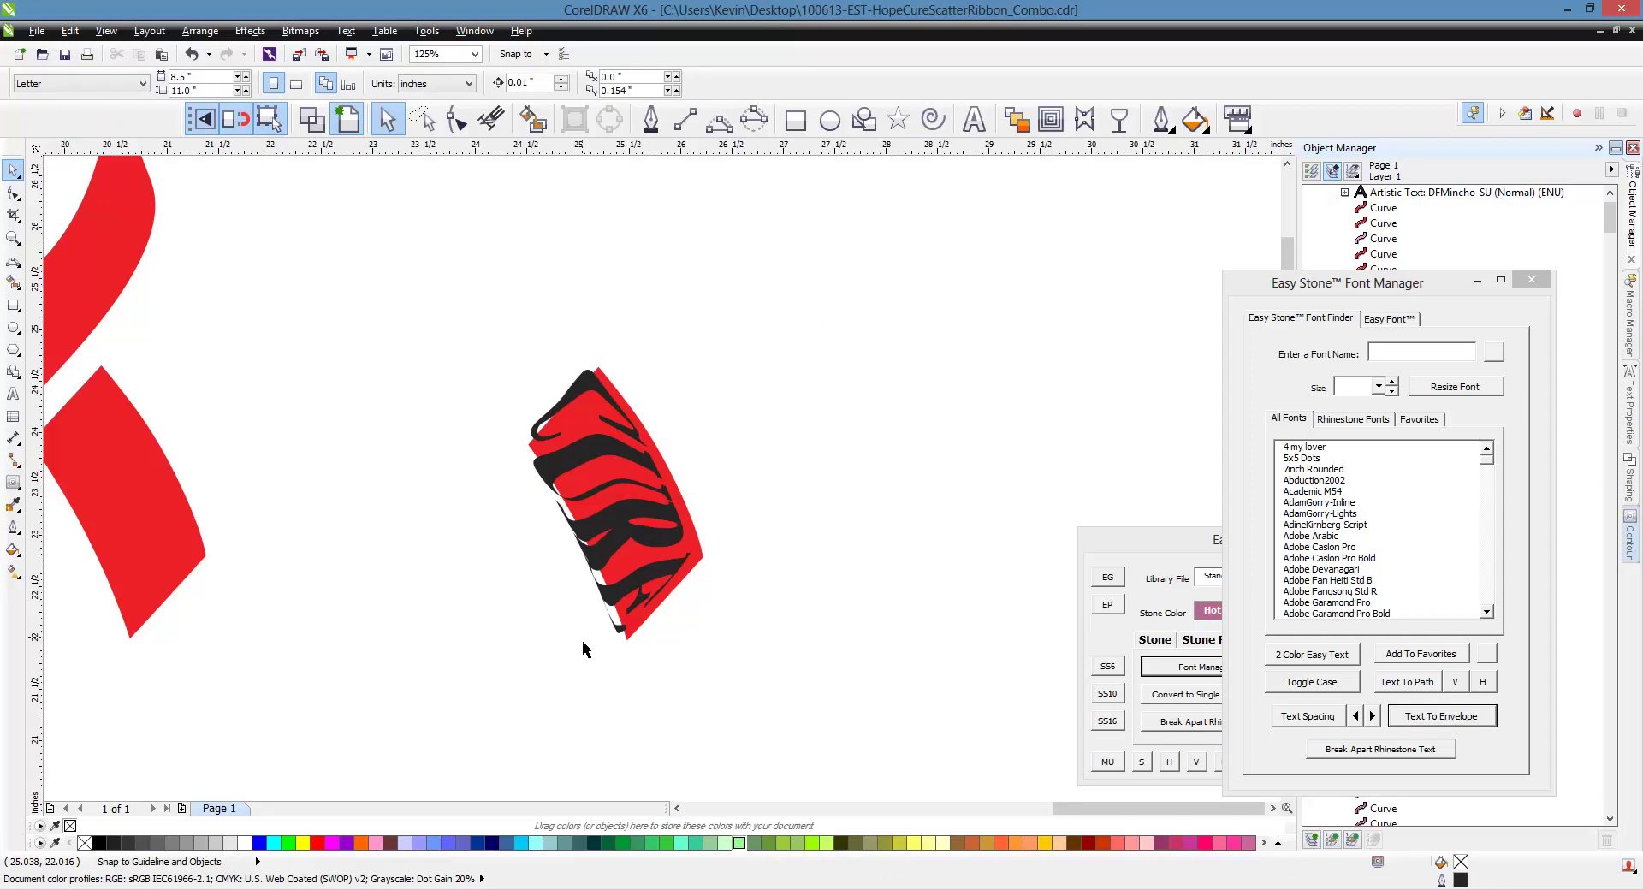
key(ctrl+z)
key(ctrl+z)
key(ctrl+z)
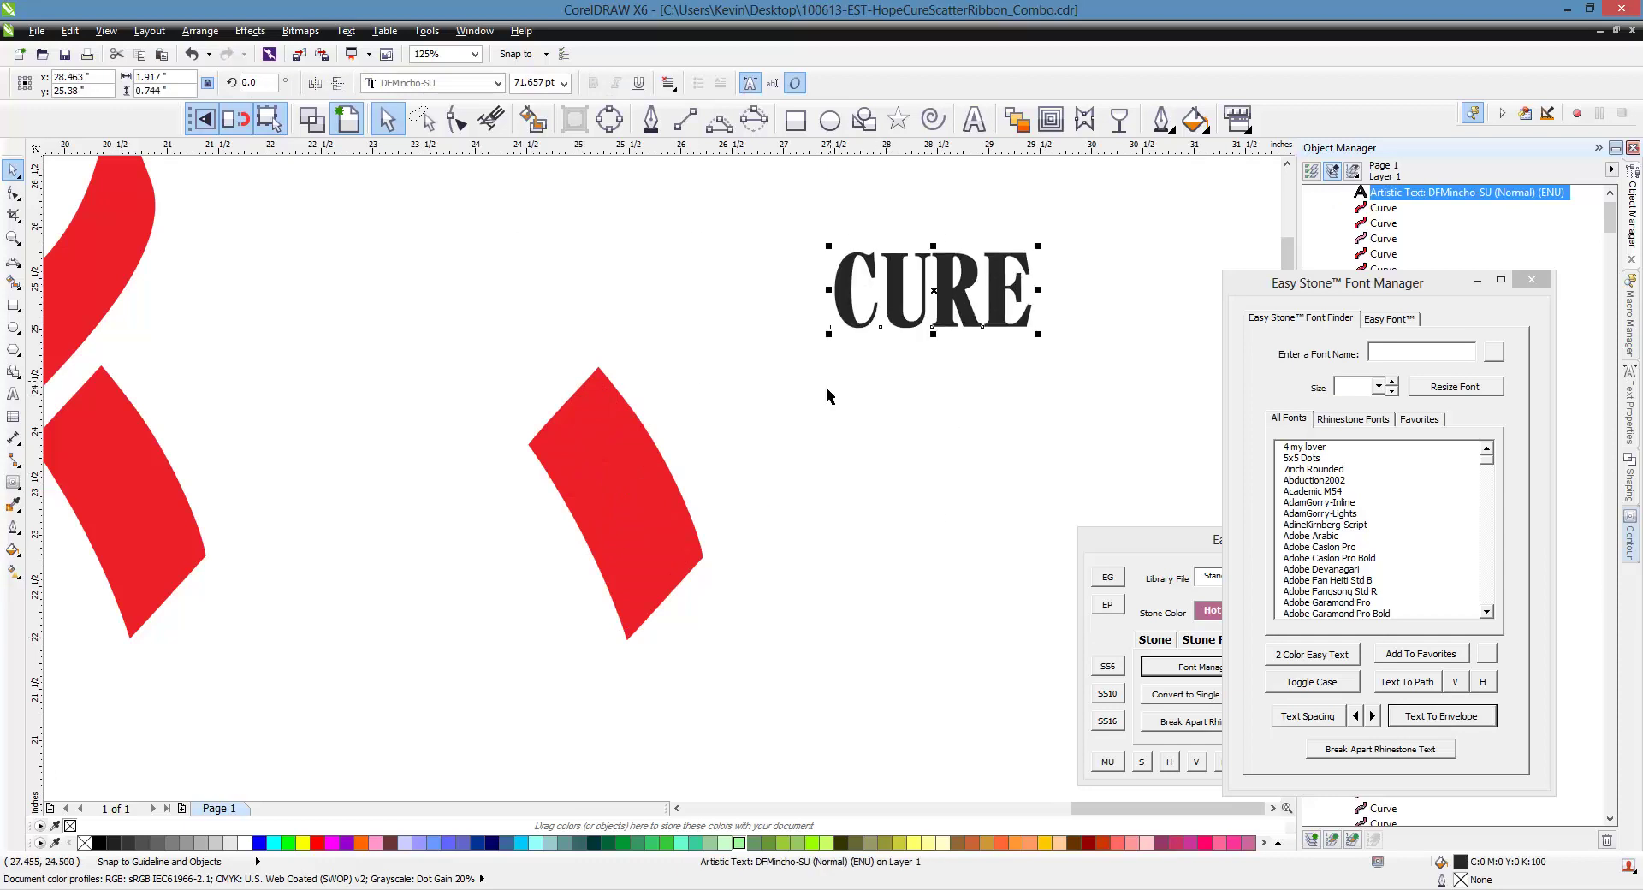
click(804, 415)
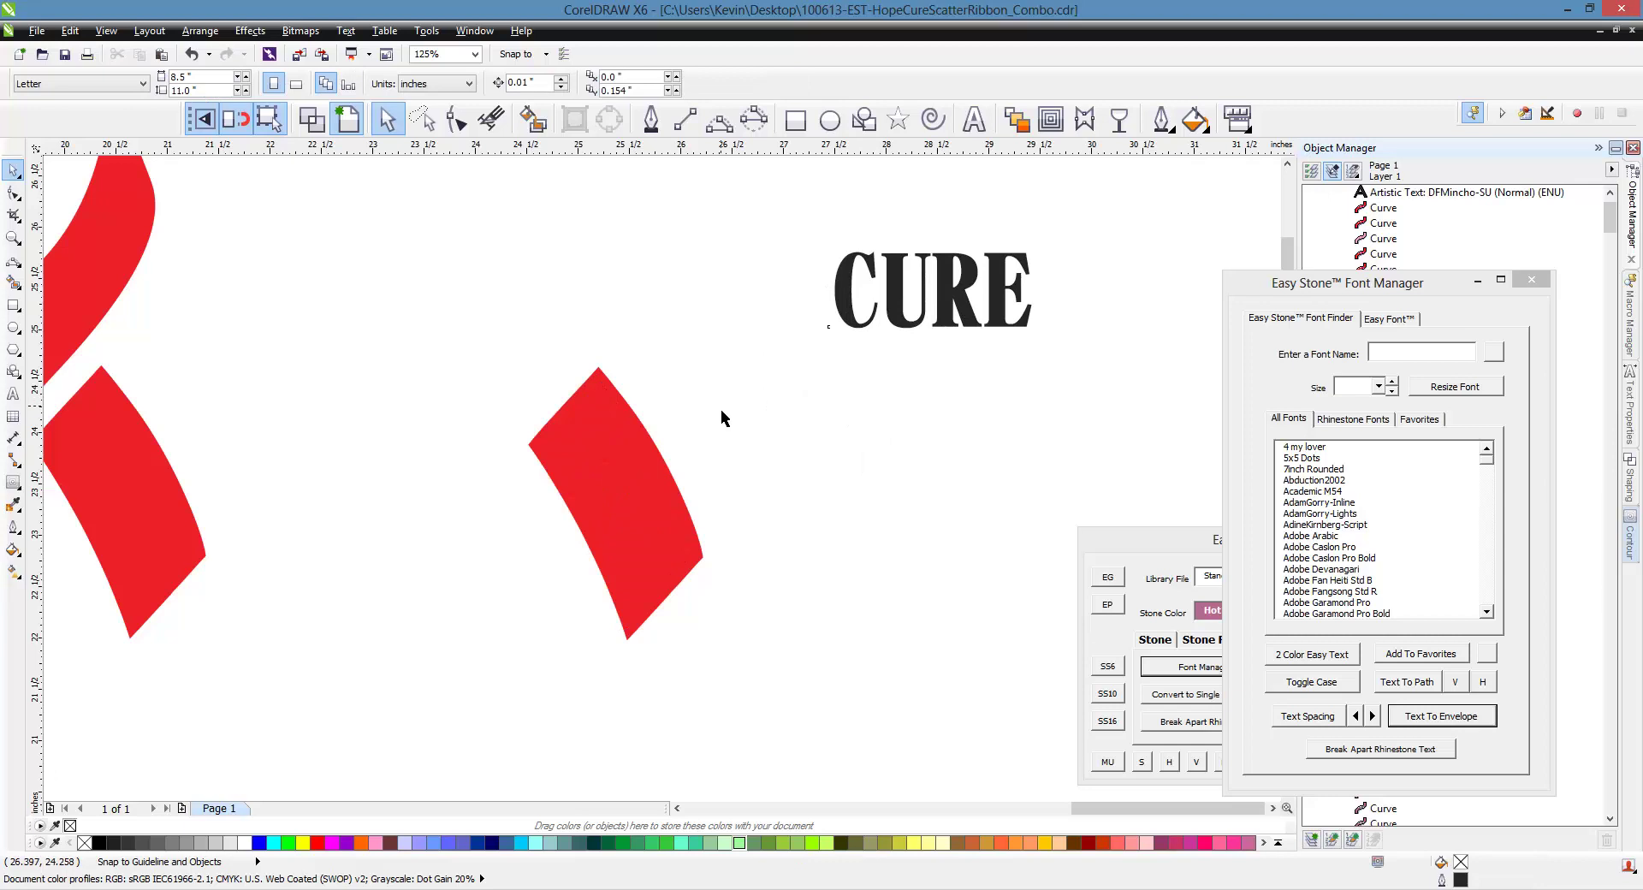
double_click(667, 524)
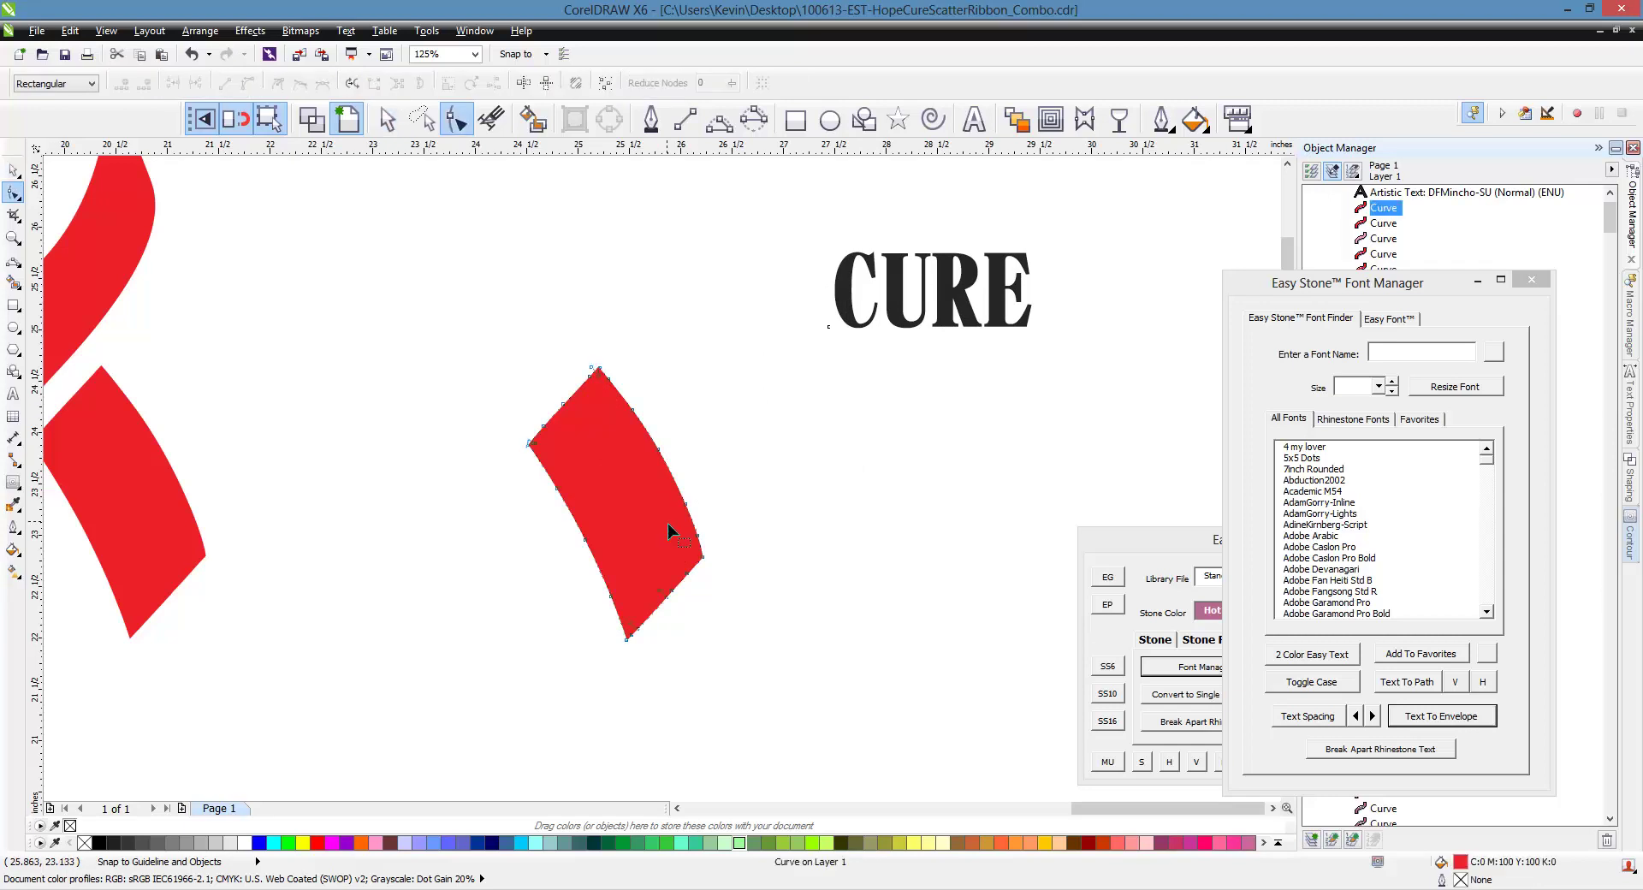
Fill the copied ribbon piece light green
scroll(662, 517, up, 2)
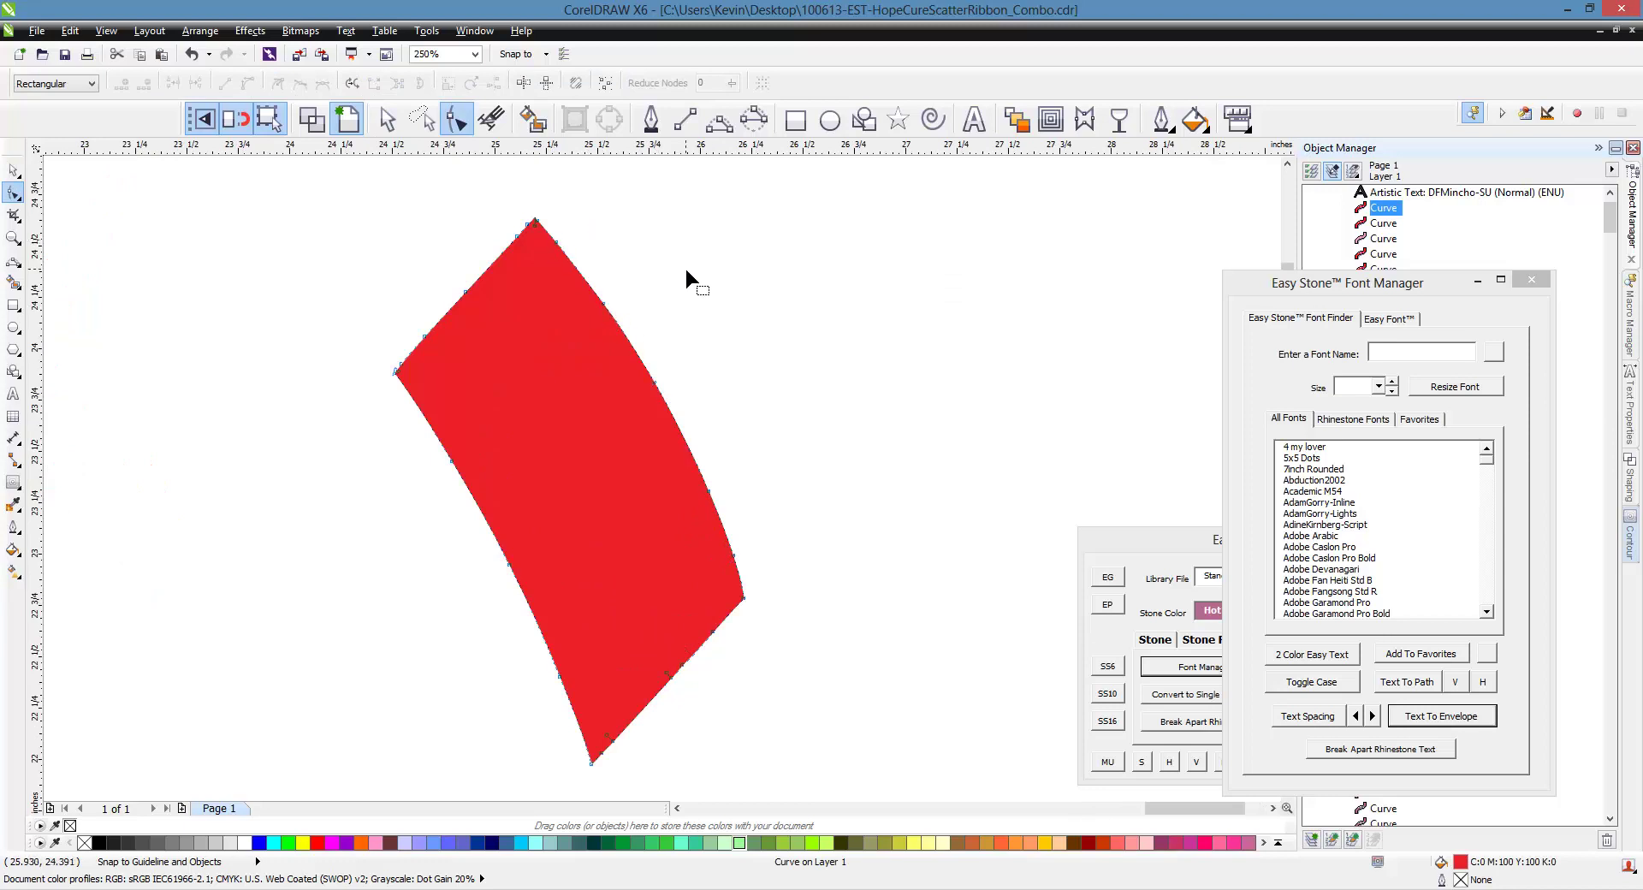
key(space)
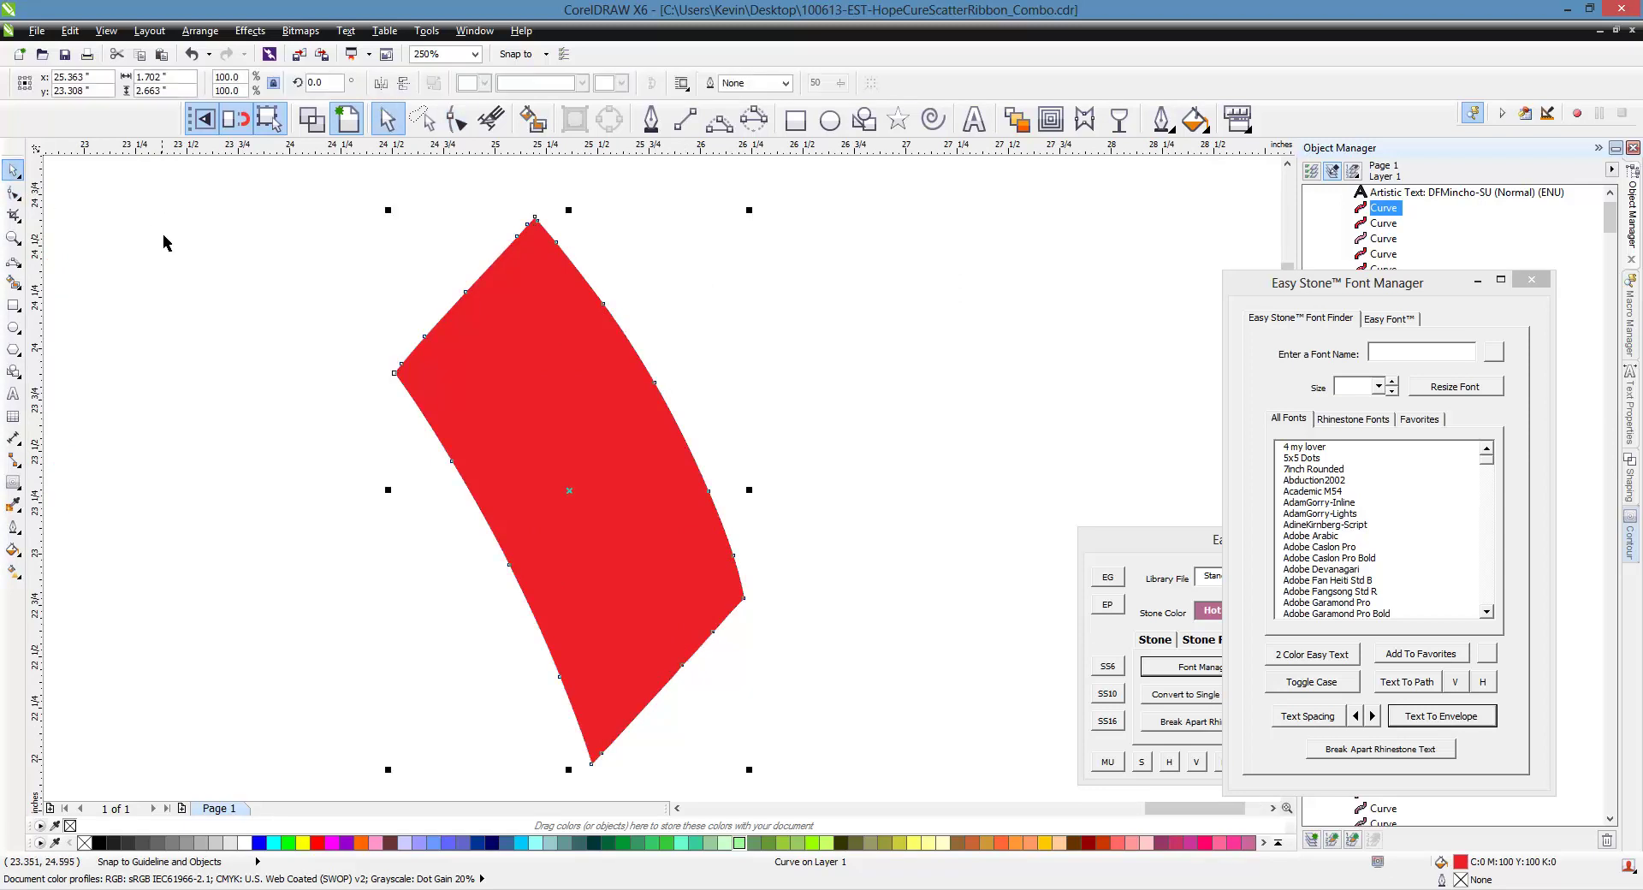
scroll(473, 454, down, 2)
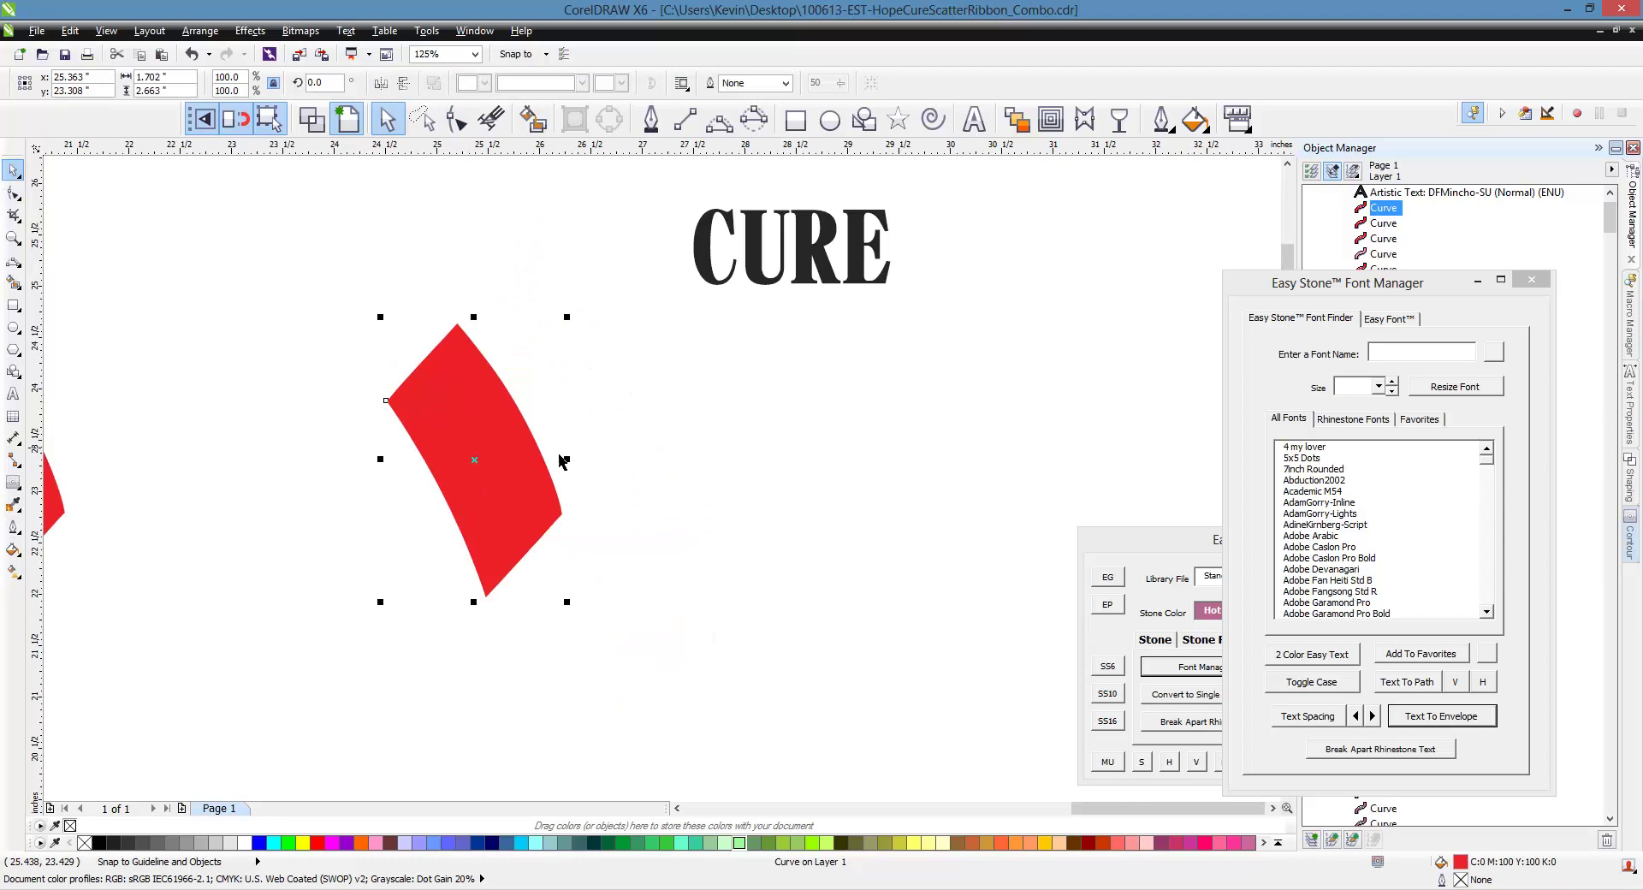
click(741, 843)
click(691, 691)
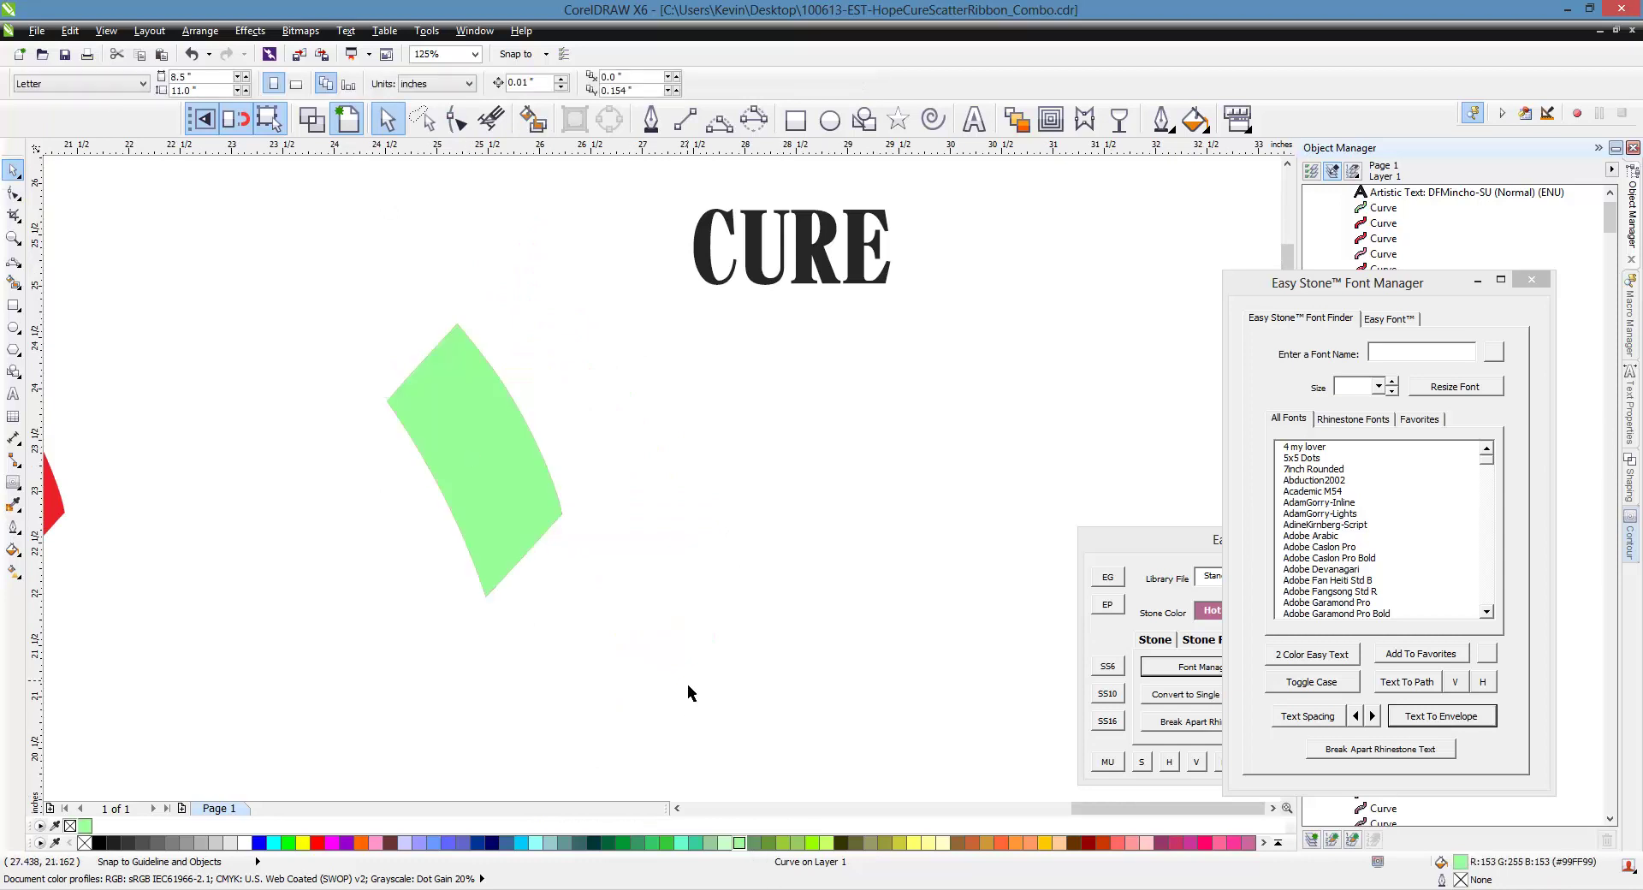
scroll(473, 441, up, 2)
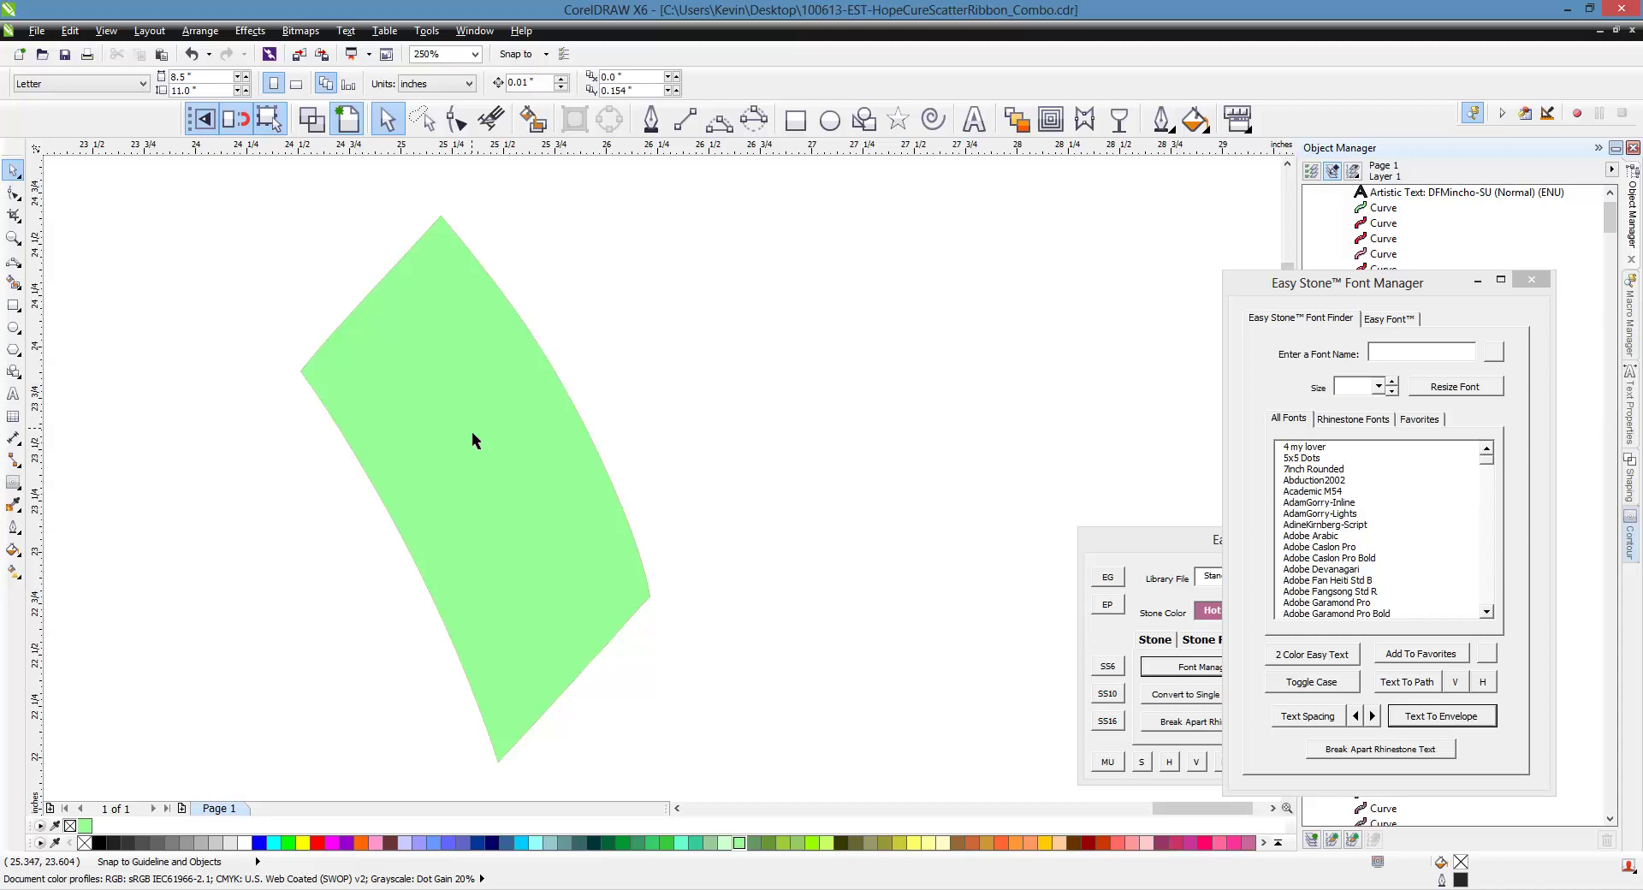
click(472, 434)
Delete the extra nodes along the green piece's right edge and lower-right corner
key(F10)
double_click(464, 243)
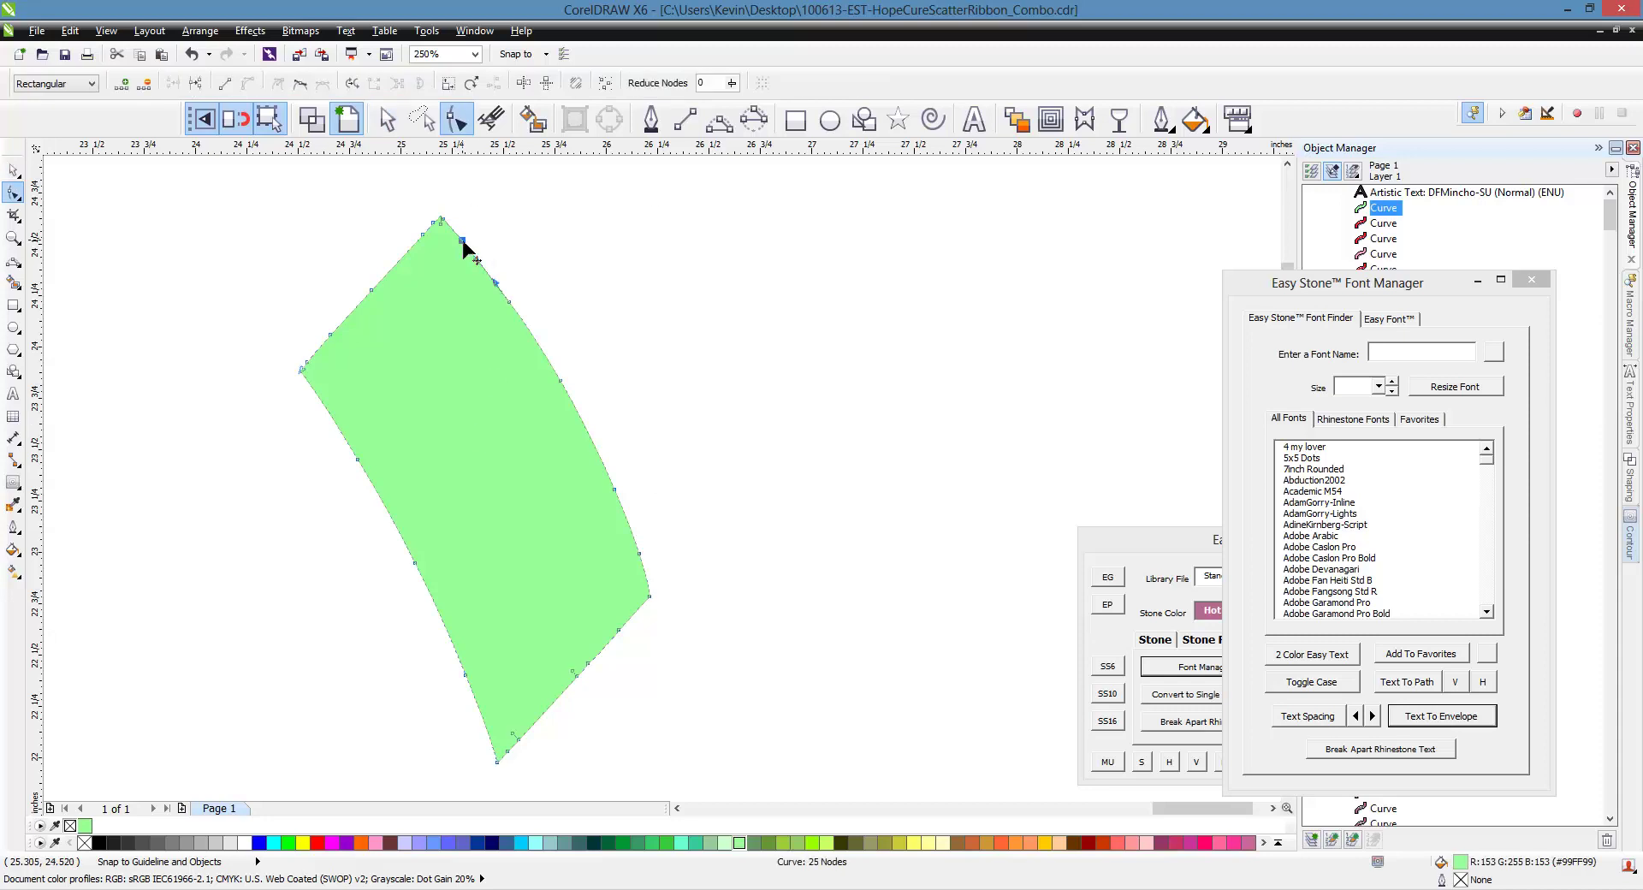
double_click(511, 301)
double_click(561, 380)
drag(721, 412, 573, 563)
key(Delete)
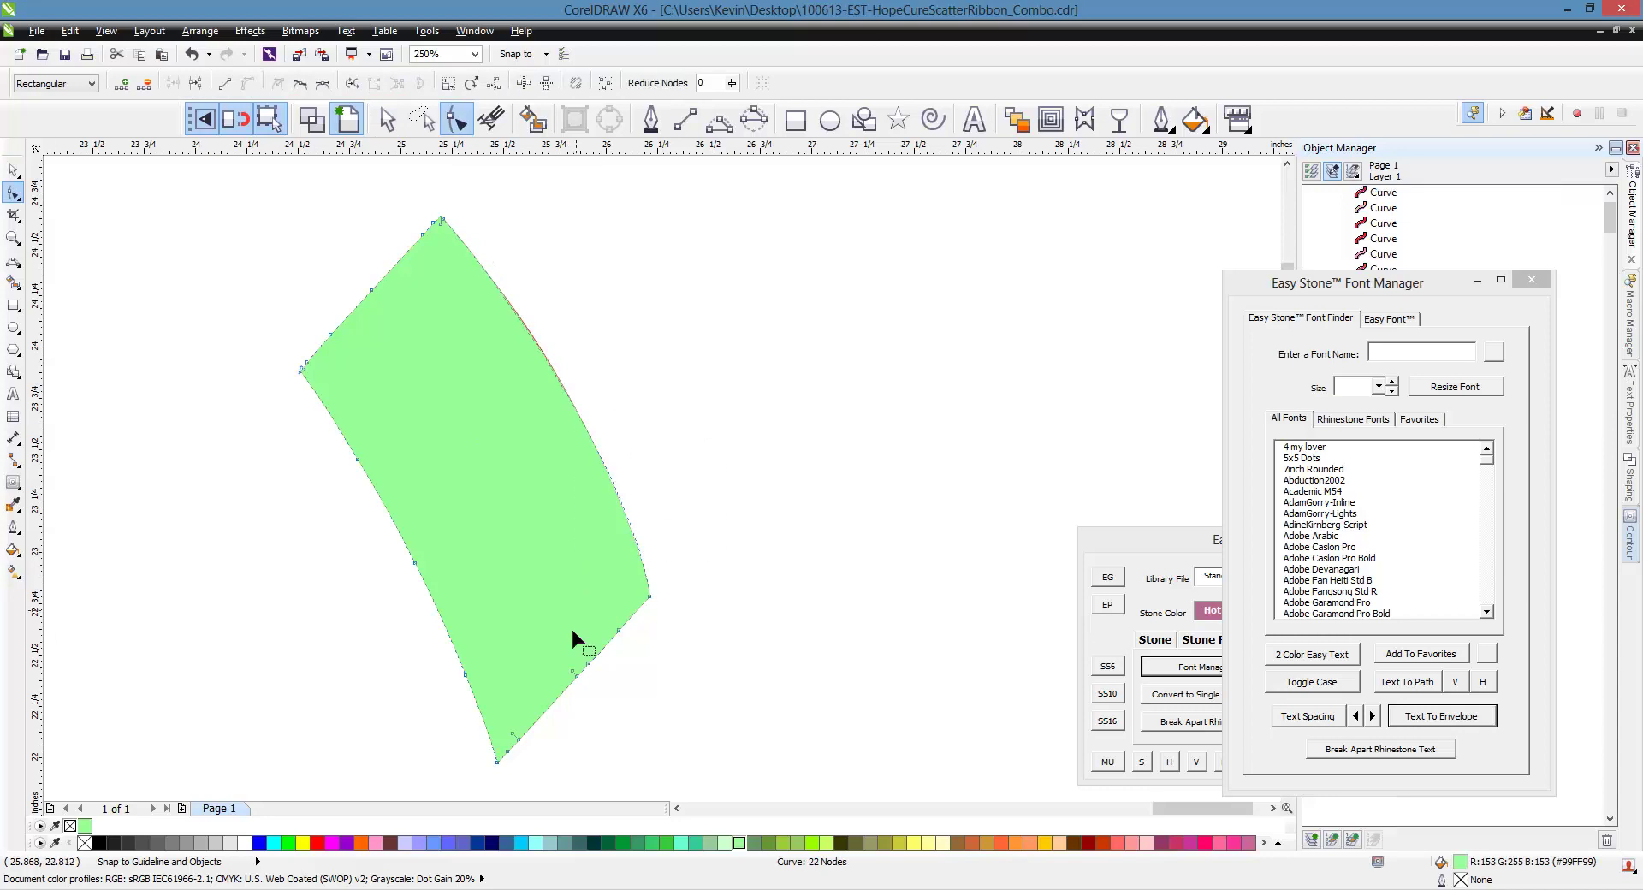
drag(665, 624, 509, 753)
key(Delete)
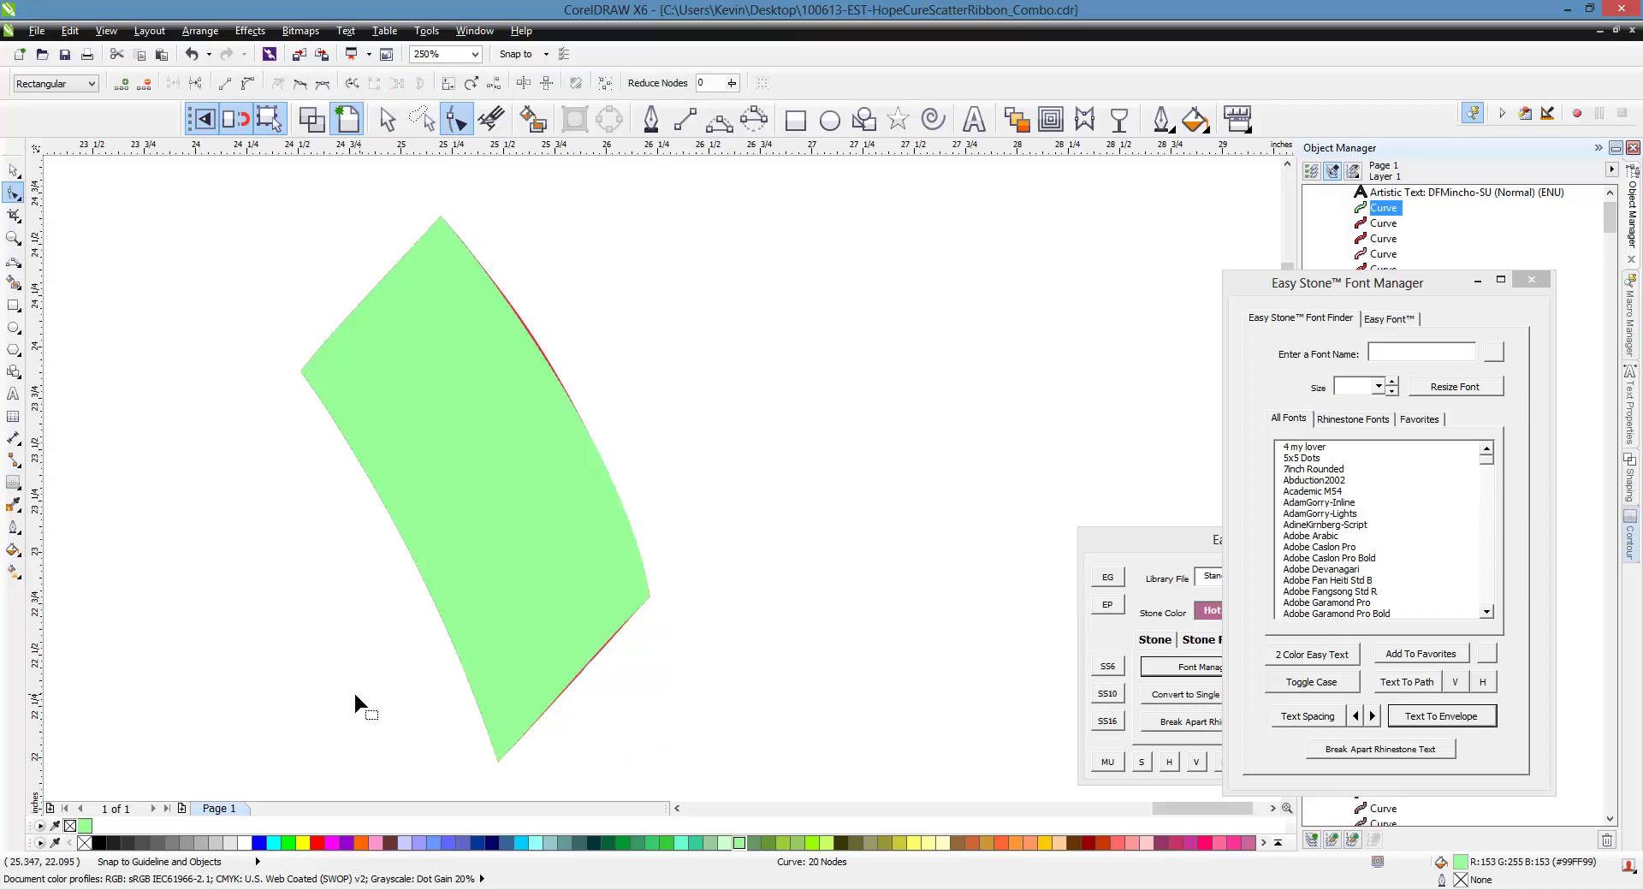
Delete the remaining extra left, upper-left and top nodes, leaving only corner nodes
drag(338, 630, 449, 673)
drag(238, 442, 462, 582)
key(Delete)
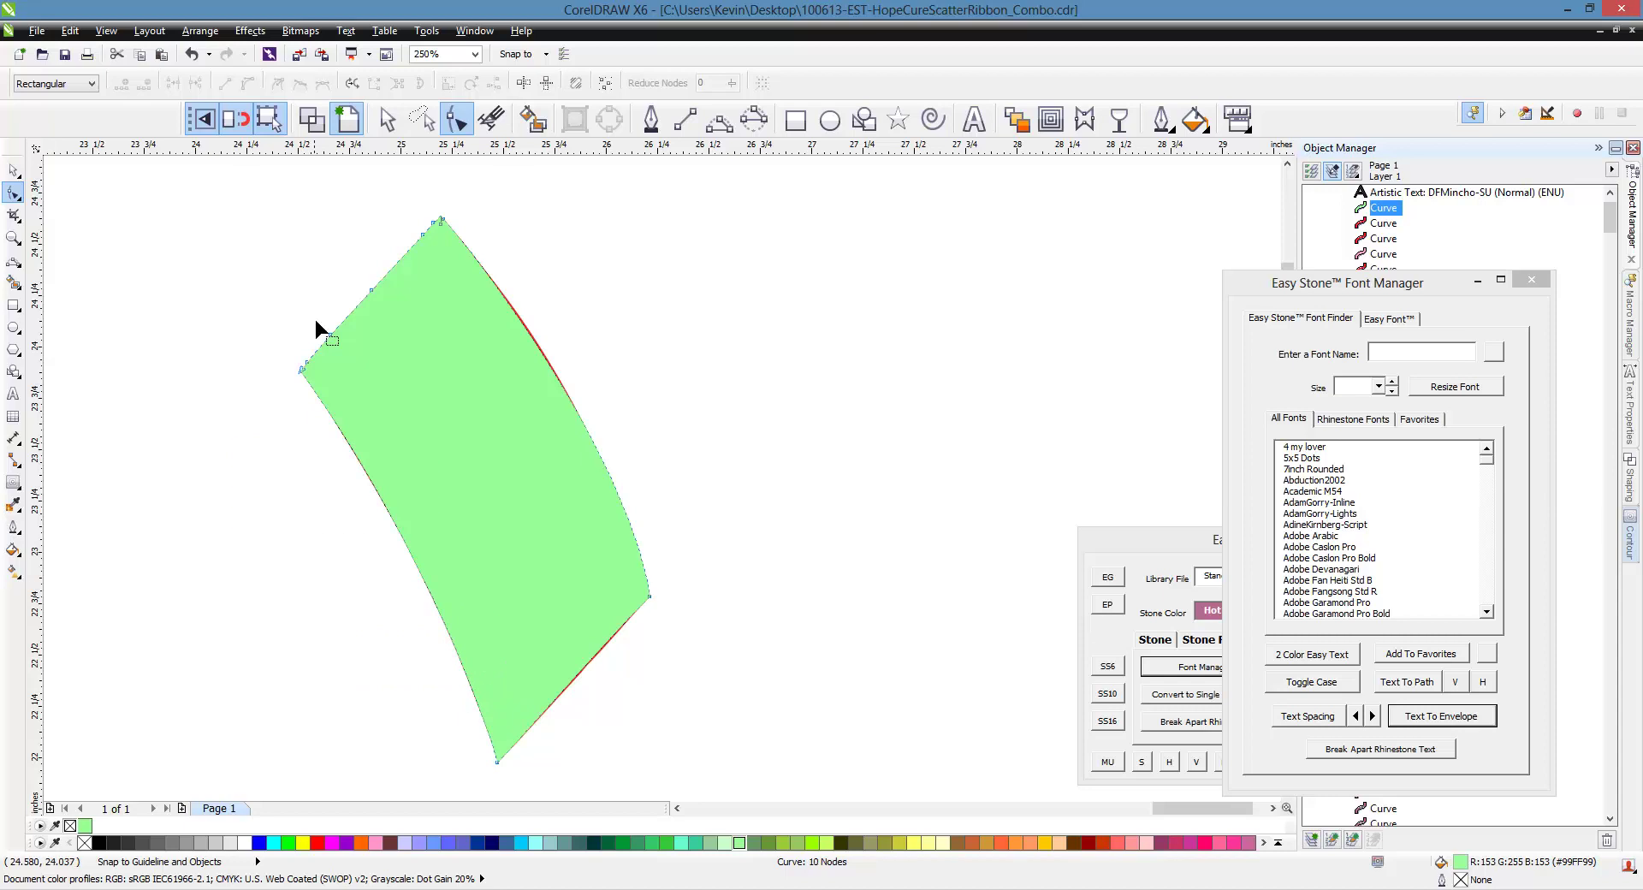
scroll(315, 323, up, 2)
drag(257, 301, 464, 510)
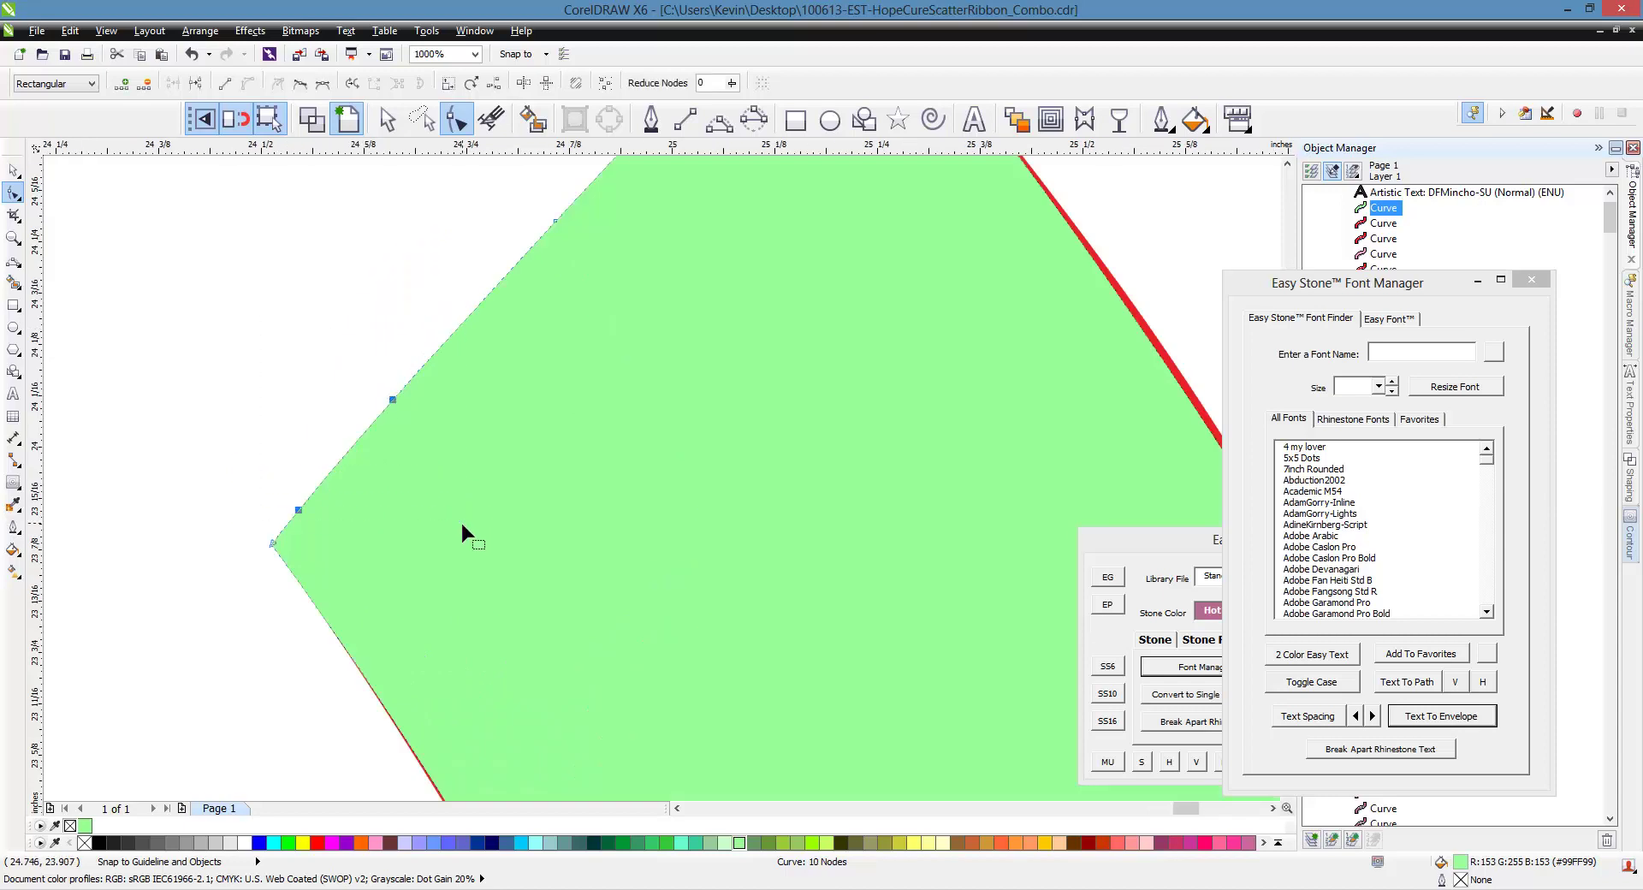
key(Delete)
scroll(392, 524, down, 1)
drag(463, 224, 602, 449)
key(Delete)
drag(667, 219, 616, 262)
key(Delete)
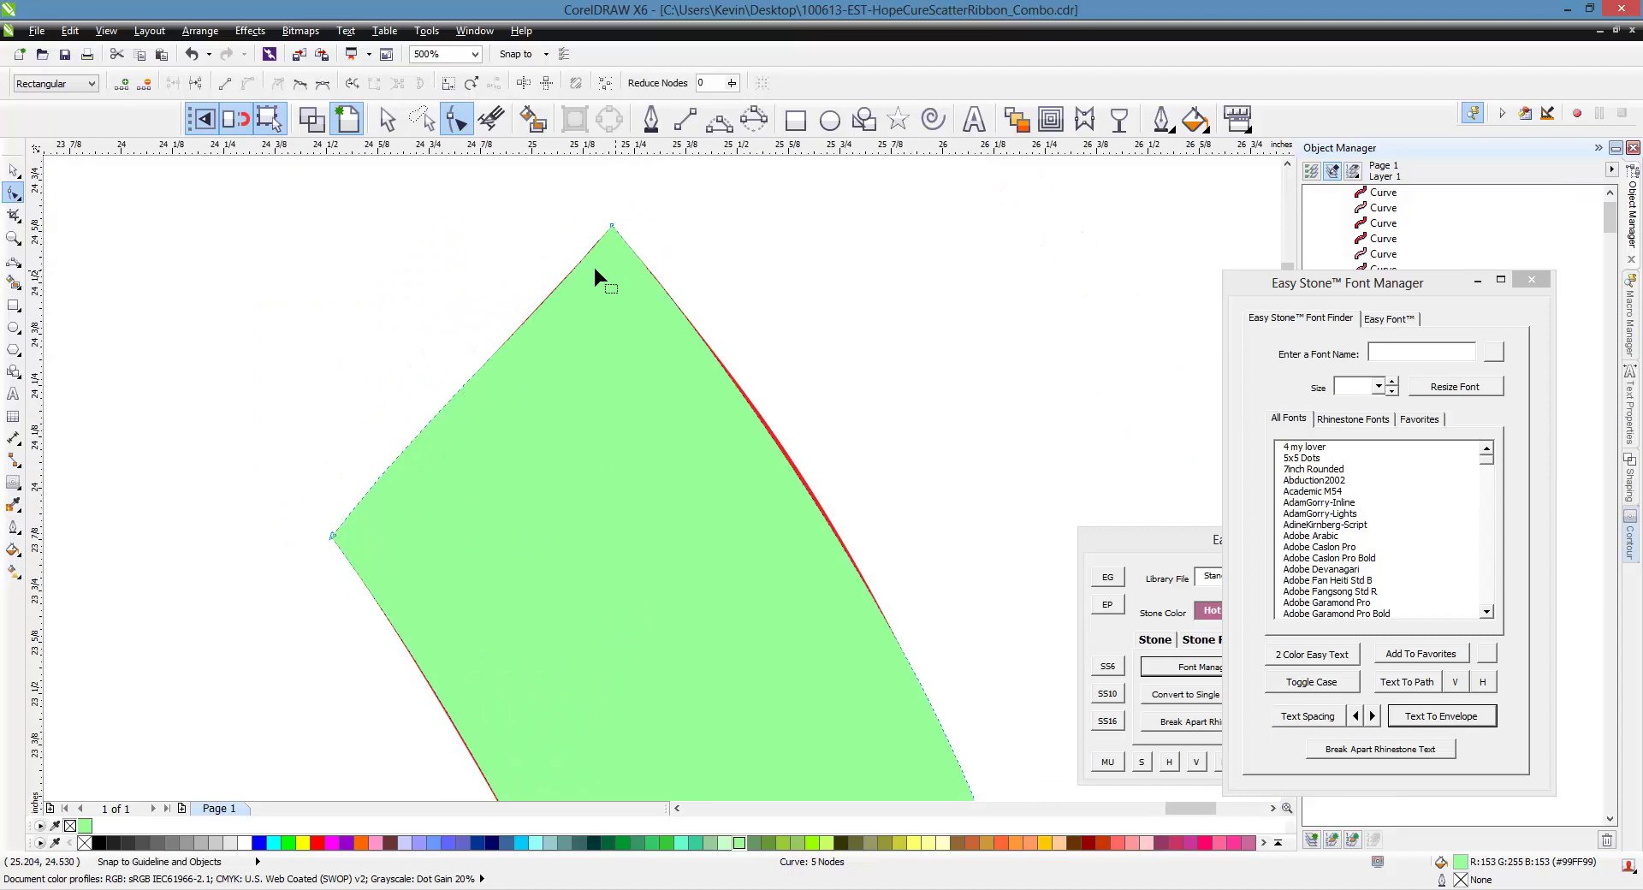
scroll(437, 233, down, 1)
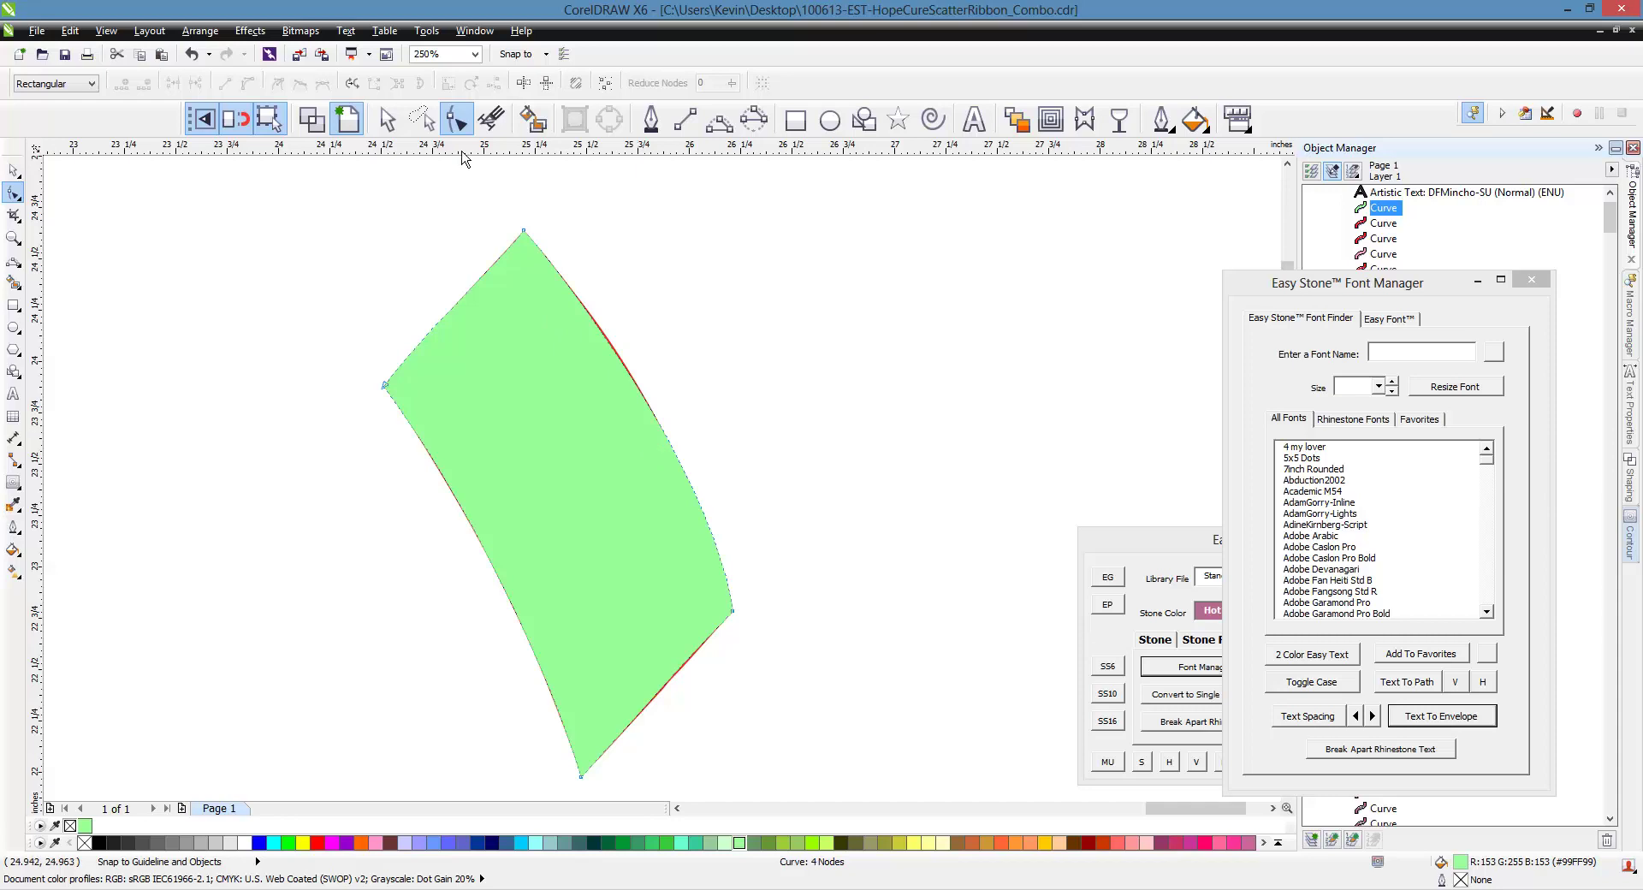
Show the piece as an outline and curve its lower edge from the top-right node
click(311, 119)
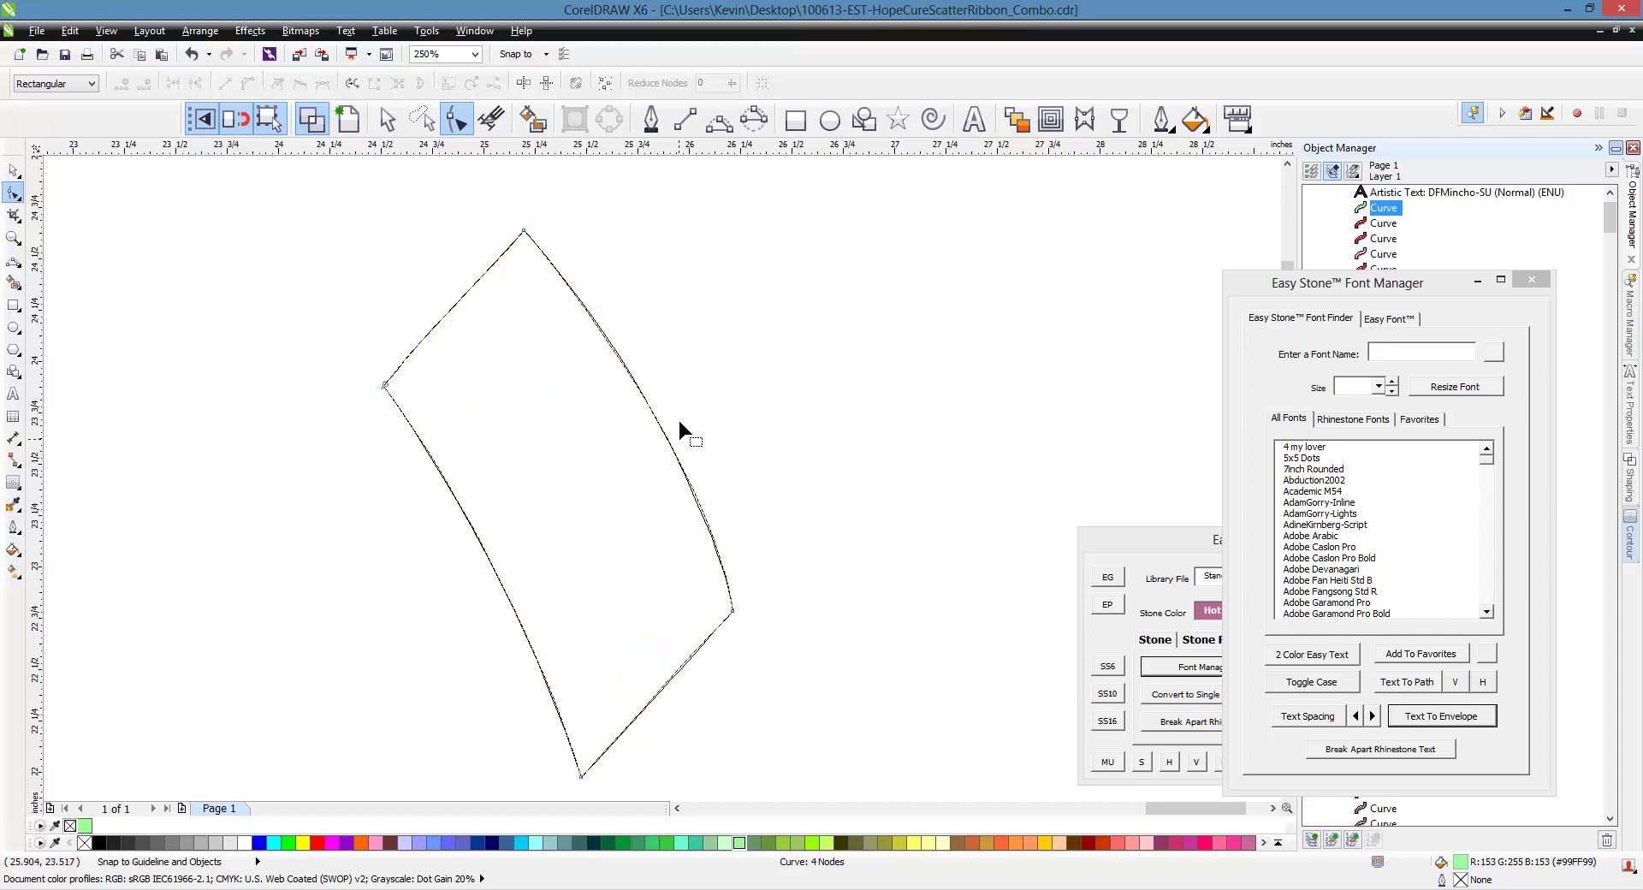
scroll(596, 336, up, 3)
scroll(569, 333, down, 3)
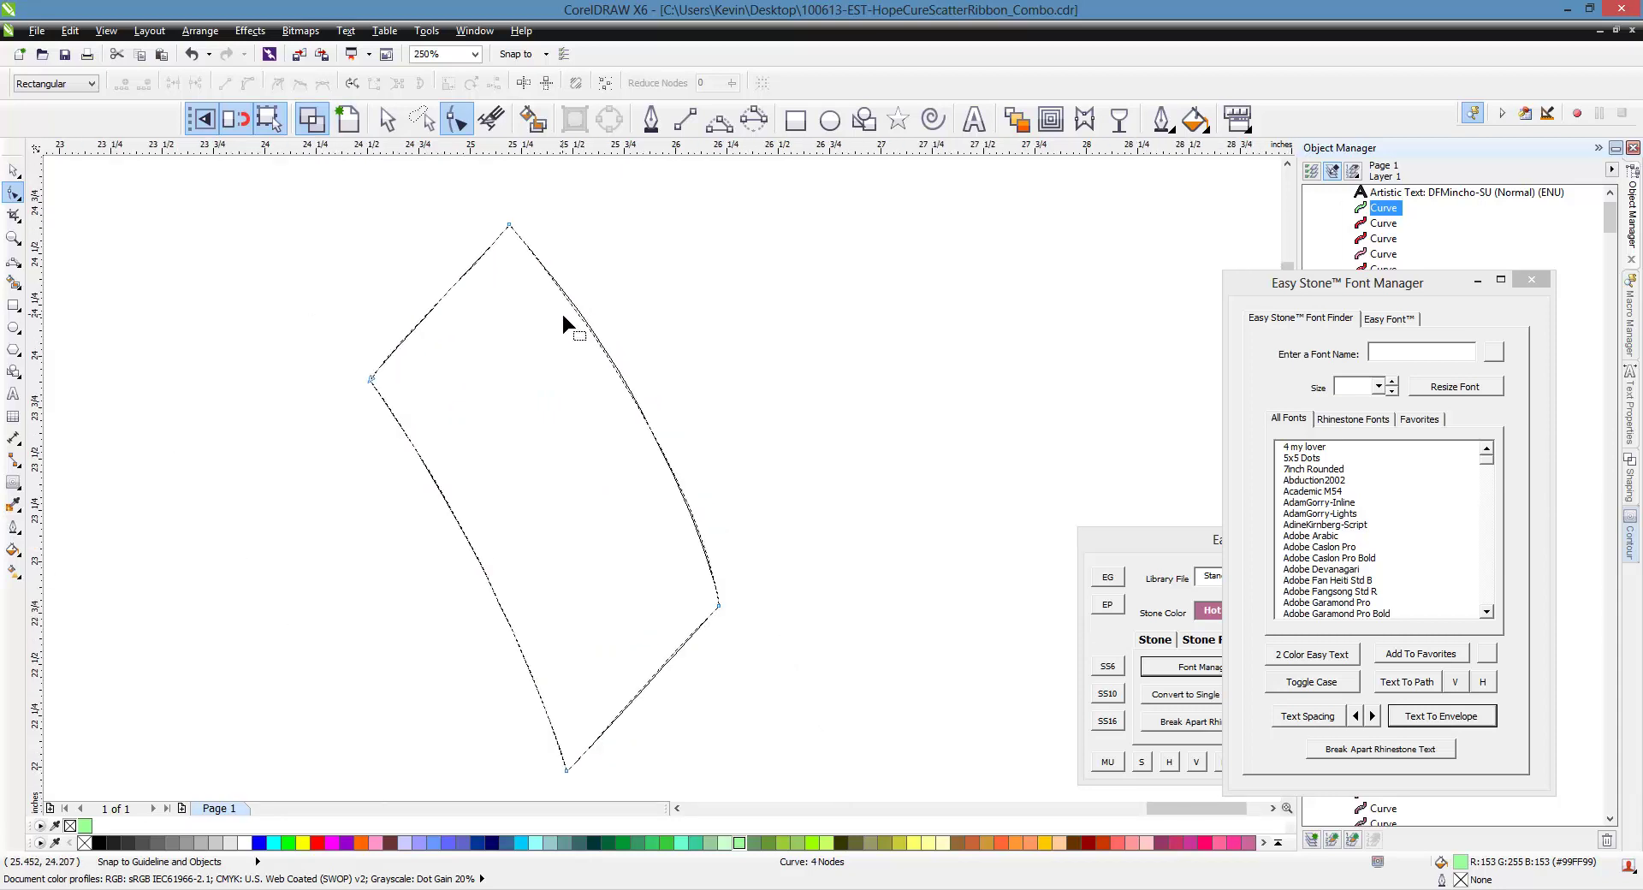
scroll(685, 660, up, 3)
scroll(332, 555, down, 3)
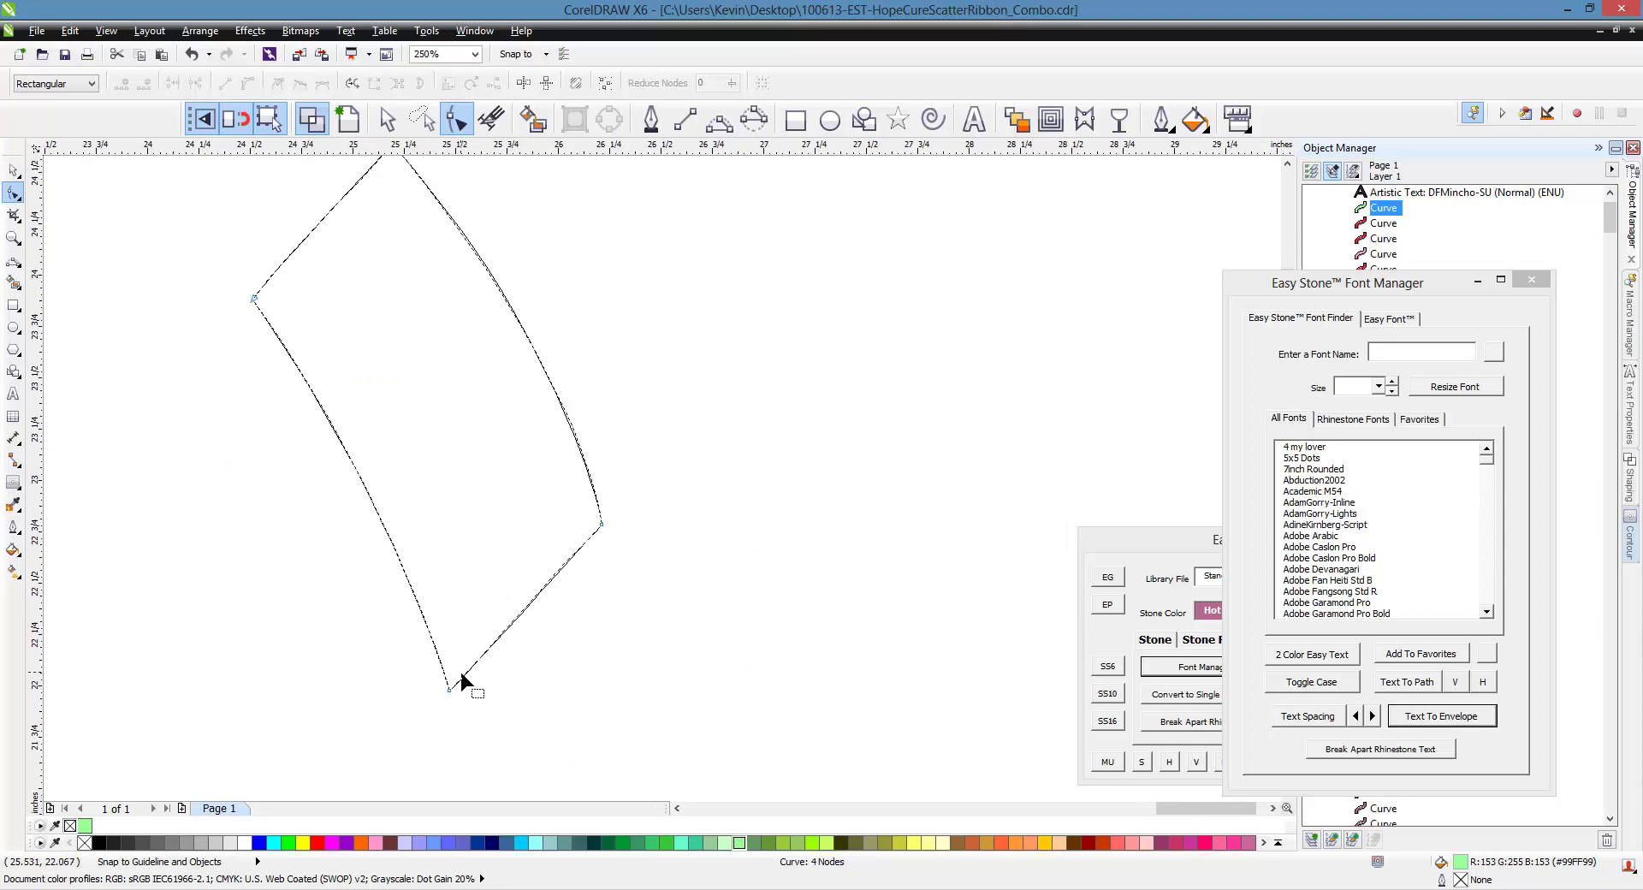
scroll(462, 680, up, 3)
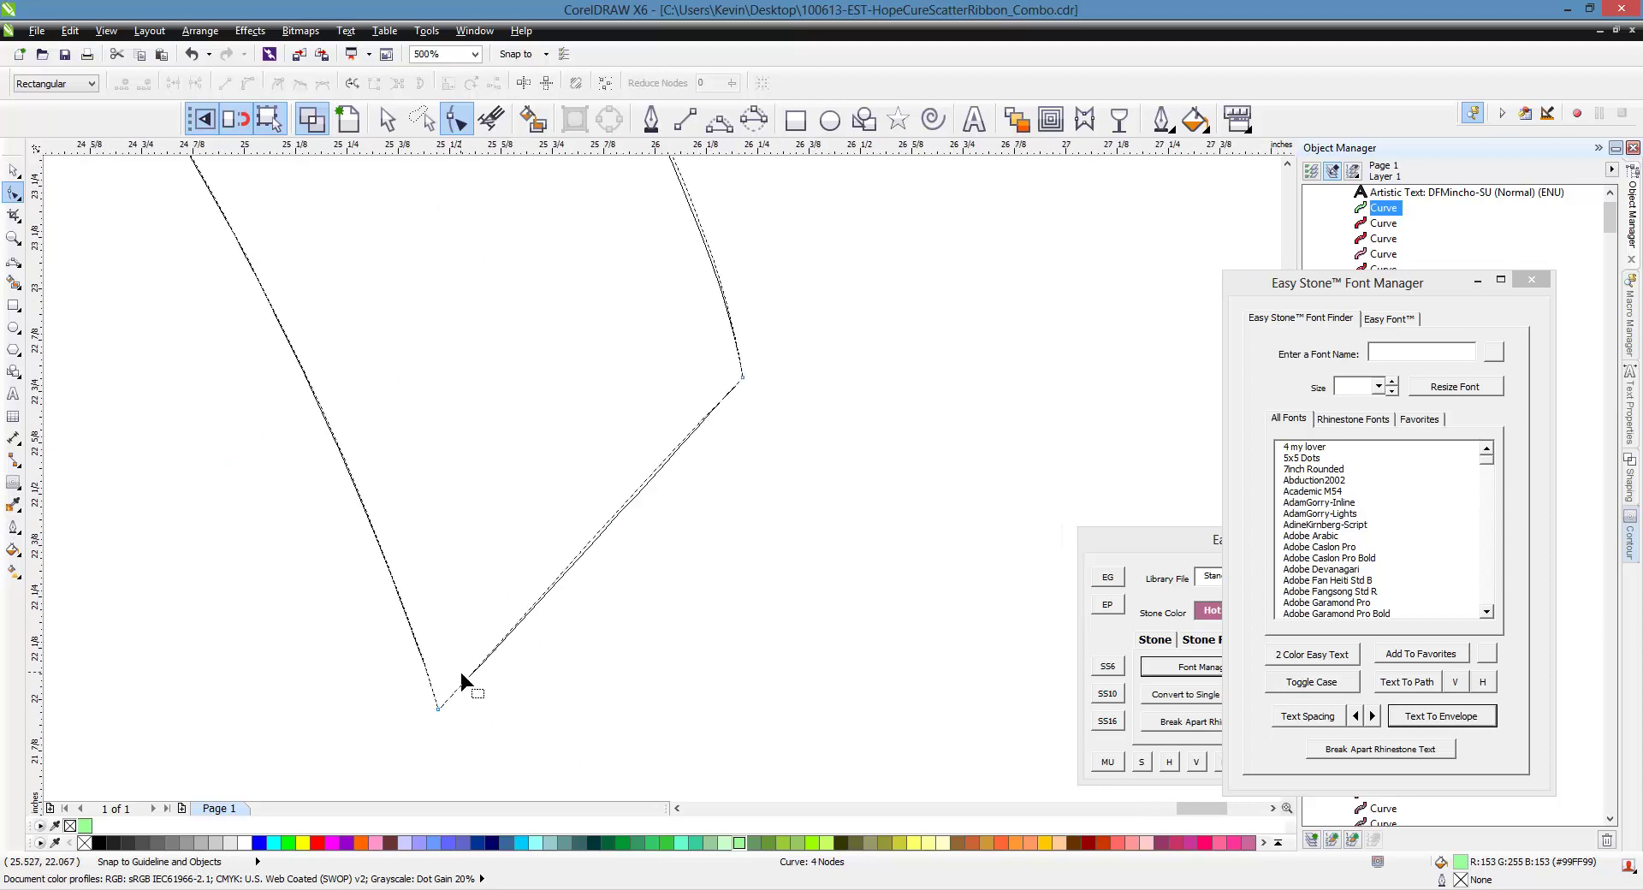
click(742, 381)
scroll(638, 483, up, 3)
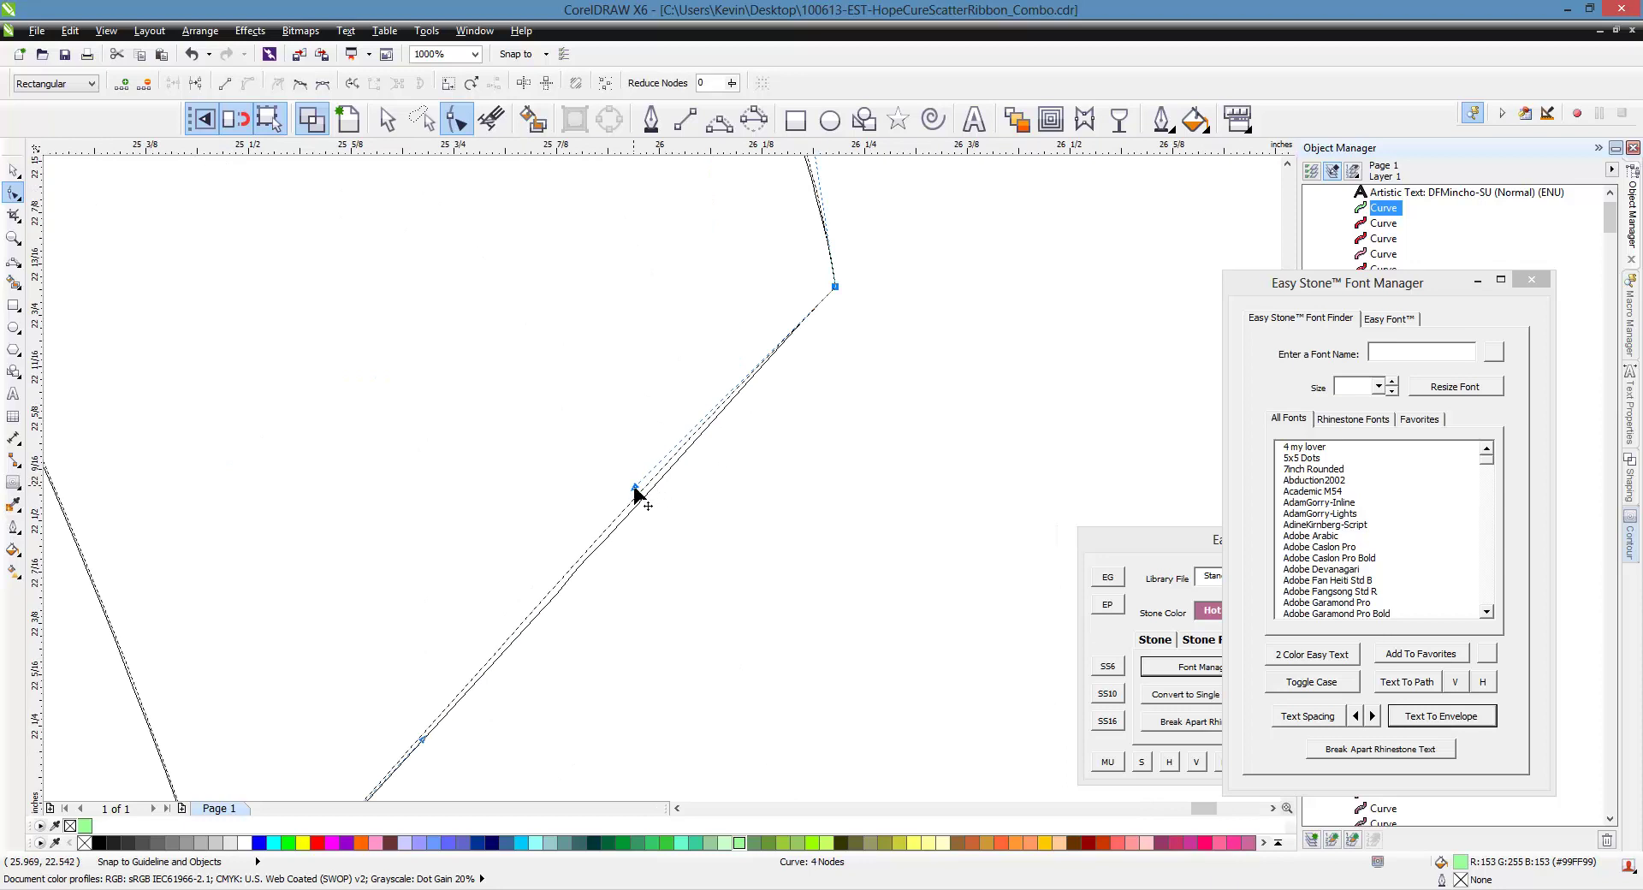
scroll(649, 503, down, 3)
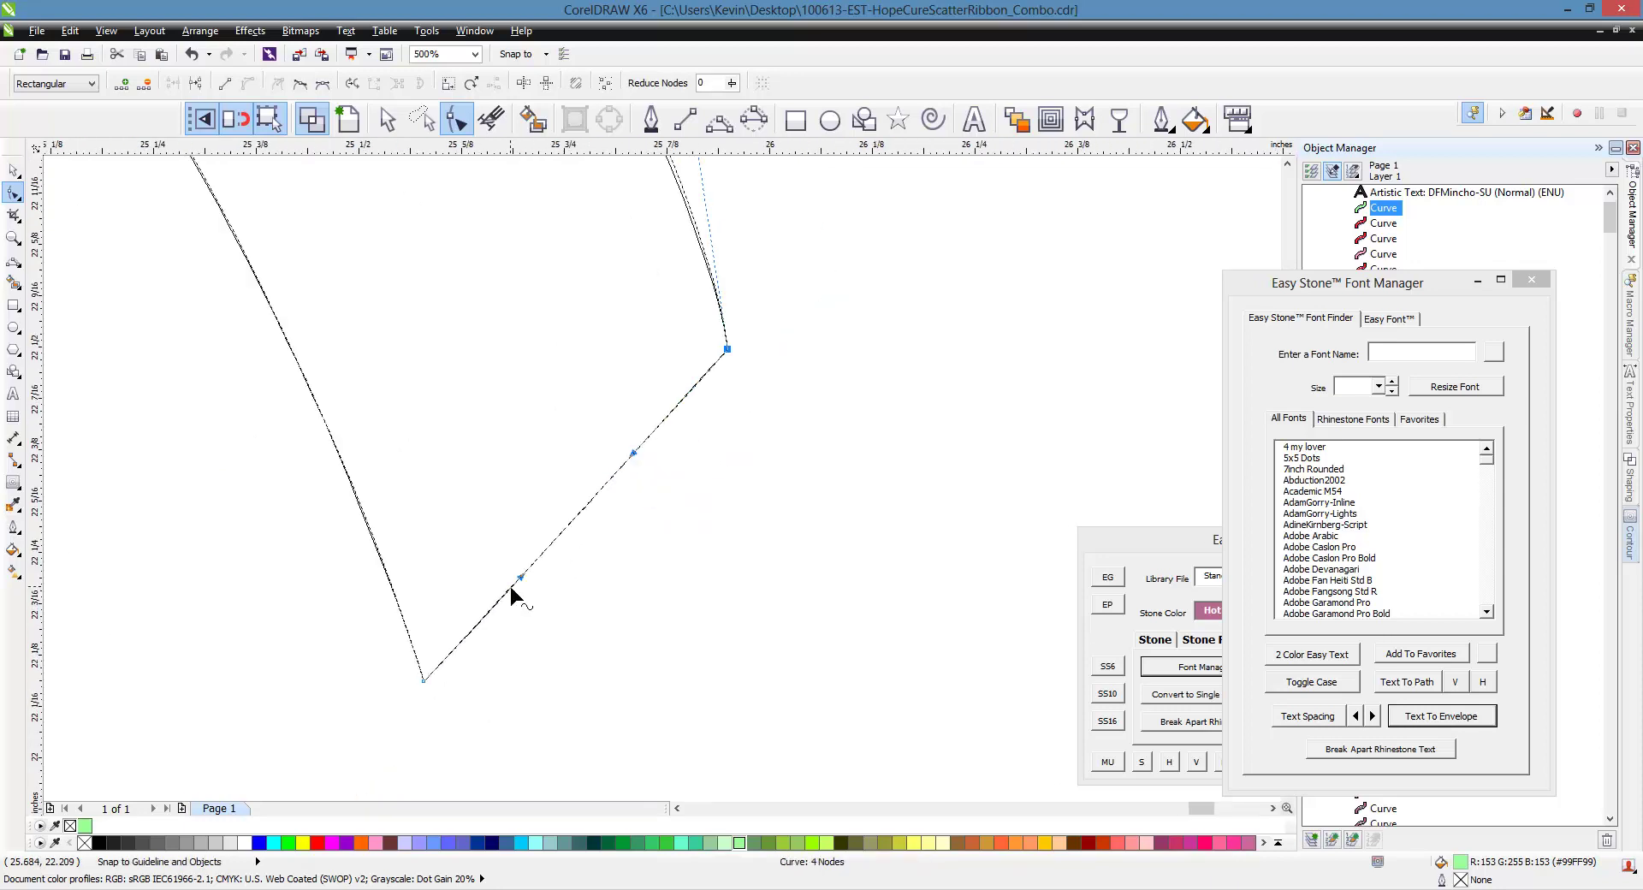
scroll(512, 595, up, 3)
drag(522, 579, 603, 501)
Bow the edge at the piece's top node into a gentle arc
scroll(686, 439, down, 3)
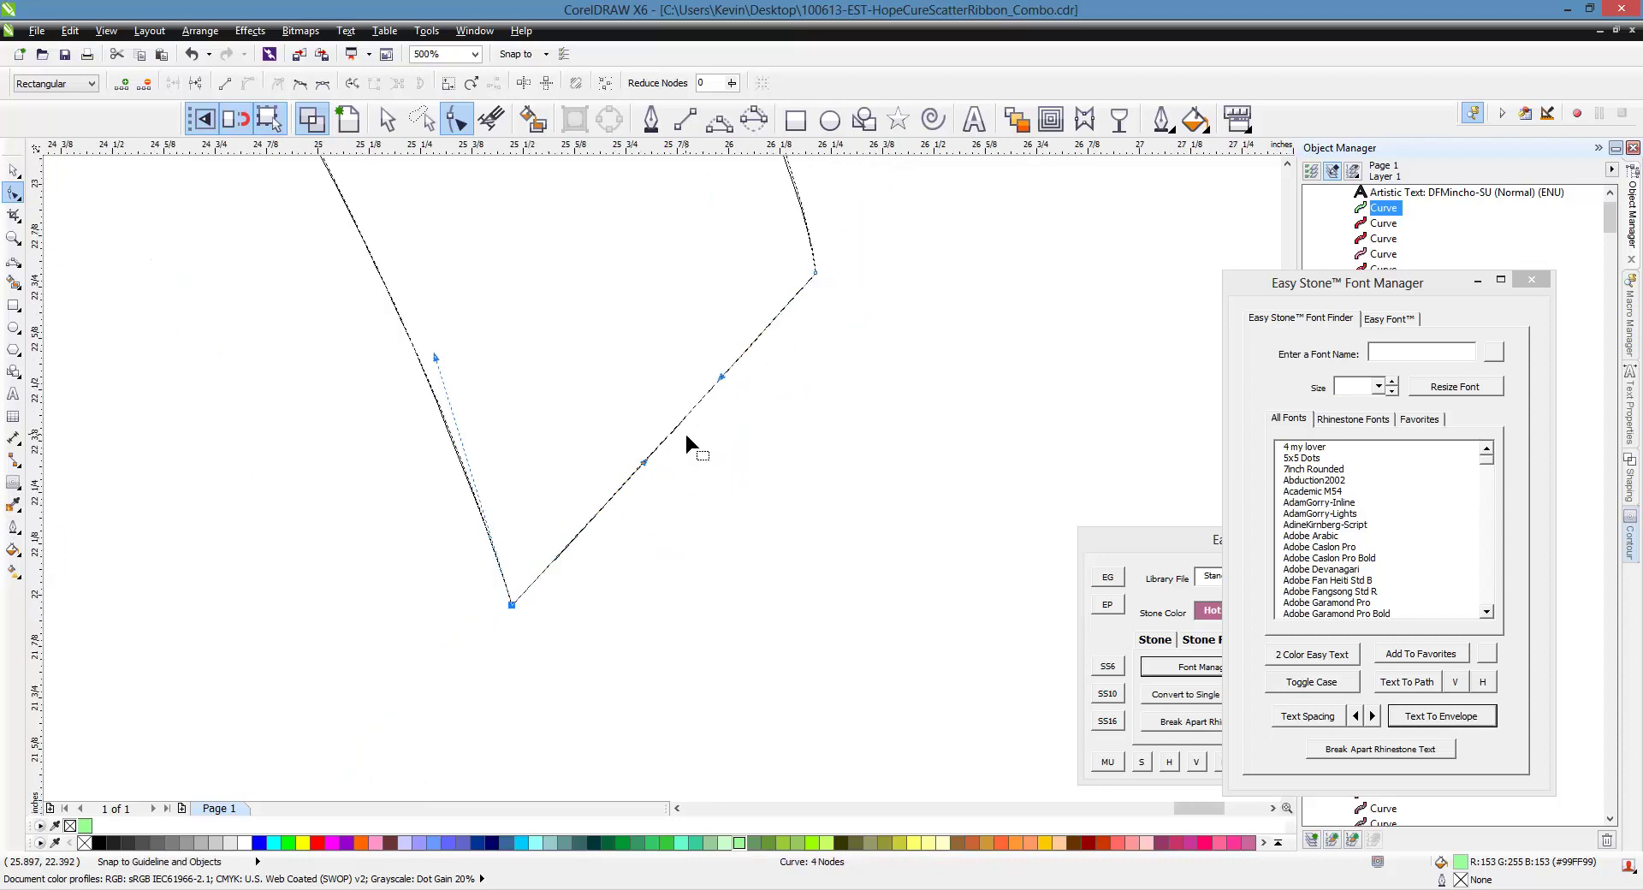
scroll(666, 484, down, 3)
scroll(645, 274, down, 1)
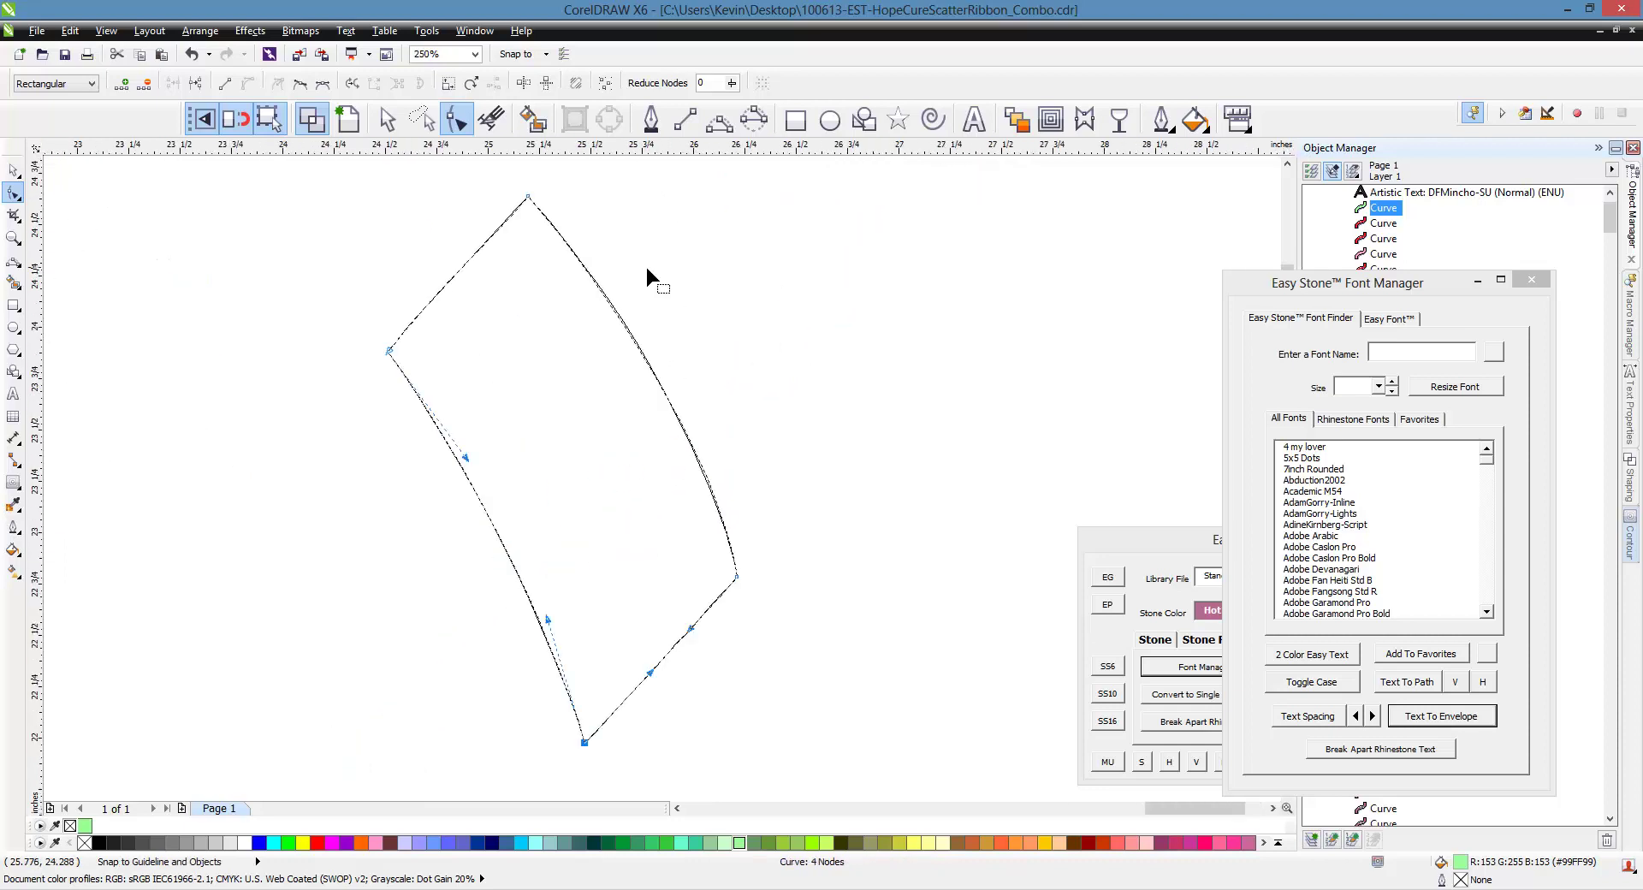
scroll(568, 280, up, 4)
scroll(539, 327, down, 3)
scroll(539, 331, up, 3)
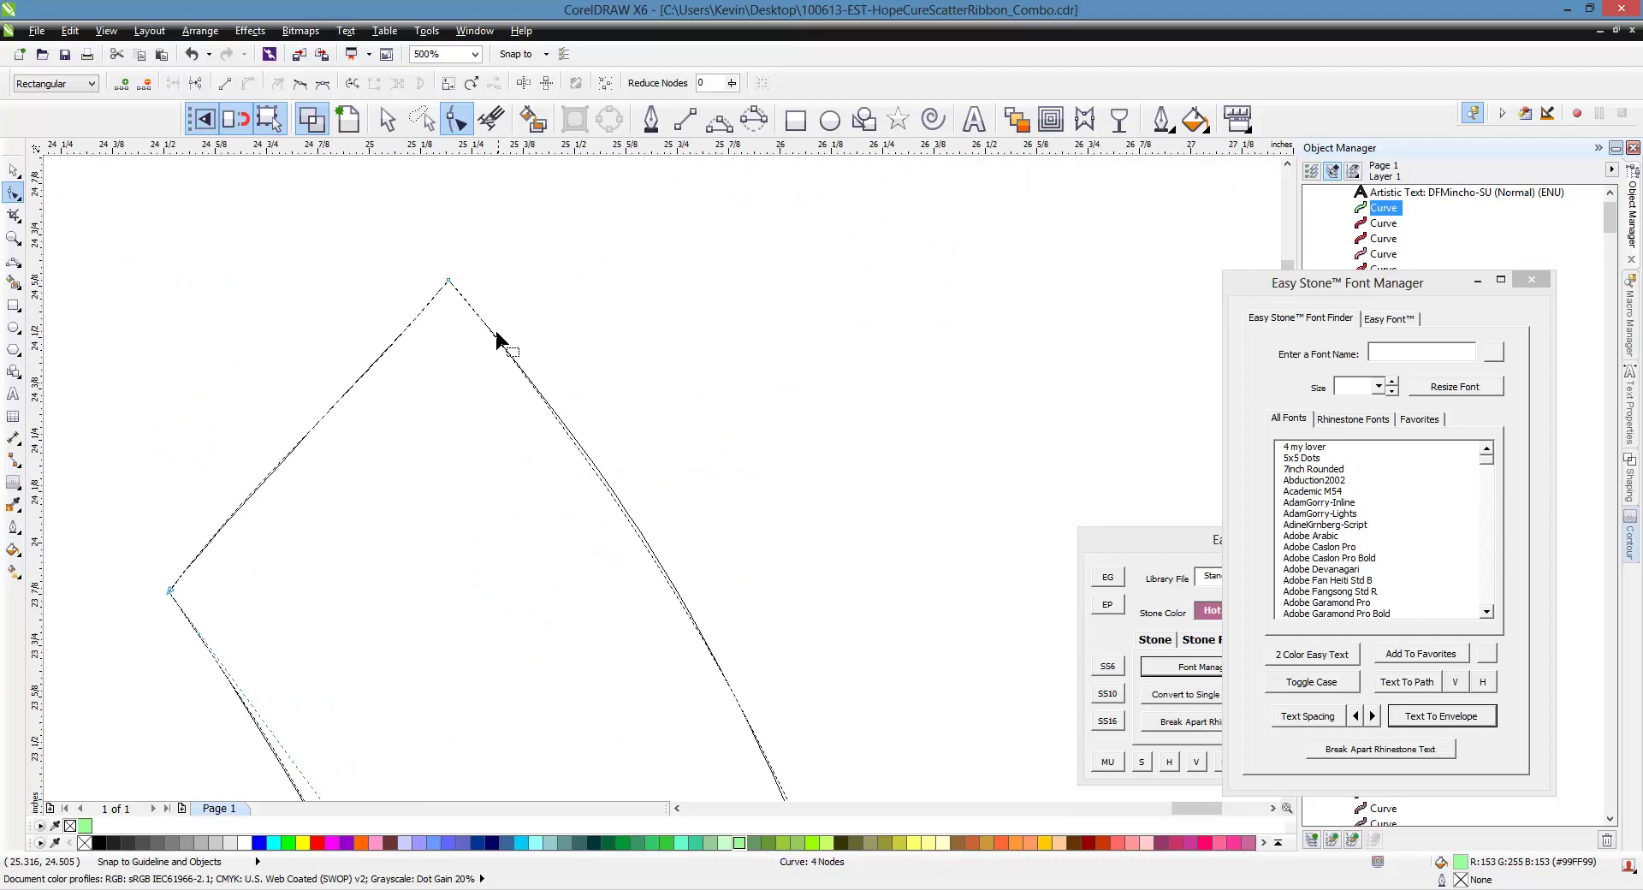
click(448, 282)
drag(606, 470, 631, 524)
scroll(455, 351, down, 2)
scroll(643, 638, up, 2)
scroll(388, 557, down, 2)
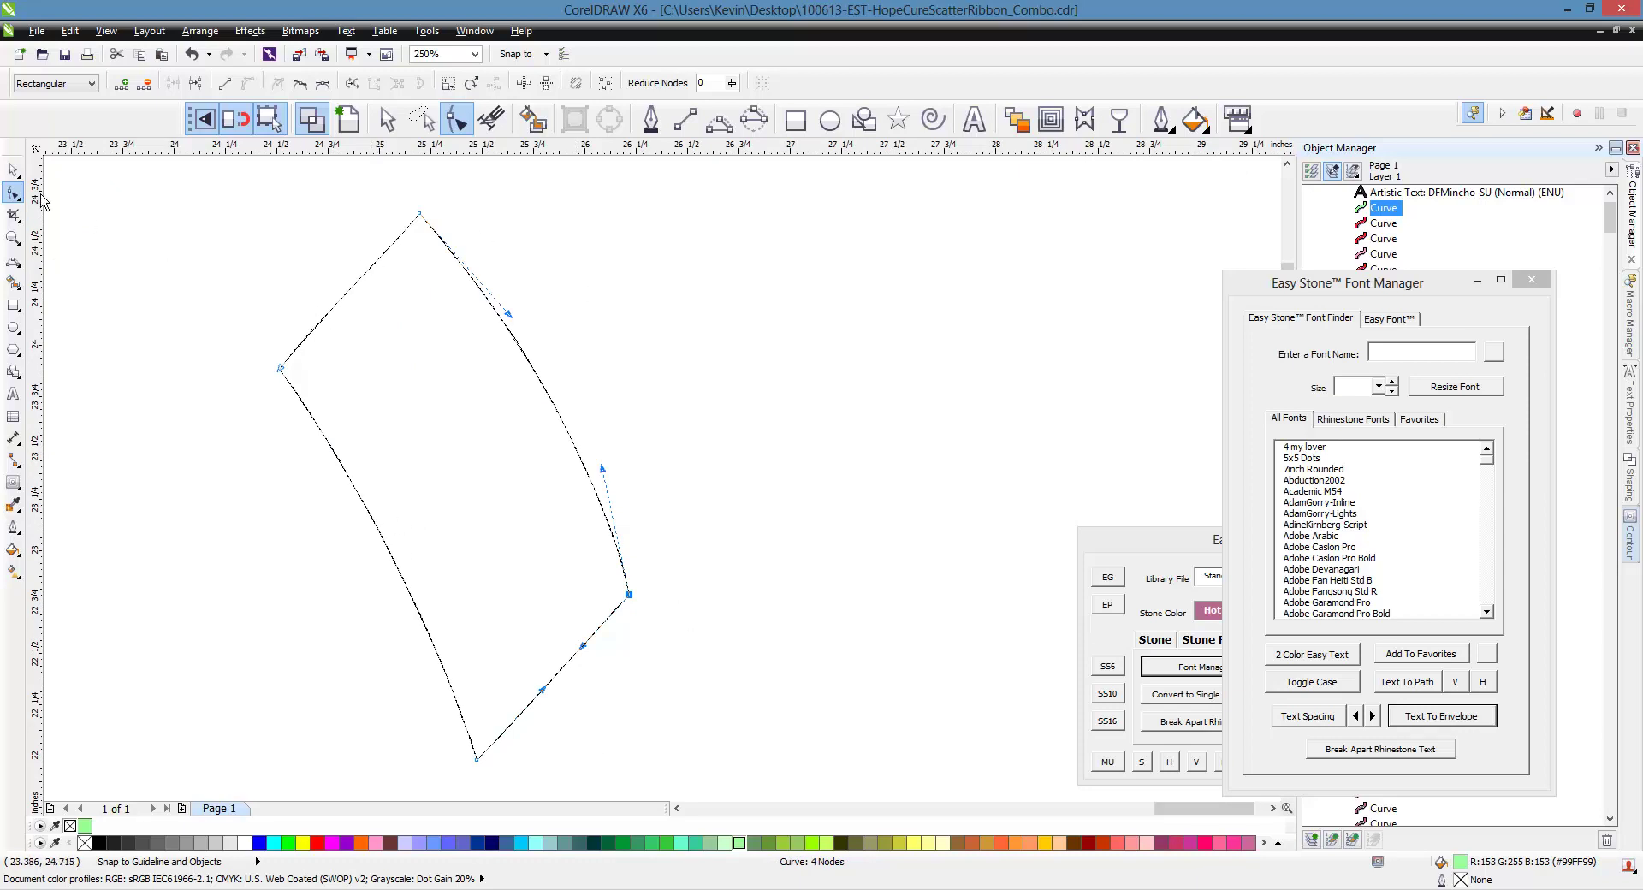
Place a duplicate of the reshaped ribbon piece to its right
click(13, 170)
click(279, 351)
scroll(458, 400, down, 2)
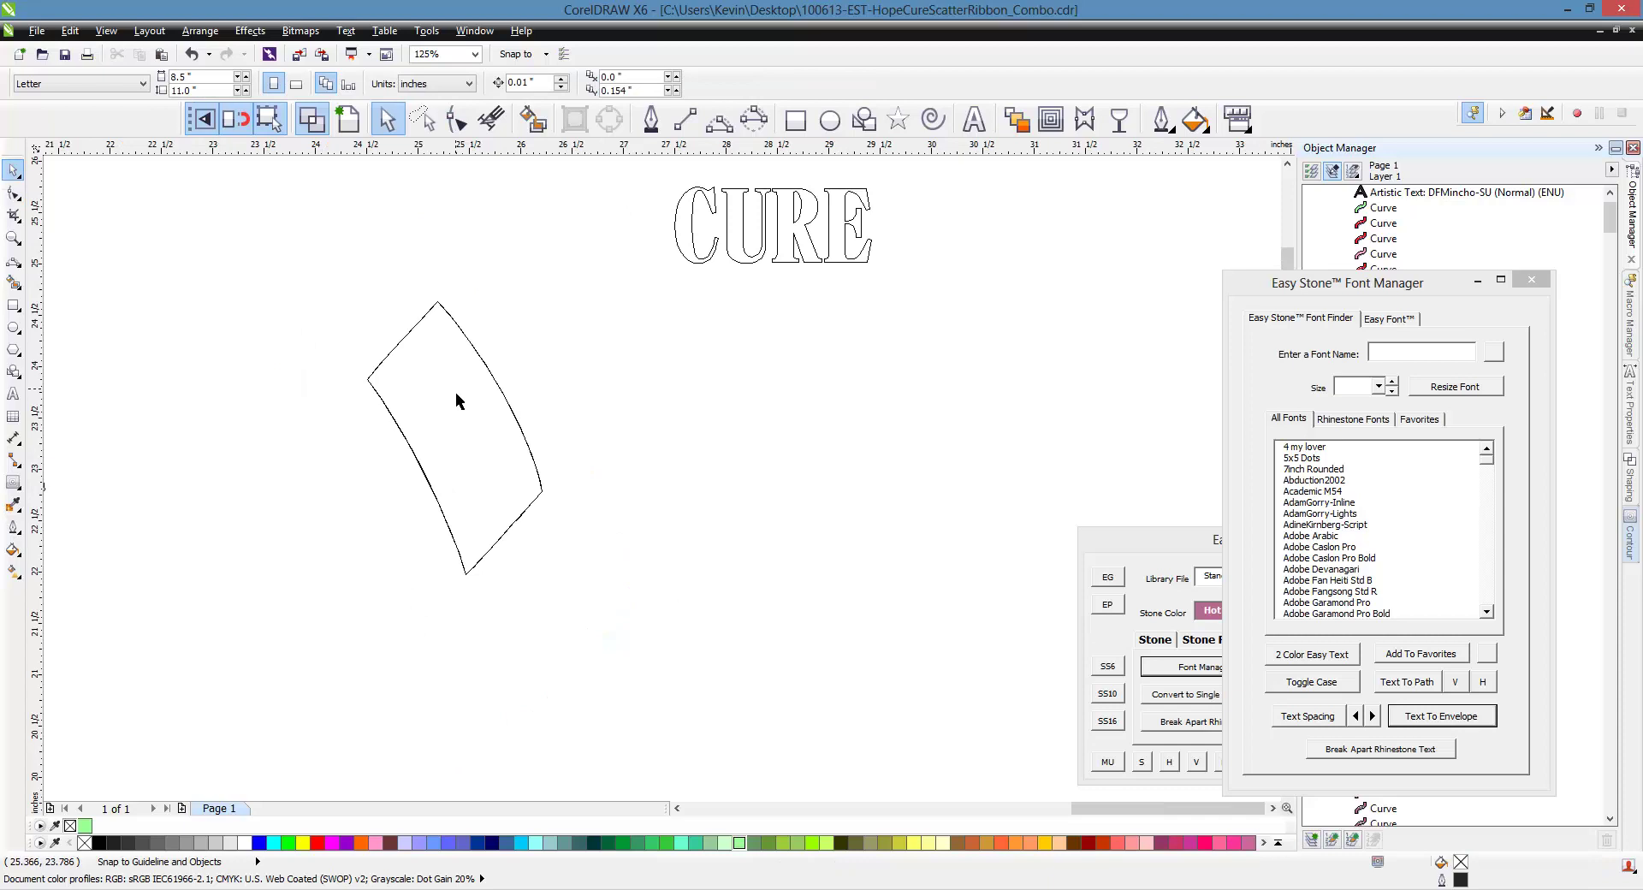
drag(465, 429, 646, 423)
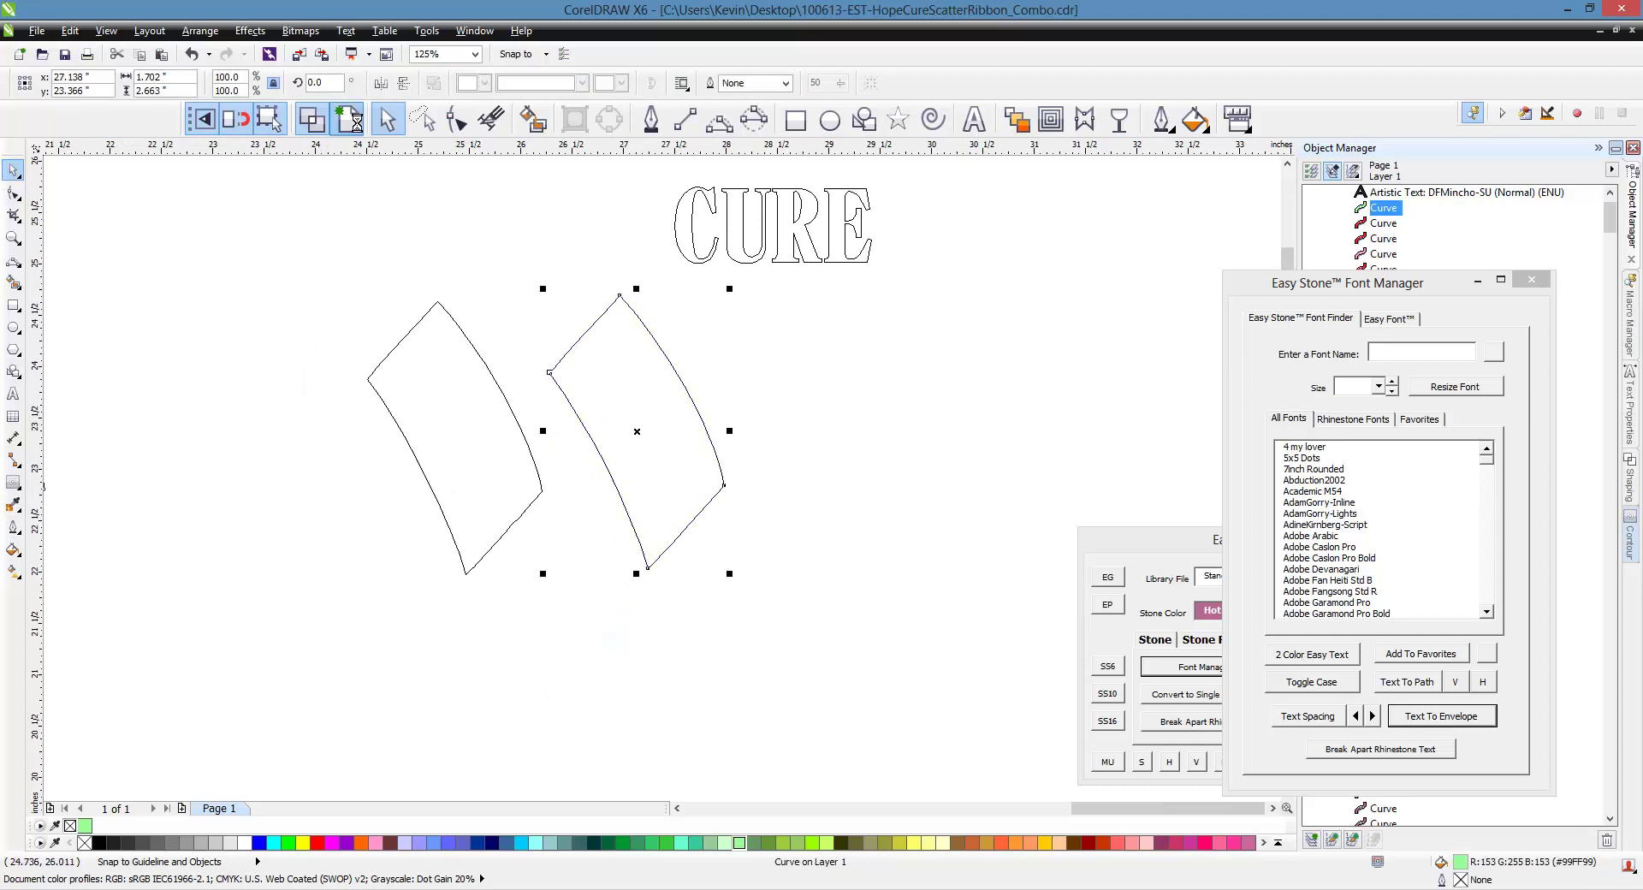
Delete the red piece beside CURE and move the light green copy into its spot
key(shift+F9)
scroll(519, 506, down, 2)
click(514, 491)
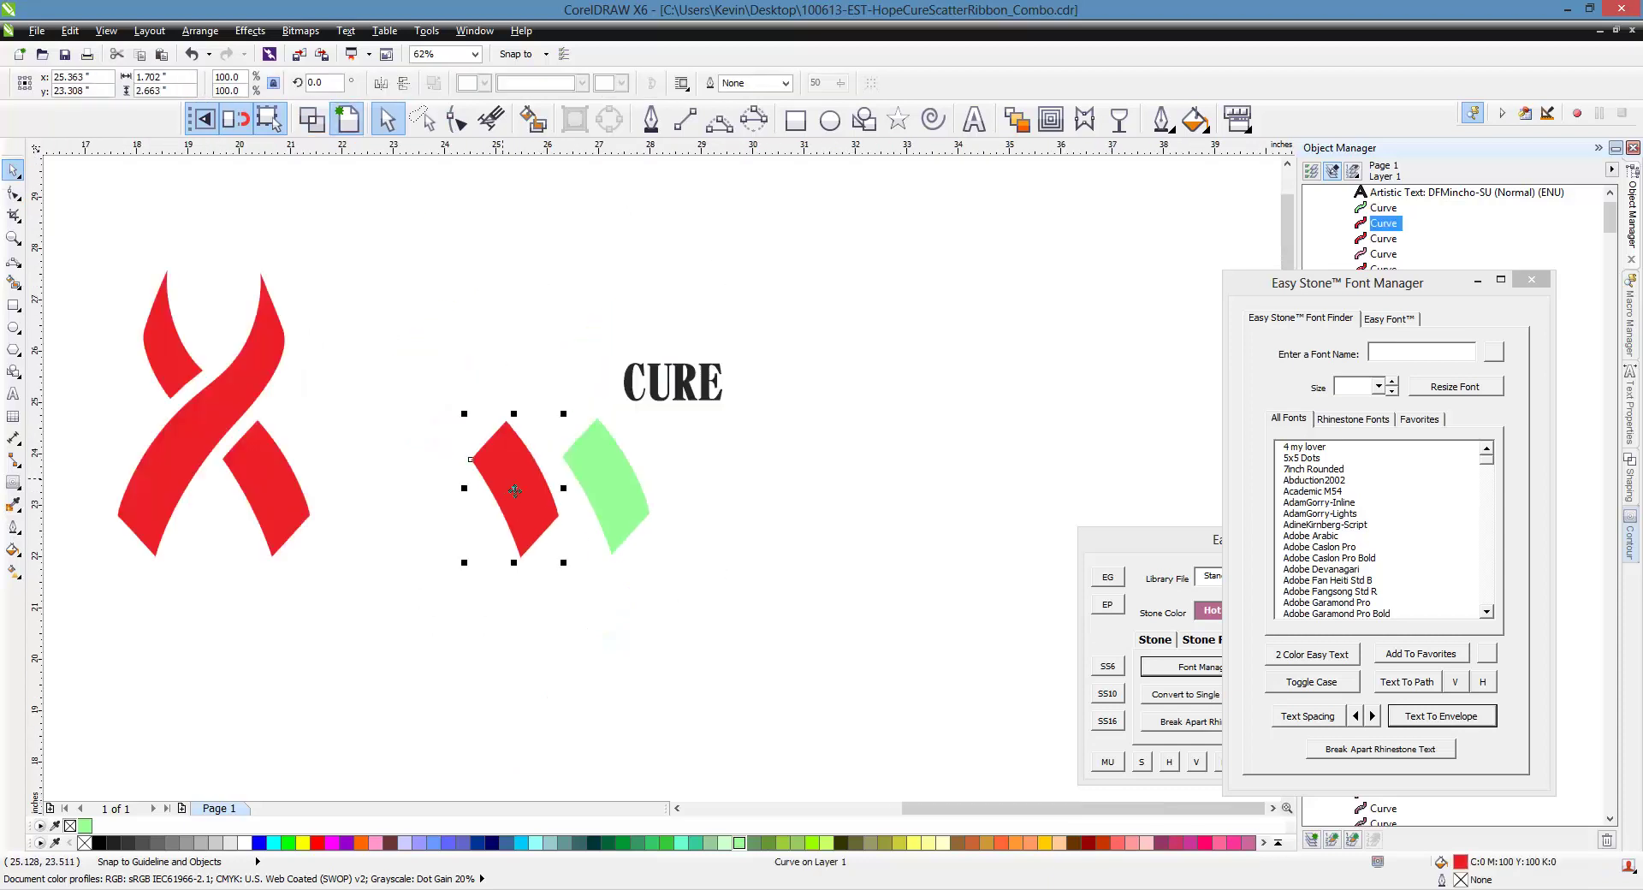
key(Delete)
drag(573, 458, 458, 393)
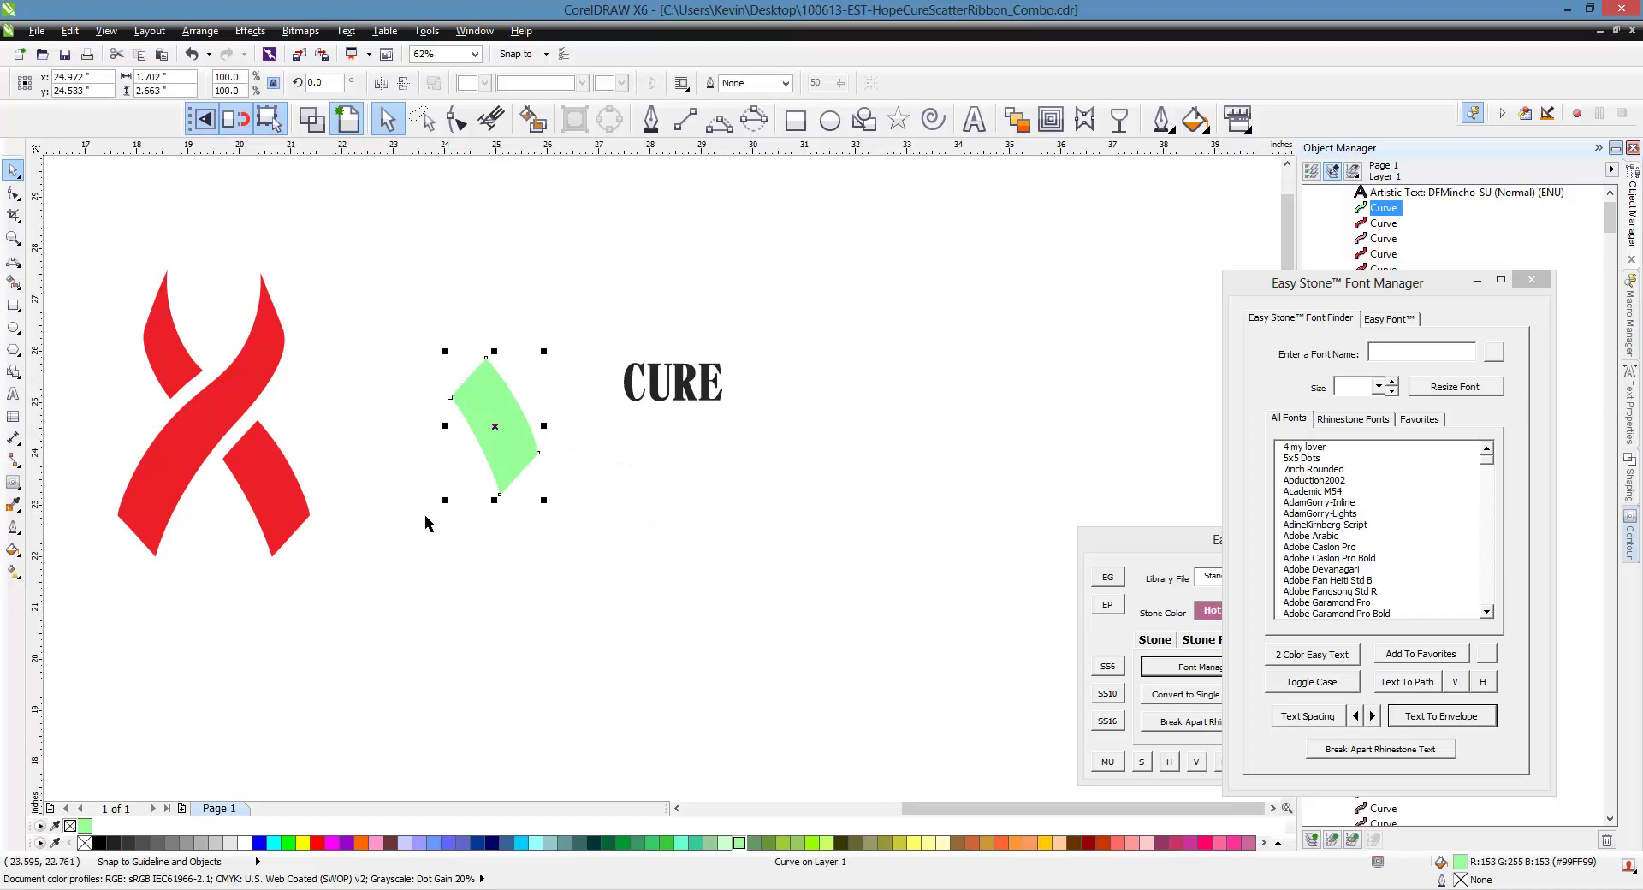
click(423, 531)
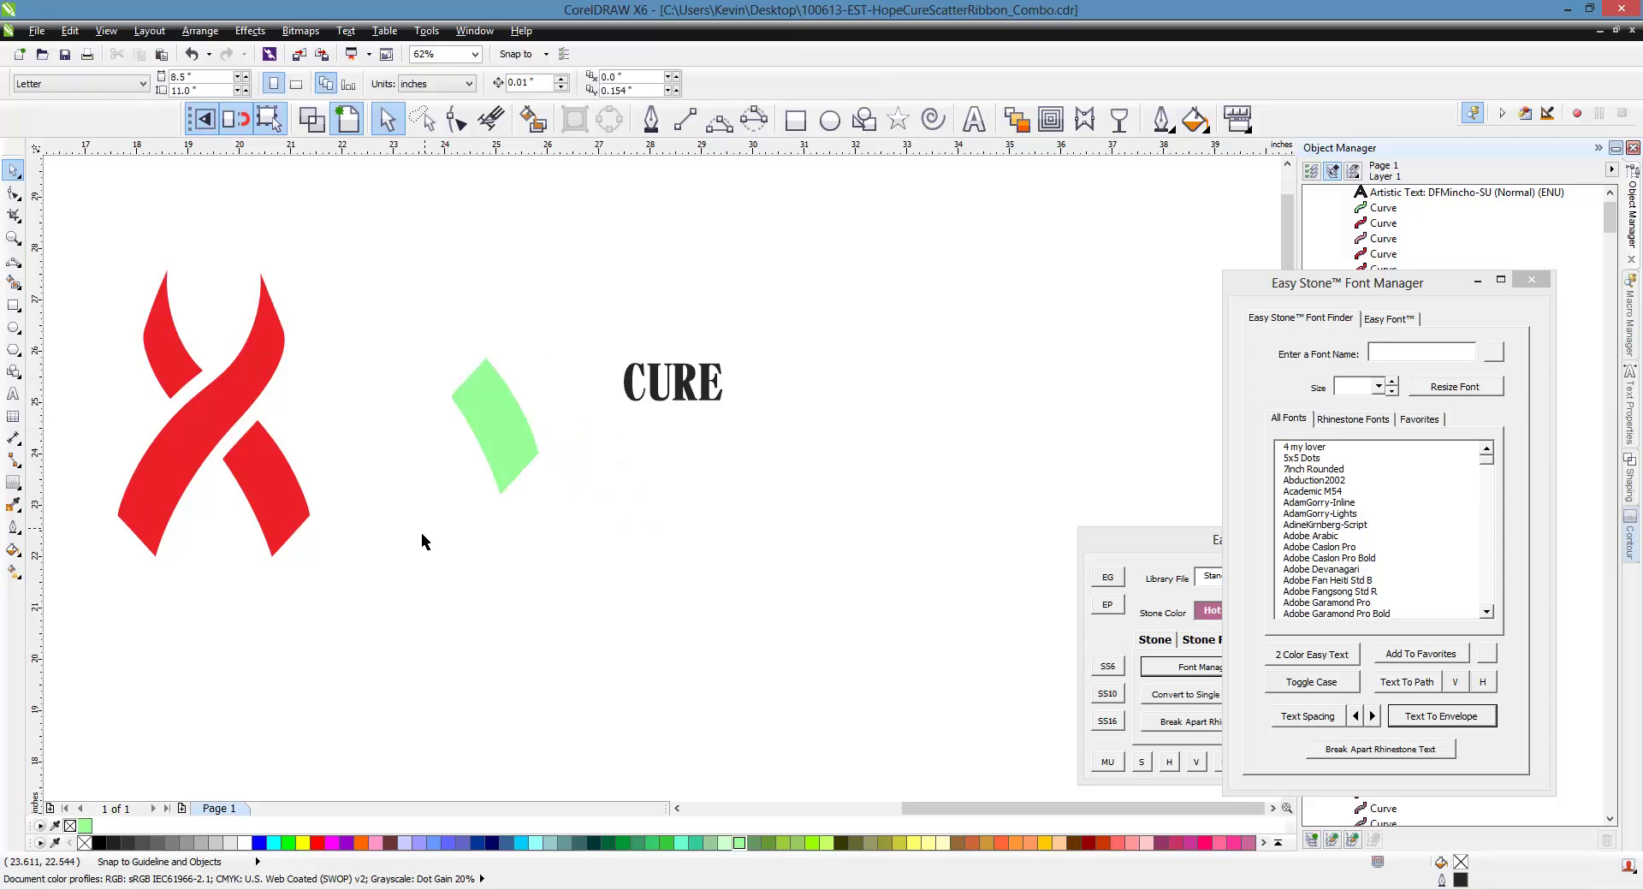
Delete the red ribbon's lower crossing strand, dismissing the accidental insert page prompt
click(296, 525)
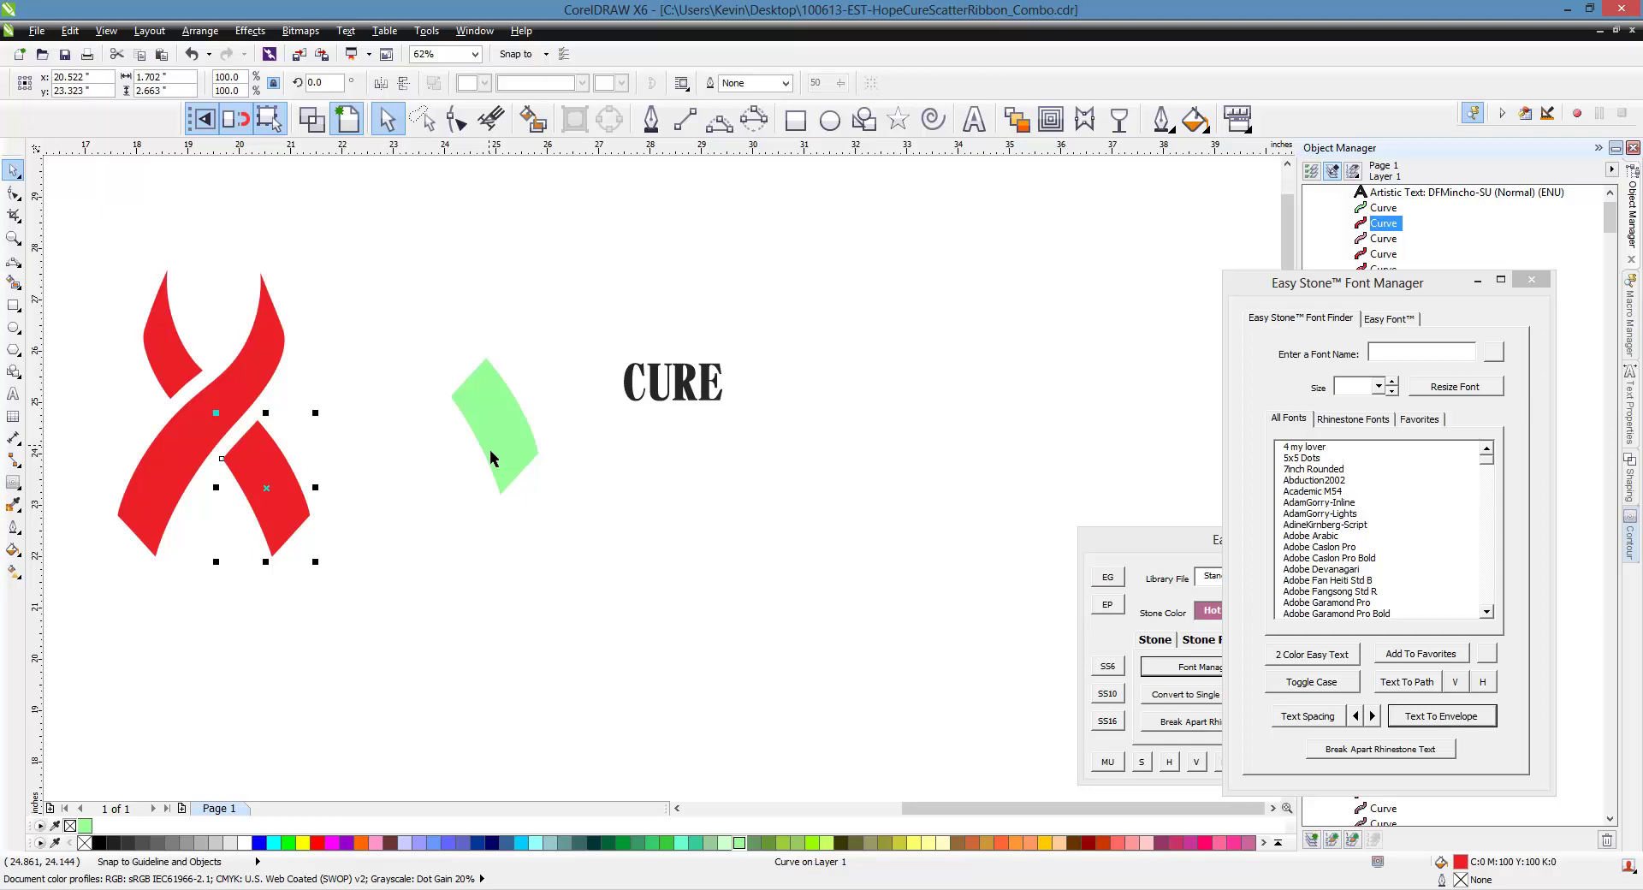
key(Page_Down)
click(909, 559)
key(Delete)
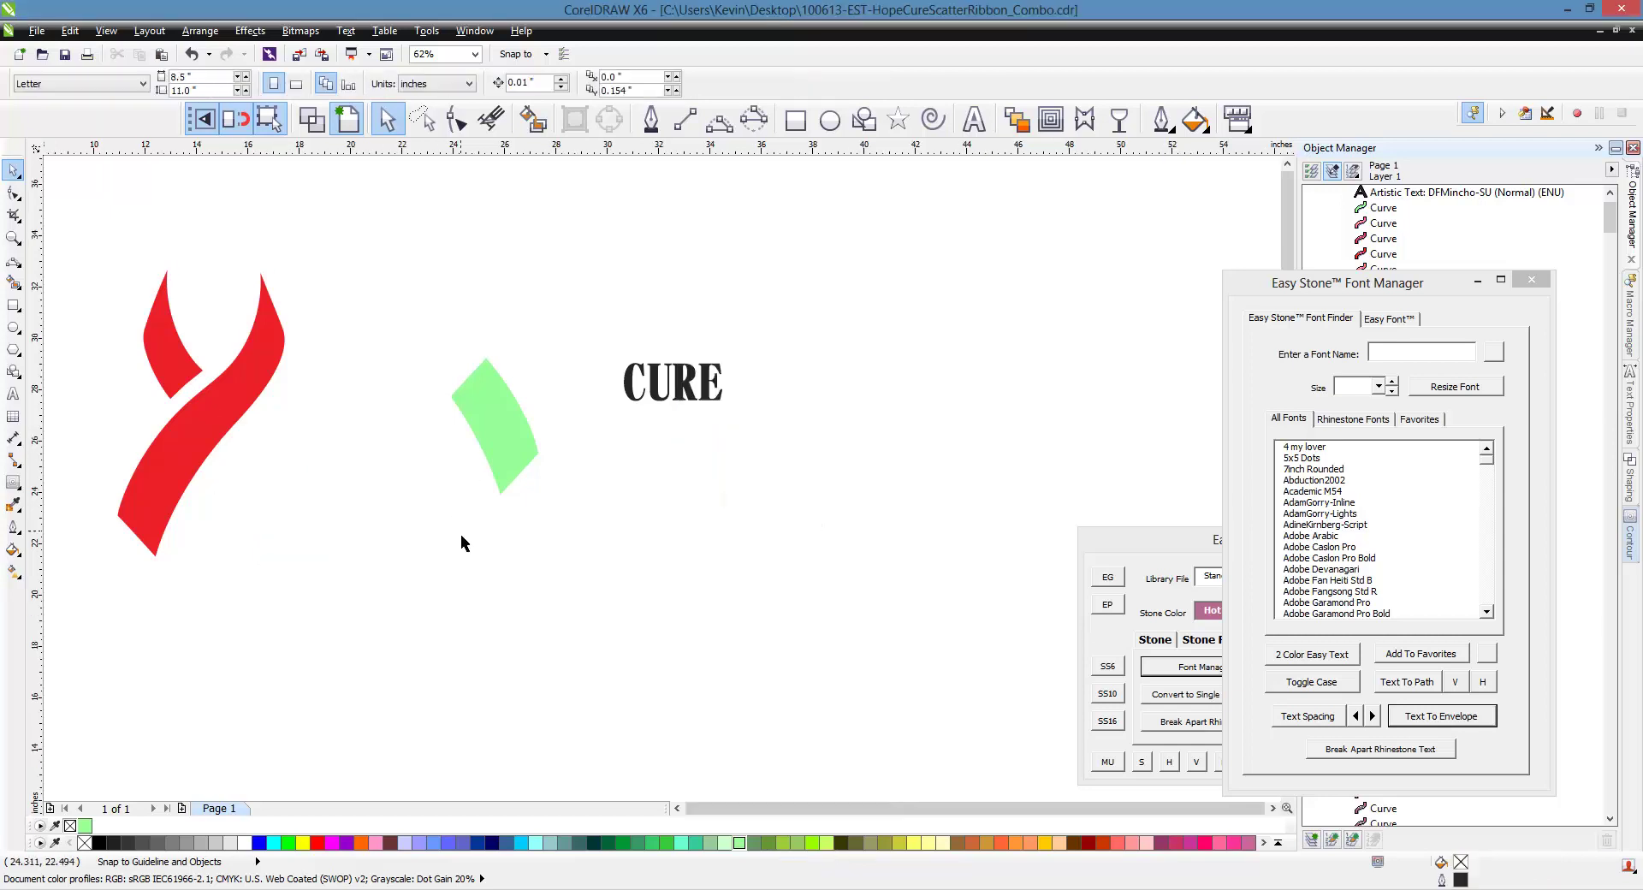
scroll(460, 534, down, 2)
scroll(389, 513, up, 2)
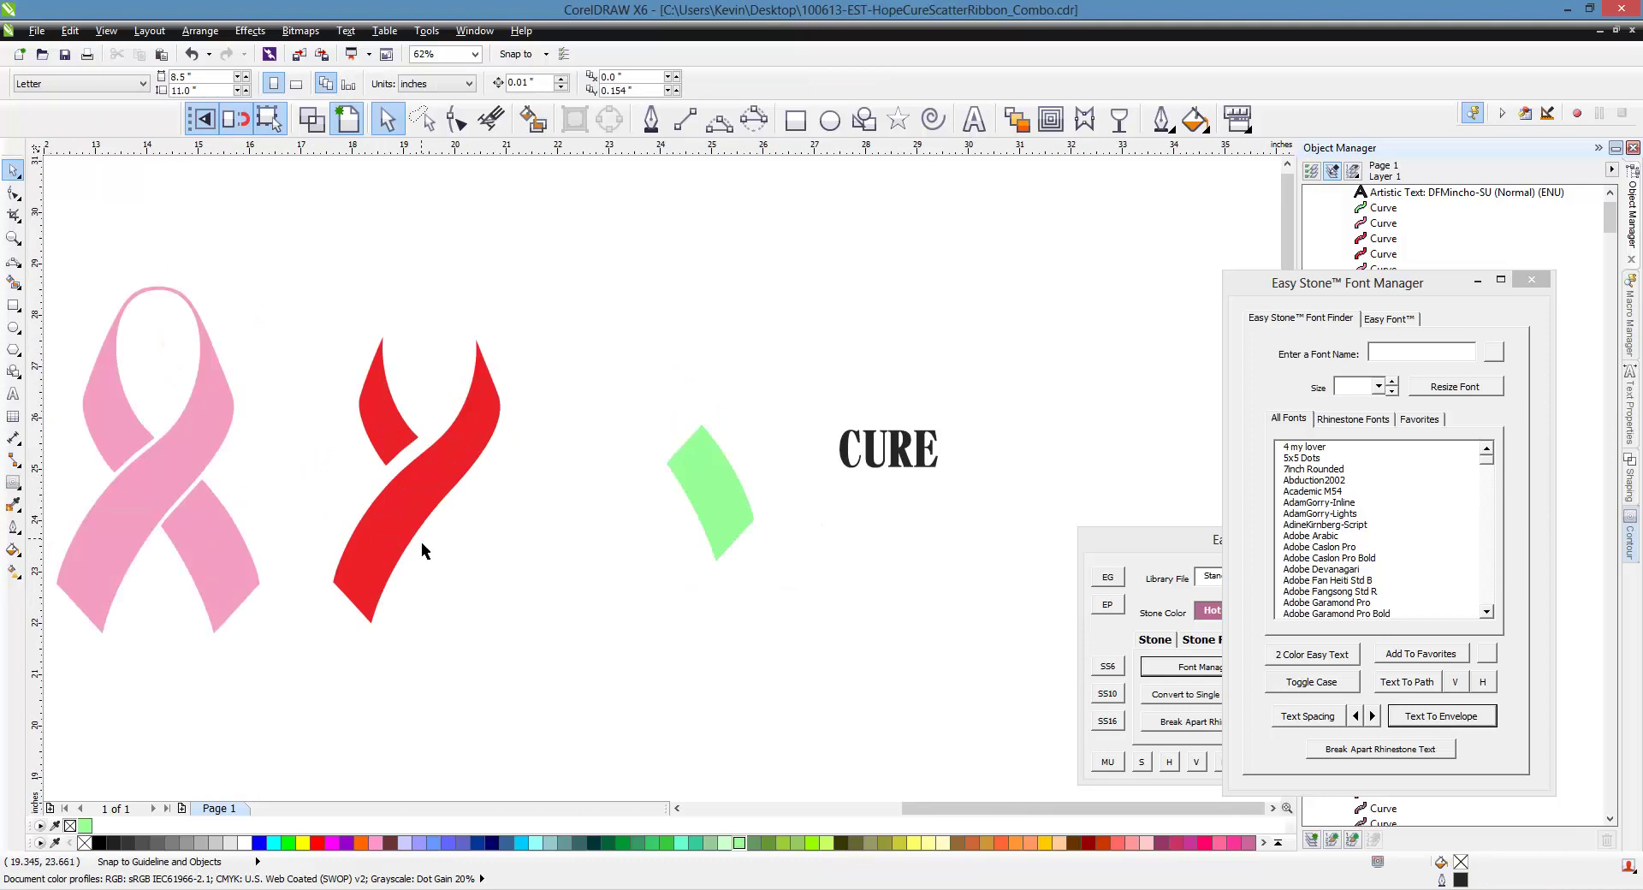
Drag a copy of the remaining red ribbon strand to the right of CURE
click(421, 541)
scroll(190, 412, down, 1)
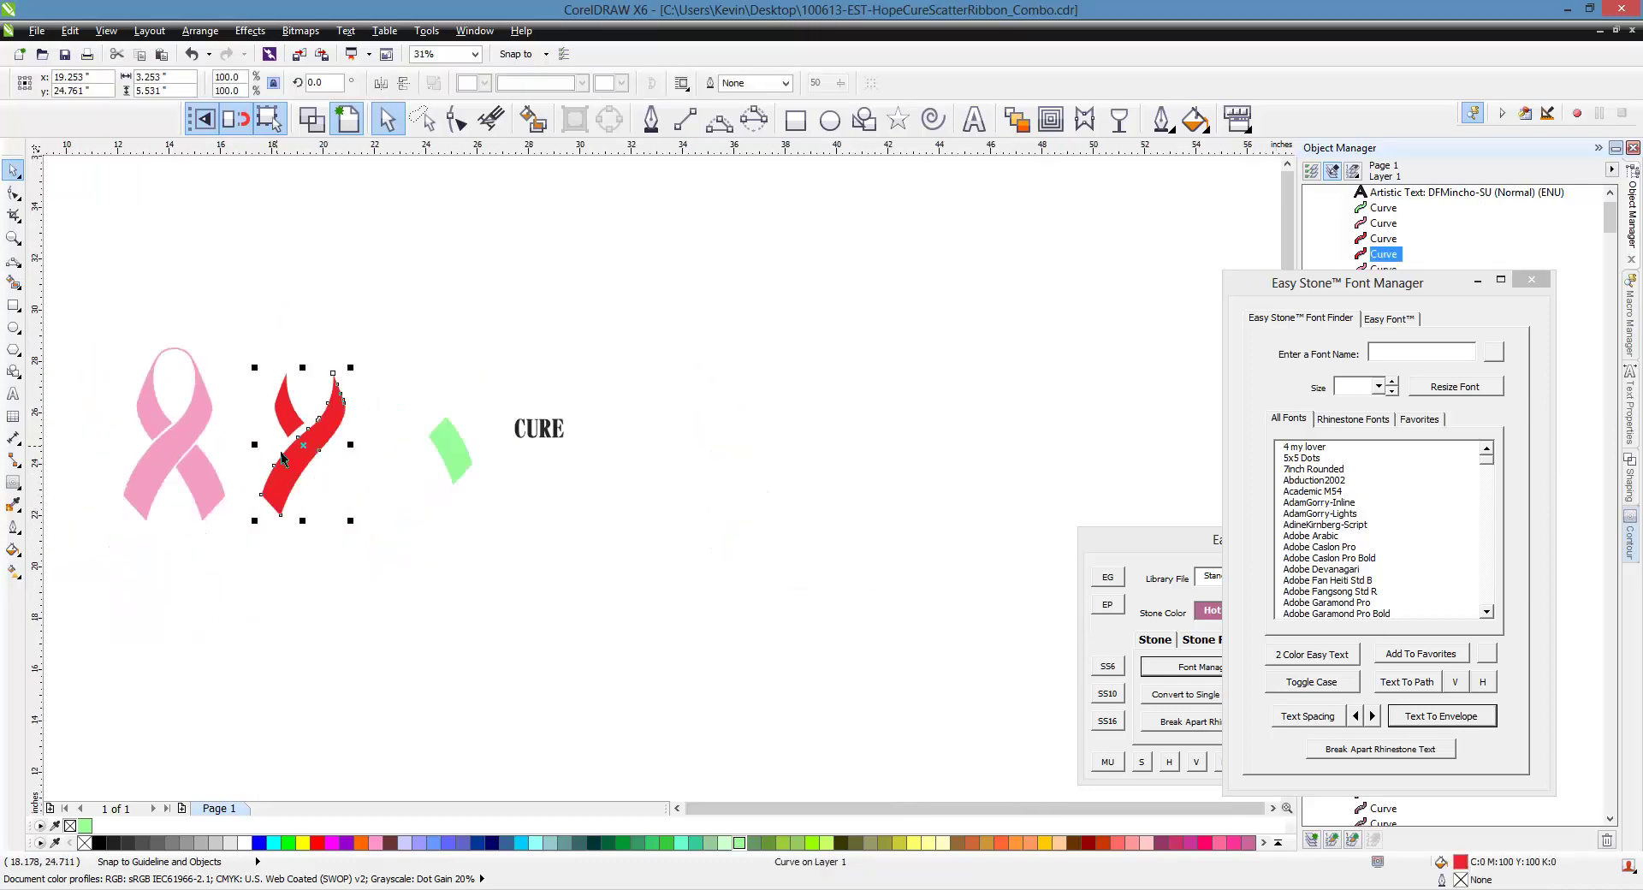
drag(321, 462, 615, 467)
scroll(654, 438, up, 2)
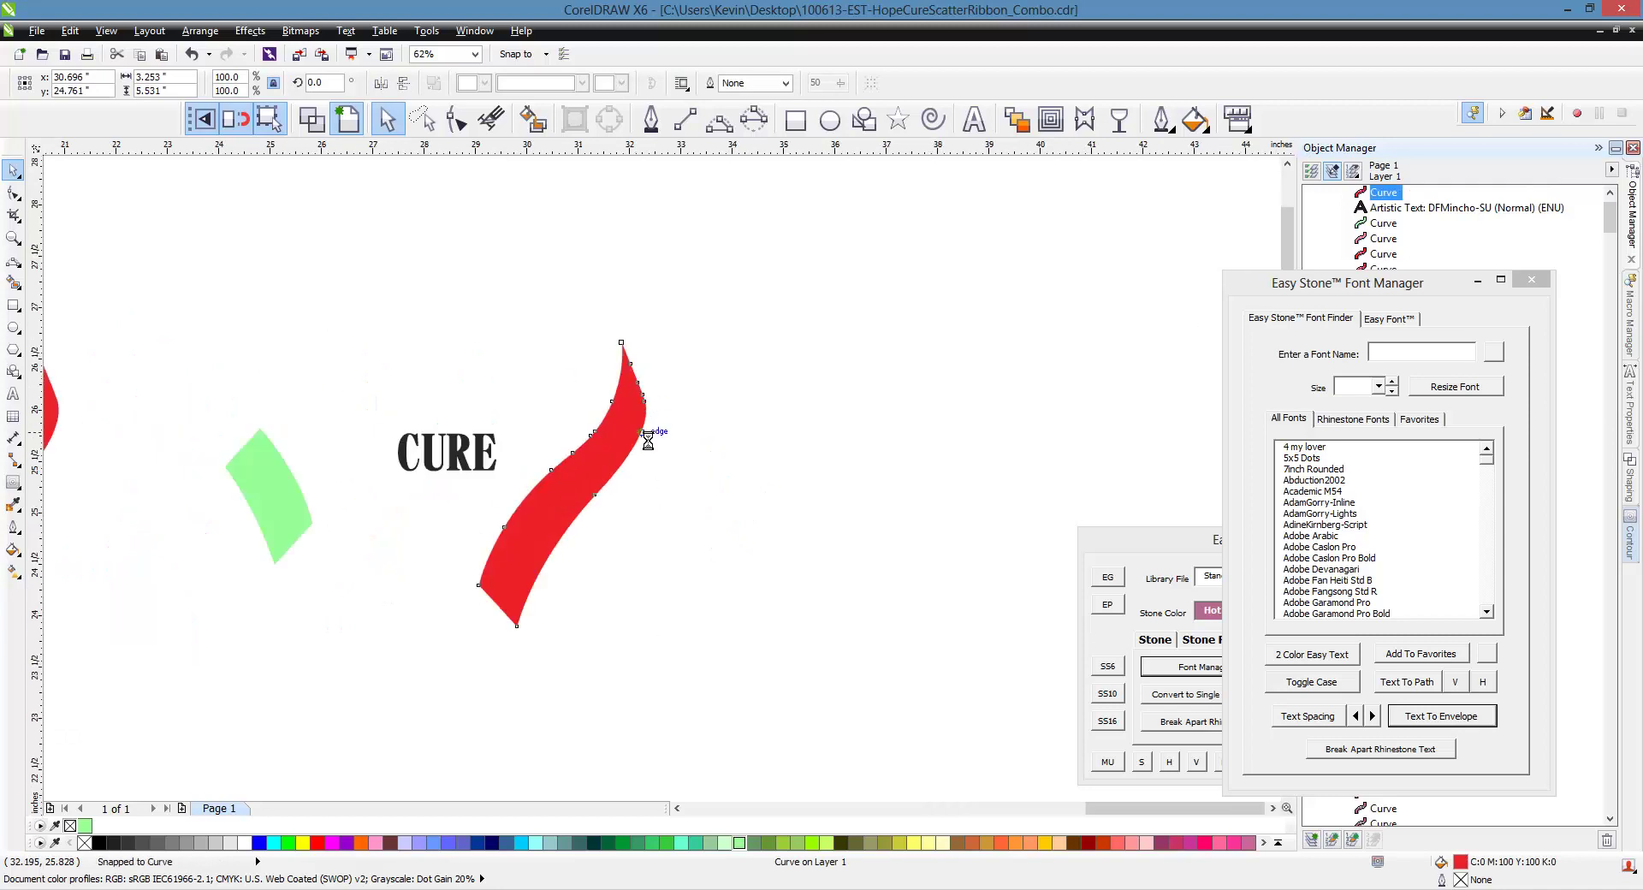
click(669, 515)
click(608, 462)
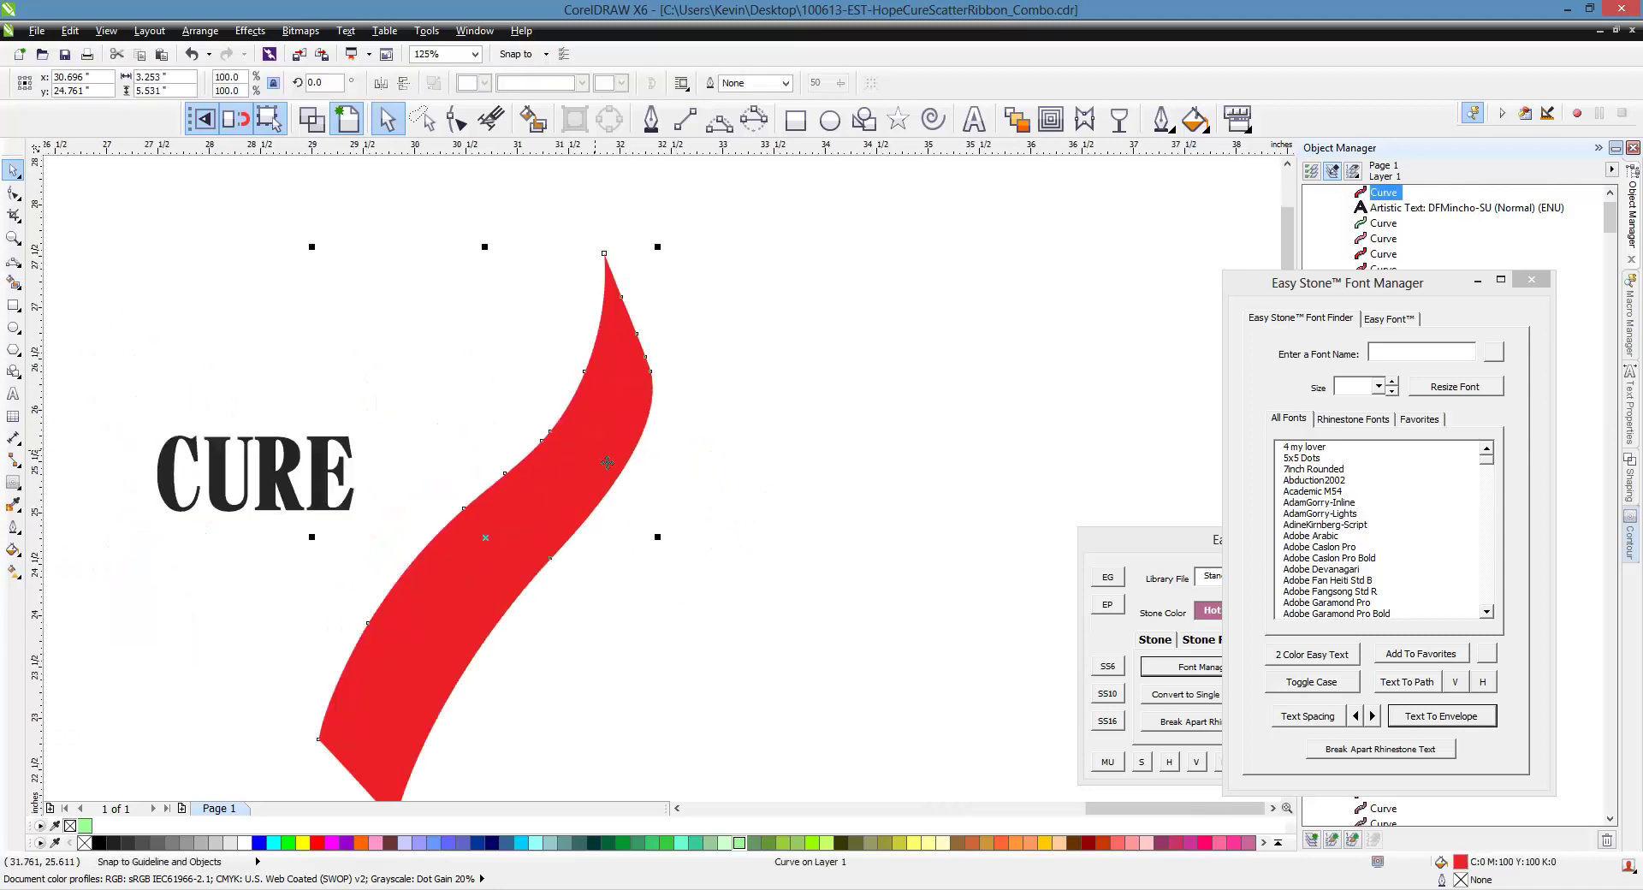
Paste an identical strand on top and fill it light green (#99FF99)
key(ctrl+c)
key(ctrl+v)
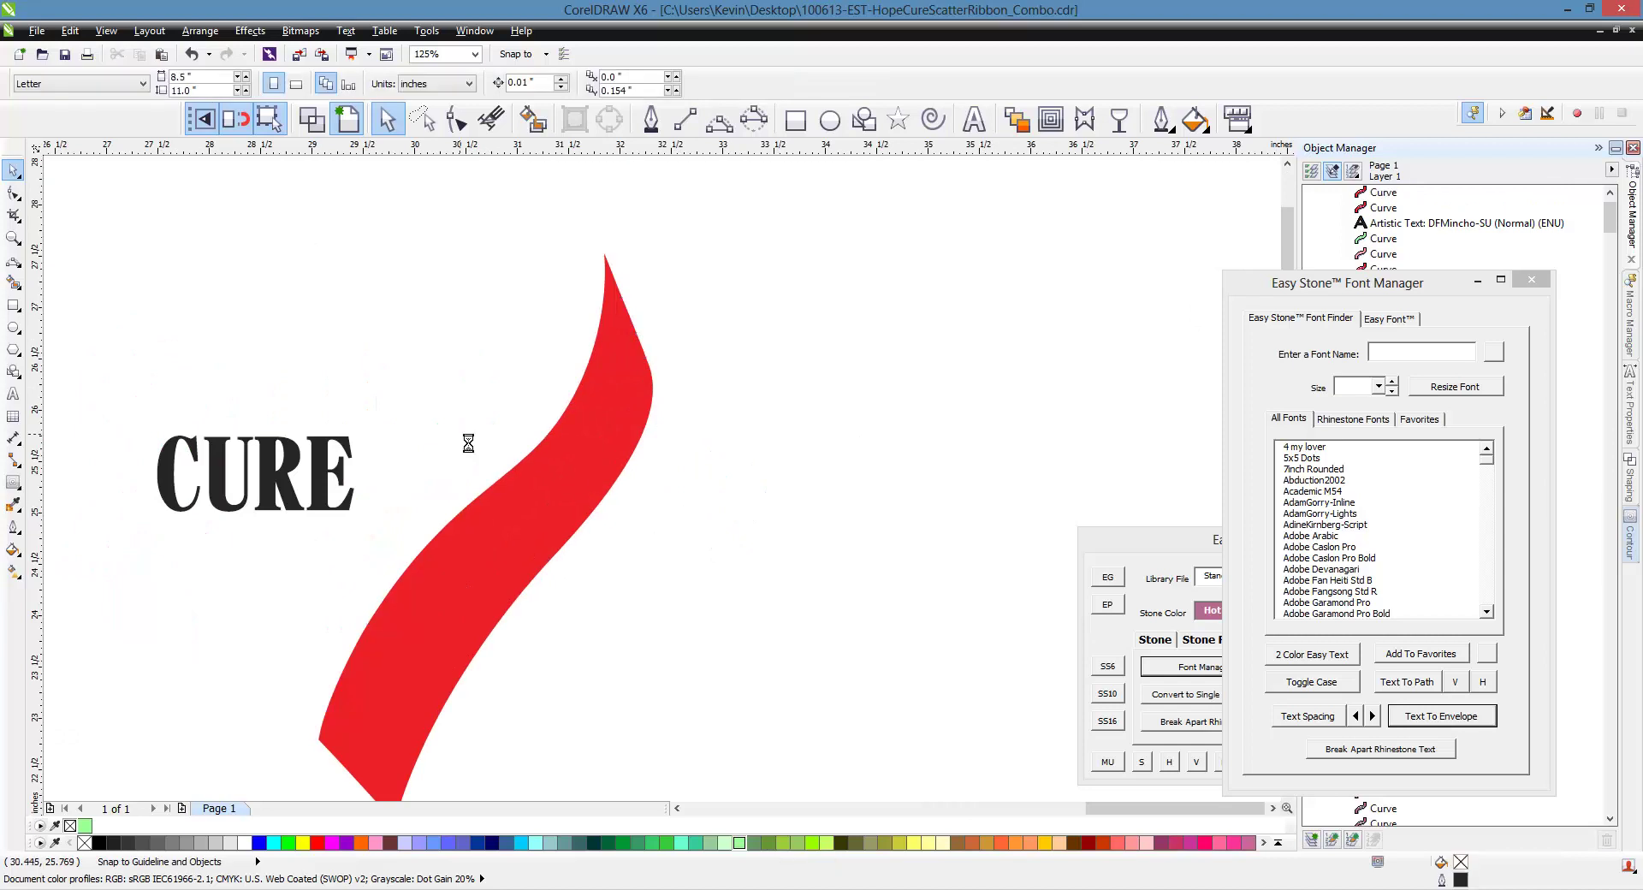
scroll(462, 438, down, 2)
scroll(434, 541, up, 2)
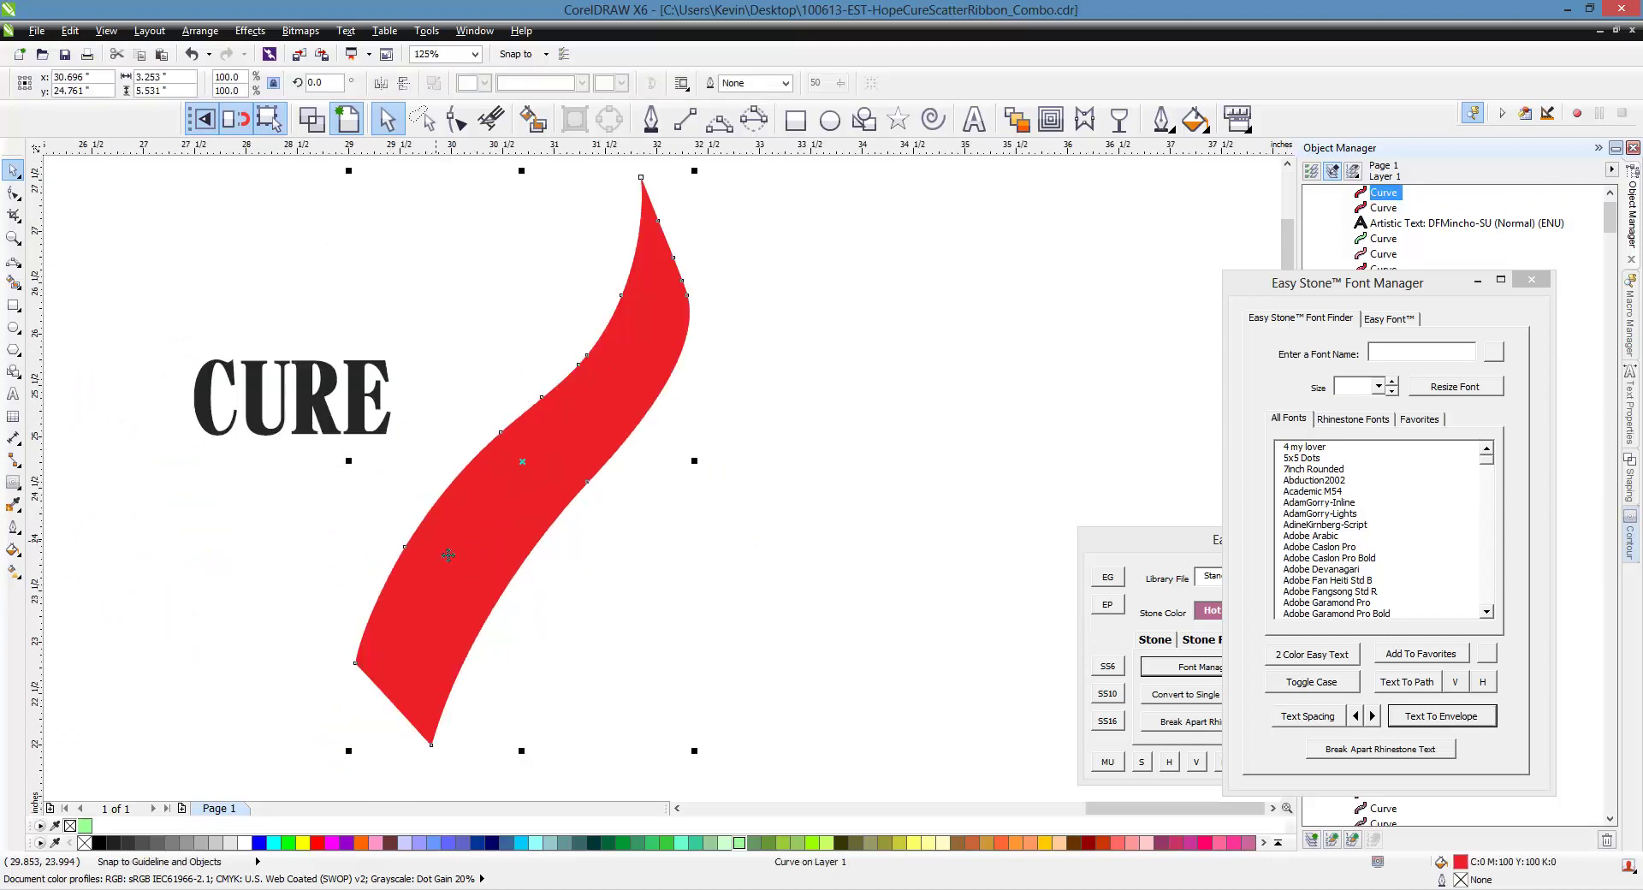
click(739, 843)
click(671, 666)
drag(482, 469, 633, 509)
key(ctrl+z)
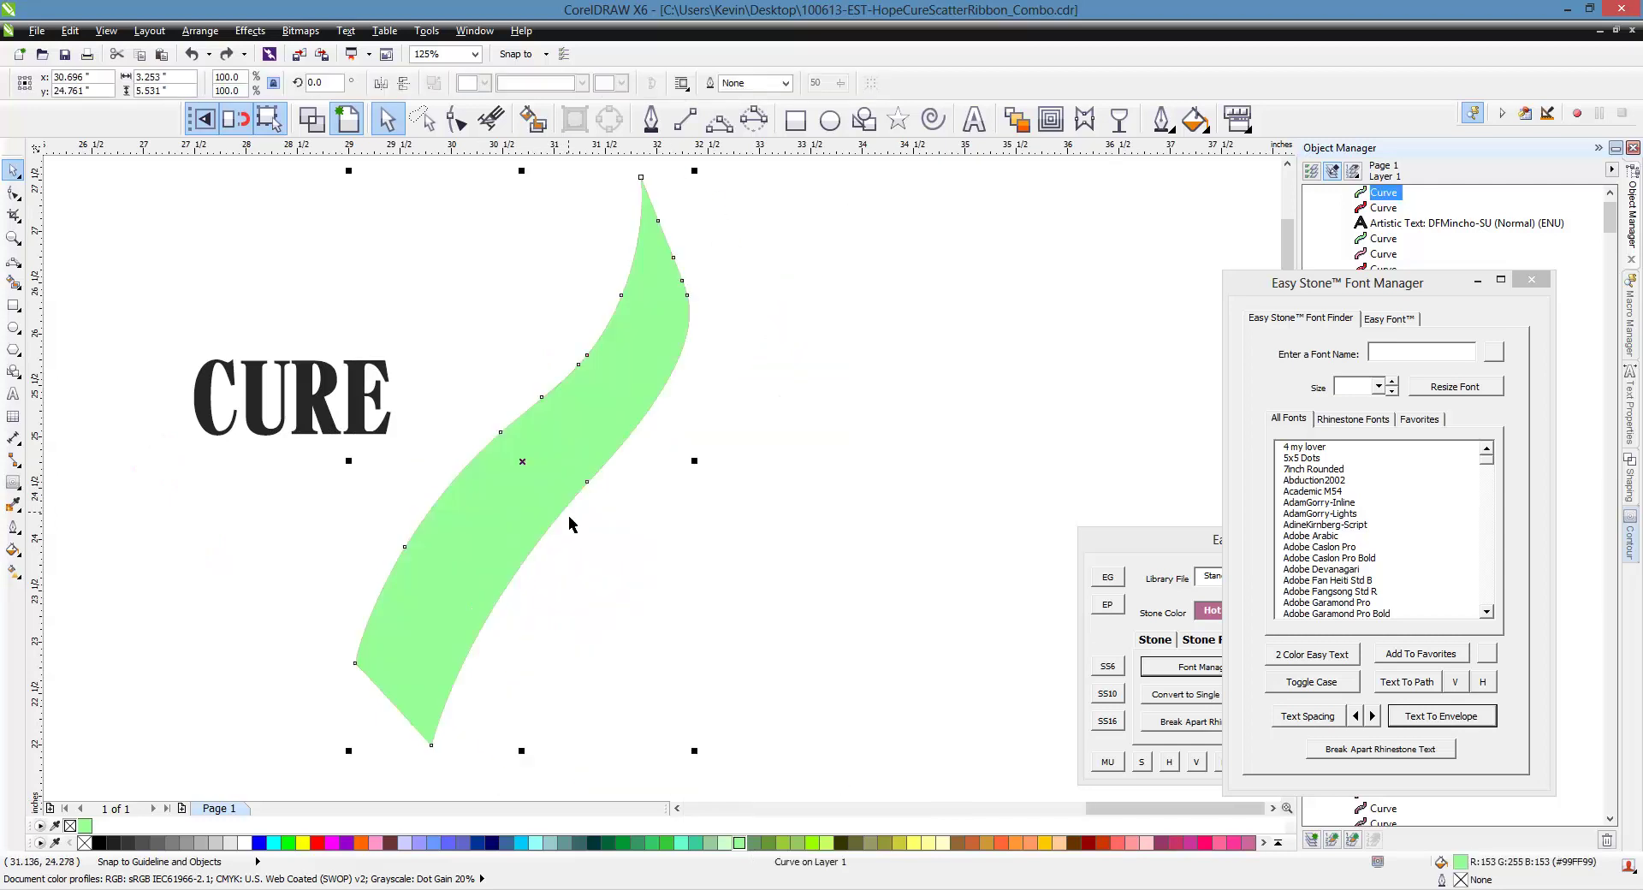
click(690, 554)
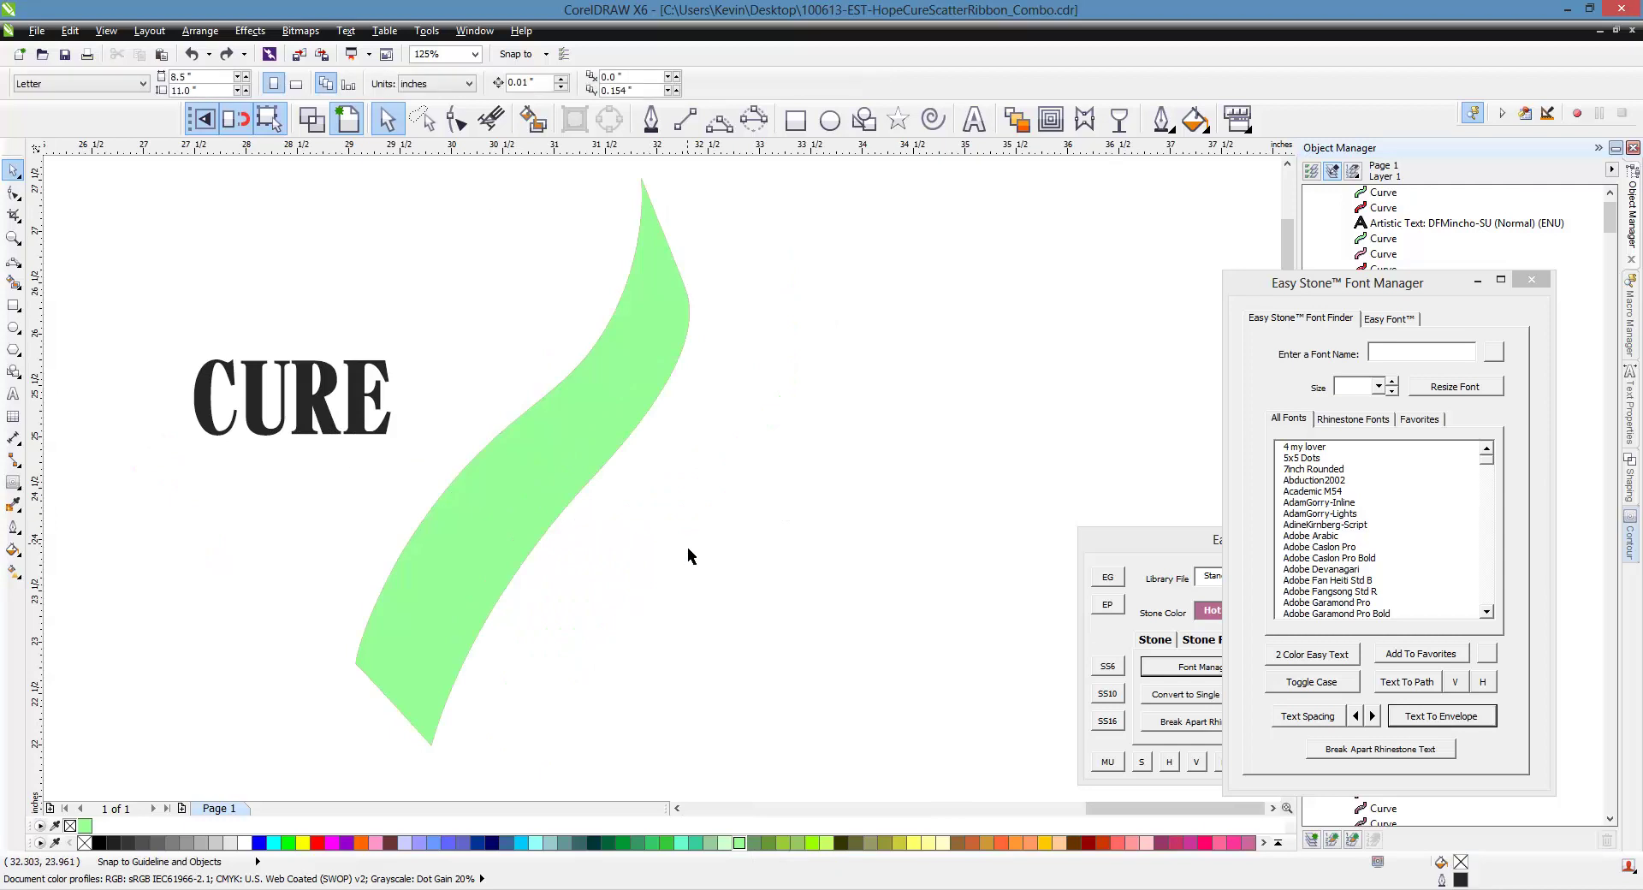
double_click(523, 476)
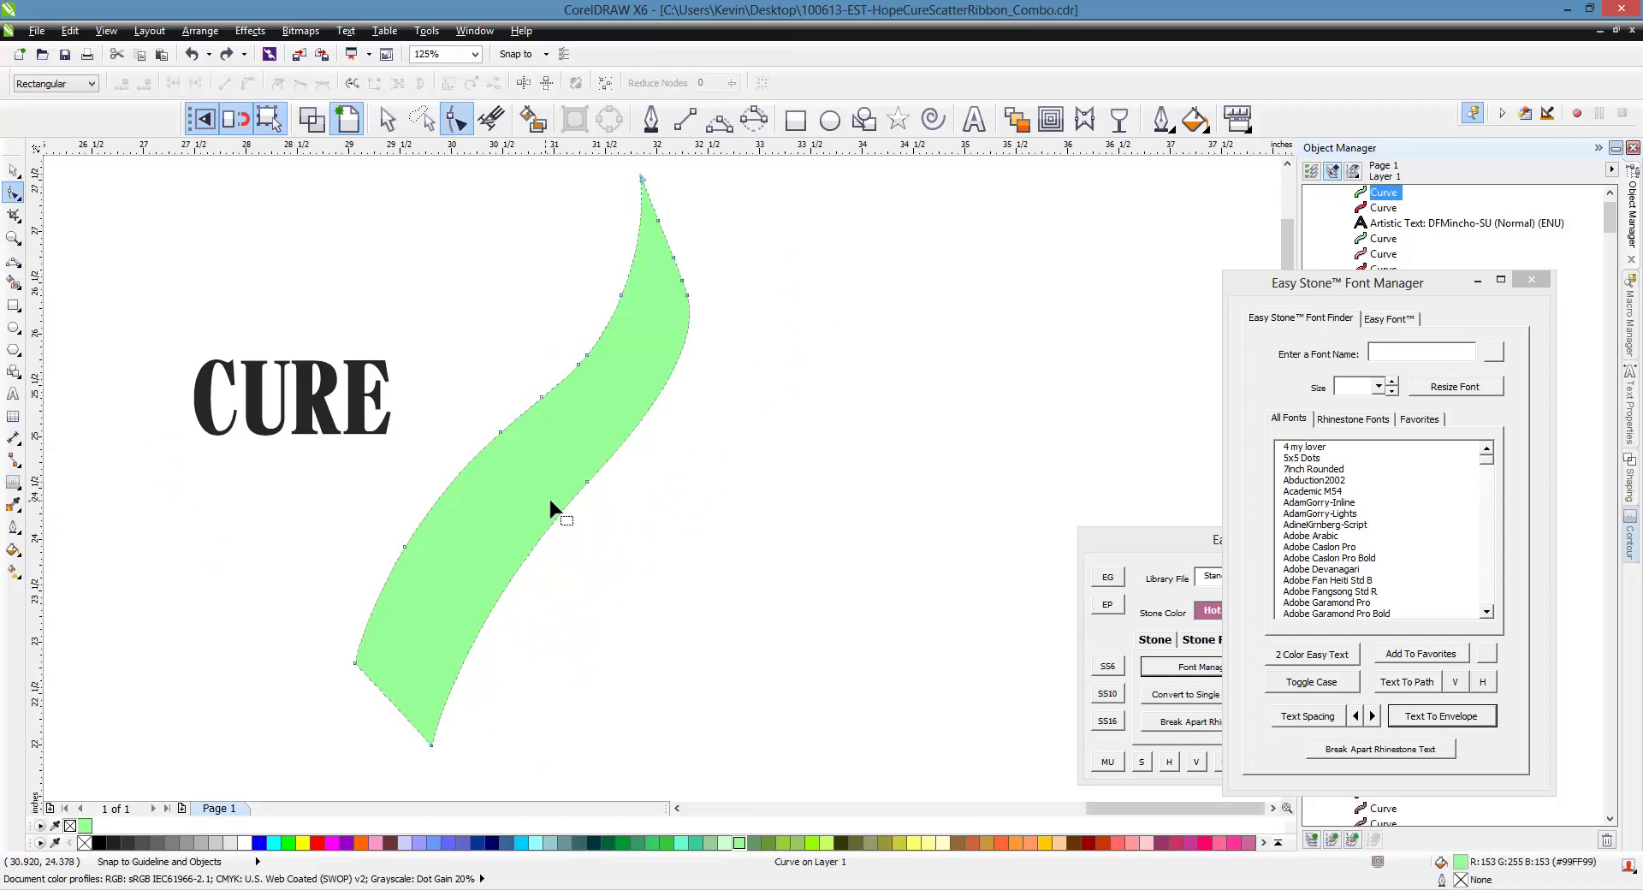
Delete the extra nodes on the green strand's right, left and upper-left edges
scroll(551, 507, up, 2)
key(Delete)
scroll(389, 475, down, 2)
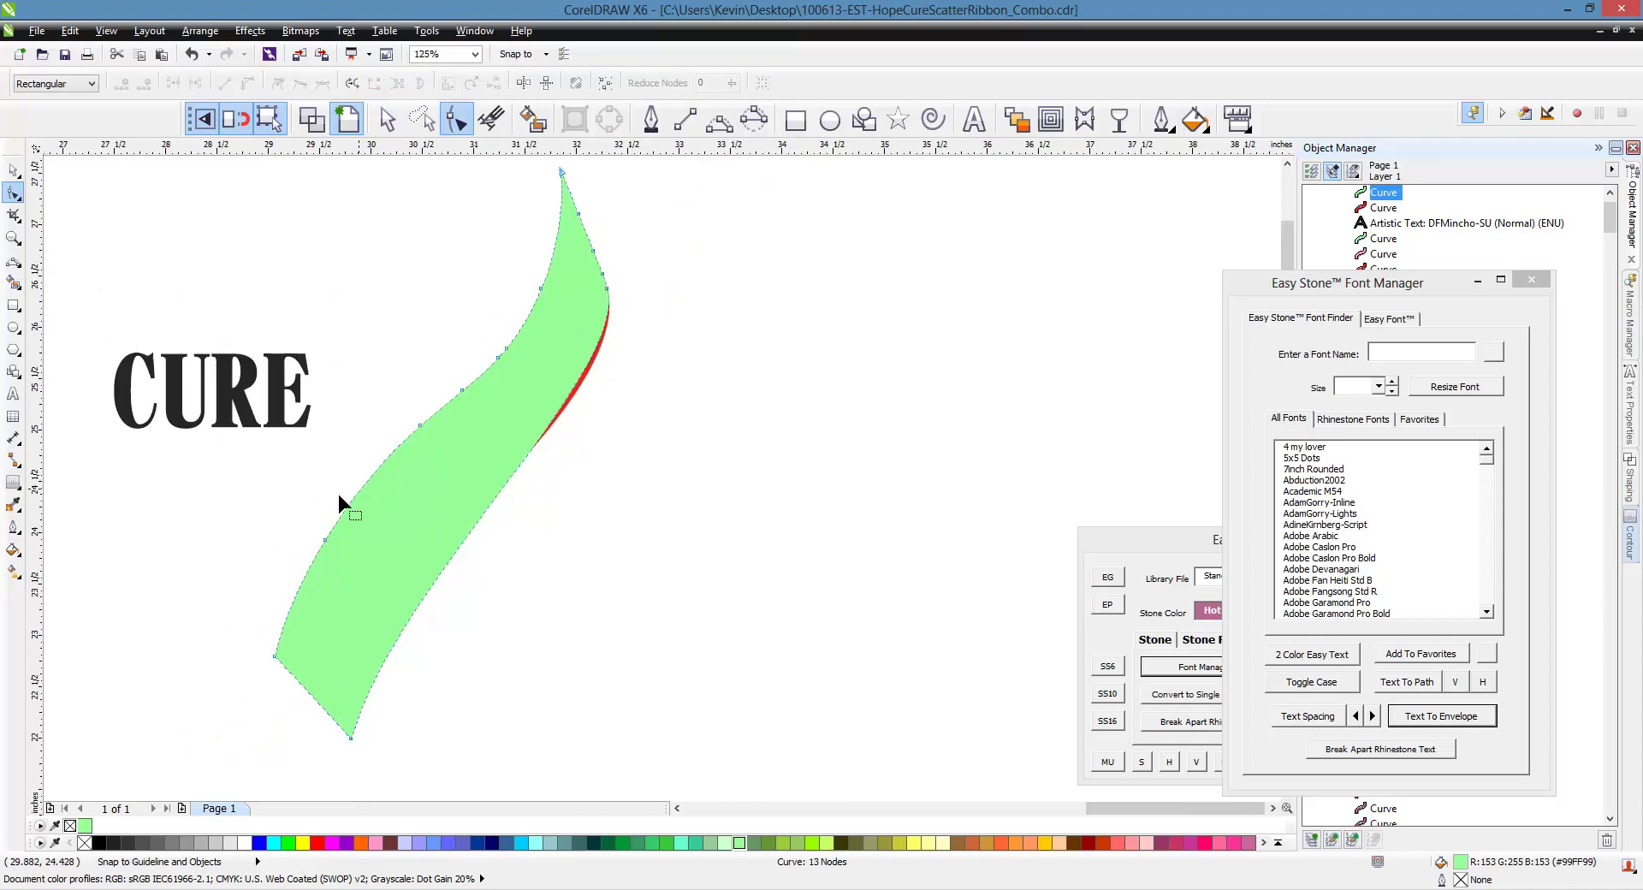
drag(339, 542, 346, 531)
key(Delete)
drag(460, 462, 461, 463)
drag(439, 274, 536, 393)
key(Delete)
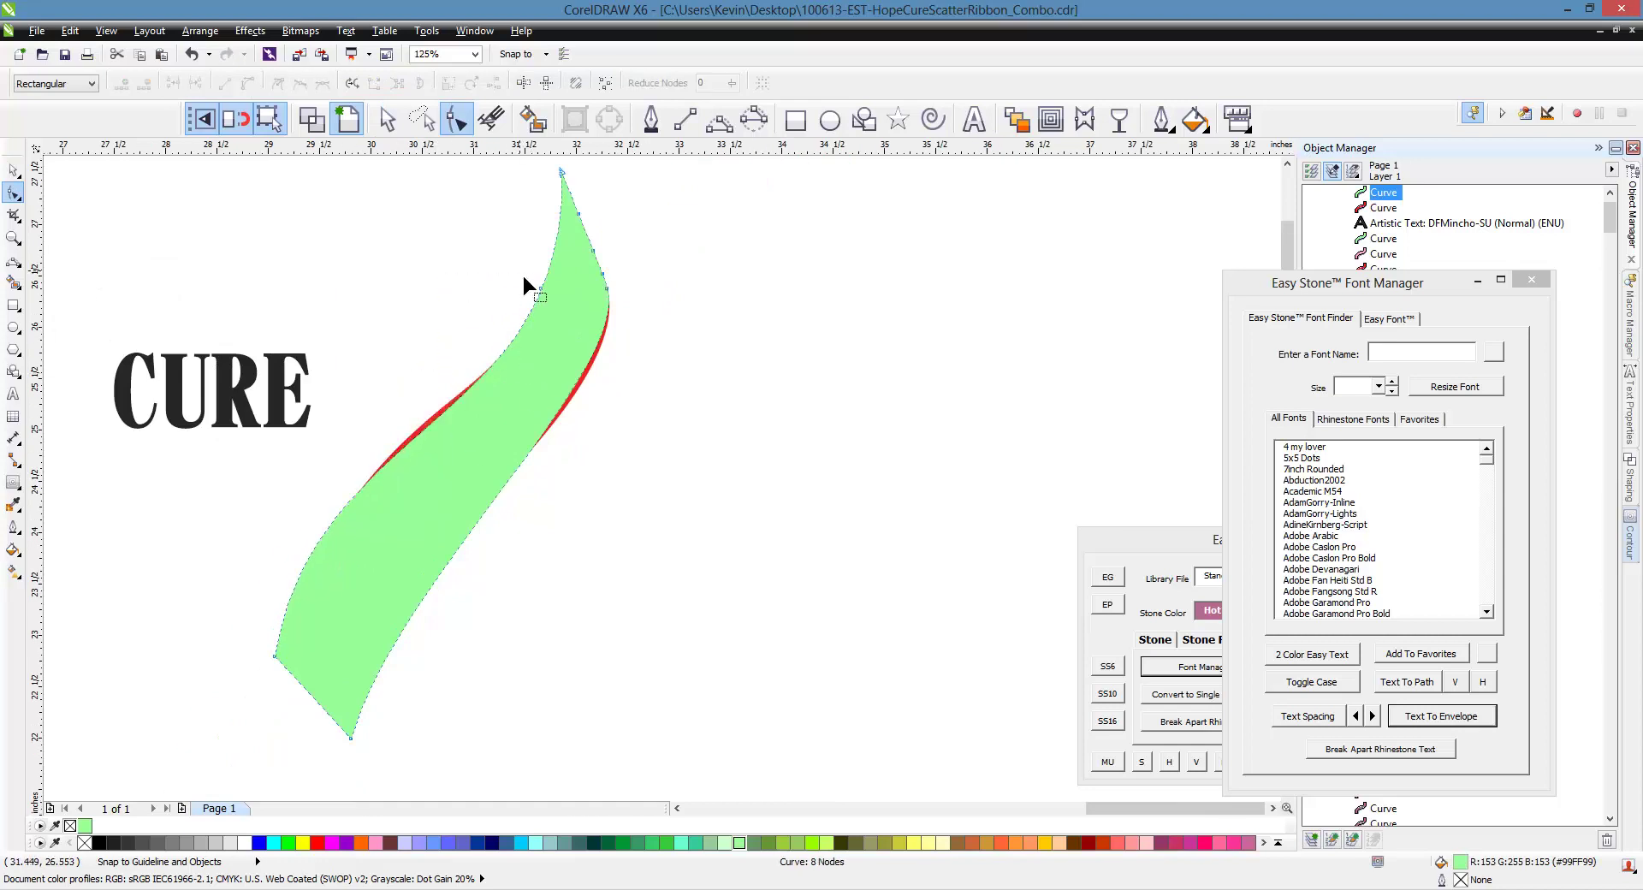
Remove the remaining extra nodes near the top, leaving four nodes
click(541, 288)
key(Delete)
scroll(611, 240, up, 1)
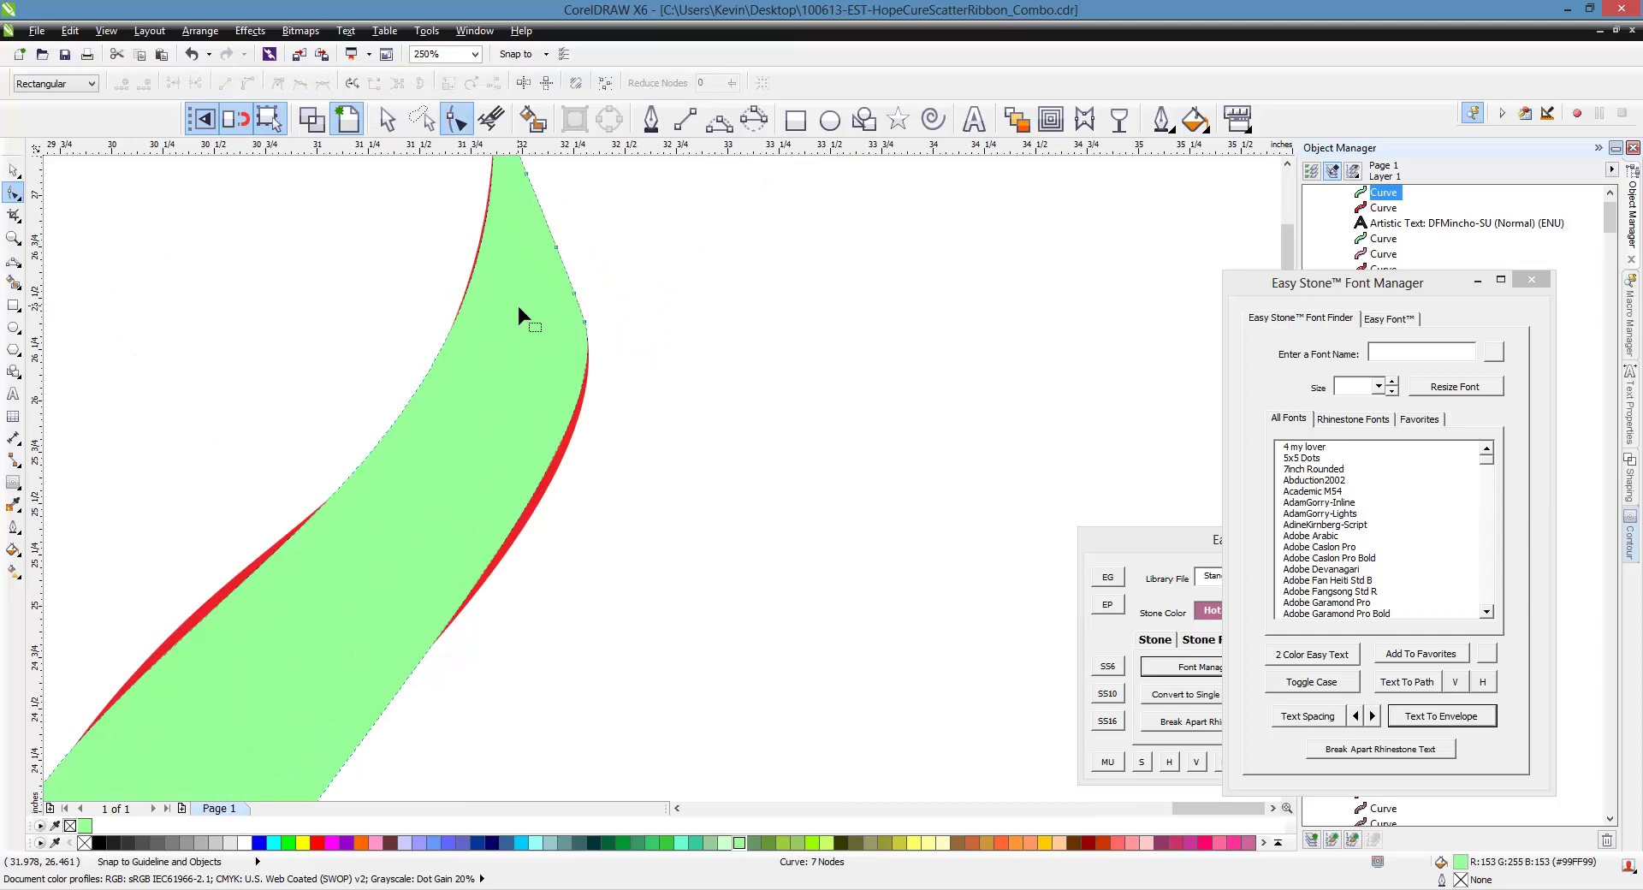
scroll(516, 386, down, 1)
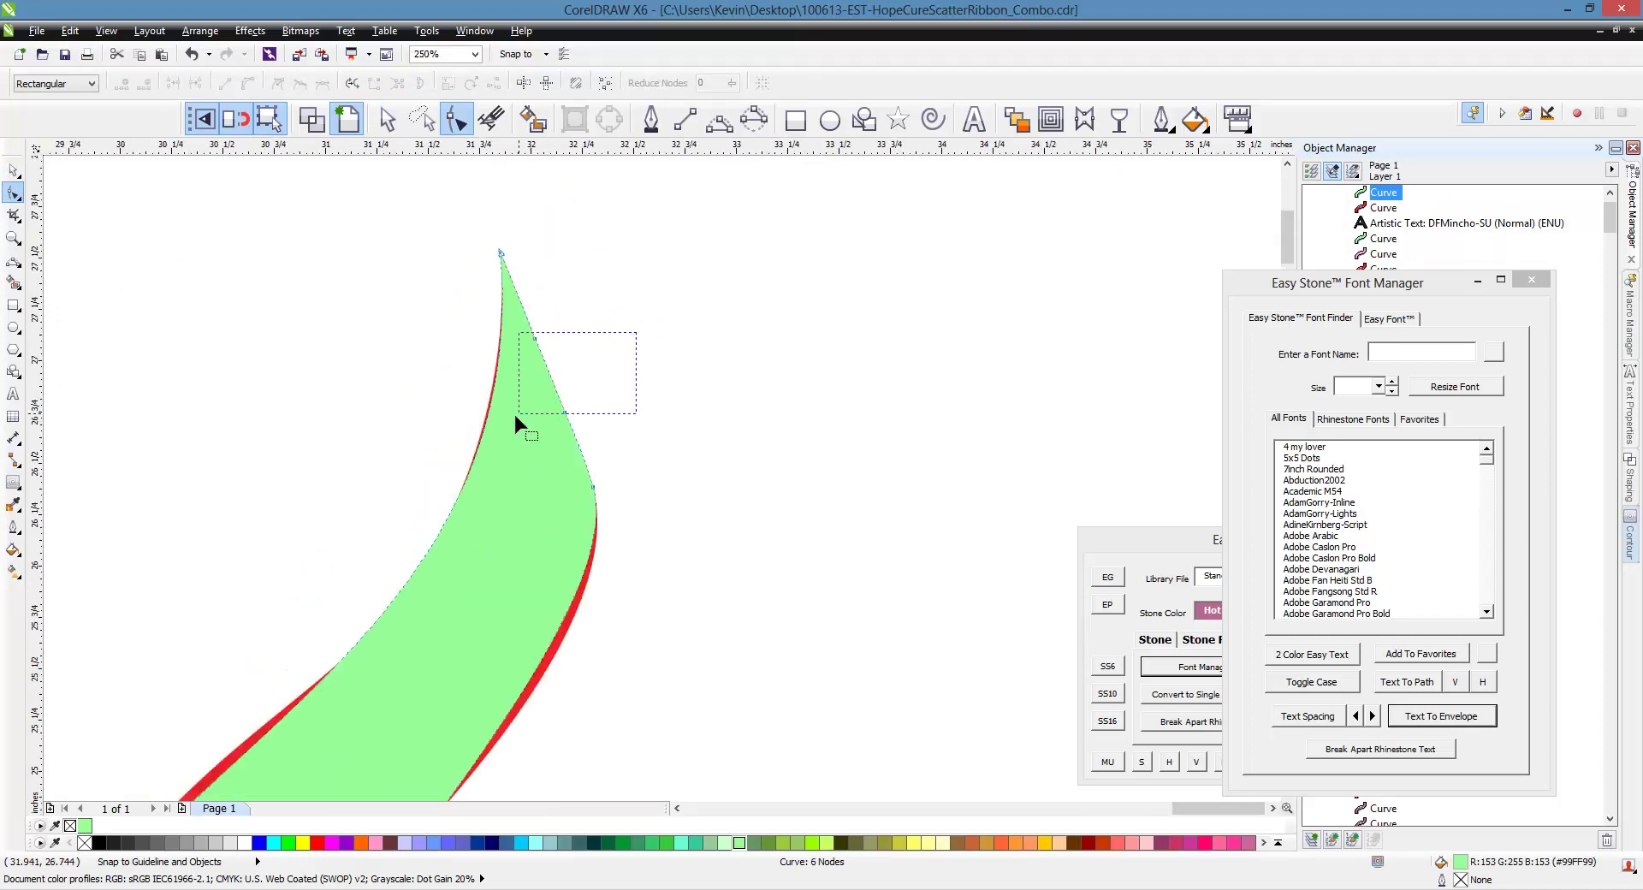
drag(516, 417, 518, 414)
key(Delete)
scroll(587, 356, down, 2)
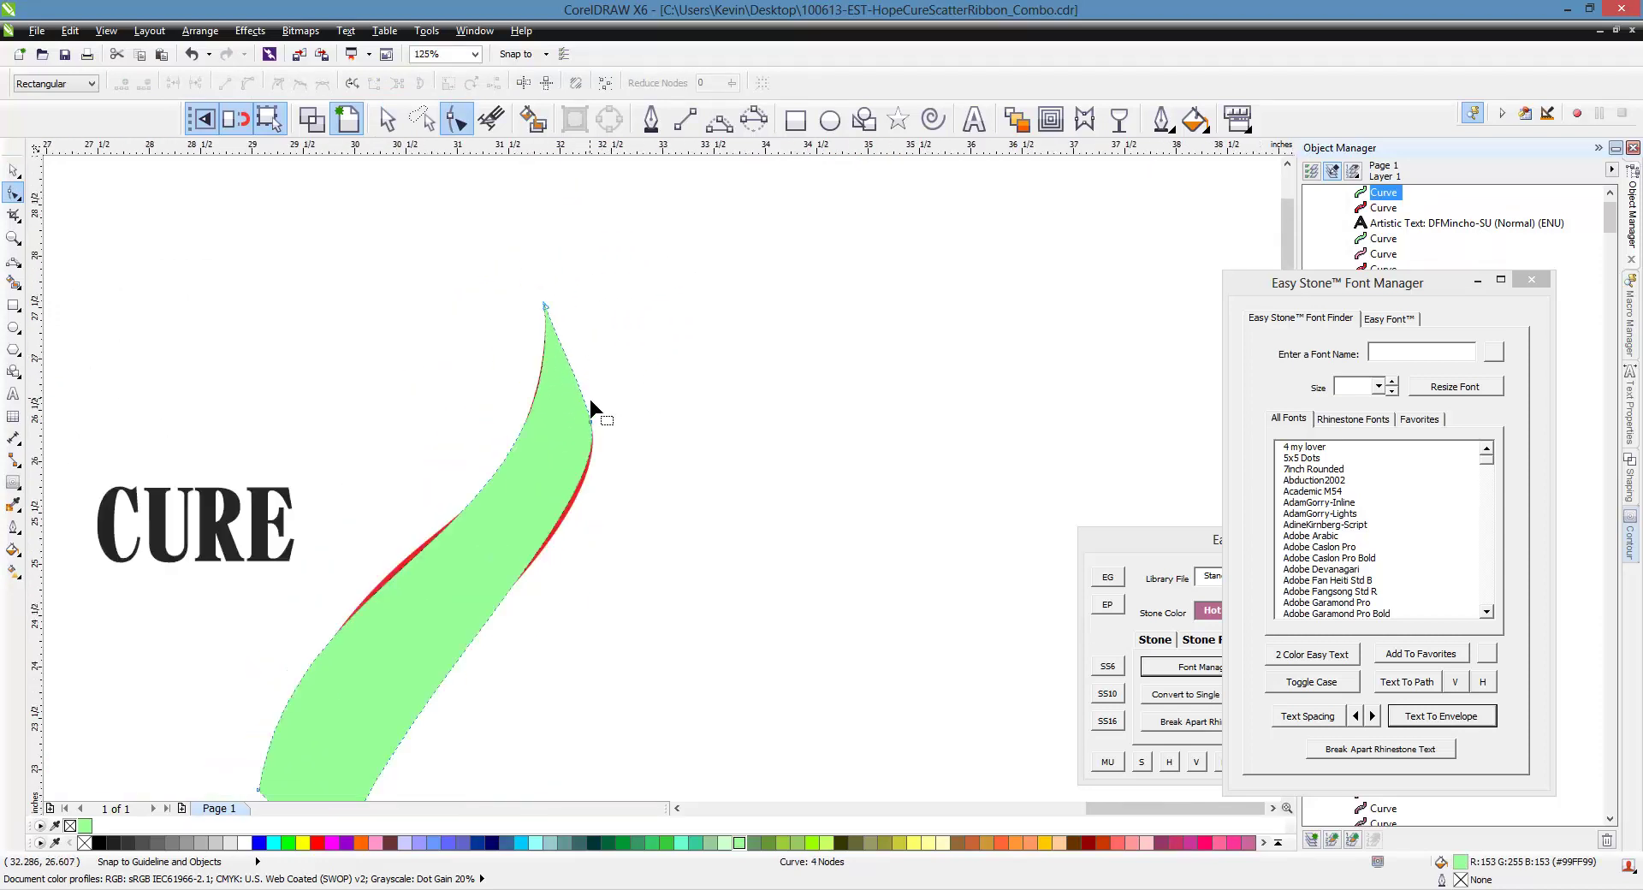
scroll(589, 396, down, 1)
scroll(567, 443, up, 1)
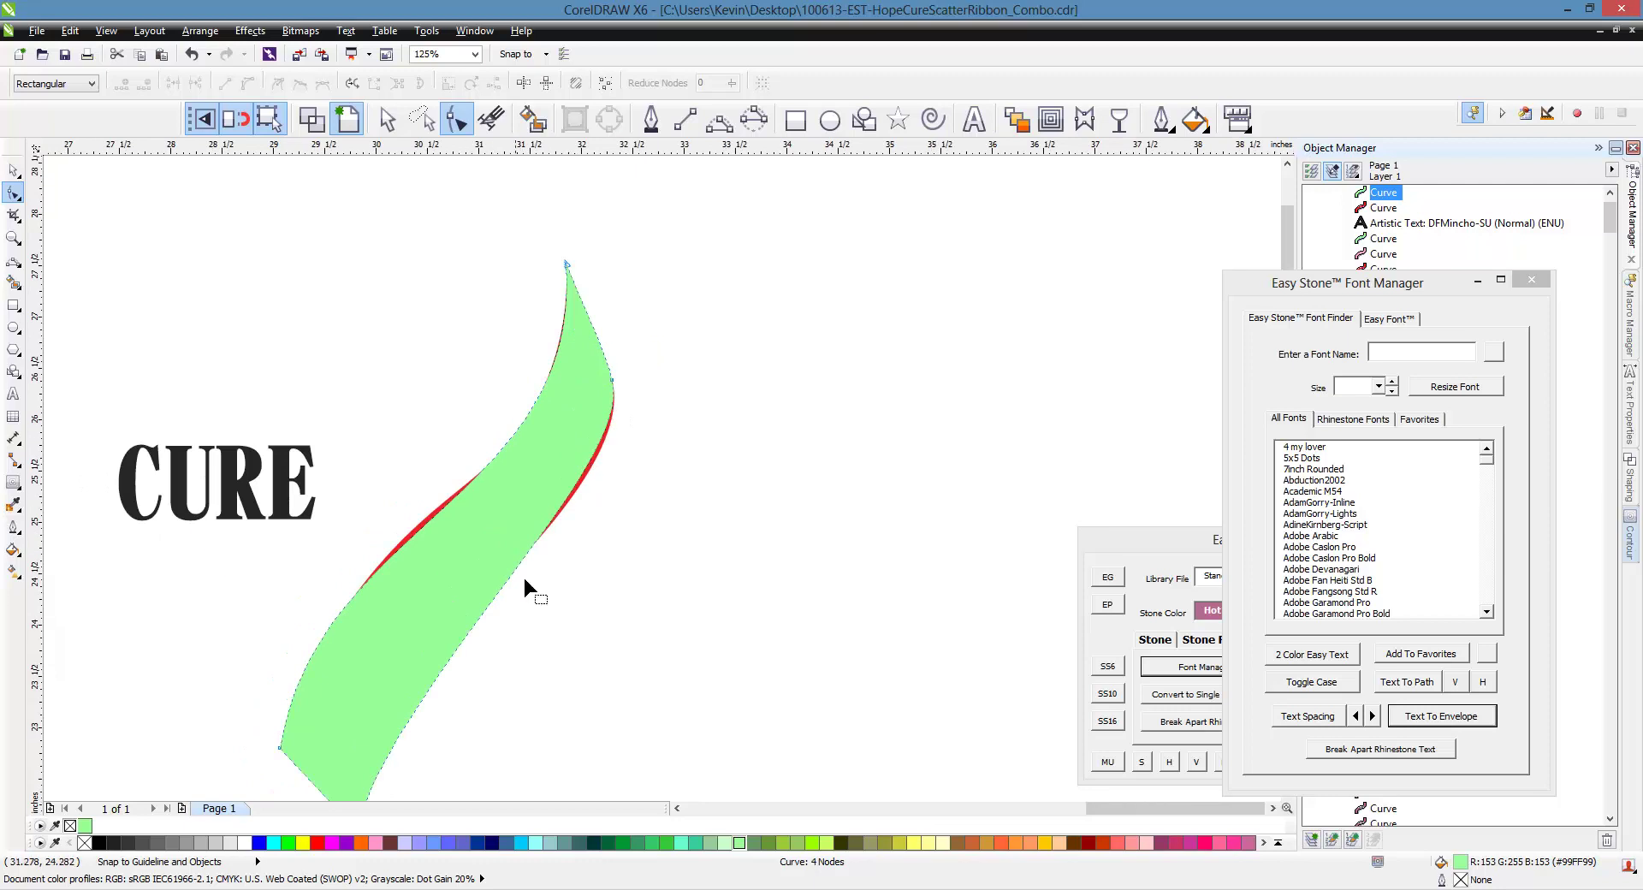
Switch to wireframe view to see the shapes as outlines
click(312, 119)
scroll(423, 224, down, 2)
scroll(485, 404, up, 2)
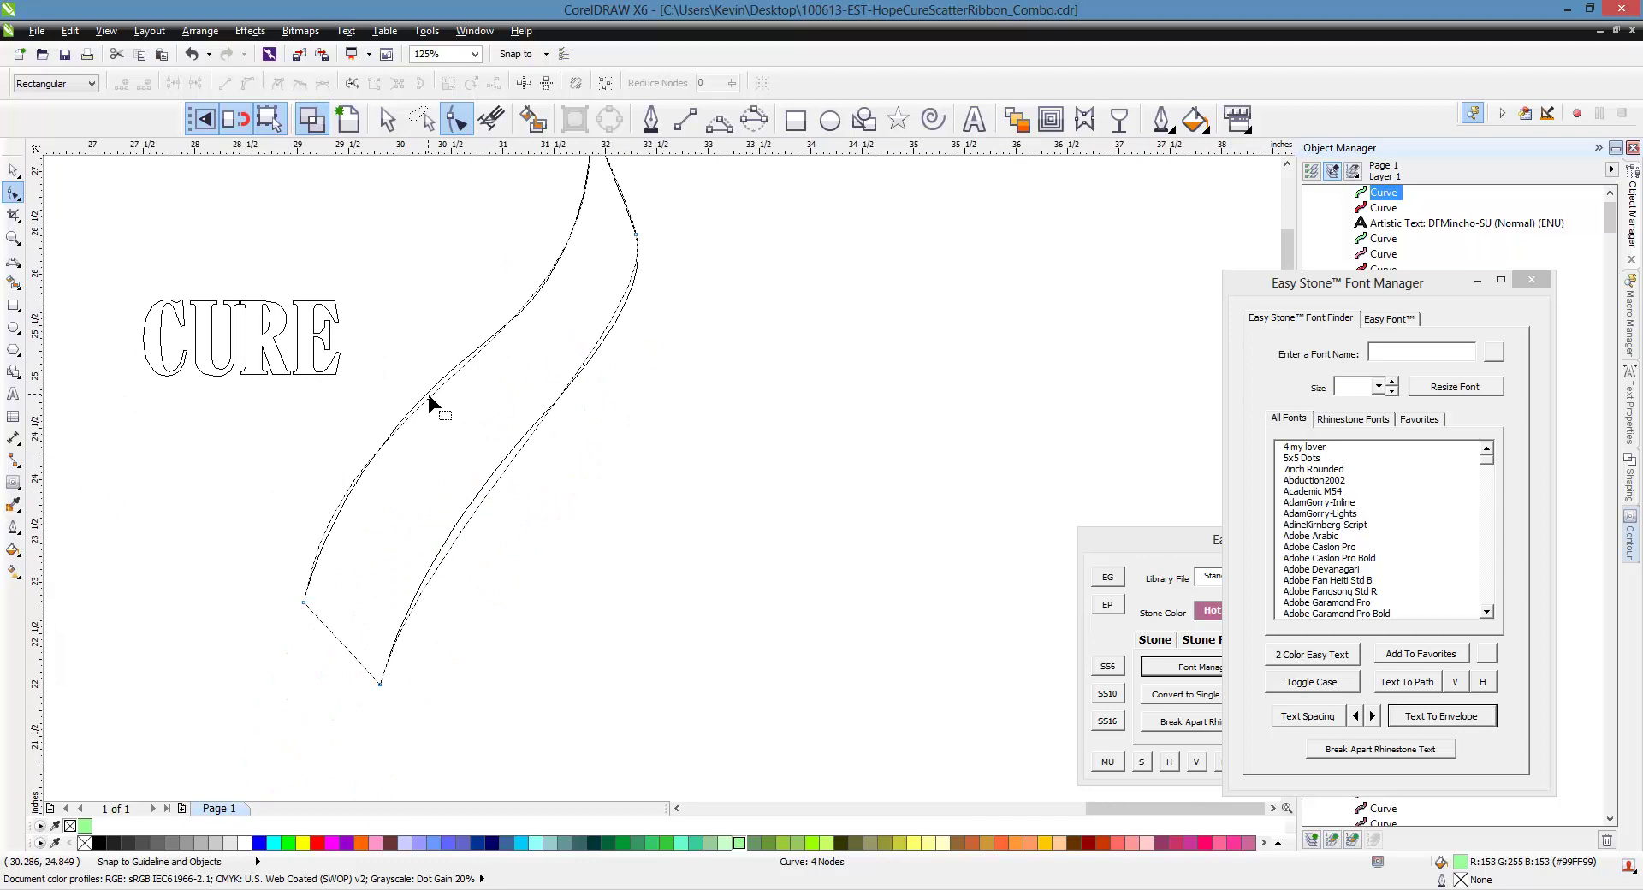
Drag the bottom node's handles to curve the ribbon's right and lower edges
click(379, 686)
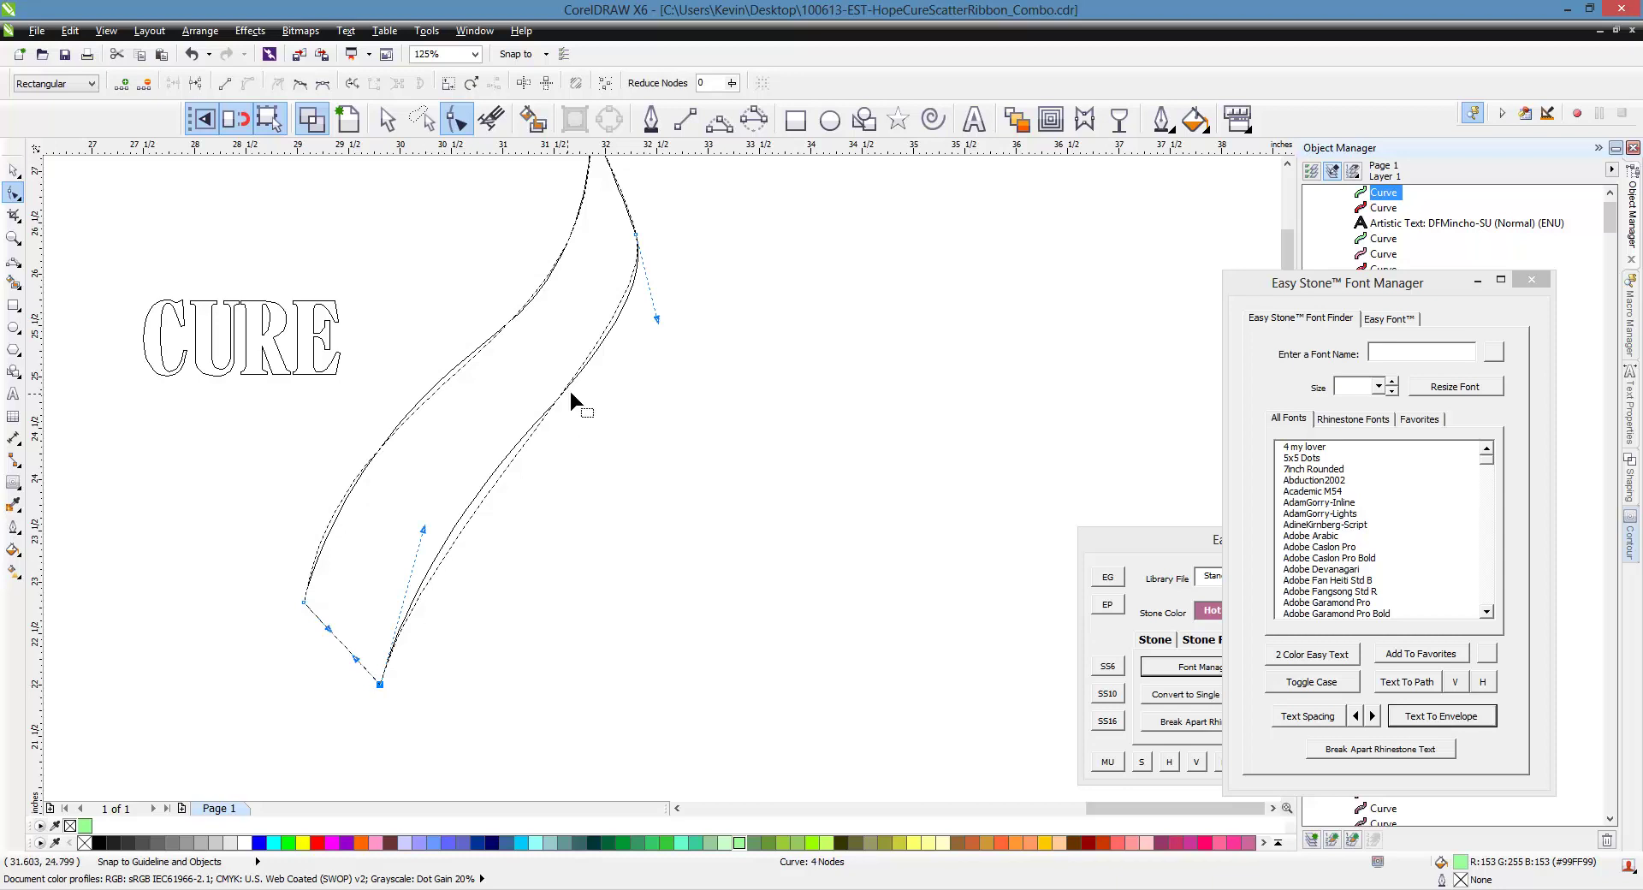
scroll(641, 247, up, 2)
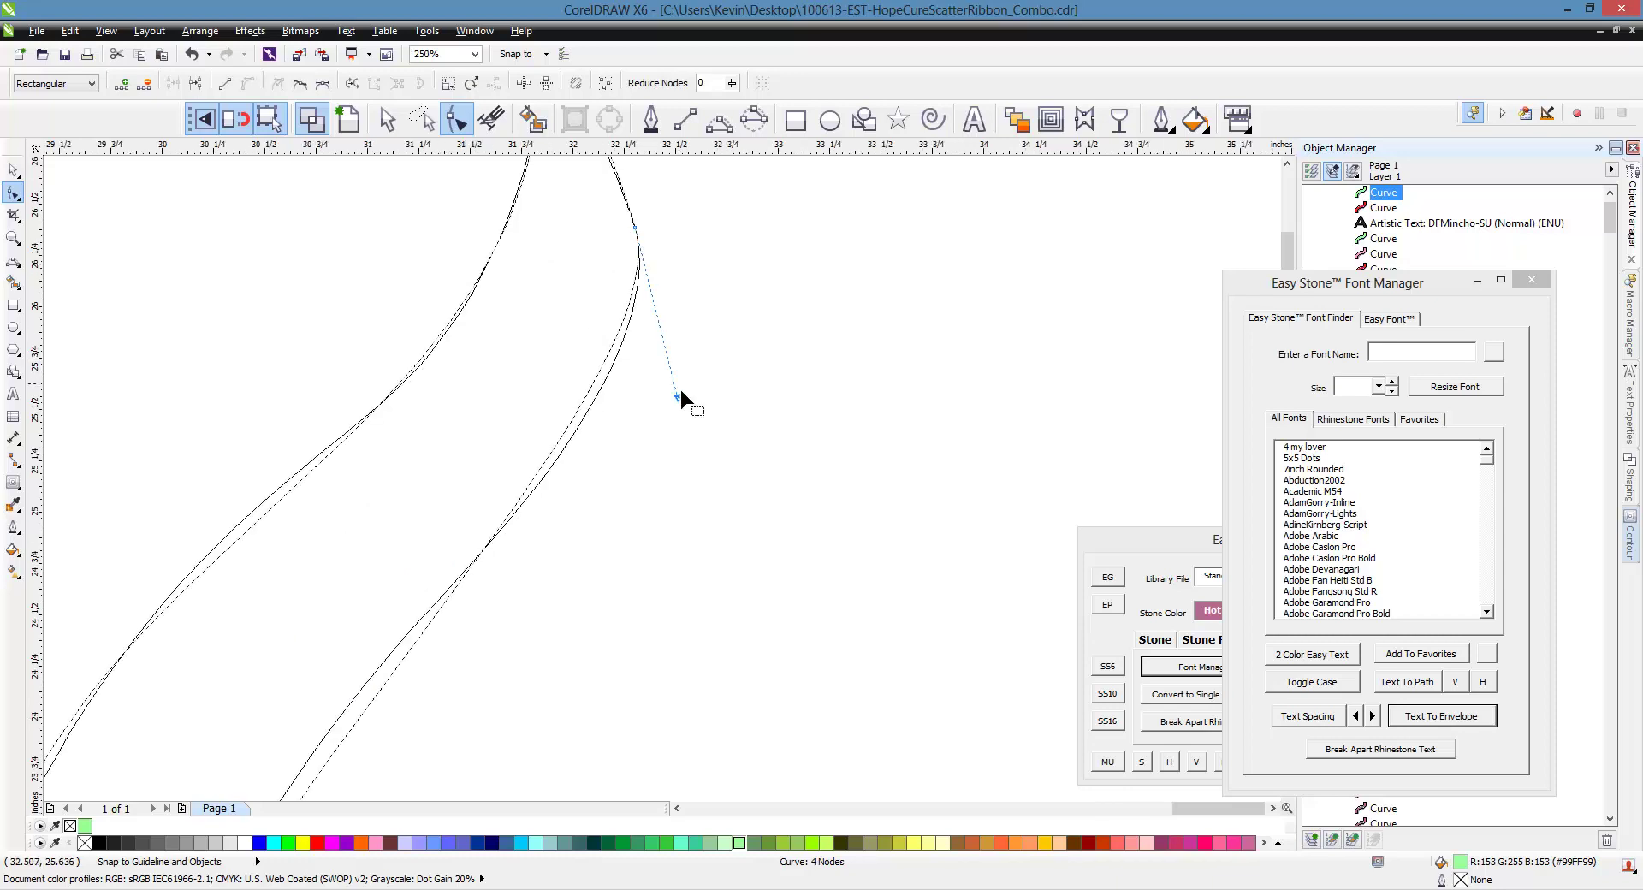
drag(680, 397, 697, 419)
scroll(667, 334, down, 2)
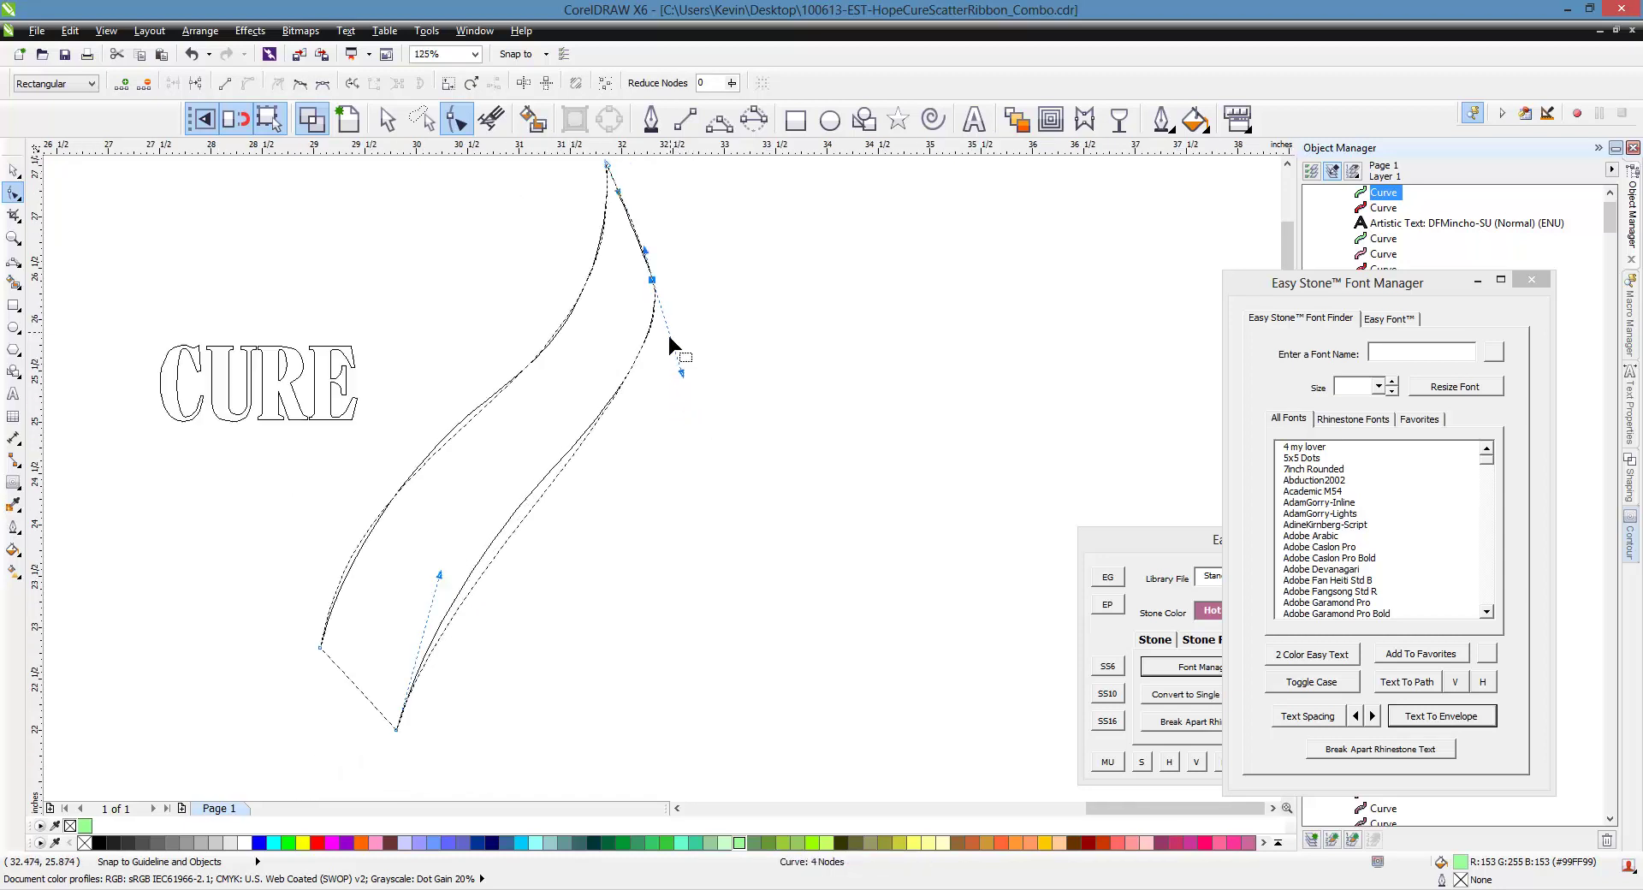
scroll(599, 455, up, 1)
scroll(533, 512, down, 1)
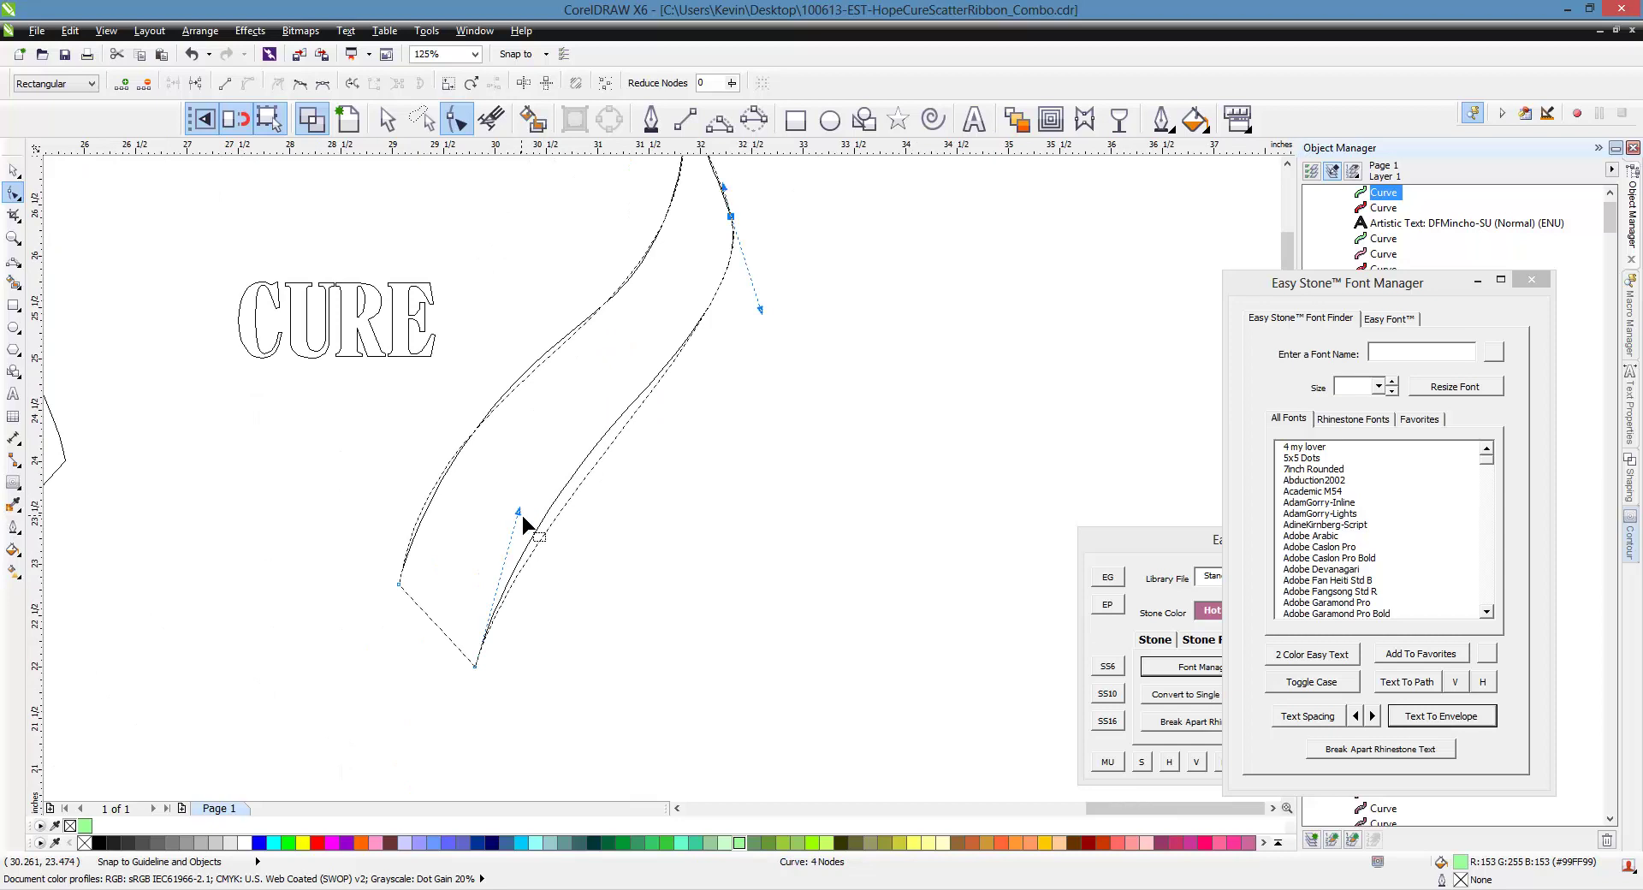
drag(519, 512, 537, 446)
scroll(786, 342, up, 1)
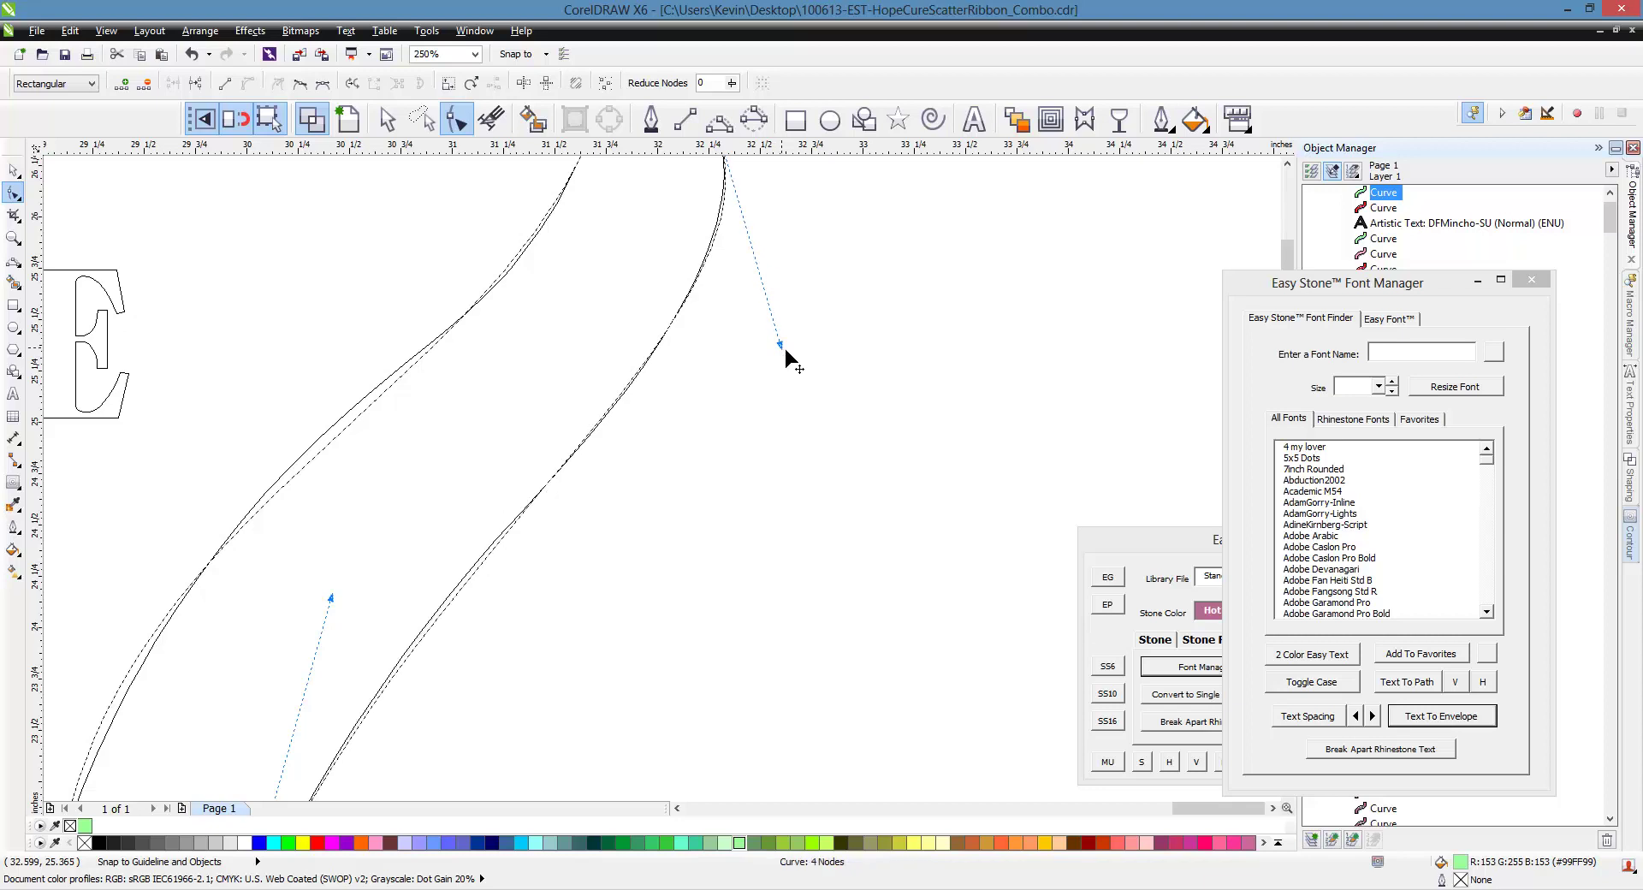
scroll(784, 346, down, 1)
scroll(782, 320, up, 1)
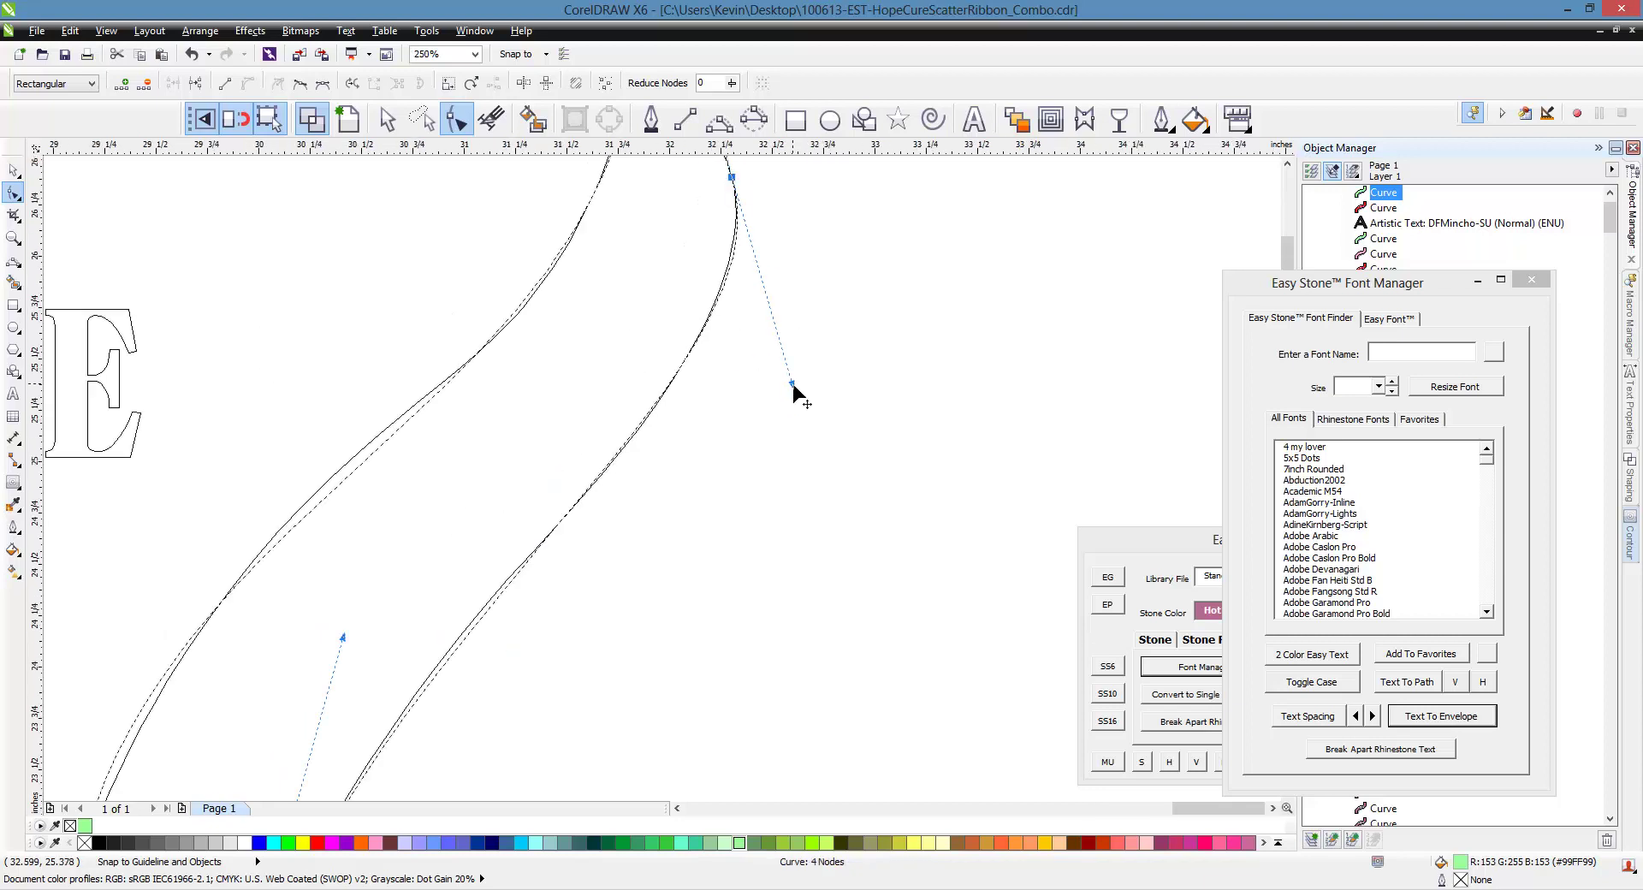
Adjust the top node's handles to smooth the curve toward the pointed tip
drag(789, 385, 794, 370)
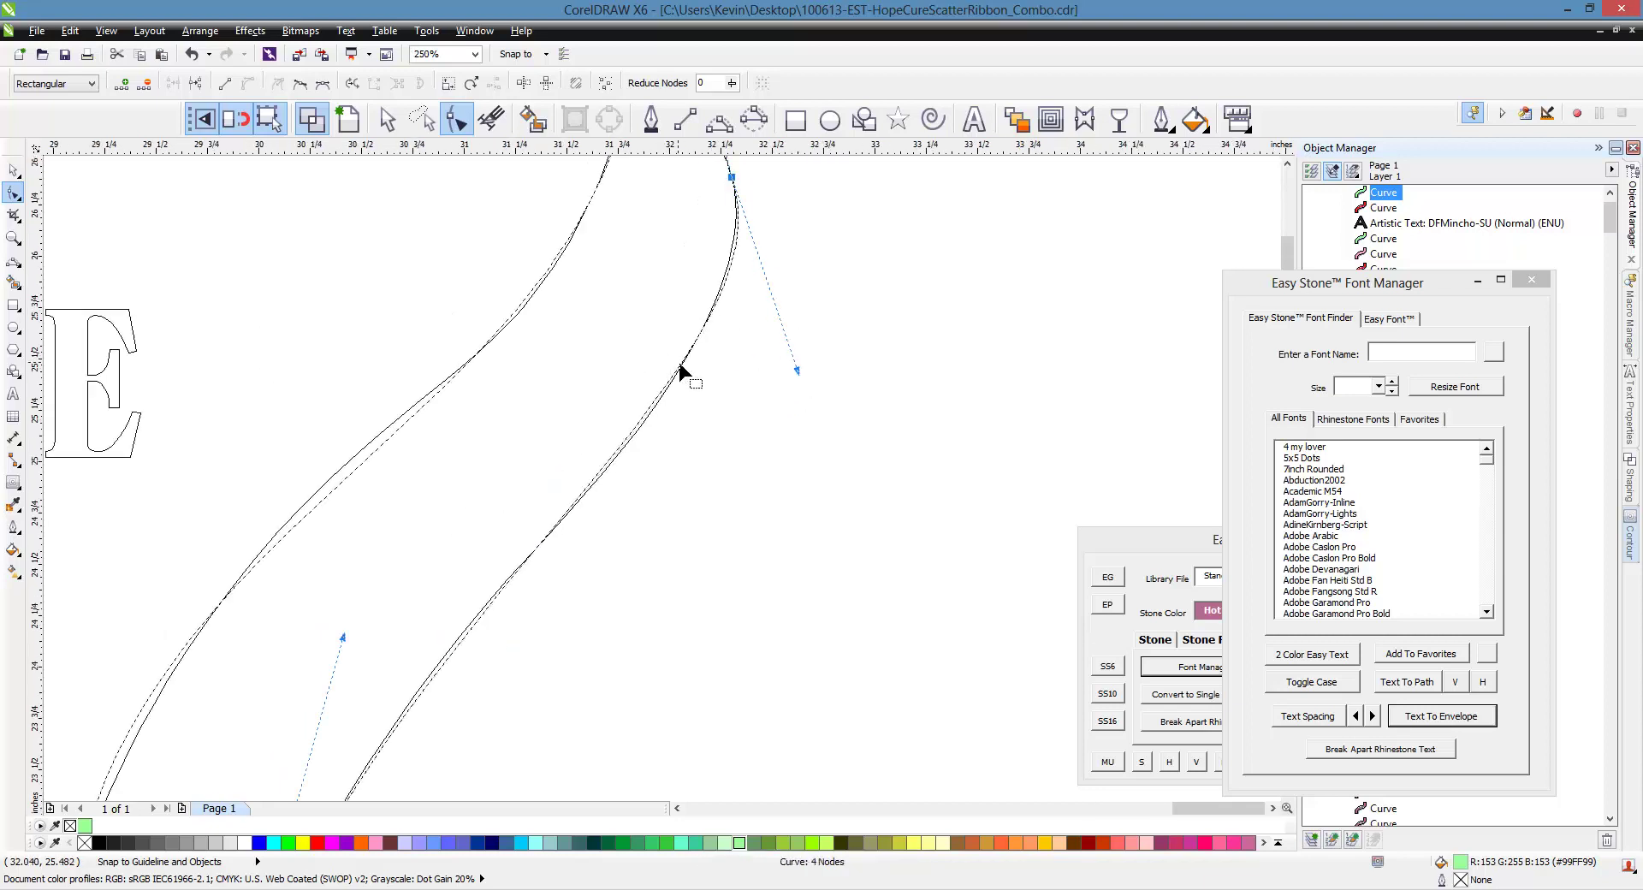
scroll(769, 366, up, 1)
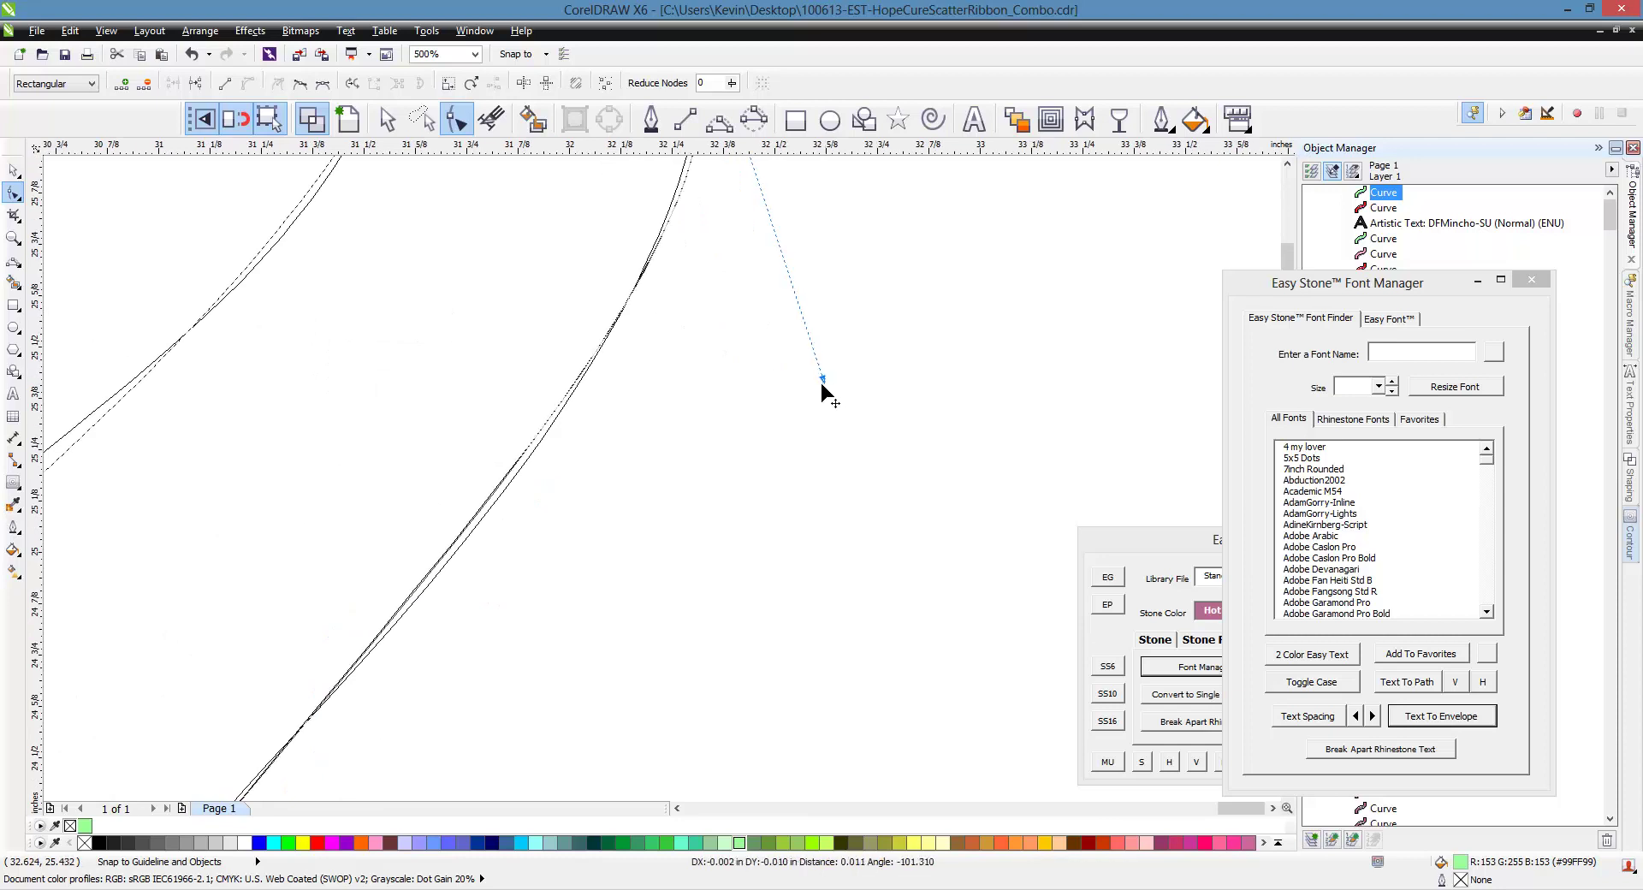
scroll(813, 387, down, 1)
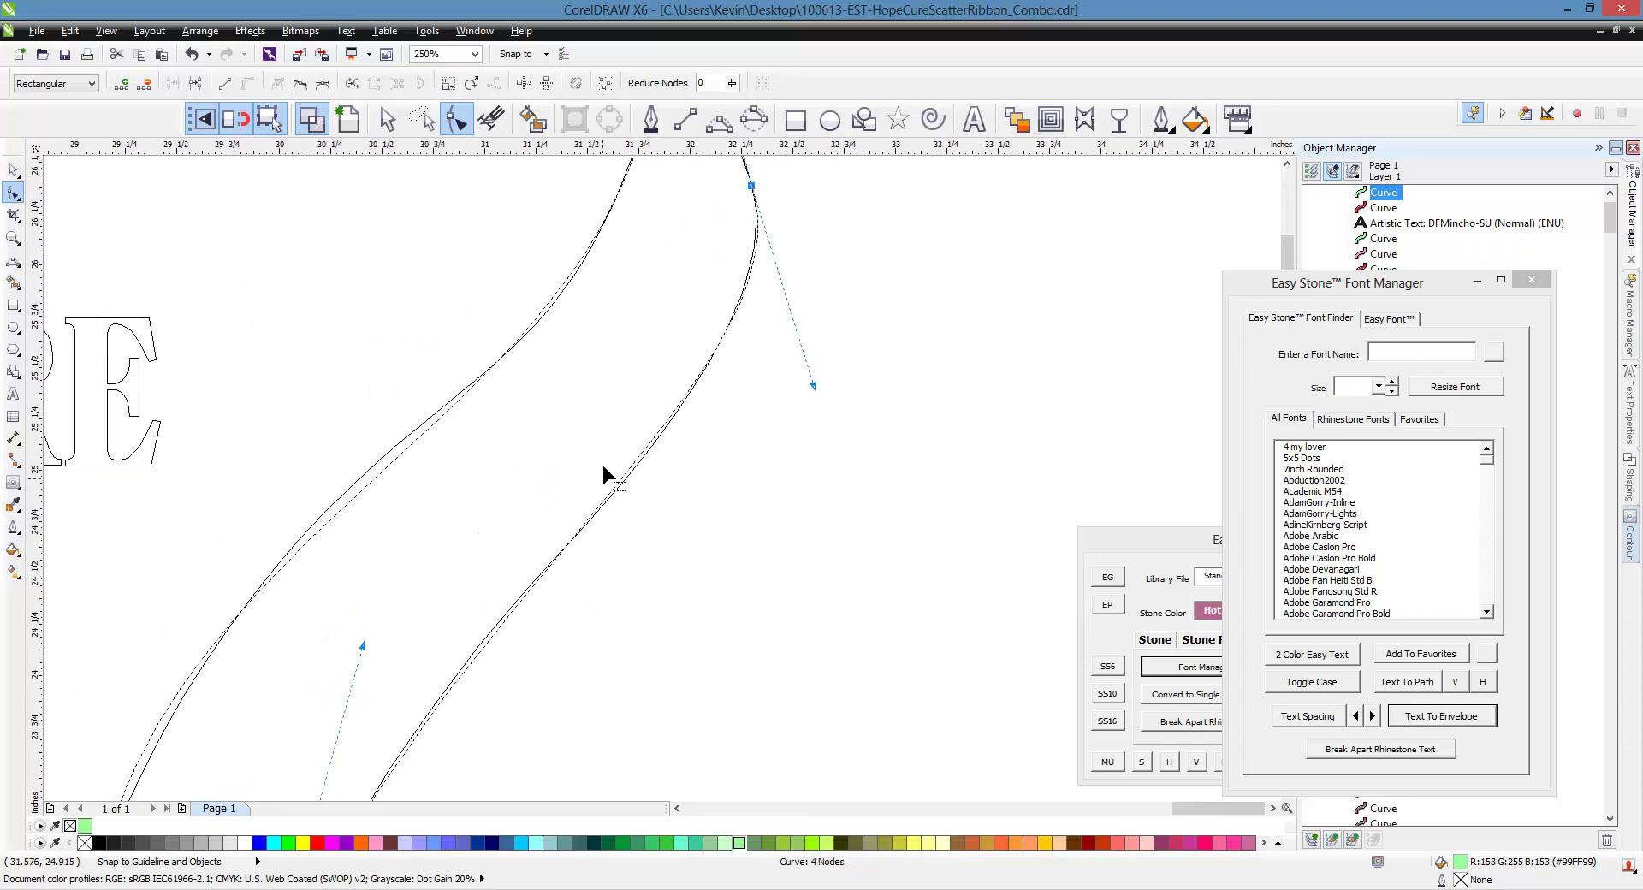
scroll(602, 469, down, 1)
scroll(501, 539, up, 1)
drag(492, 525, 492, 525)
scroll(492, 526, down, 1)
scroll(681, 377, up, 1)
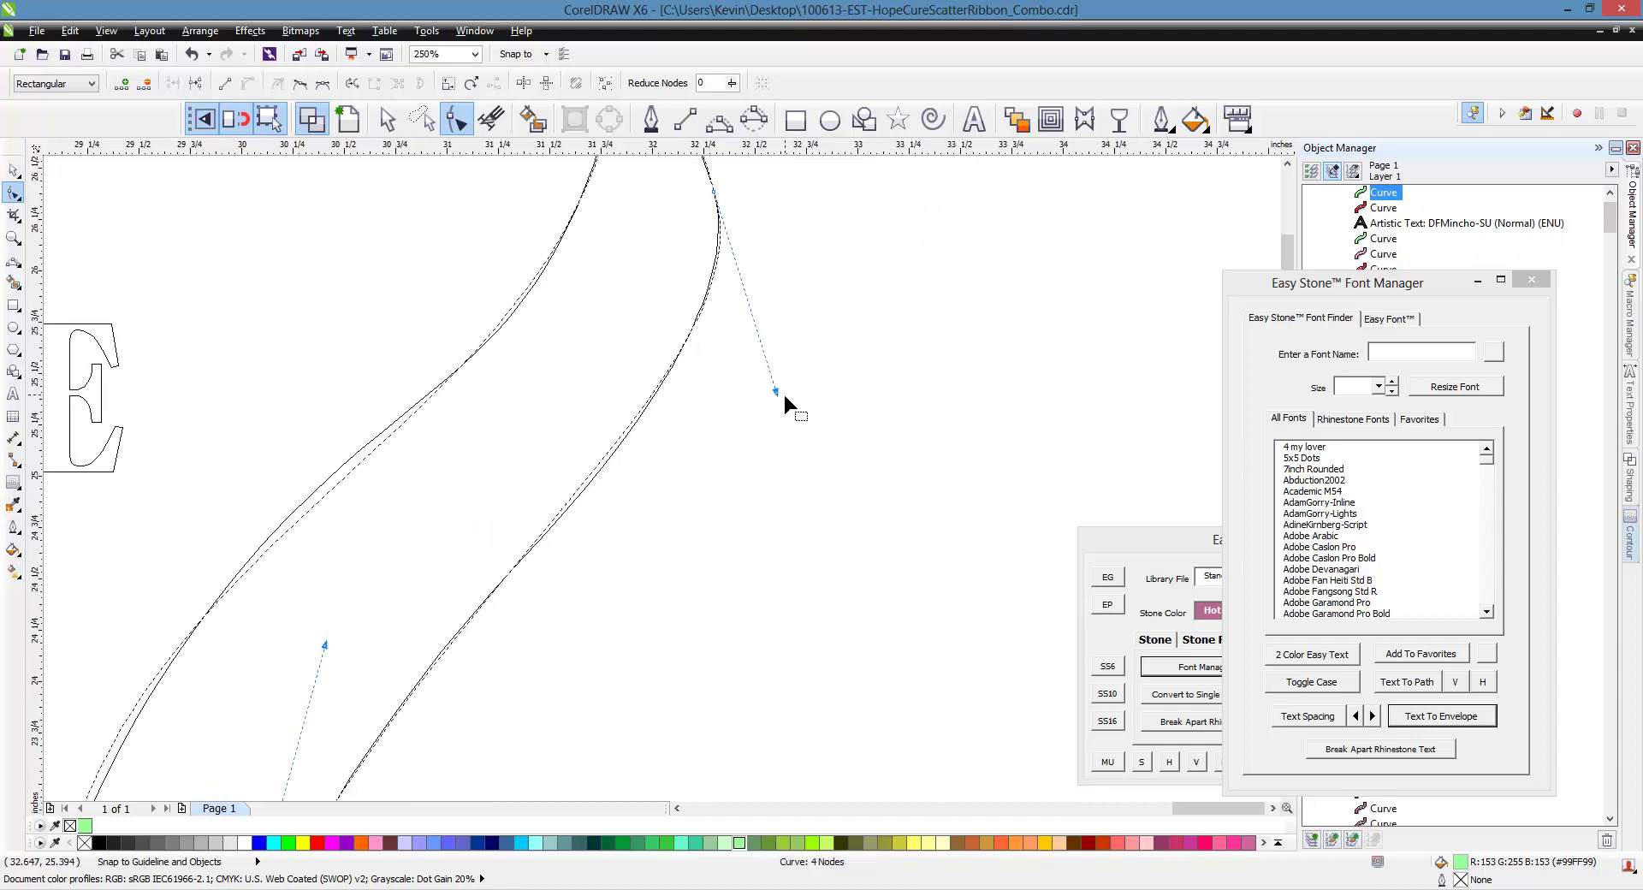
drag(776, 394, 780, 401)
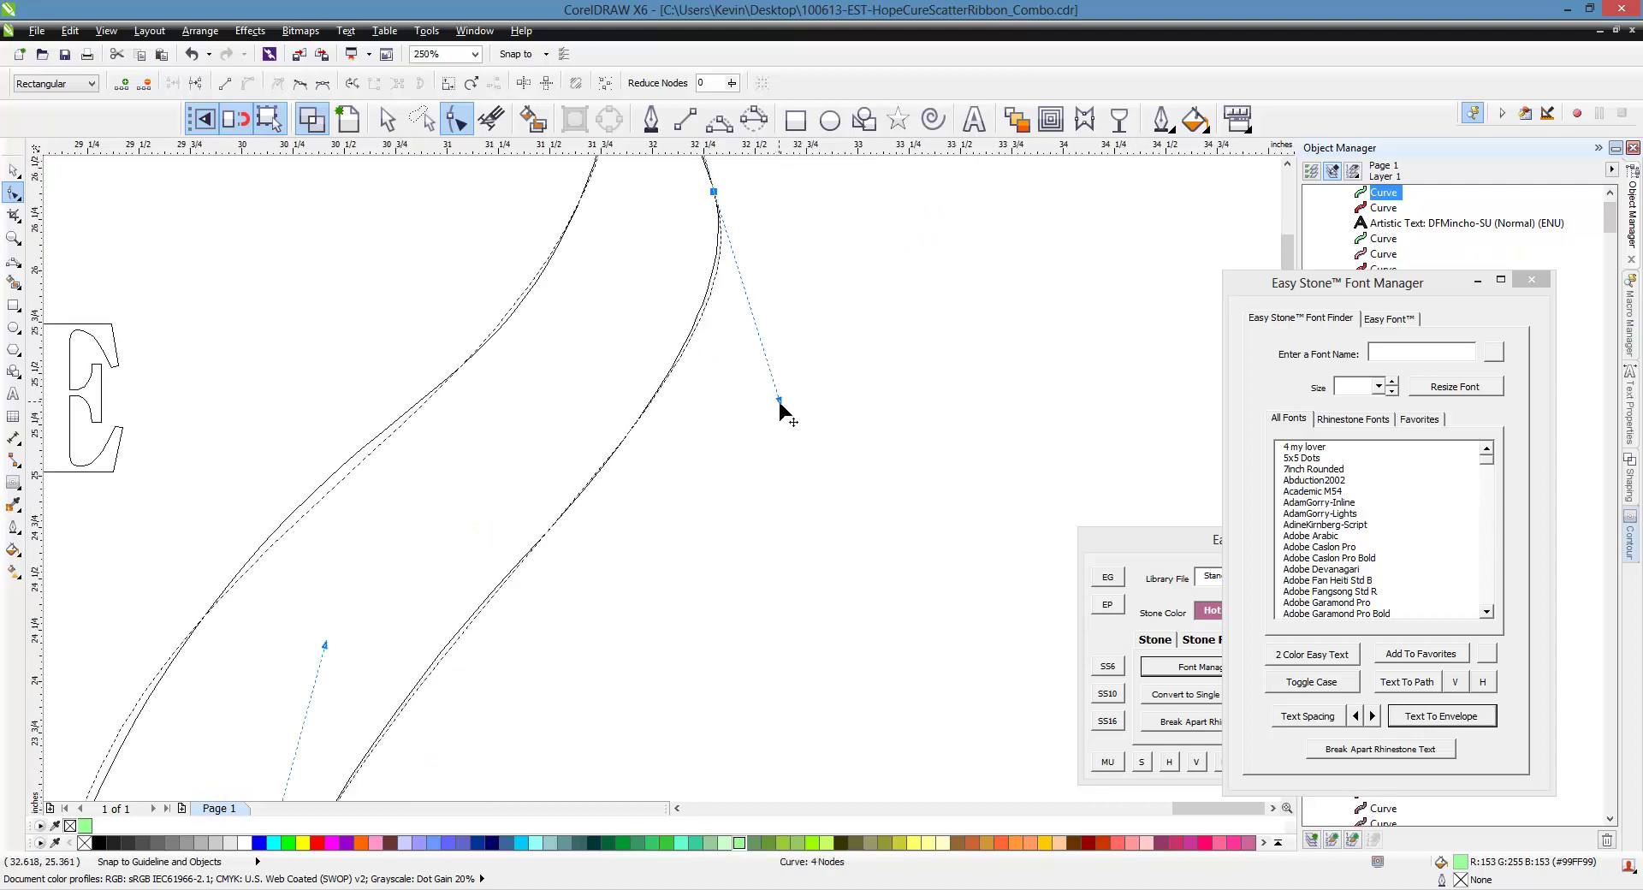
scroll(744, 390, down, 1)
scroll(715, 308, up, 2)
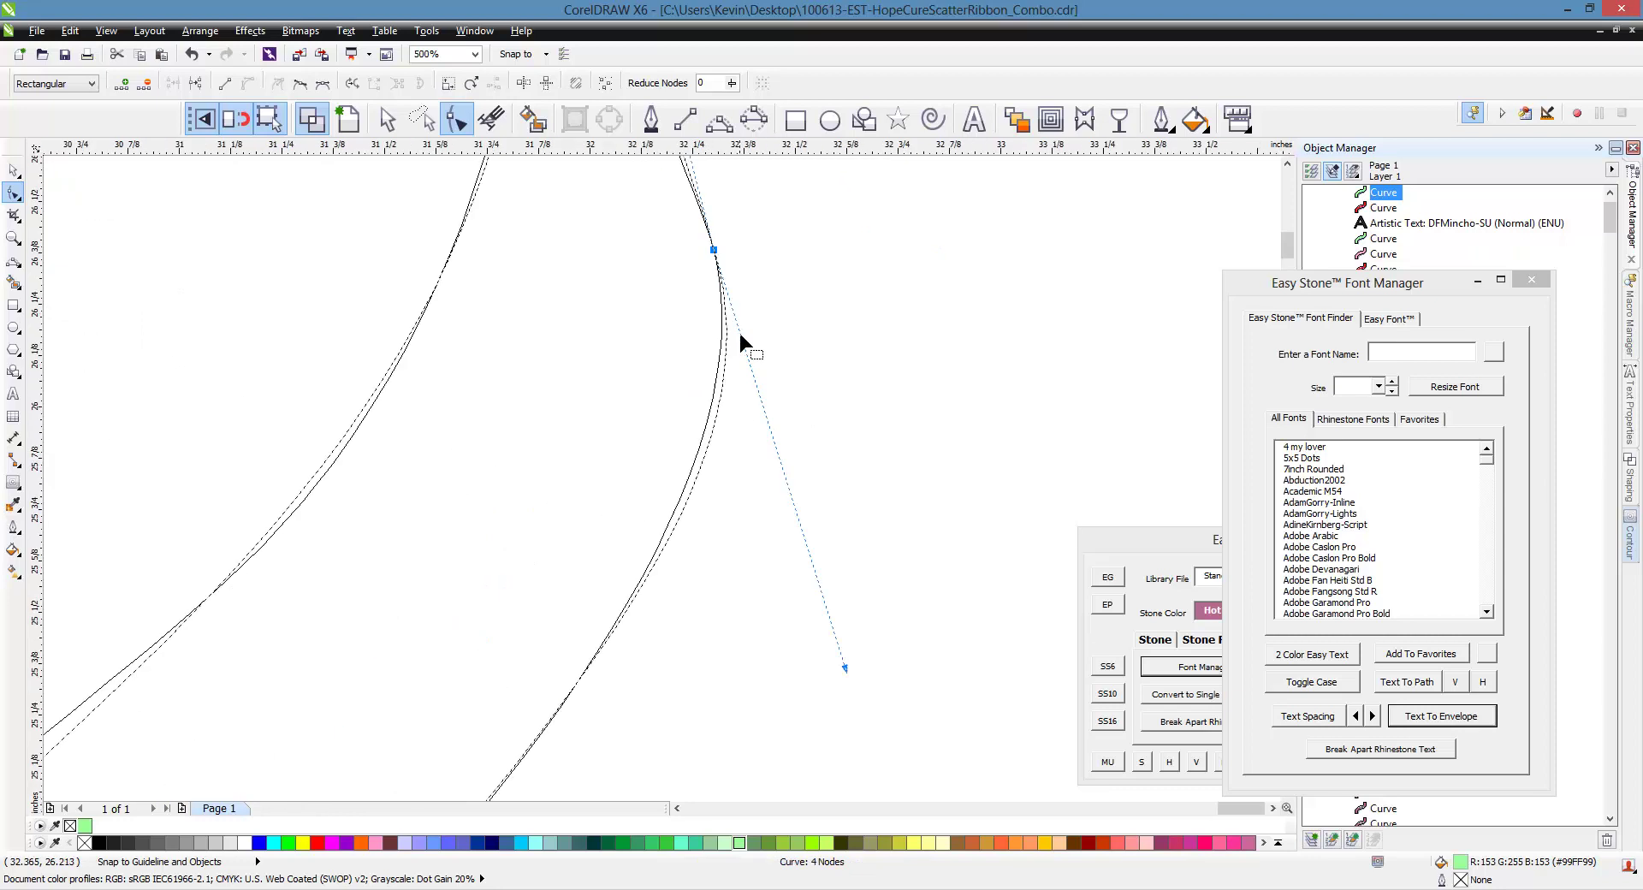
scroll(749, 351, down, 1)
scroll(558, 569, down, 1)
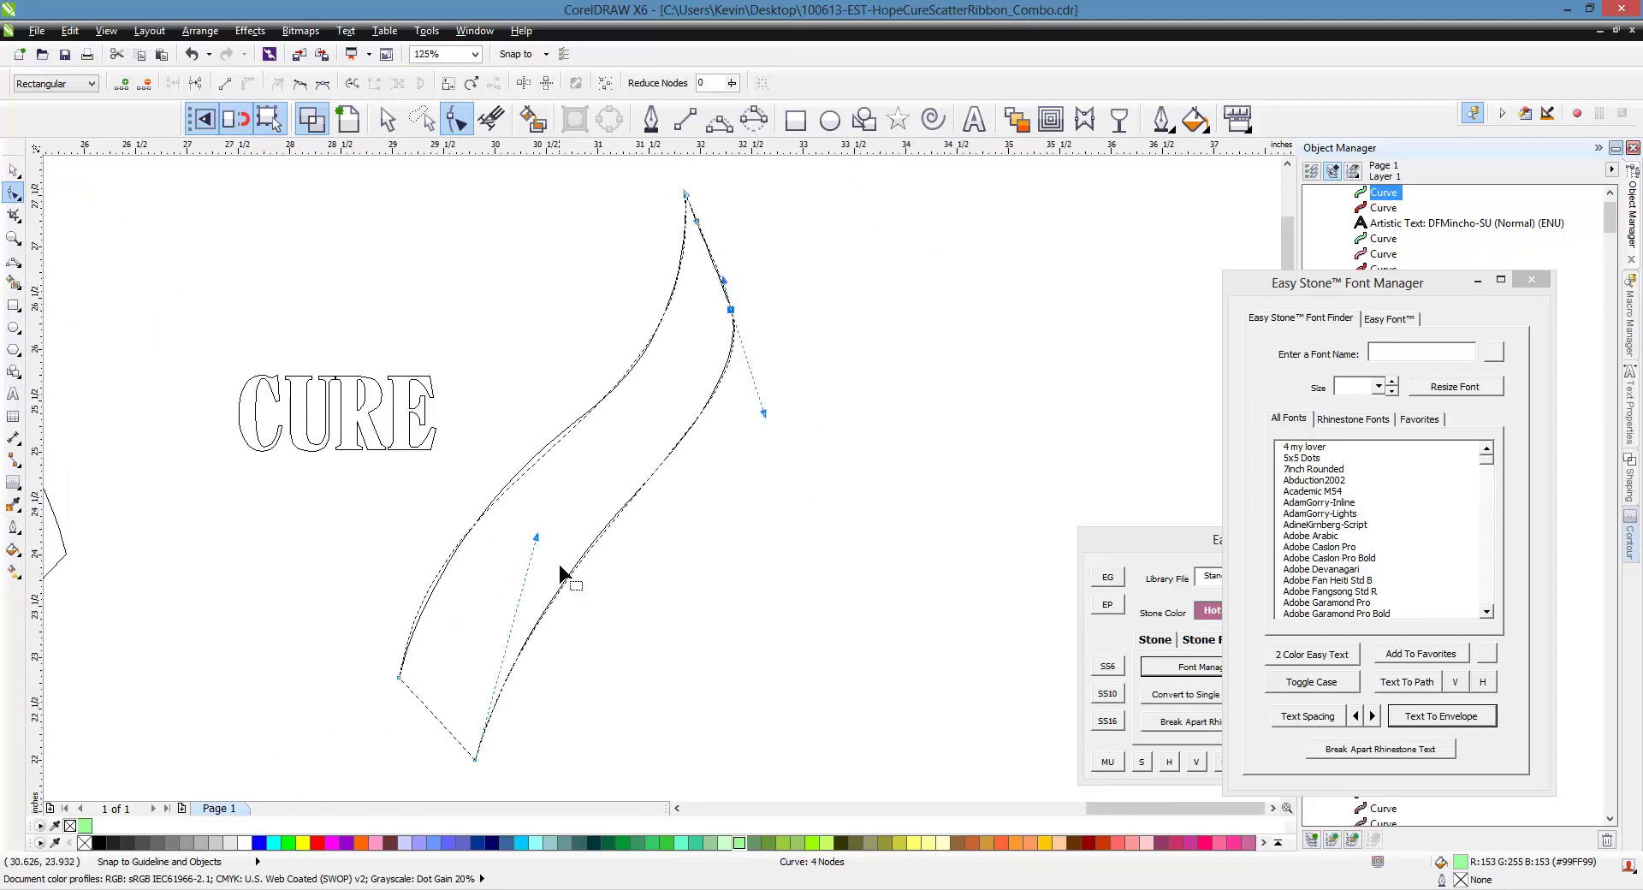
scroll(583, 575, up, 1)
Bend the ribbon's lower and left edges using the lower-left node's handles
drag(514, 516, 514, 503)
scroll(708, 381, down, 1)
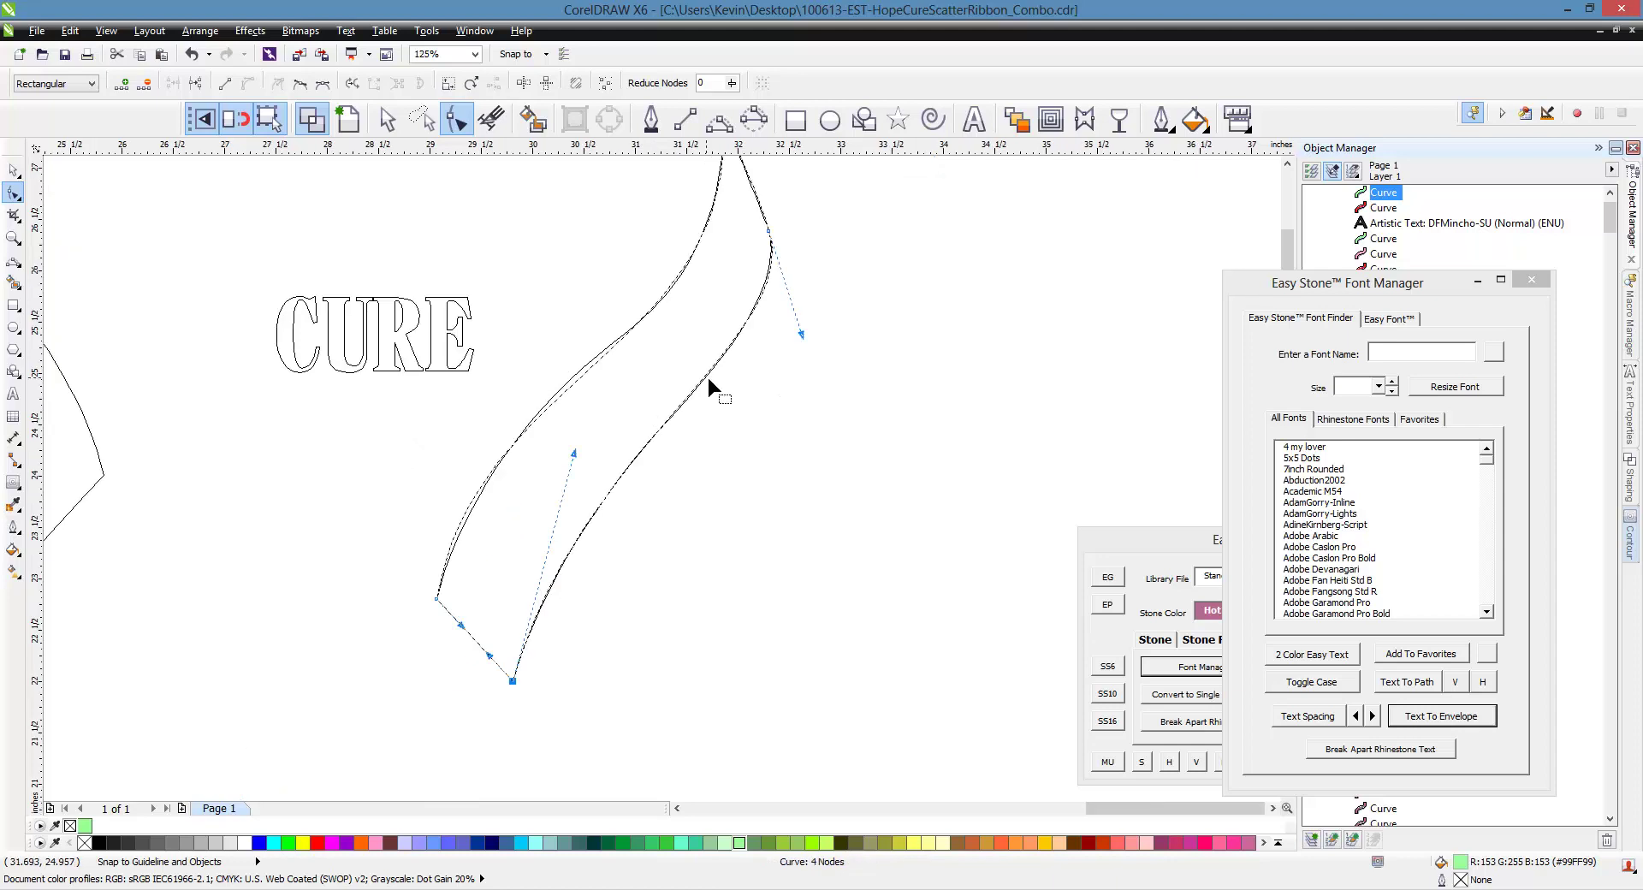
scroll(423, 555, up, 1)
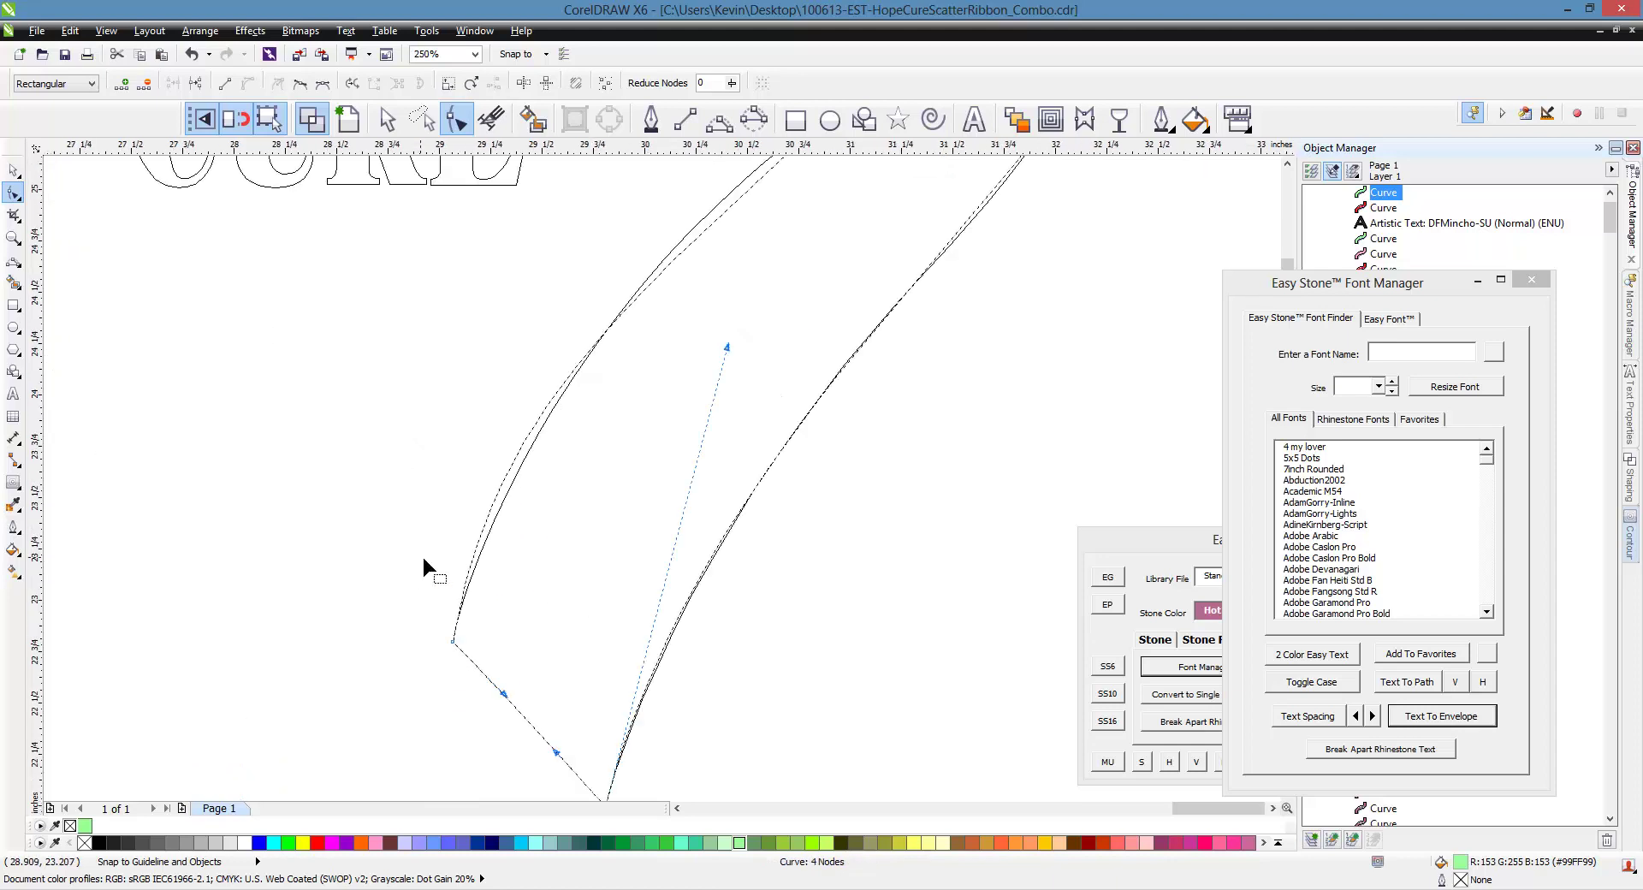
click(453, 645)
drag(521, 197, 649, 213)
scroll(522, 432, down, 2)
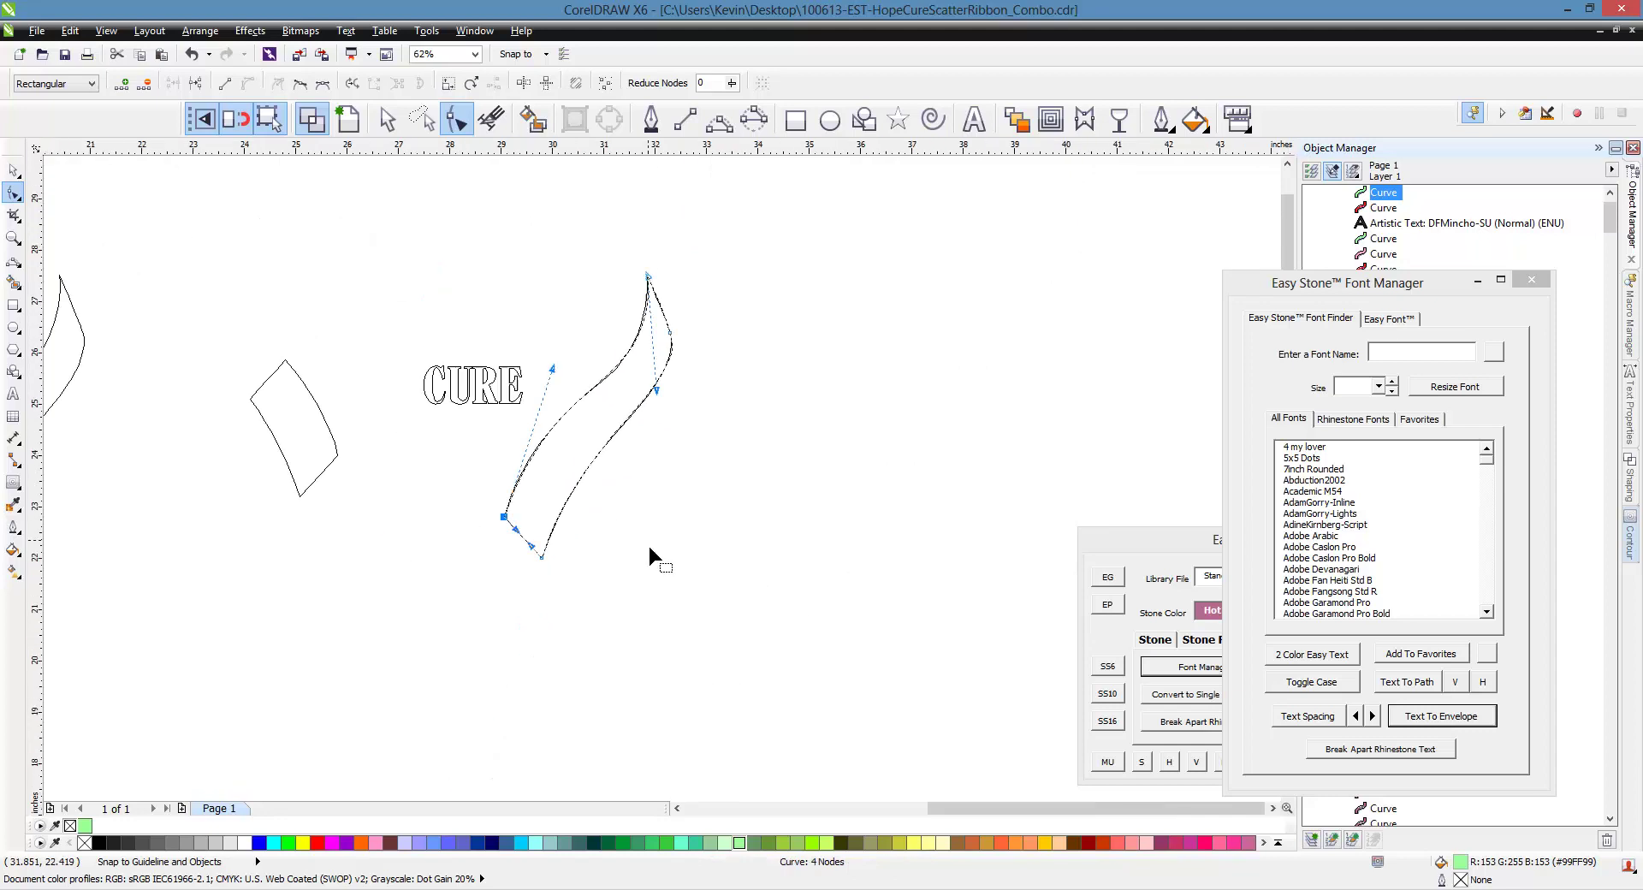
scroll(607, 300, up, 2)
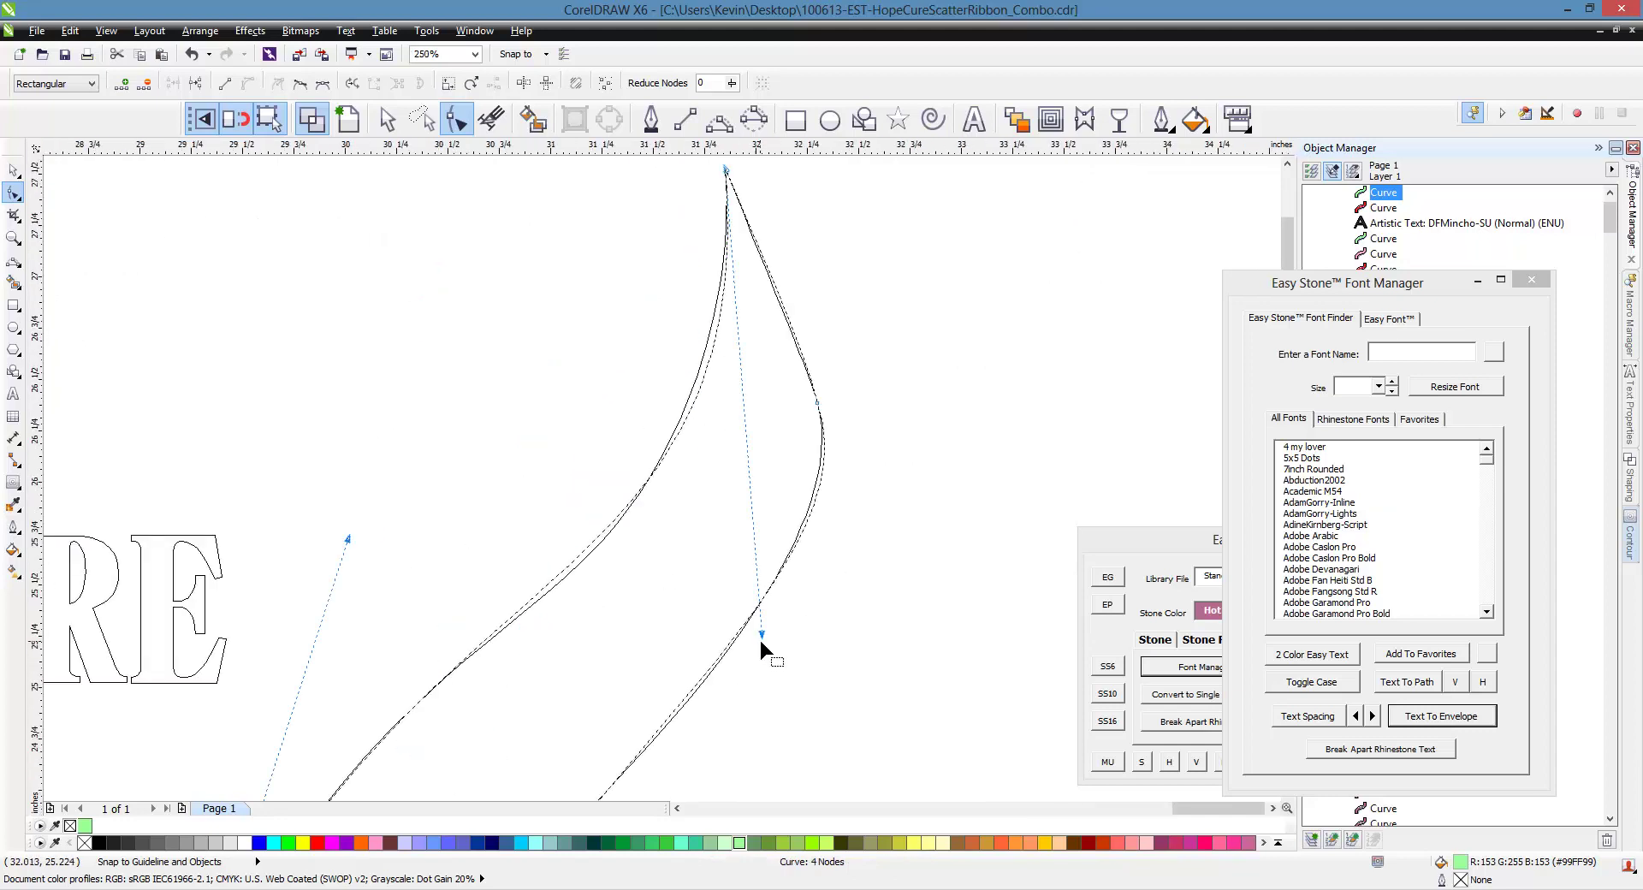
Refine the right edge below the tip and the left edge curve, then deselect
mouse_move(761, 642)
mouse_down()
mouse_move(774, 609)
mouse_move(737, 677)
mouse_move(755, 672)
mouse_move(744, 659)
mouse_up()
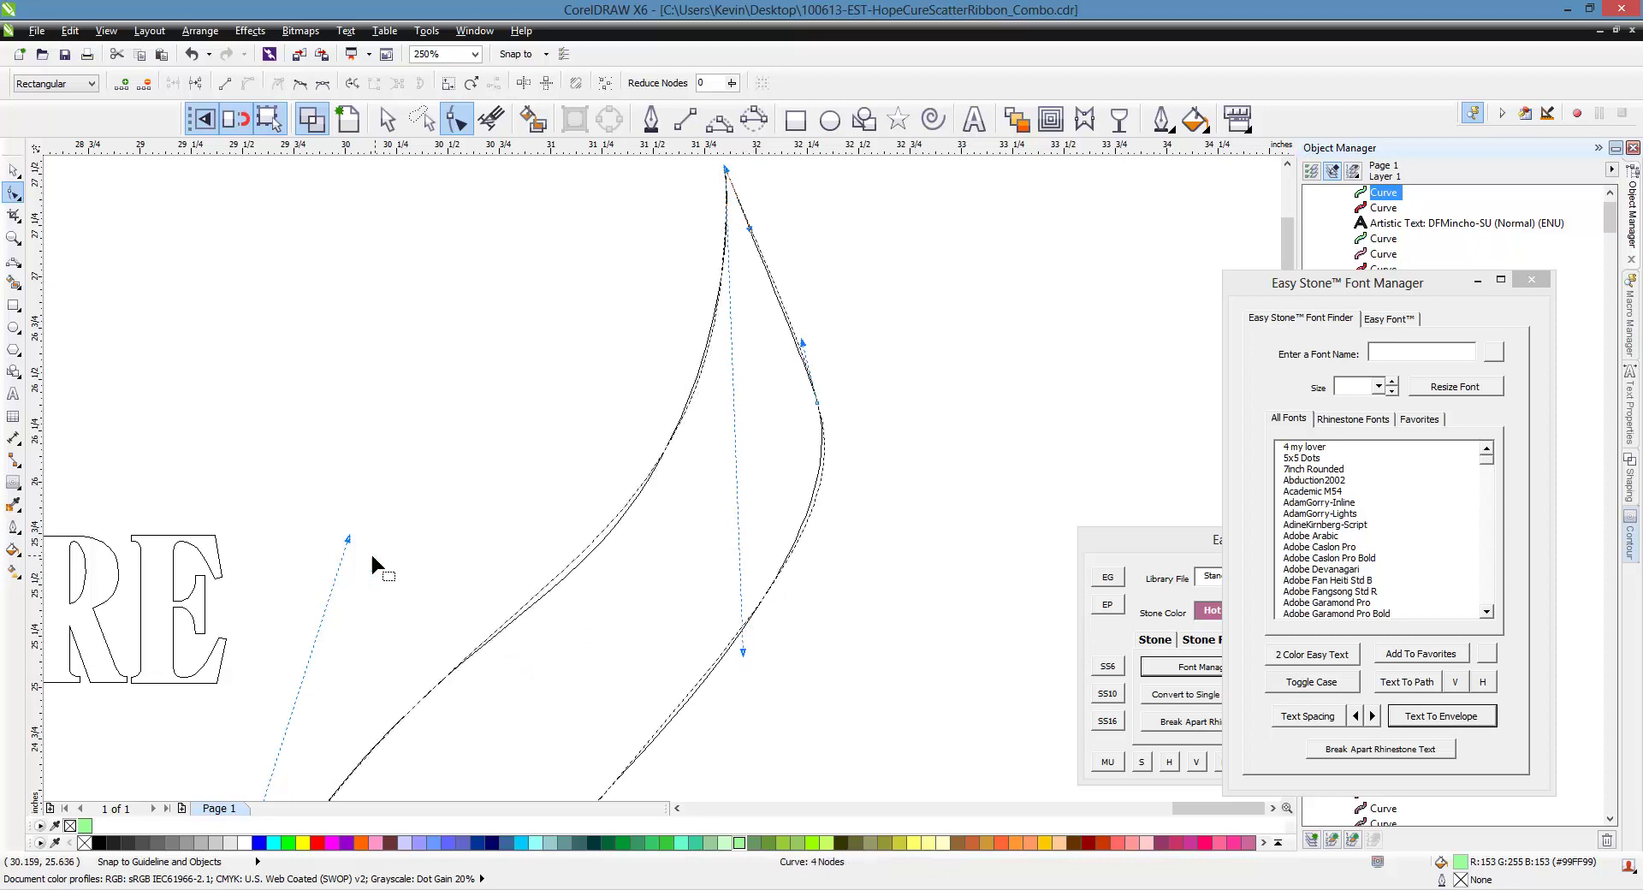
drag(348, 540, 346, 557)
click(742, 651)
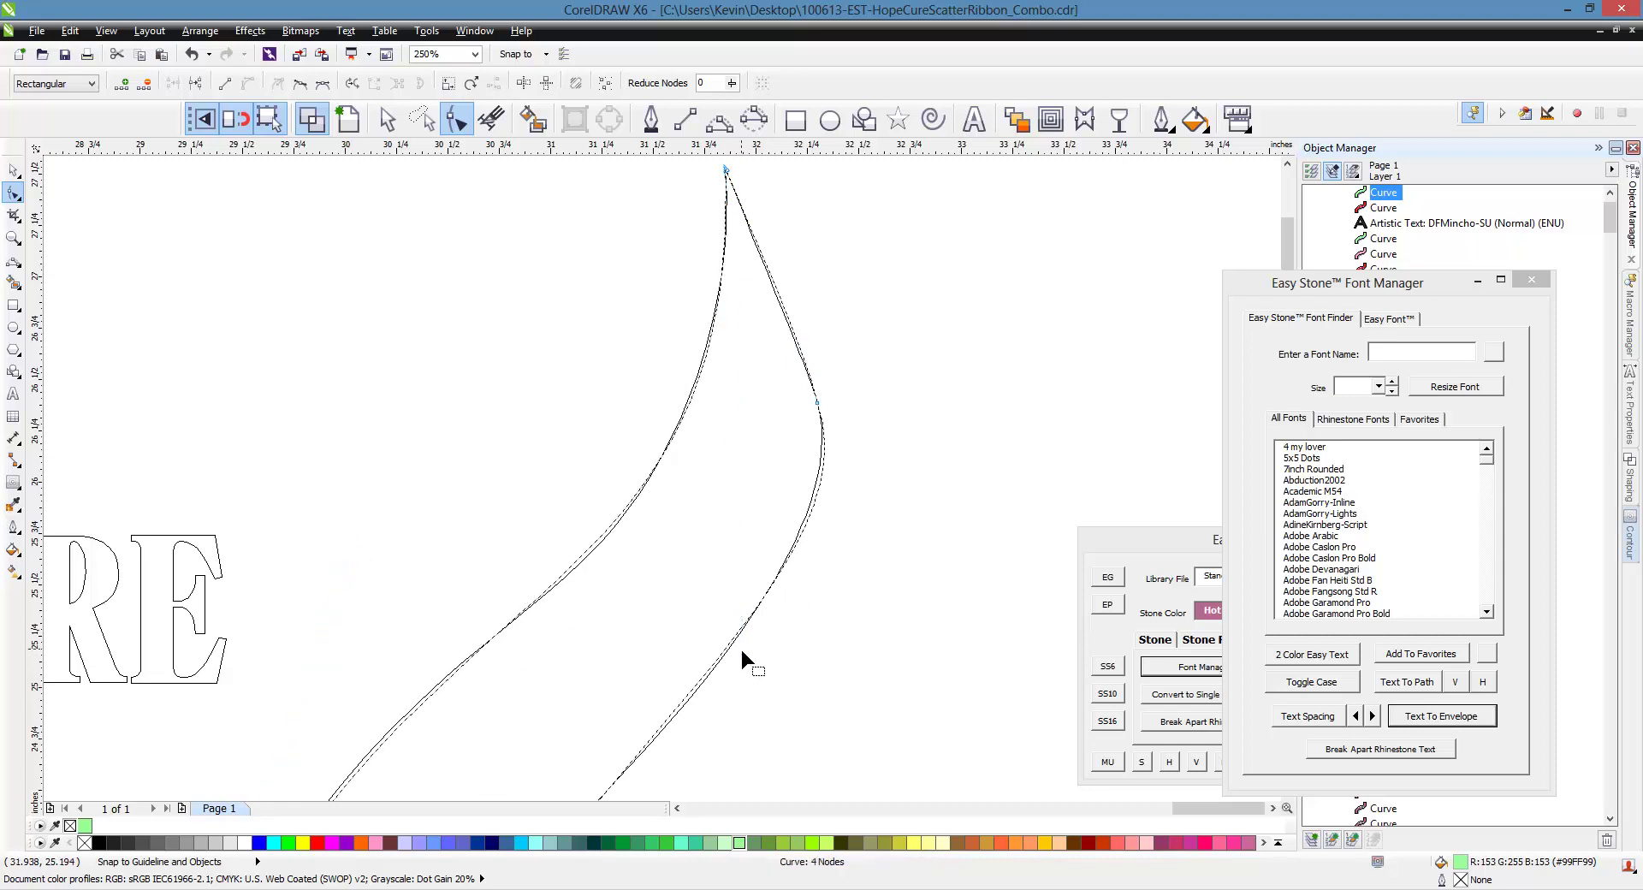
scroll(720, 587, down, 4)
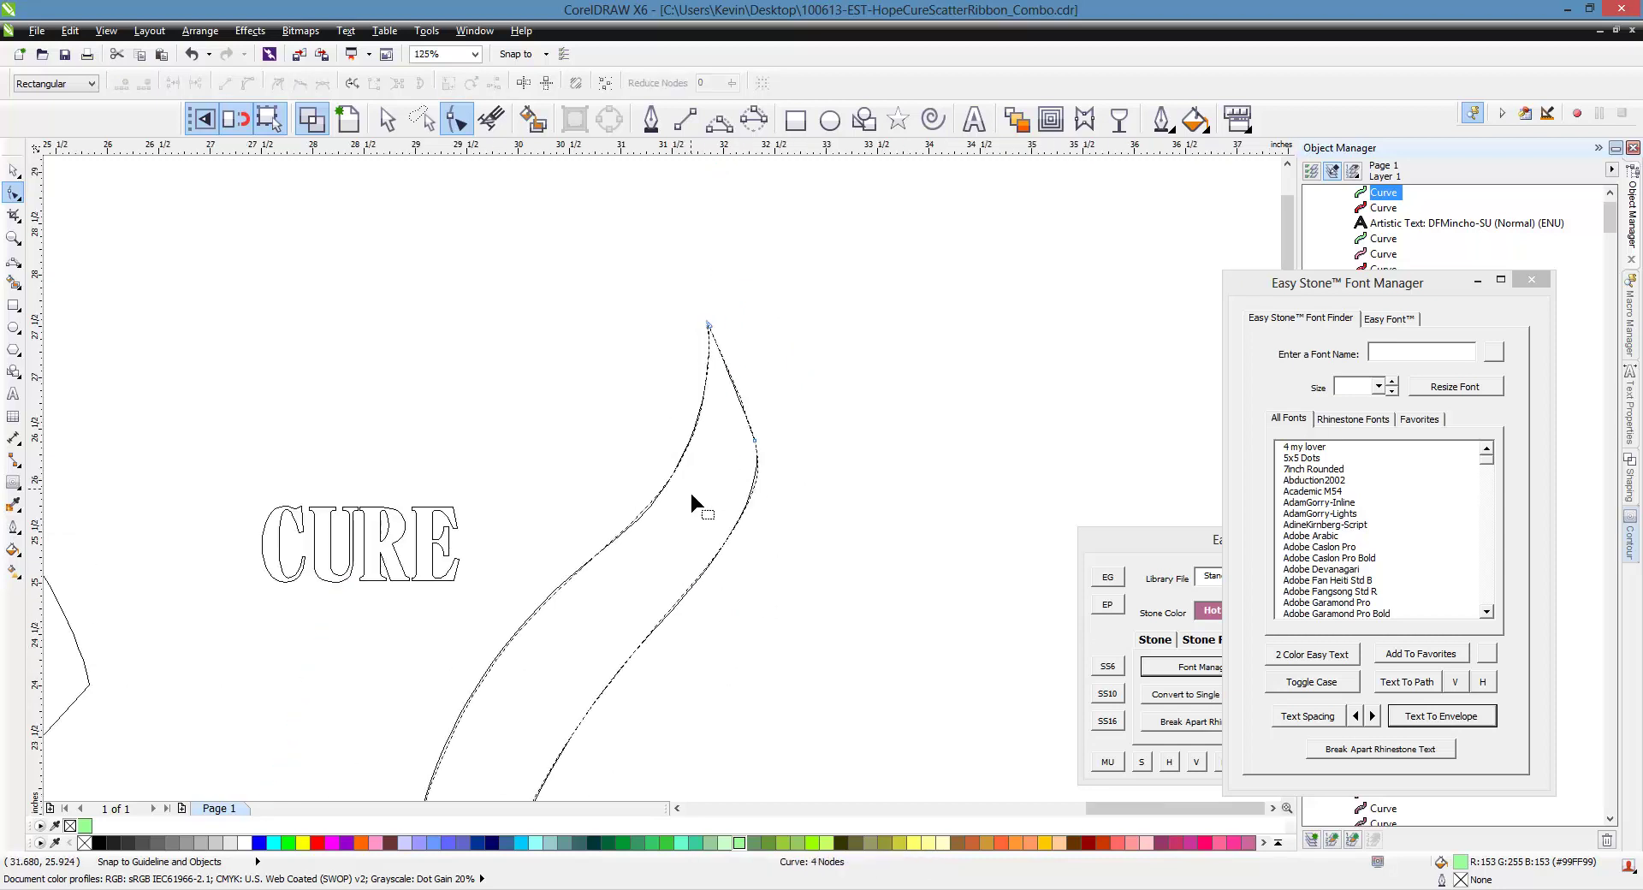
scroll(594, 419, up, 2)
scroll(561, 454, down, 3)
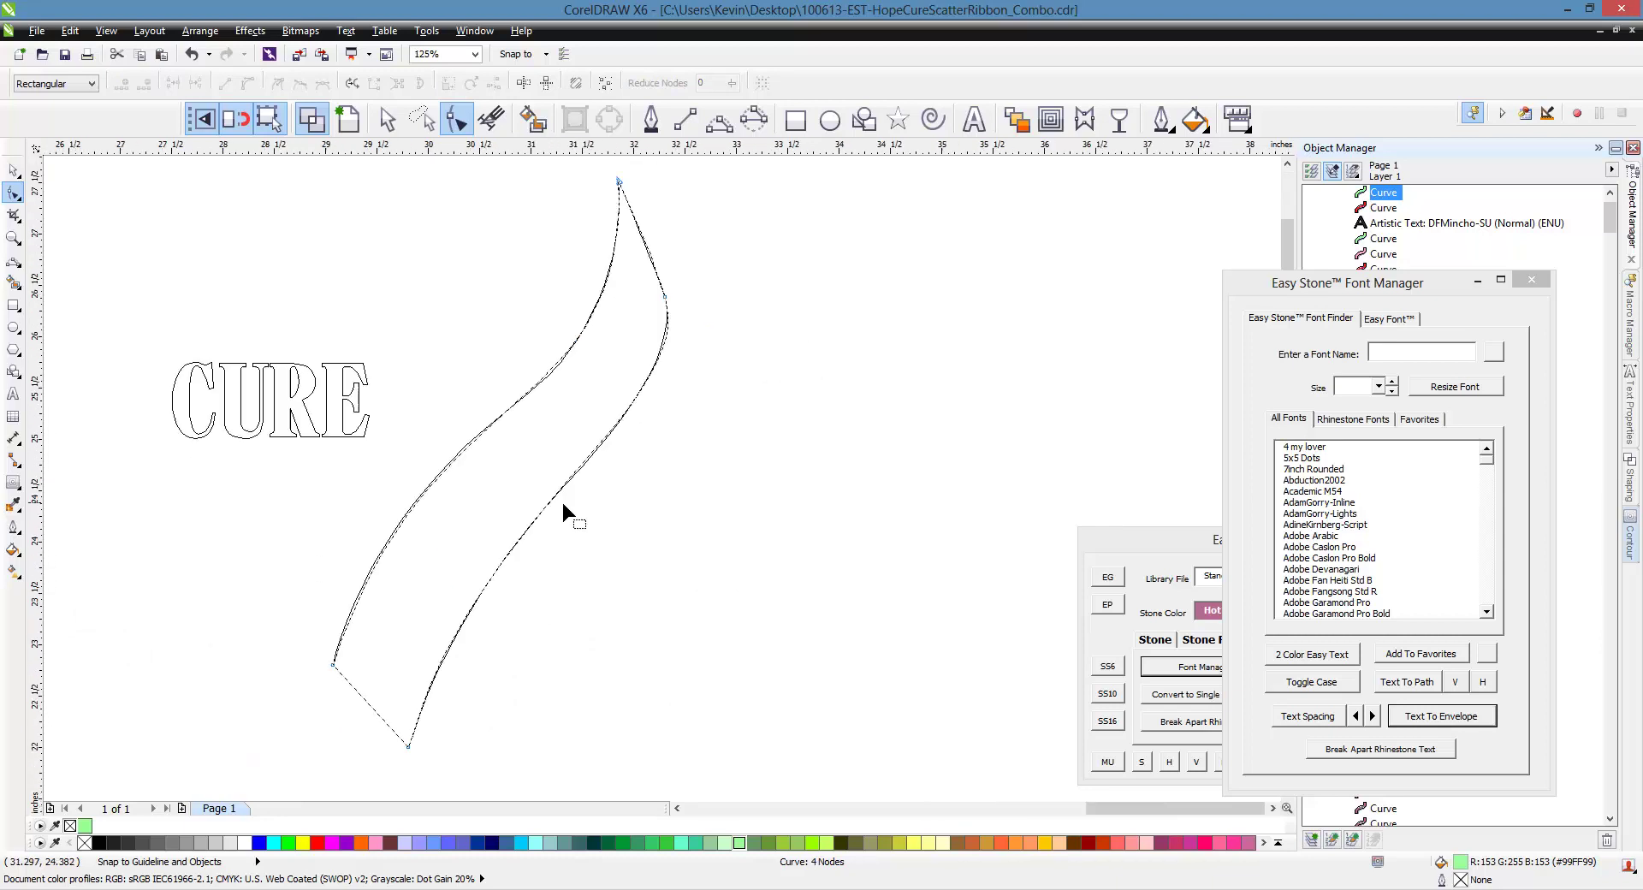
Drag a copy of the reshaped ribbon to the right and return to filled view
click(12, 169)
click(257, 265)
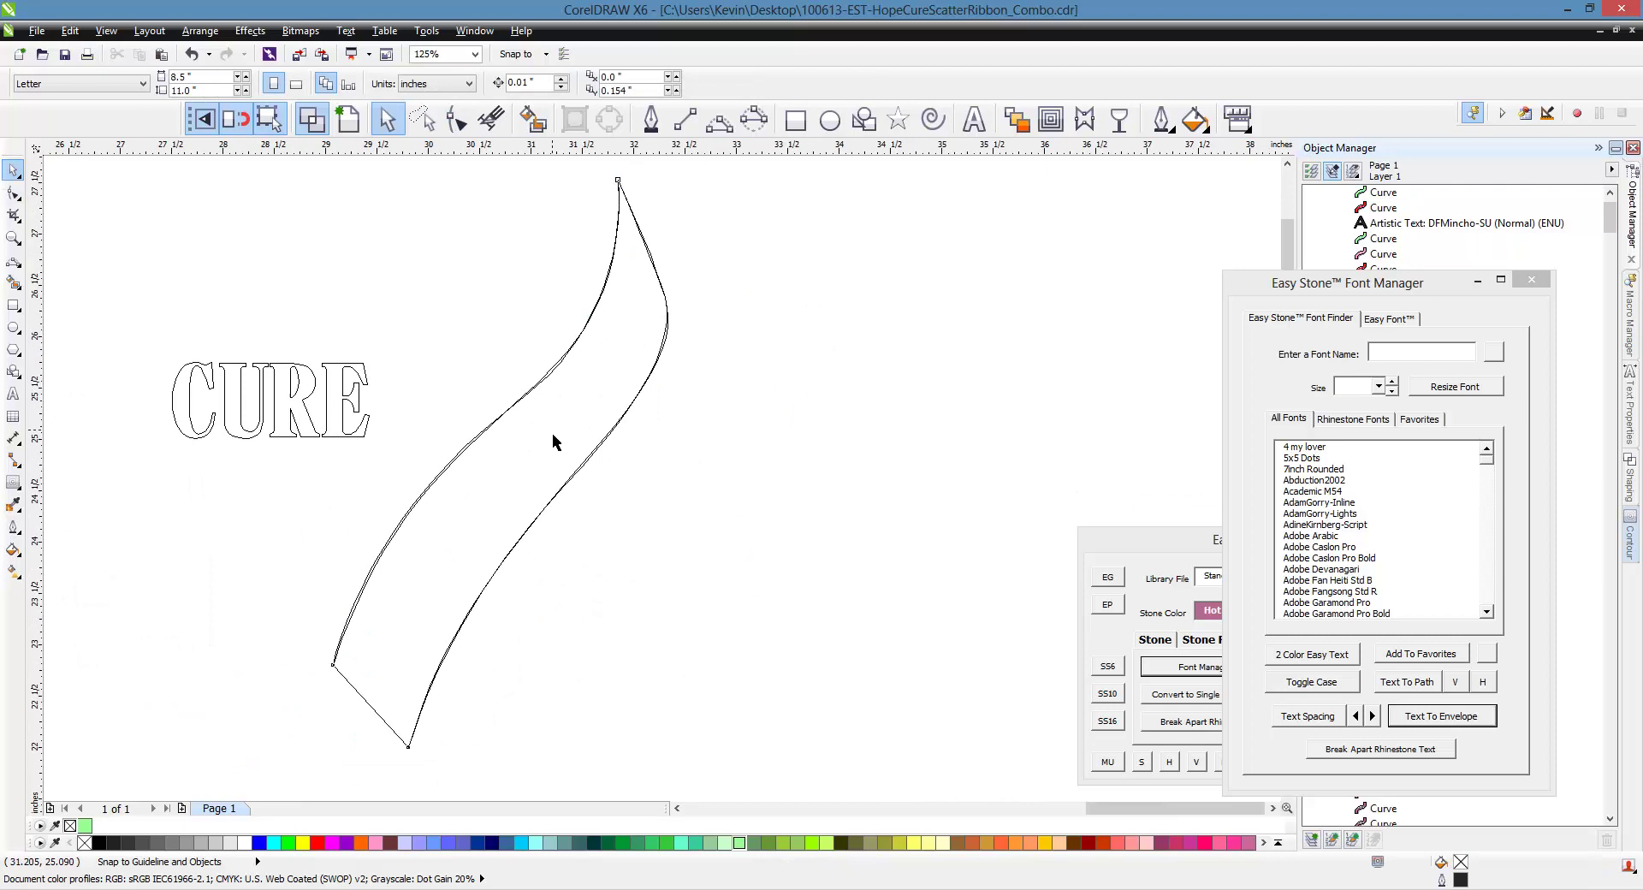
click(523, 429)
scroll(368, 359, down, 2)
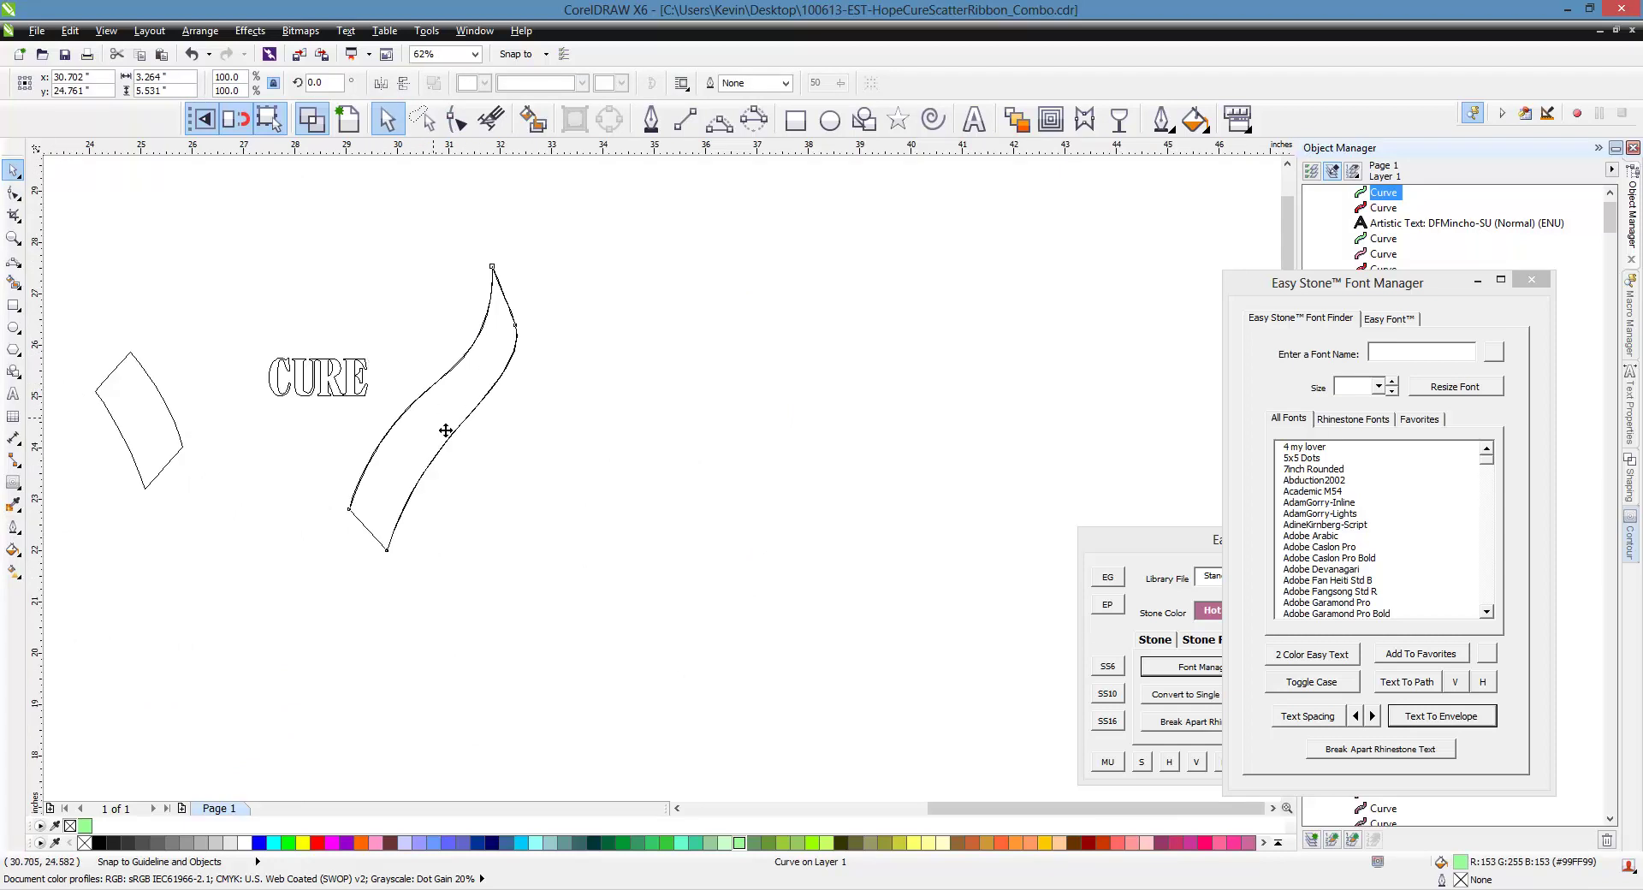
drag(442, 432, 623, 435)
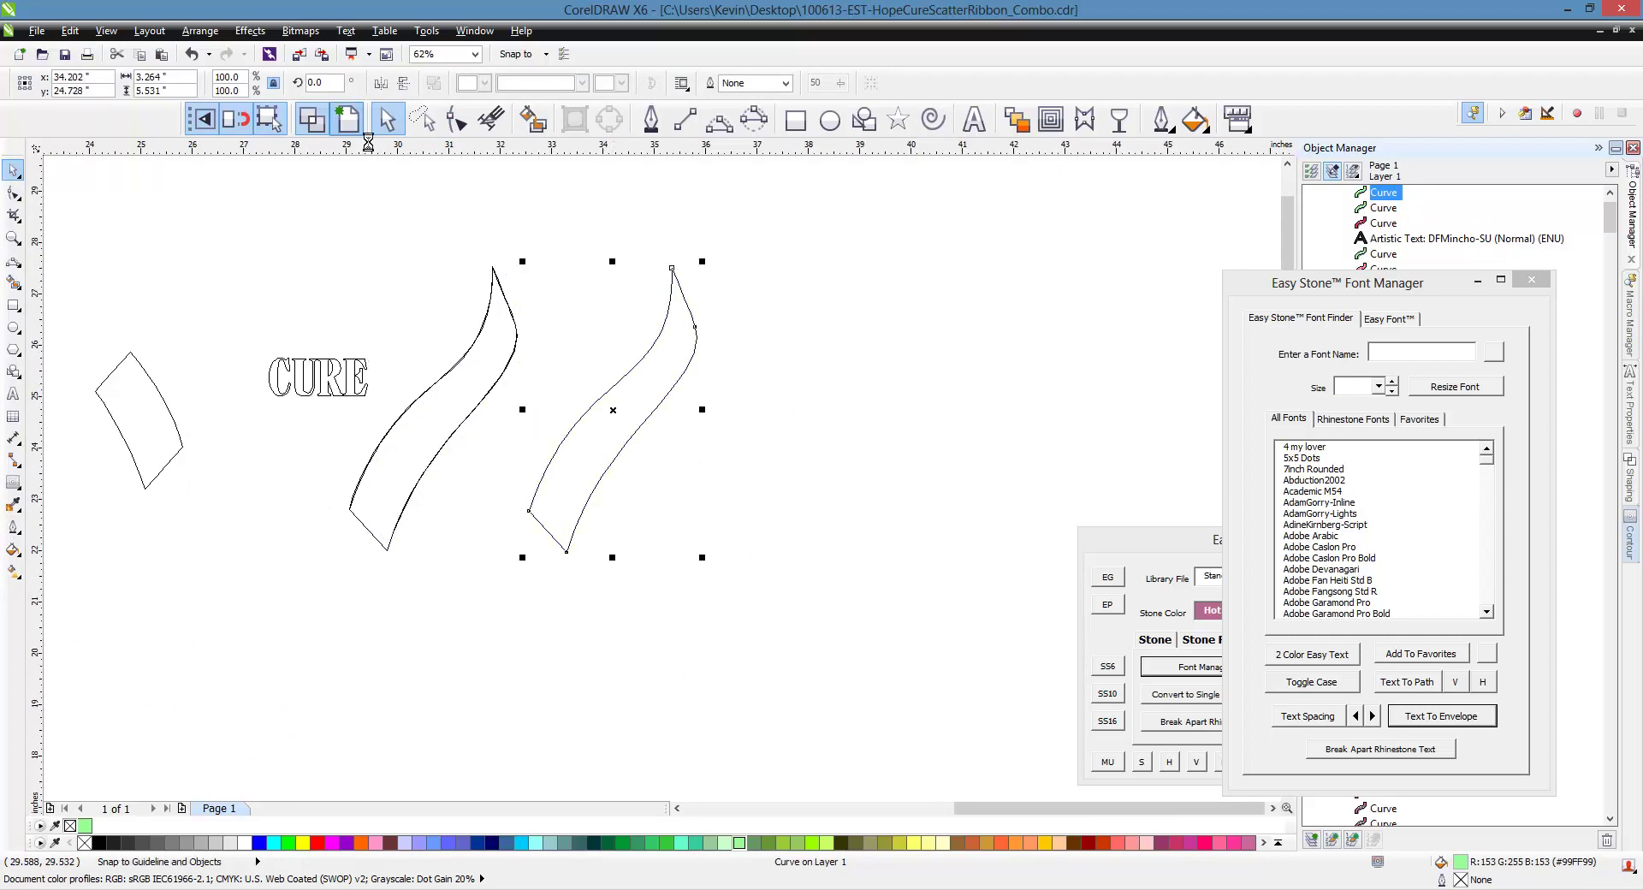
click(348, 119)
Delete the original green ribbon and the red ribbon beneath, then move the small green piece over
click(481, 417)
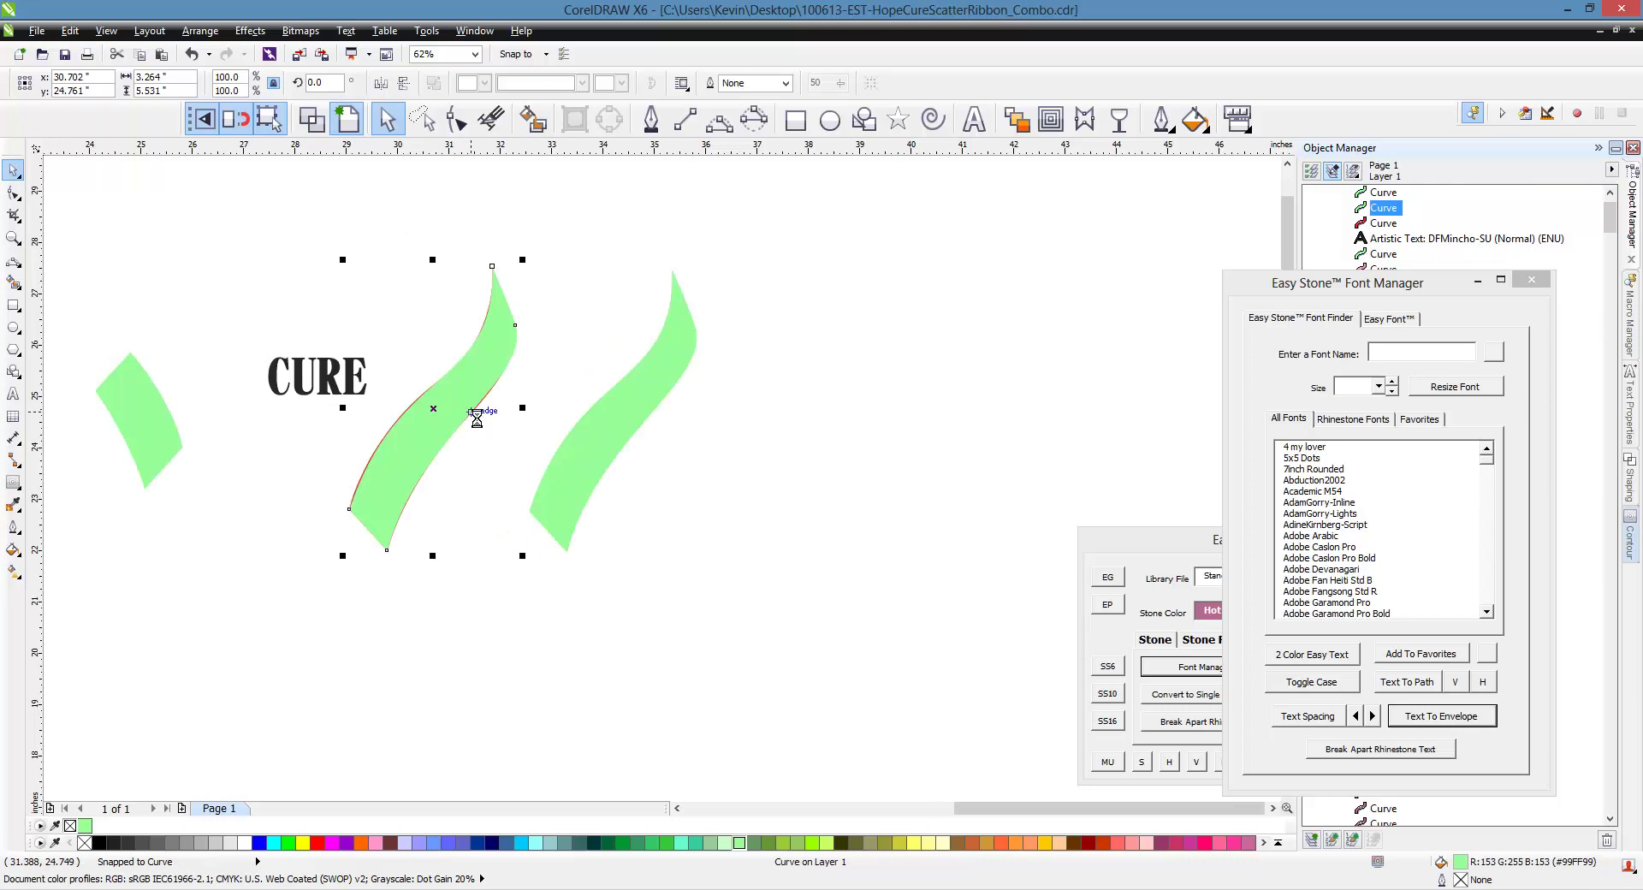
key(Delete)
click(469, 418)
key(Delete)
scroll(430, 364, down, 2)
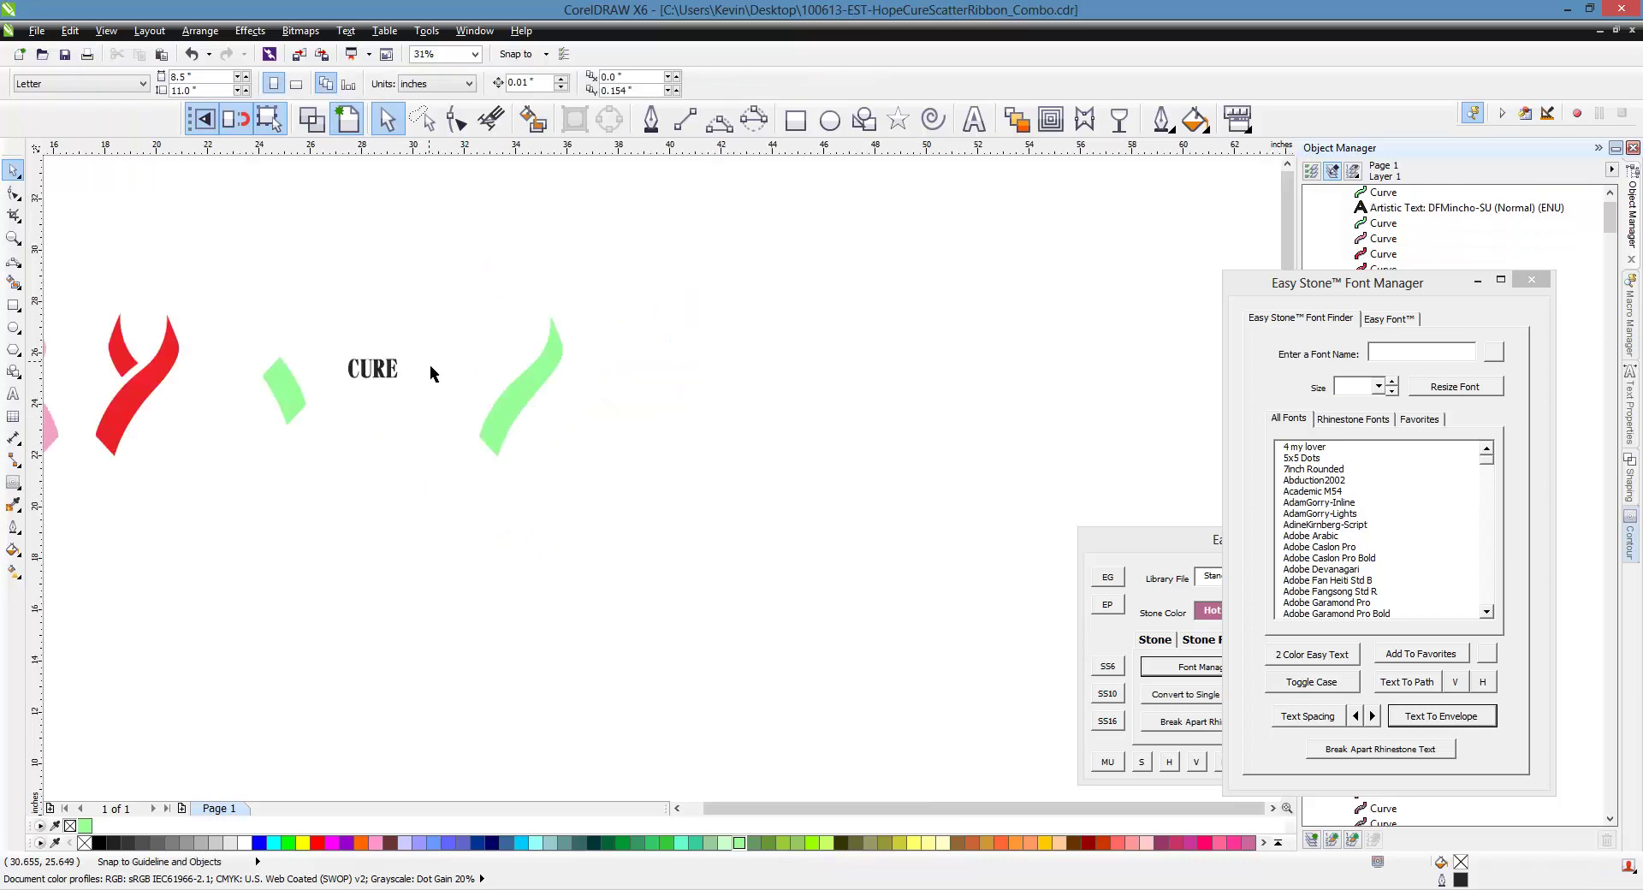
scroll(306, 361, up, 2)
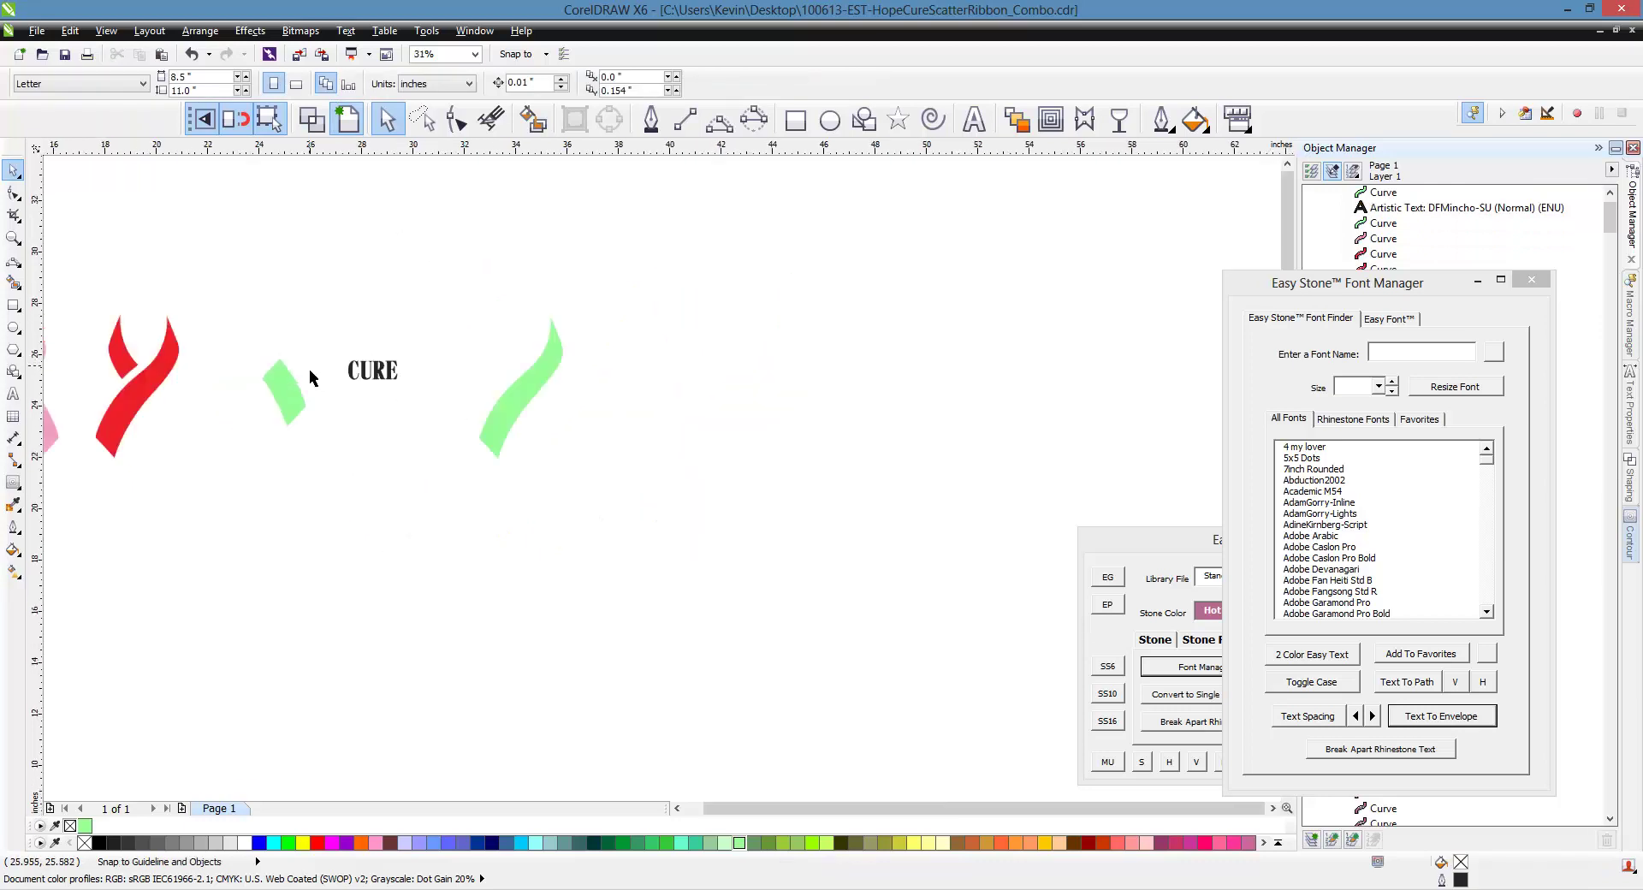
drag(286, 451, 845, 511)
Move CURE right of the ribbon and envelope it into the lower ribbon piece
click(443, 506)
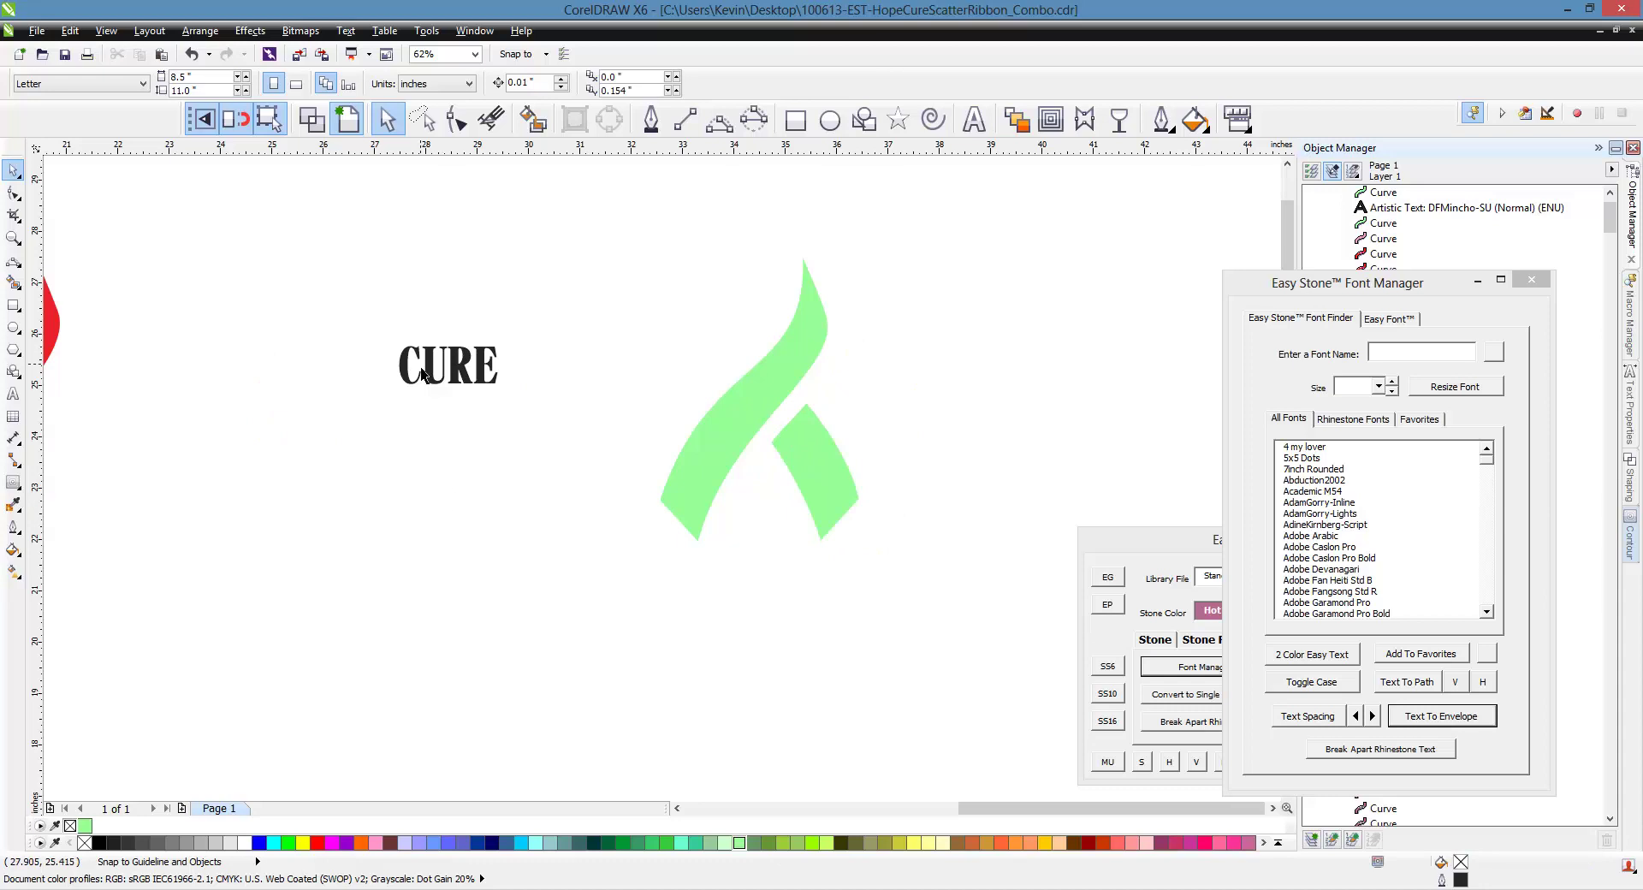
scroll(424, 370, down, 2)
scroll(599, 370, up, 2)
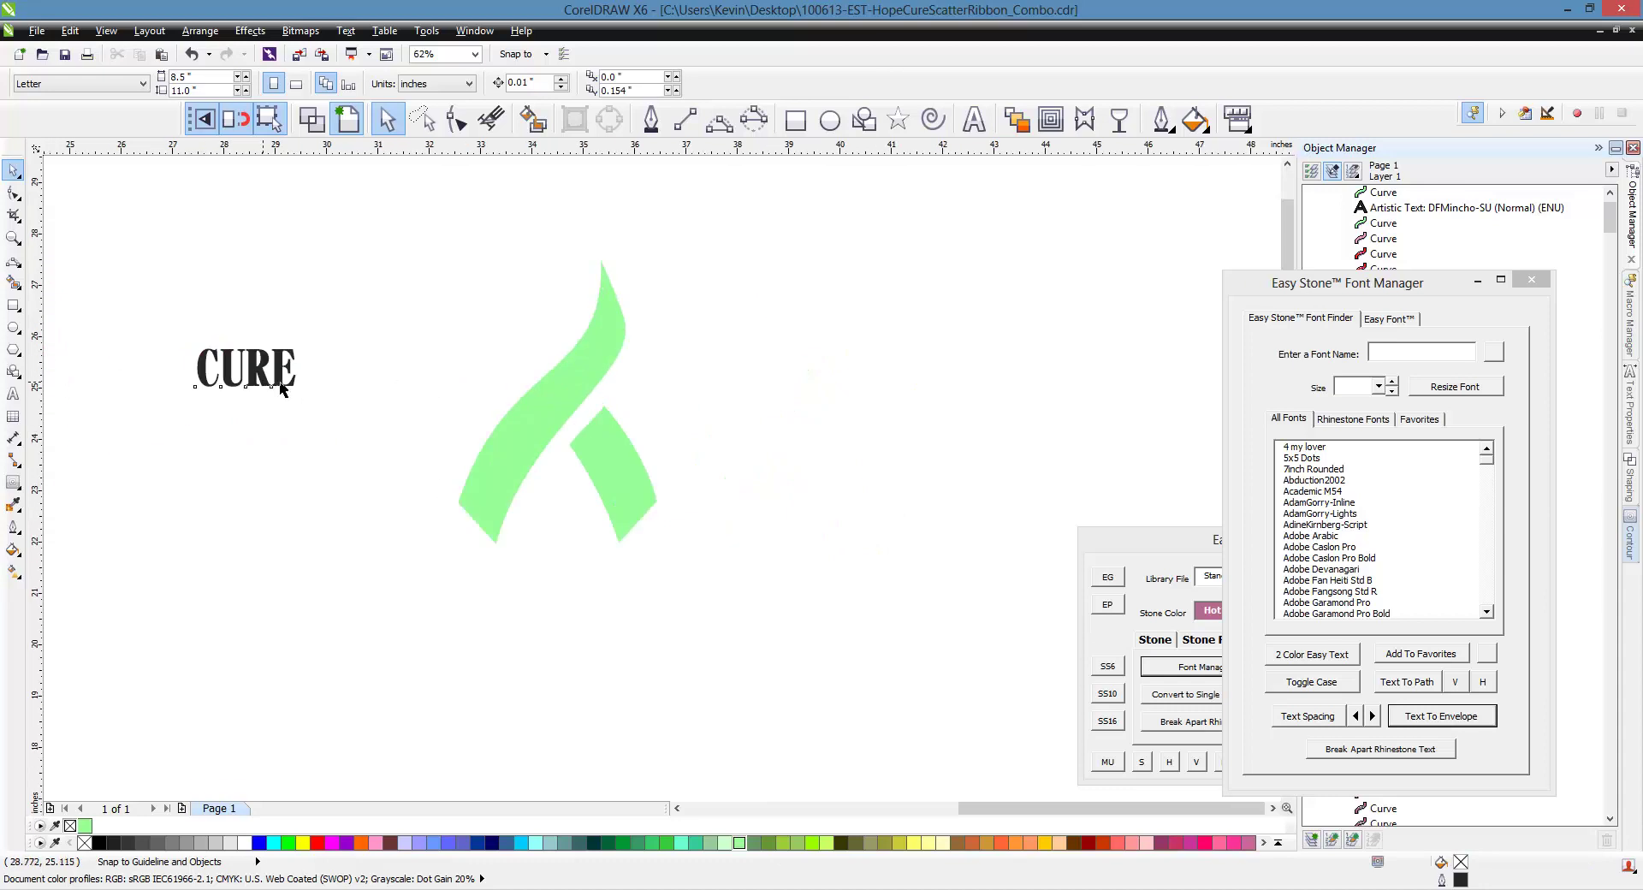
drag(283, 391, 791, 414)
scroll(792, 415, up, 2)
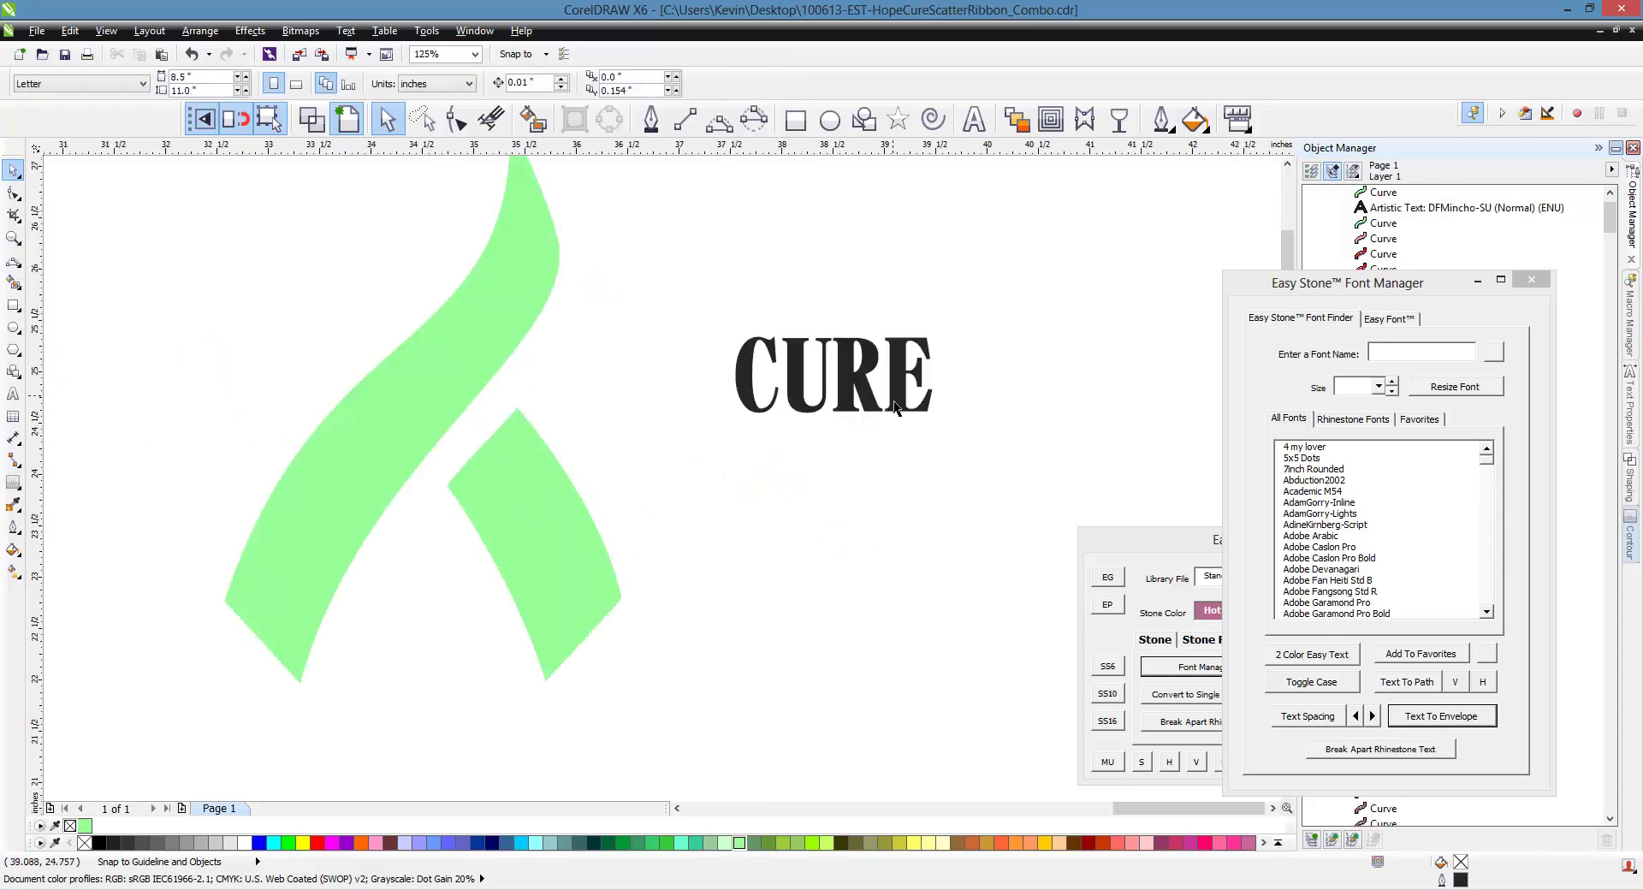
shift+click(596, 564)
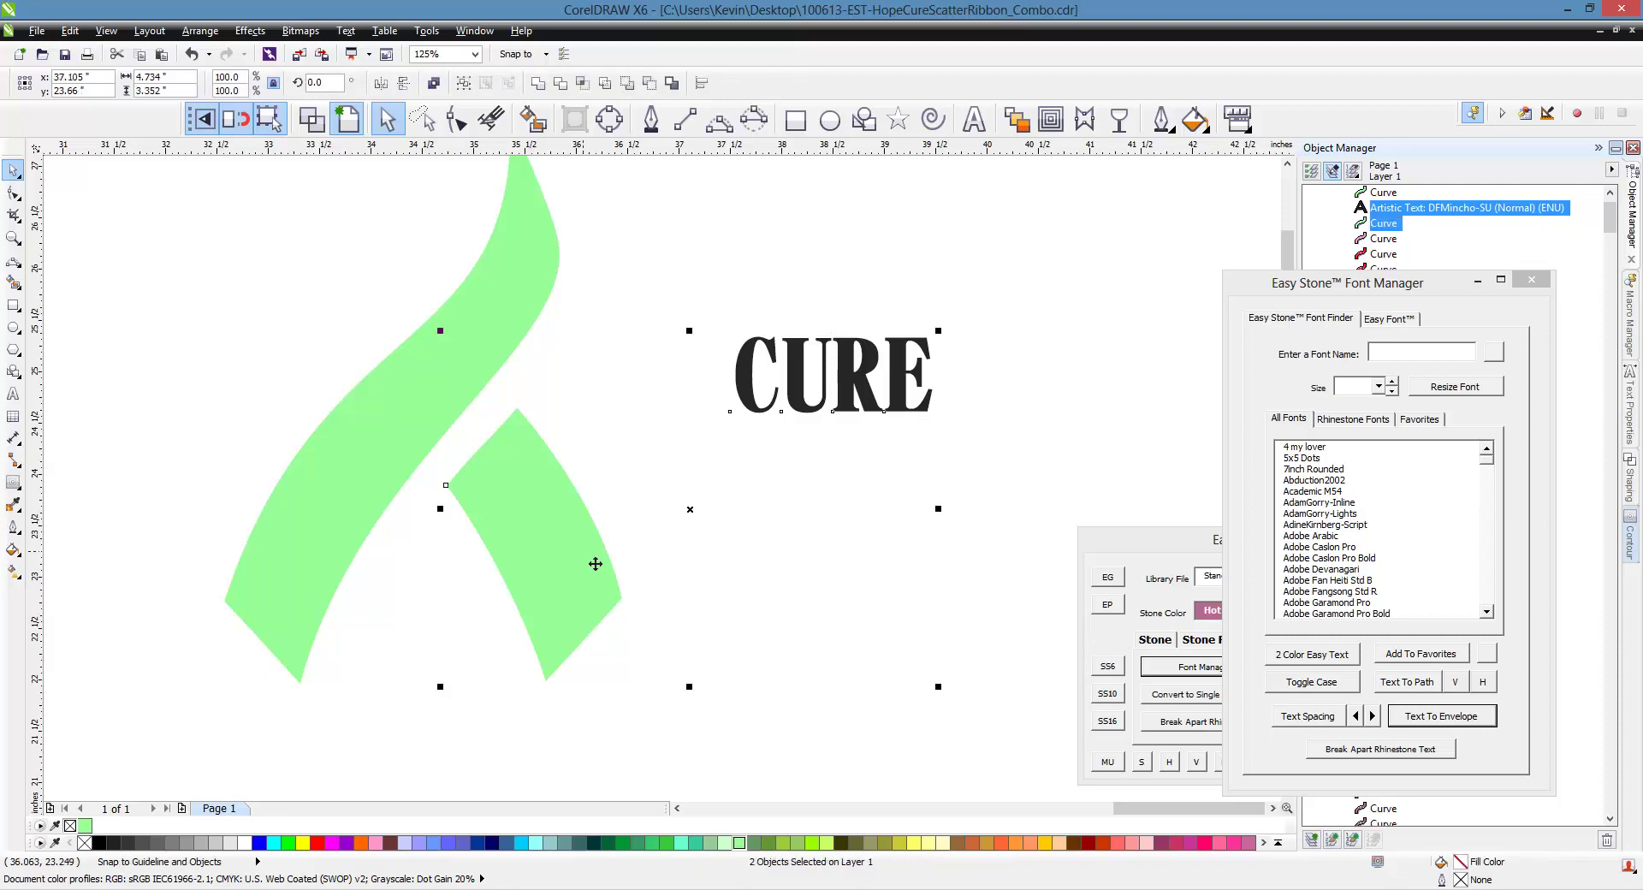
click(1455, 724)
Undo the envelope on CURE and select the lower green ribbon piece
click(808, 619)
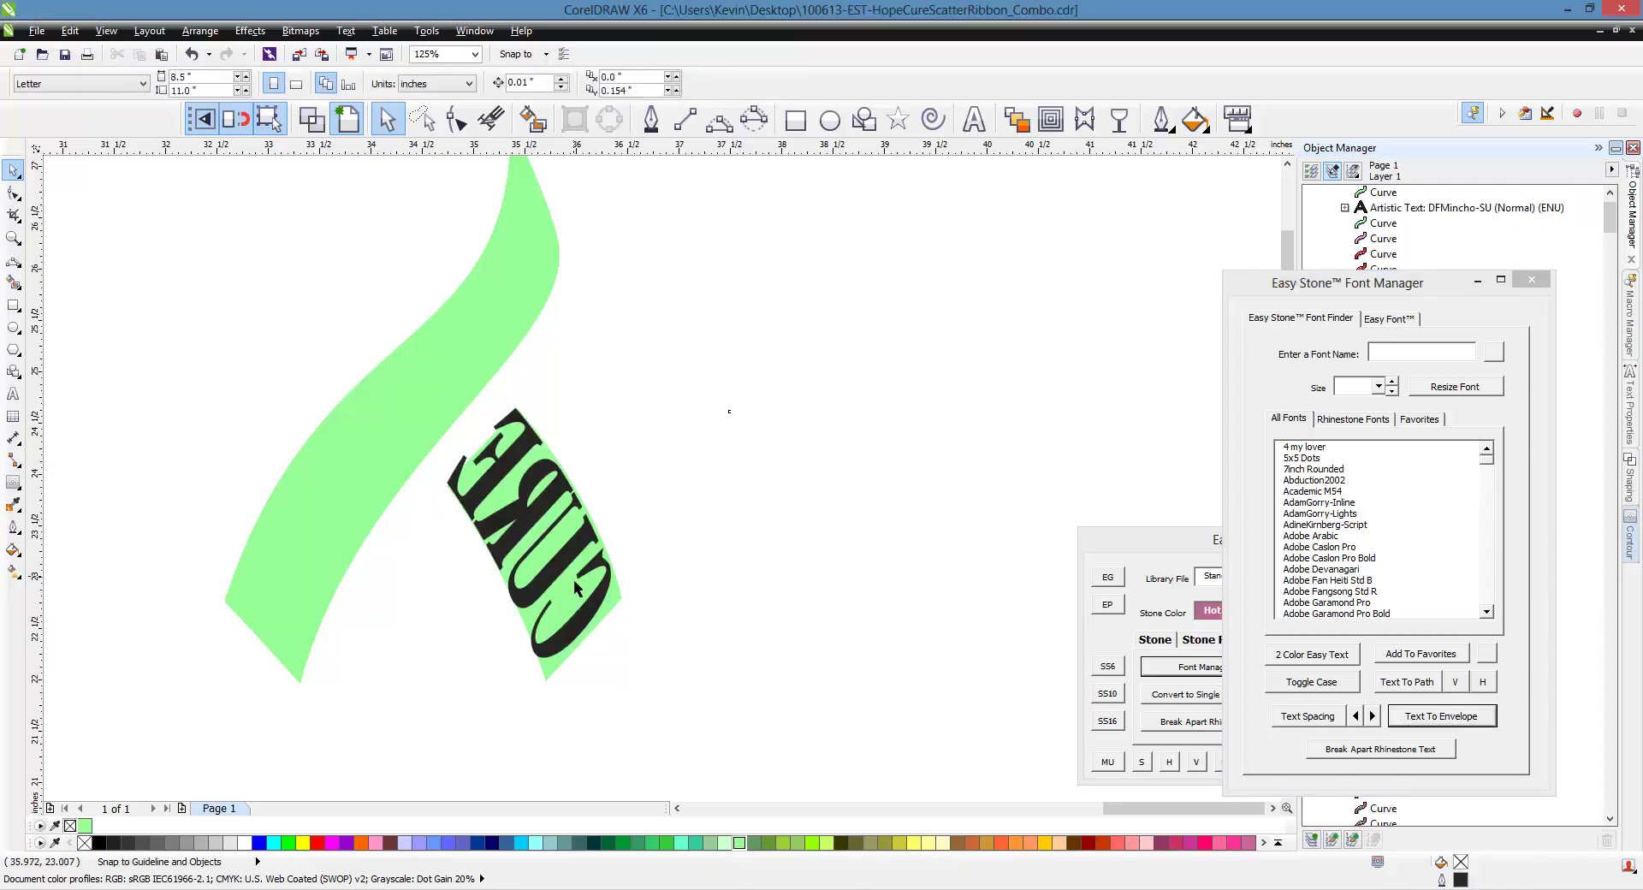
click(576, 589)
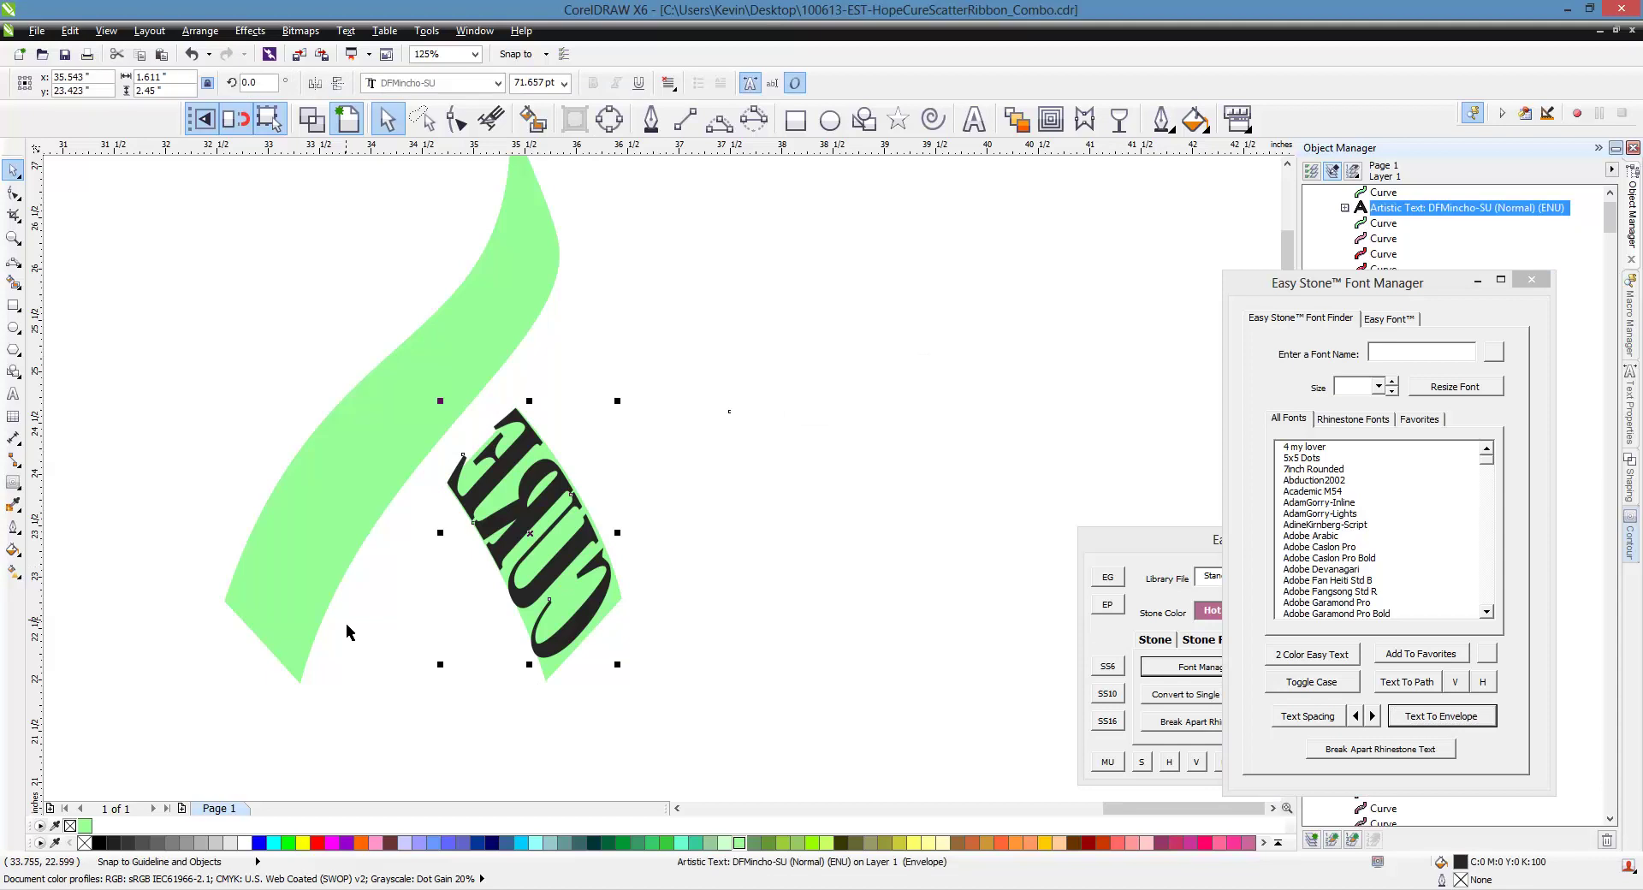
key(ctrl+z)
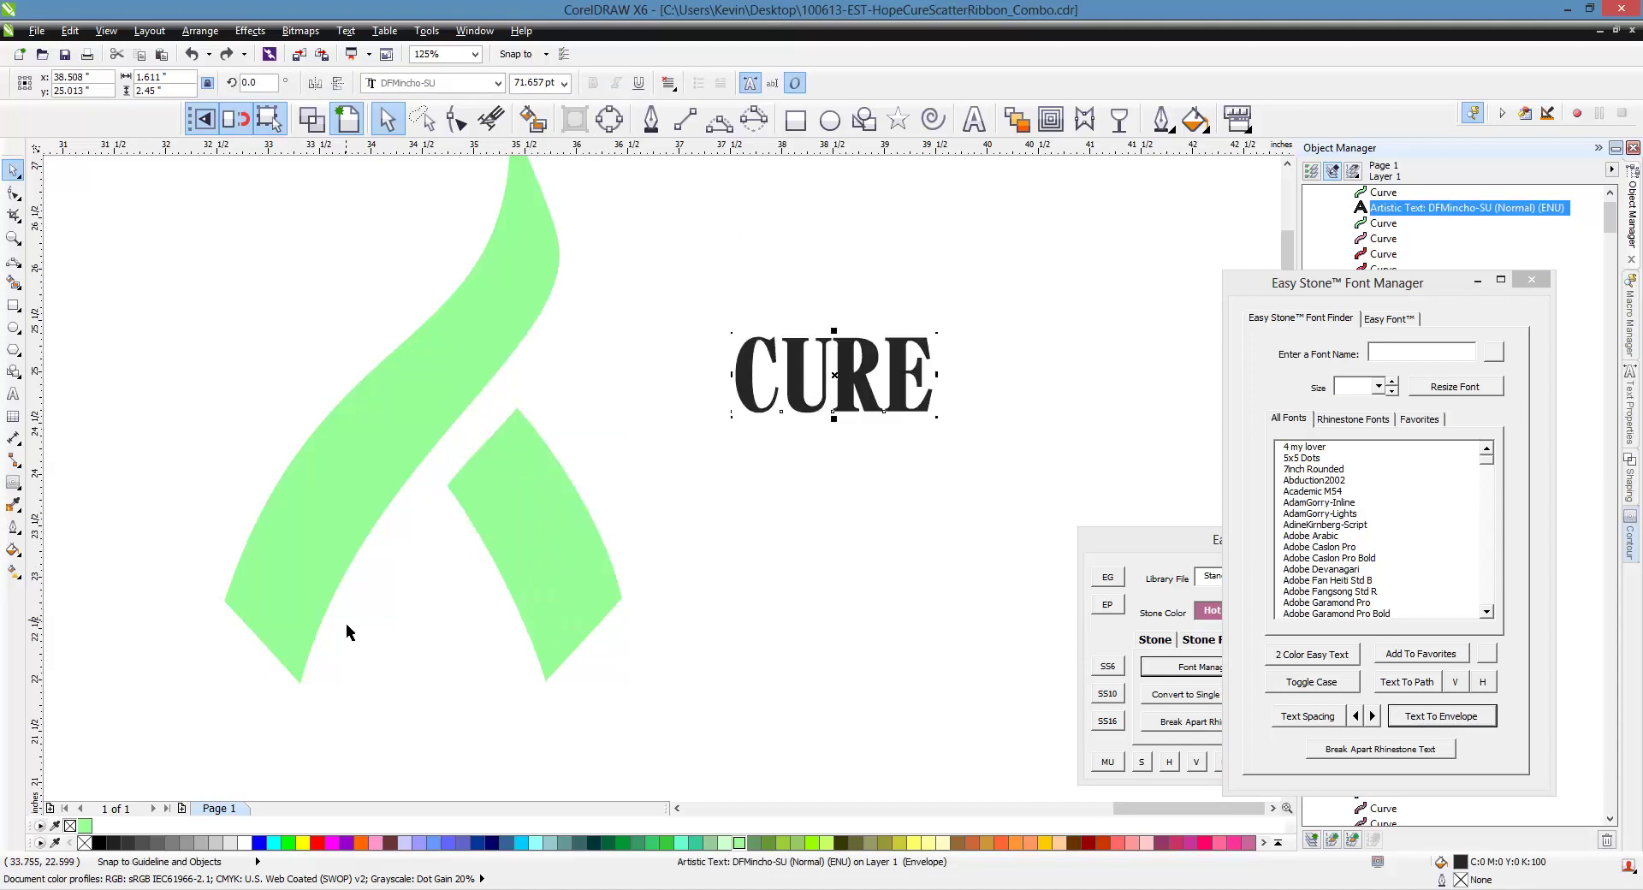
click(862, 523)
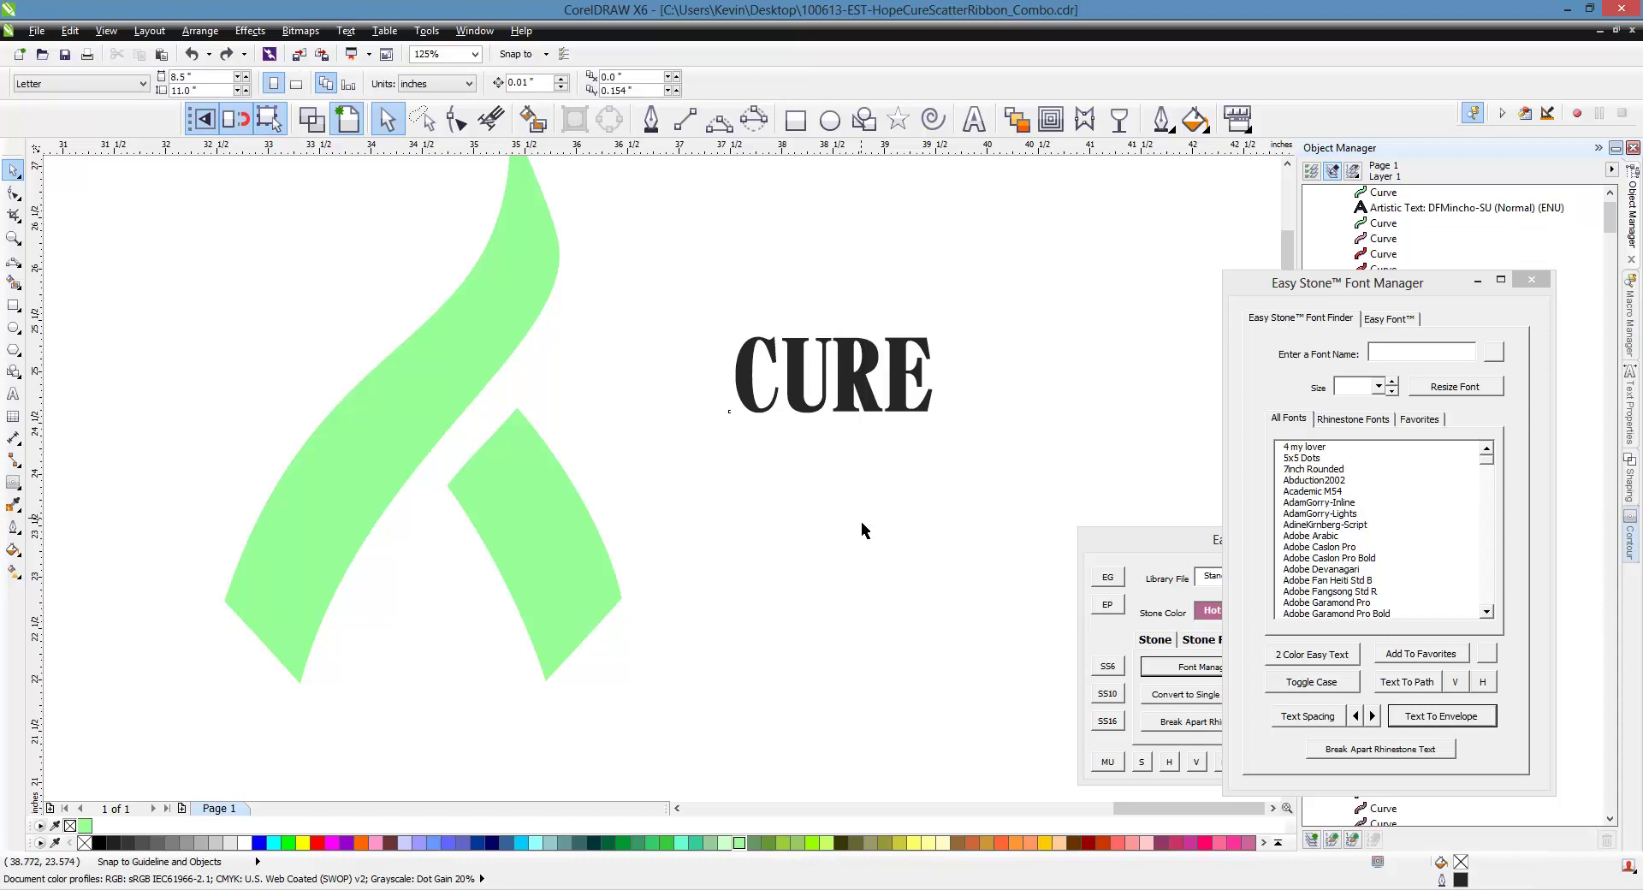
click(558, 529)
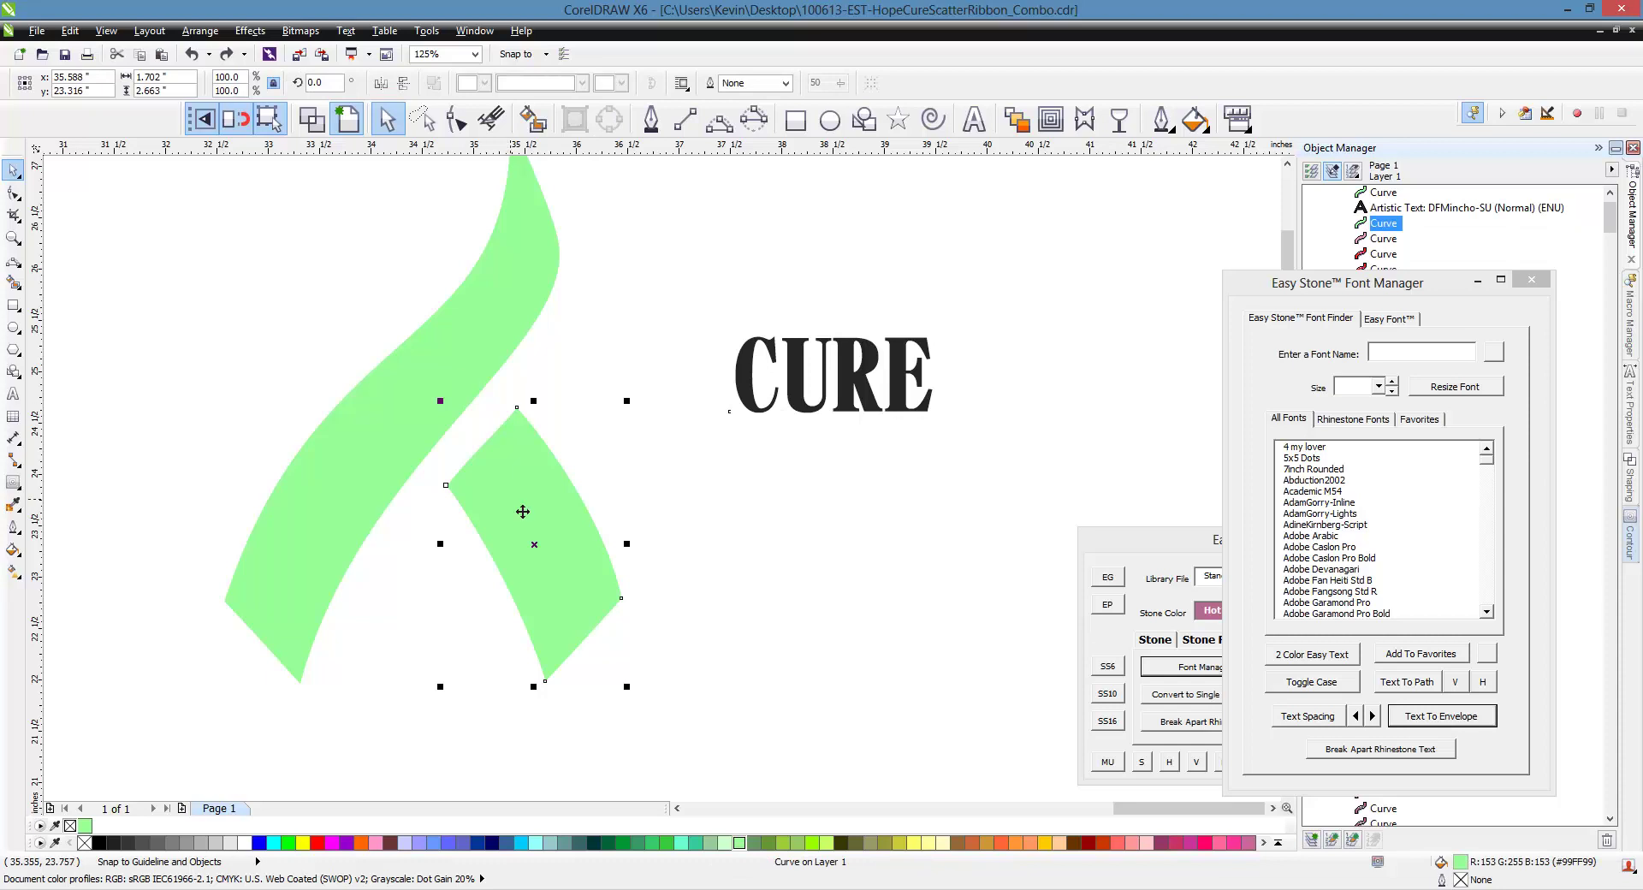
Reverse the lower green ribbon piece's path direction with the Shape tool's Reverse Direction
key(F10)
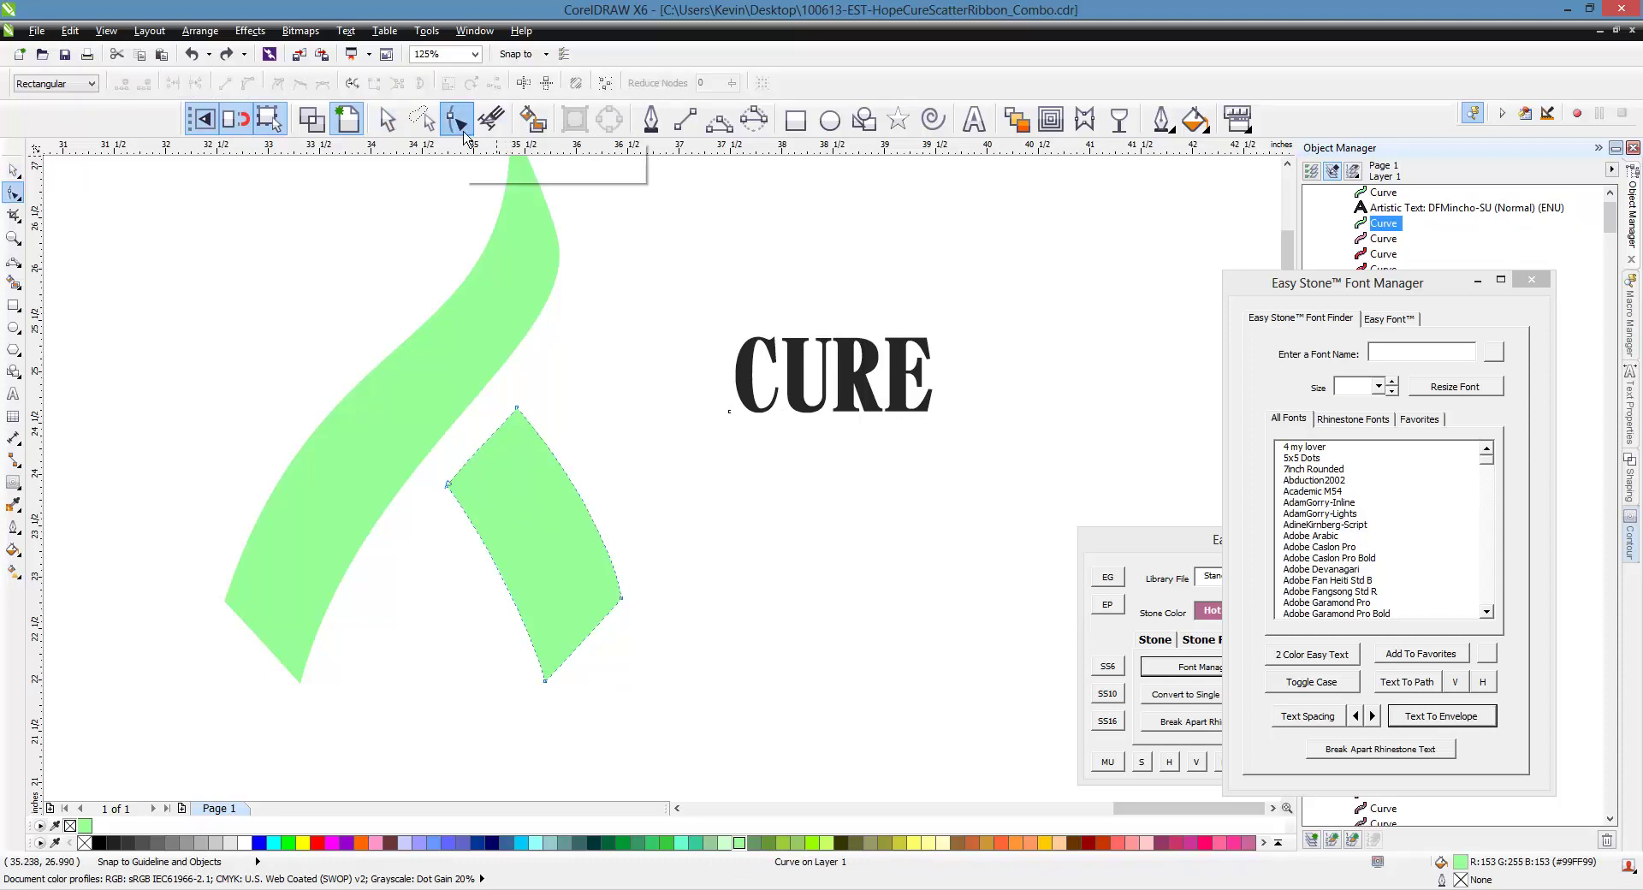
scroll(456, 561, up, 2)
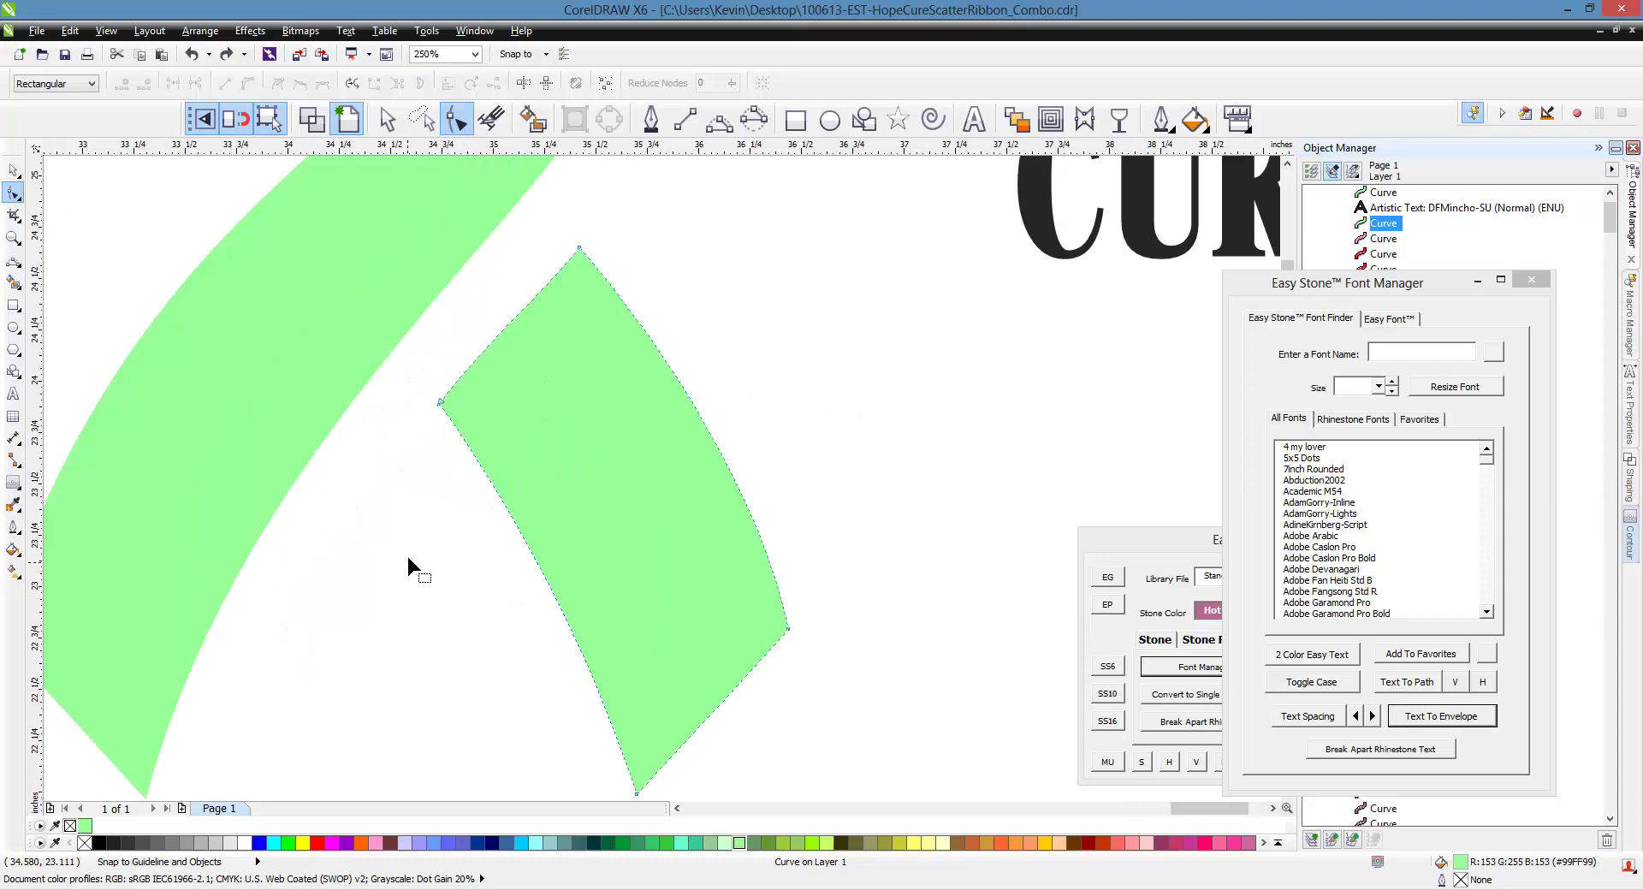
click(362, 89)
scroll(421, 444, down, 2)
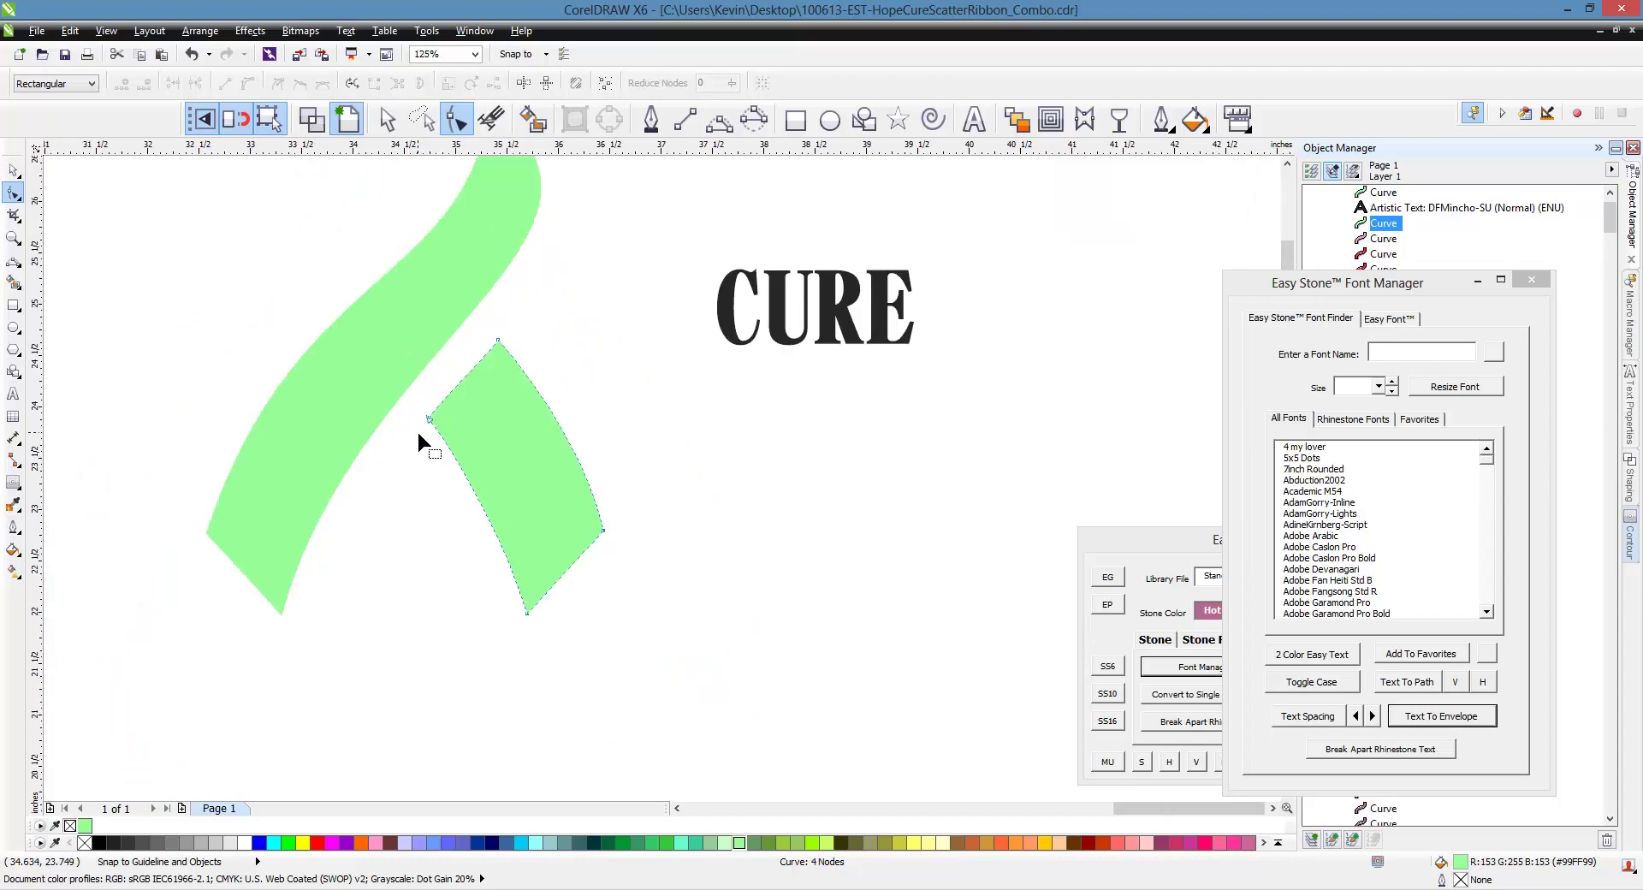
click(13, 171)
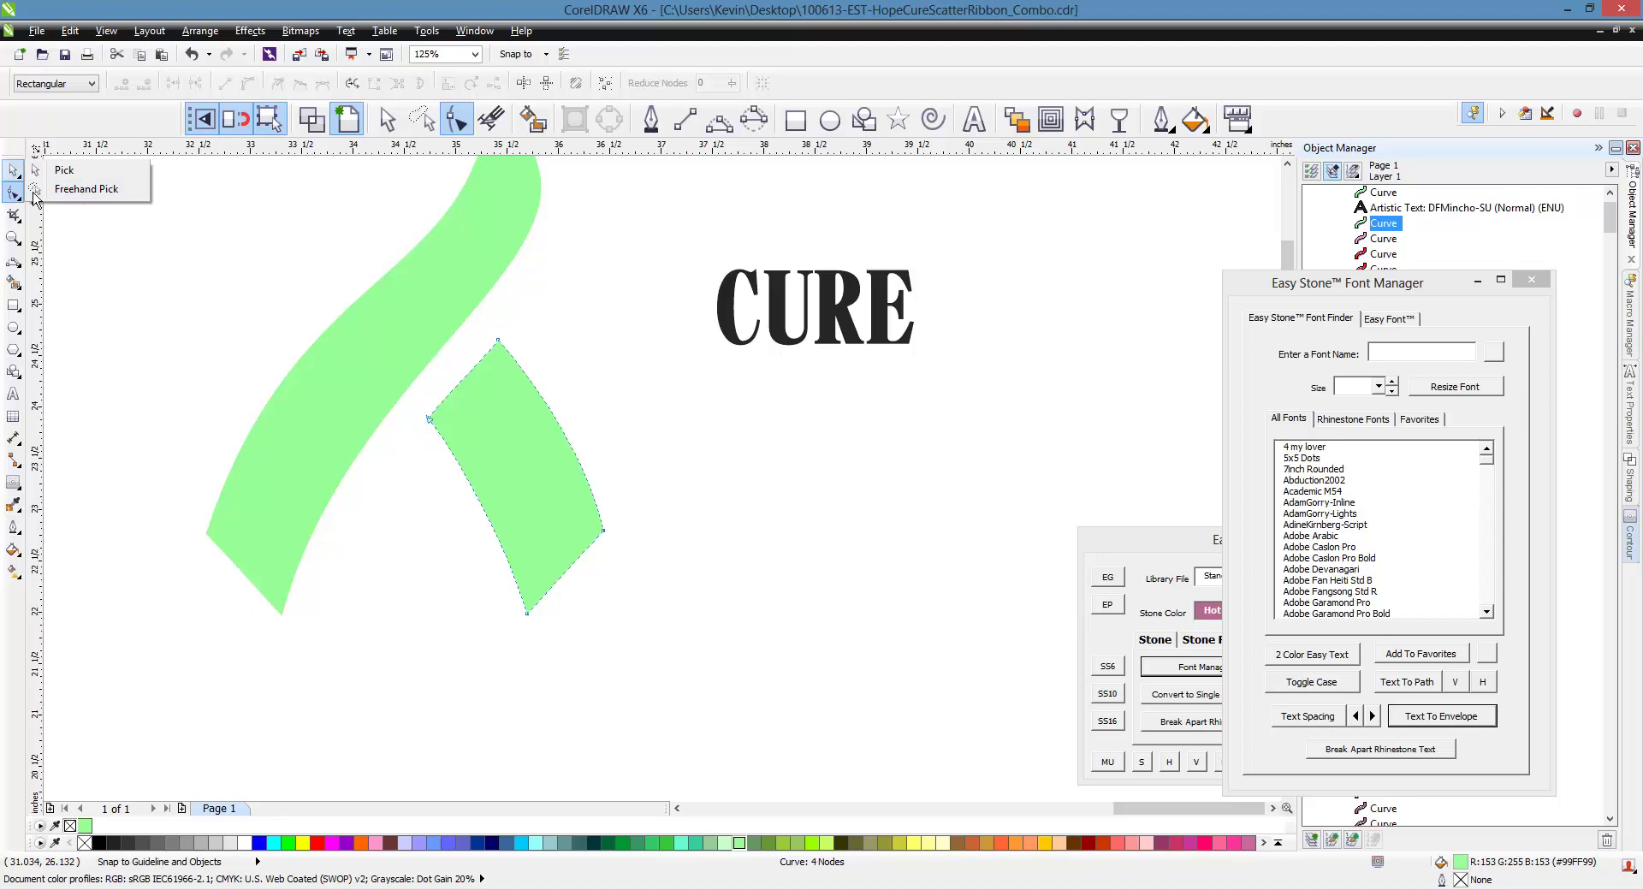
Envelope-fit CURE to the lower ribbon piece, then undo back to upright CURE
click(51, 172)
key(Escape)
click(741, 340)
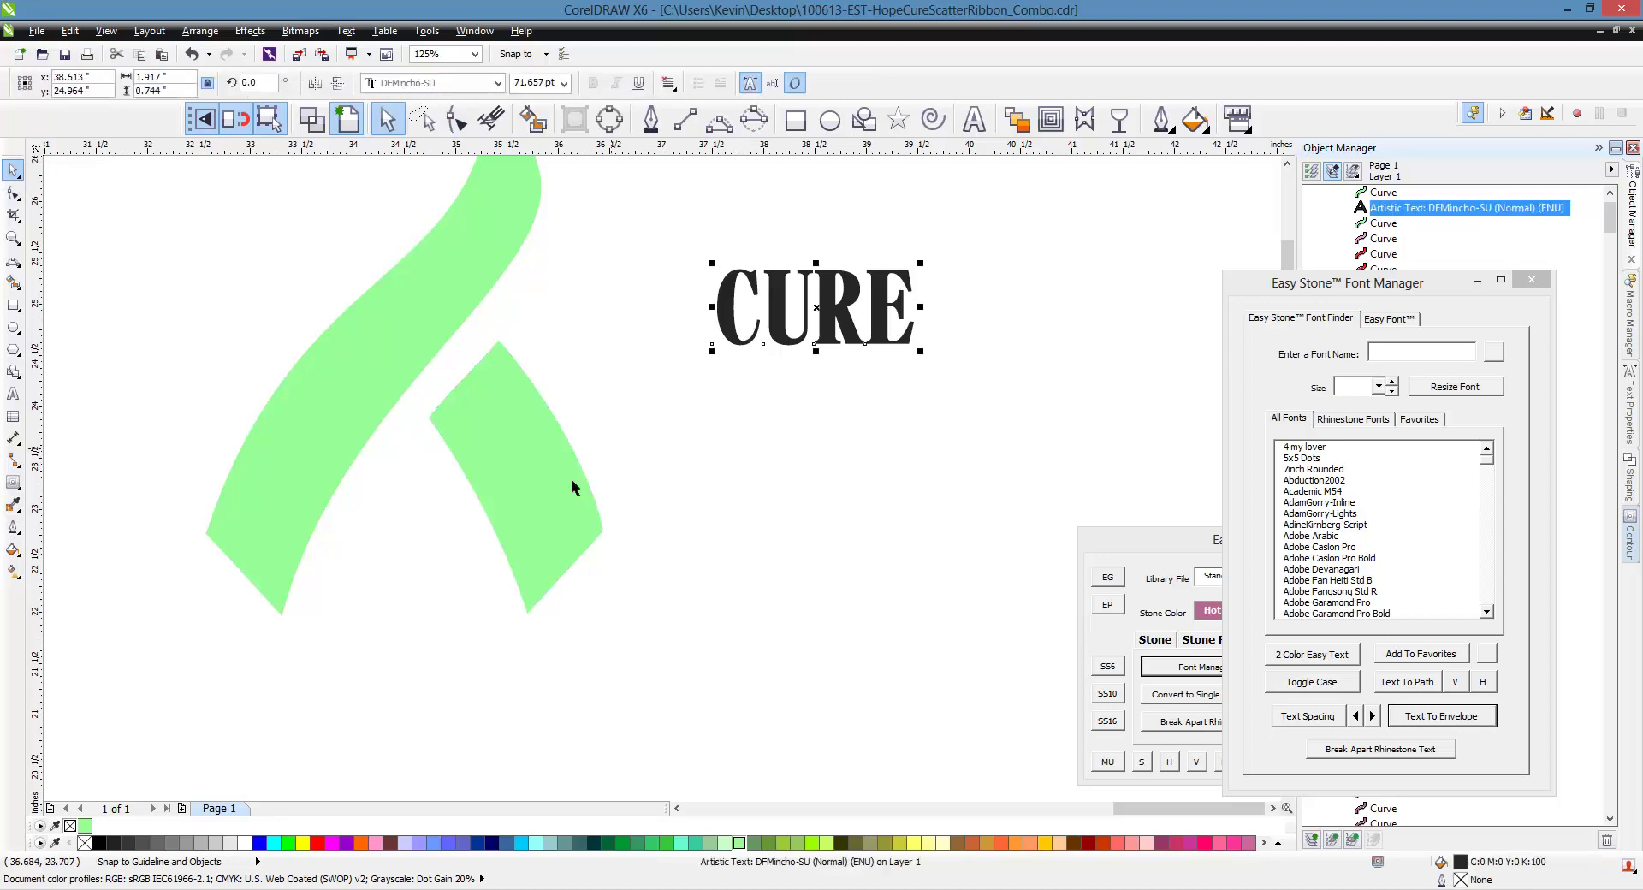
shift+click(552, 500)
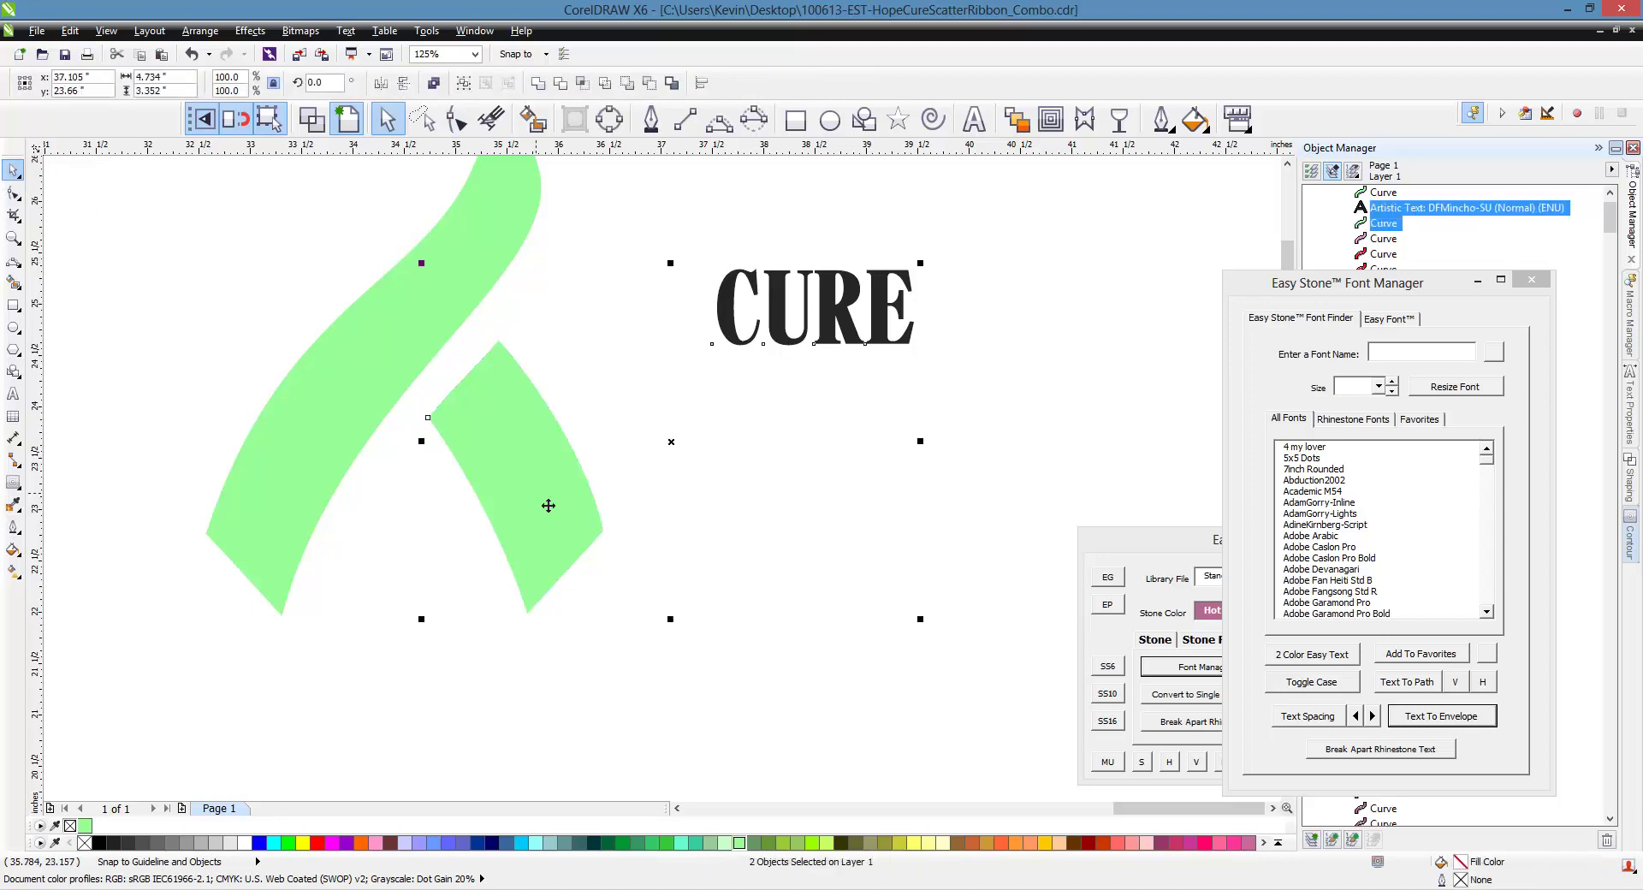
click(1451, 724)
key(Escape)
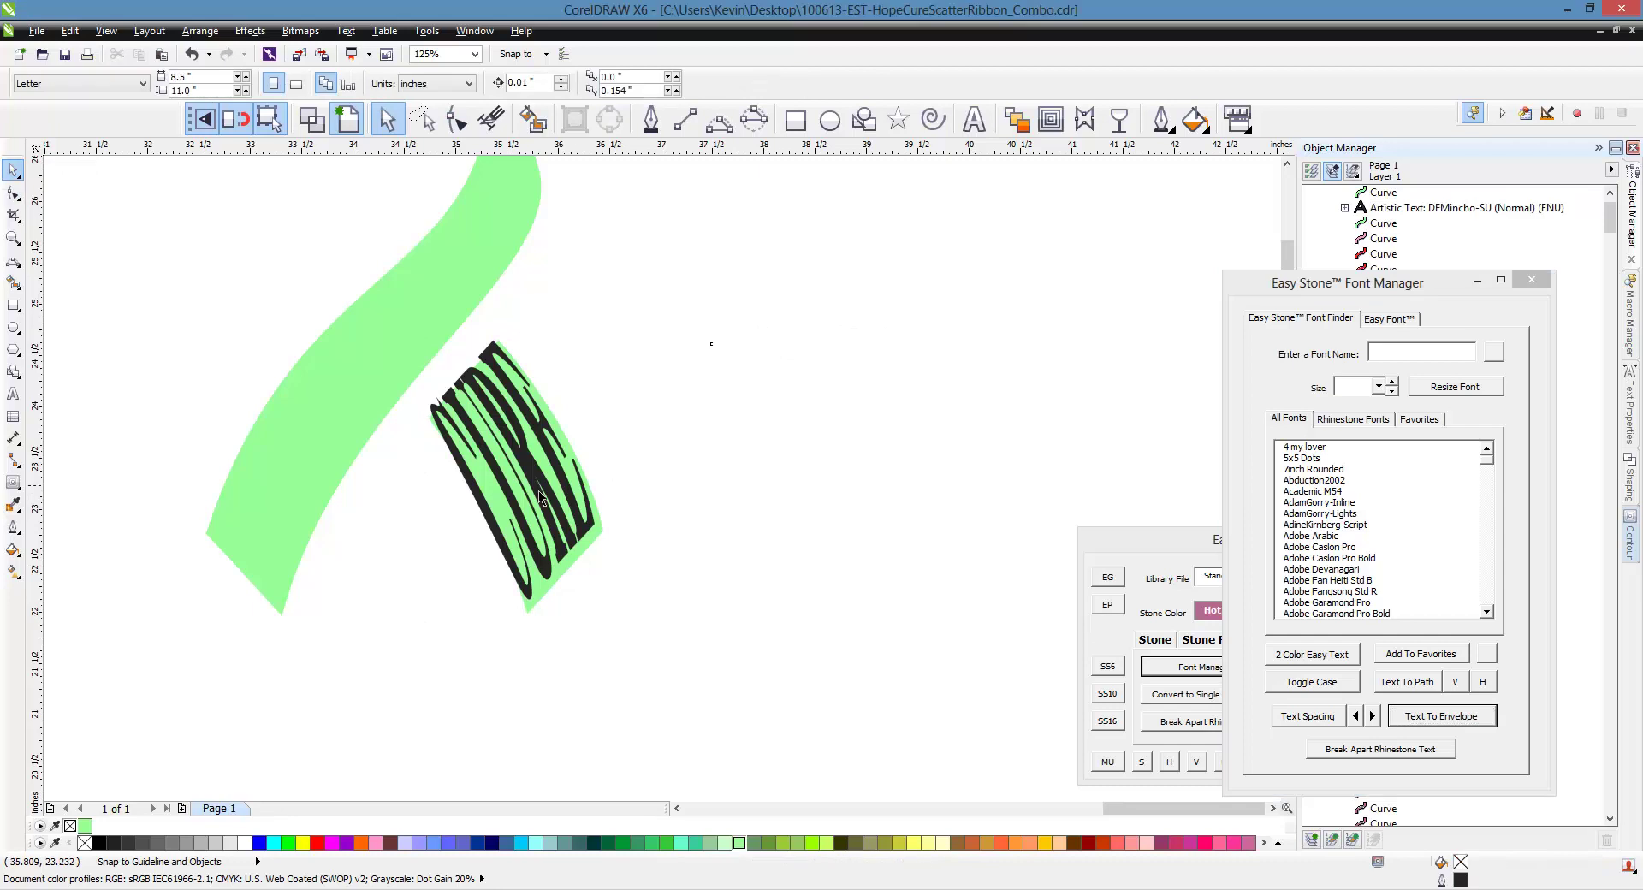
click(539, 496)
key(ctrl+z)
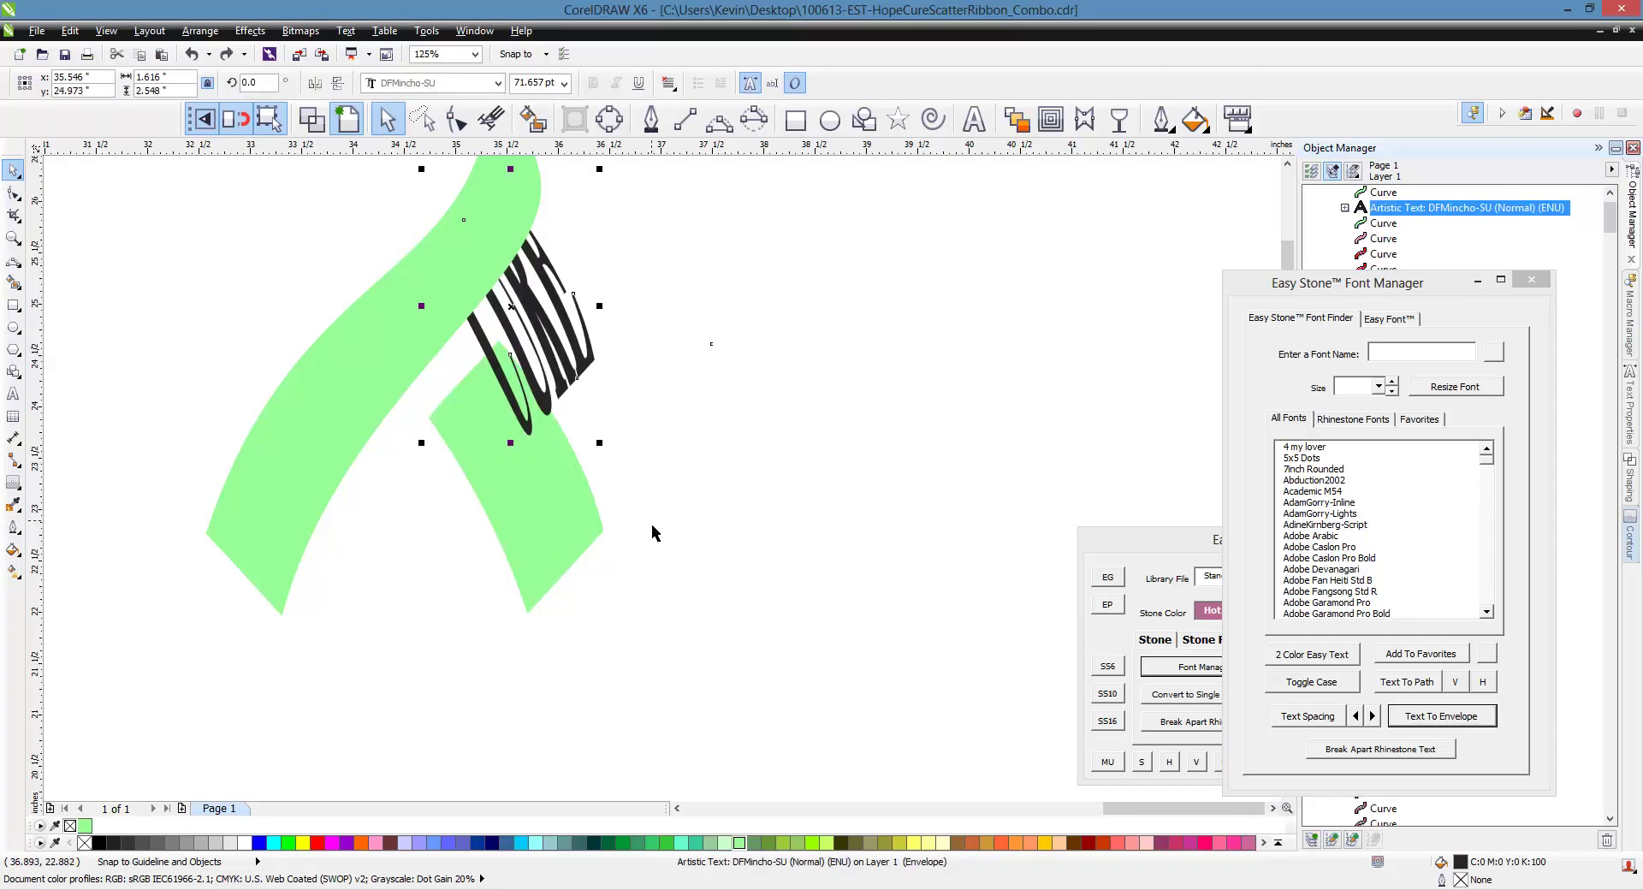
key(ctrl+z)
Rotate CURE to 270° and envelope-fit it to the lower ribbon piece
click(890, 351)
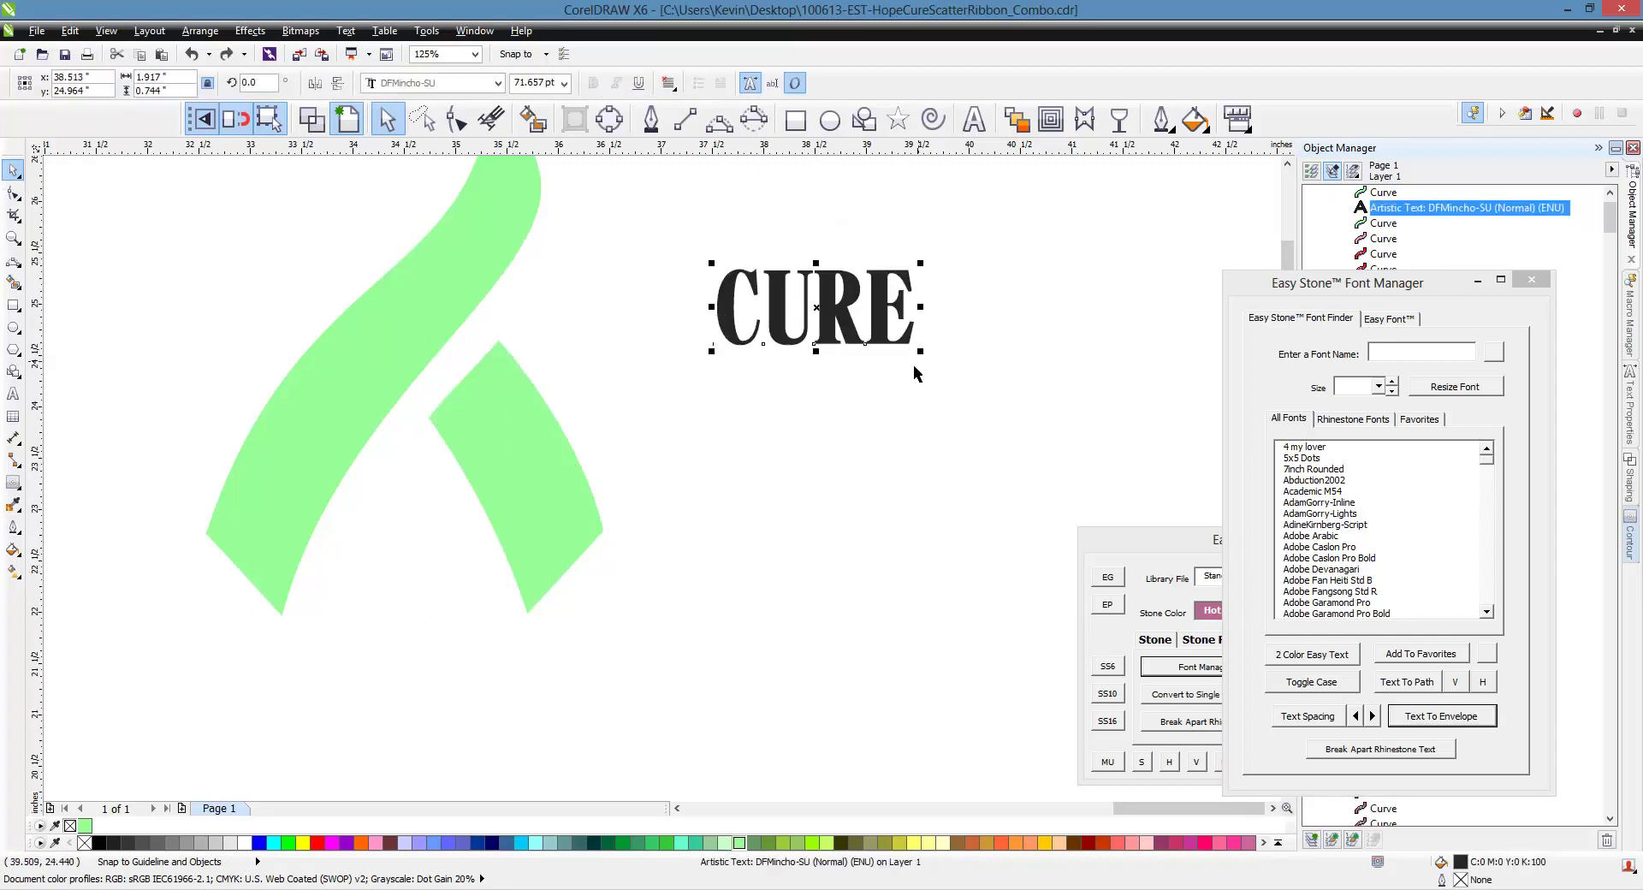
click(890, 351)
drag(936, 371, 793, 428)
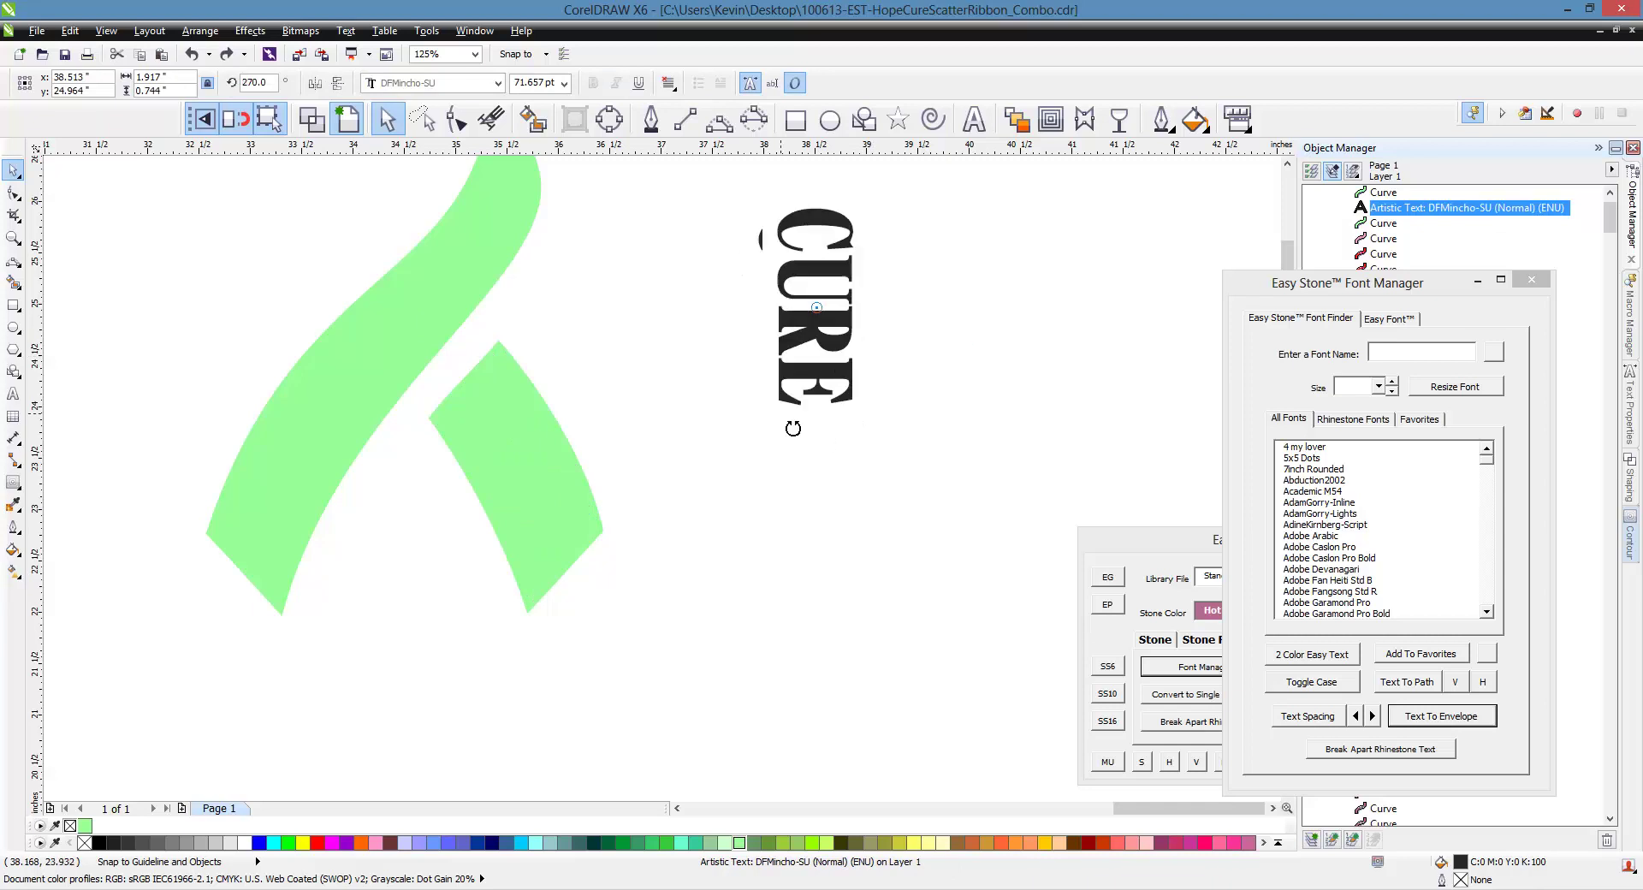
shift+click(599, 505)
click(1439, 719)
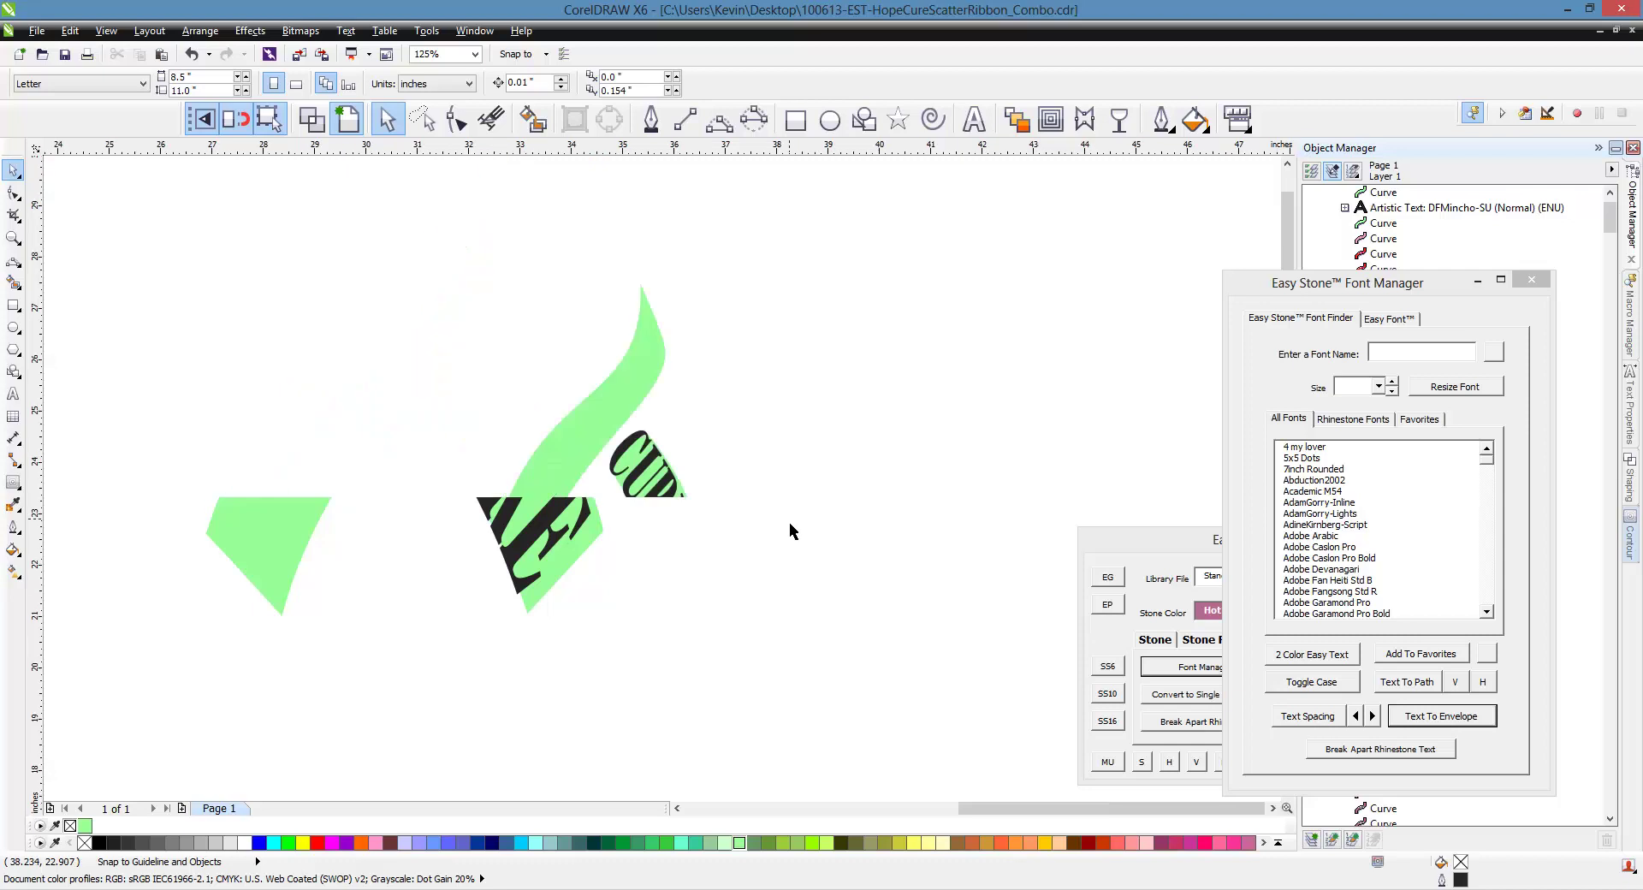
Nudge the enveloped CURE into alignment, then move it off the ribbon to the right
click(654, 500)
scroll(653, 561, up, 2)
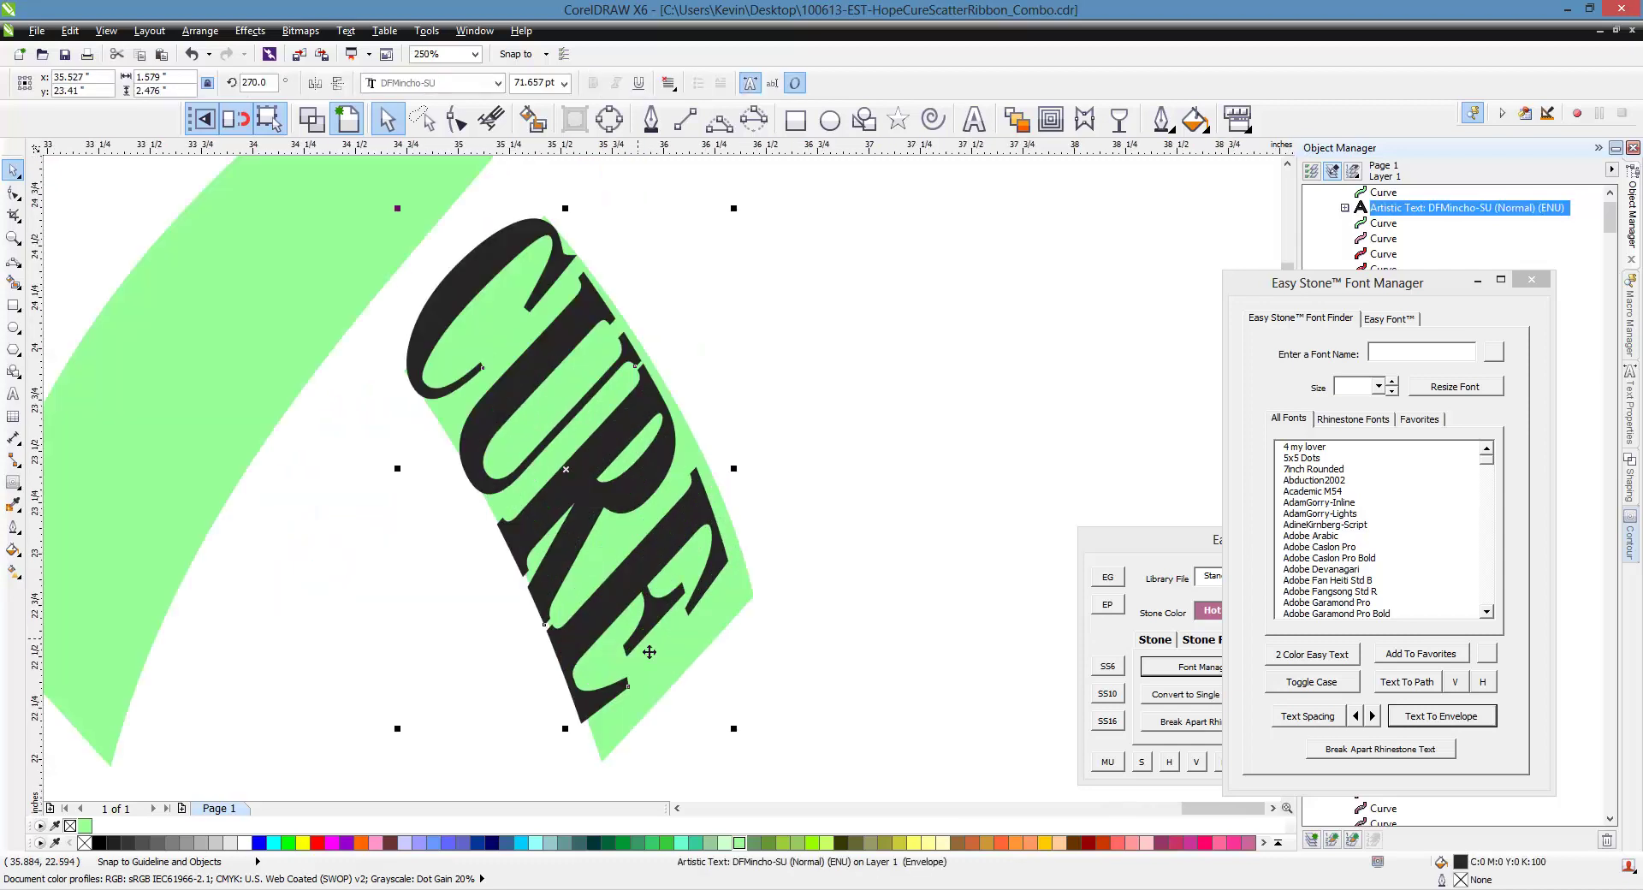
mouse_move(654, 584)
mouse_down()
mouse_move(678, 604)
mouse_move(657, 574)
mouse_up()
scroll(682, 618, up, 2)
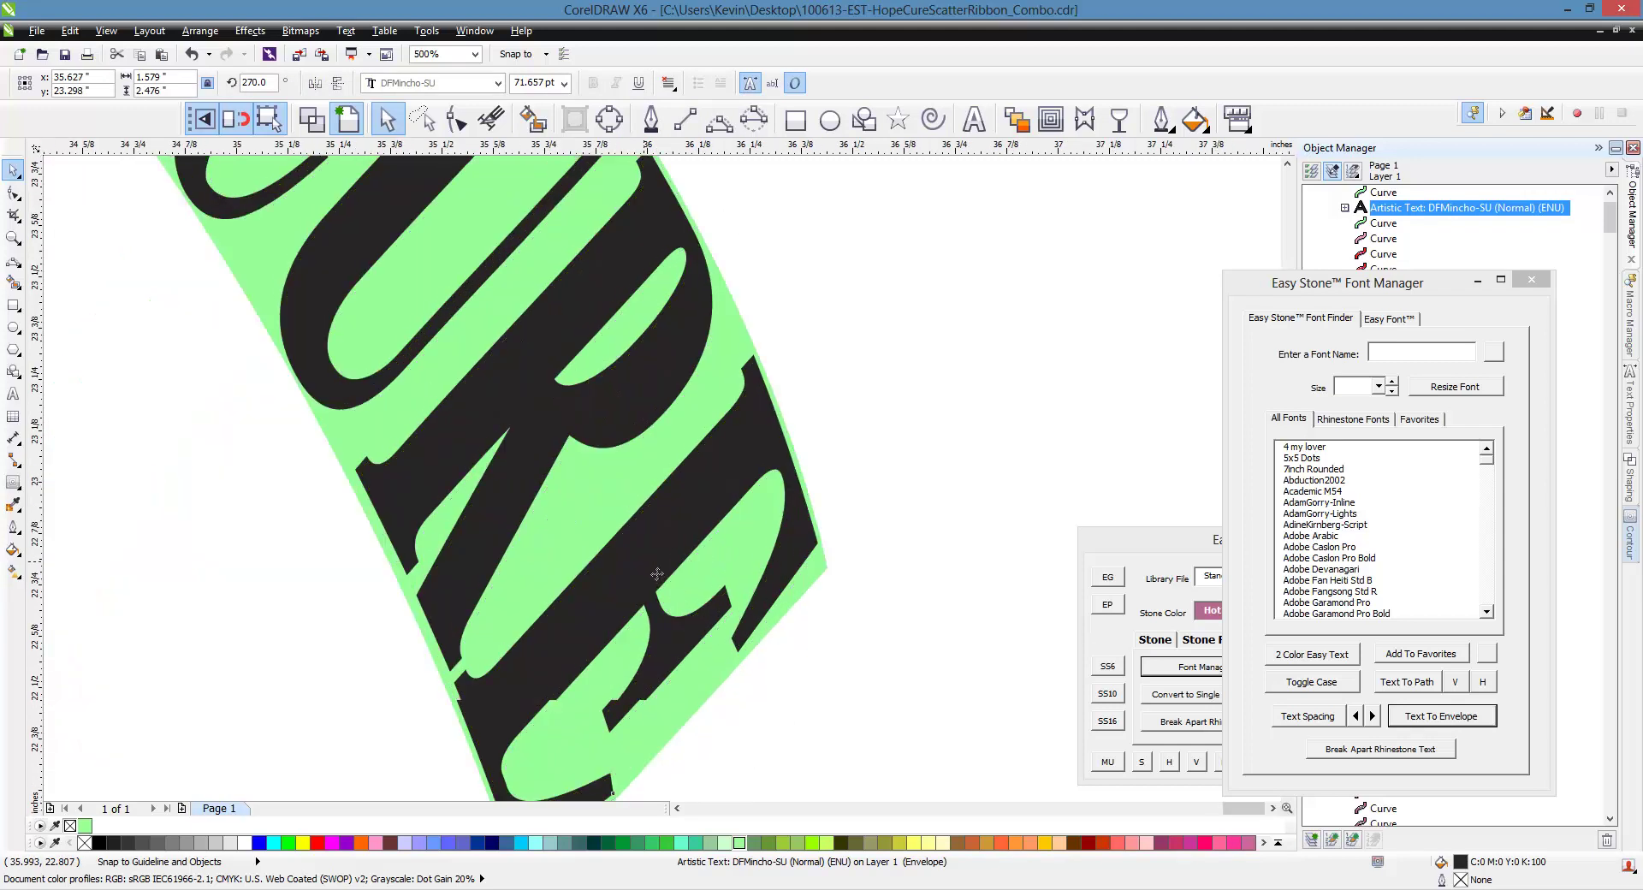
scroll(619, 582, down, 2)
scroll(523, 244, up, 2)
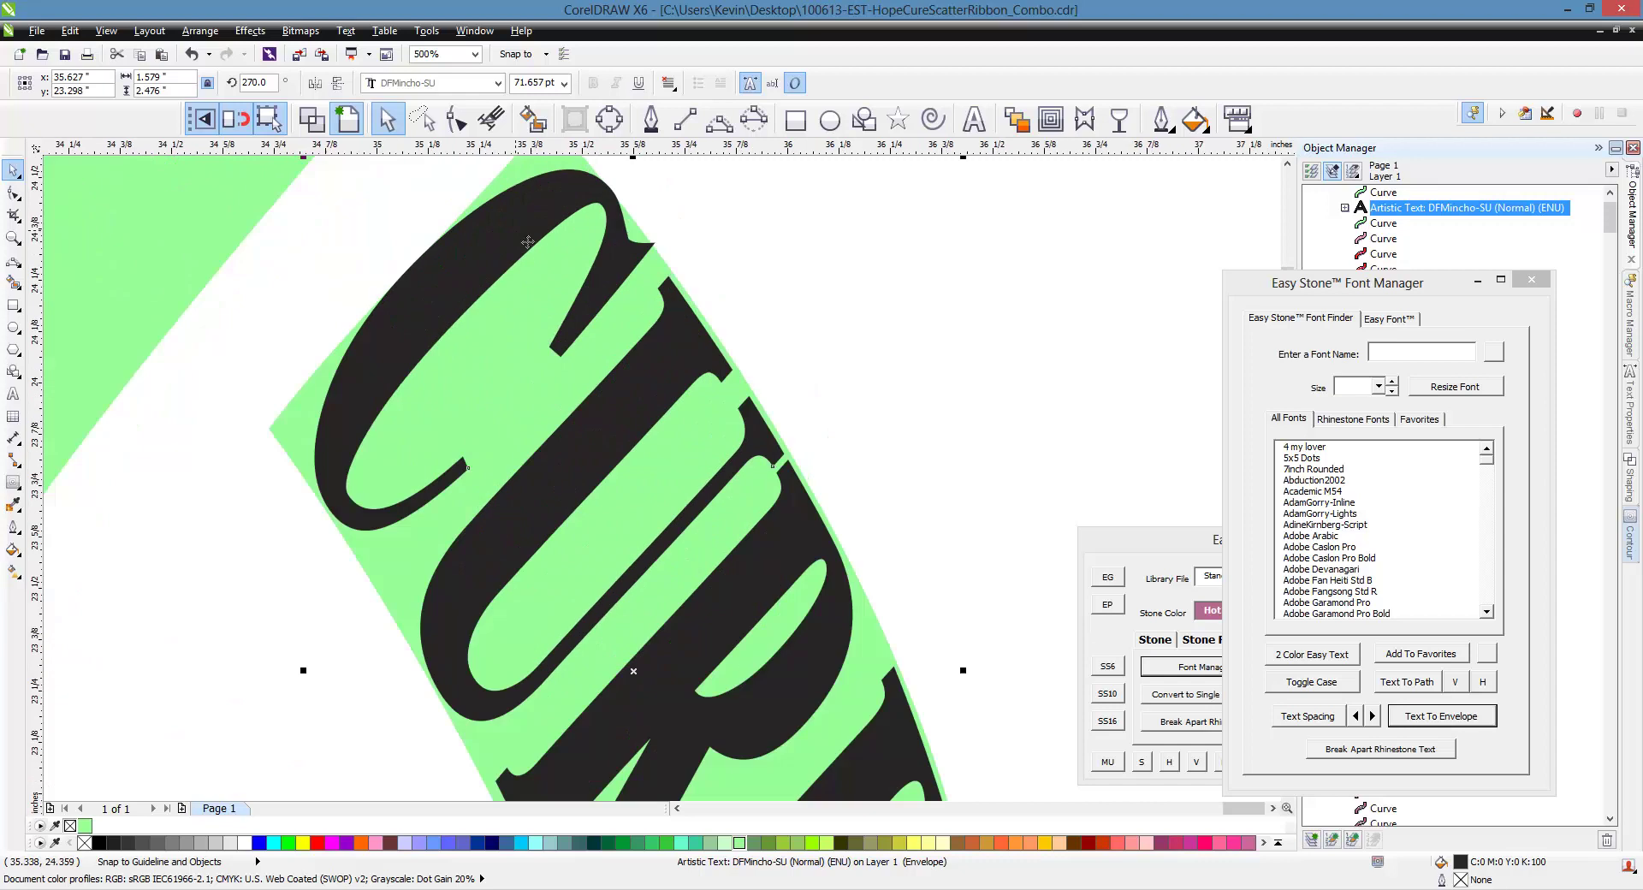
drag(528, 242, 530, 252)
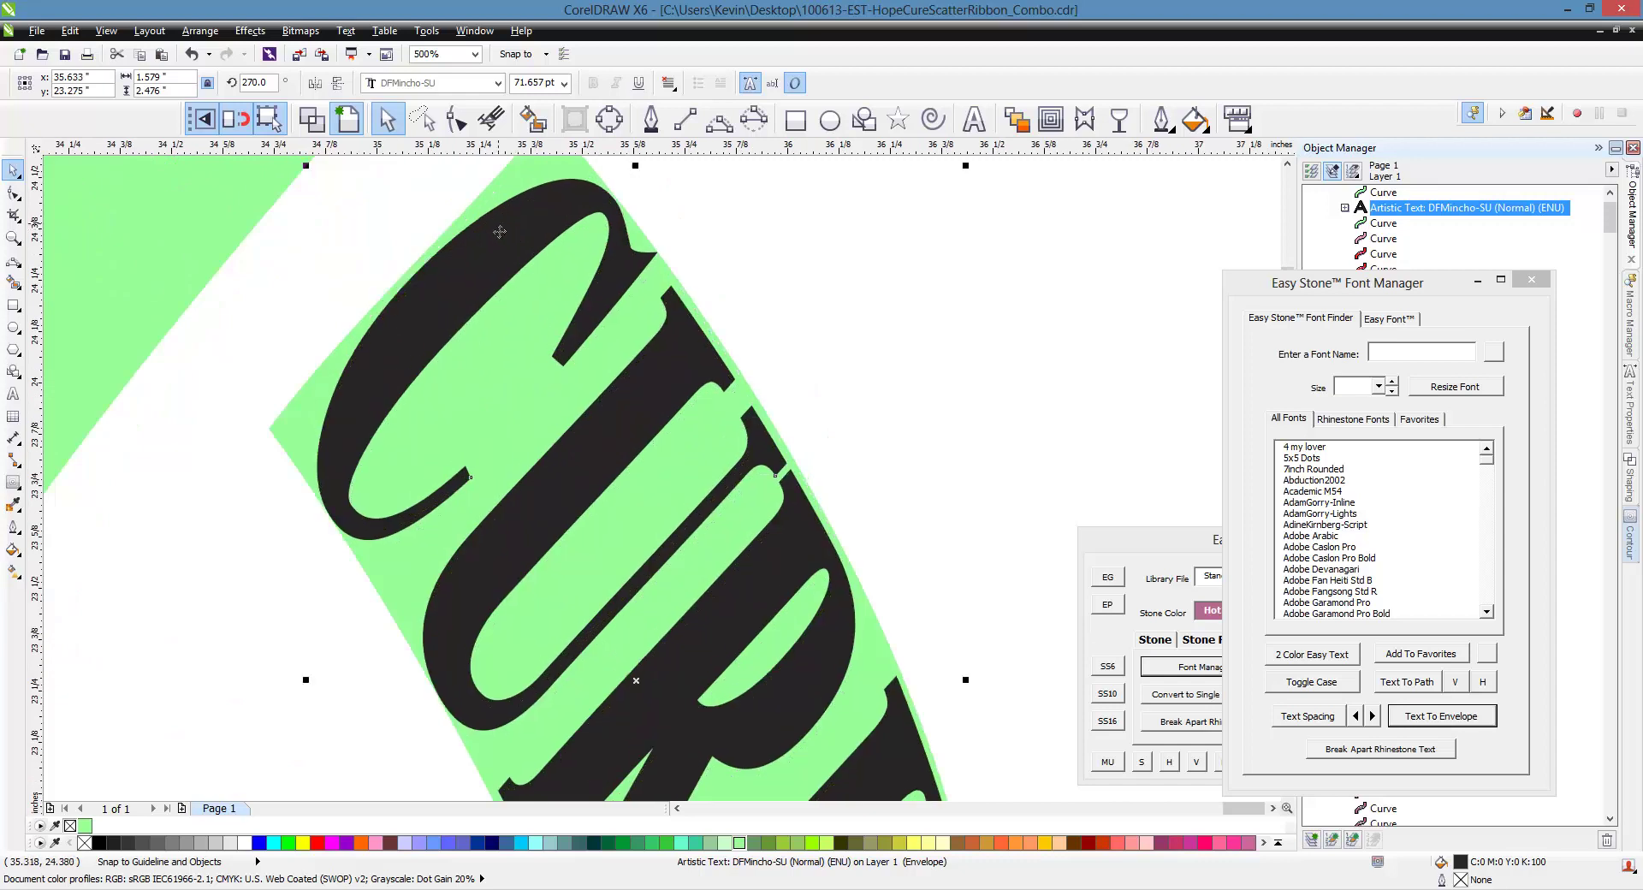
scroll(467, 228, down, 2)
scroll(645, 673, up, 2)
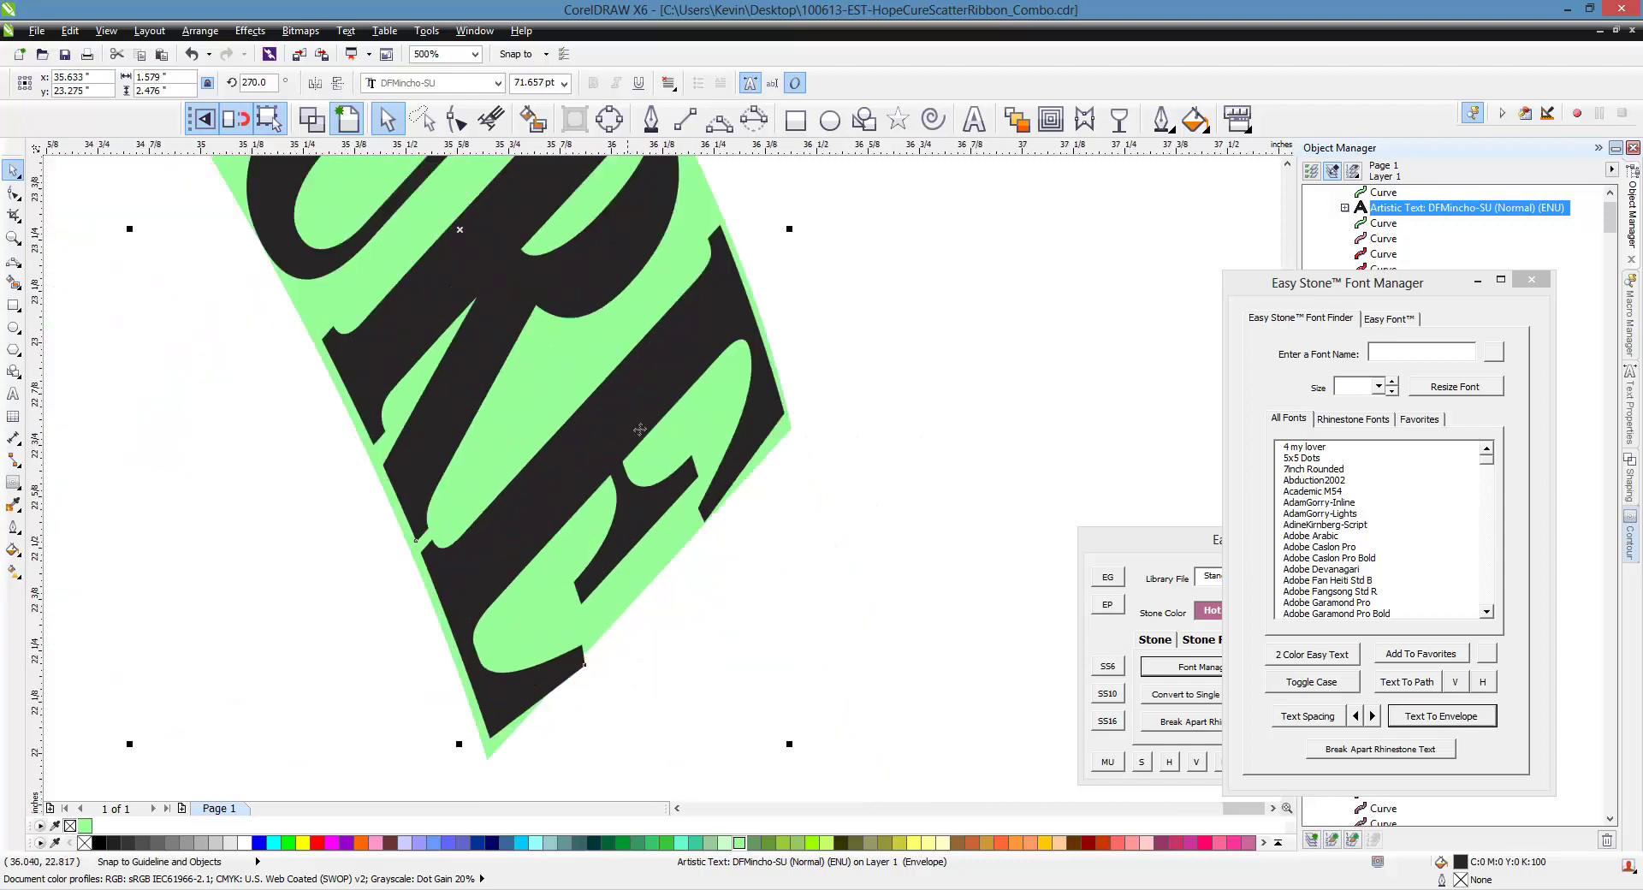
drag(640, 430, 641, 427)
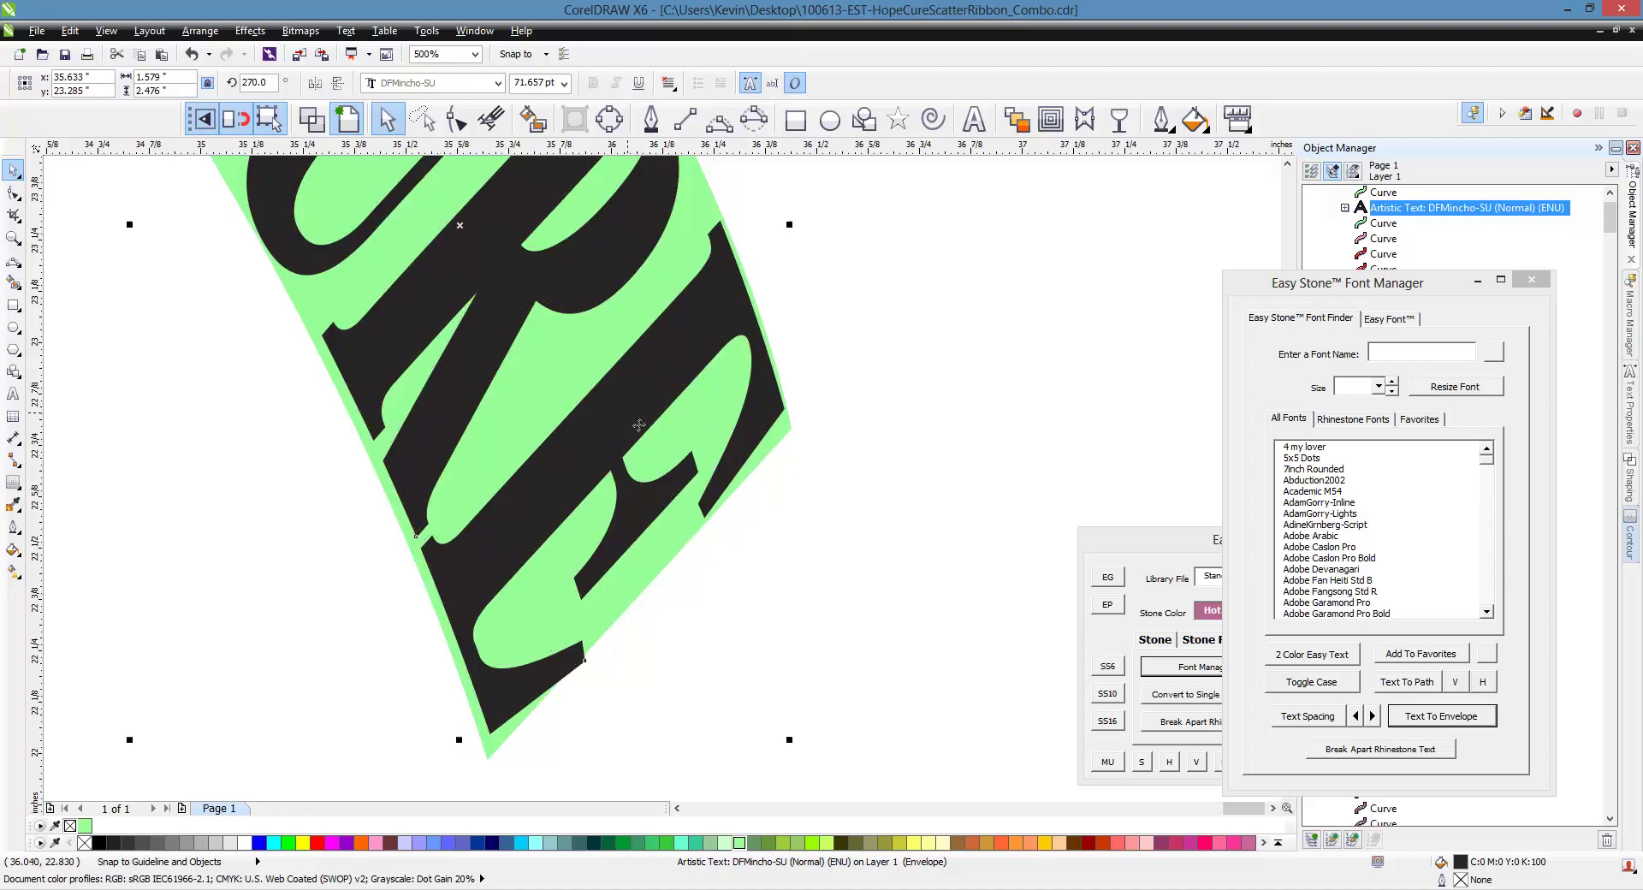
scroll(544, 450, down, 2)
scroll(544, 450, down, 2)
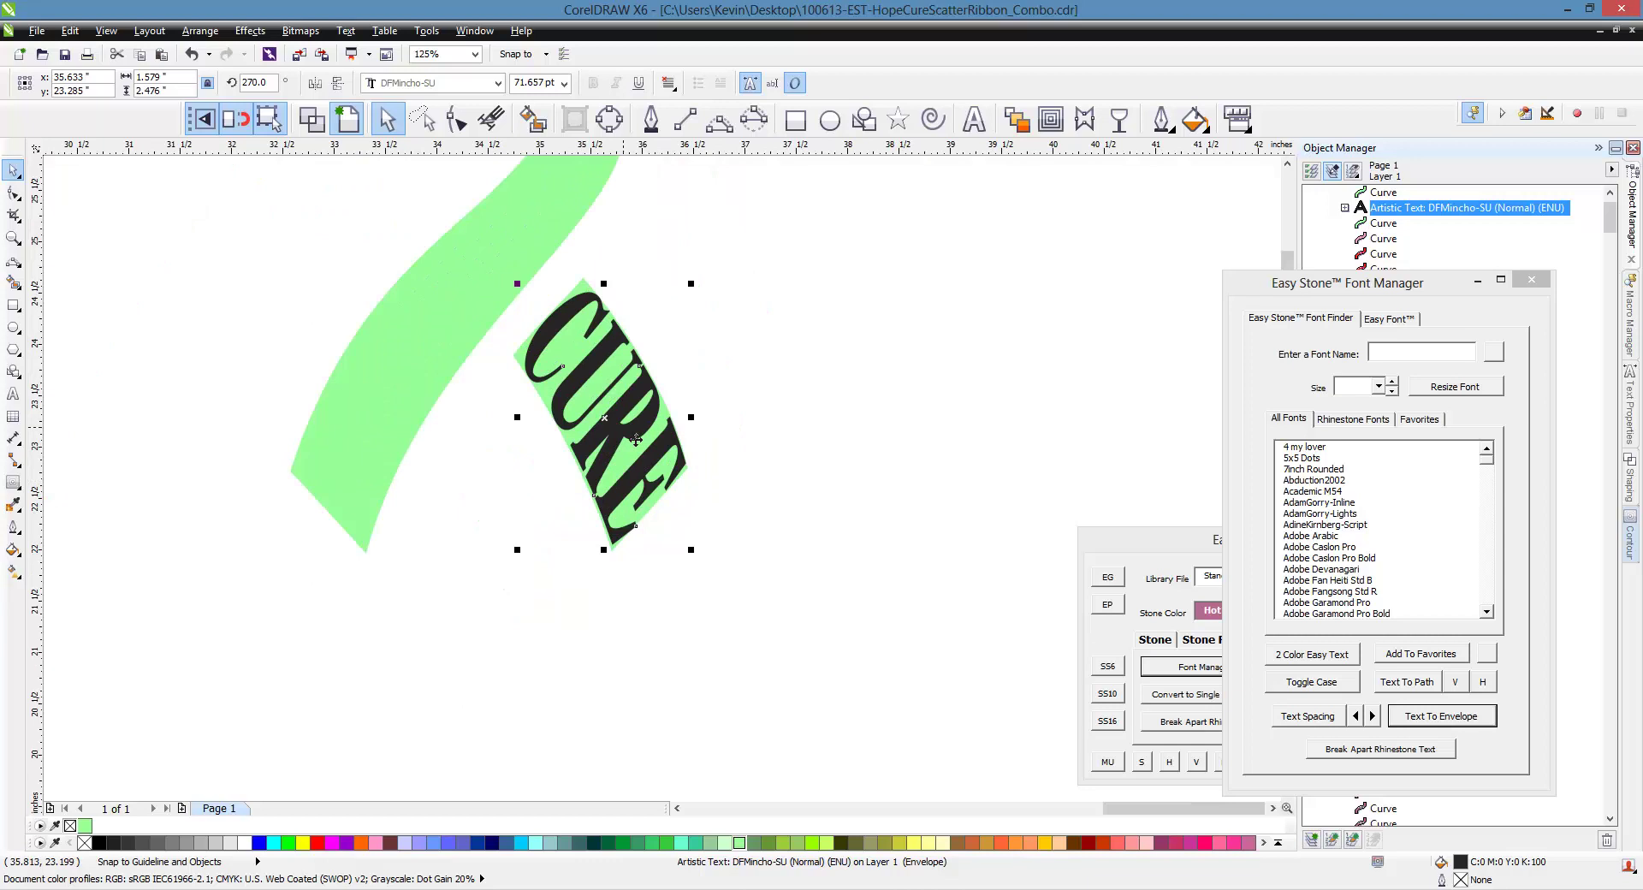
drag(636, 441, 844, 411)
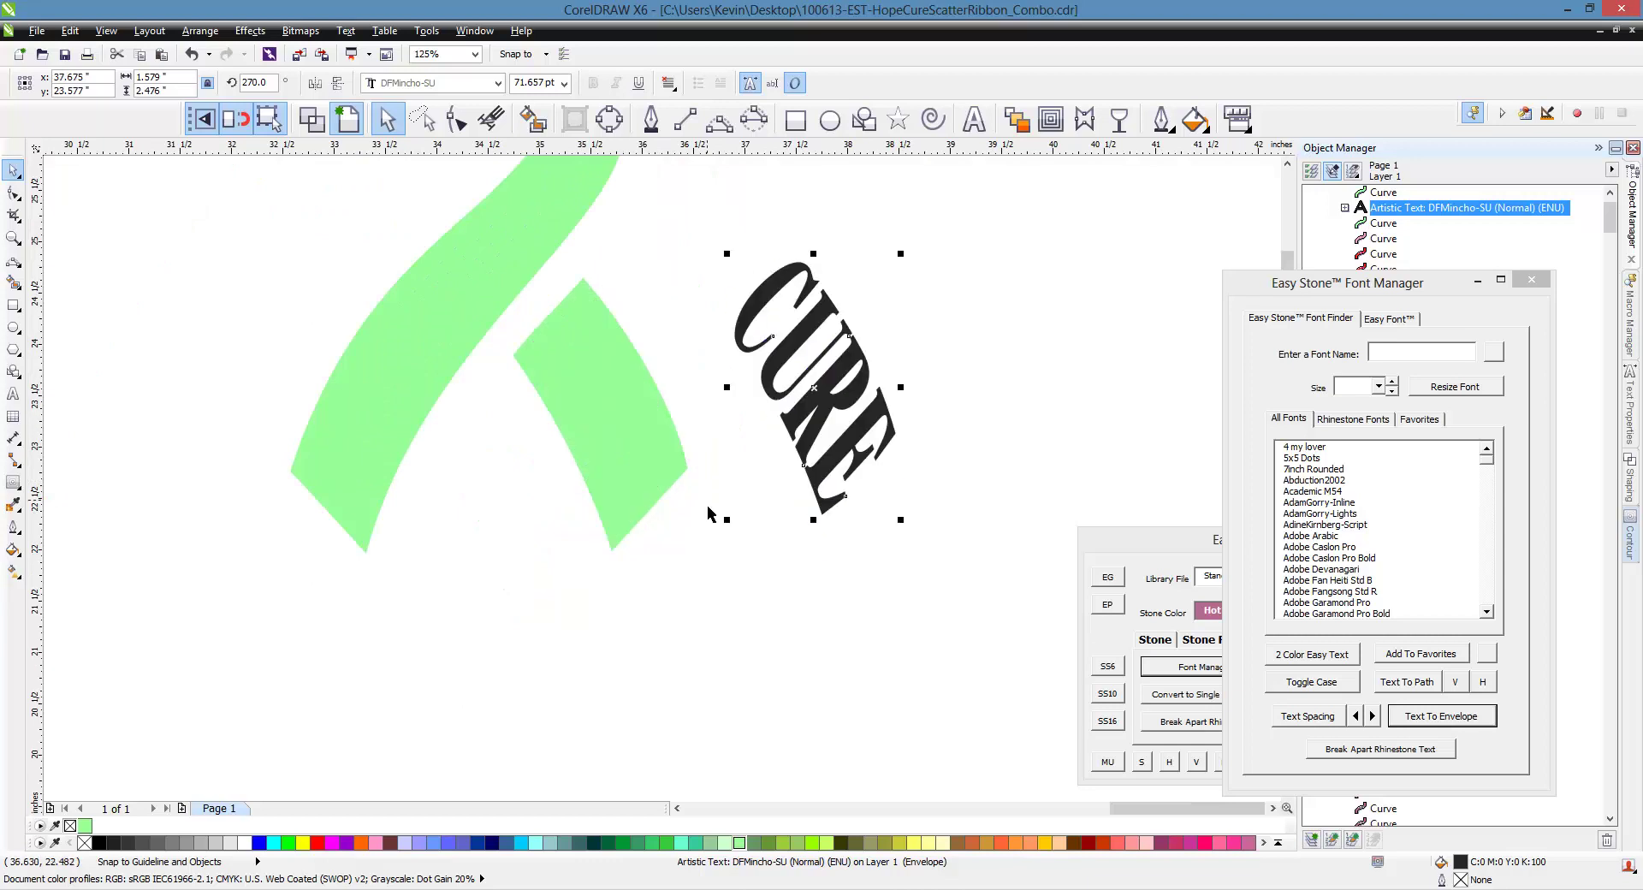
click(665, 620)
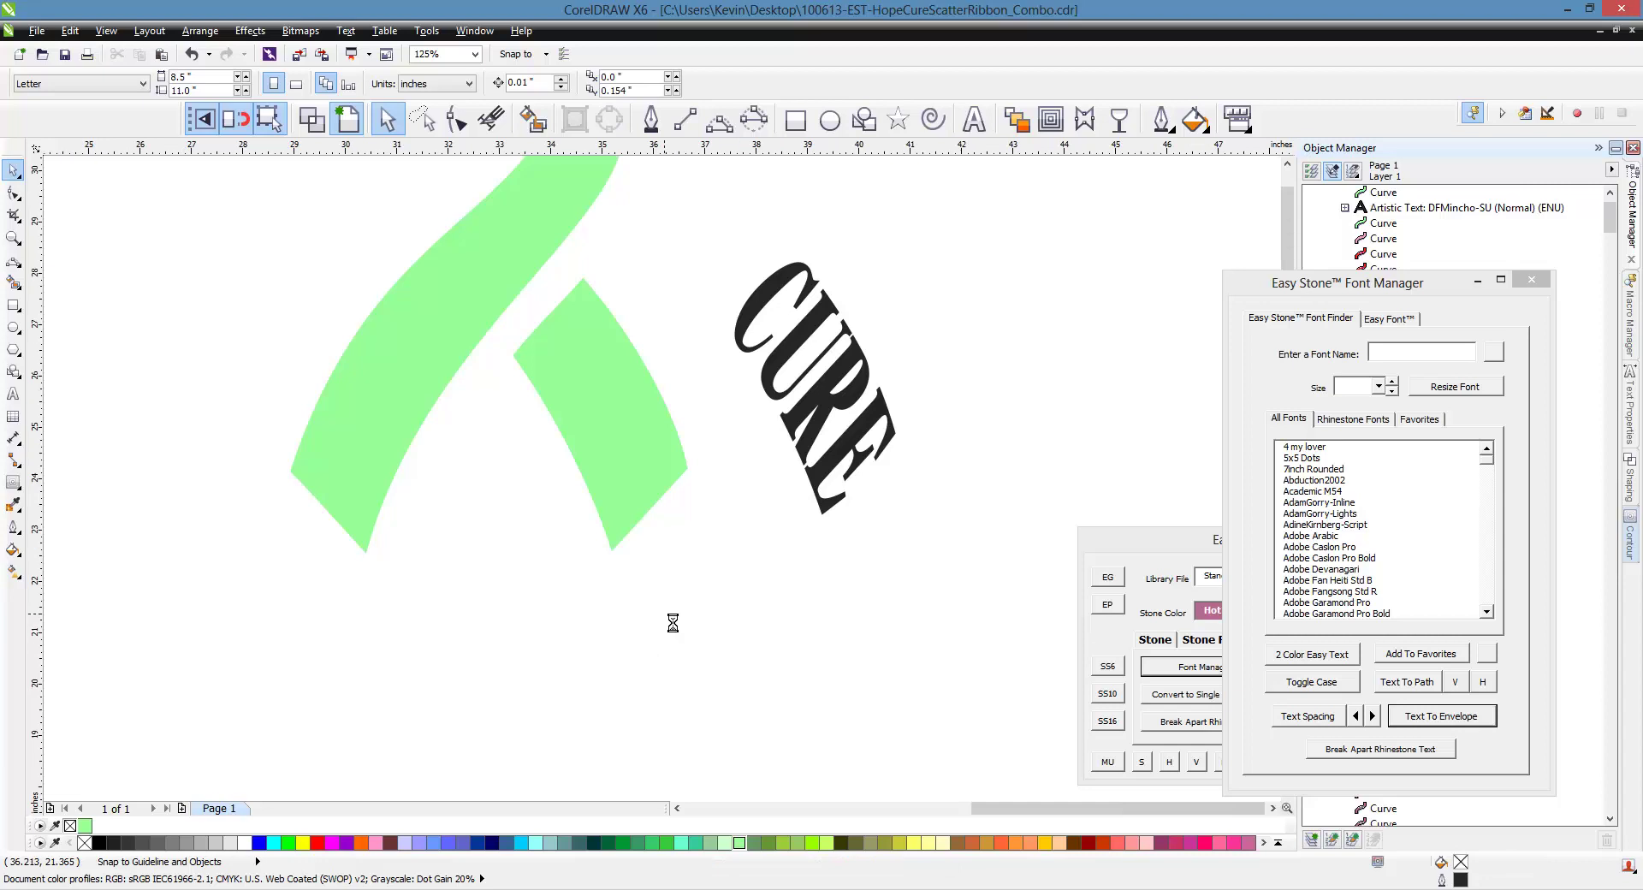
Move the CURE text up and to the right
scroll(664, 618, down, 2)
scroll(774, 522, up, 2)
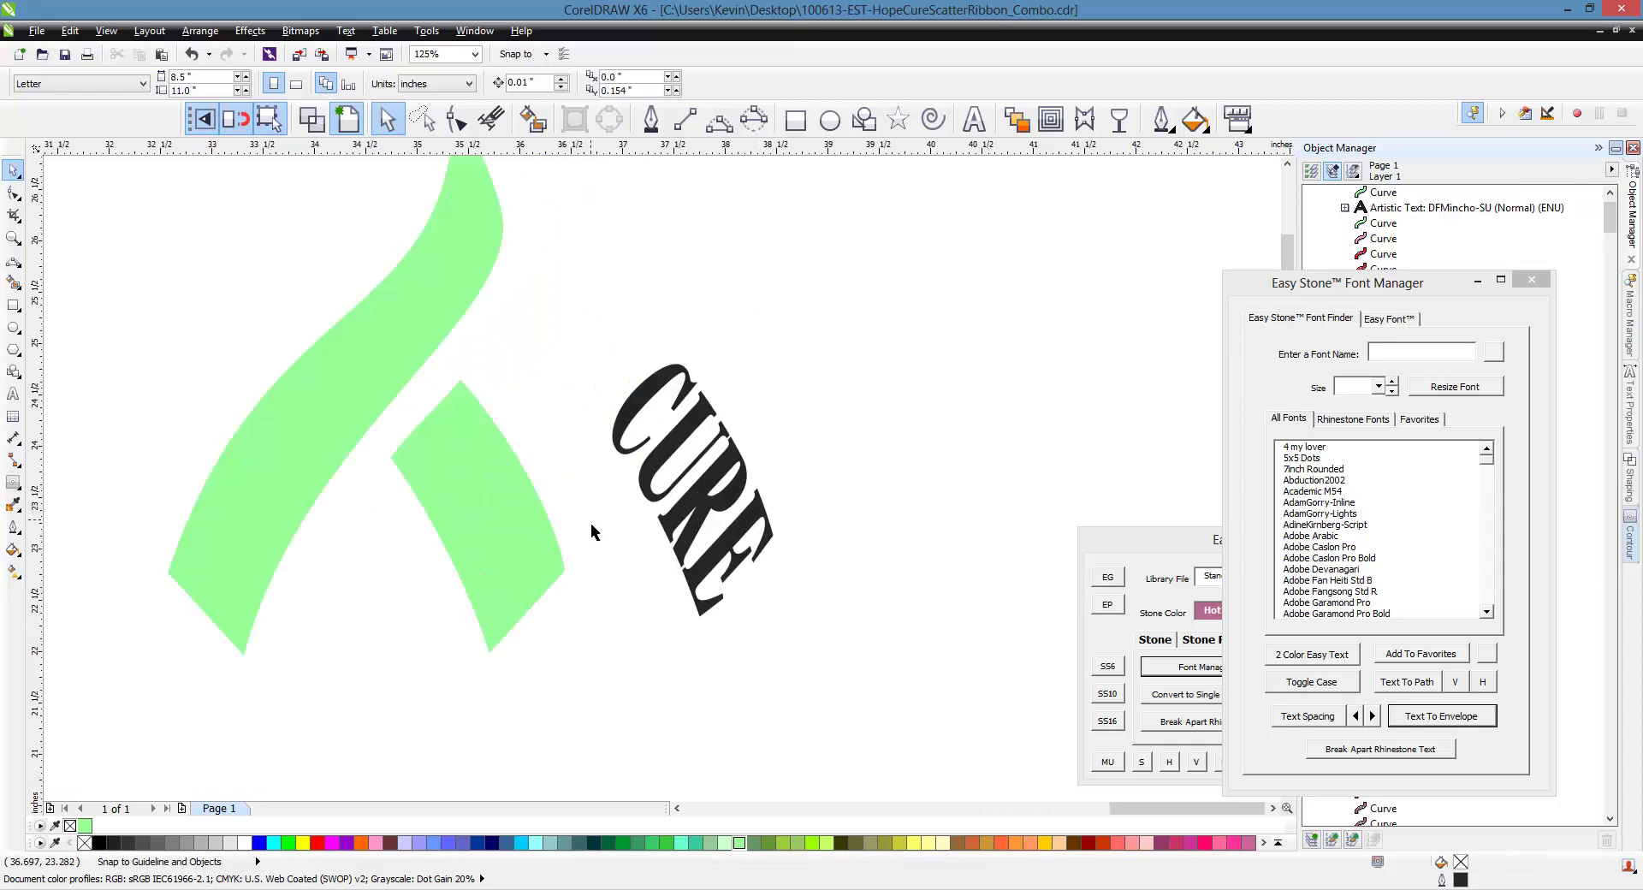
click(712, 509)
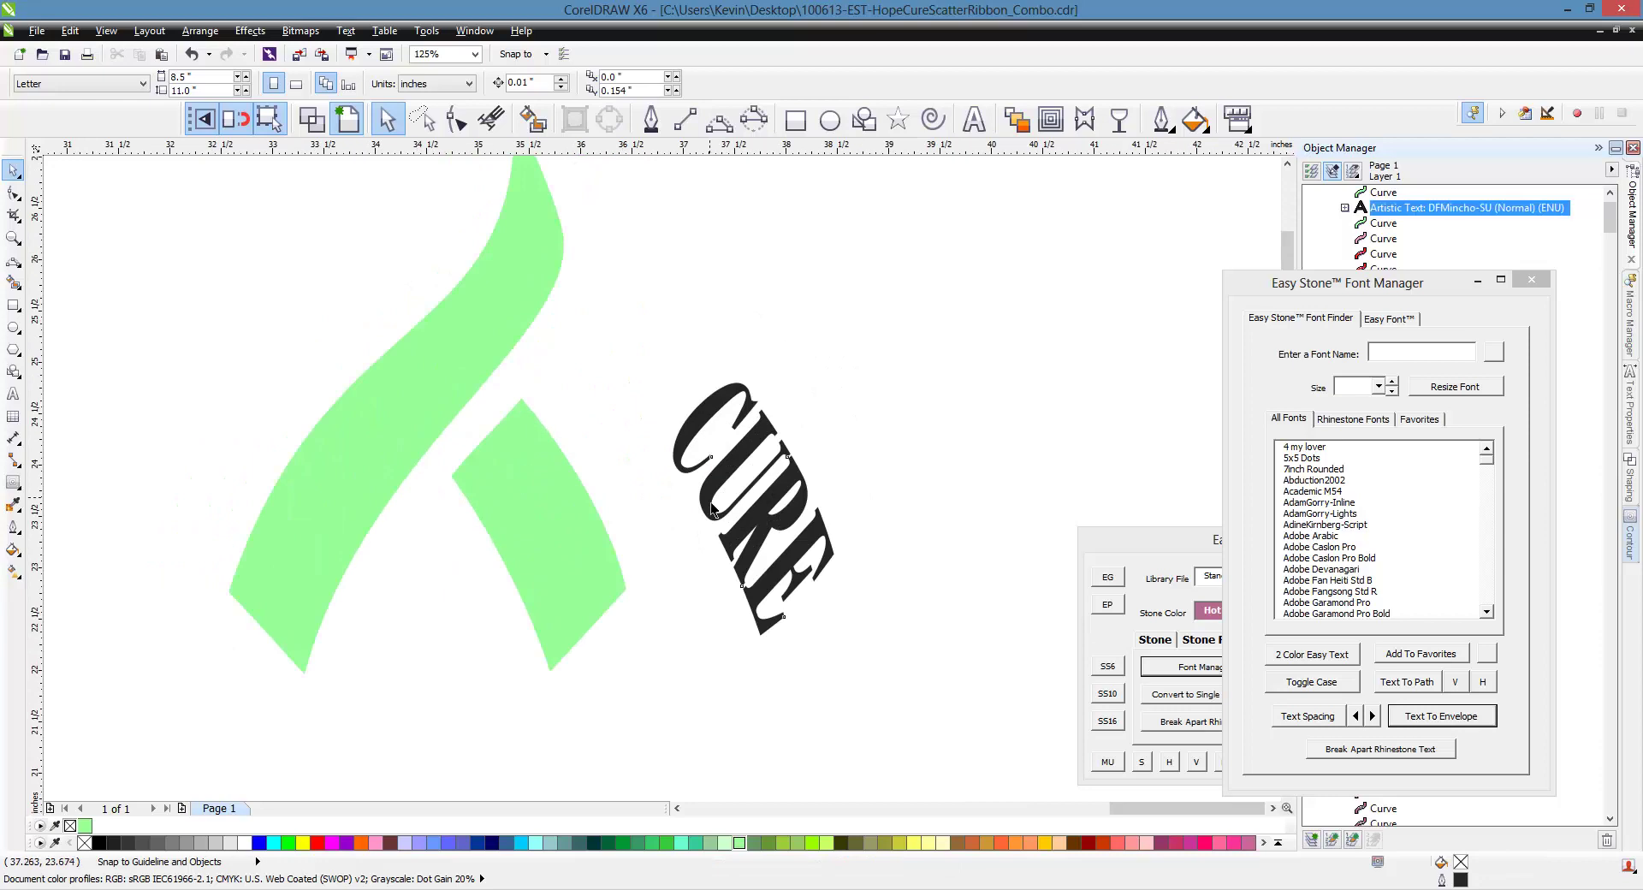
drag(712, 509, 866, 451)
click(675, 477)
scroll(512, 483, down, 2)
scroll(512, 491, up, 2)
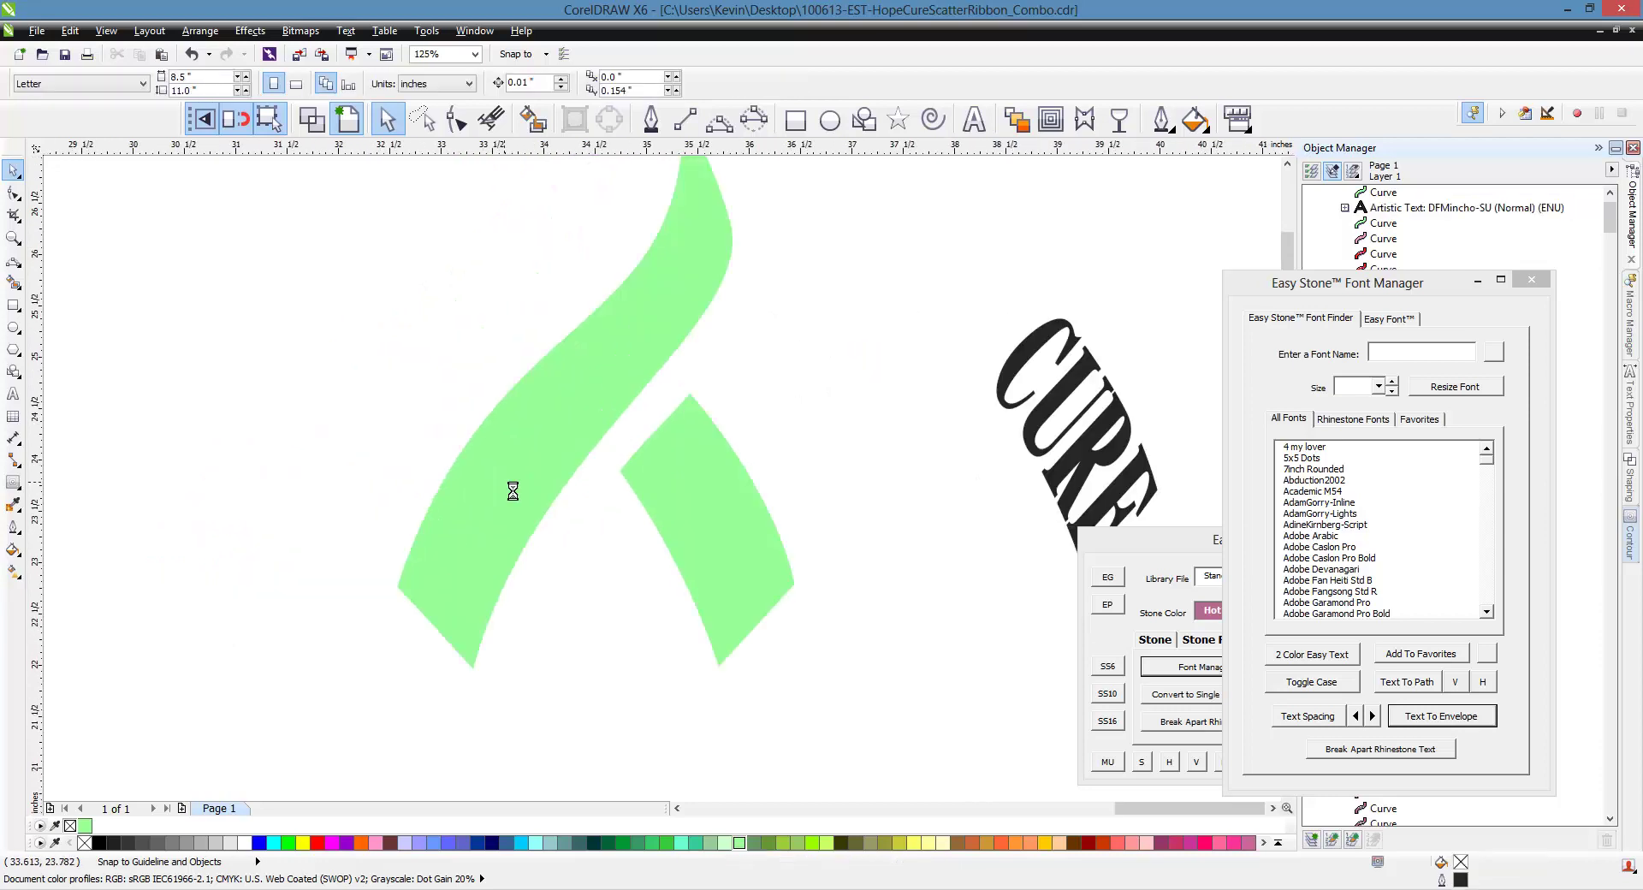
scroll(513, 491, down, 1)
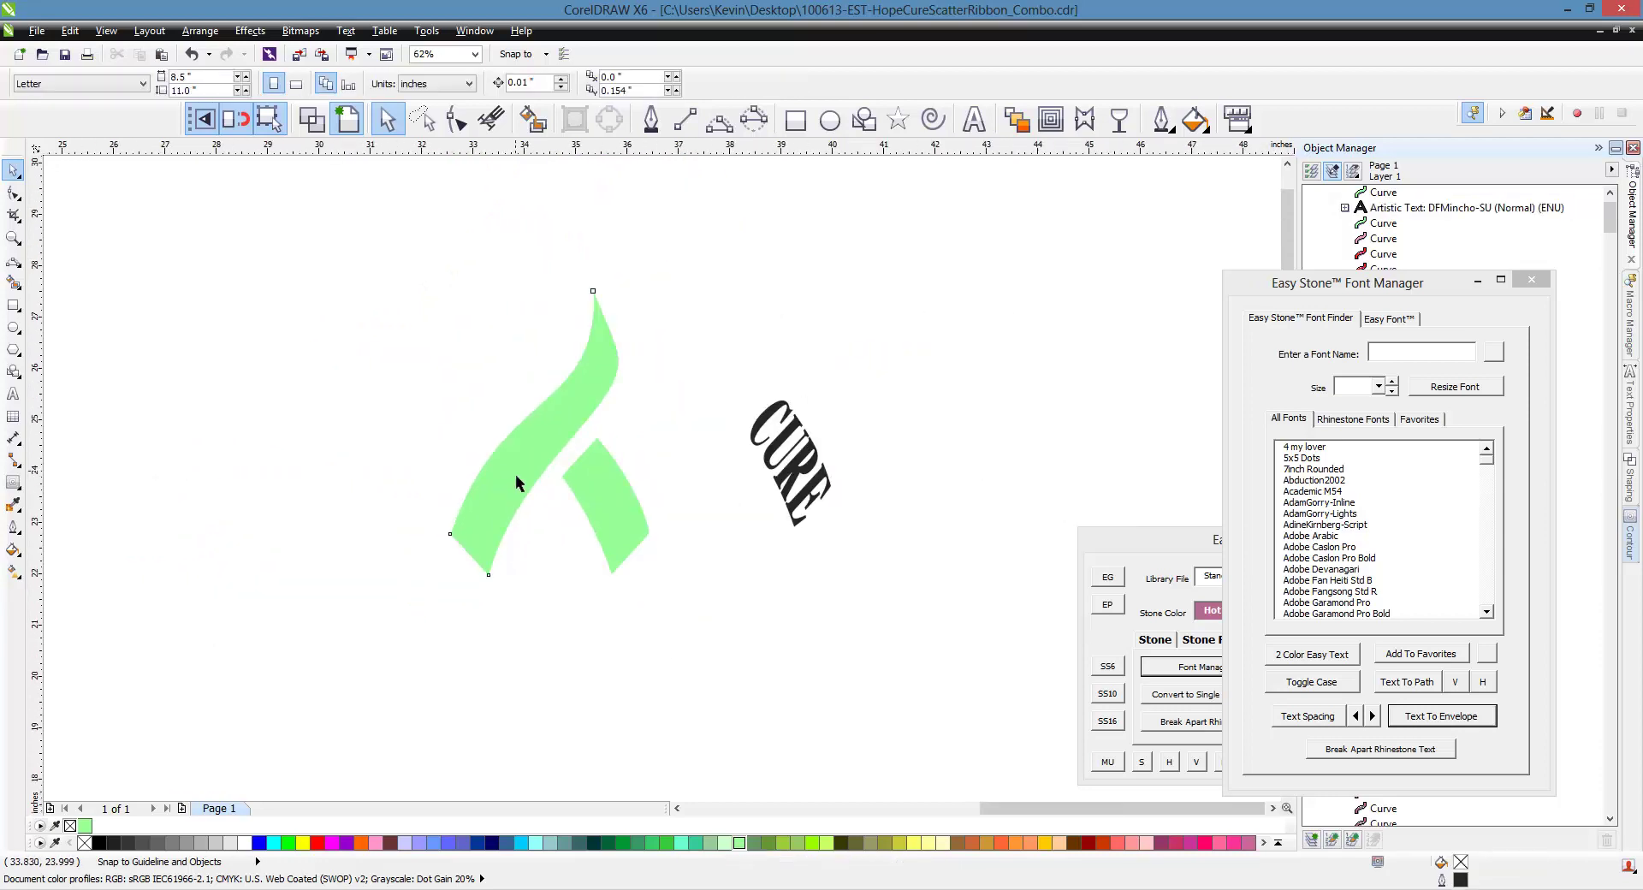
Draw a 2-point cut line across the green ribbon's left strand and Smart Fill that strand
click(518, 474)
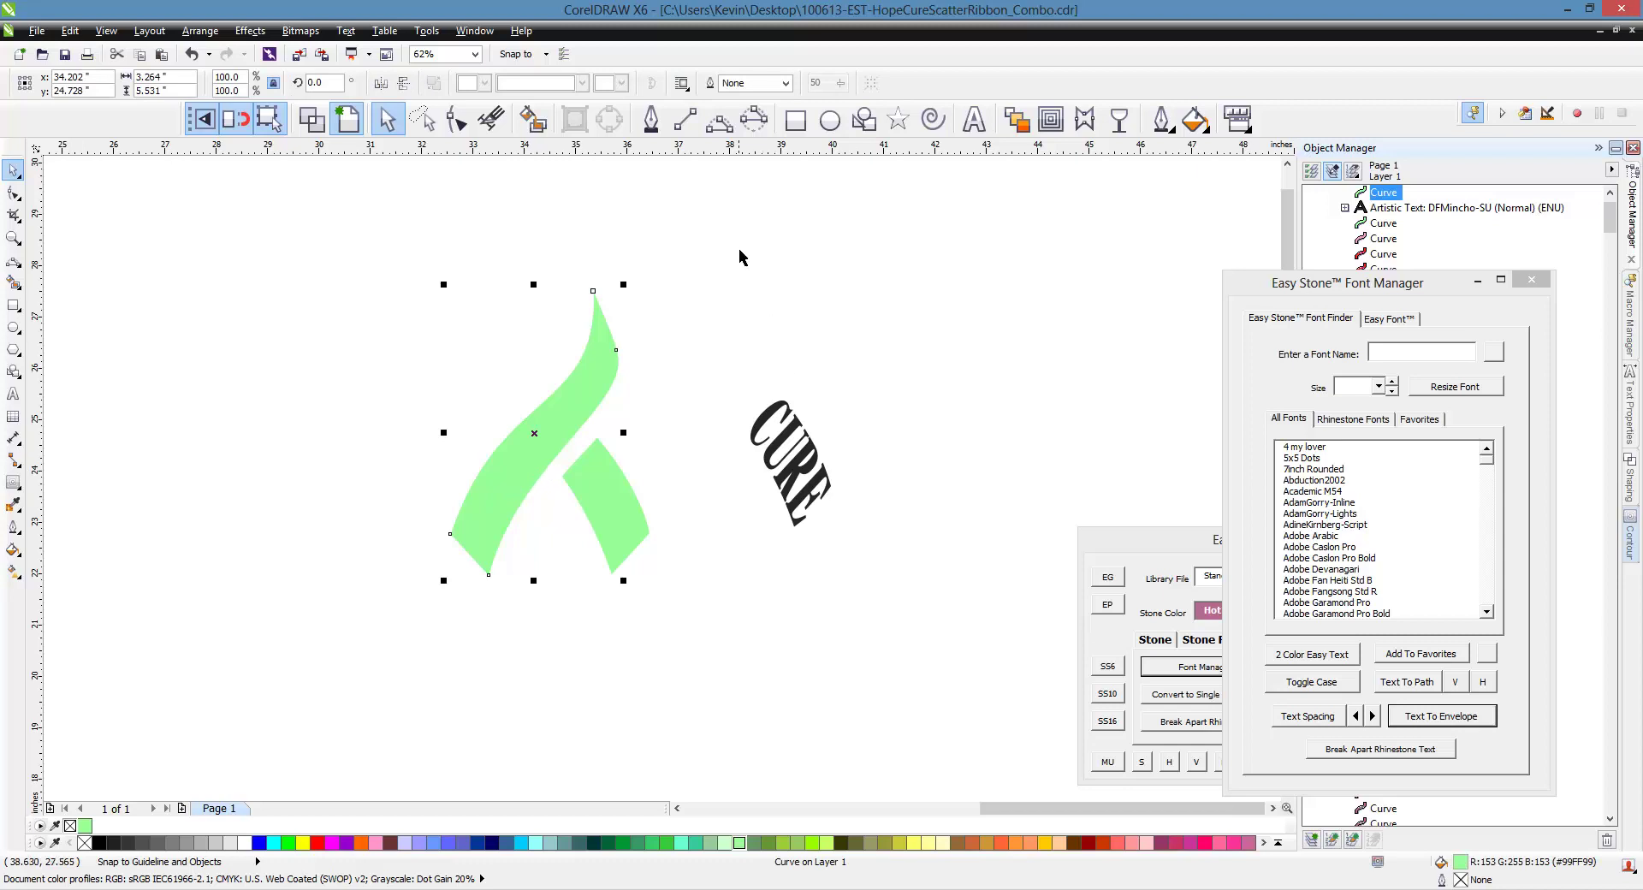
click(719, 120)
scroll(606, 386, up, 2)
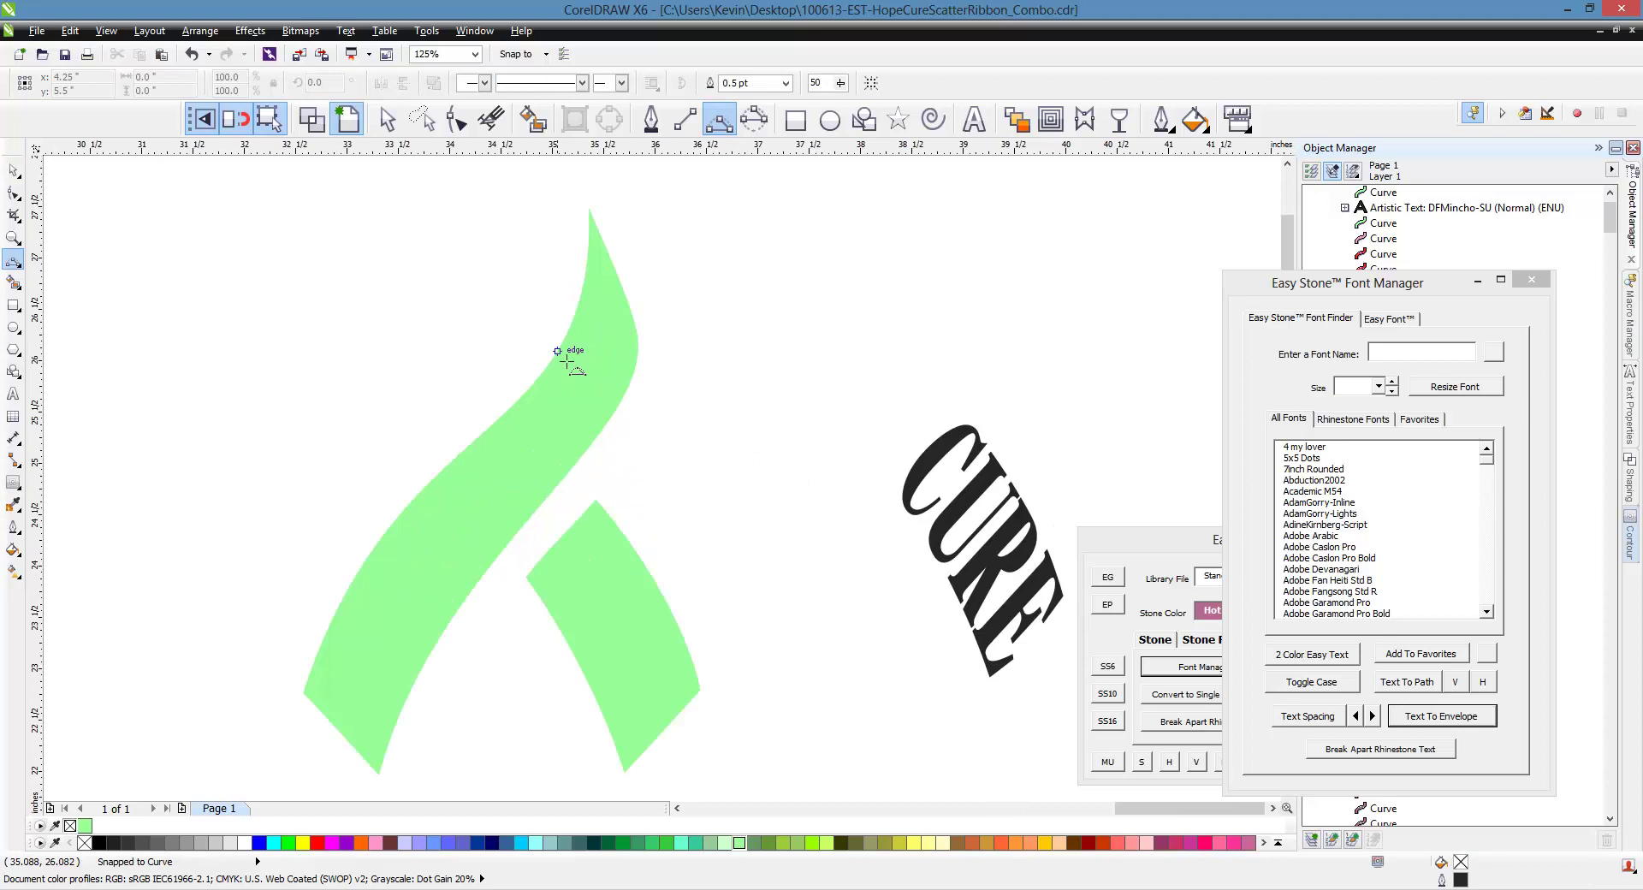
drag(557, 353, 619, 411)
scroll(603, 339, down, 2)
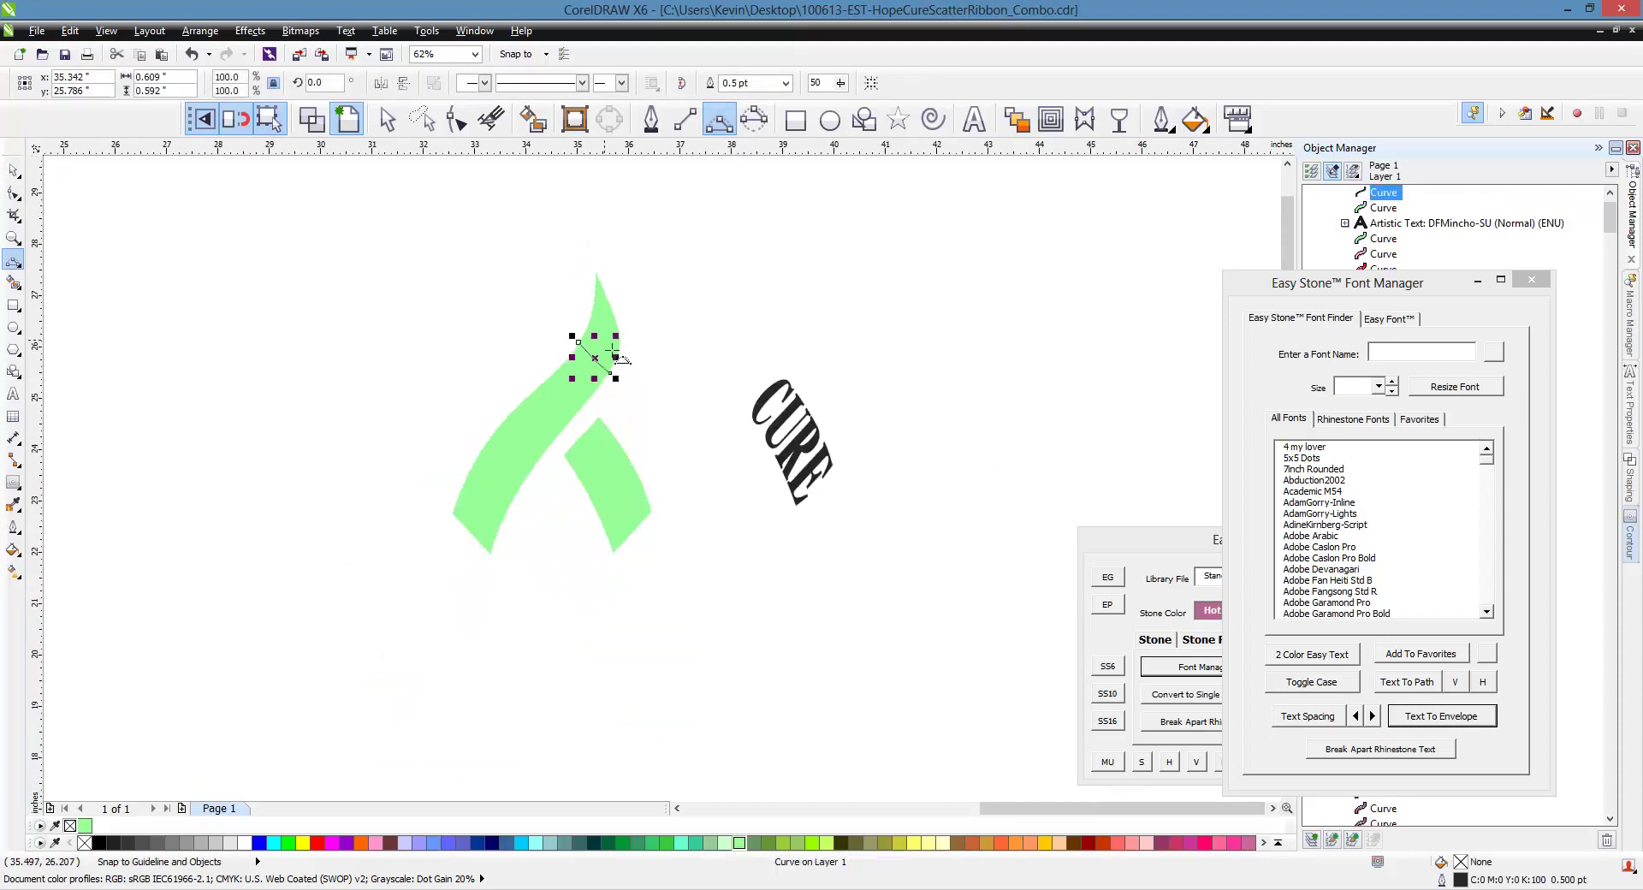
click(532, 119)
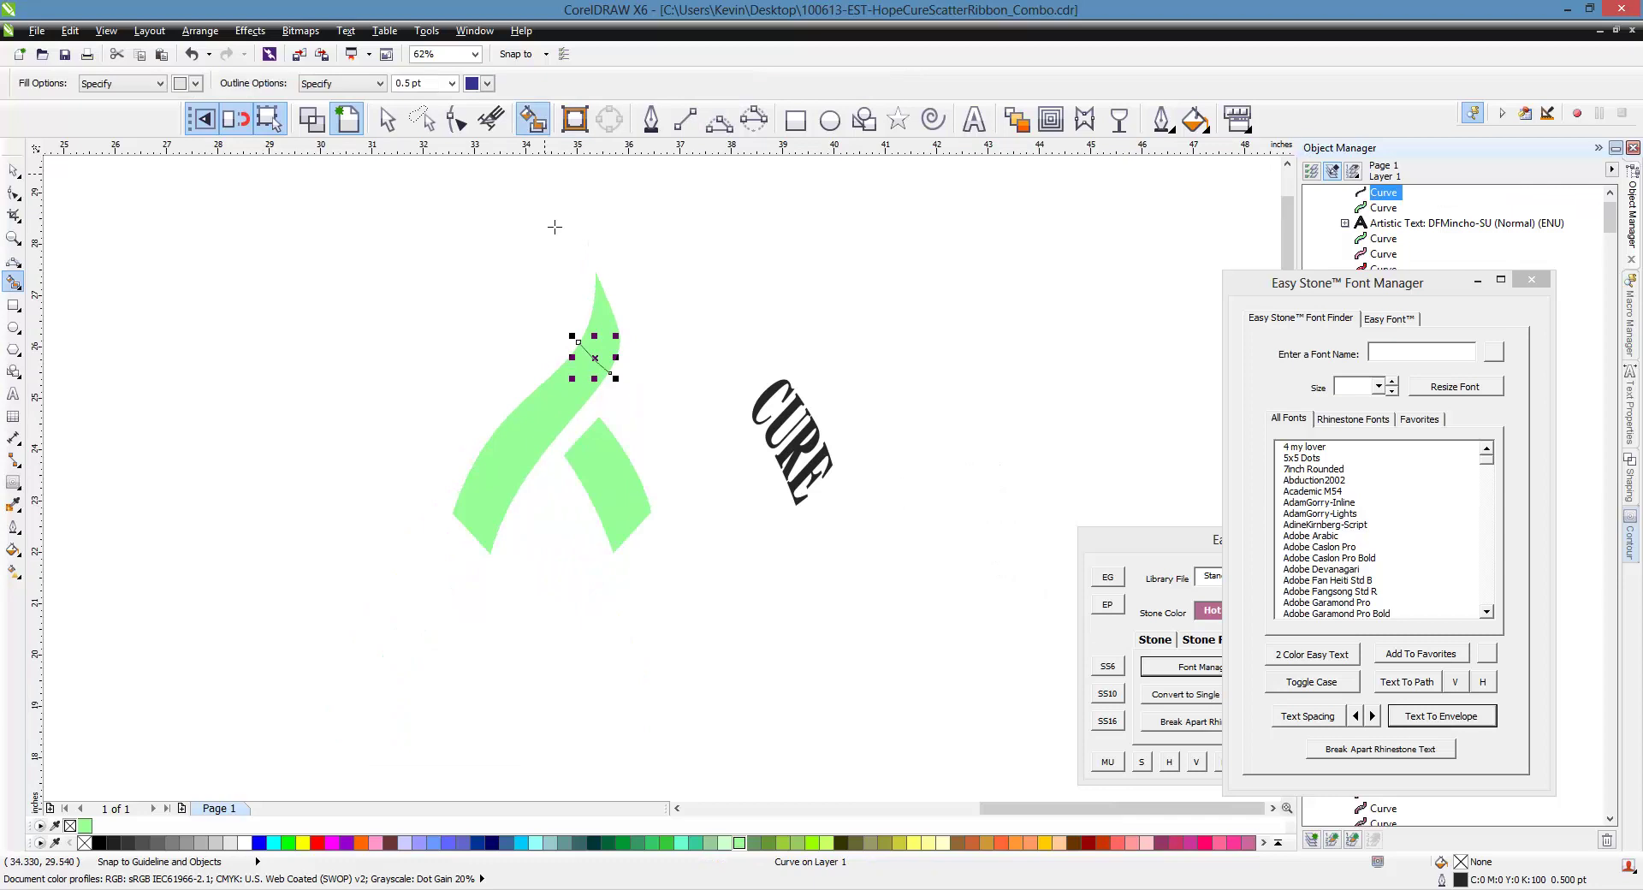
click(539, 432)
Move the new grey strand piece down below the CURE text
click(13, 170)
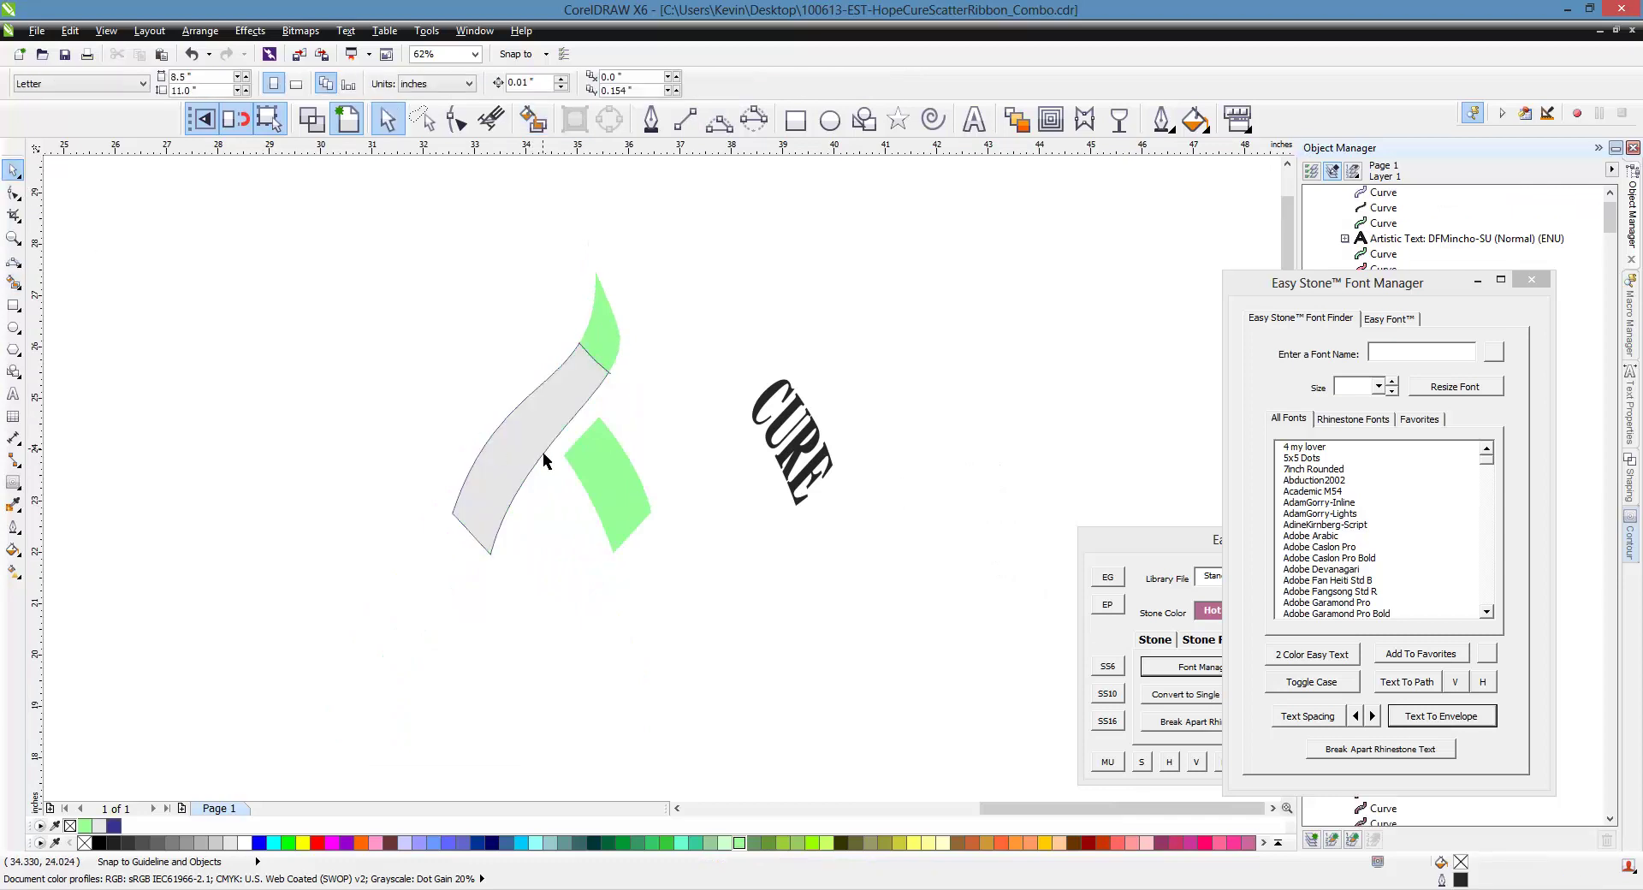
drag(543, 452, 736, 659)
key(F10)
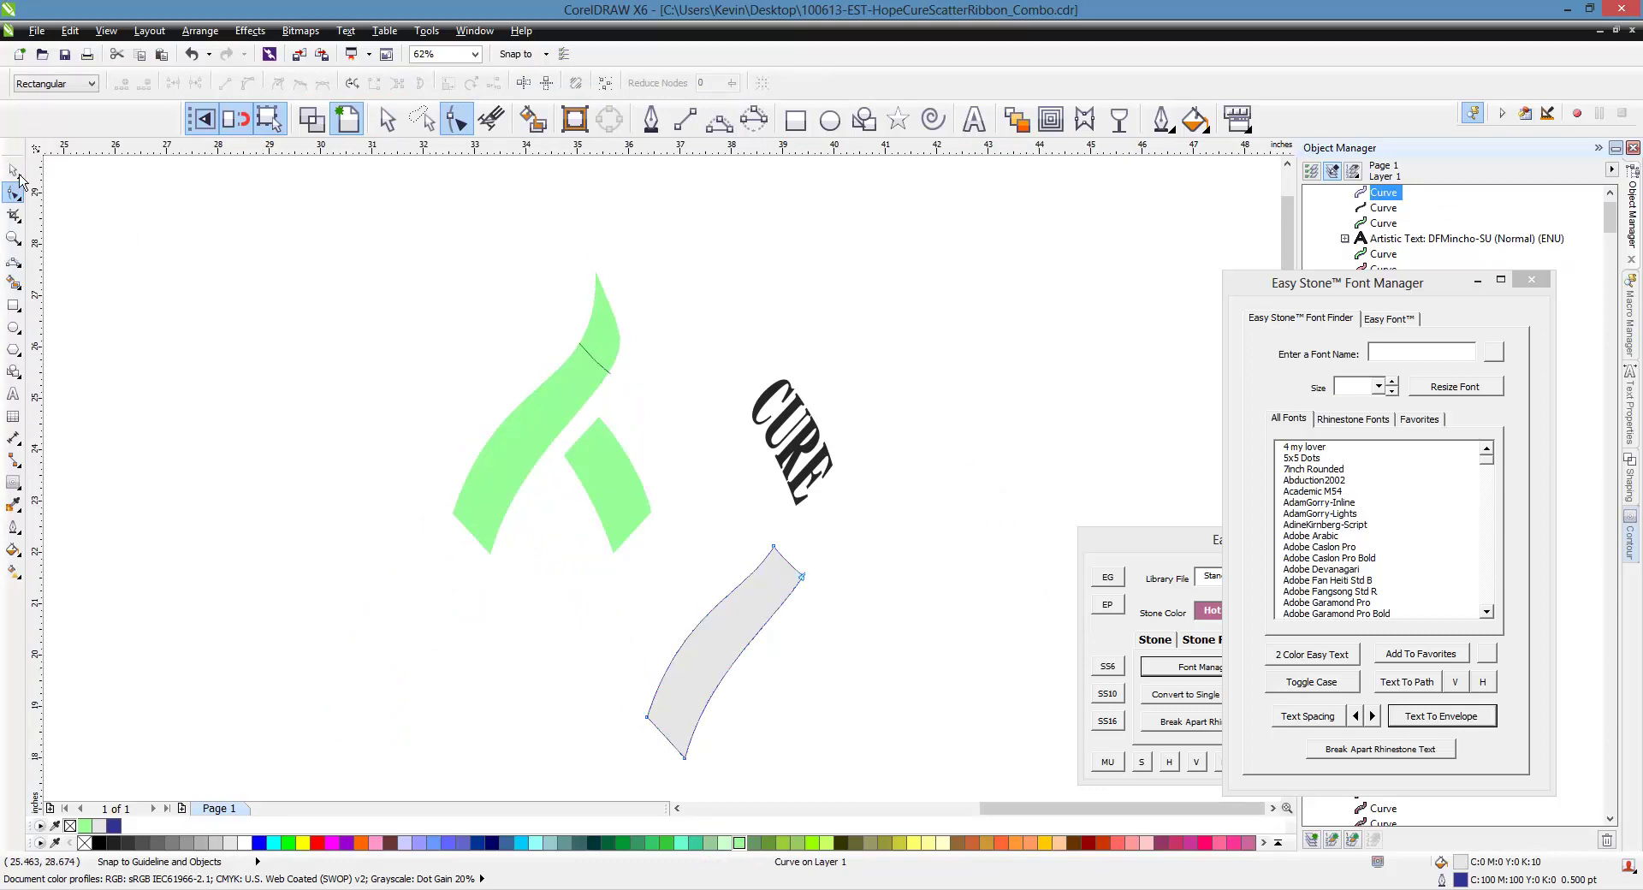
click(12, 170)
click(290, 243)
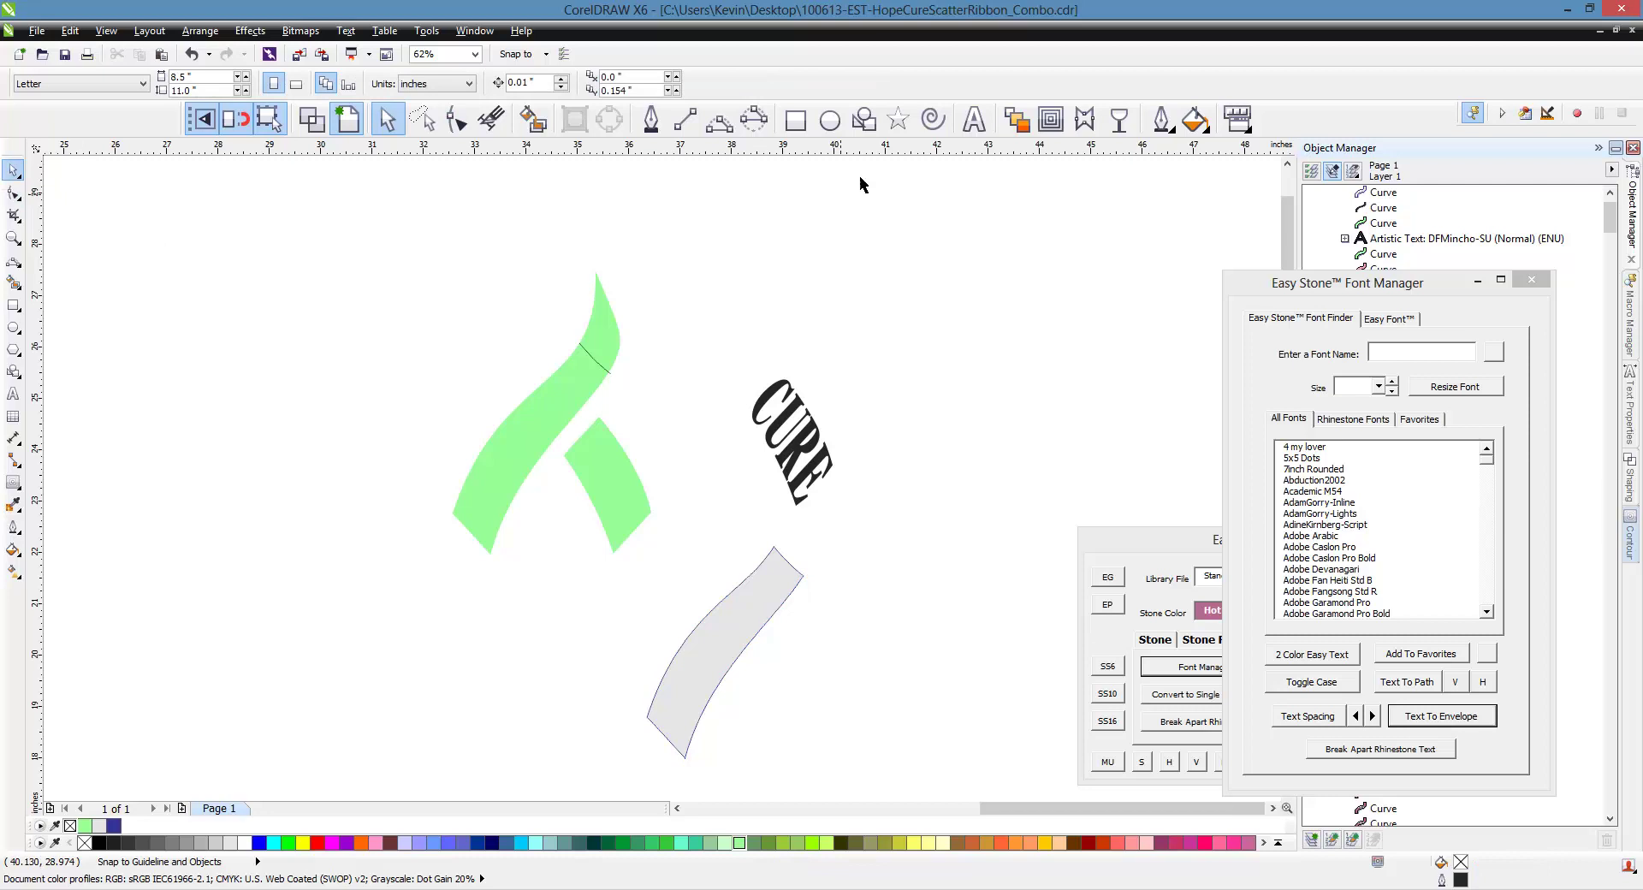
Add Arial artistic text 'HOPE FOR A CURE' above the rotated CURE
click(973, 119)
click(845, 351)
text(HOPE FOR)
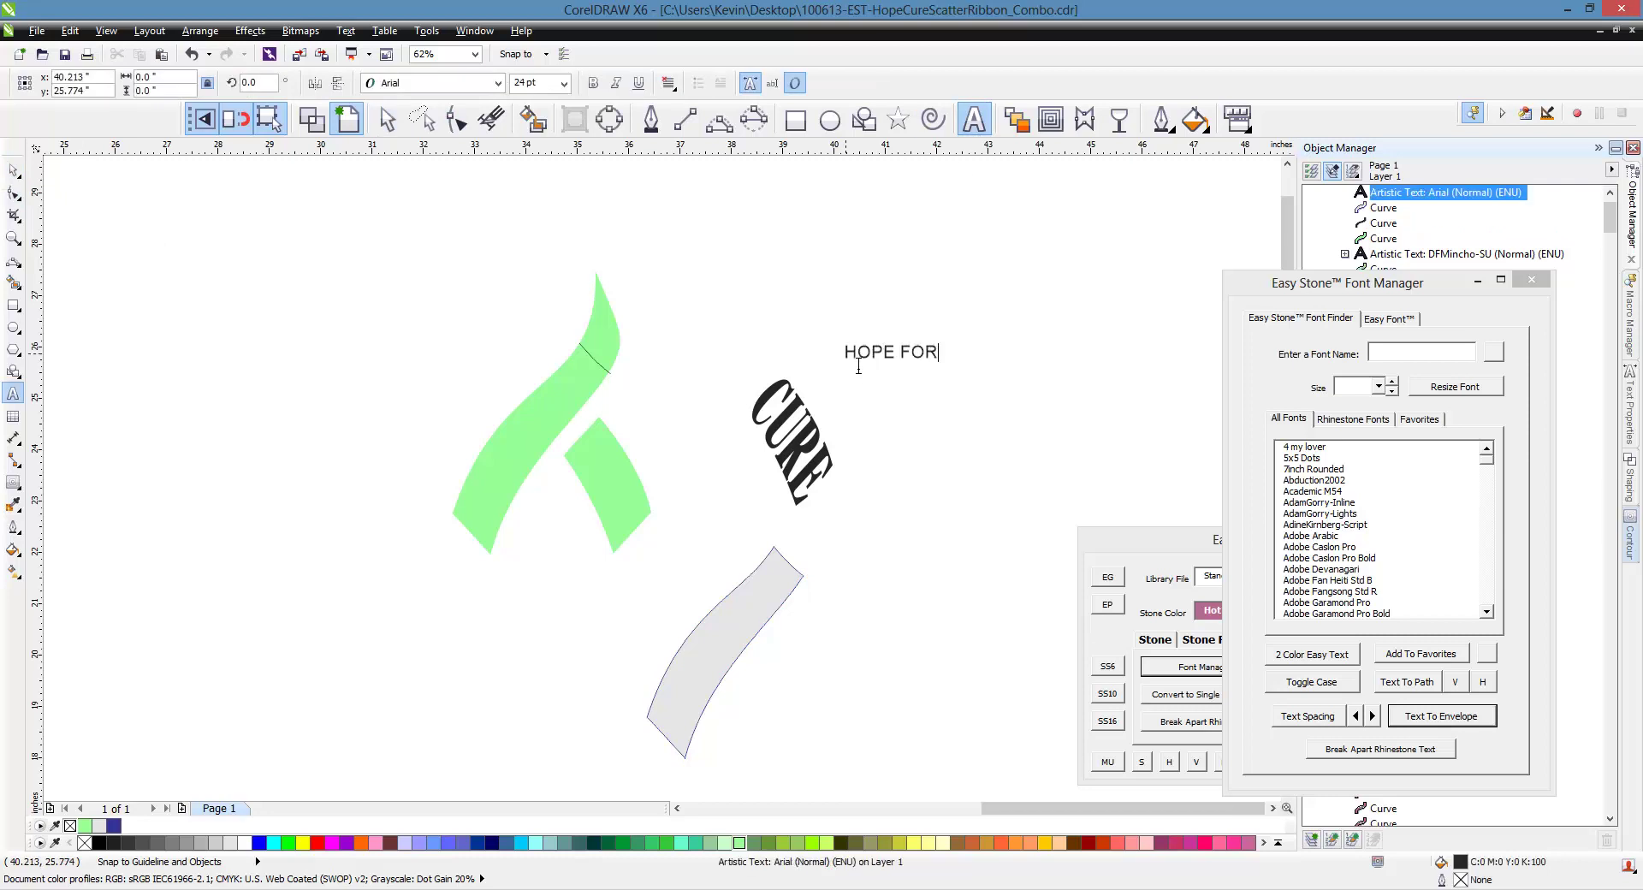
text( A CURE)
key(Escape)
click(13, 171)
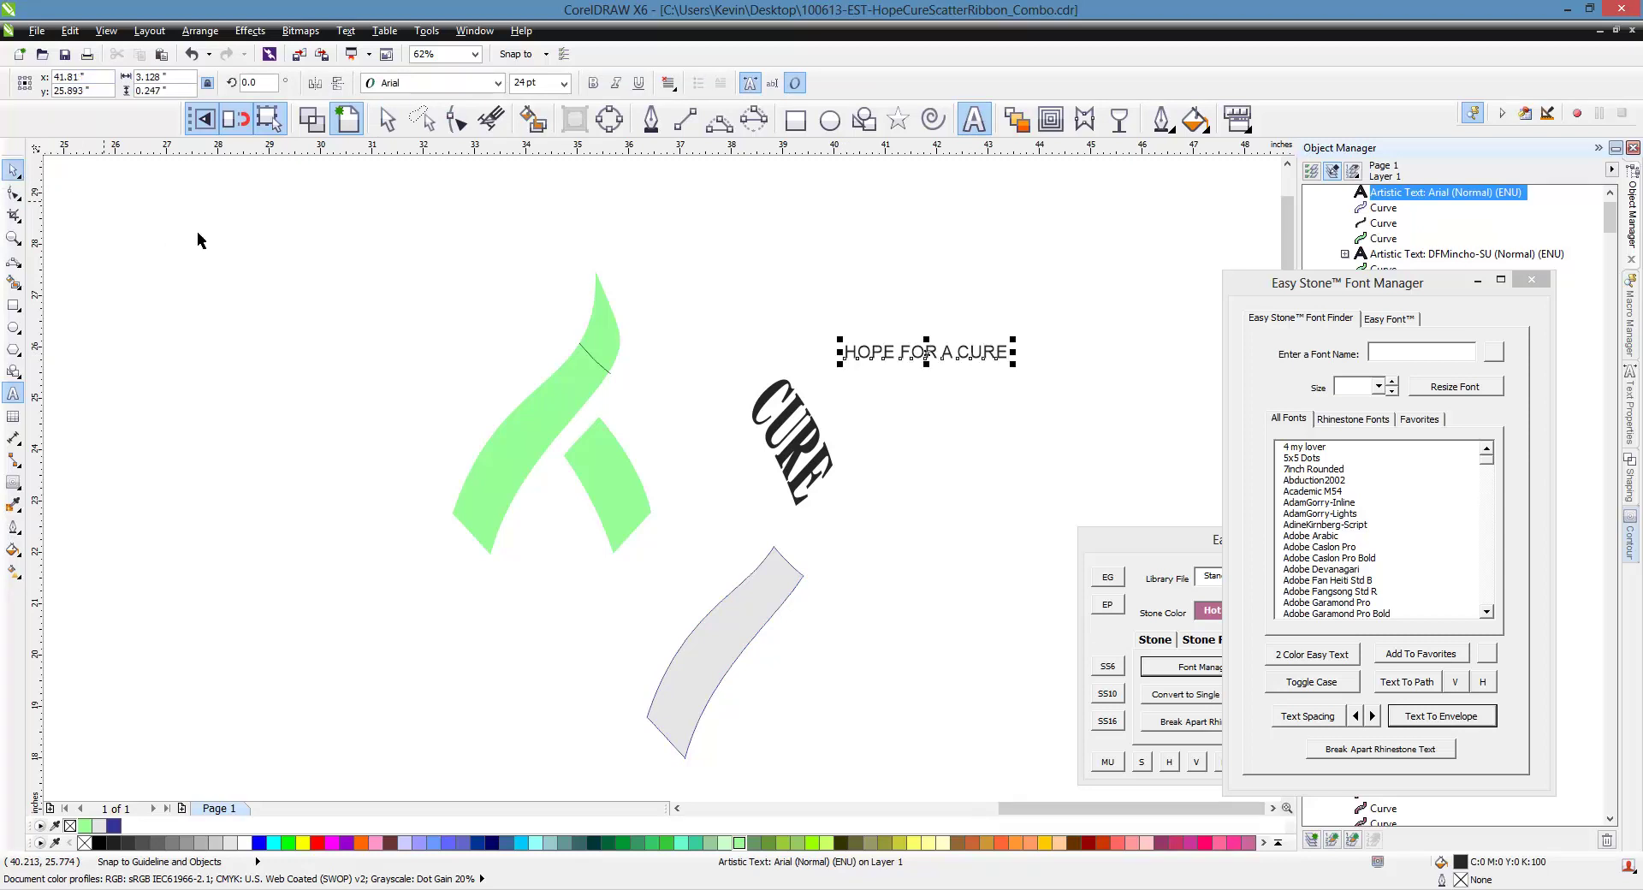
click(258, 242)
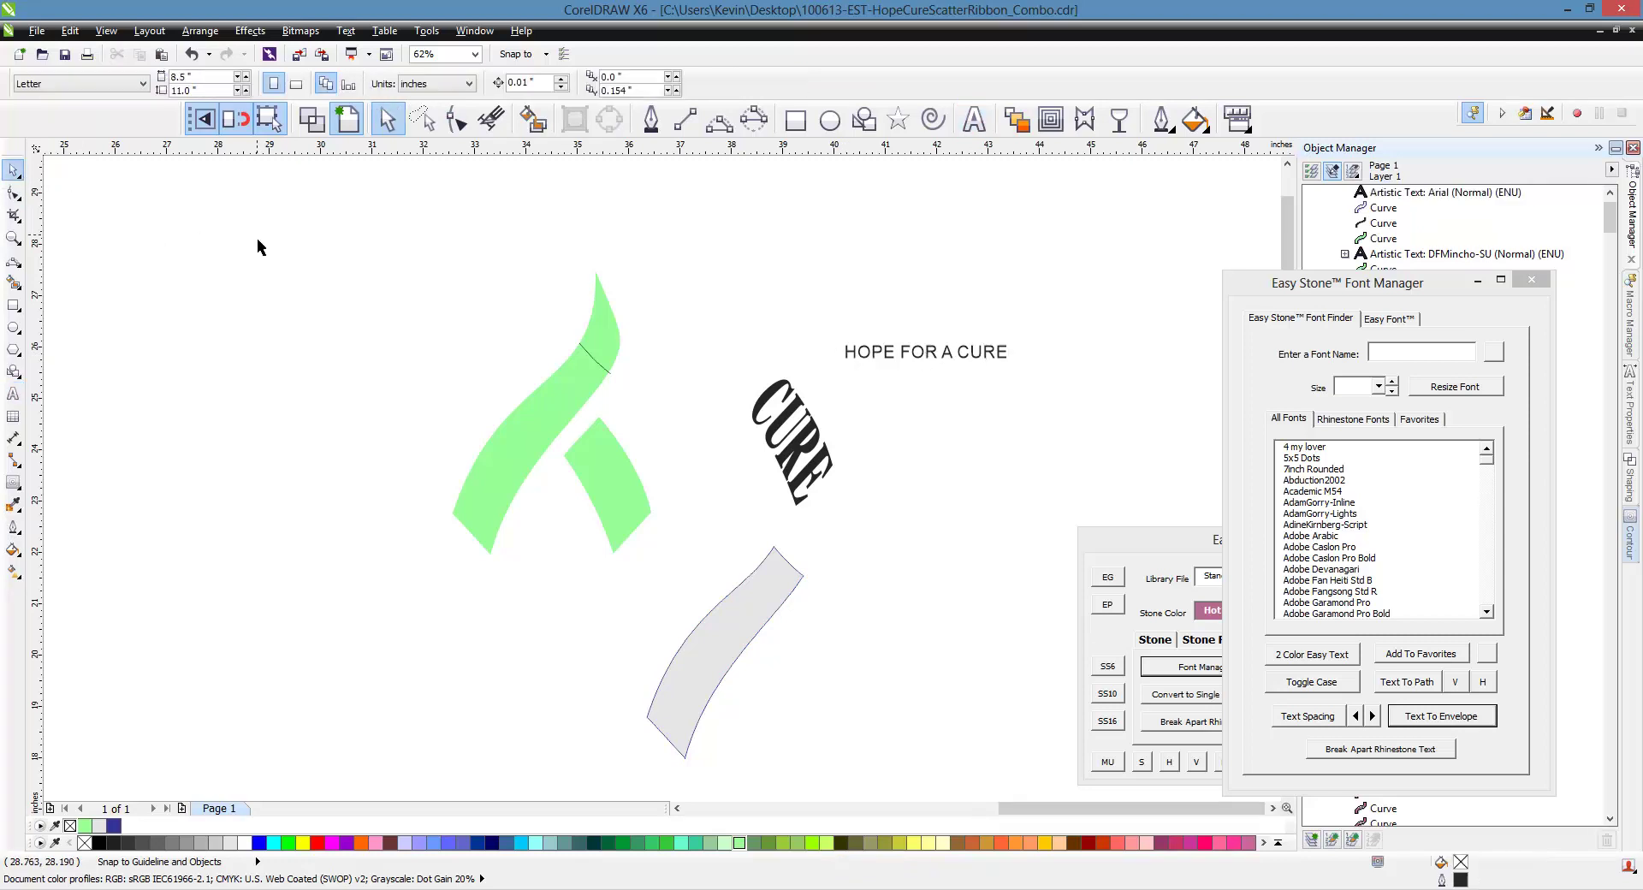
Change HOPE FOR A CURE to DFMincho-SU and envelope-fit it into the grey ribbon piece
click(897, 358)
click(497, 83)
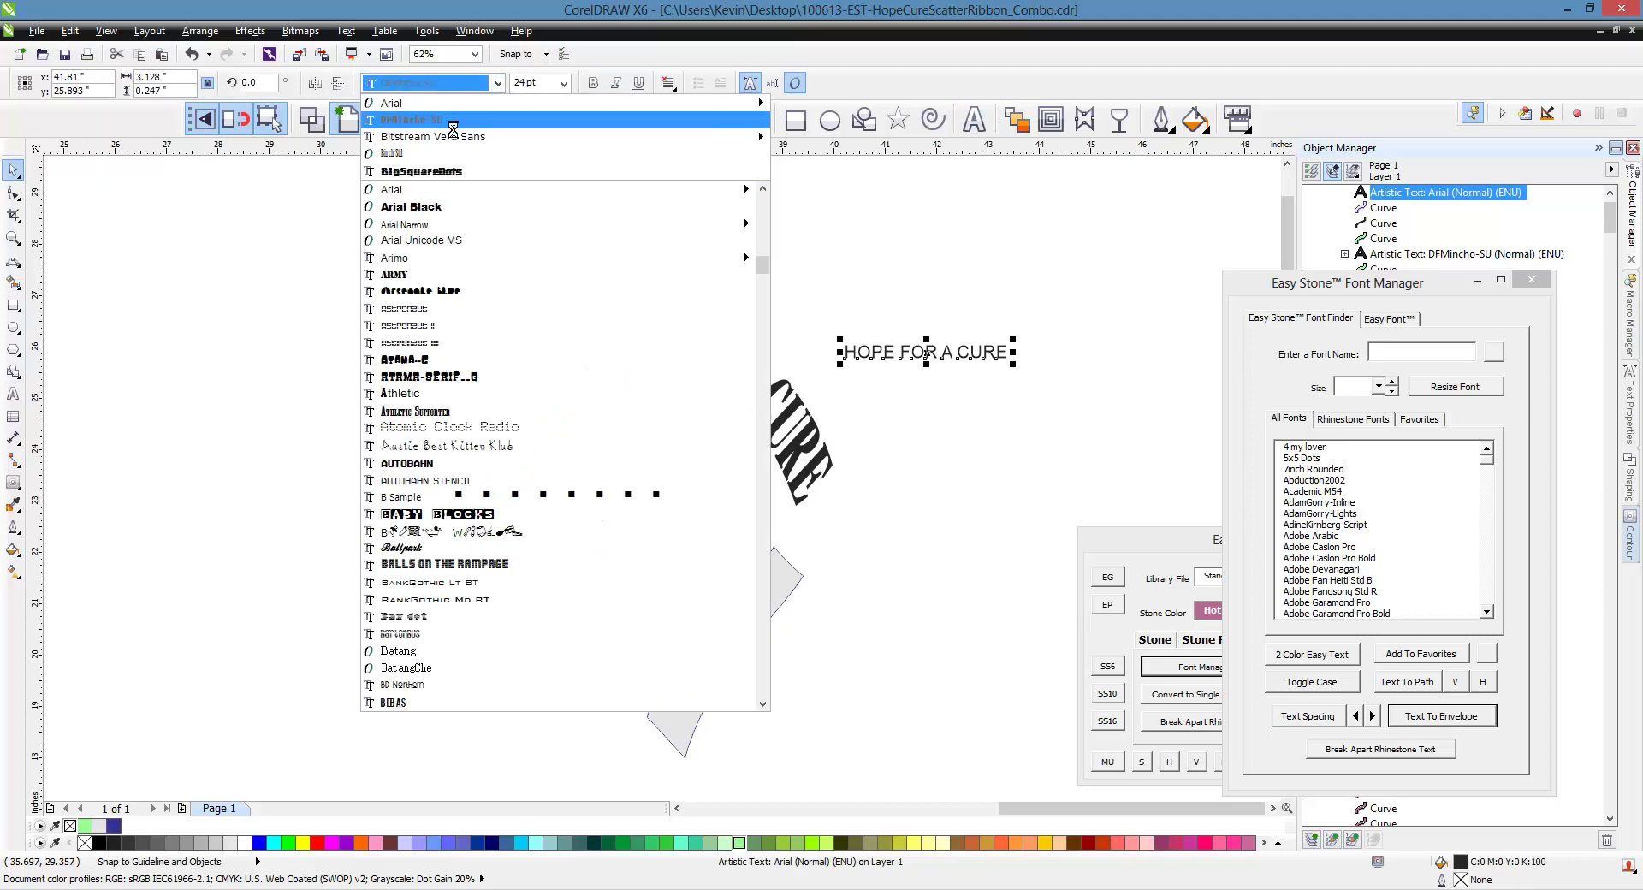
click(411, 119)
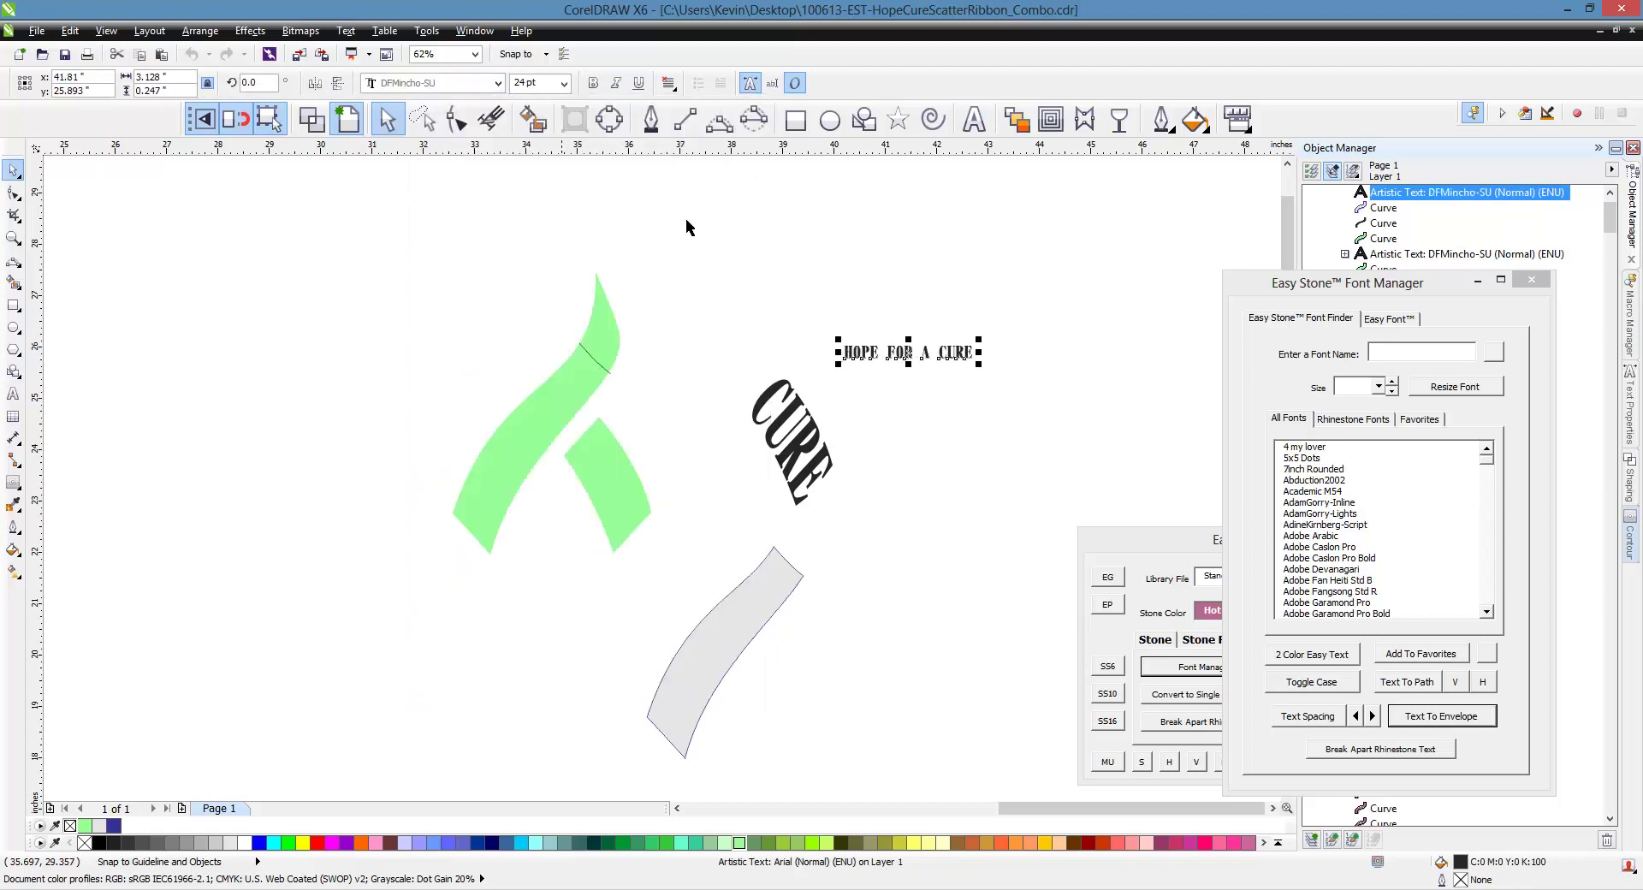
shift+click(760, 618)
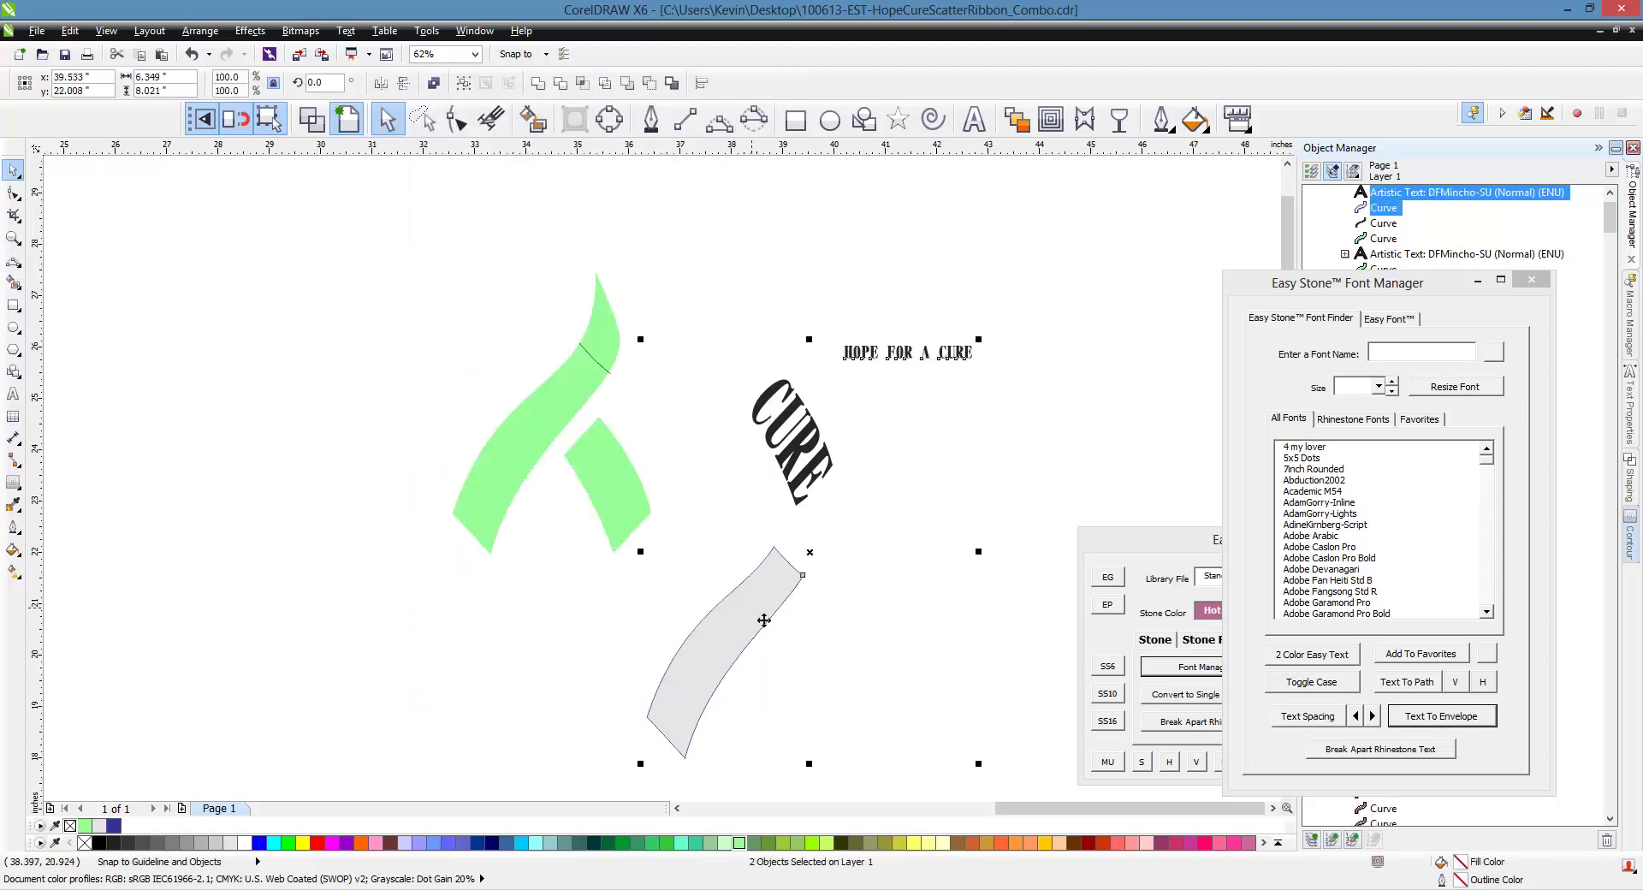
click(1442, 717)
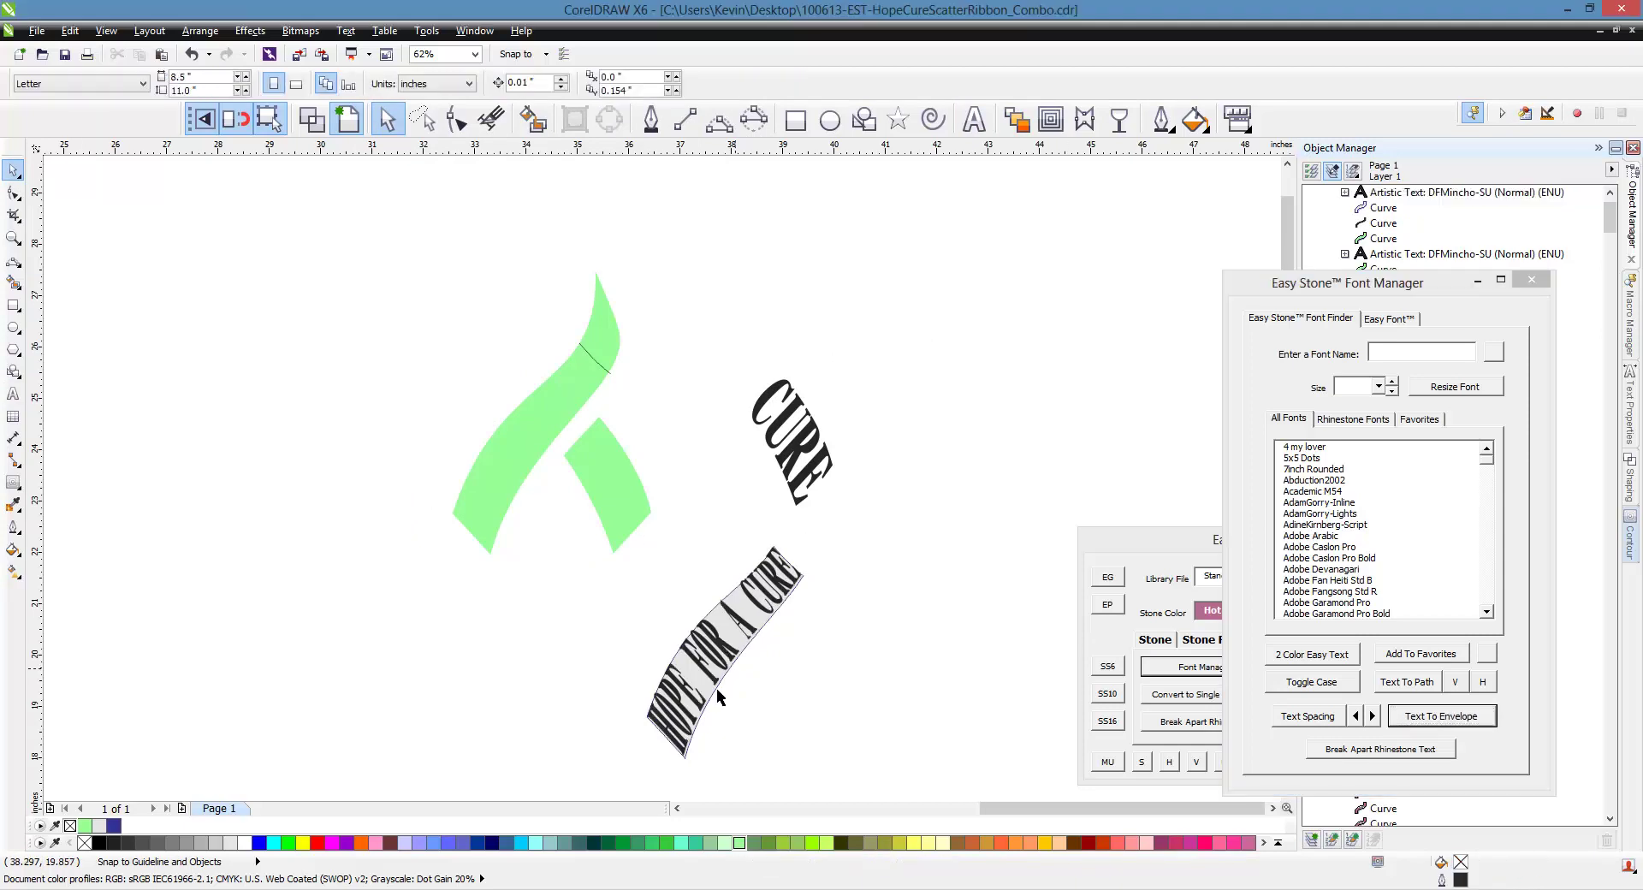
scroll(679, 742, up, 2)
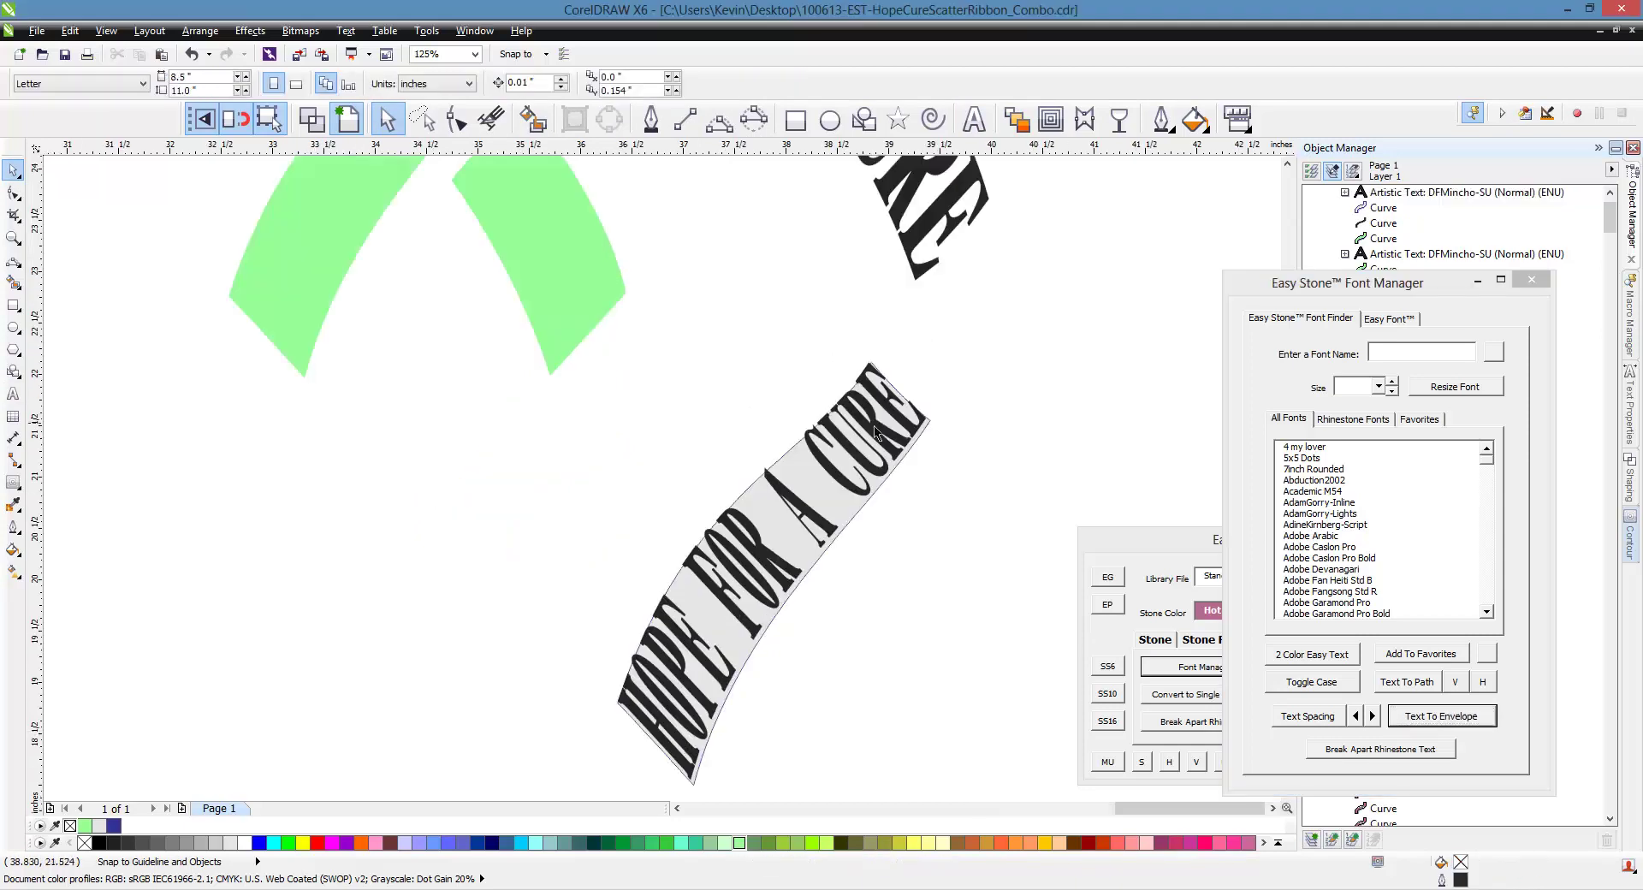
Place a test copy of the enveloped HOPE FOR A CURE text along the pink ribbon
scroll(875, 432, down, 4)
click(937, 538)
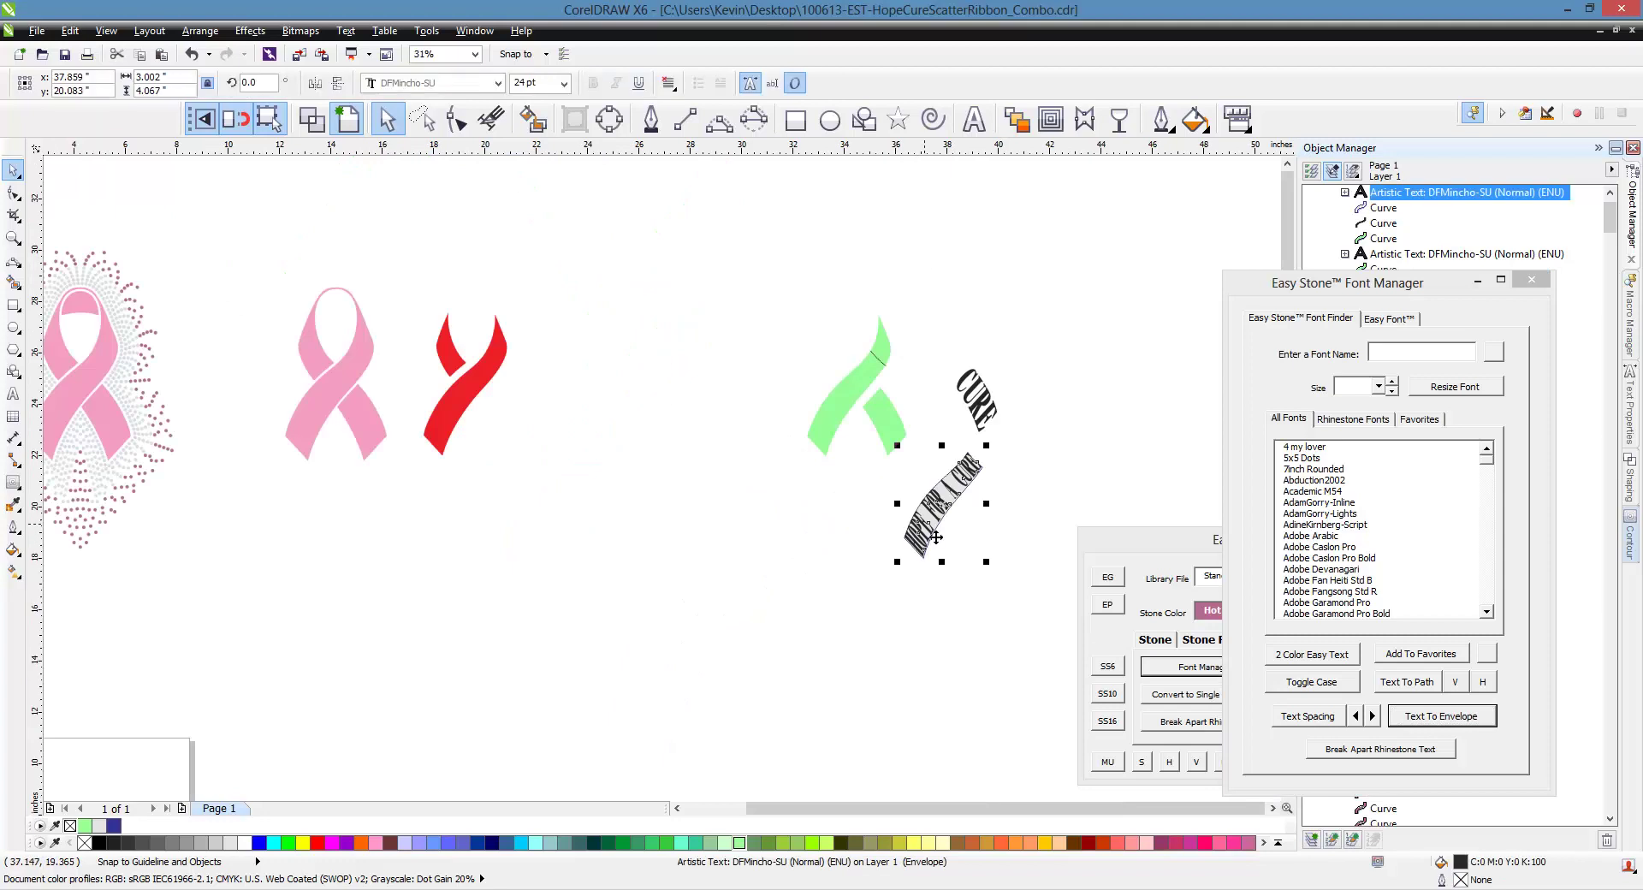
drag(937, 537, 83, 411)
scroll(41, 433, up, 3)
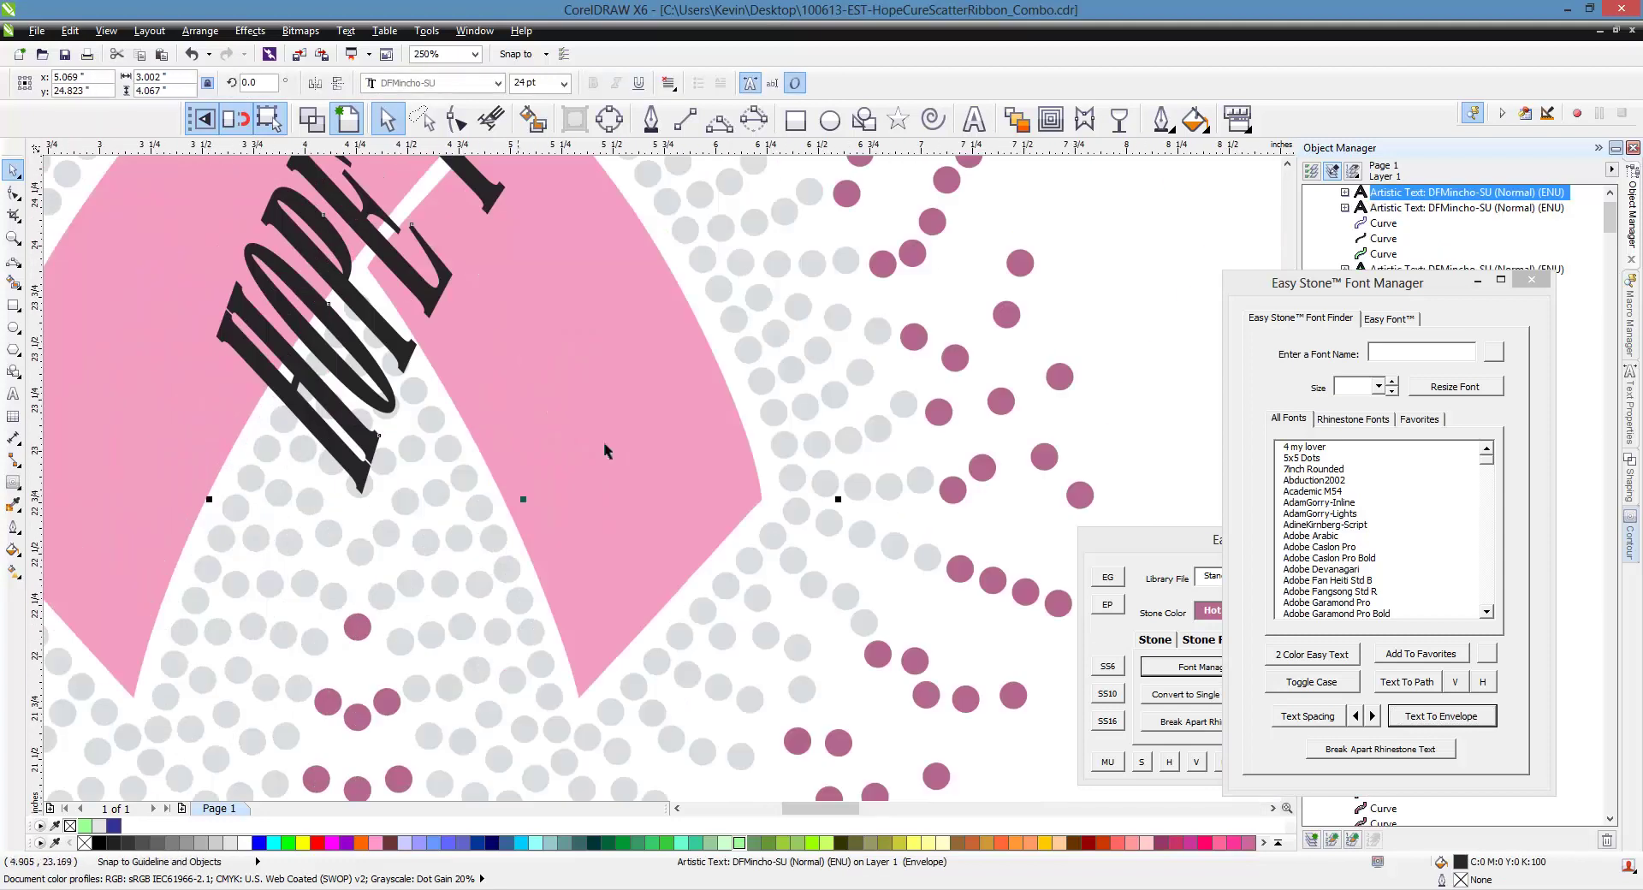
scroll(603, 441, down, 3)
scroll(503, 413, up, 3)
drag(494, 415, 258, 565)
scroll(258, 566, down, 3)
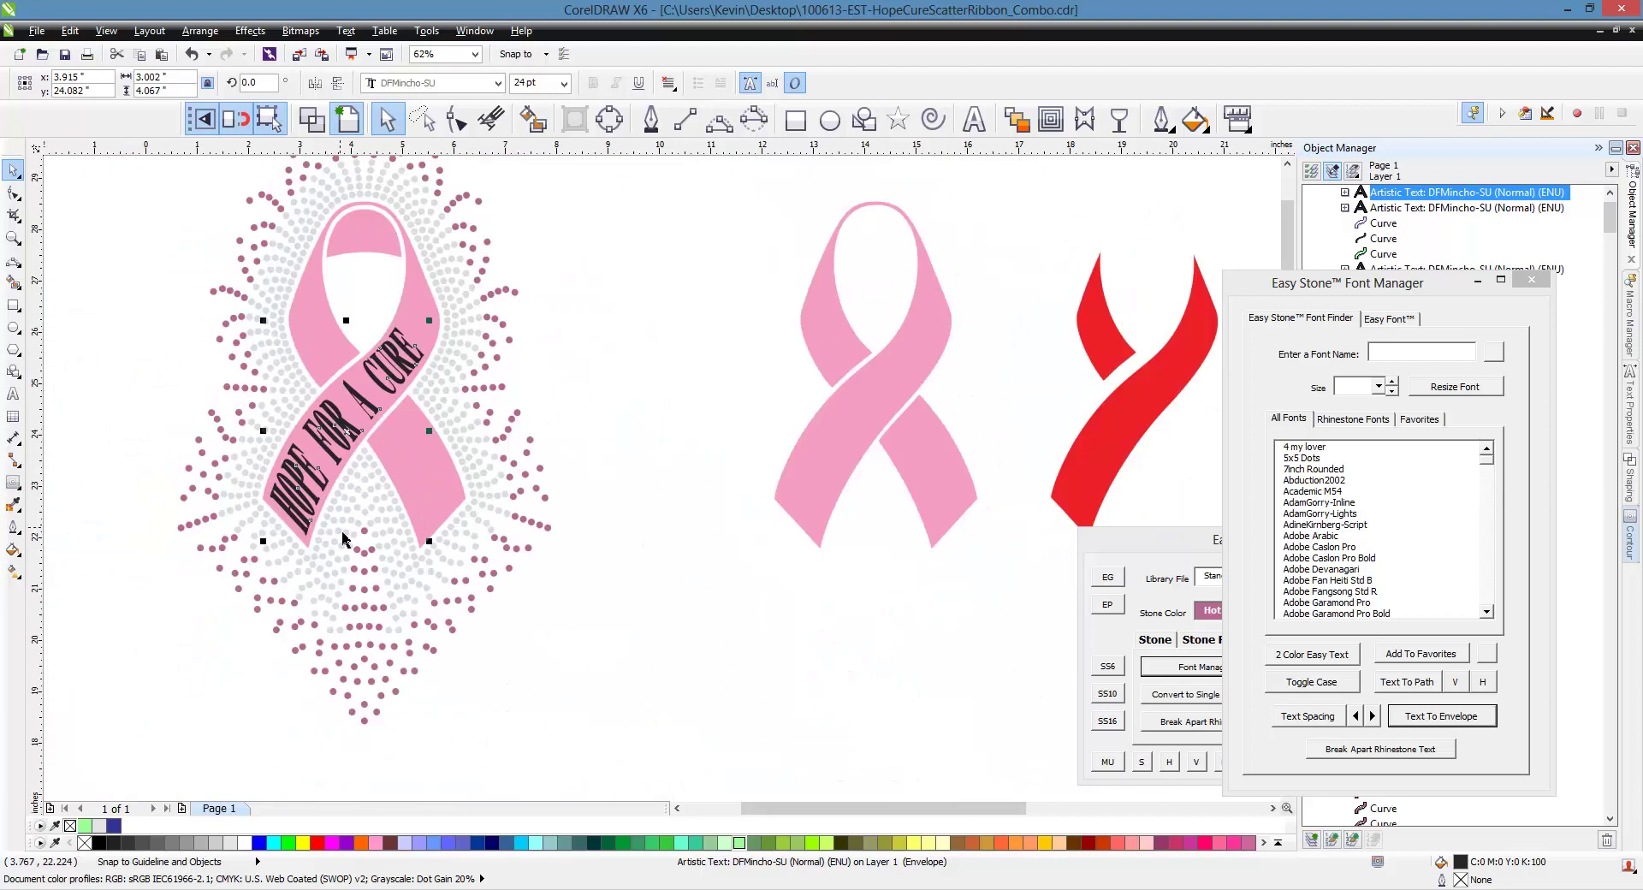
key(Escape)
Move CURE beside the pink rhinestone ribbon
scroll(289, 462, up, 2)
scroll(310, 565, up, 2)
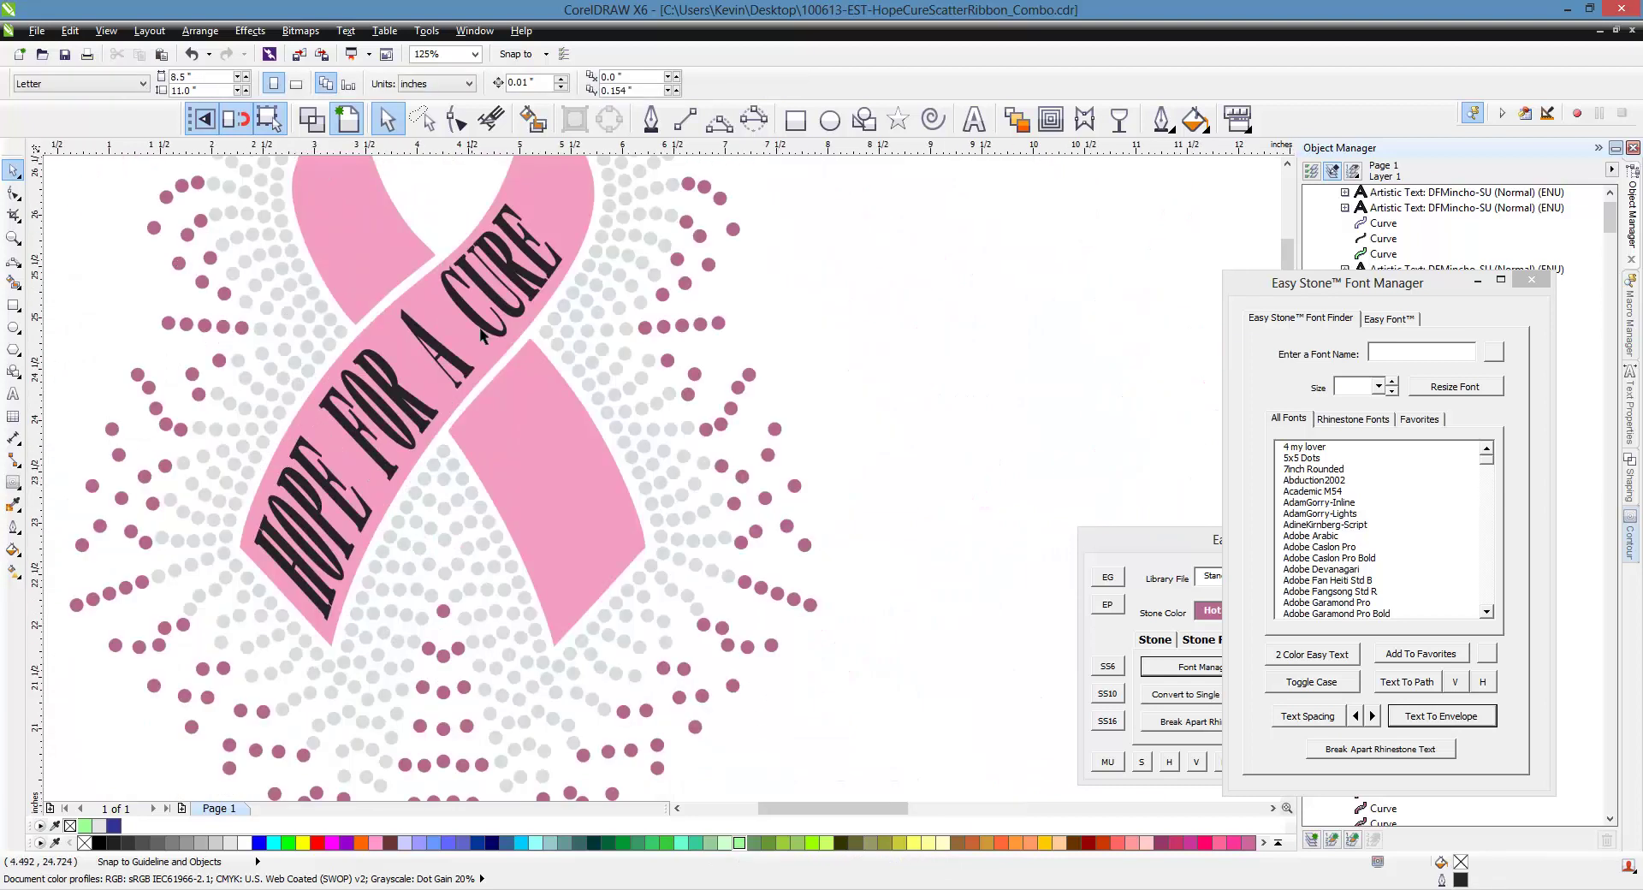
scroll(449, 375, down, 2)
scroll(464, 366, down, 2)
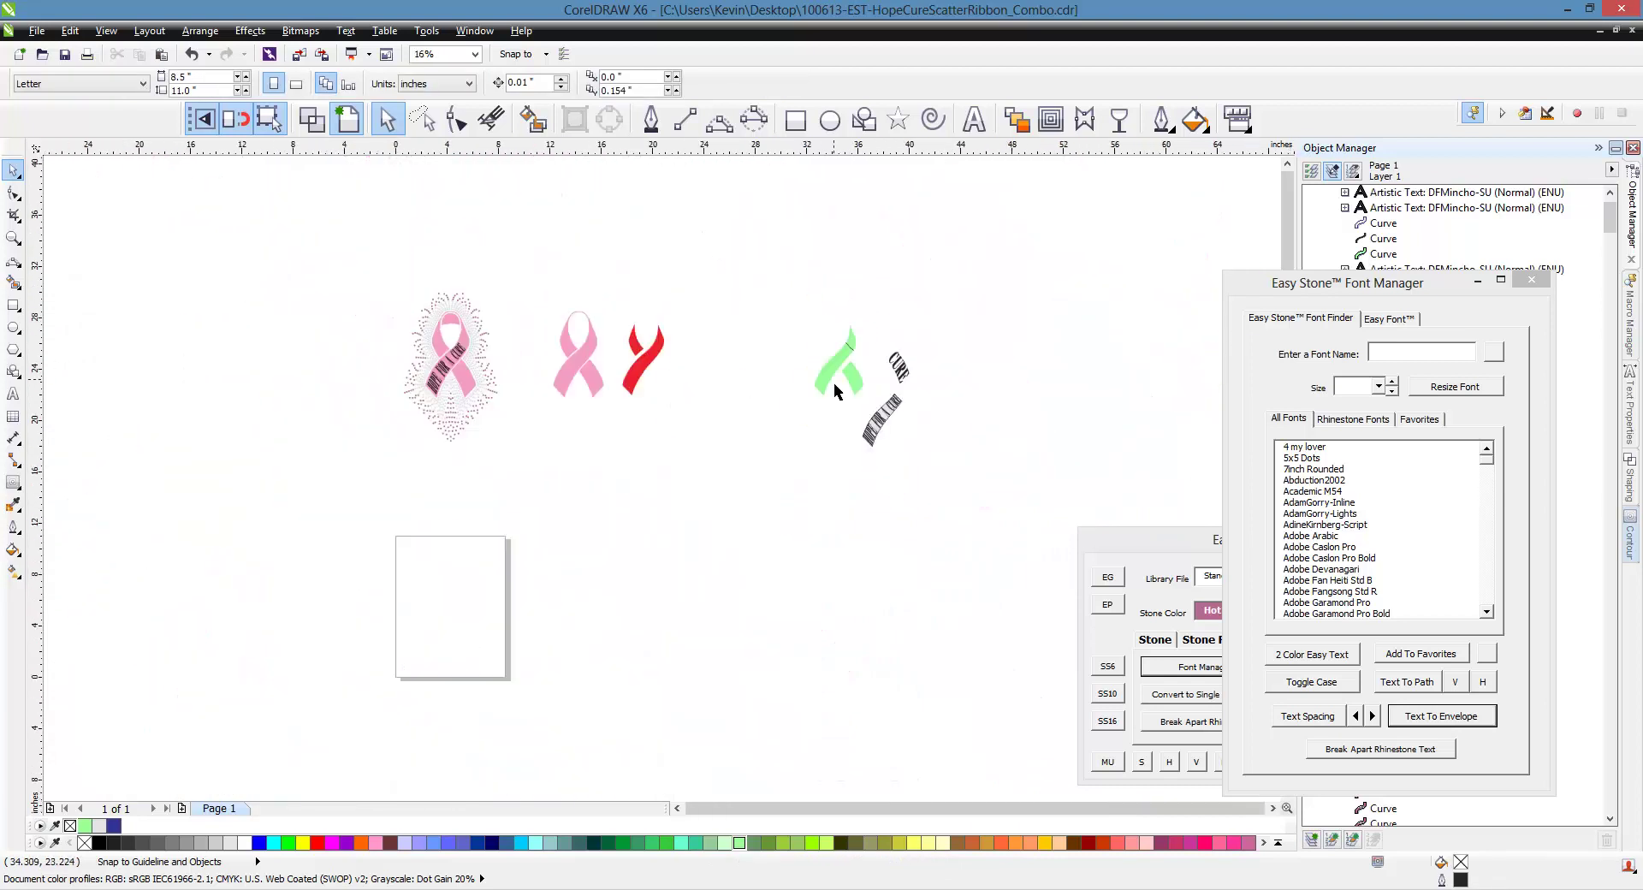
scroll(864, 381, up, 1)
drag(967, 364, 208, 385)
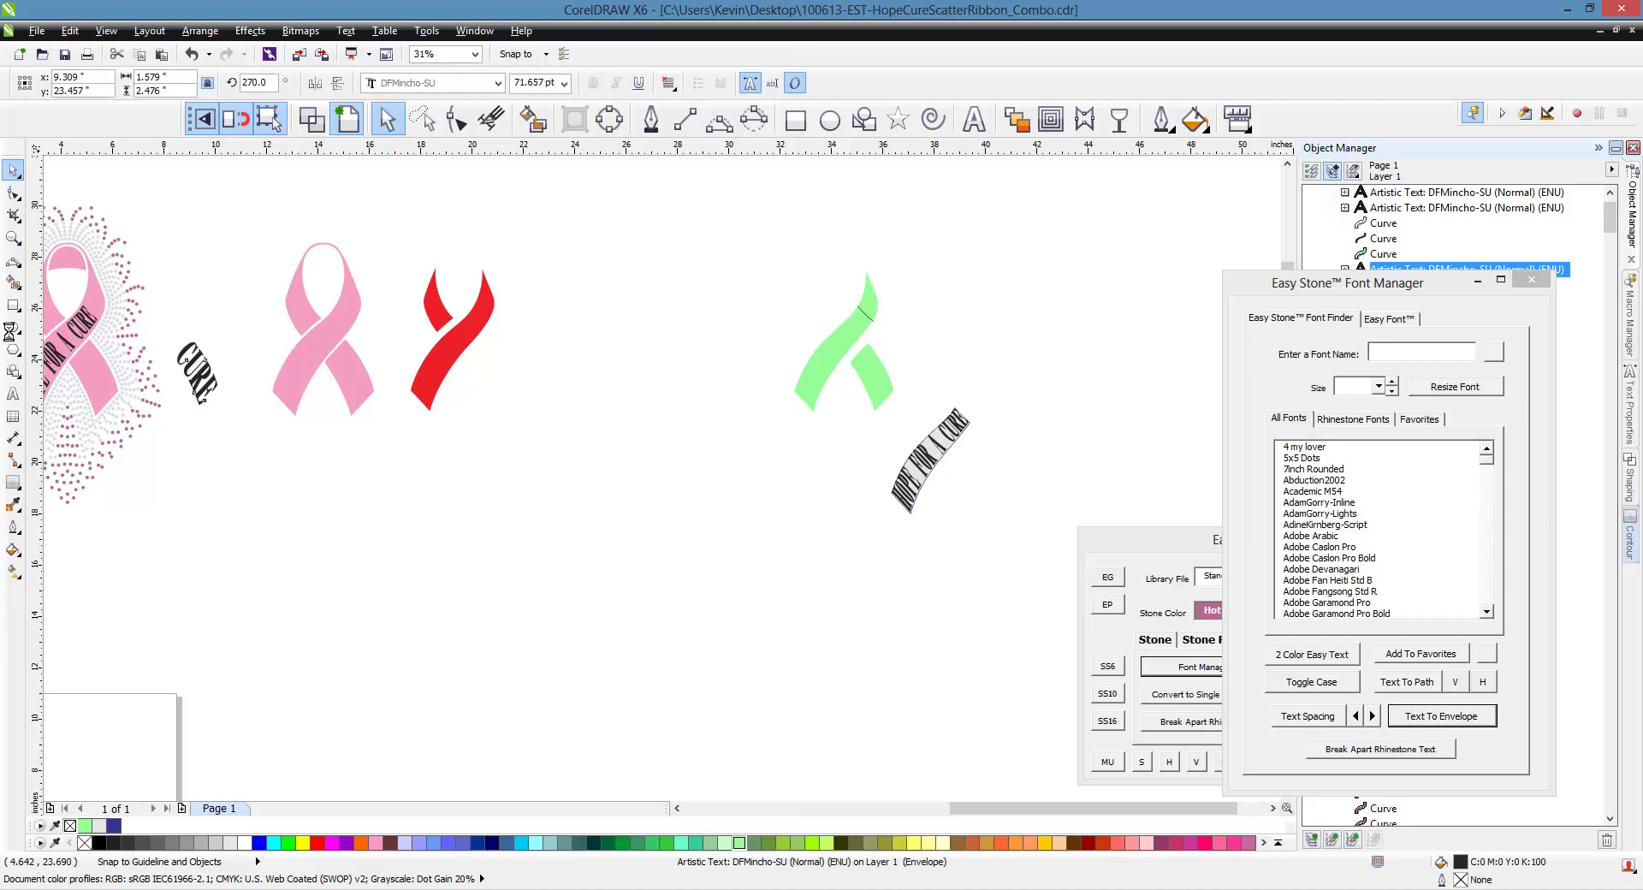
Delete the HOPE FOR A CURE test copy from the pink ribbon
scroll(396, 344, up, 1)
scroll(574, 429, down, 2)
scroll(446, 409, up, 1)
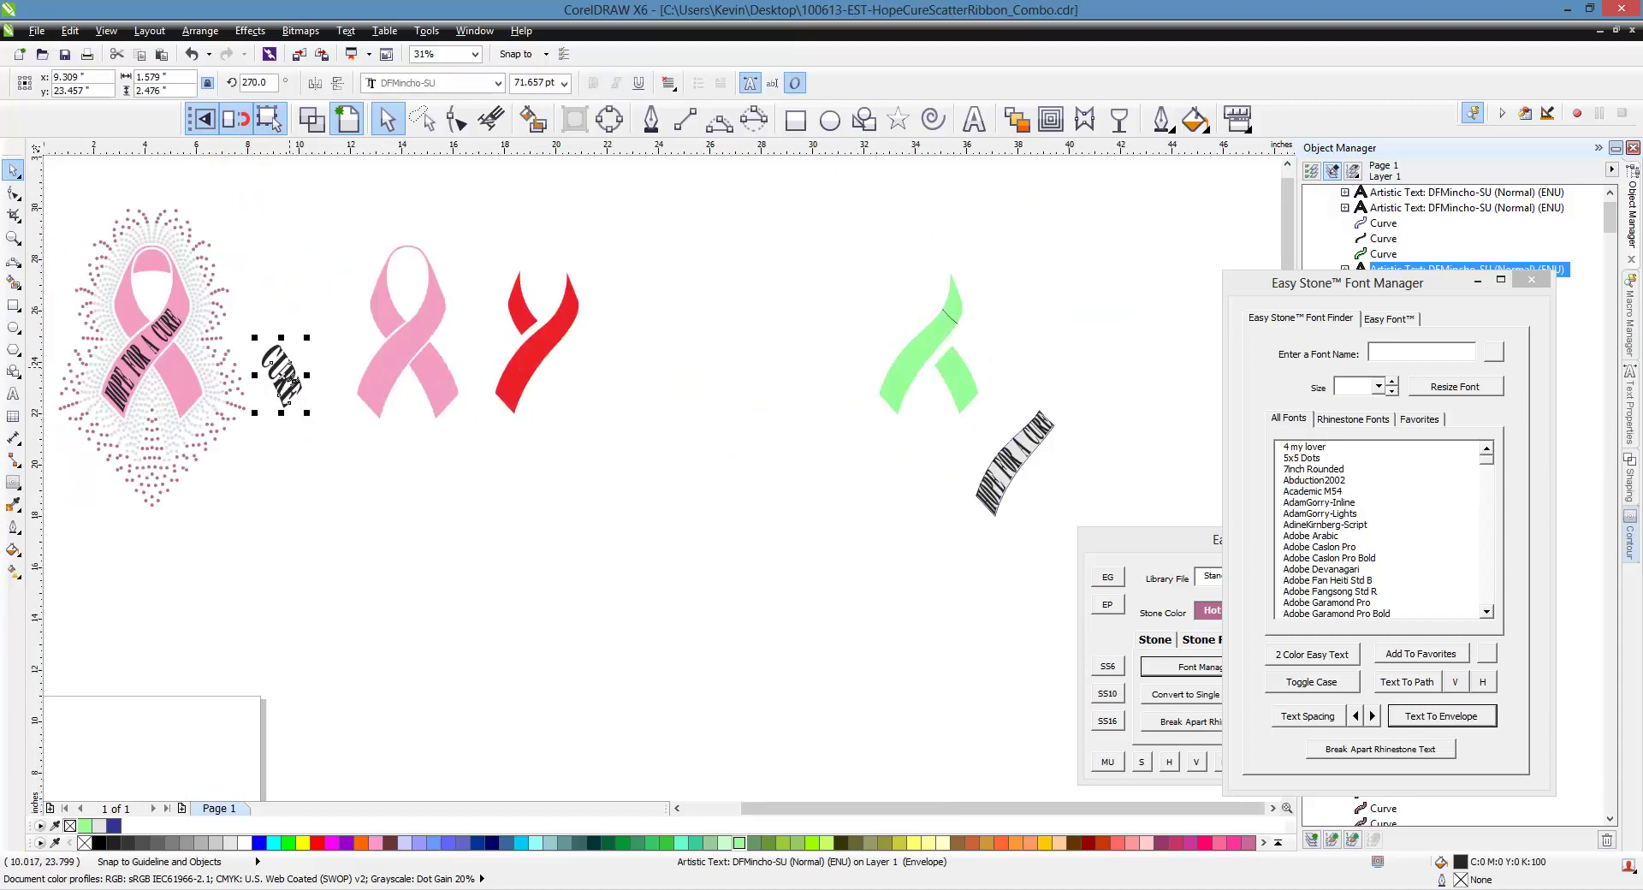
scroll(73, 302, up, 1)
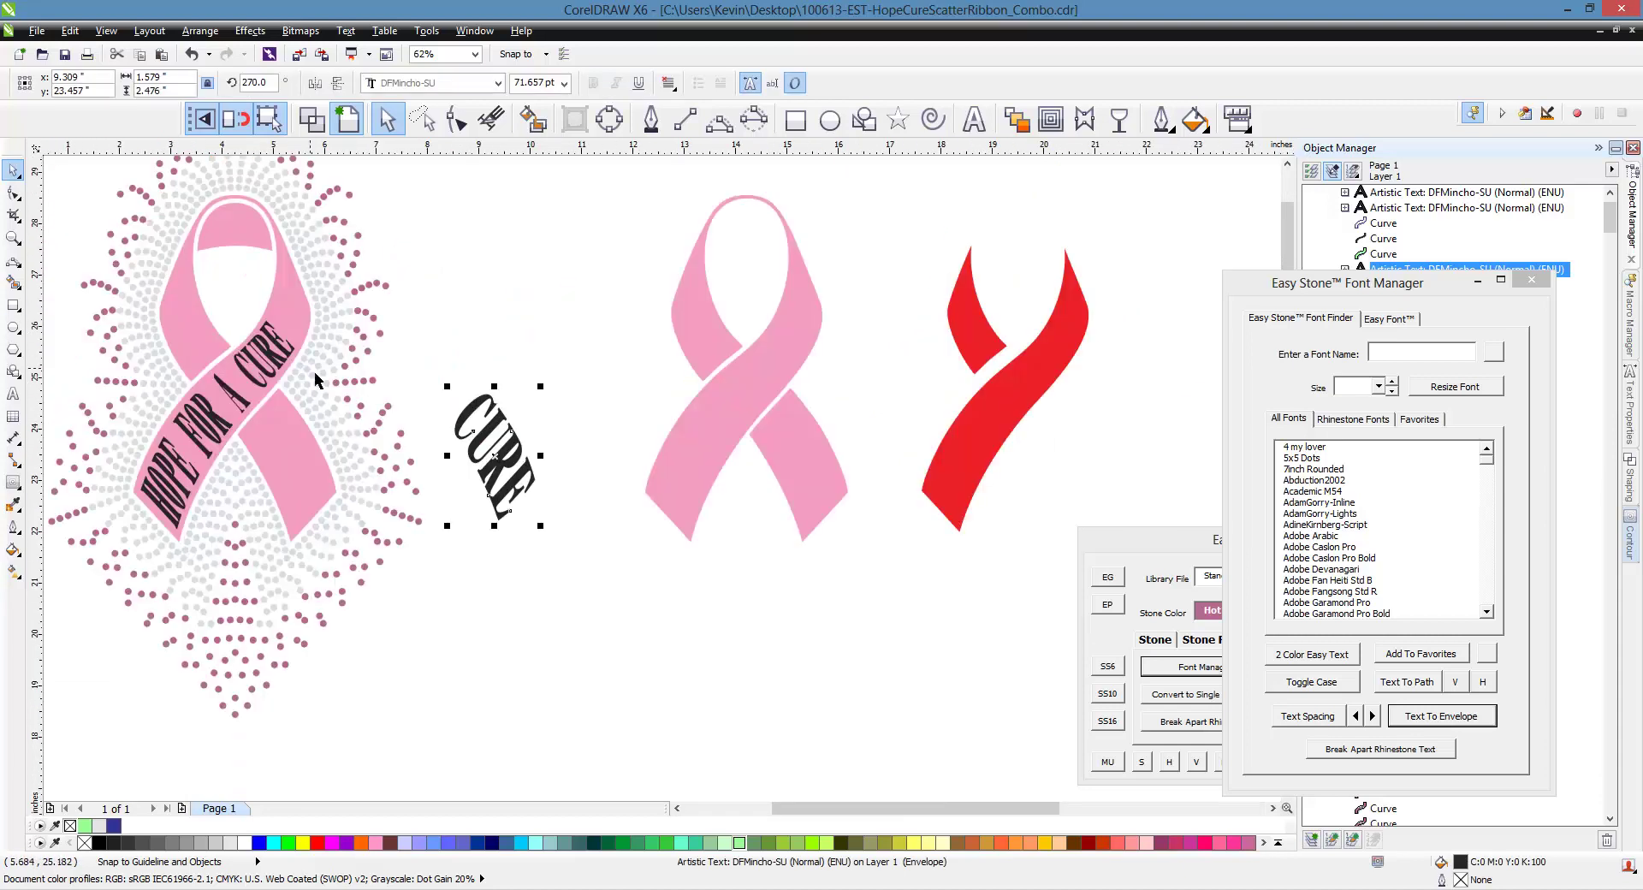
click(259, 392)
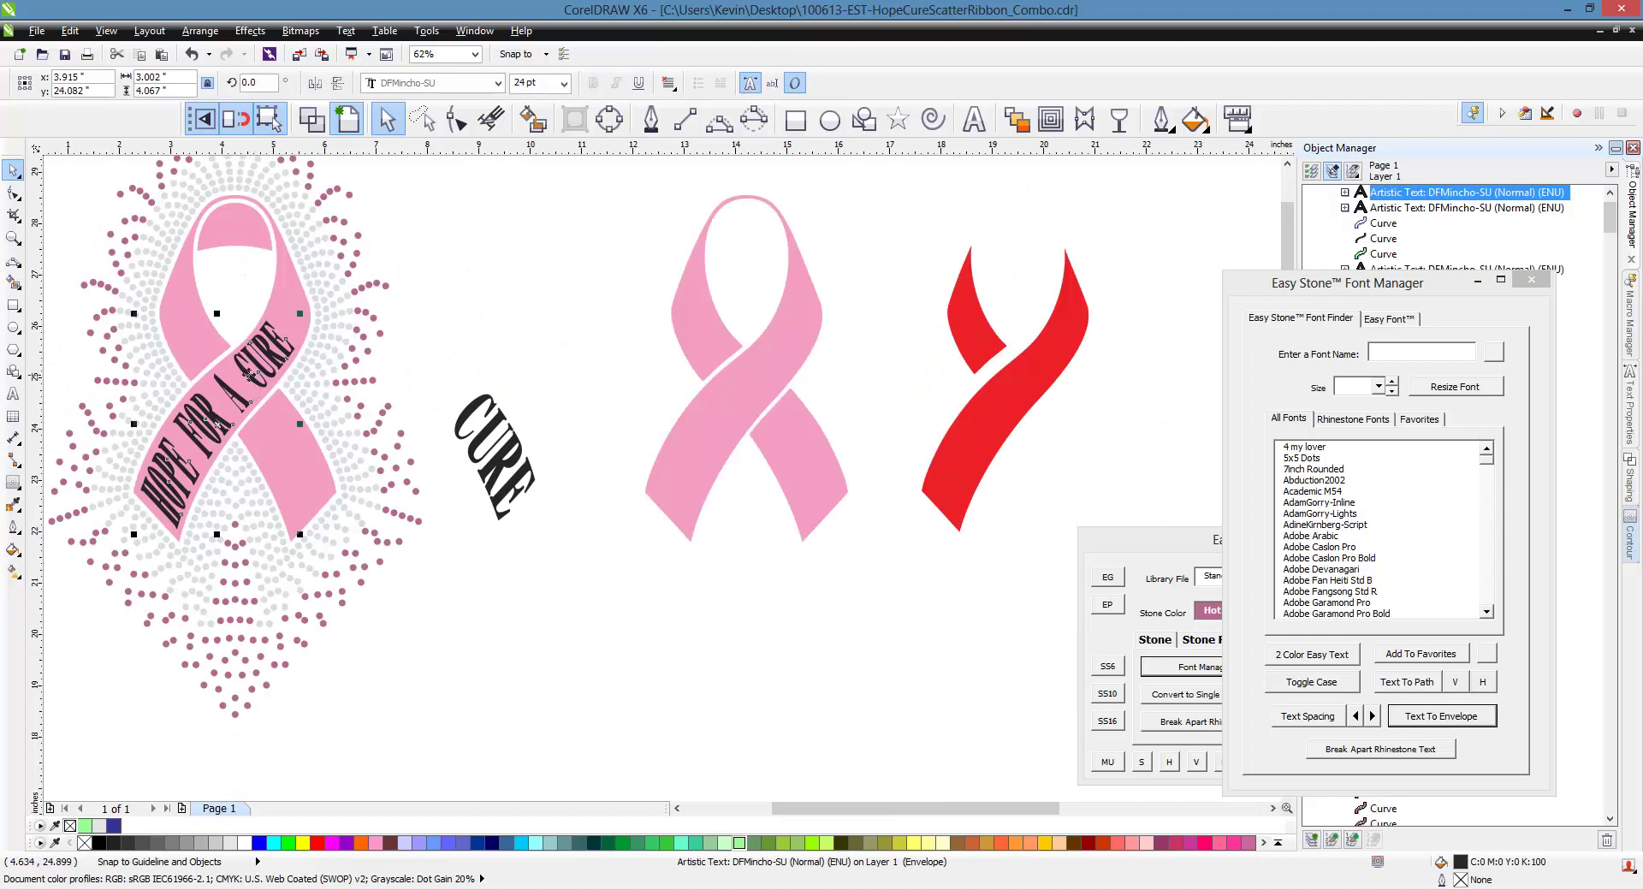
scroll(195, 352, down, 1)
key(Delete)
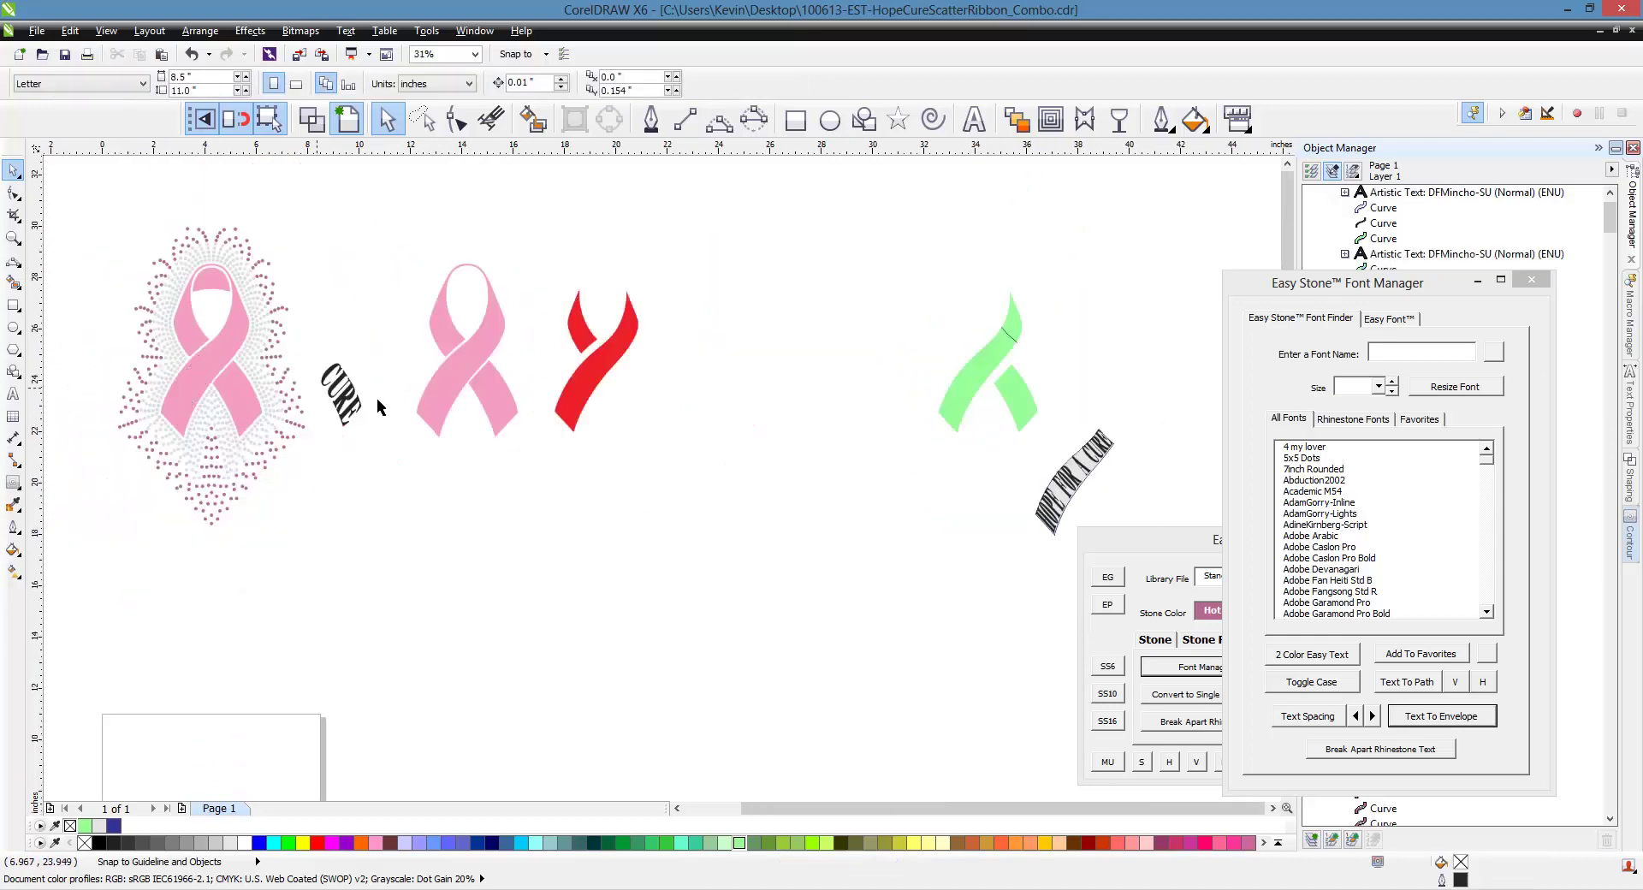
Move the text aside, straighten its envelope, and delete the word CURE
scroll(1132, 464, up, 2)
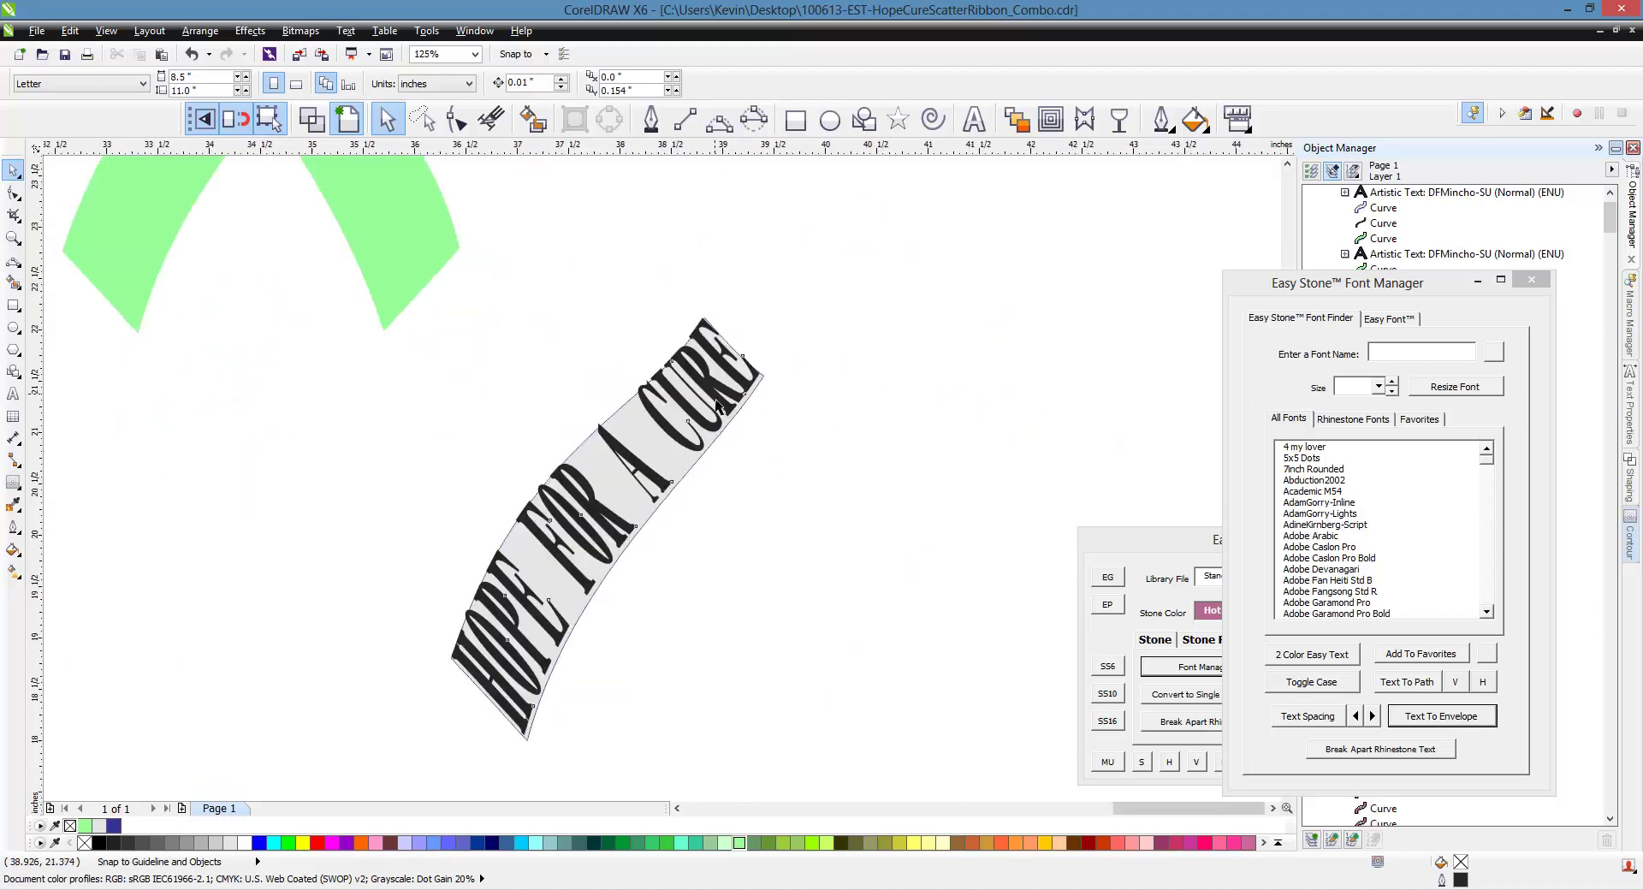
click(724, 408)
drag(724, 407, 1029, 363)
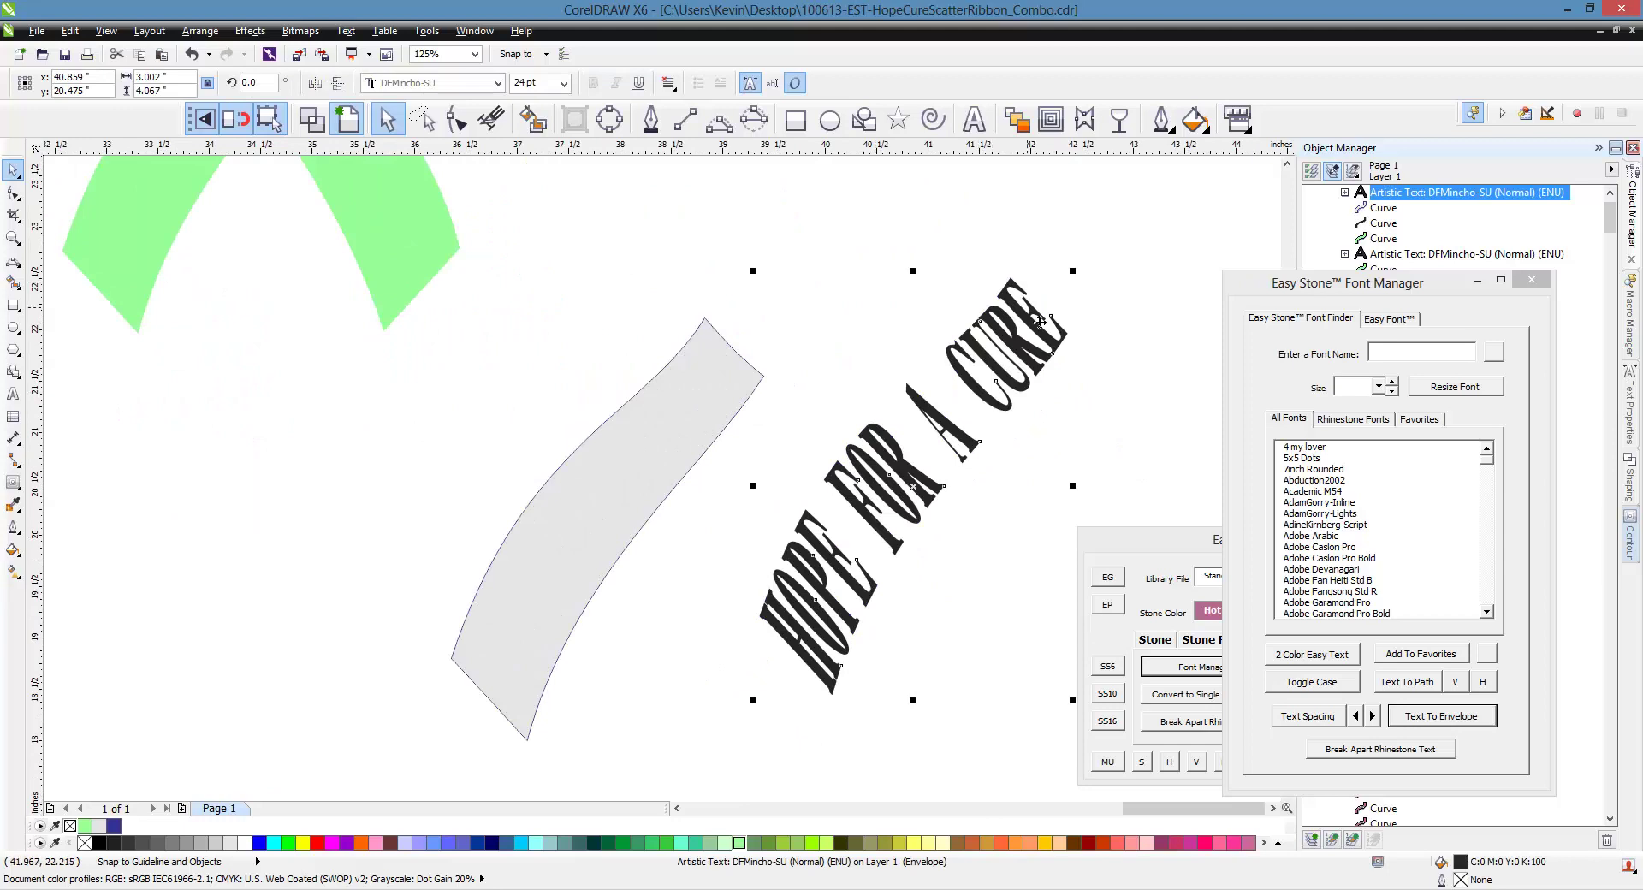
click(1087, 128)
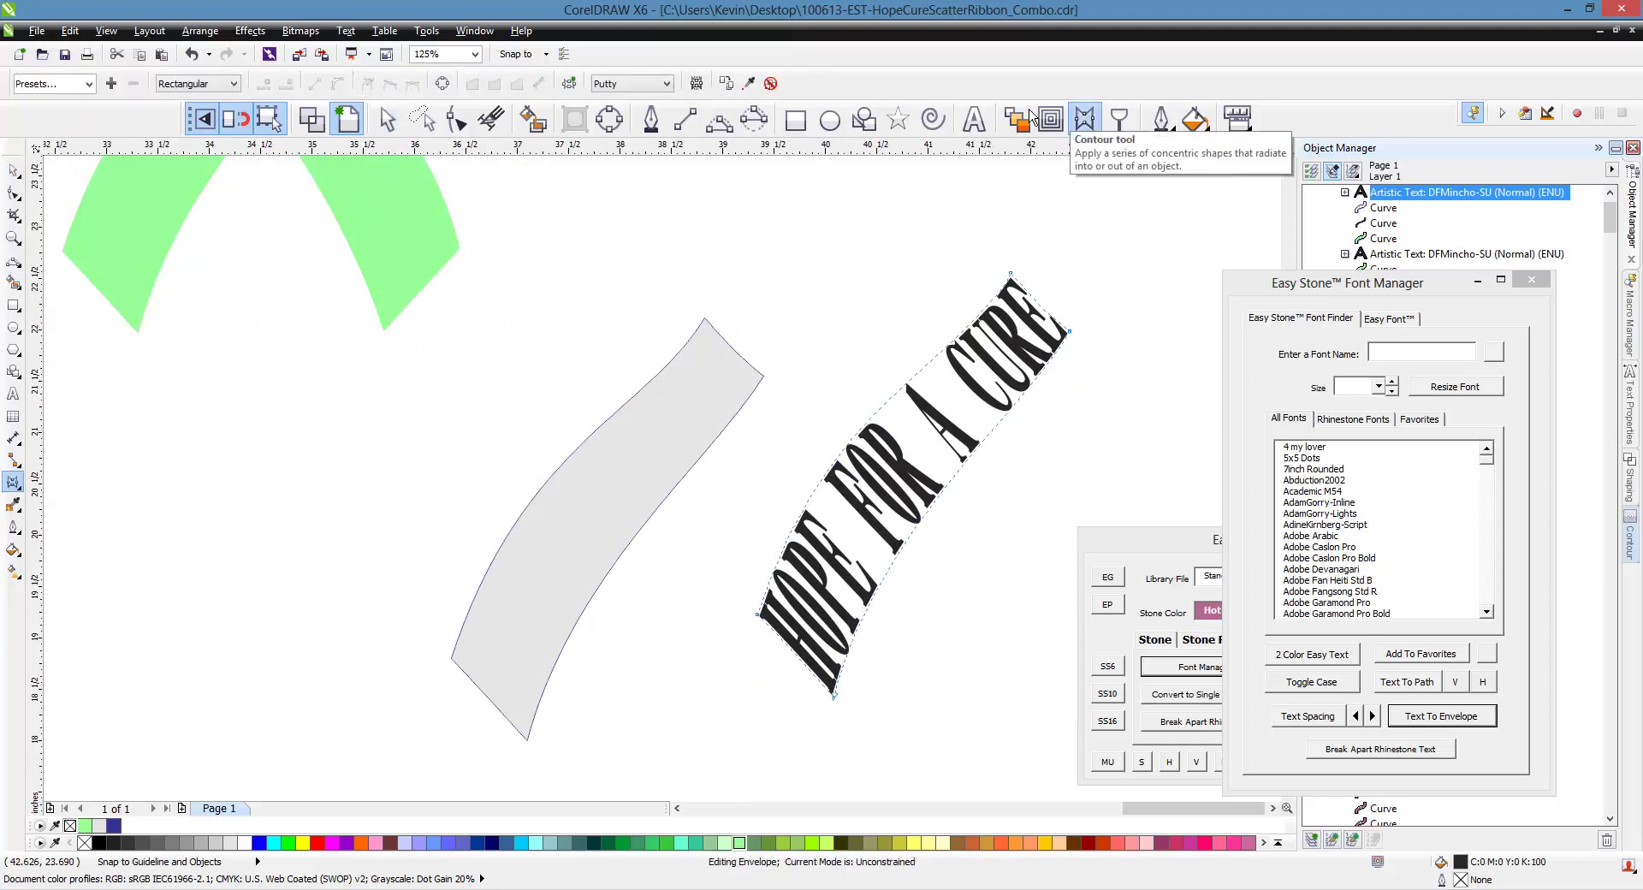
click(786, 90)
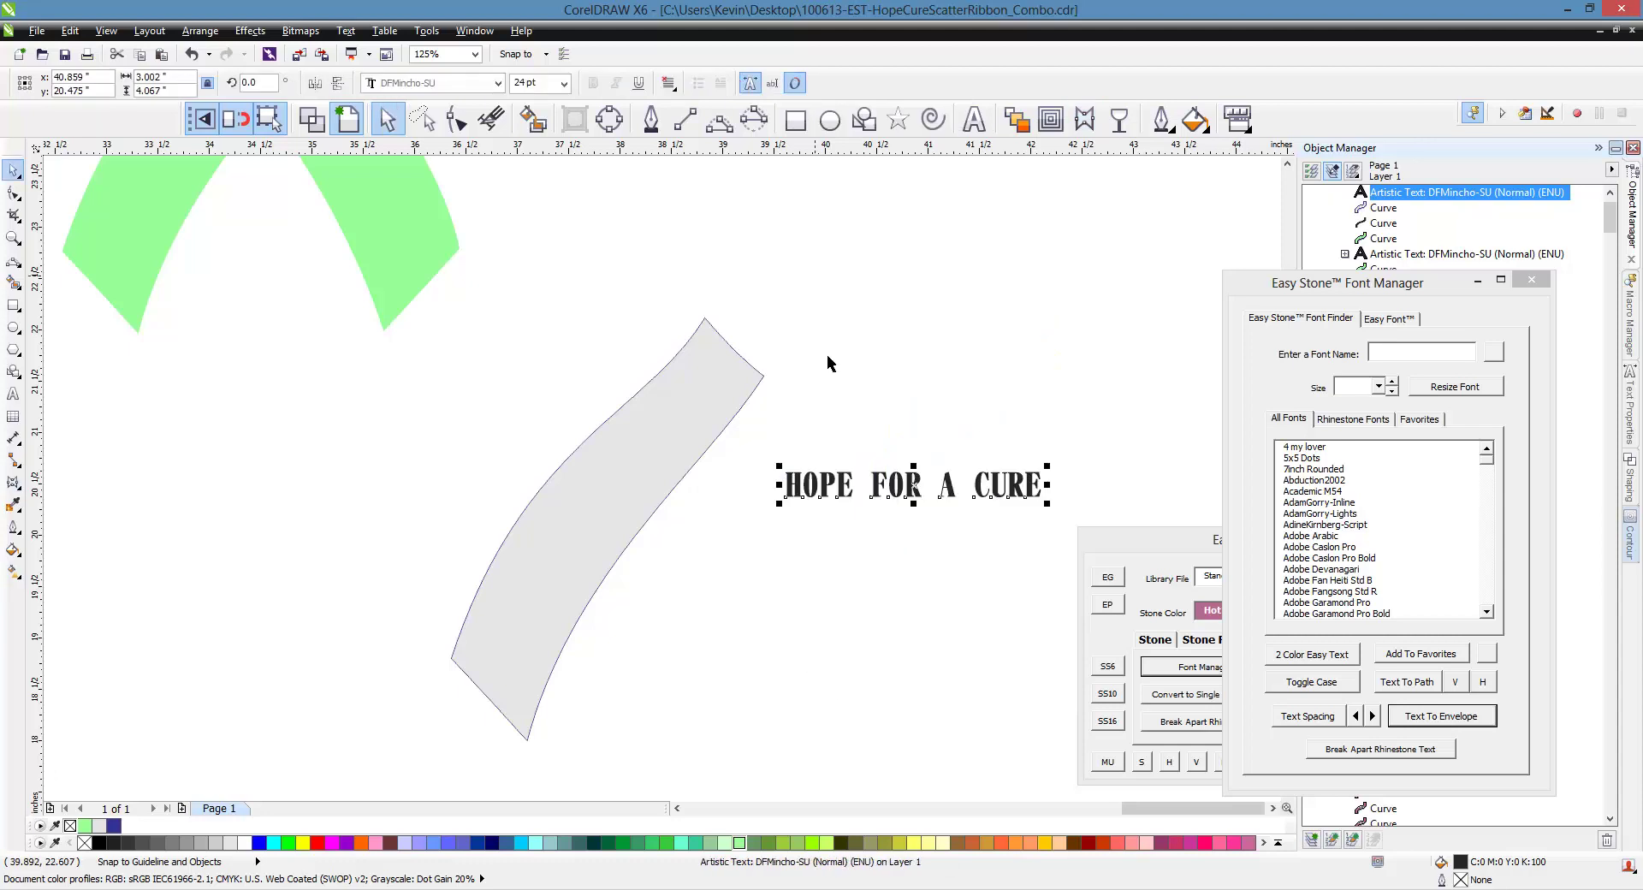
double_click(991, 498)
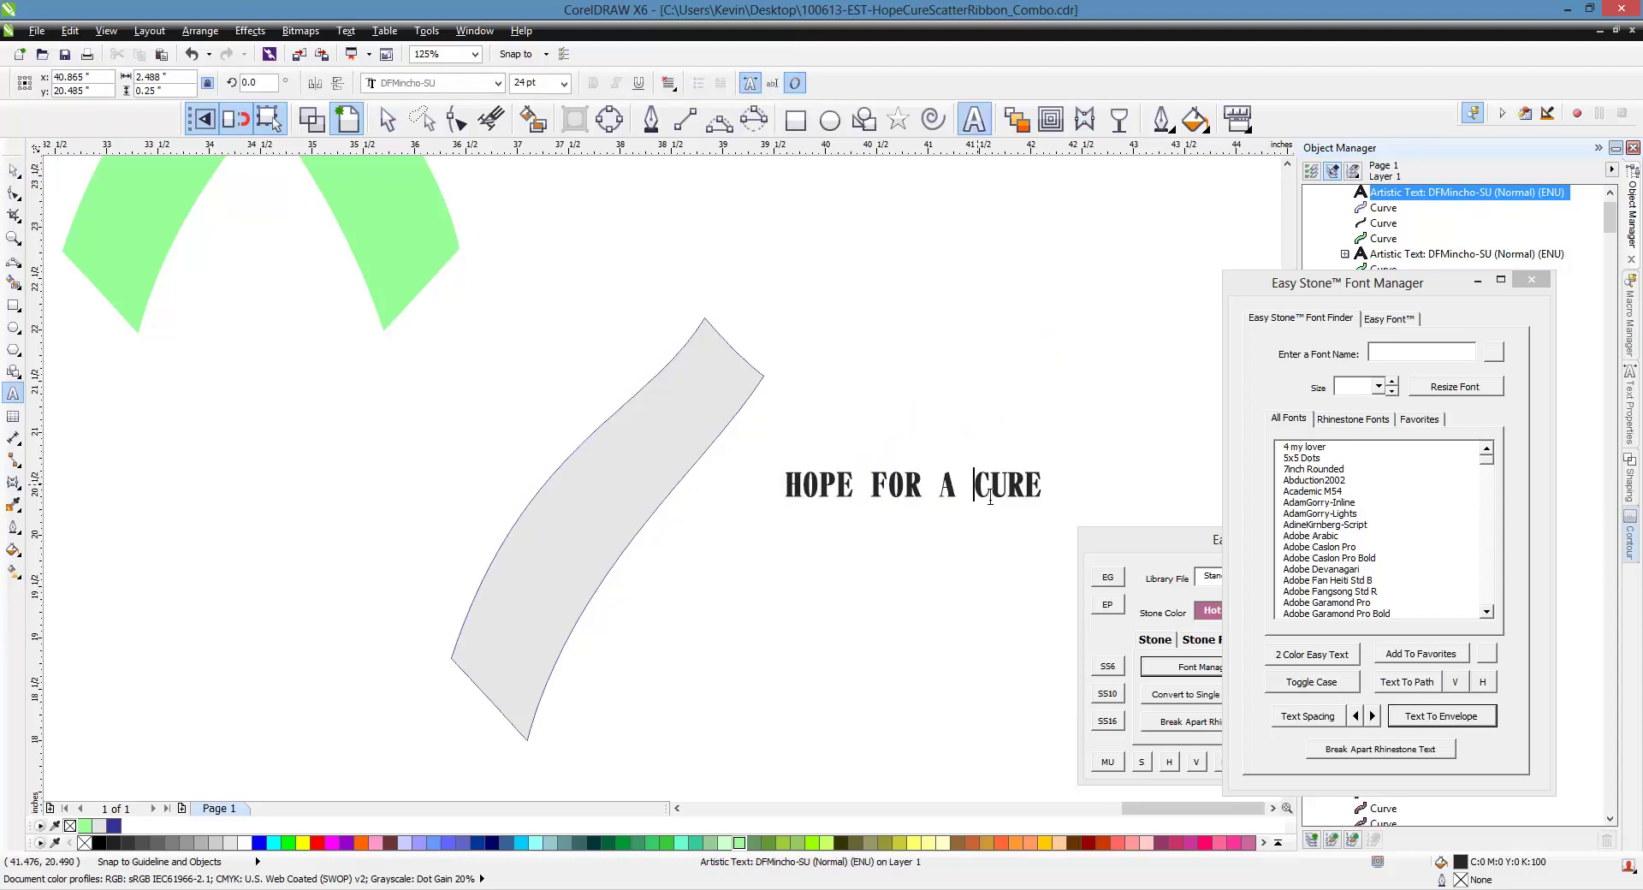
key(BackSpace)
key(BackSpace)
key(BackSpace)
key(BackSpace)
key(BackSpace)
click(13, 170)
Refit the HOPE FOR A text into the grey ribbon piece's shape
shift+click(661, 471)
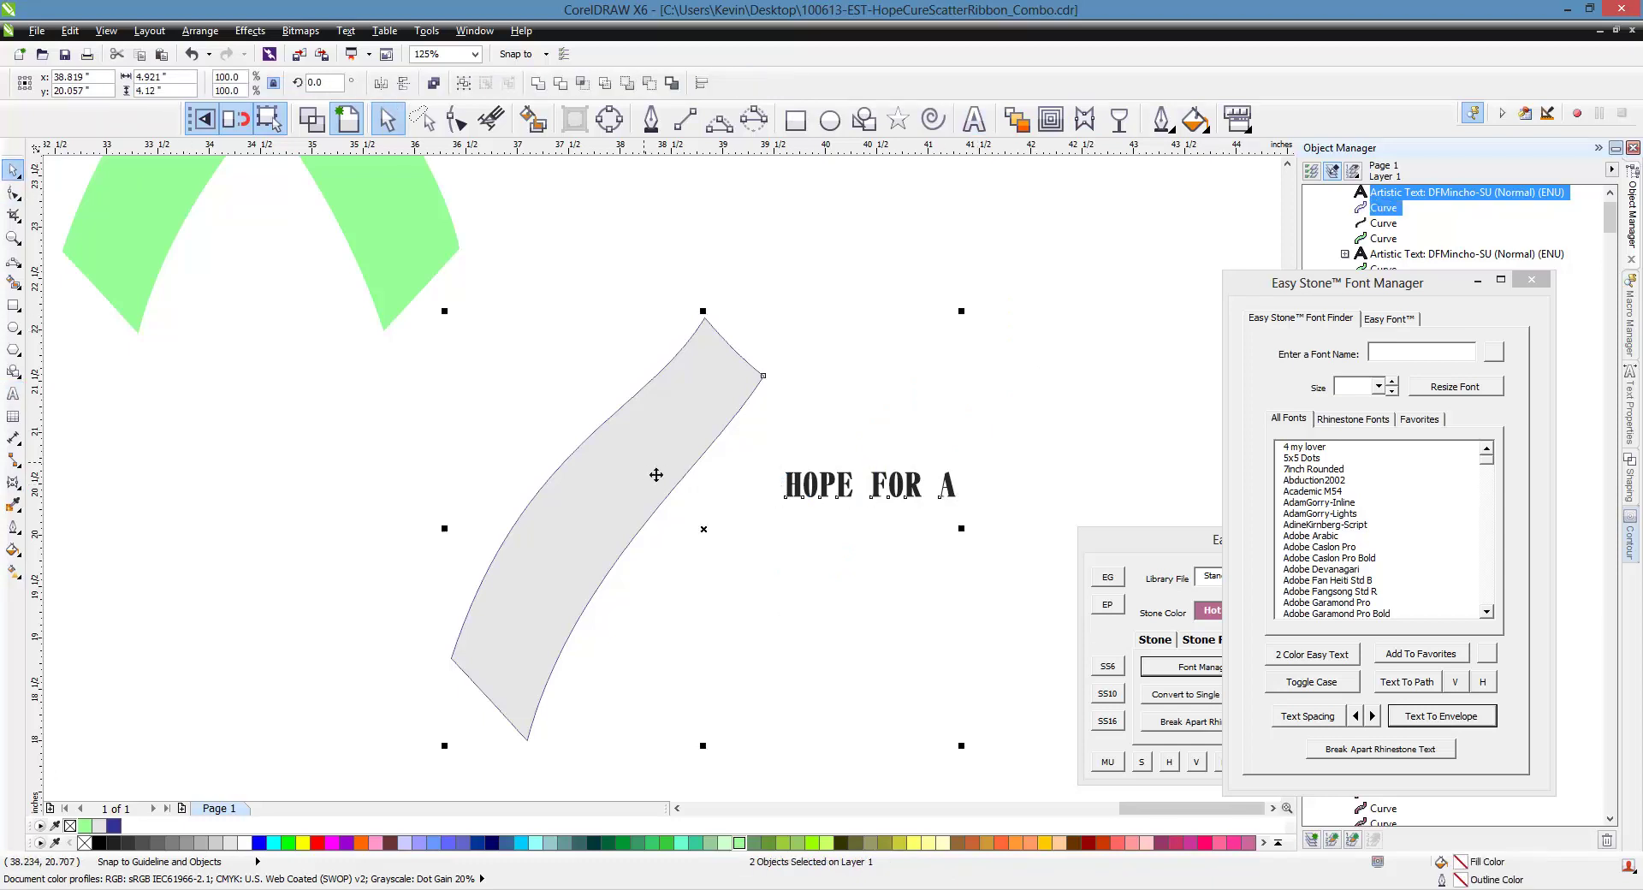
click(1465, 717)
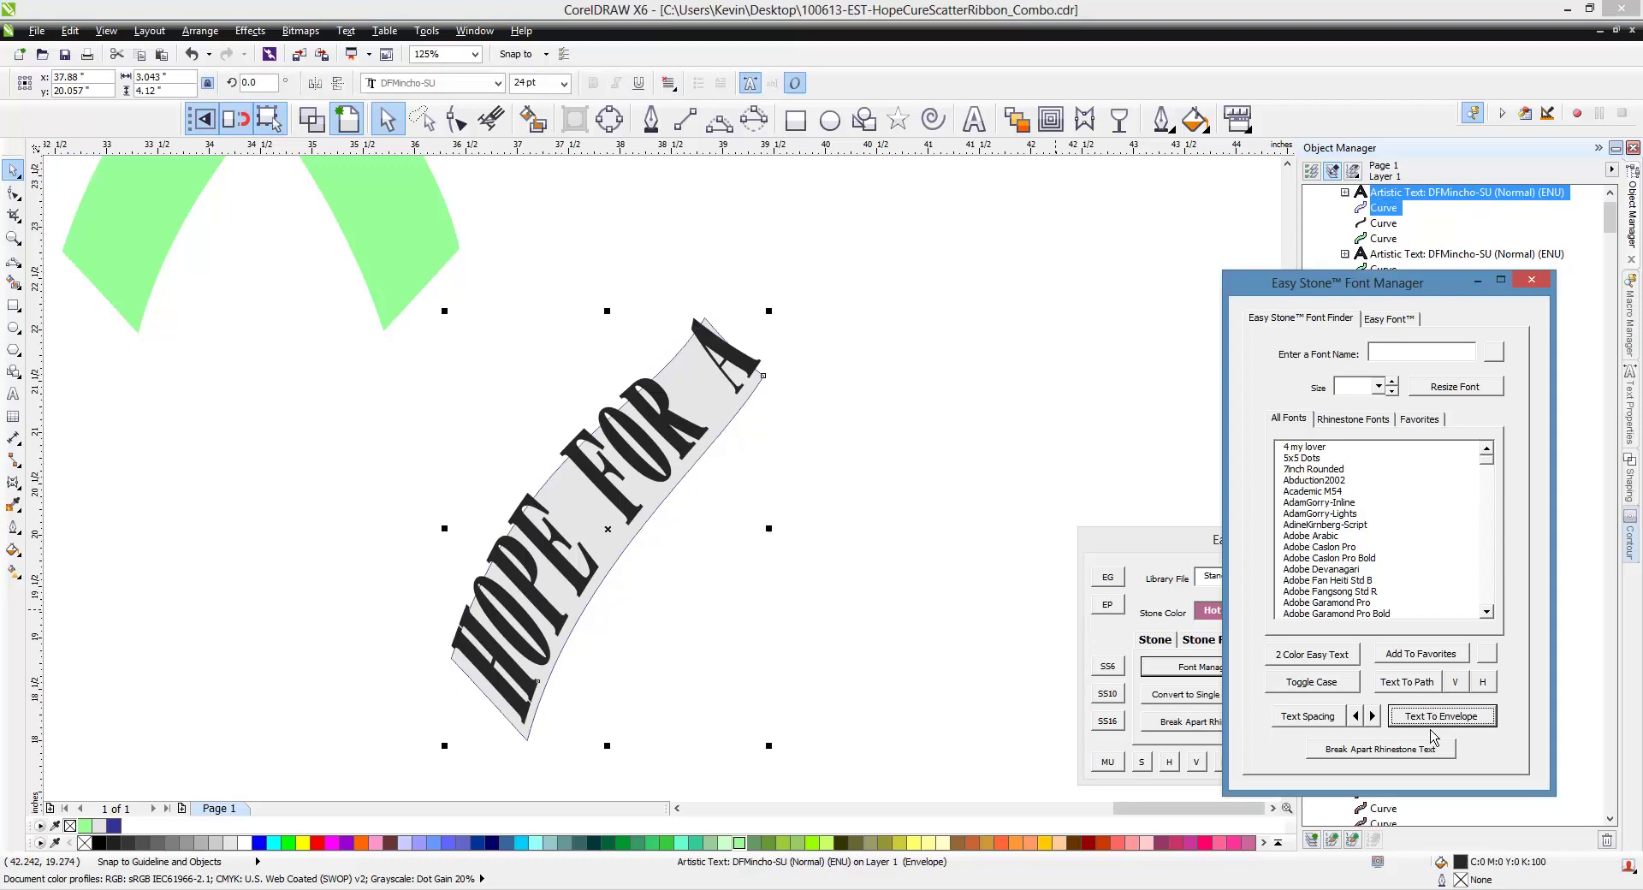
click(1104, 431)
scroll(1104, 430, down, 2)
scroll(1104, 430, down, 2)
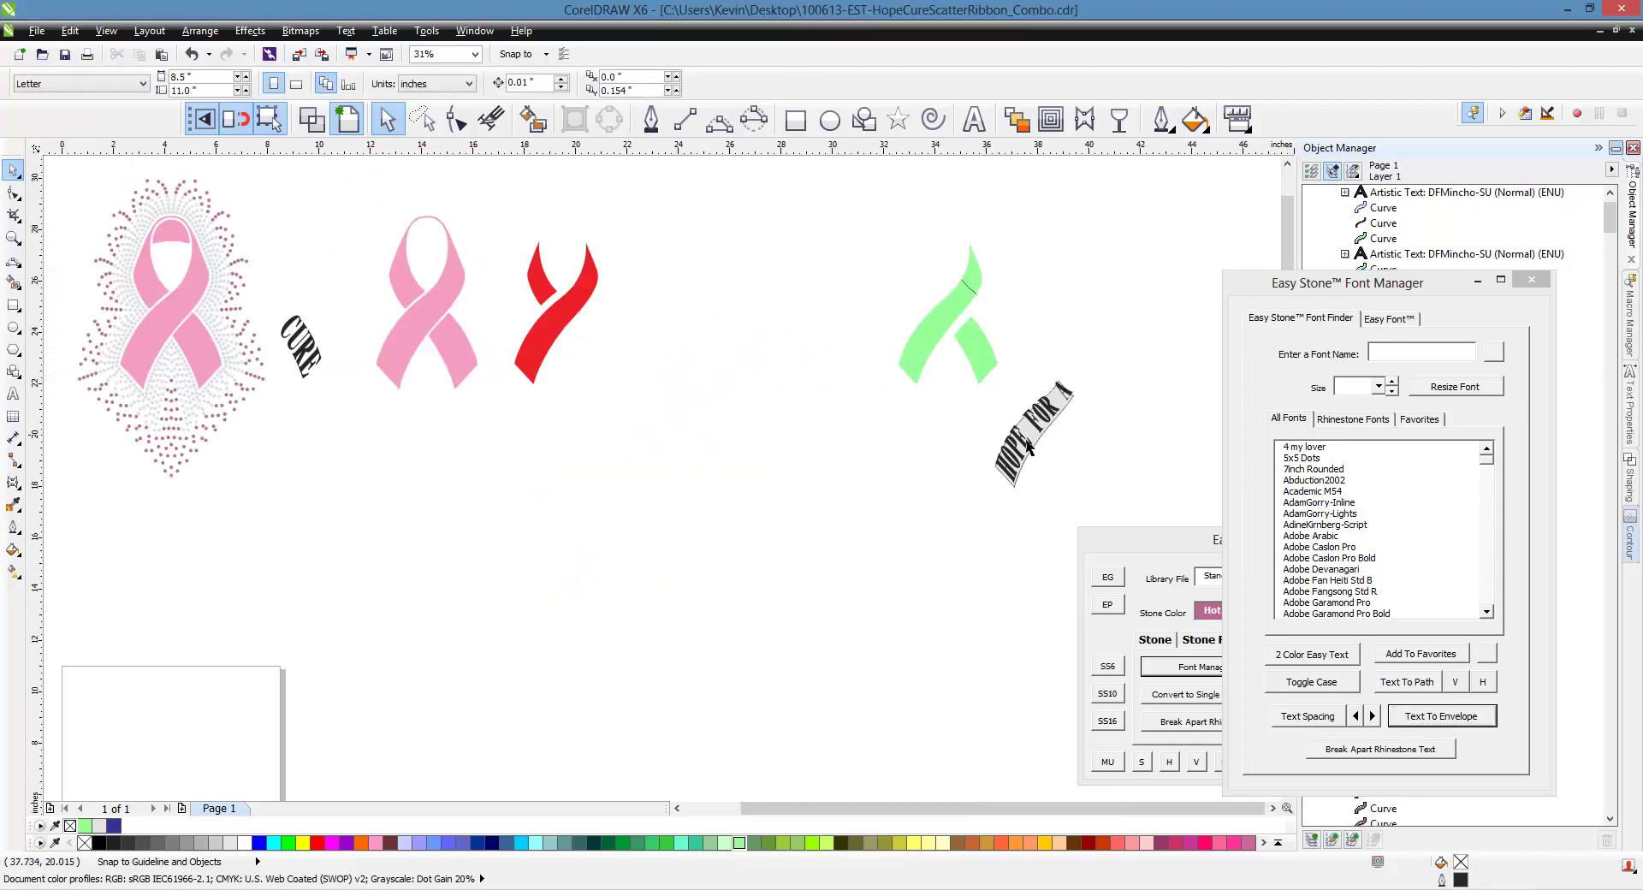
Place the curved HOPE FOR A along one band of the pink ribbon
drag(1029, 445, 140, 374)
scroll(140, 374, up, 6)
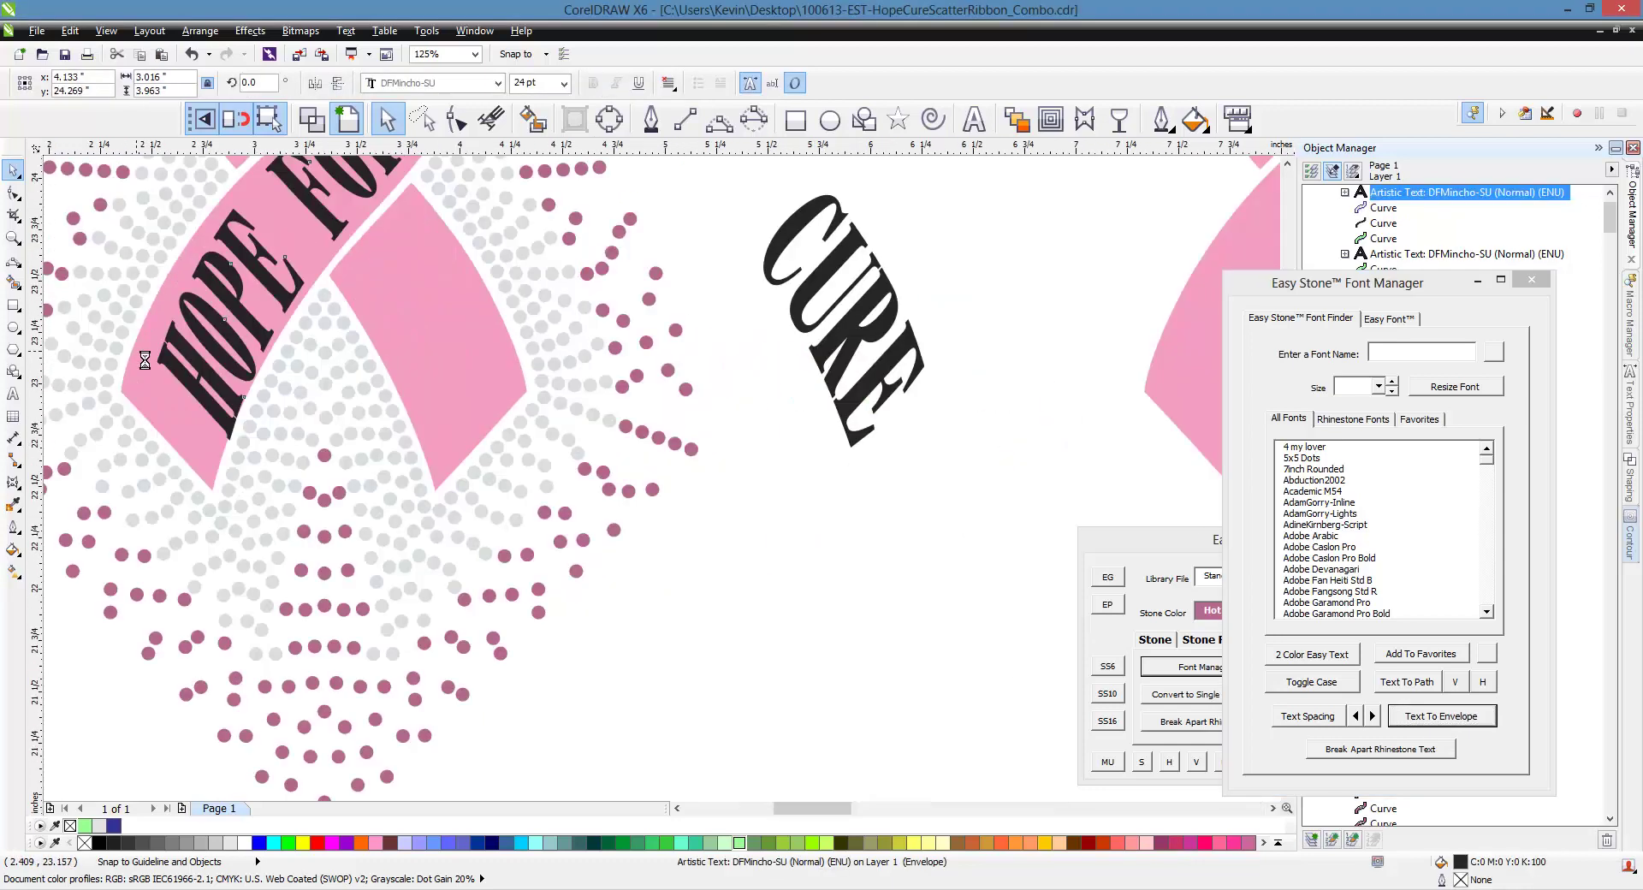
drag(189, 432, 208, 466)
scroll(208, 467, down, 2)
scroll(287, 537, down, 1)
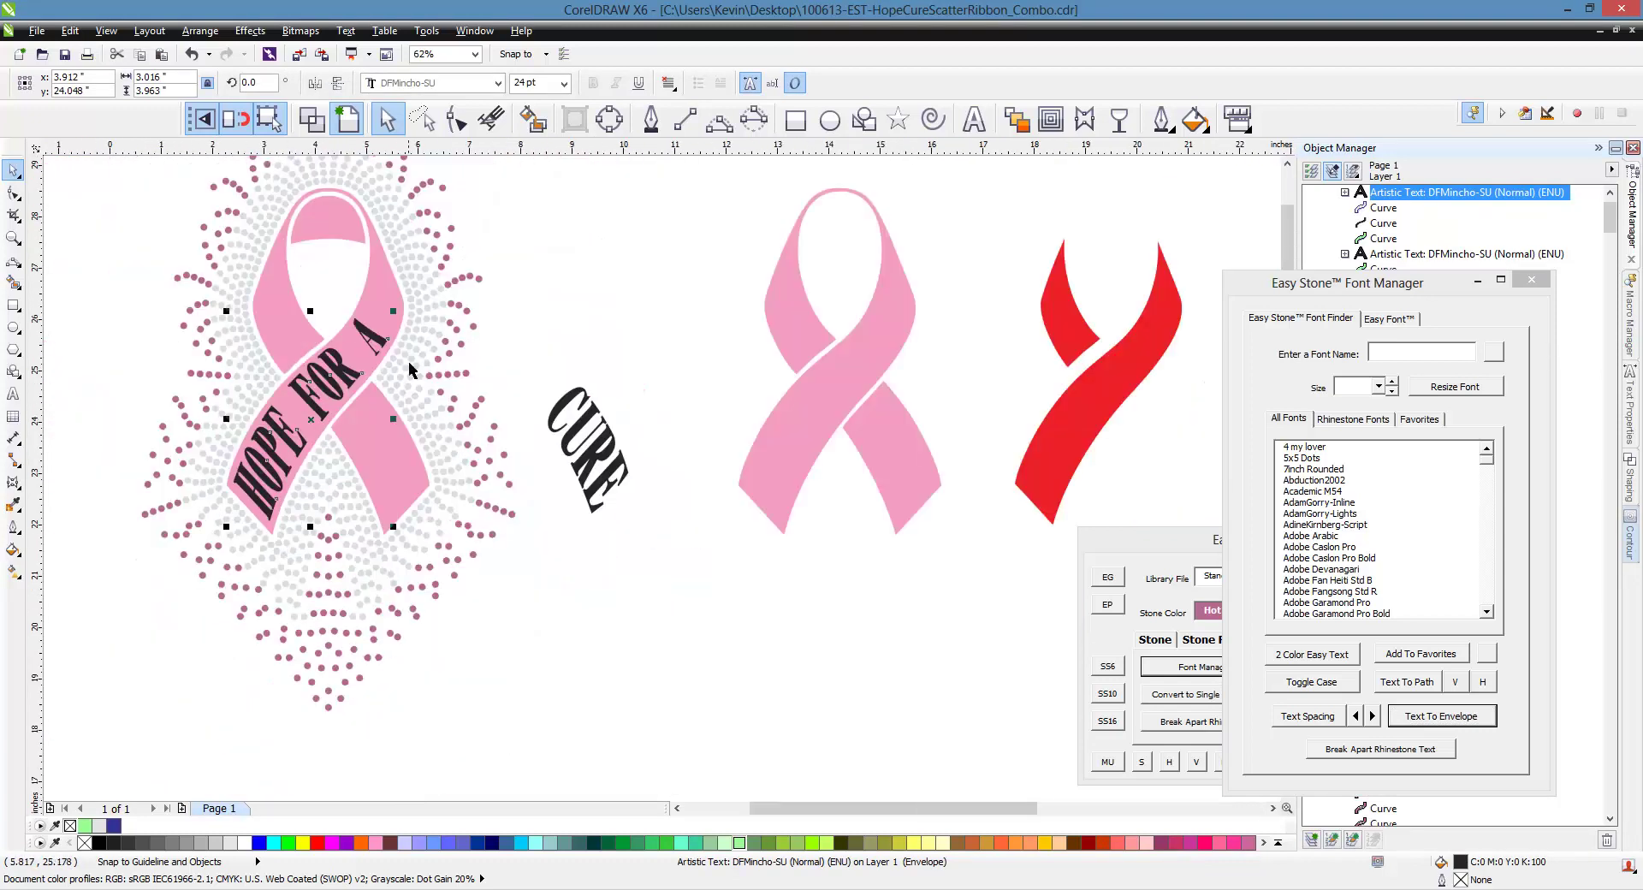
click(529, 421)
Move CURE onto the other ribbon band, shrink it to about 85%, and position it
drag(565, 424, 375, 426)
scroll(377, 436, up, 2)
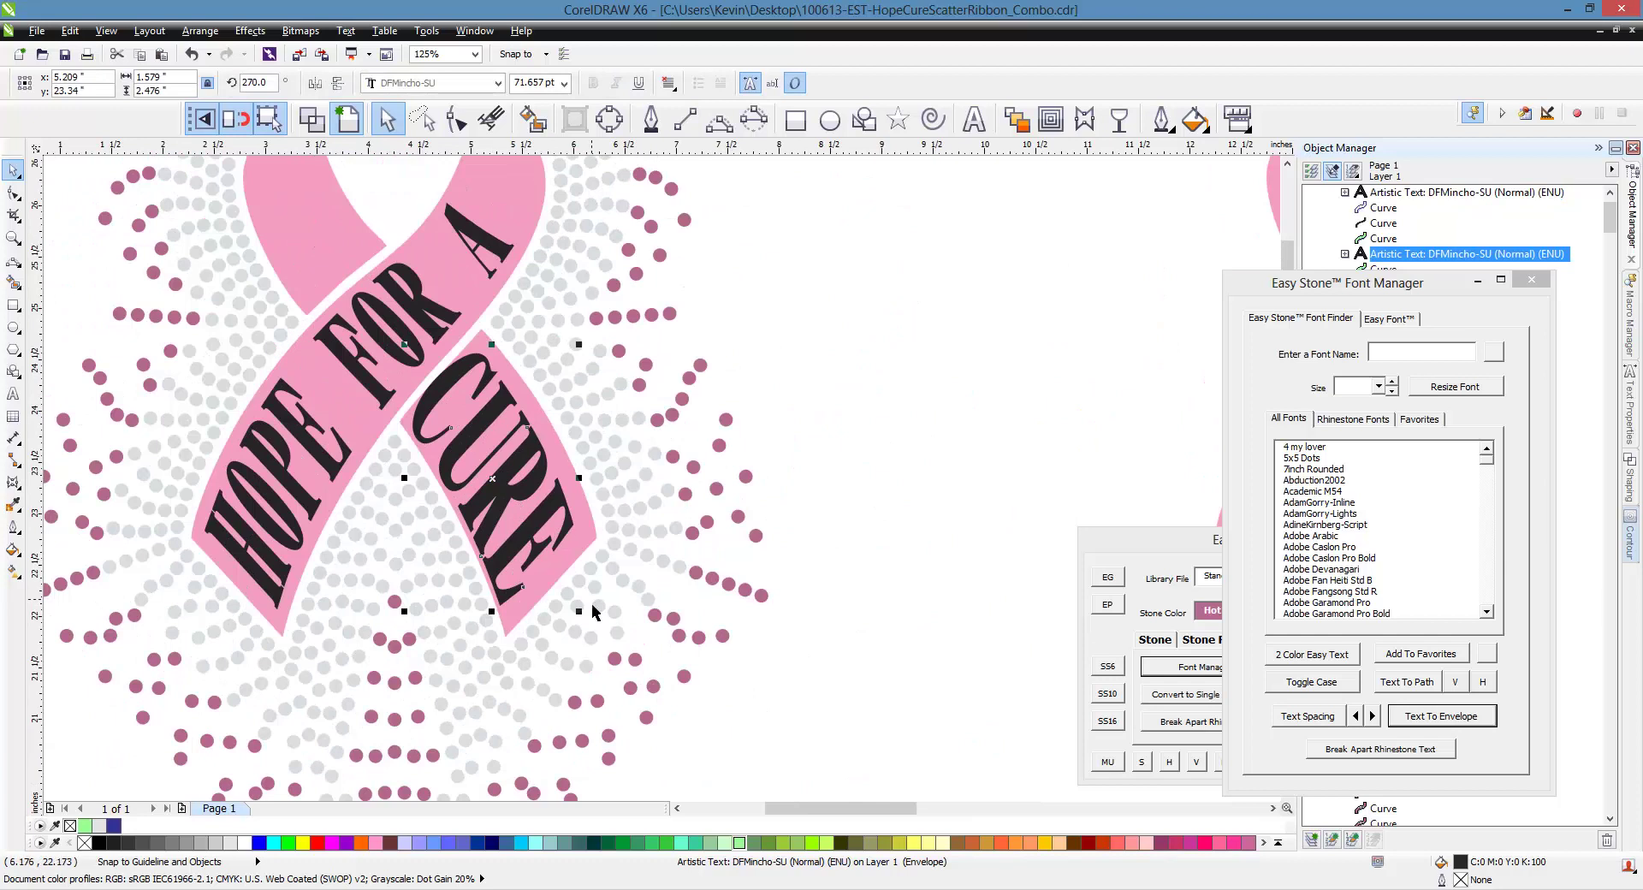
drag(578, 611, 560, 602)
scroll(470, 448, up, 1)
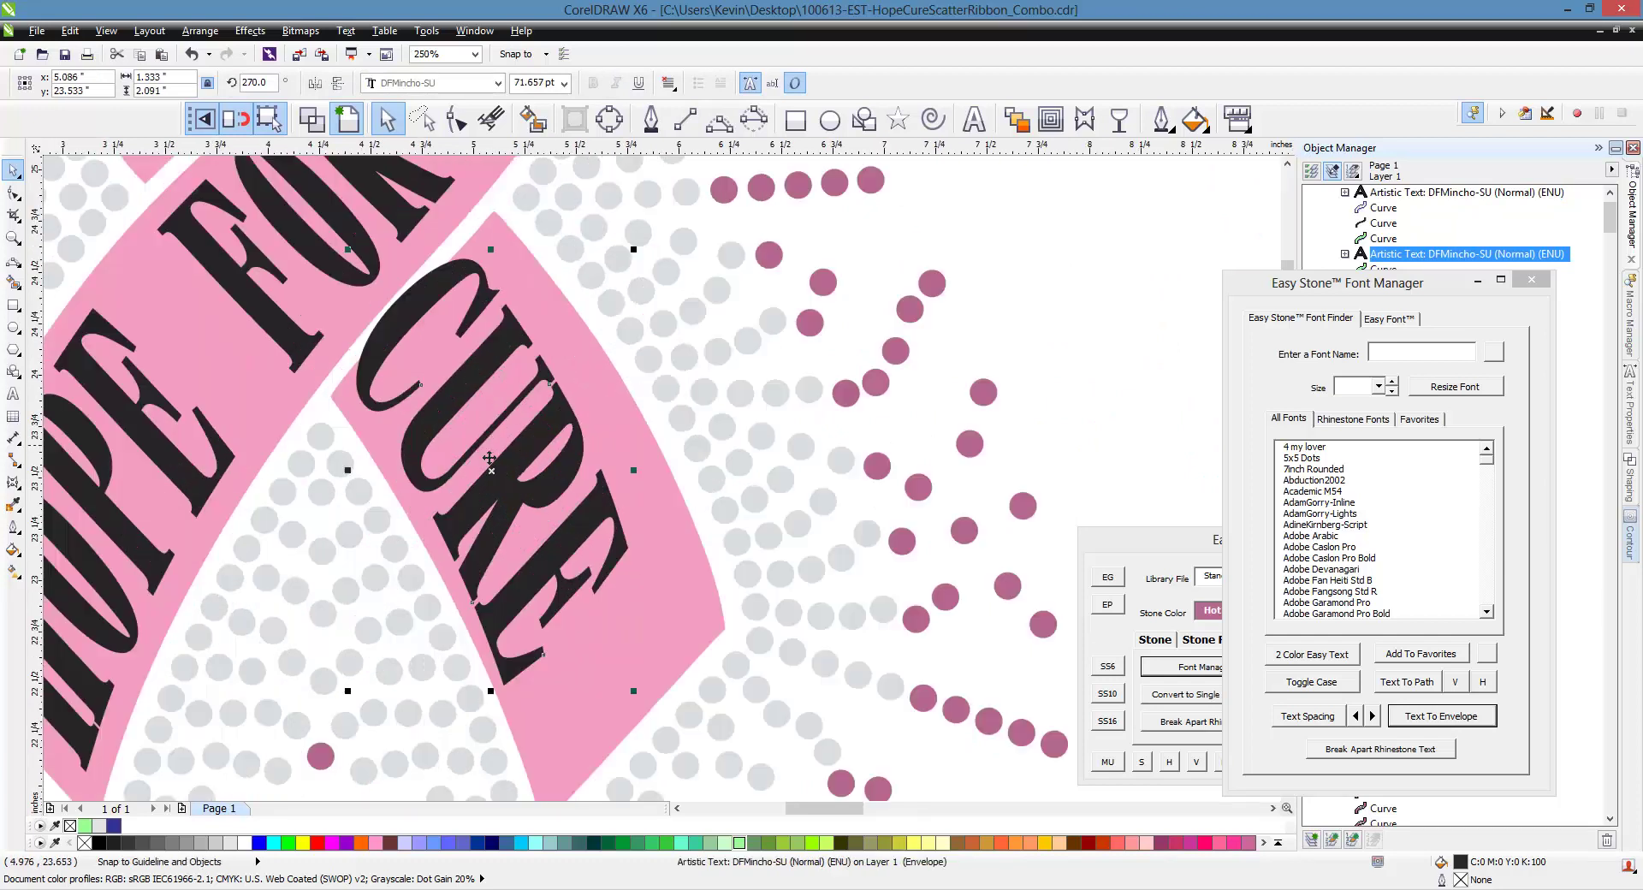
drag(525, 477, 574, 524)
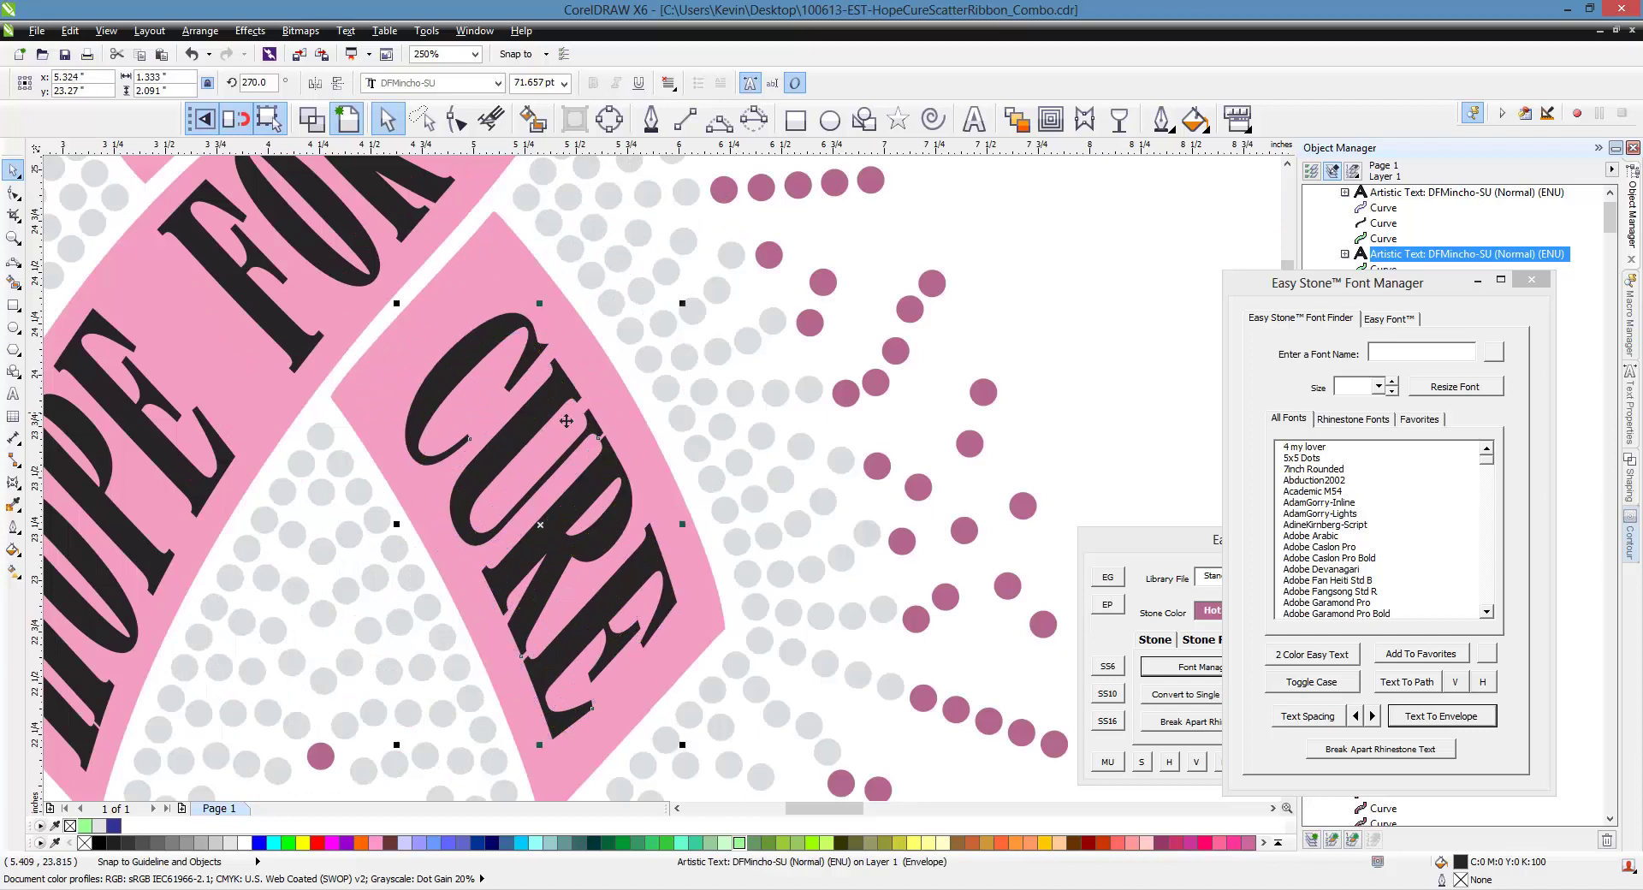
scroll(608, 320, down, 4)
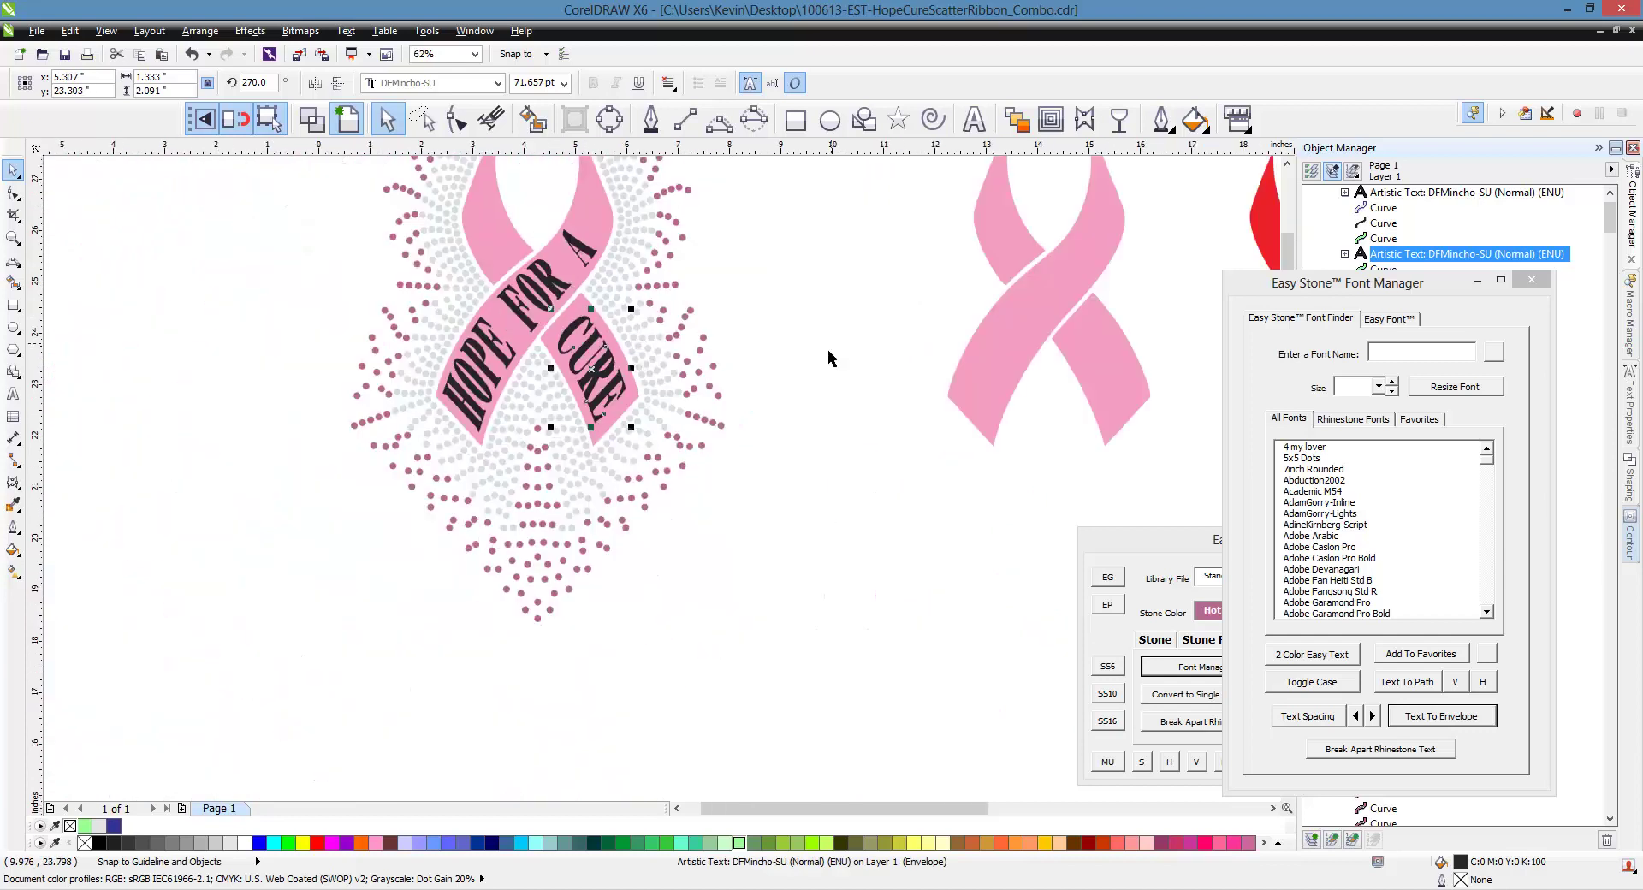
Marquee-select the entire rhinestone ribbon design
click(829, 349)
scroll(521, 634, down, 1)
scroll(533, 474, up, 1)
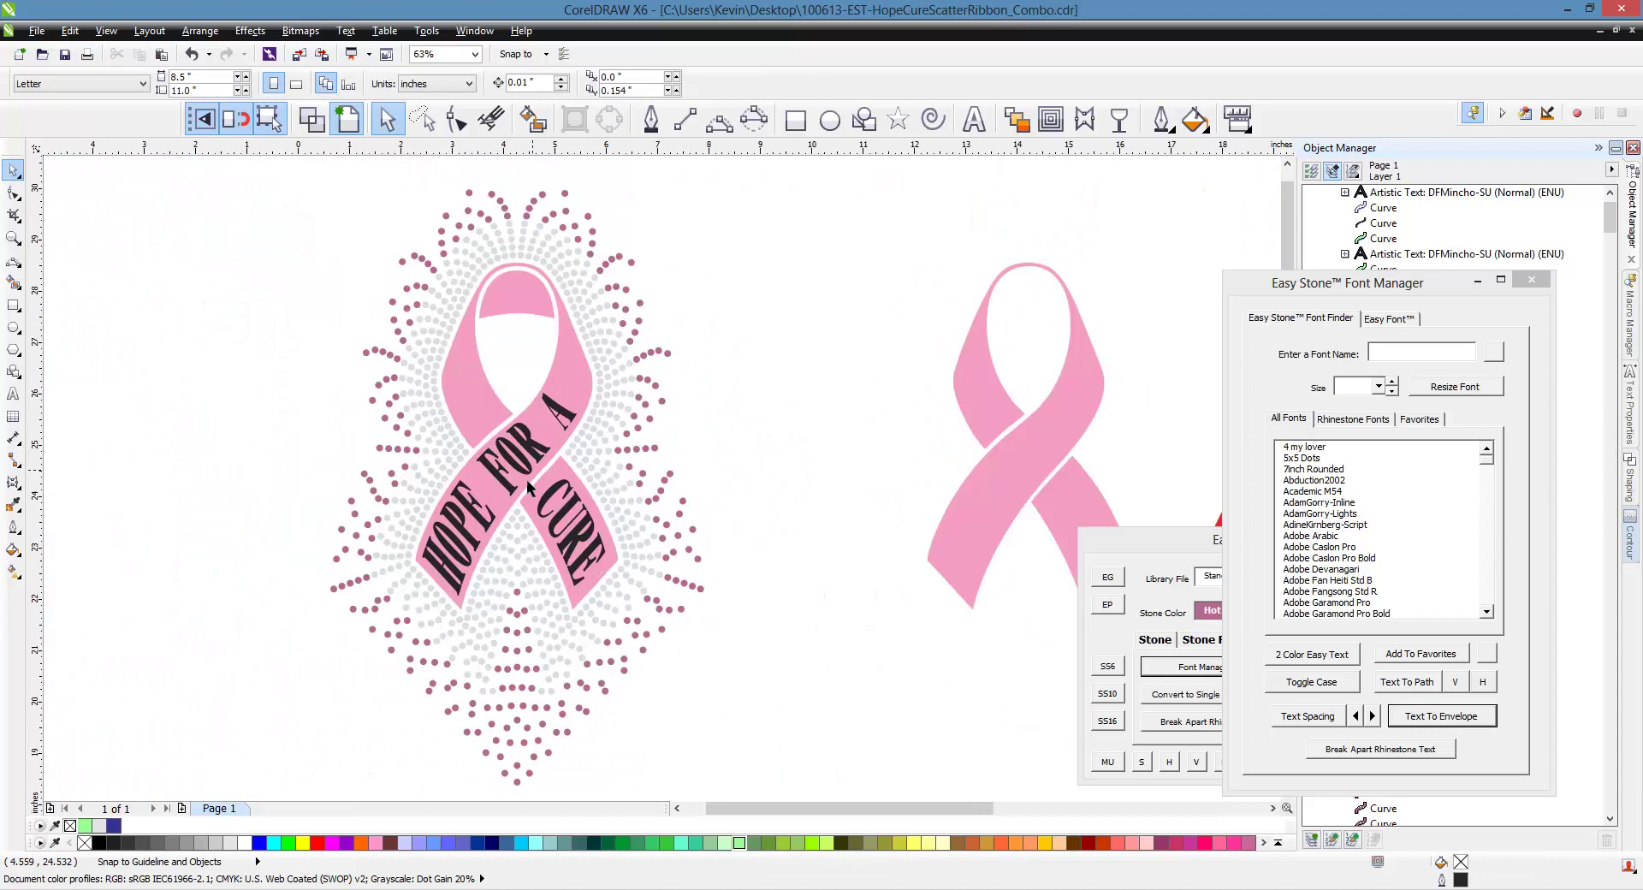
scroll(399, 418, down, 1)
drag(235, 217, 554, 589)
Preview the selected design as rhinestones on black with Easy Stone's AW button
click(1196, 548)
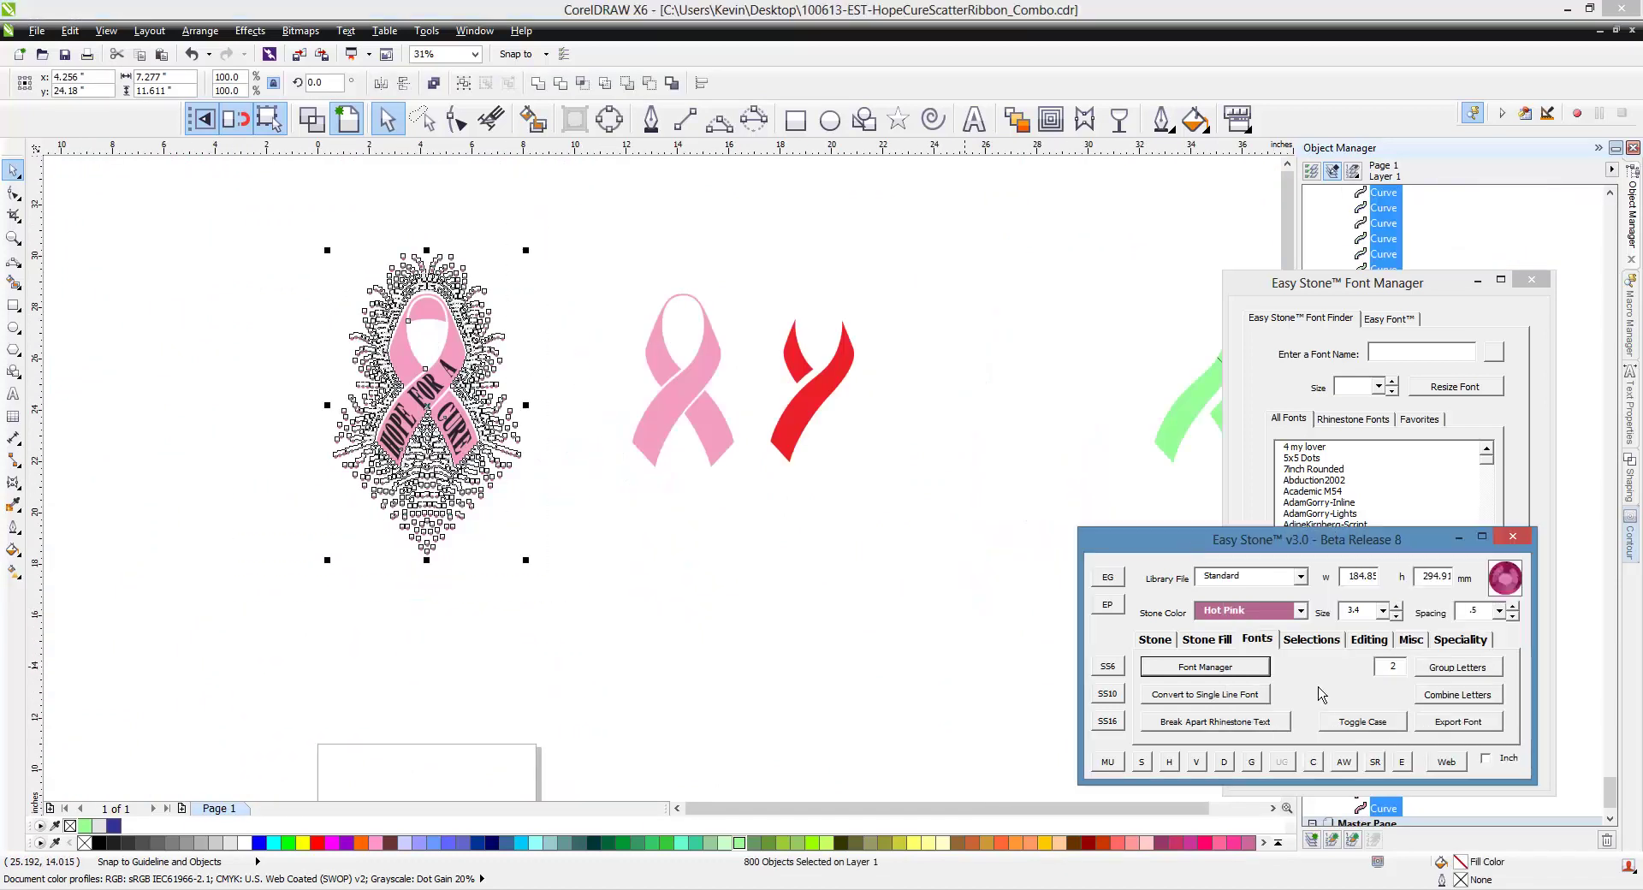
click(1344, 762)
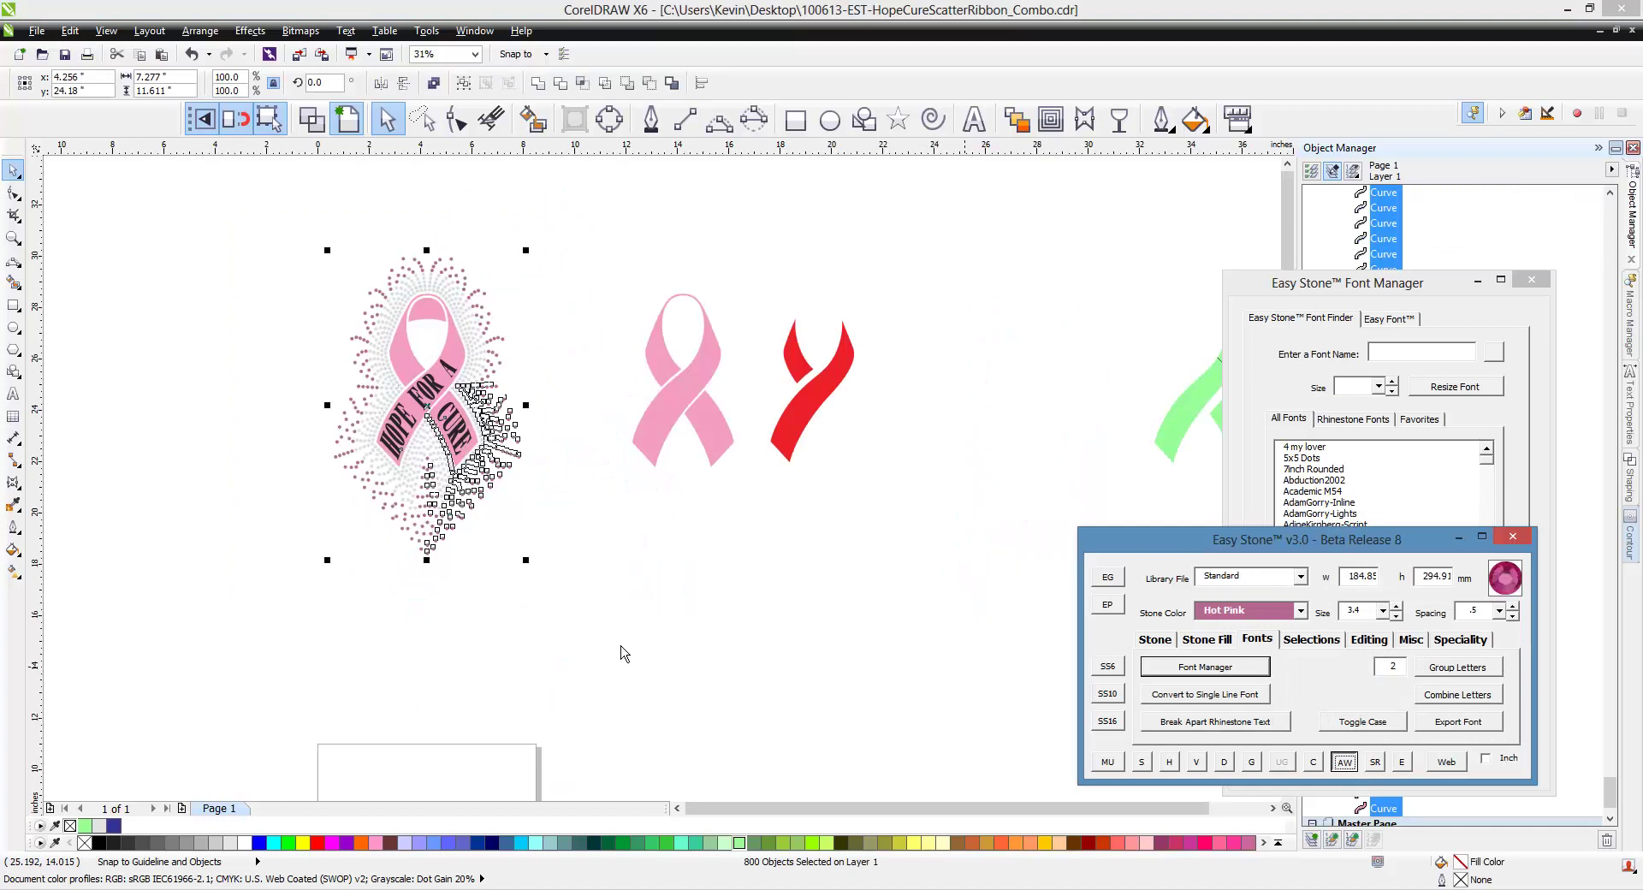
scroll(428, 364, up, 2)
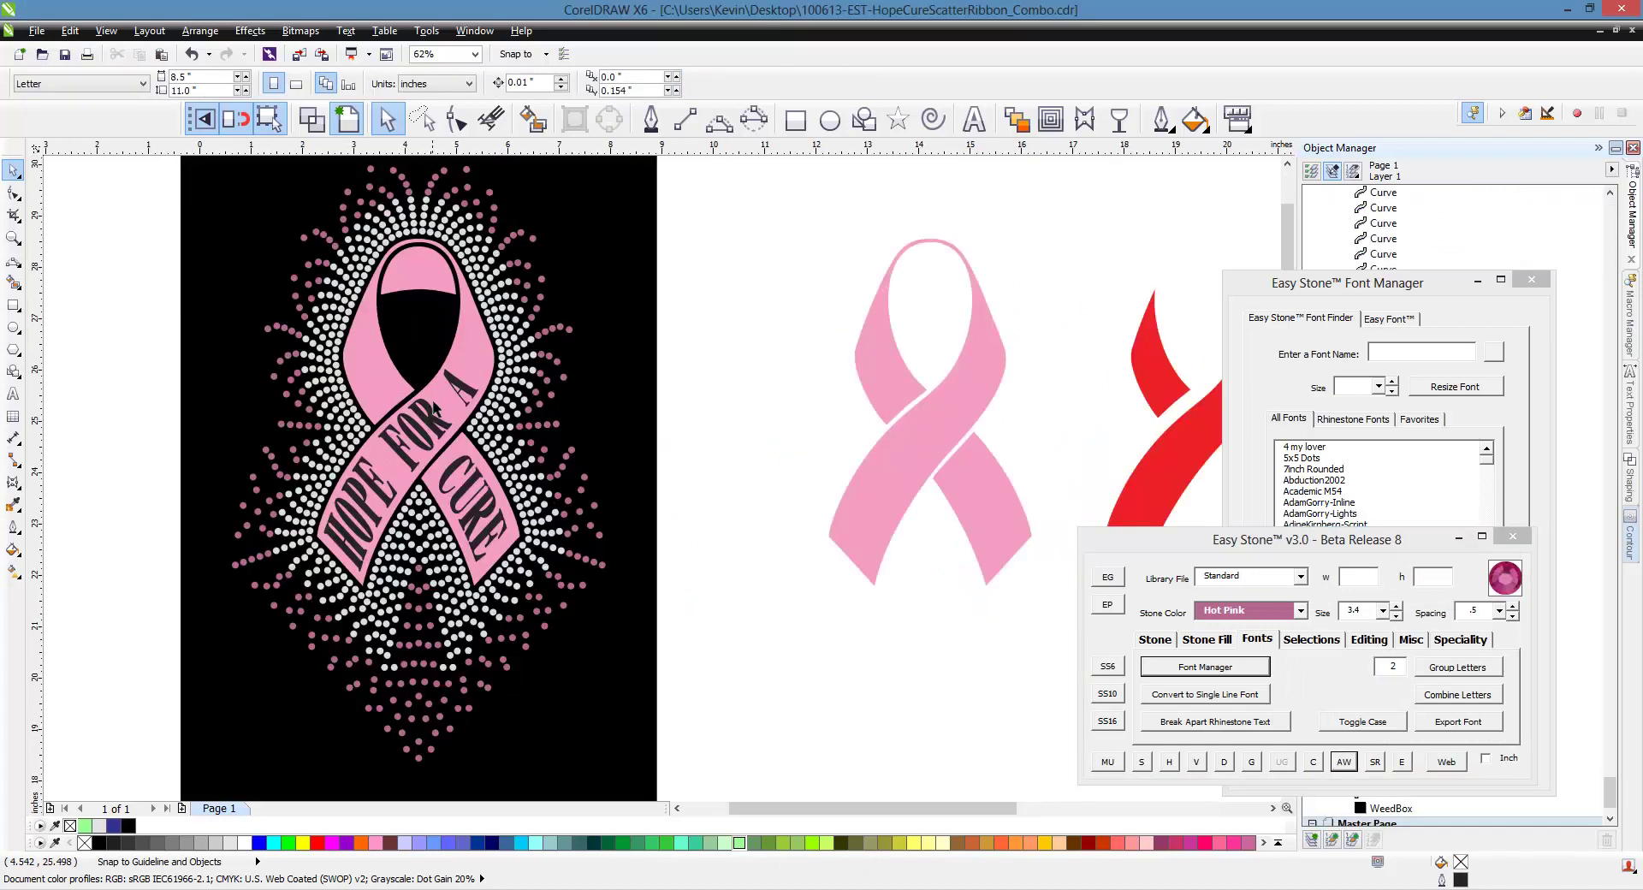
scroll(417, 443, up, 2)
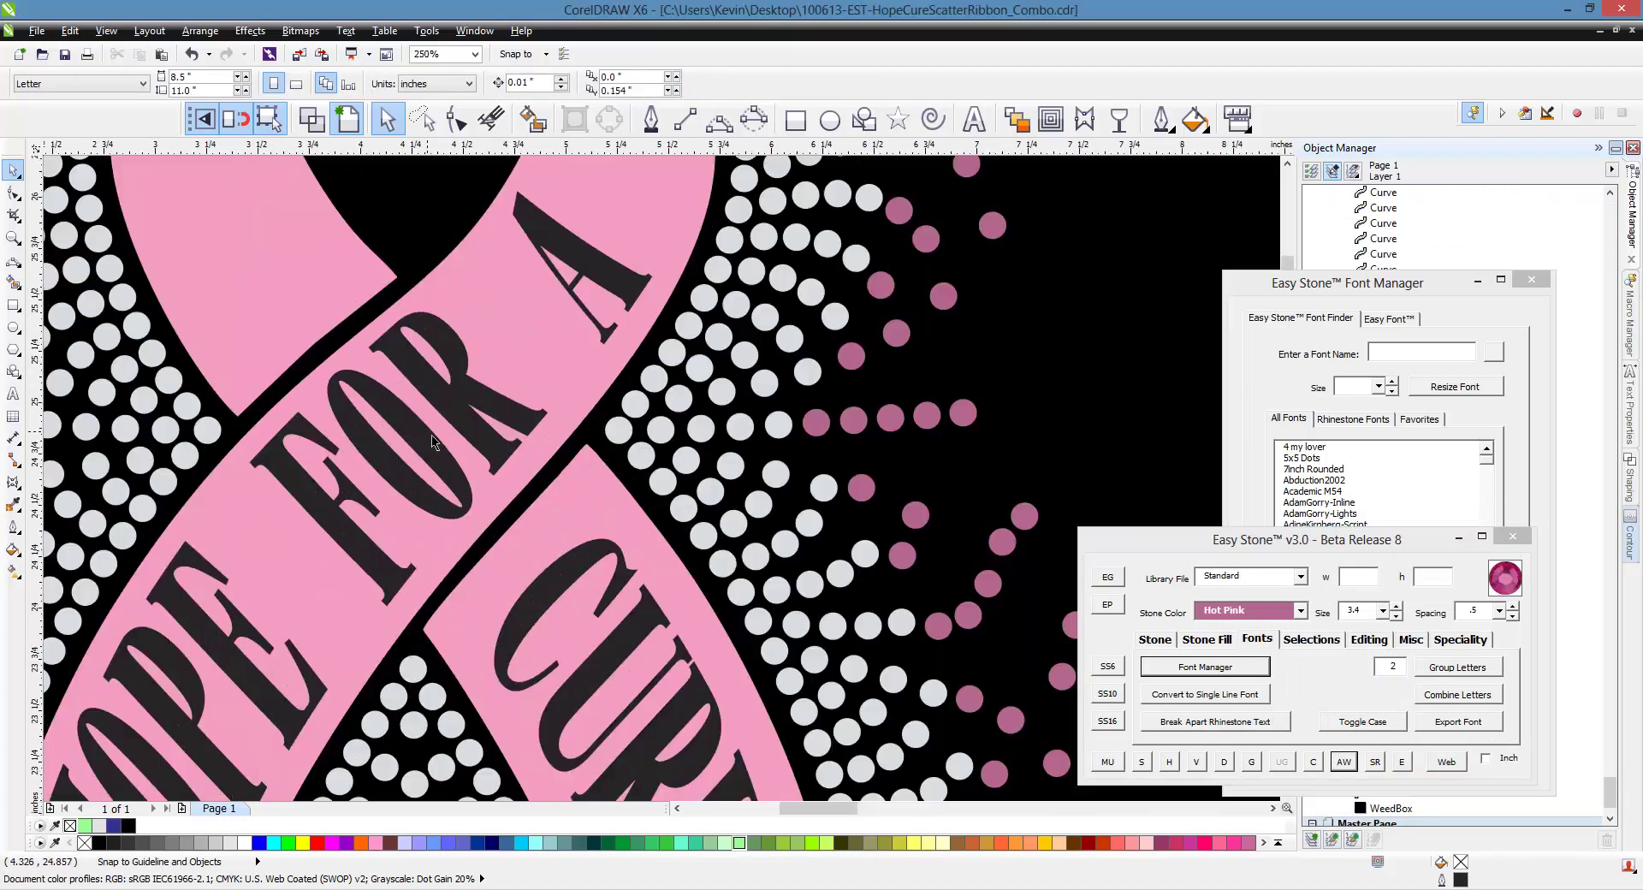
click(459, 418)
scroll(470, 421, down, 2)
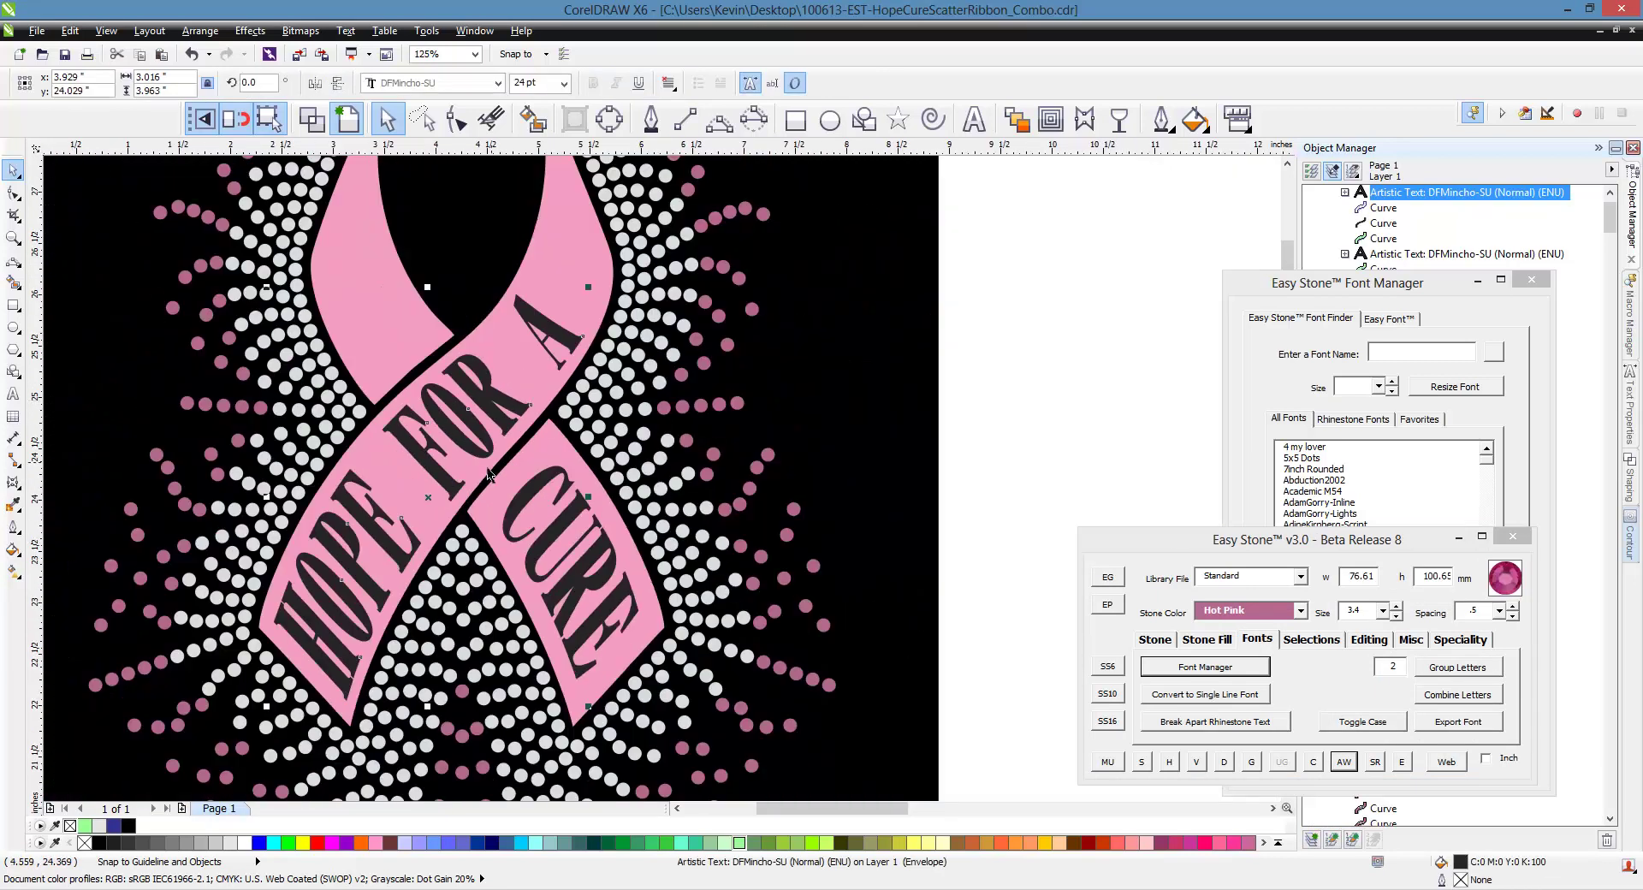
scroll(489, 474, down, 1)
click(715, 457)
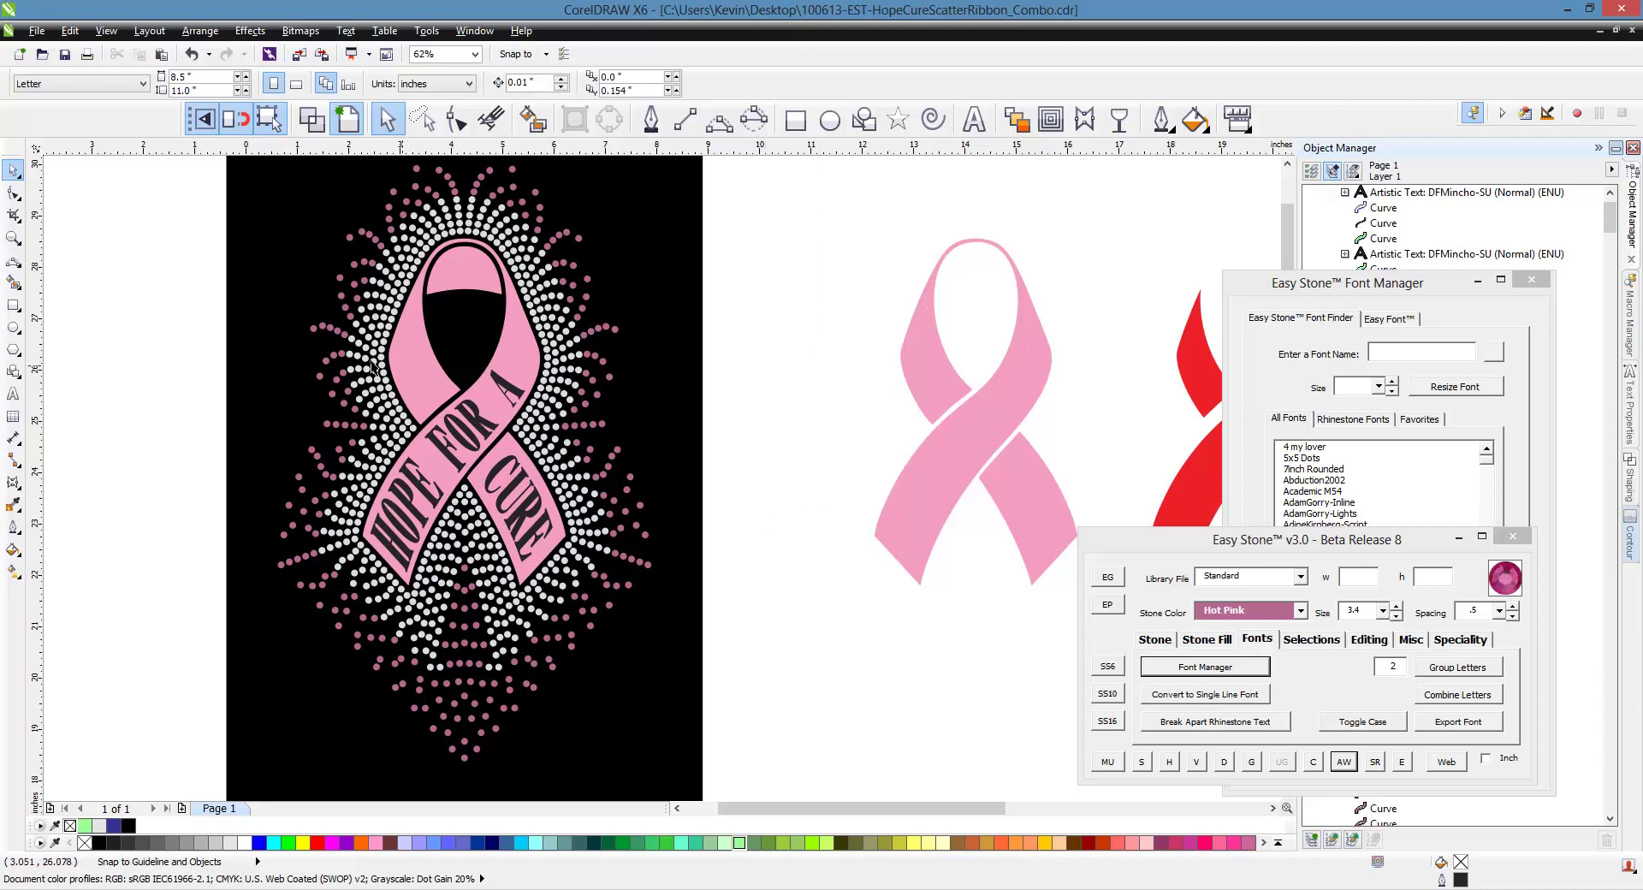
Move the grey ribbon piece beside the green ribbon's upper strand
scroll(243, 347, down, 2)
scroll(352, 355, down, 2)
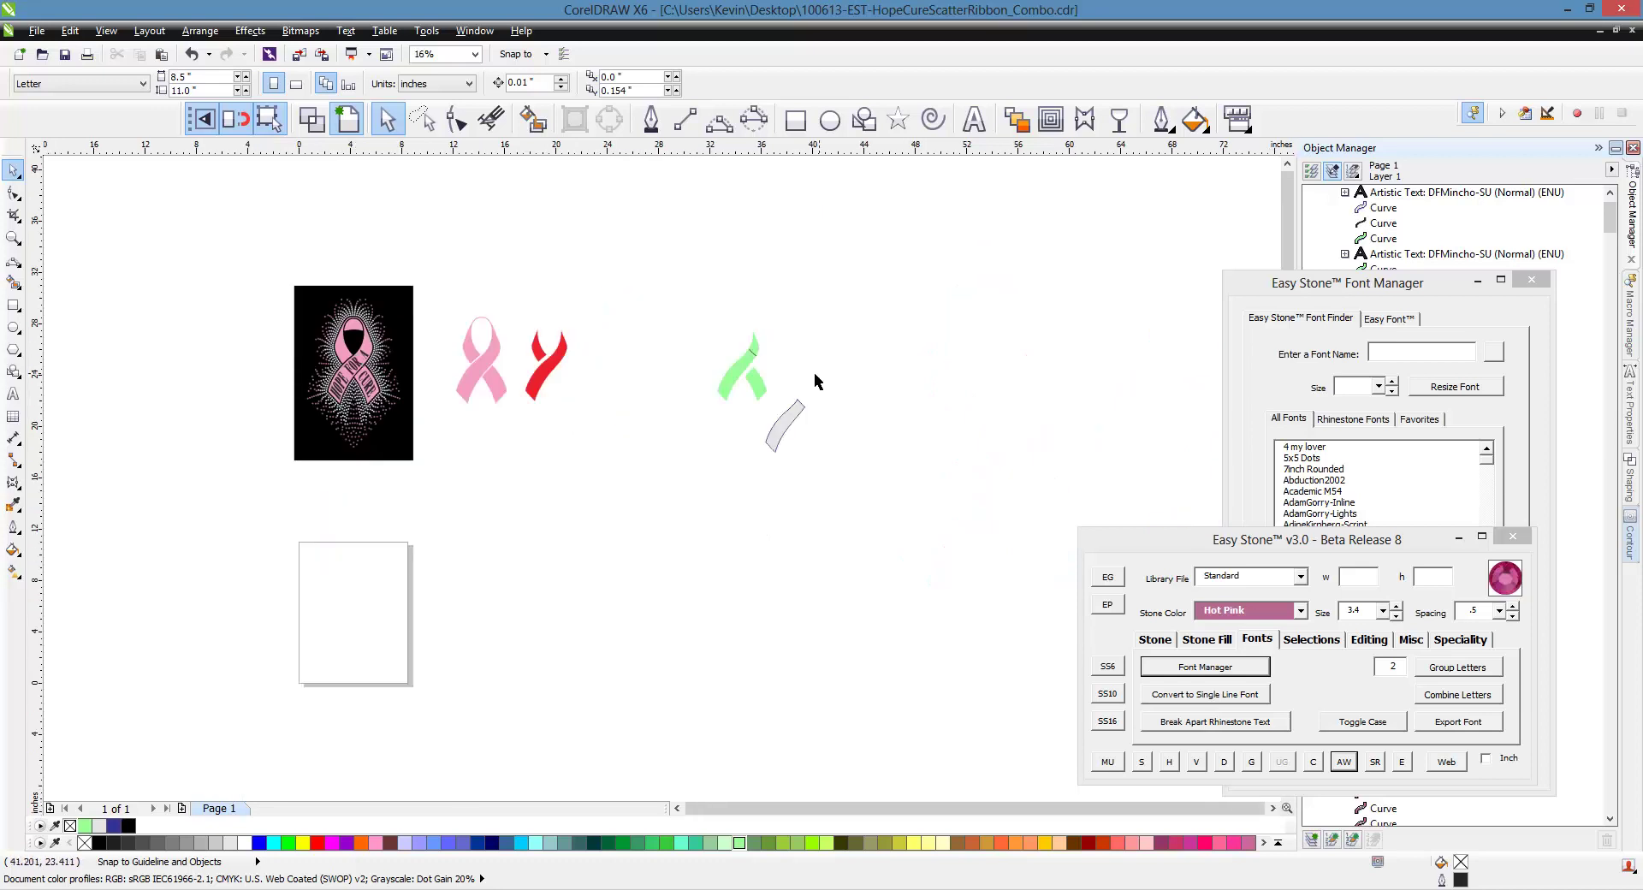
scroll(811, 377, up, 2)
scroll(712, 354, up, 2)
click(690, 341)
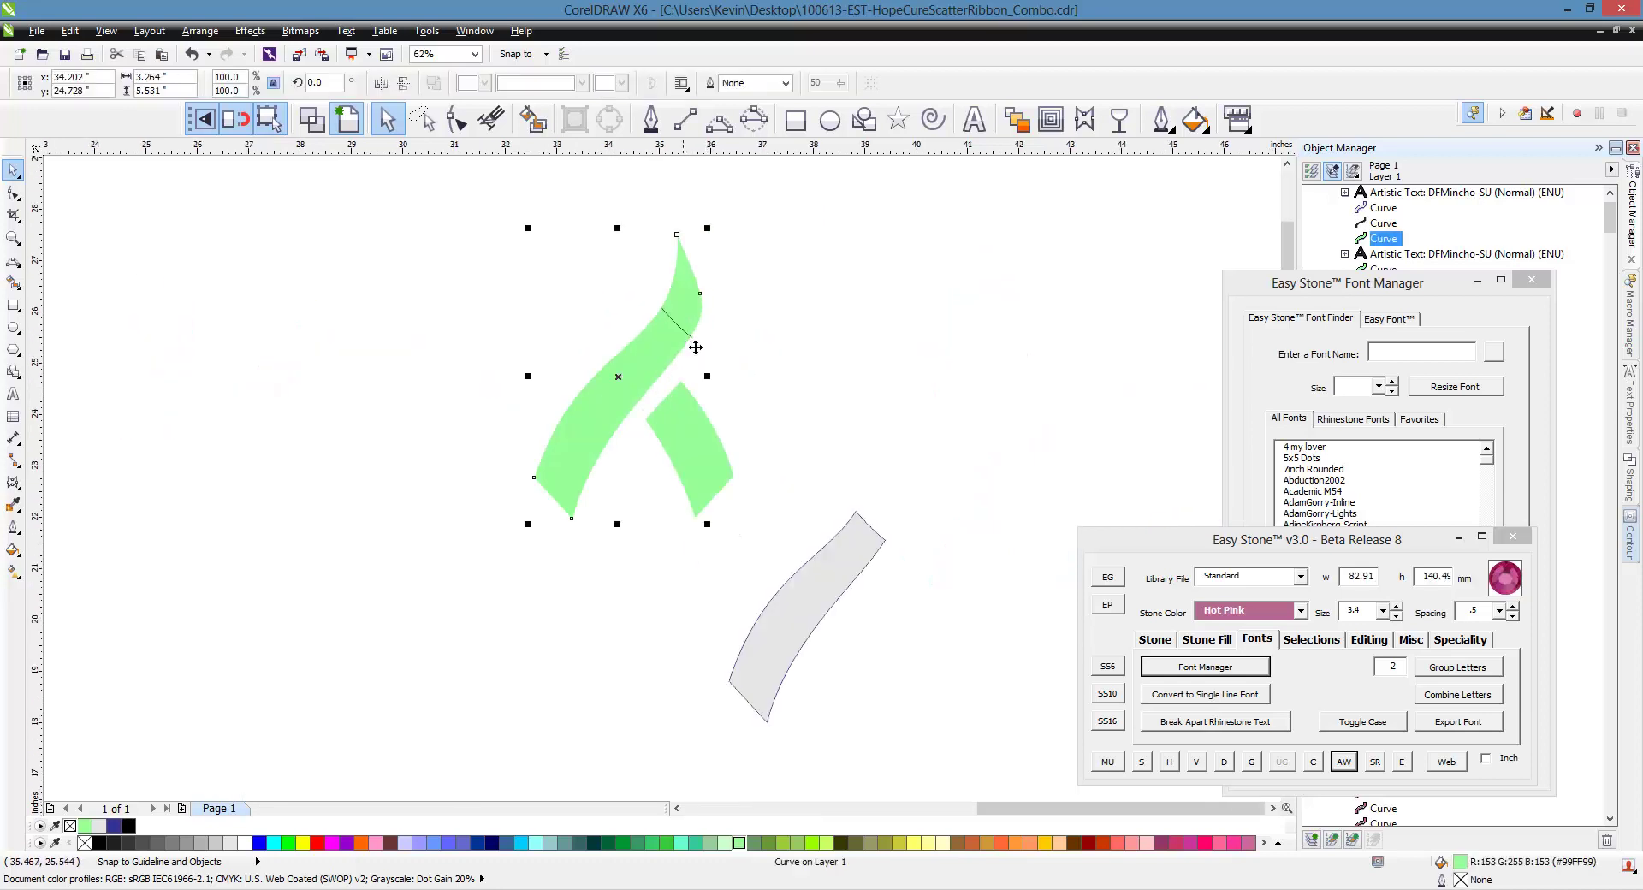
key(Escape)
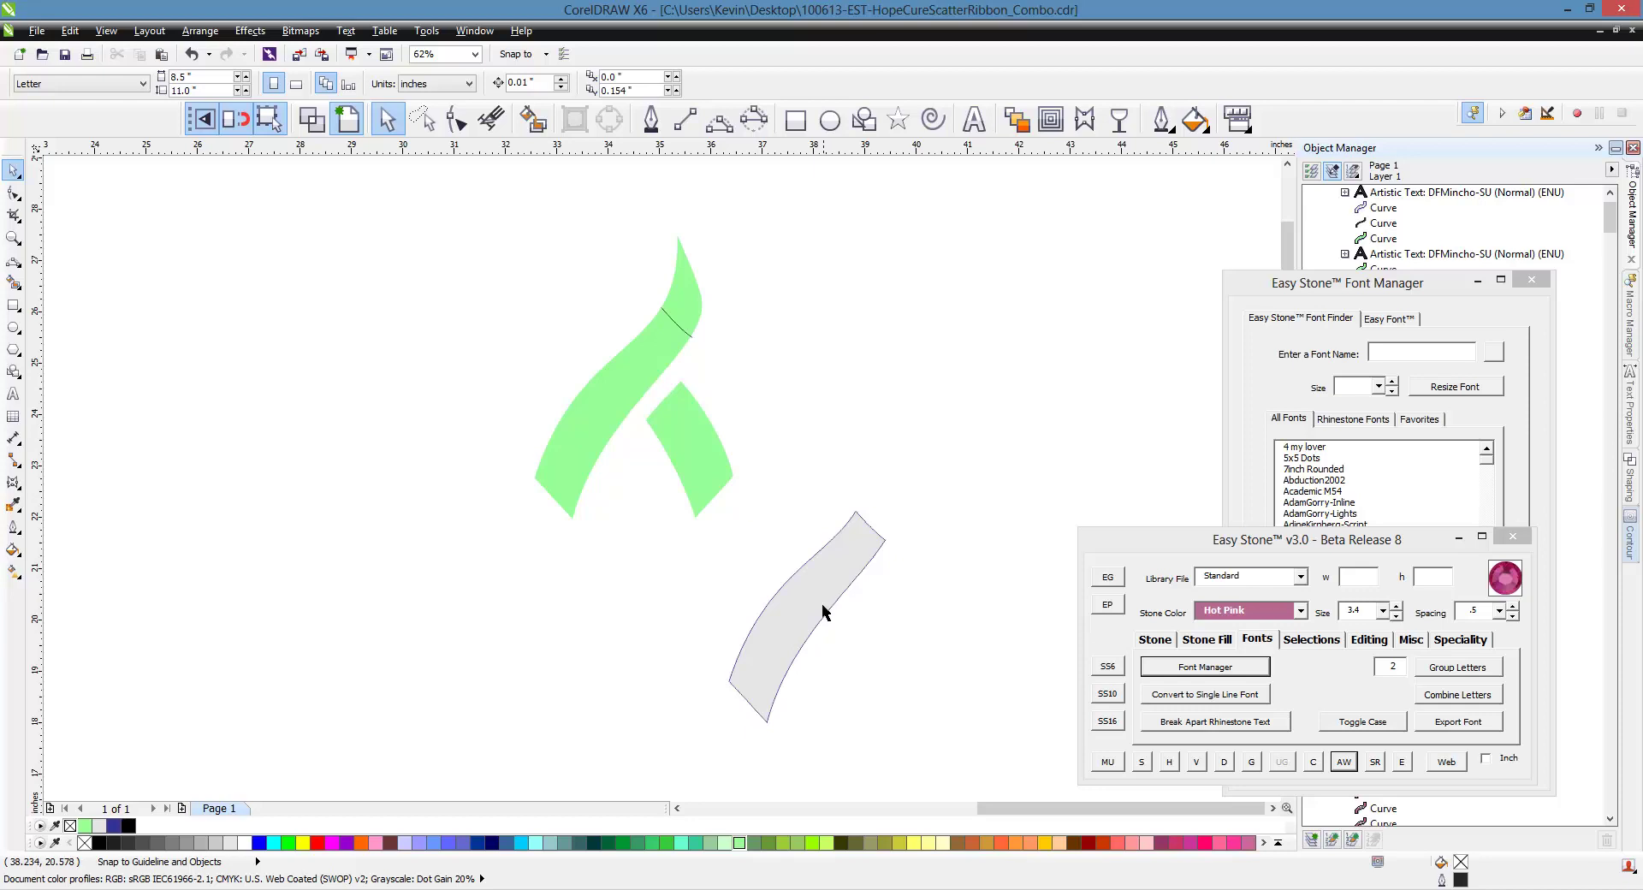
drag(834, 616, 567, 362)
Delete the spare plain pink and red ribbon shapes
click(635, 424)
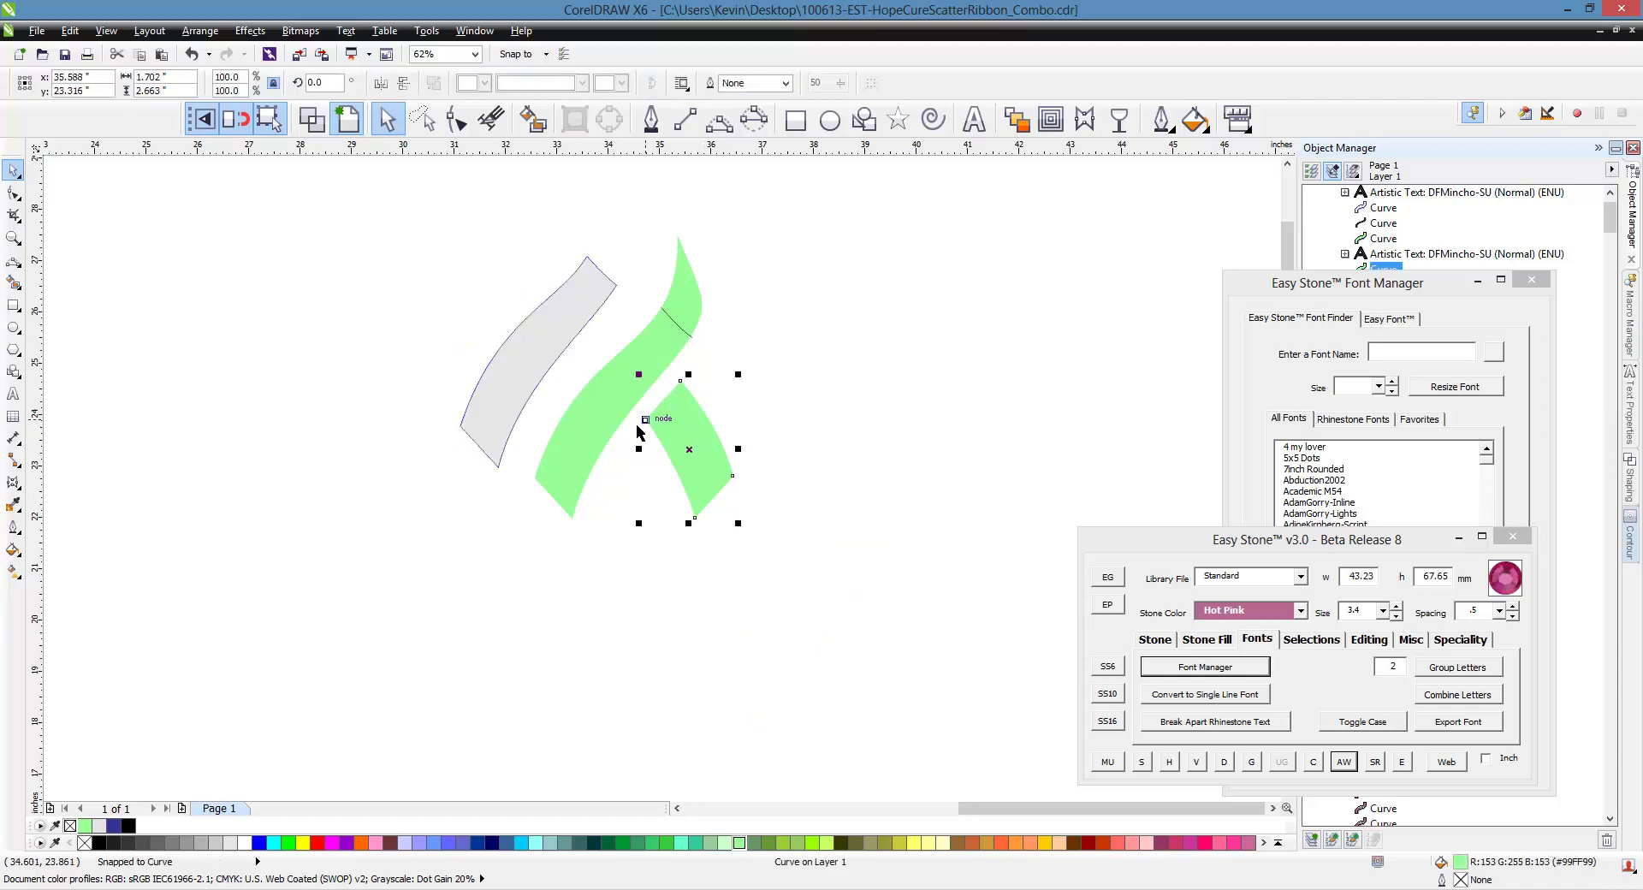
click(693, 318)
key(Escape)
scroll(587, 415, down, 4)
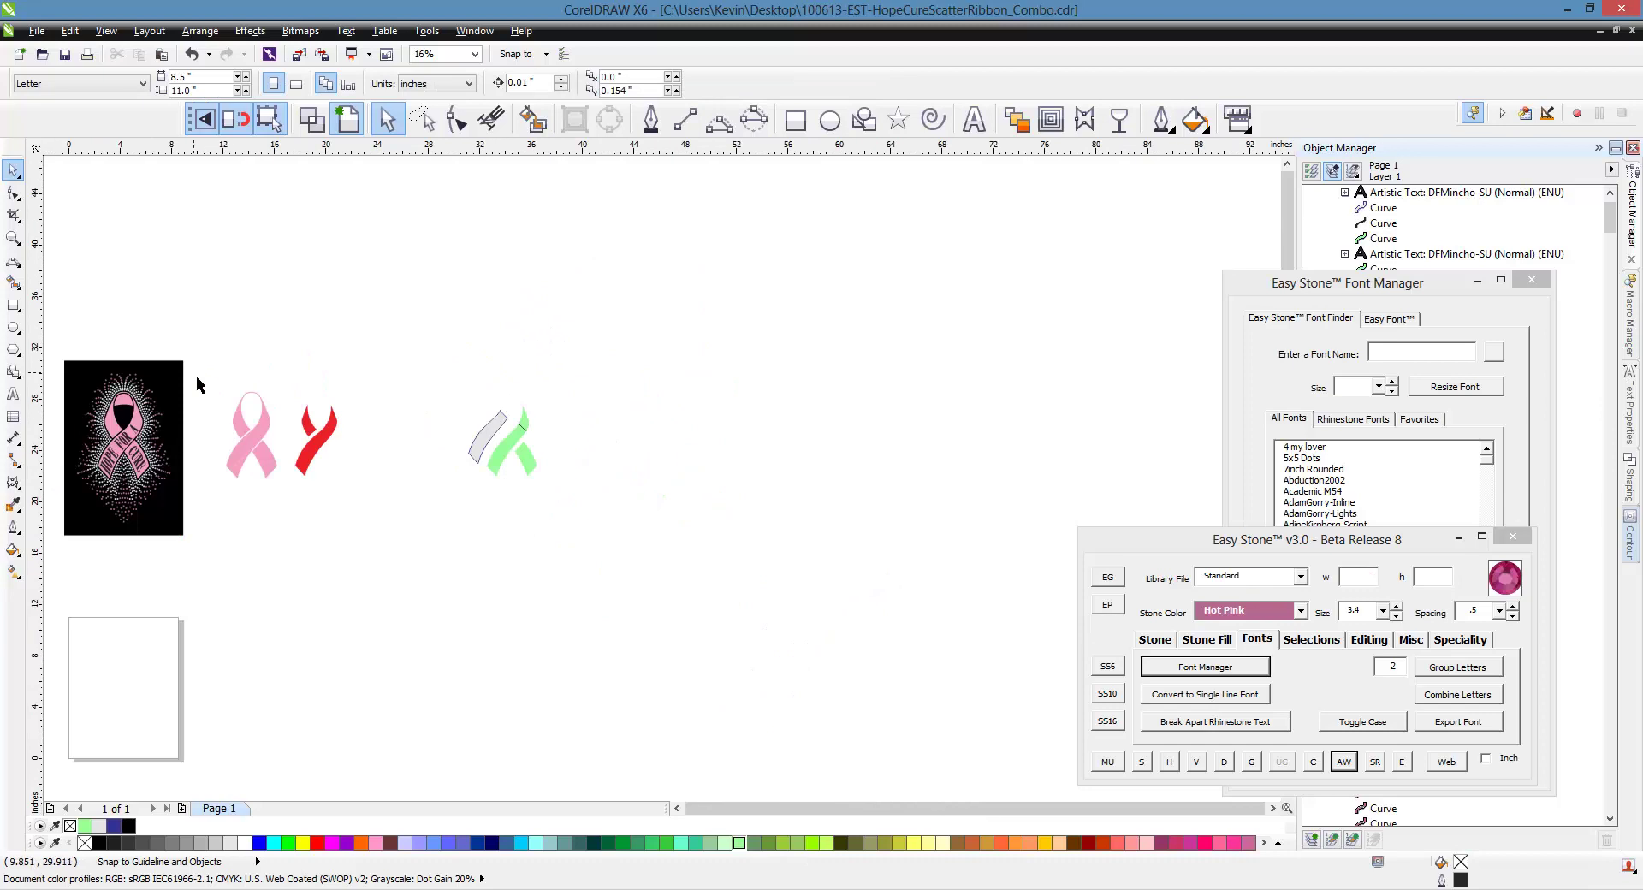
drag(198, 379, 413, 550)
key(Delete)
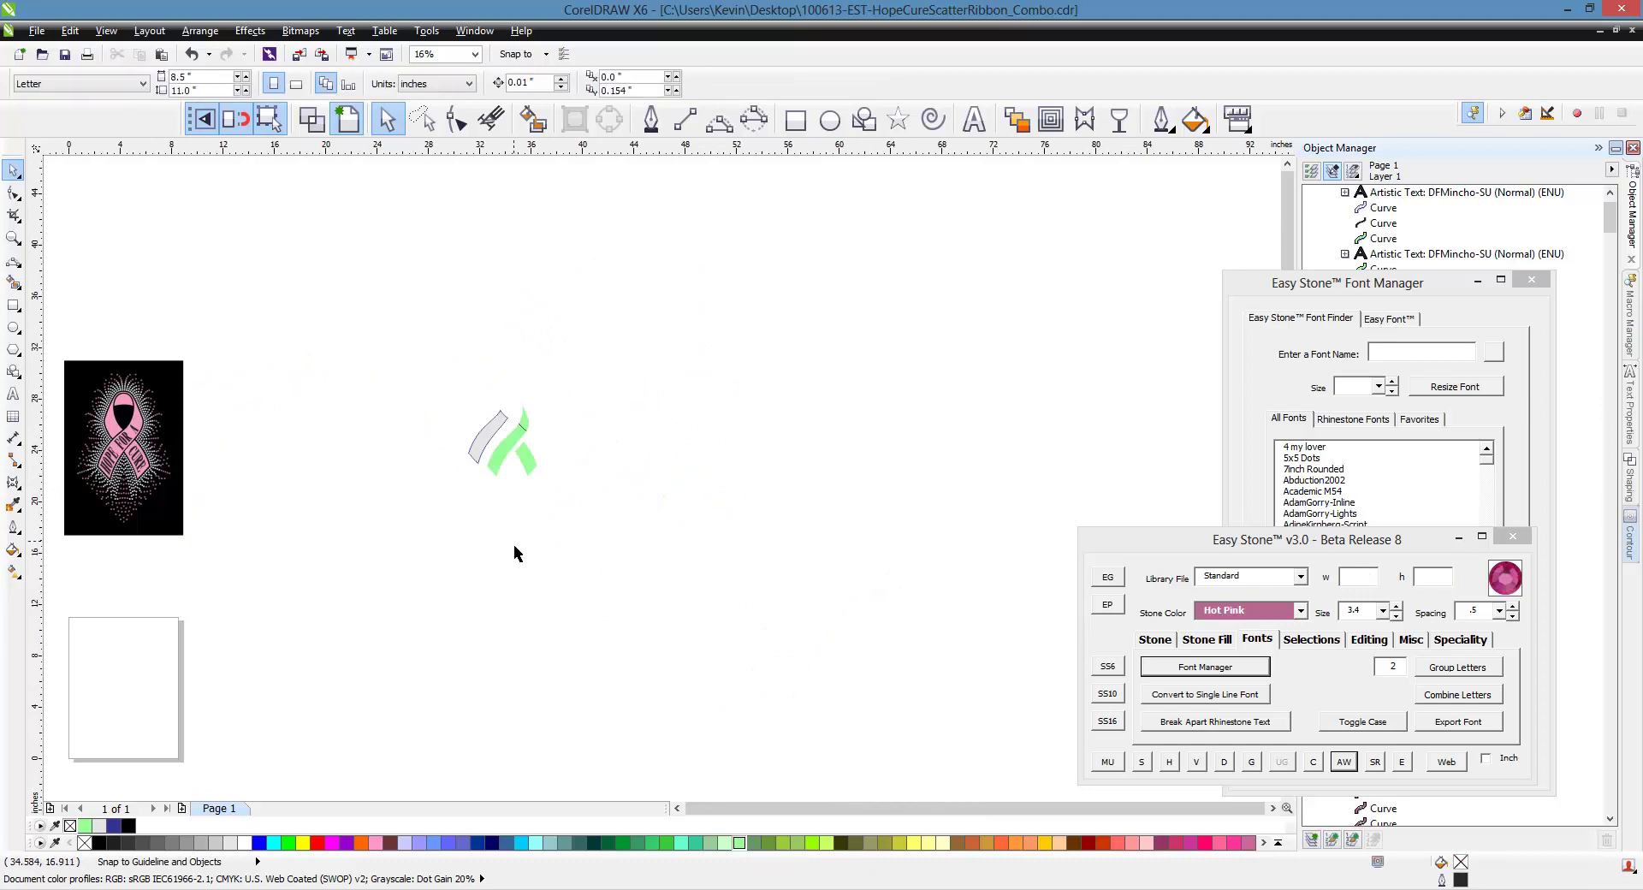
scroll(230, 471, up, 2)
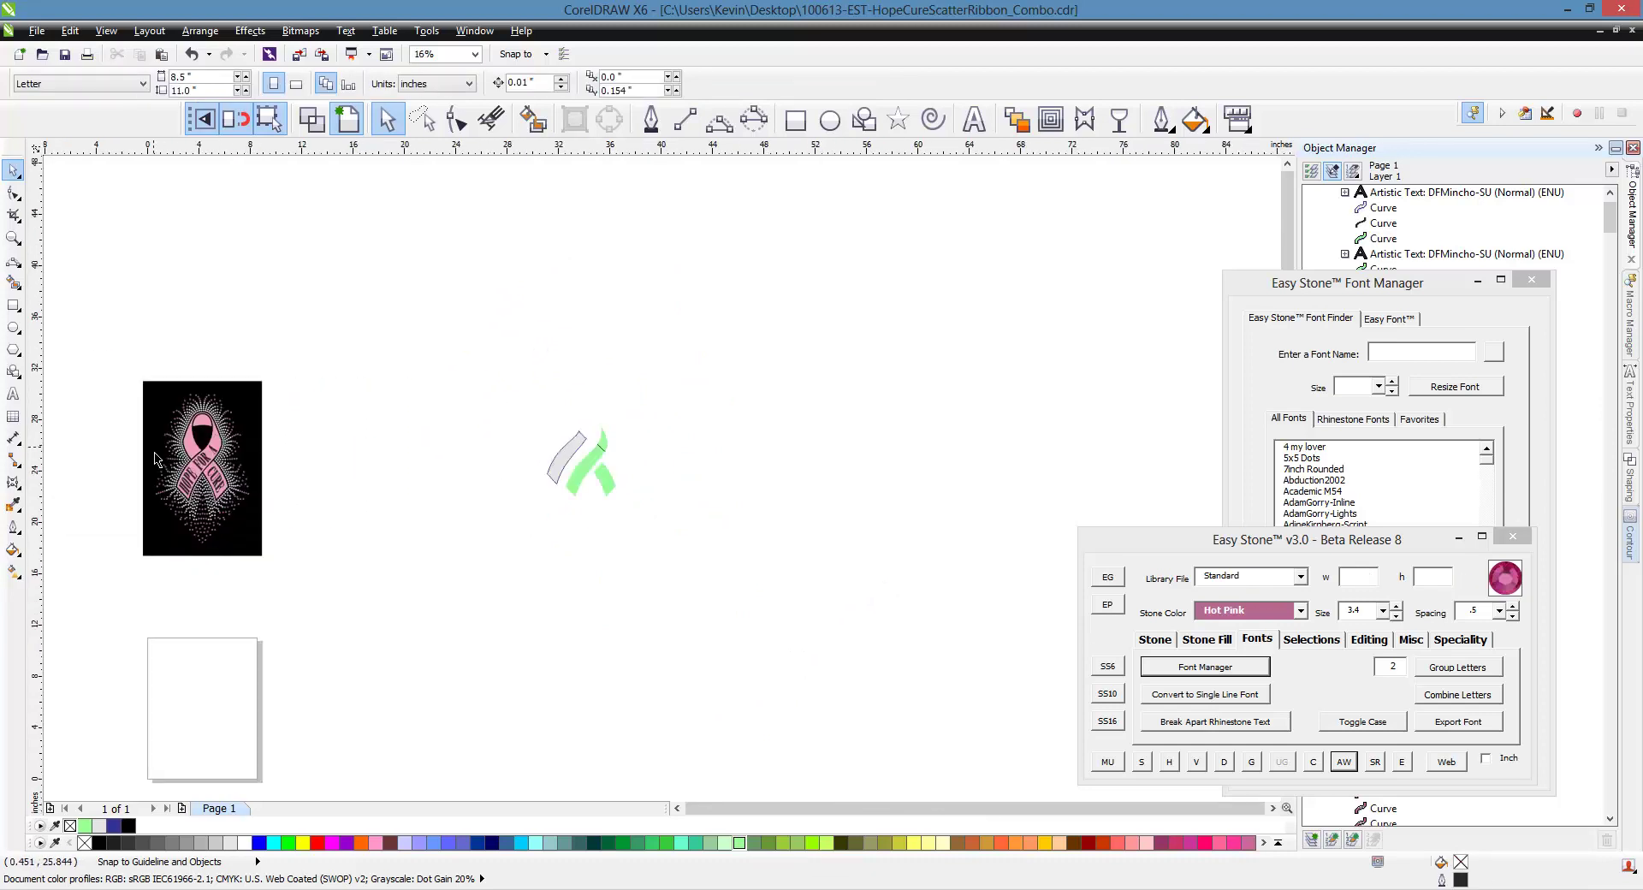
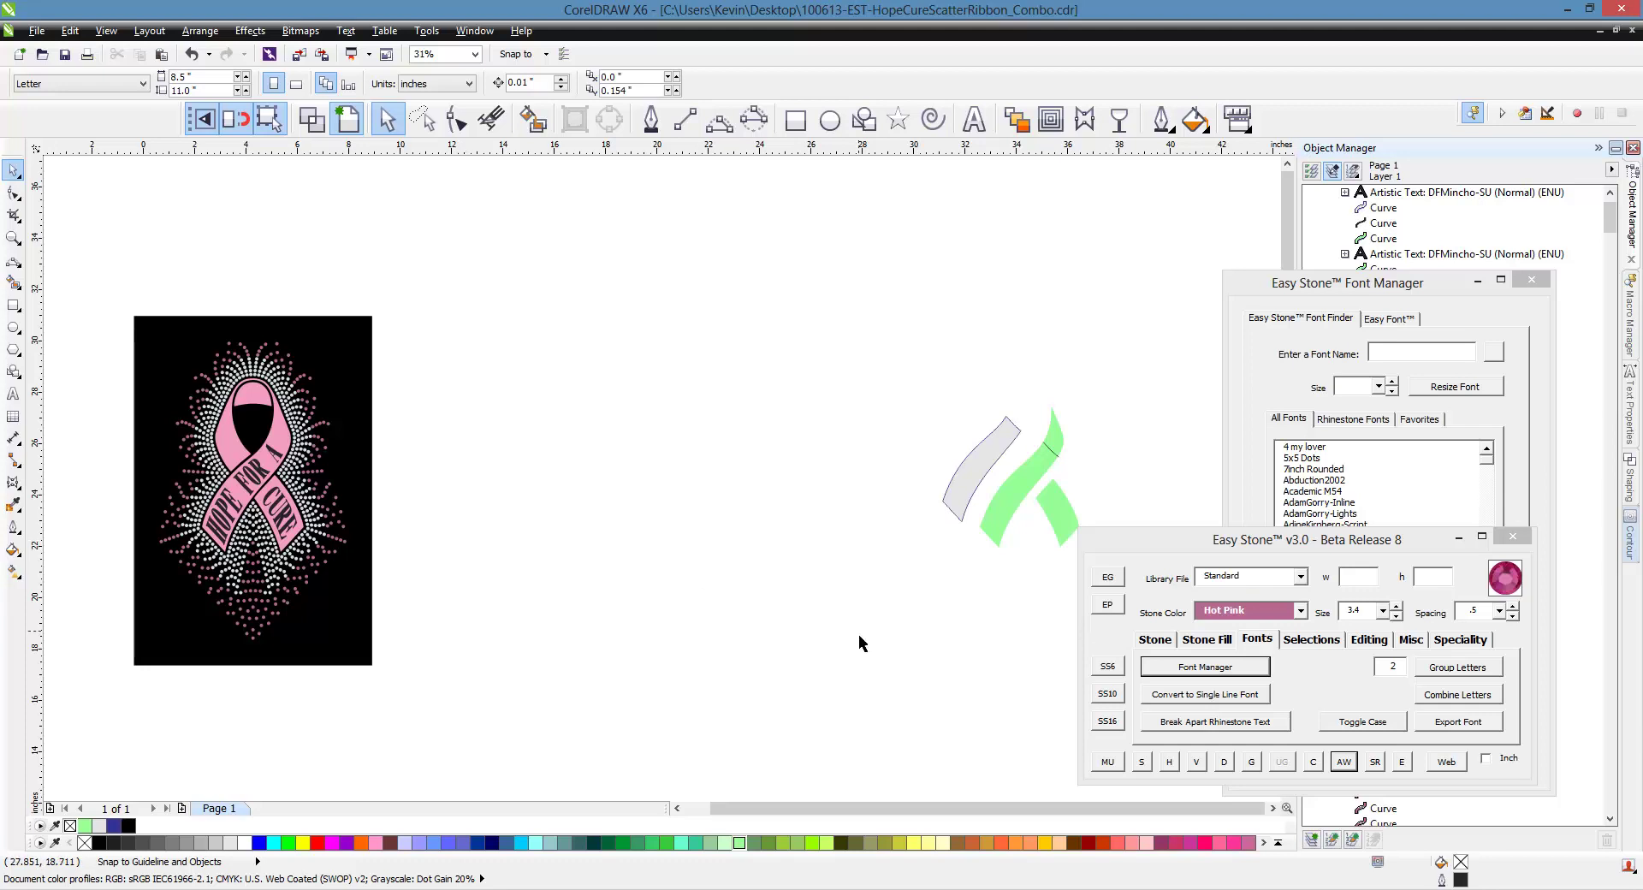
Type the name as a new text line above the swoosh and set it in DFMincho-SU
scroll(594, 466, down, 1)
scroll(968, 449, up, 1)
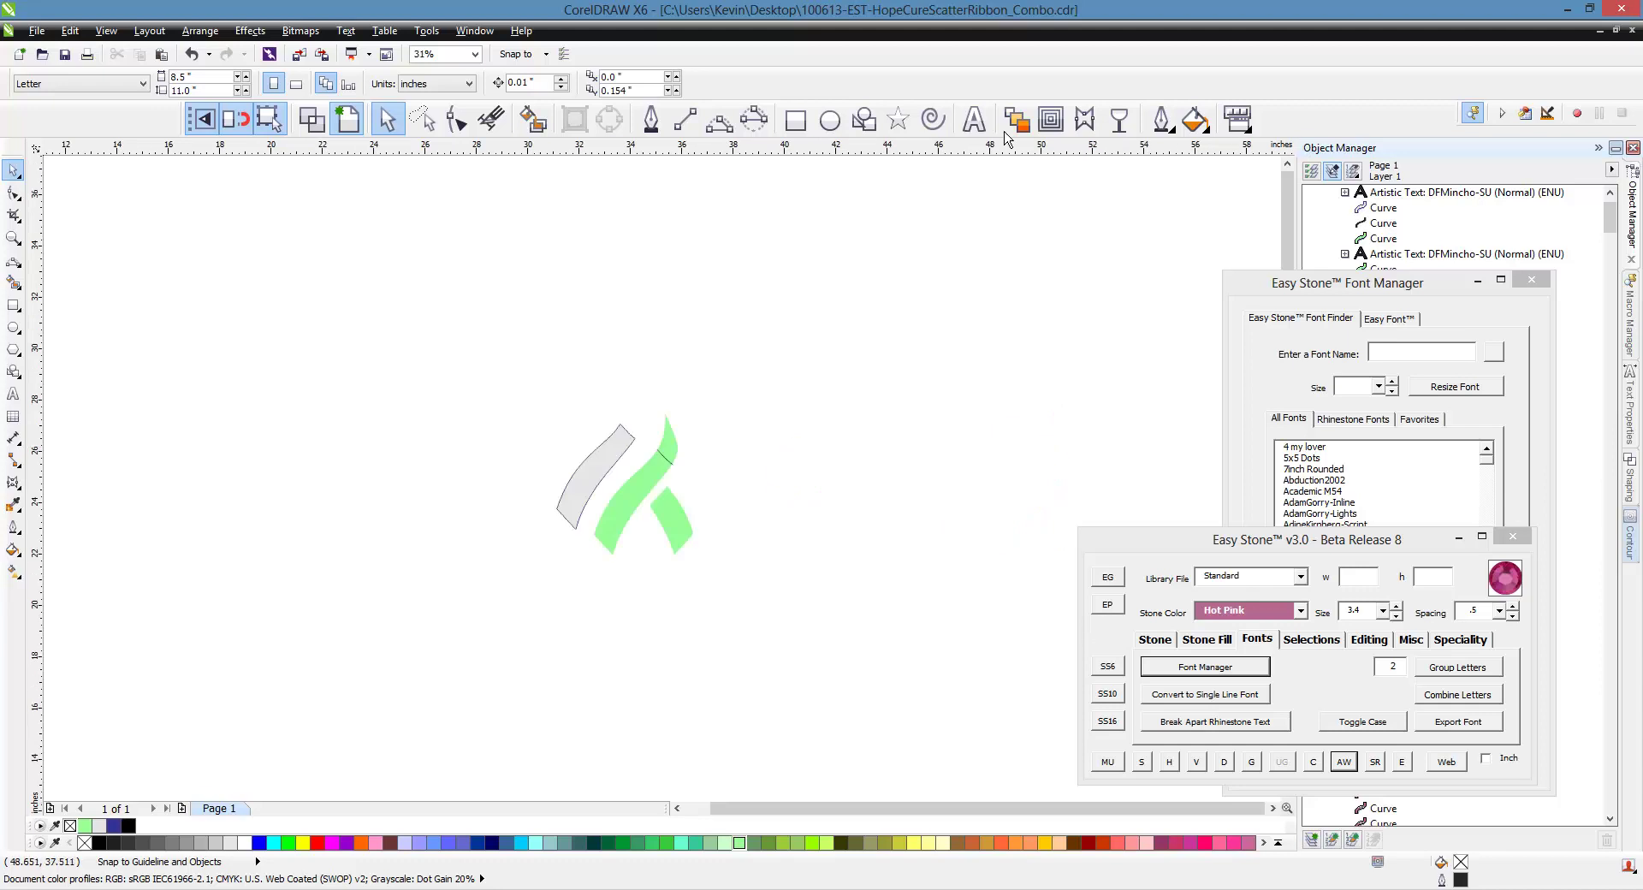
click(974, 120)
scroll(834, 377, up, 1)
click(747, 418)
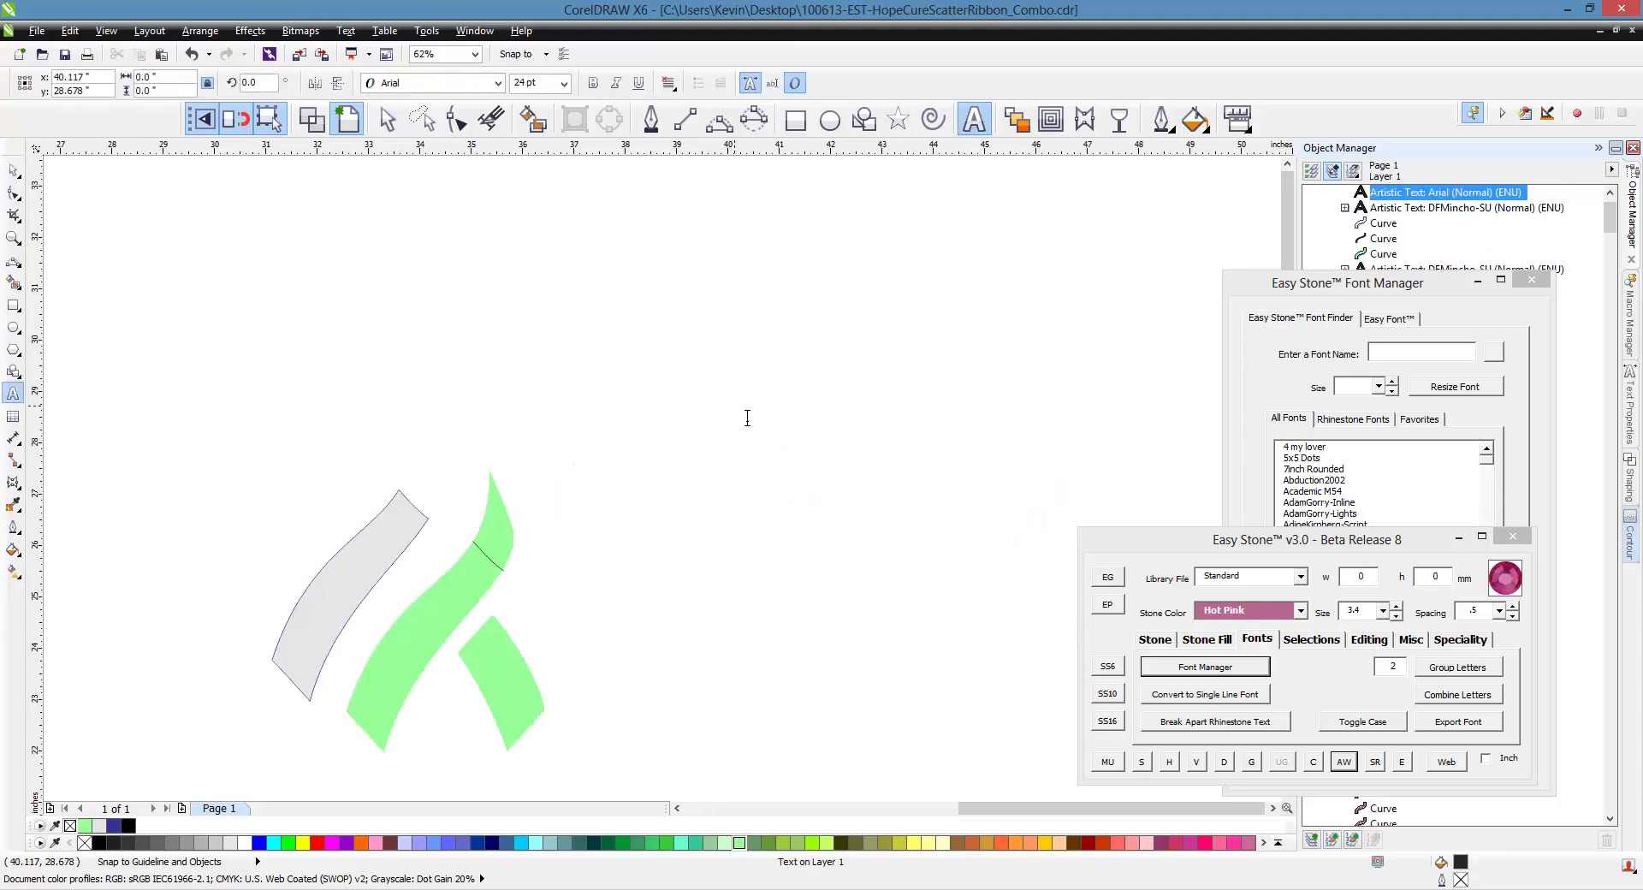
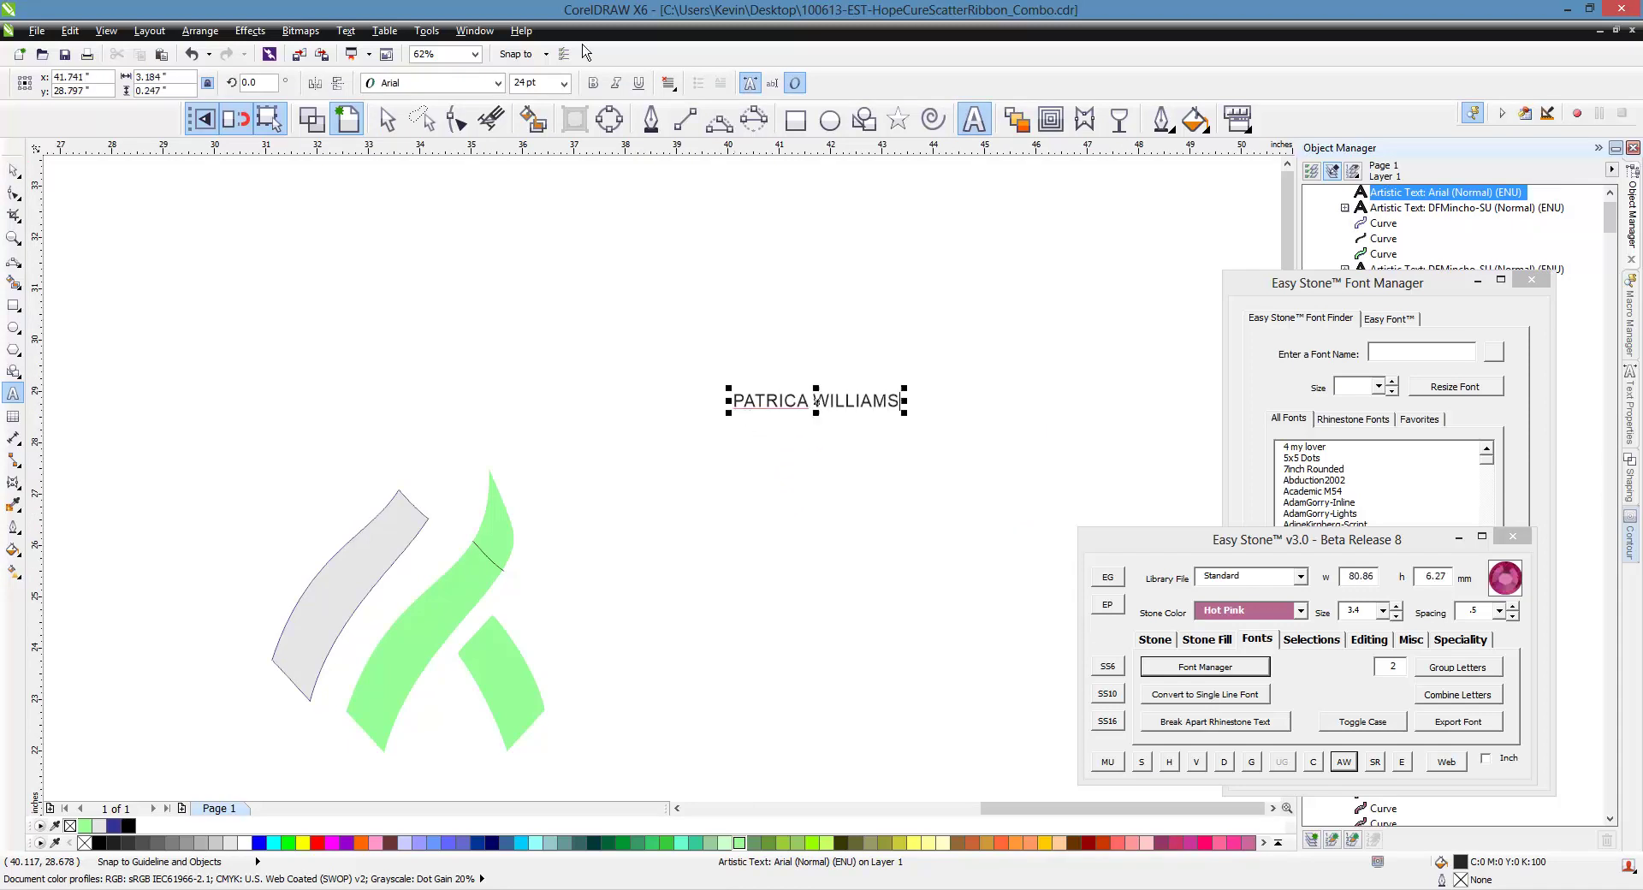
click(497, 82)
click(493, 137)
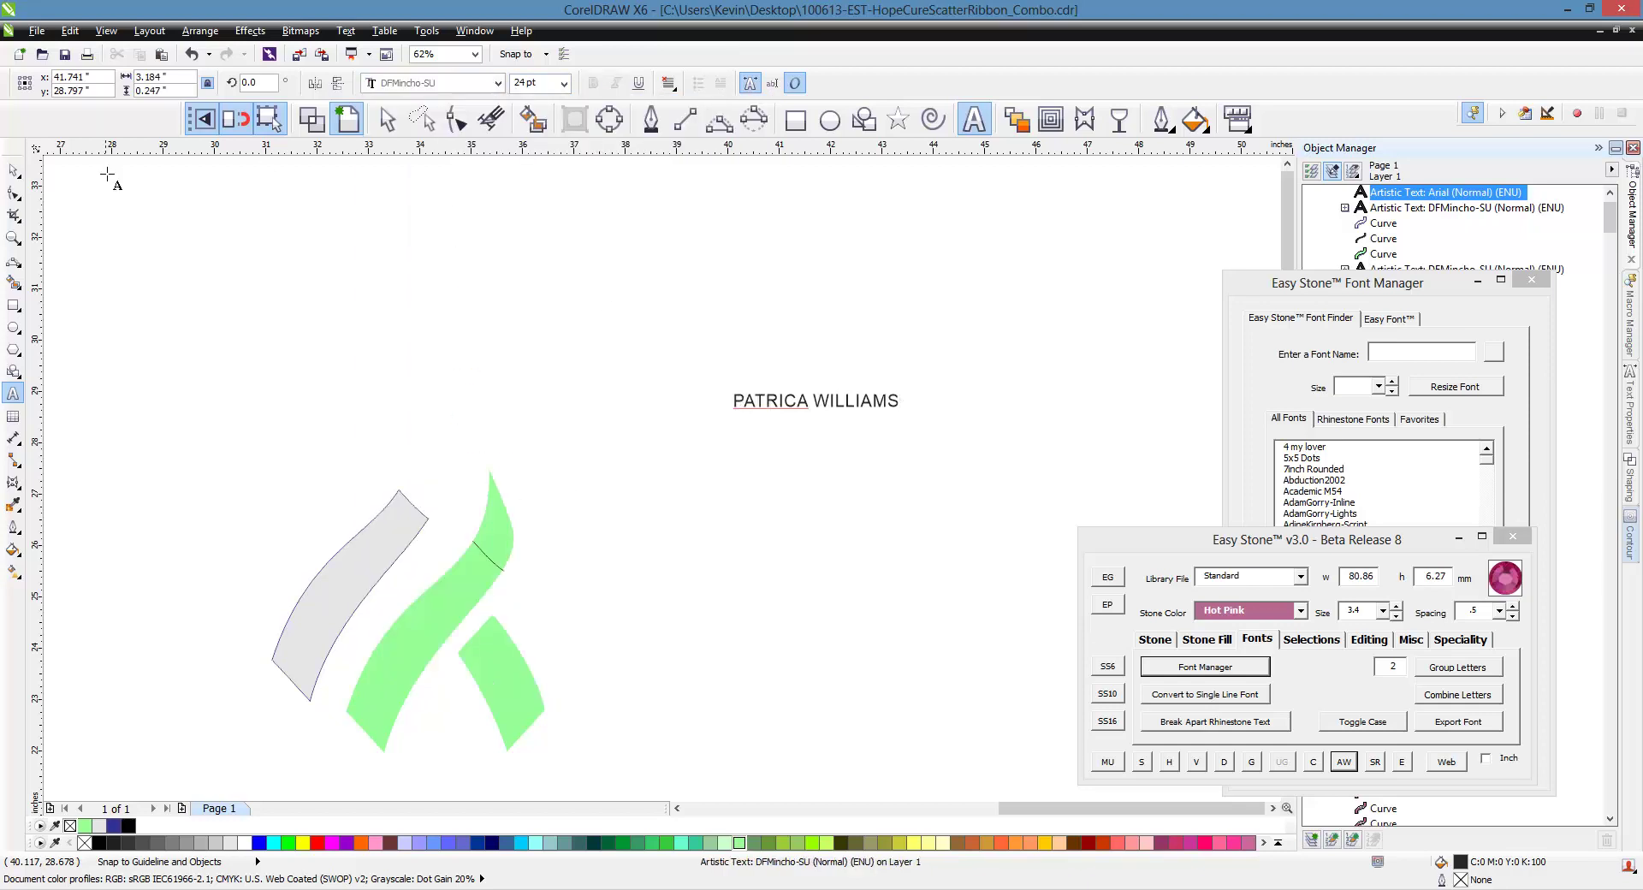
click(13, 170)
click(497, 82)
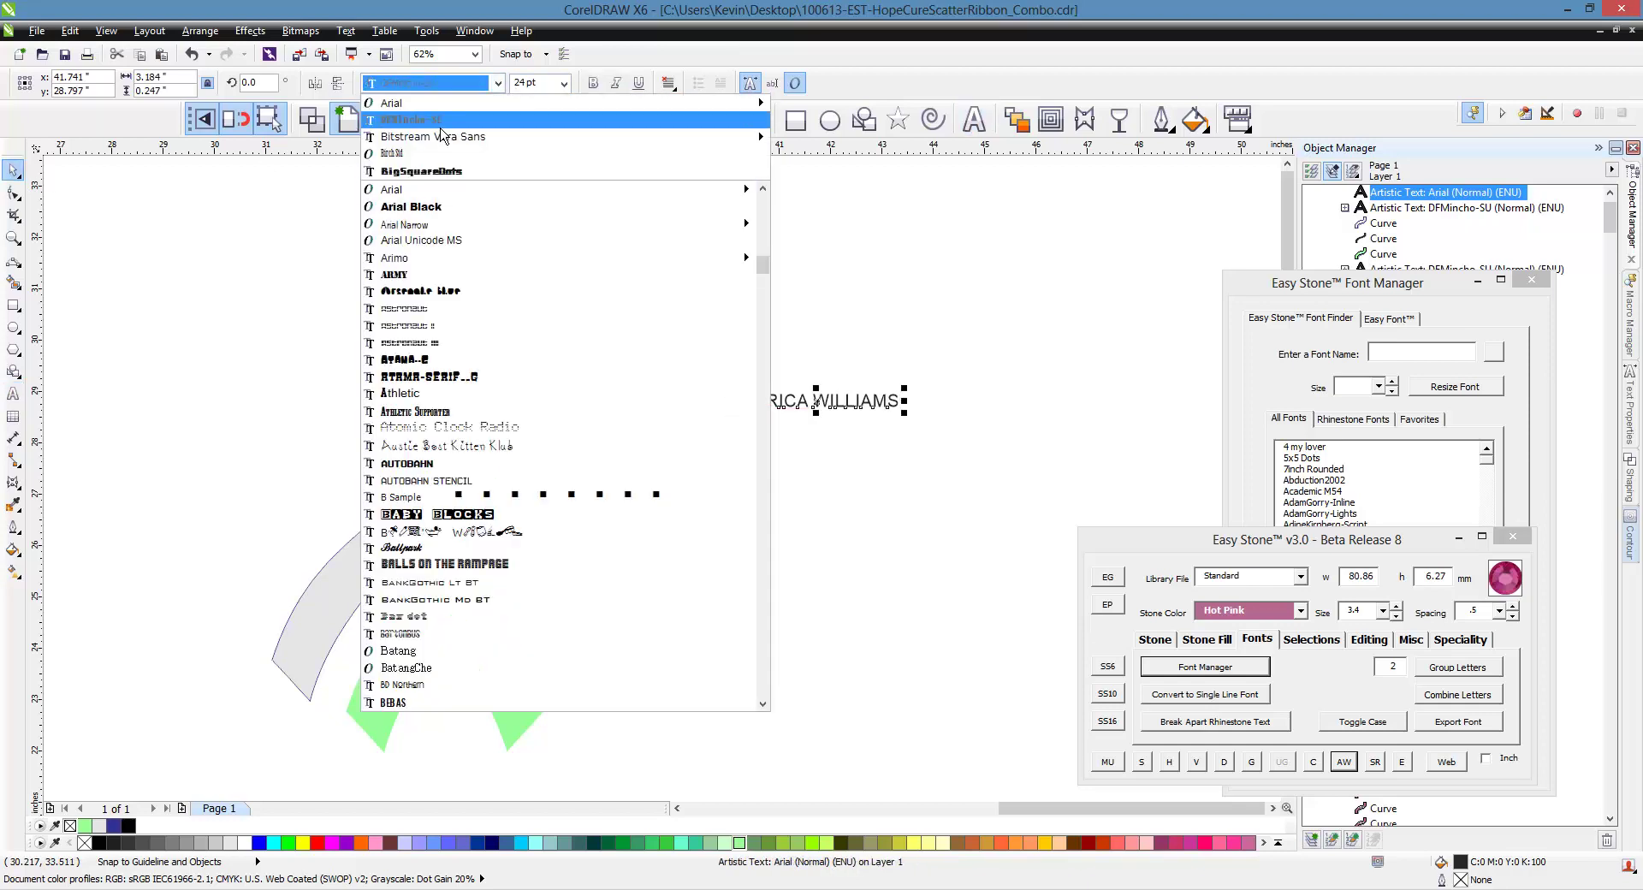
click(442, 121)
click(695, 261)
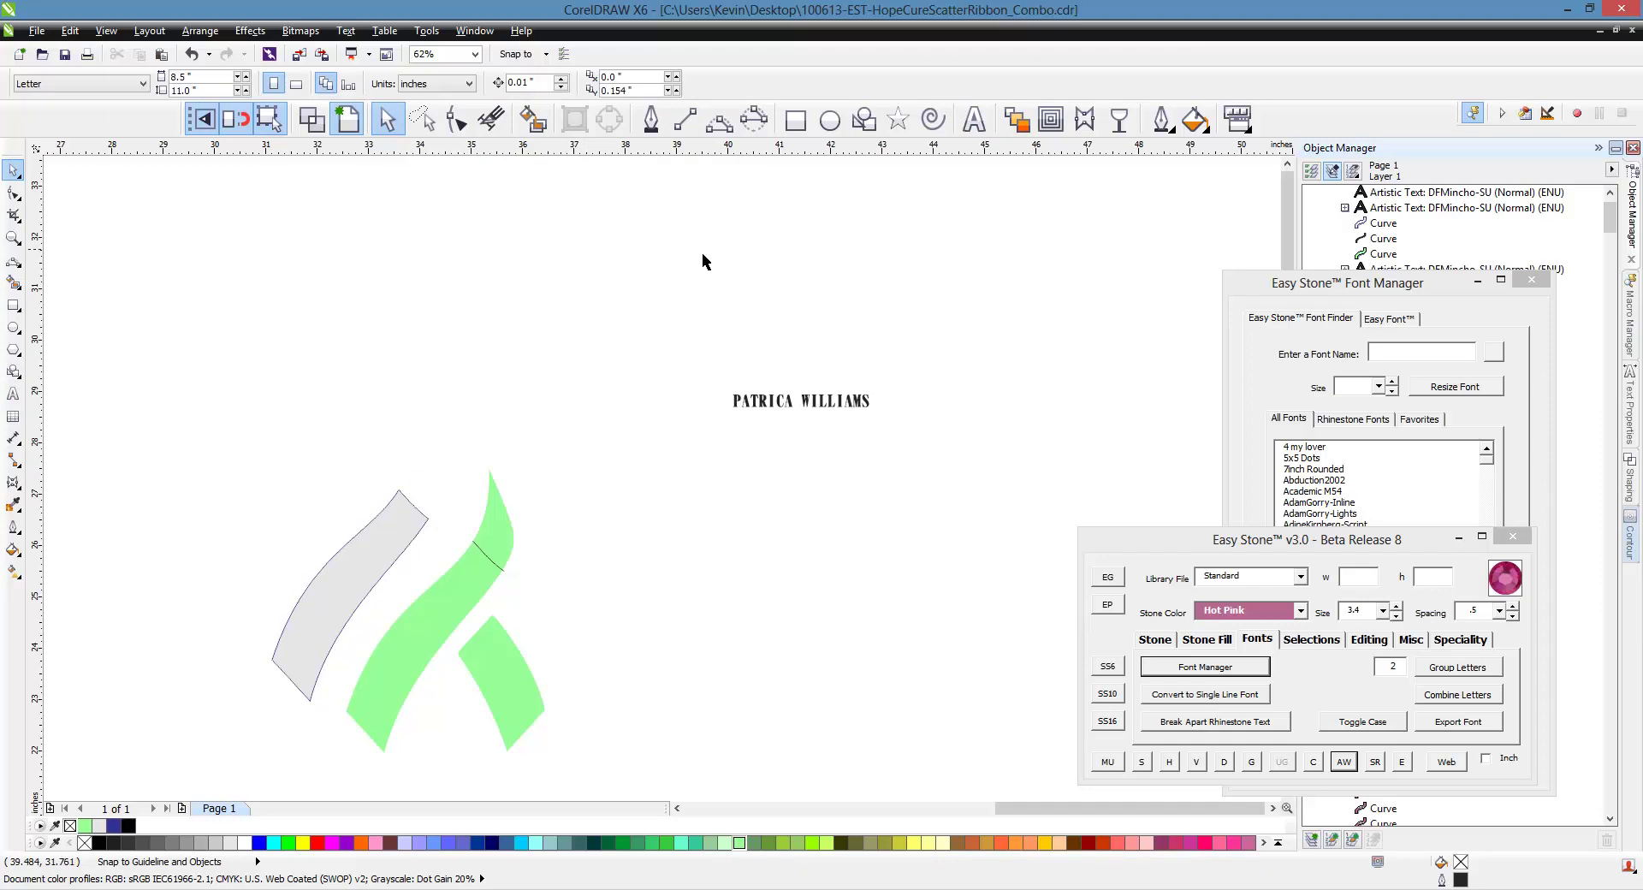
Fit the name text inside the gray swoosh piece with Easy Stone's Text To Envelope
click(777, 417)
shift+click(359, 577)
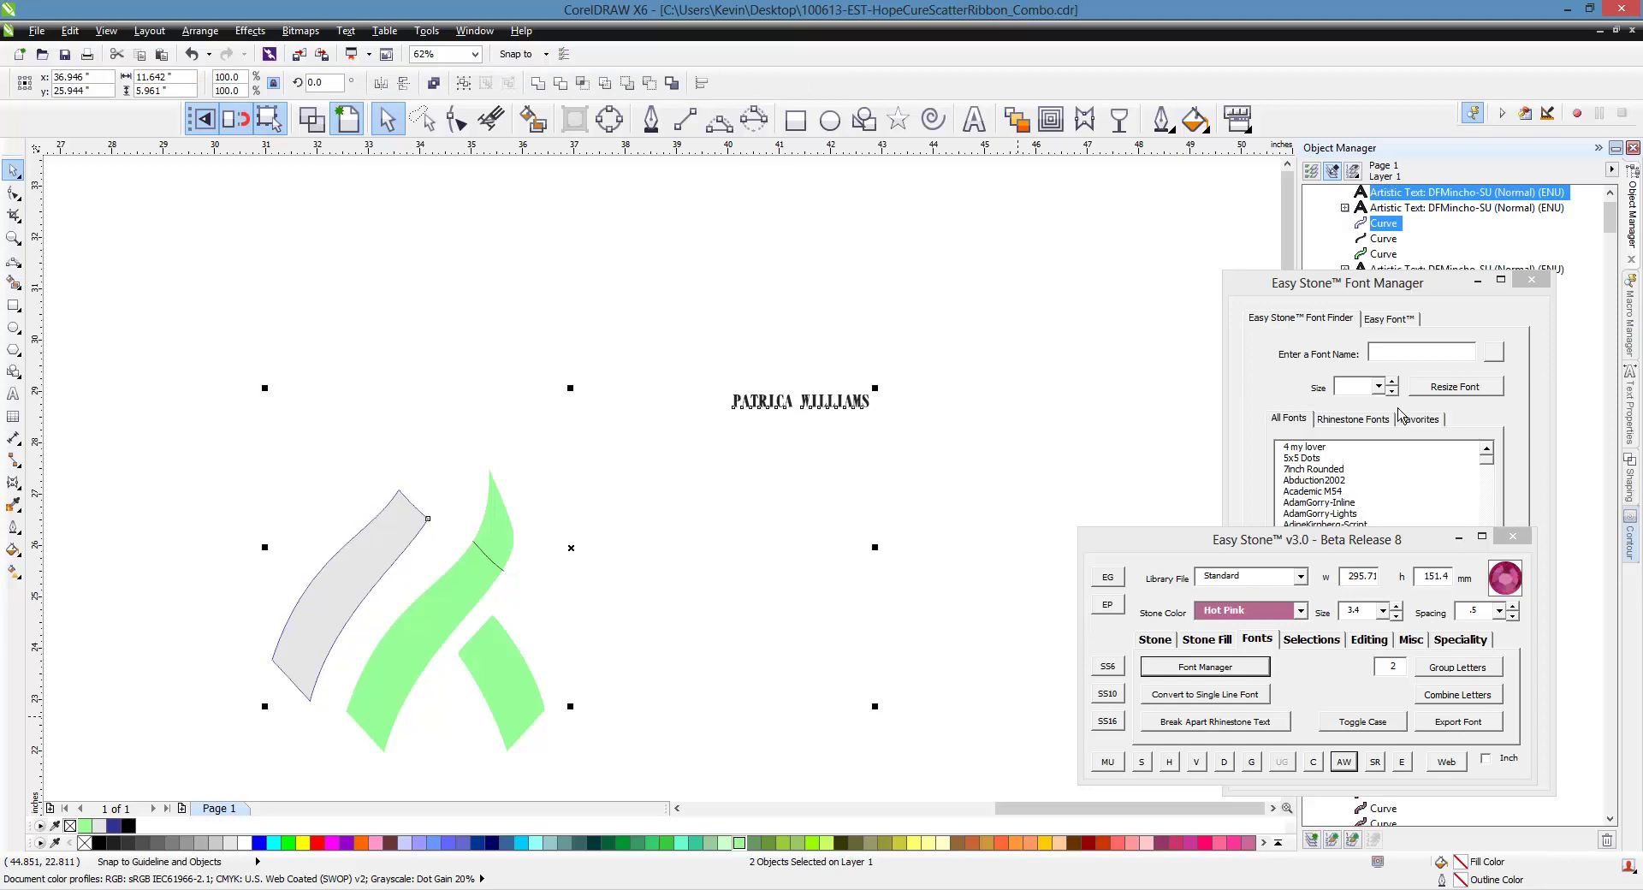
click(1393, 310)
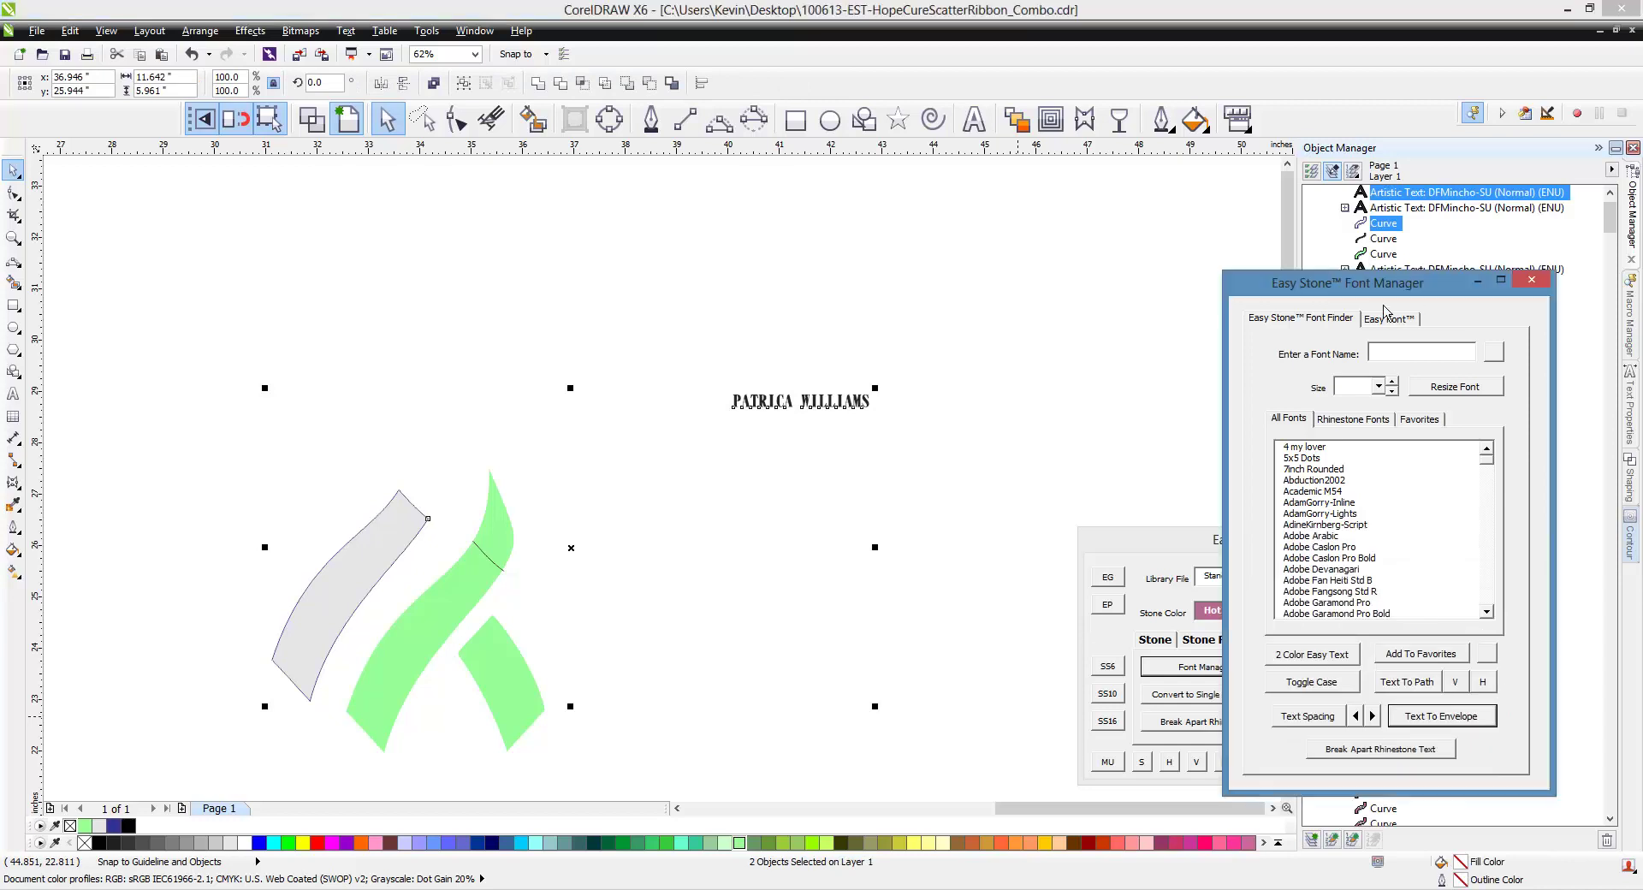
click(1441, 715)
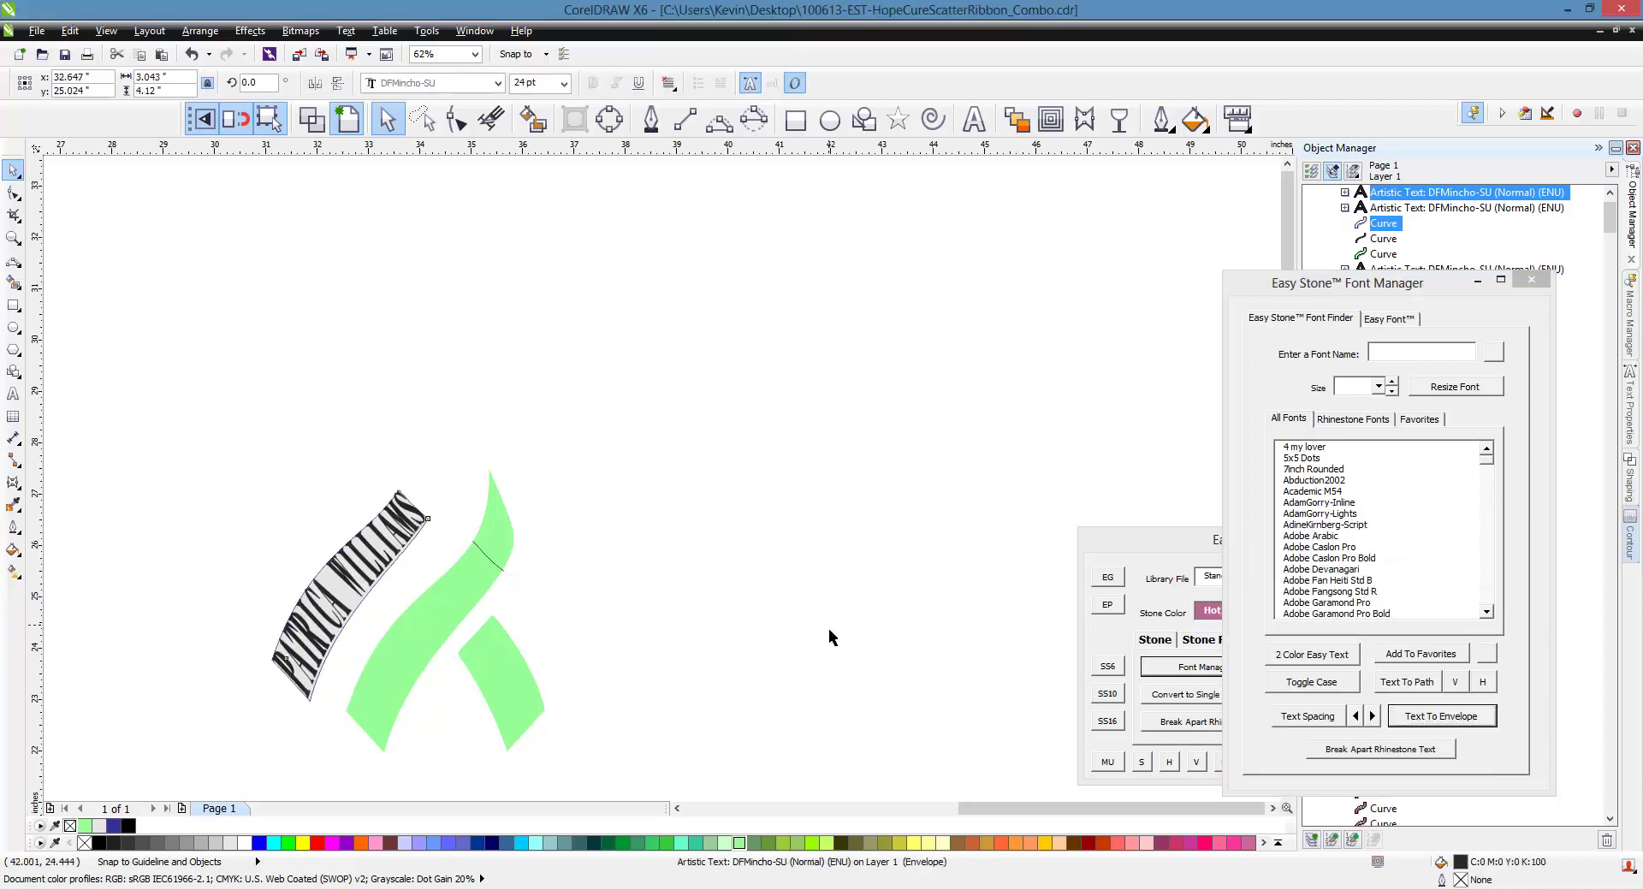
click(348, 563)
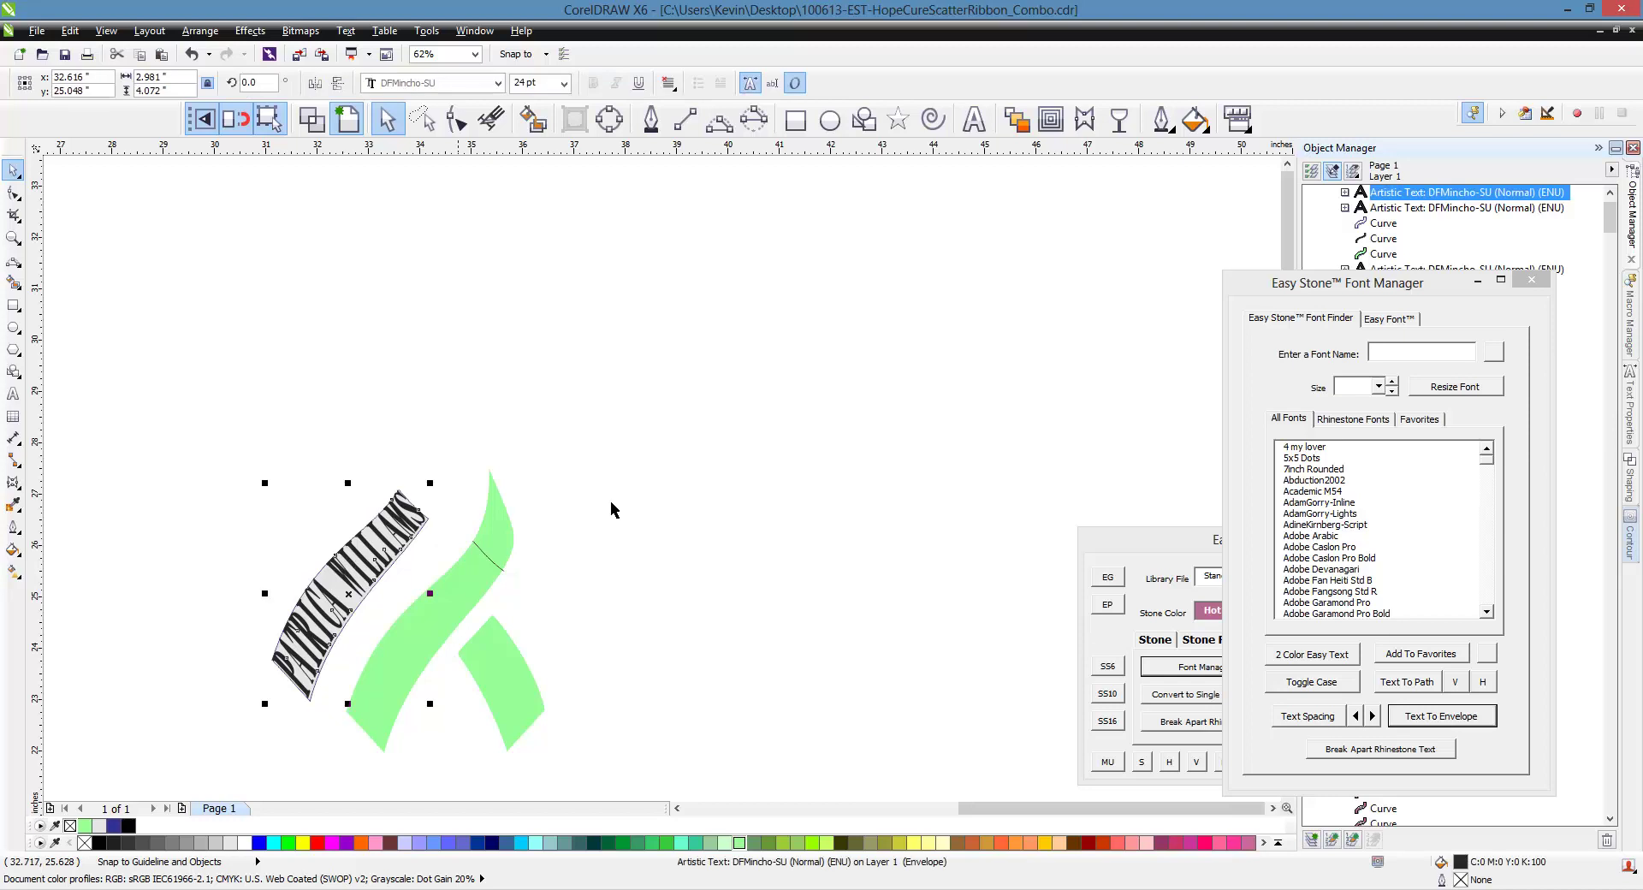
scroll(781, 474, down, 2)
click(974, 119)
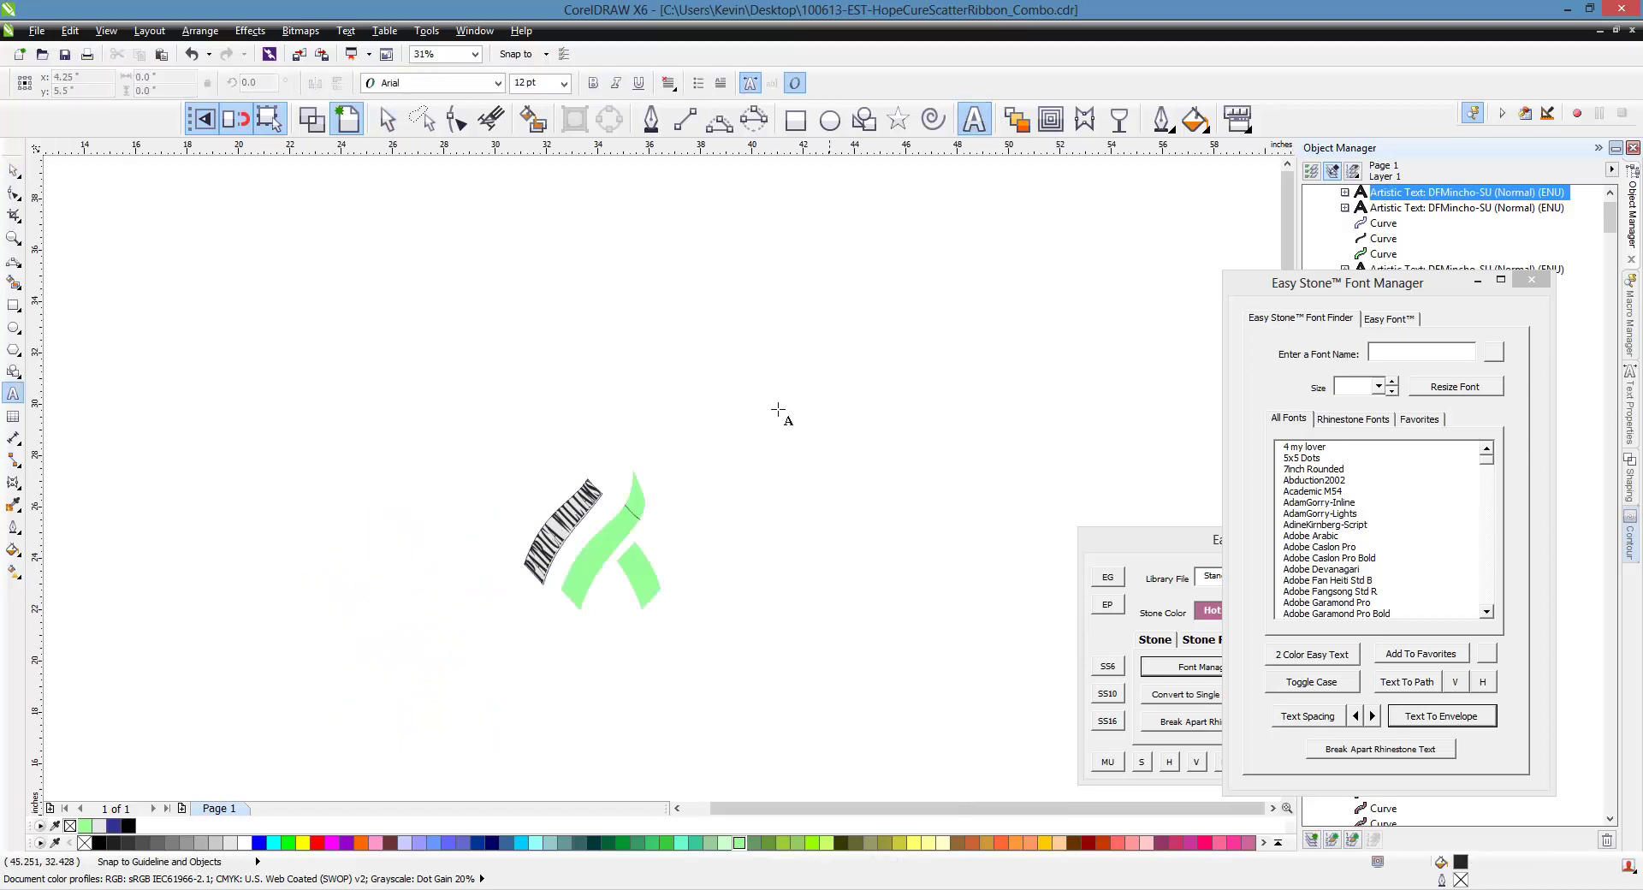
Add the year 1996 as new text in the DFMincho-SU font
click(770, 403)
text(1996)
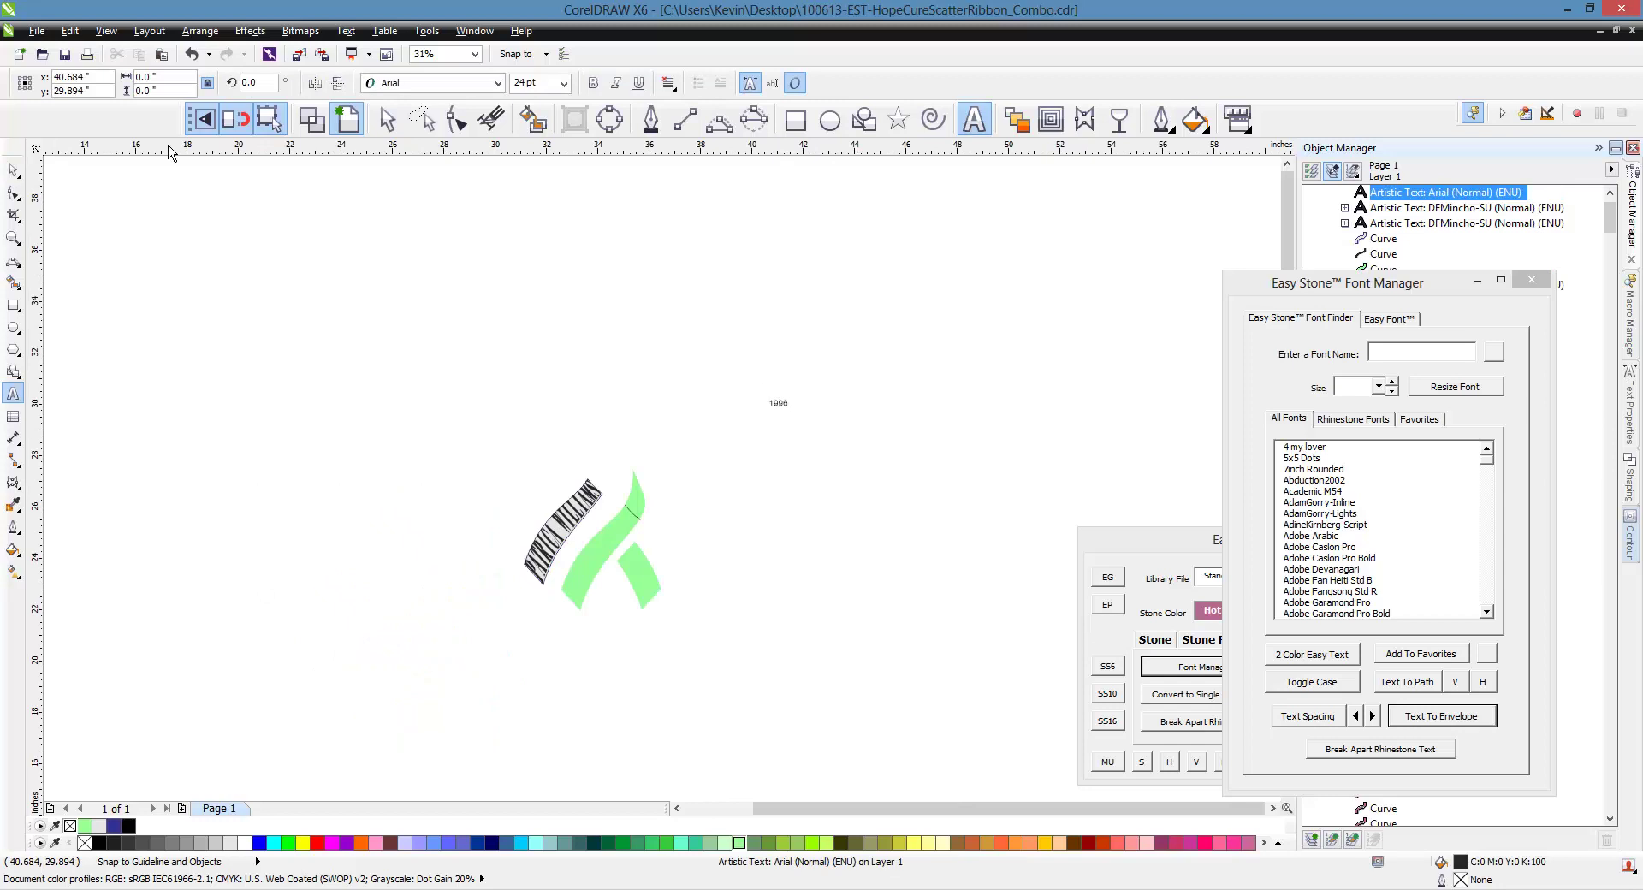
key(ctrl+space)
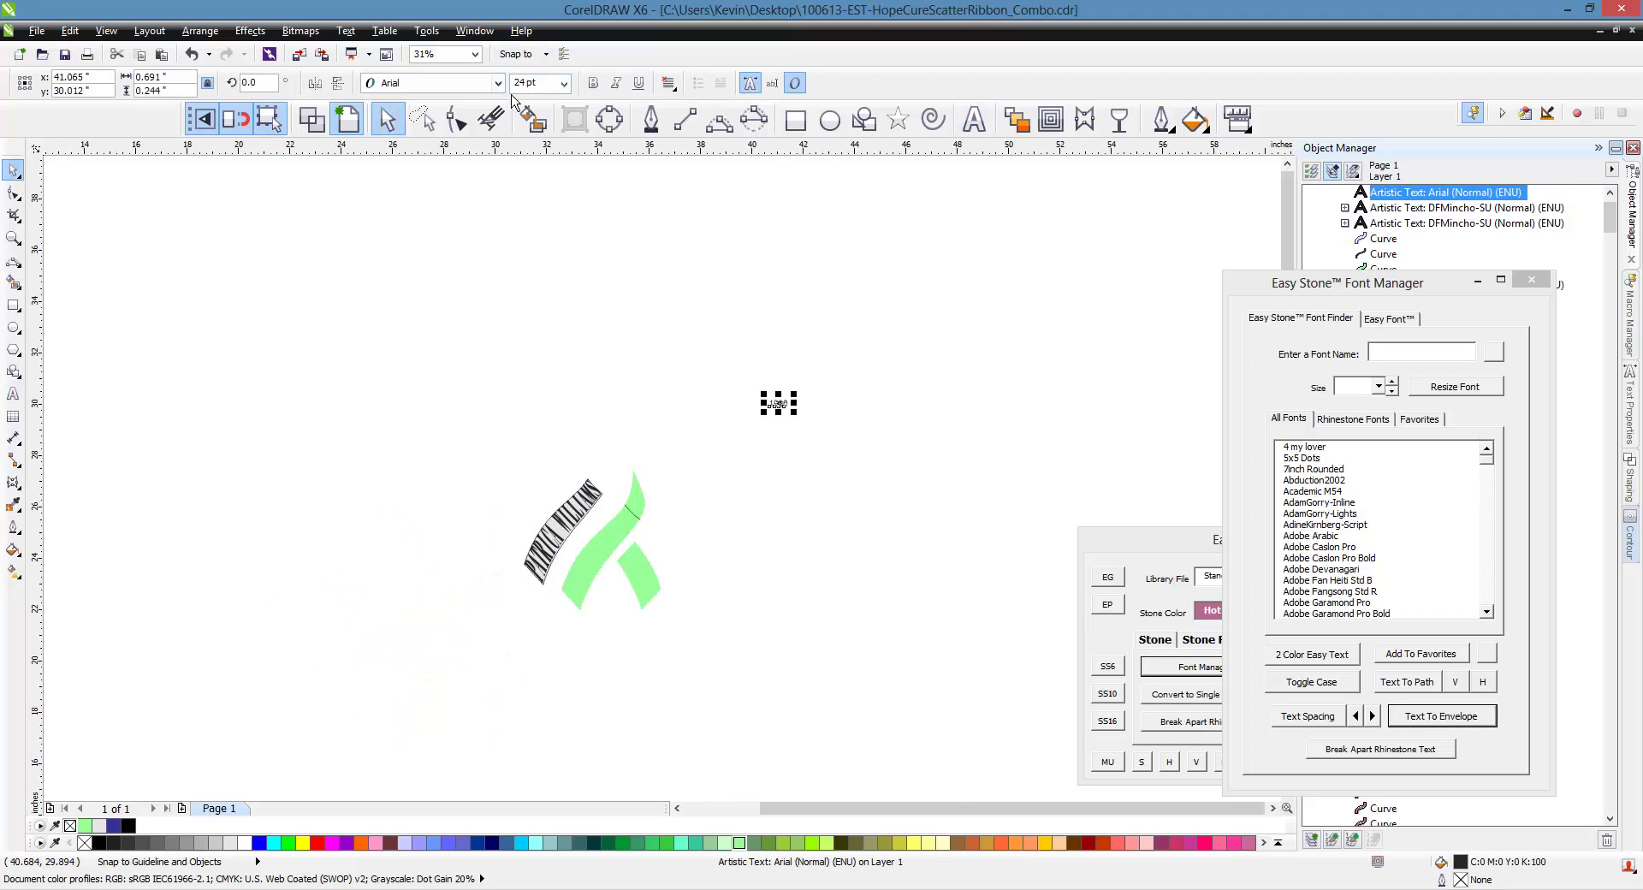
click(498, 84)
click(682, 261)
Try fitting the year into the lower green piece, then undo the fitting
click(642, 572)
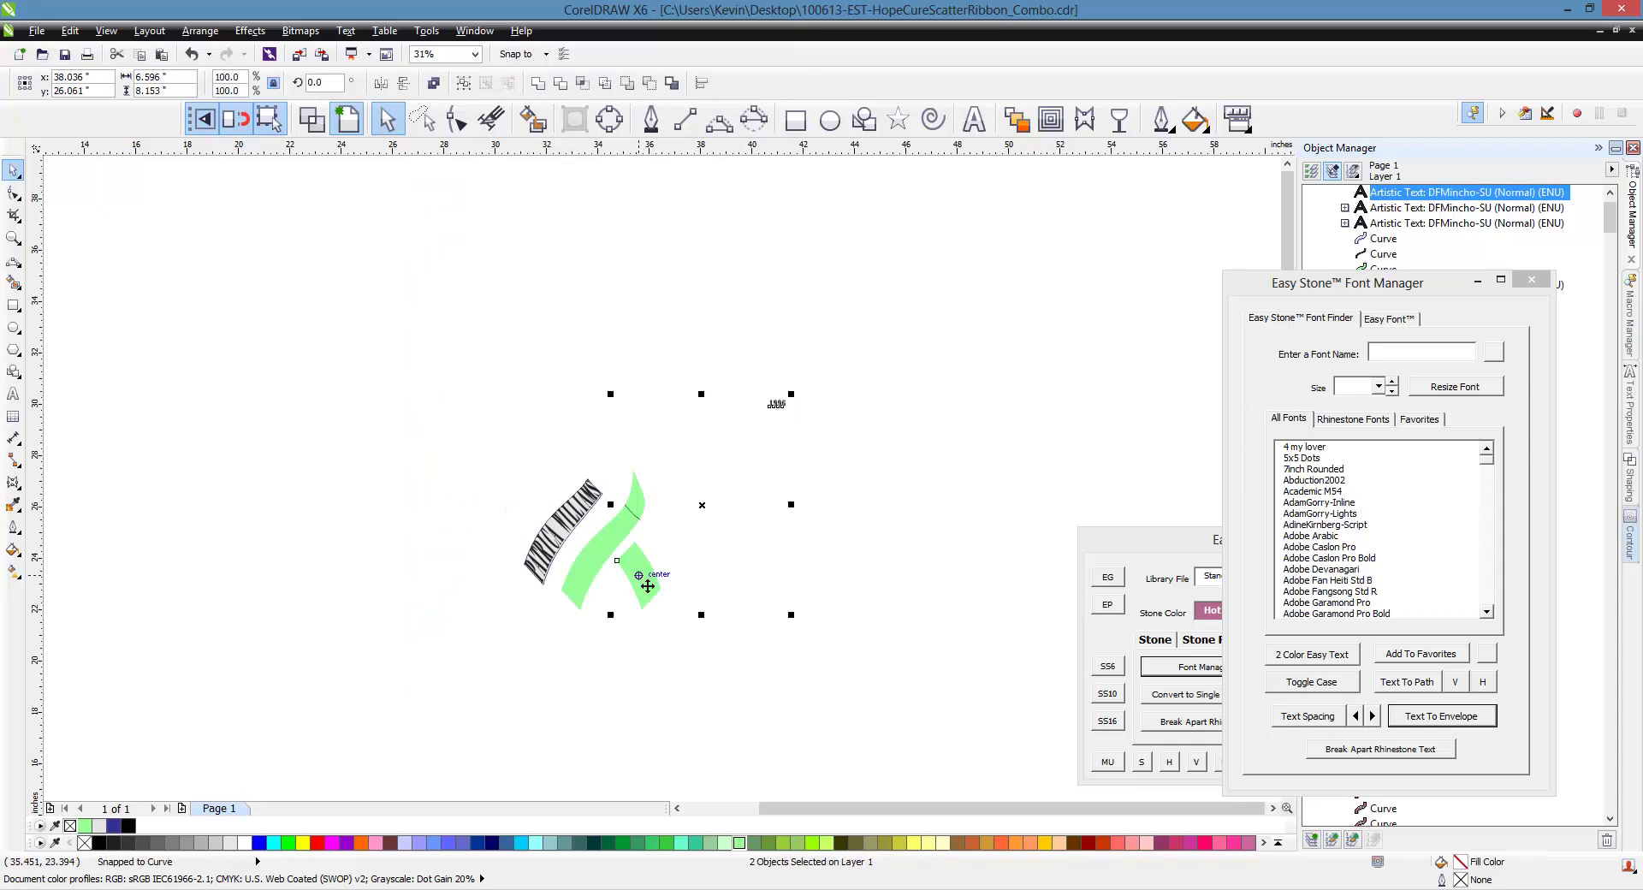
click(675, 613)
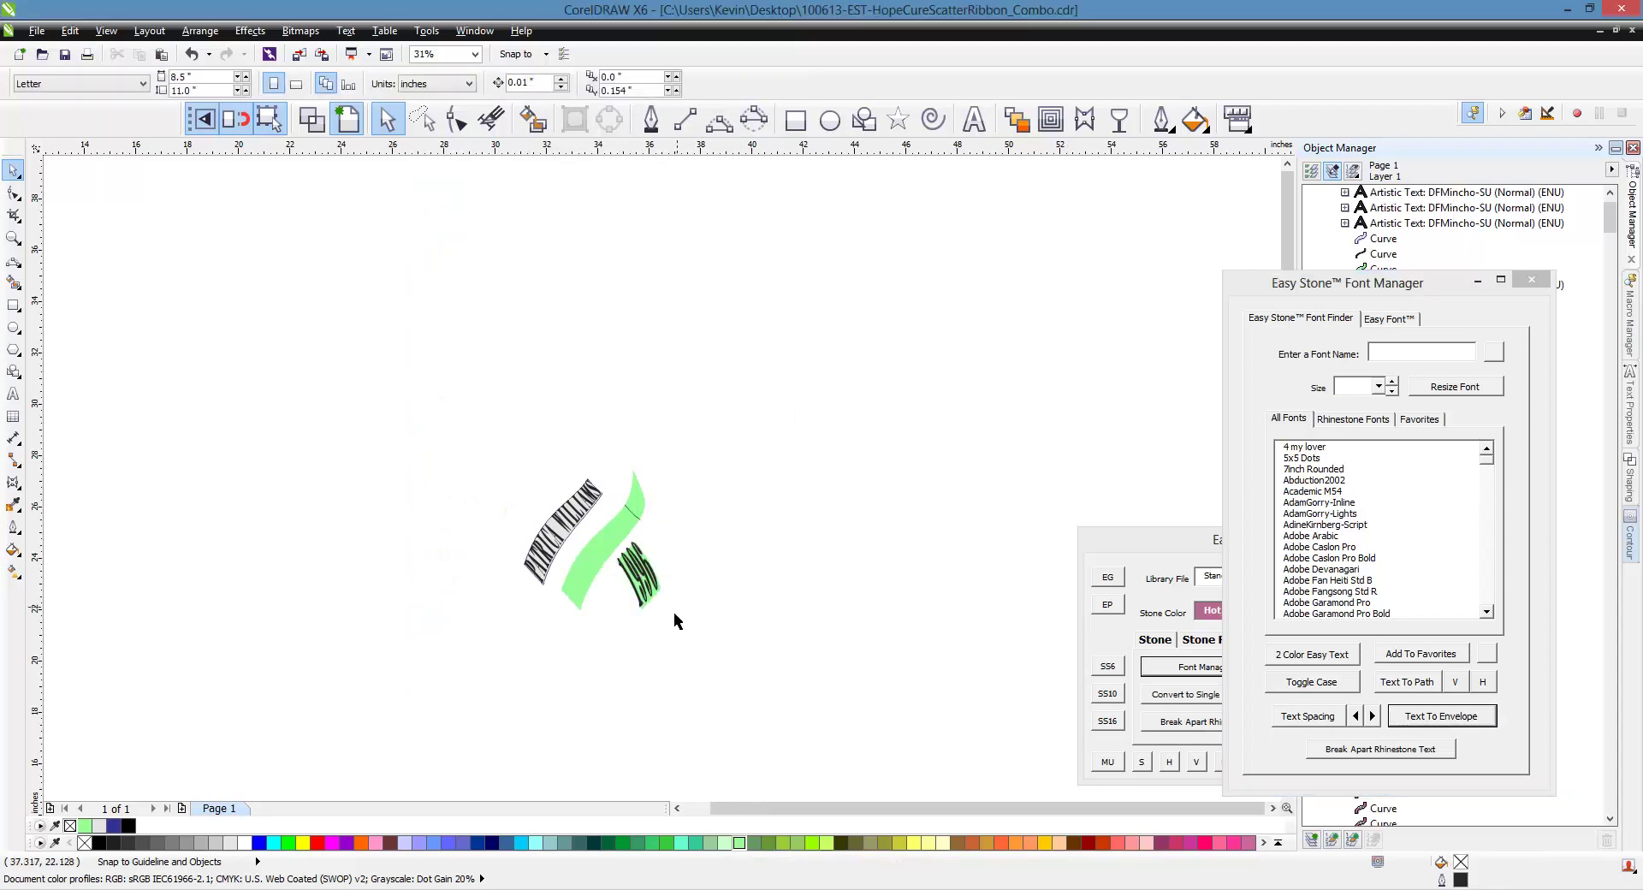
scroll(675, 599, up, 2)
key(ctrl+z)
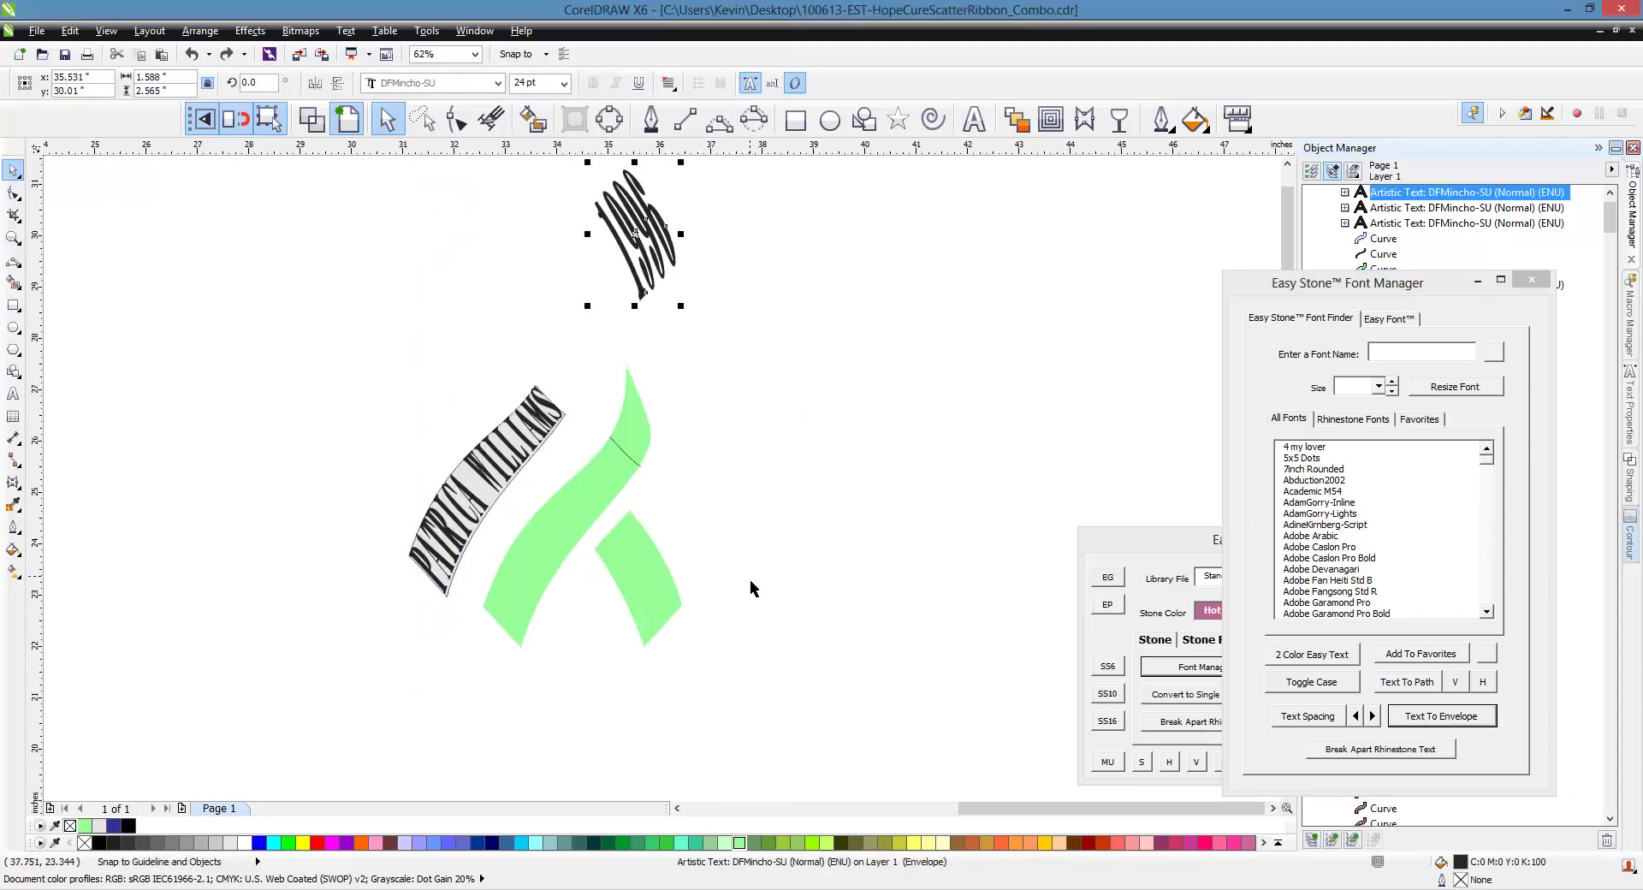
key(ctrl+z)
key(ctrl+z)
Rotate the 1996 text 90° so it stands vertical
click(897, 253)
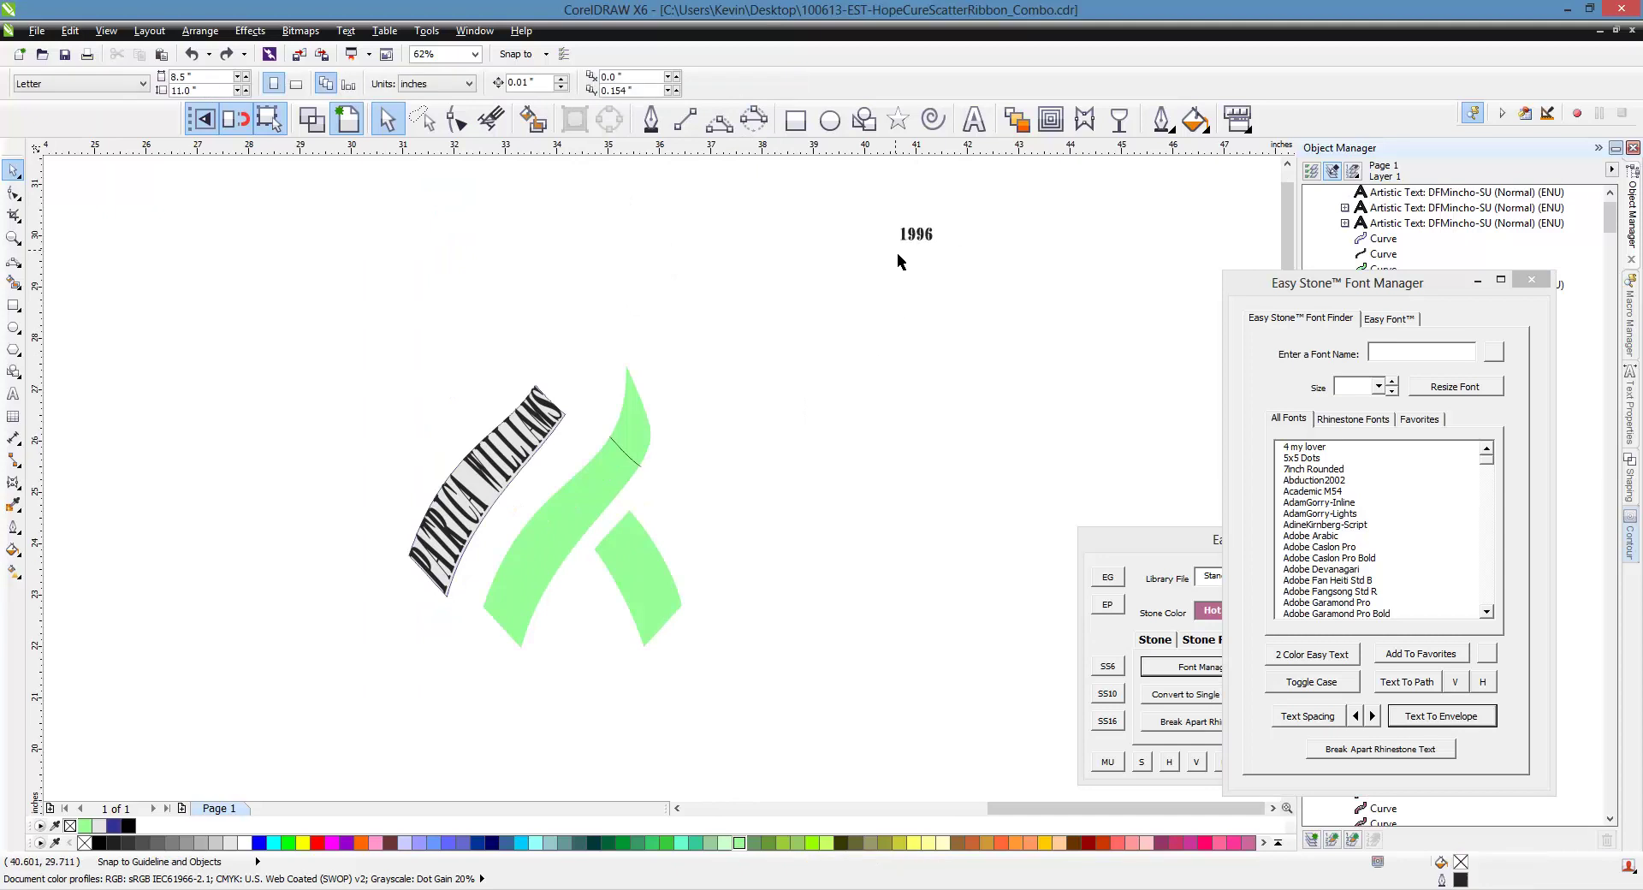
click(915, 235)
click(915, 234)
drag(945, 262, 880, 312)
key(Escape)
Envelope the rotated 1996 inside the lower-right green swoosh piece with Text To Envelope
click(916, 247)
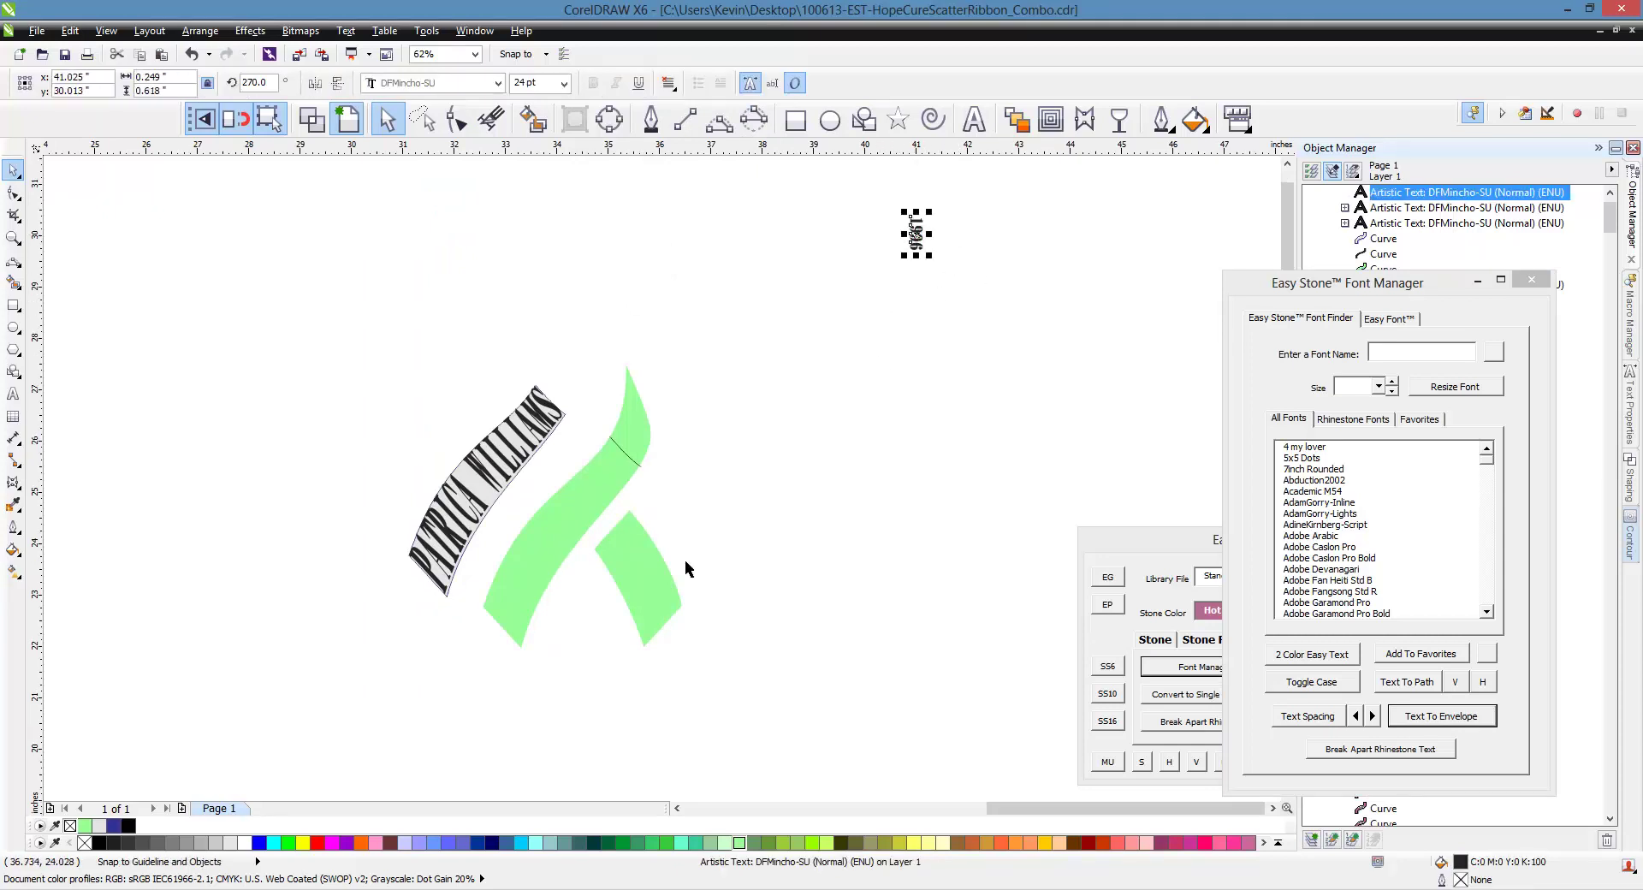
shift+click(646, 582)
click(1426, 719)
click(1012, 671)
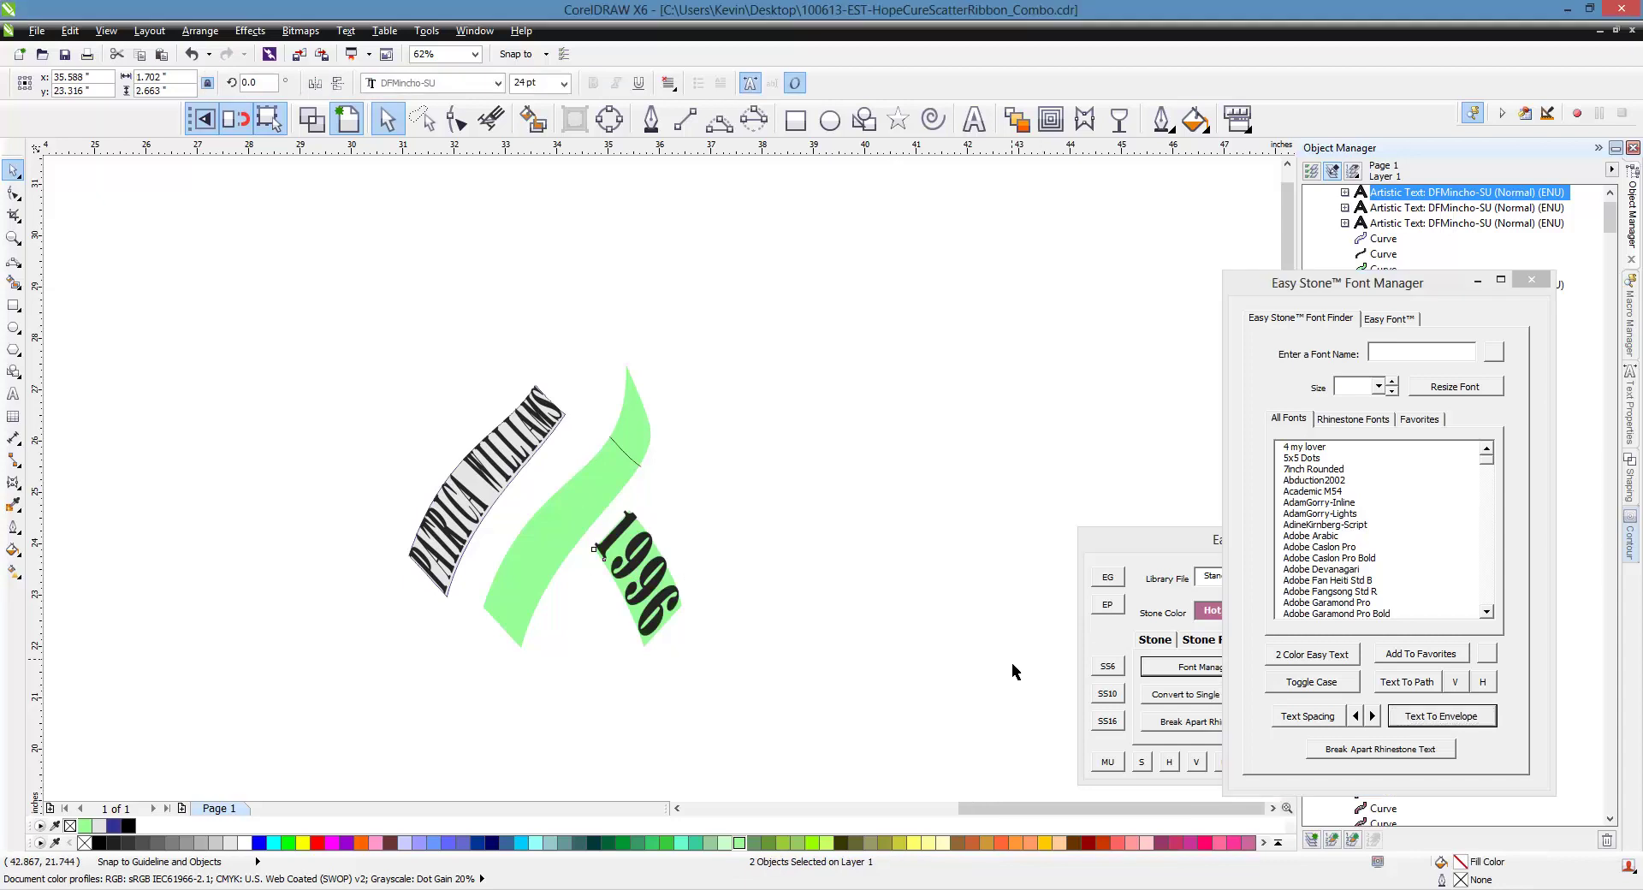
scroll(800, 510, down, 3)
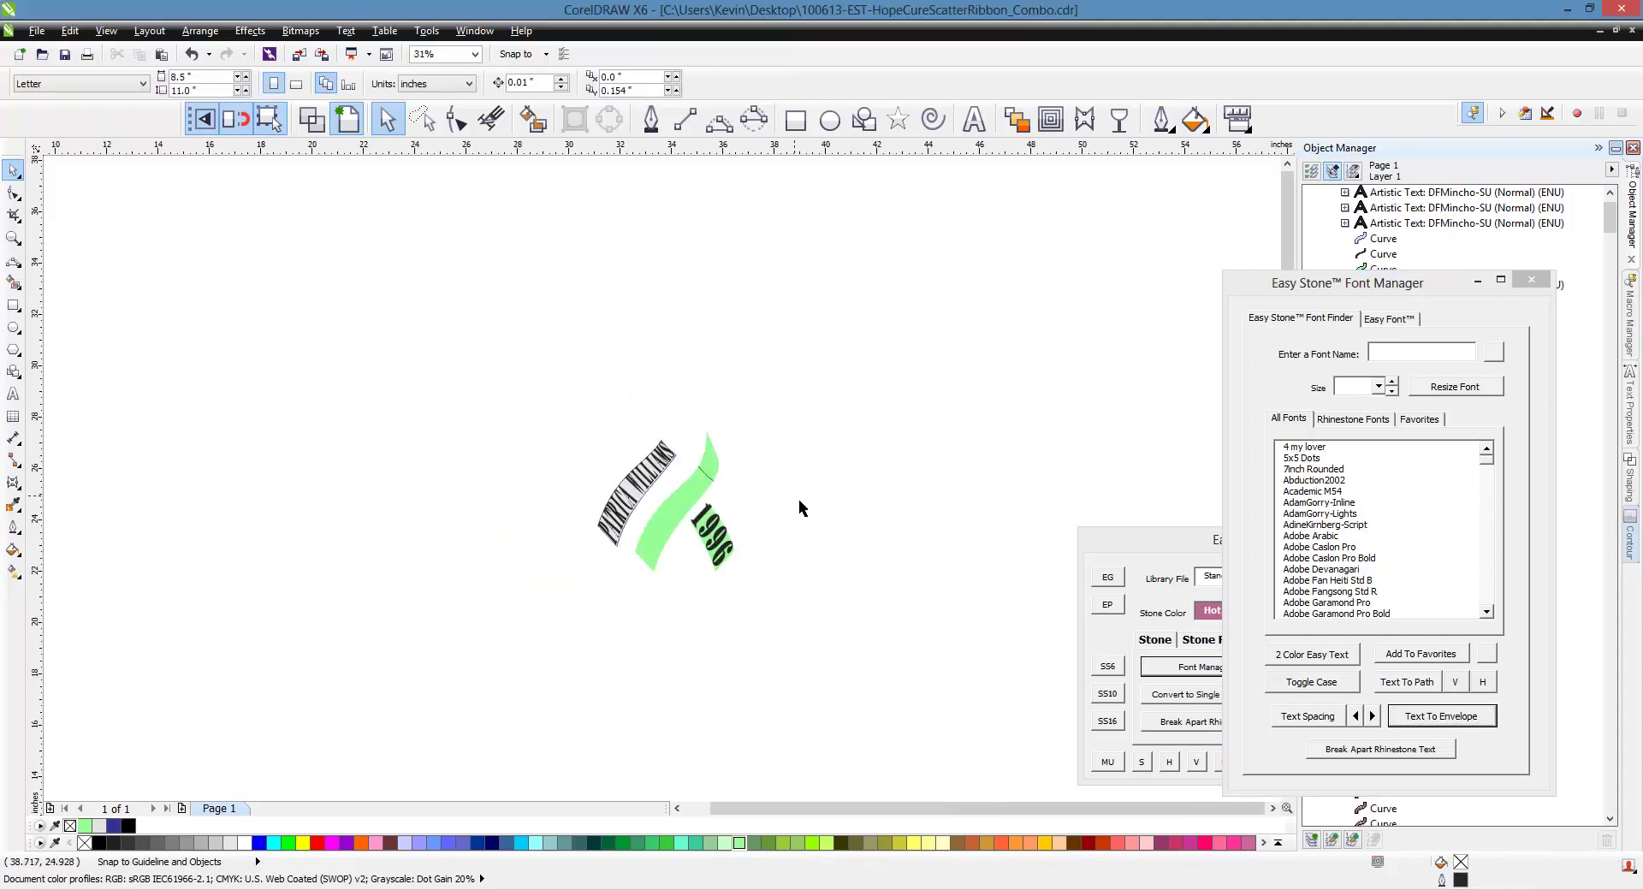
Duplicate the pink ribbon artwork to the right and delete its HOPE FOR A lettering
drag(553, 228, 137, 702)
drag(244, 601, 619, 608)
right_click(620, 608)
scroll(601, 511, up, 4)
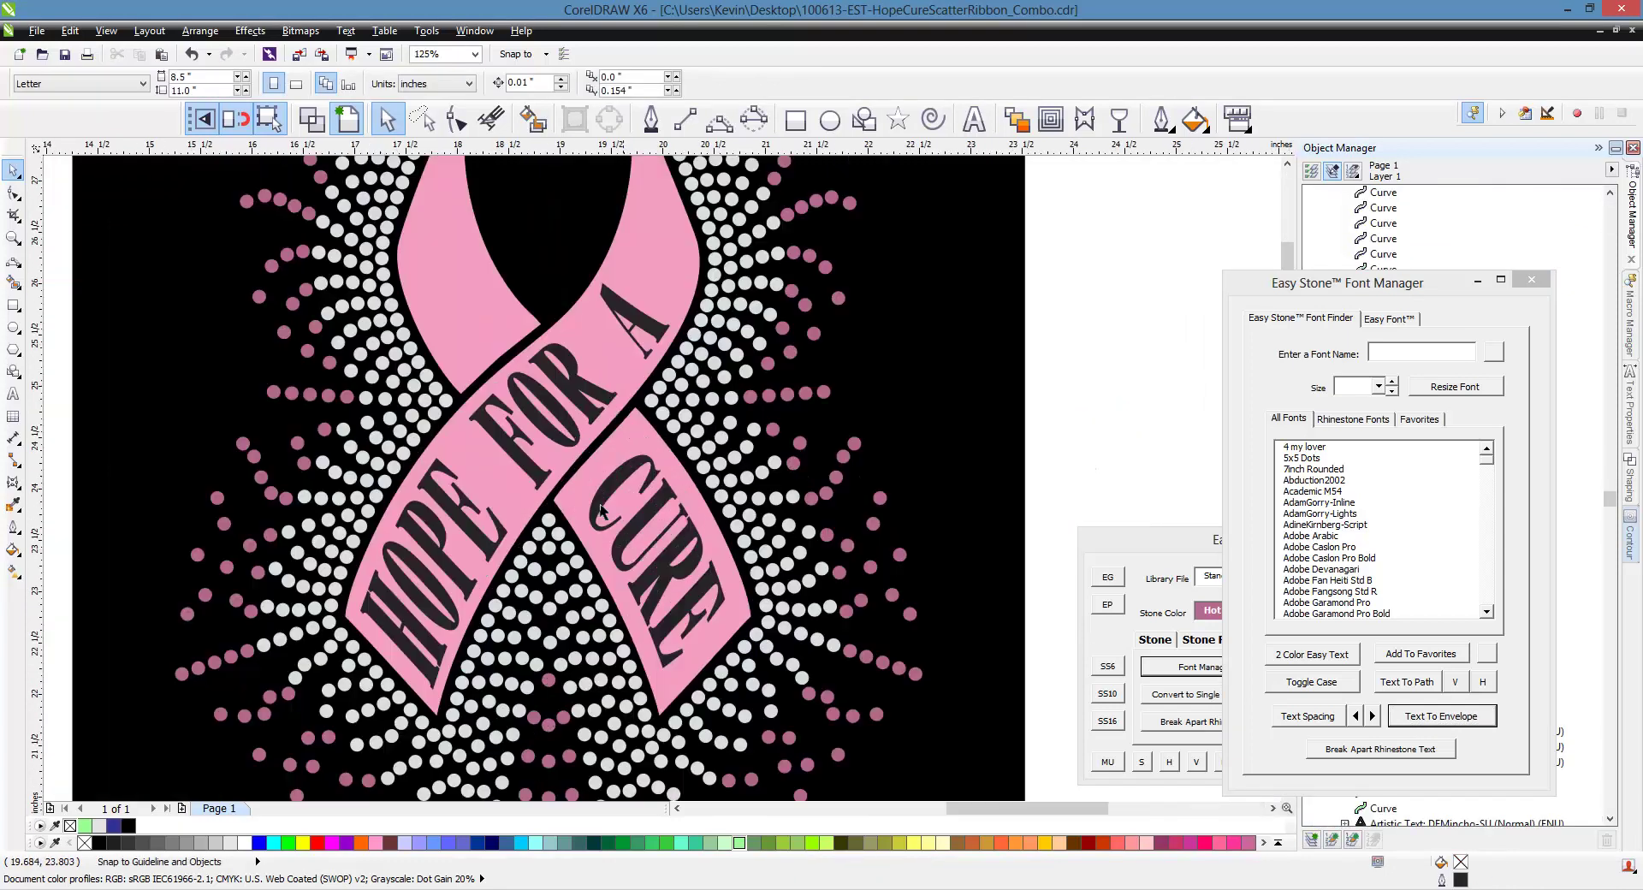
click(522, 457)
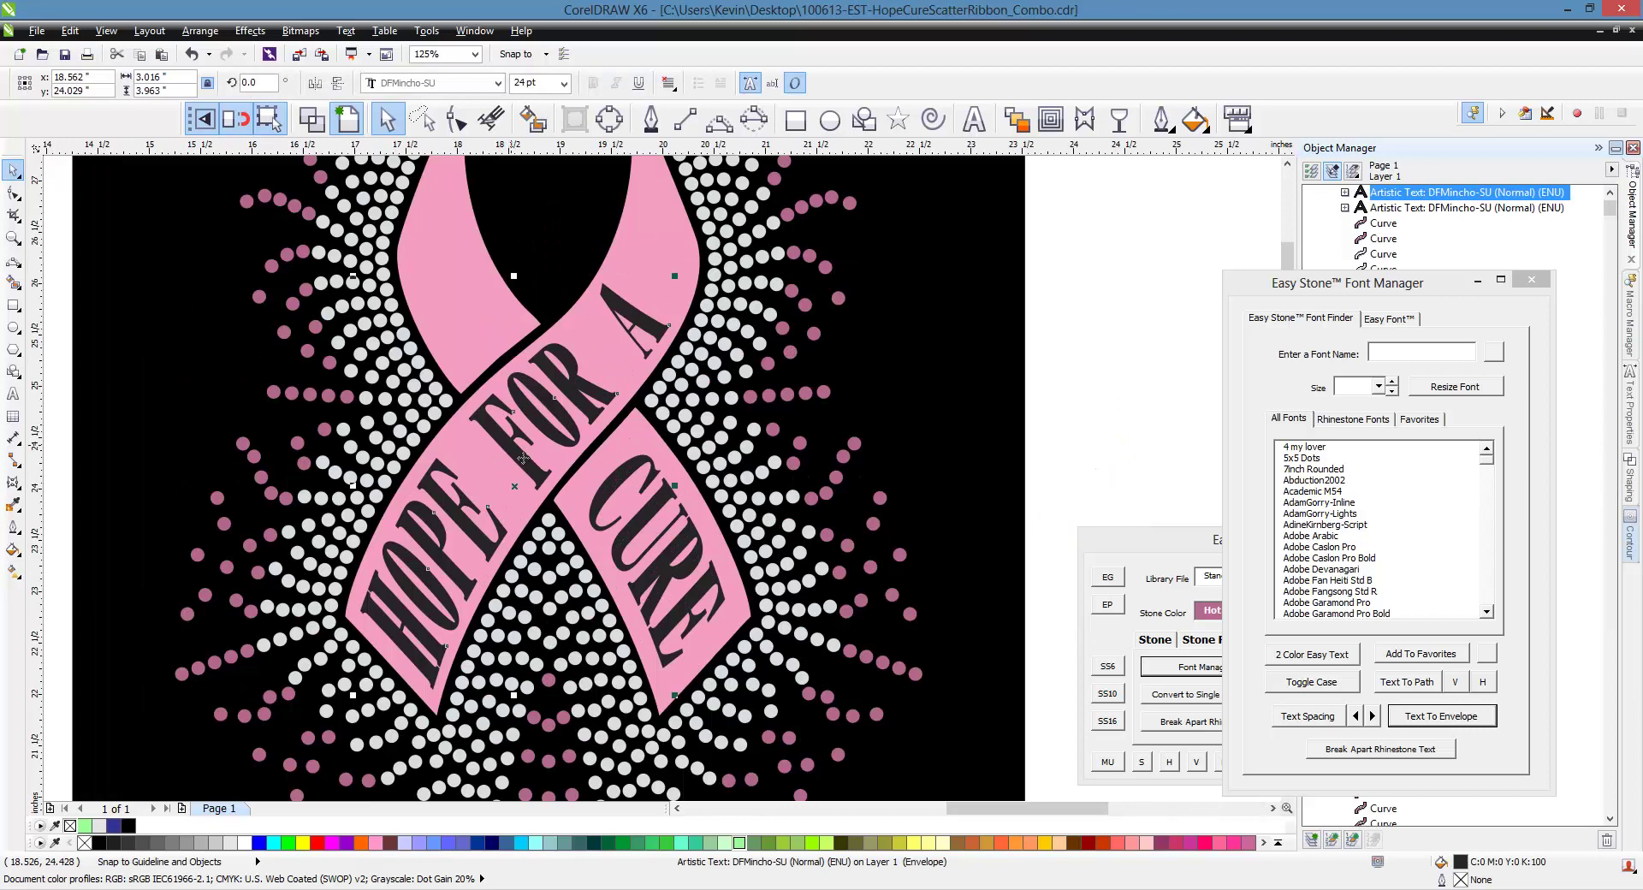
key(Delete)
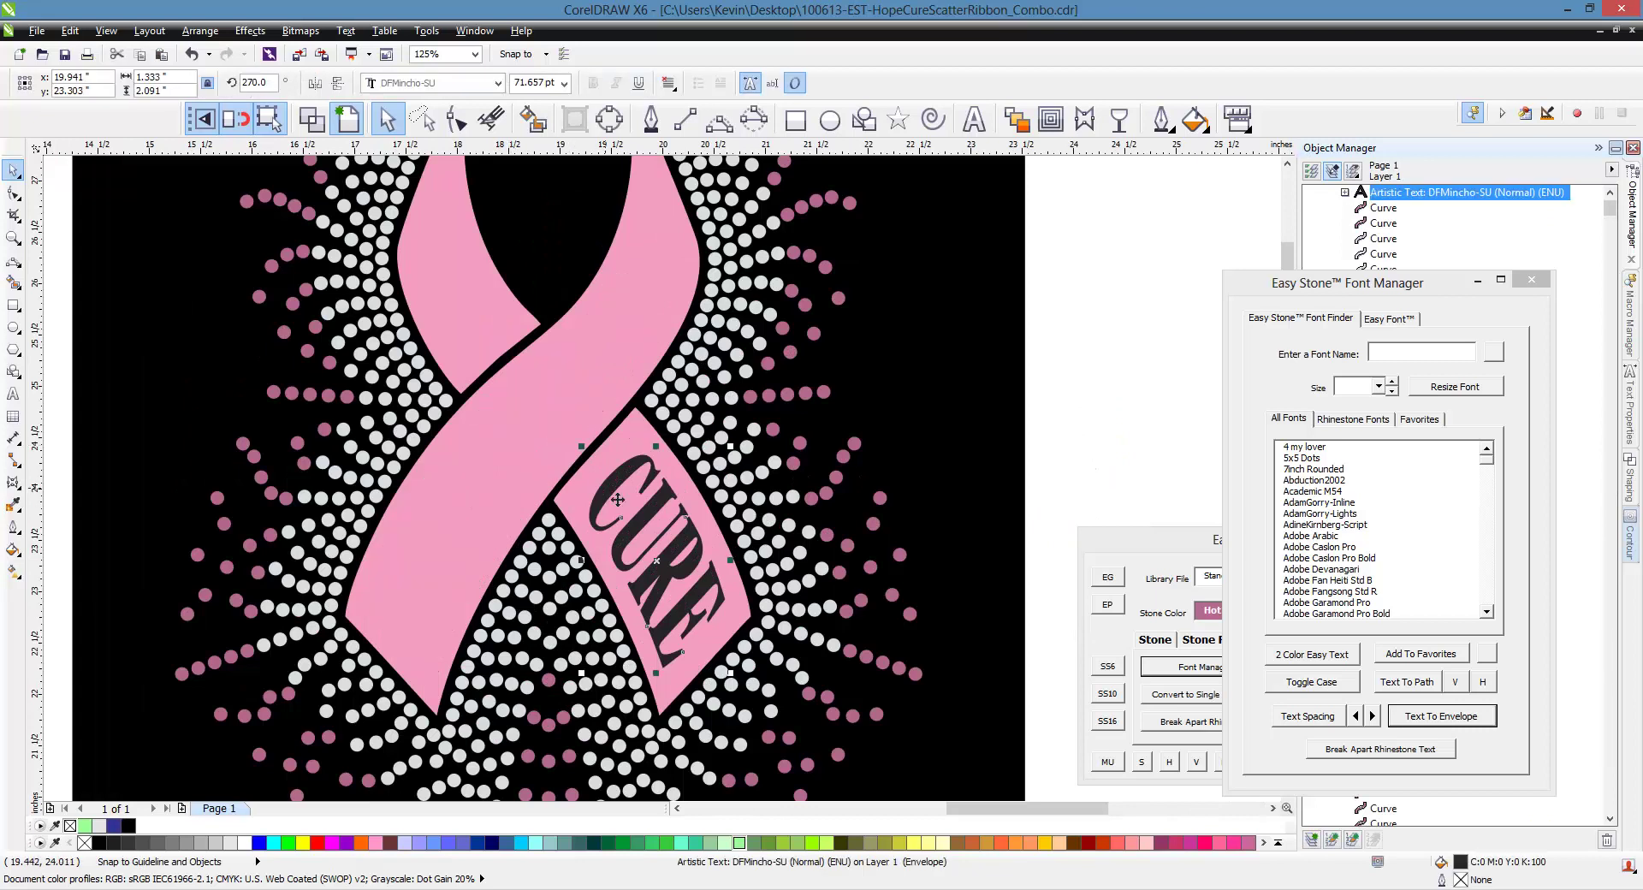
Place a copy of the enveloped name text along the duplicate ribbon's lower band
scroll(605, 501, down, 4)
drag(873, 480, 162, 511)
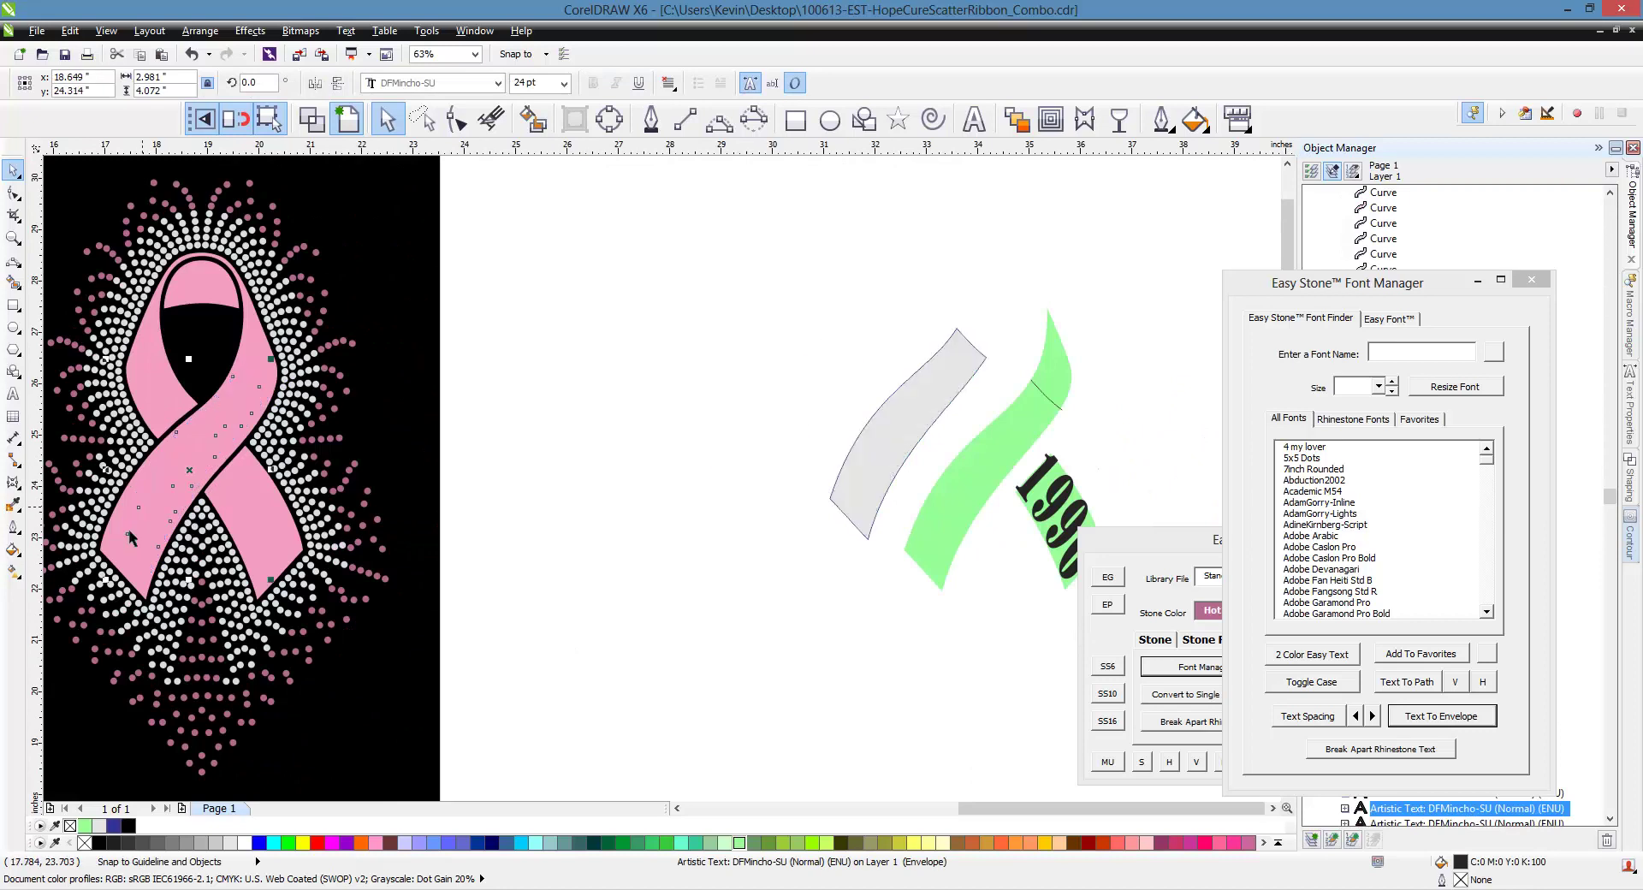
scroll(109, 548, up, 2)
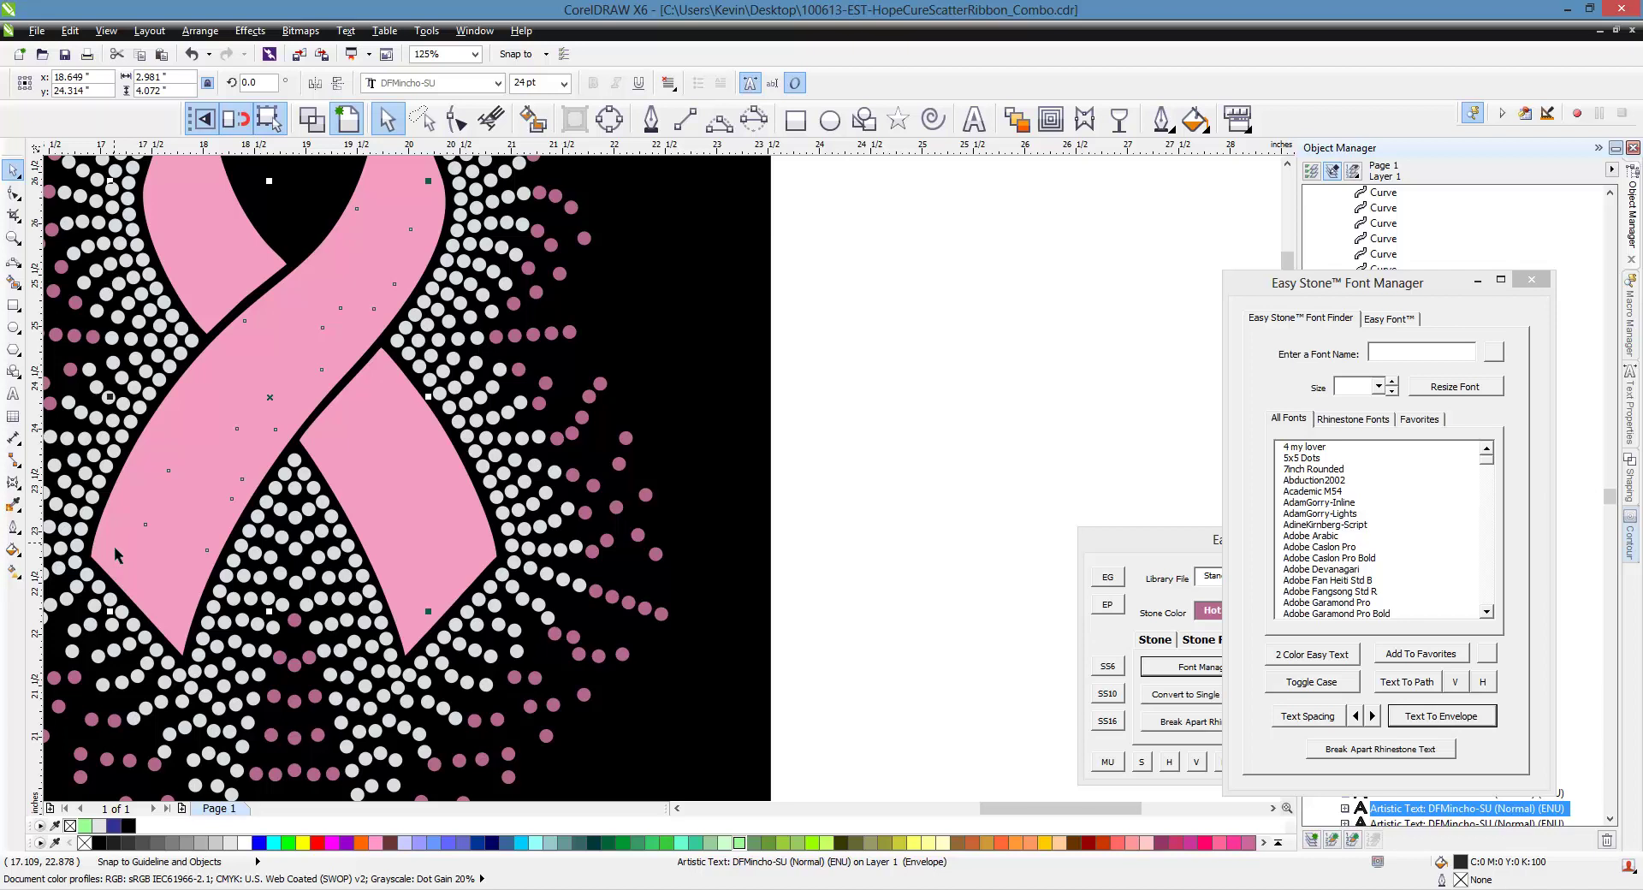
scroll(116, 546, down, 1)
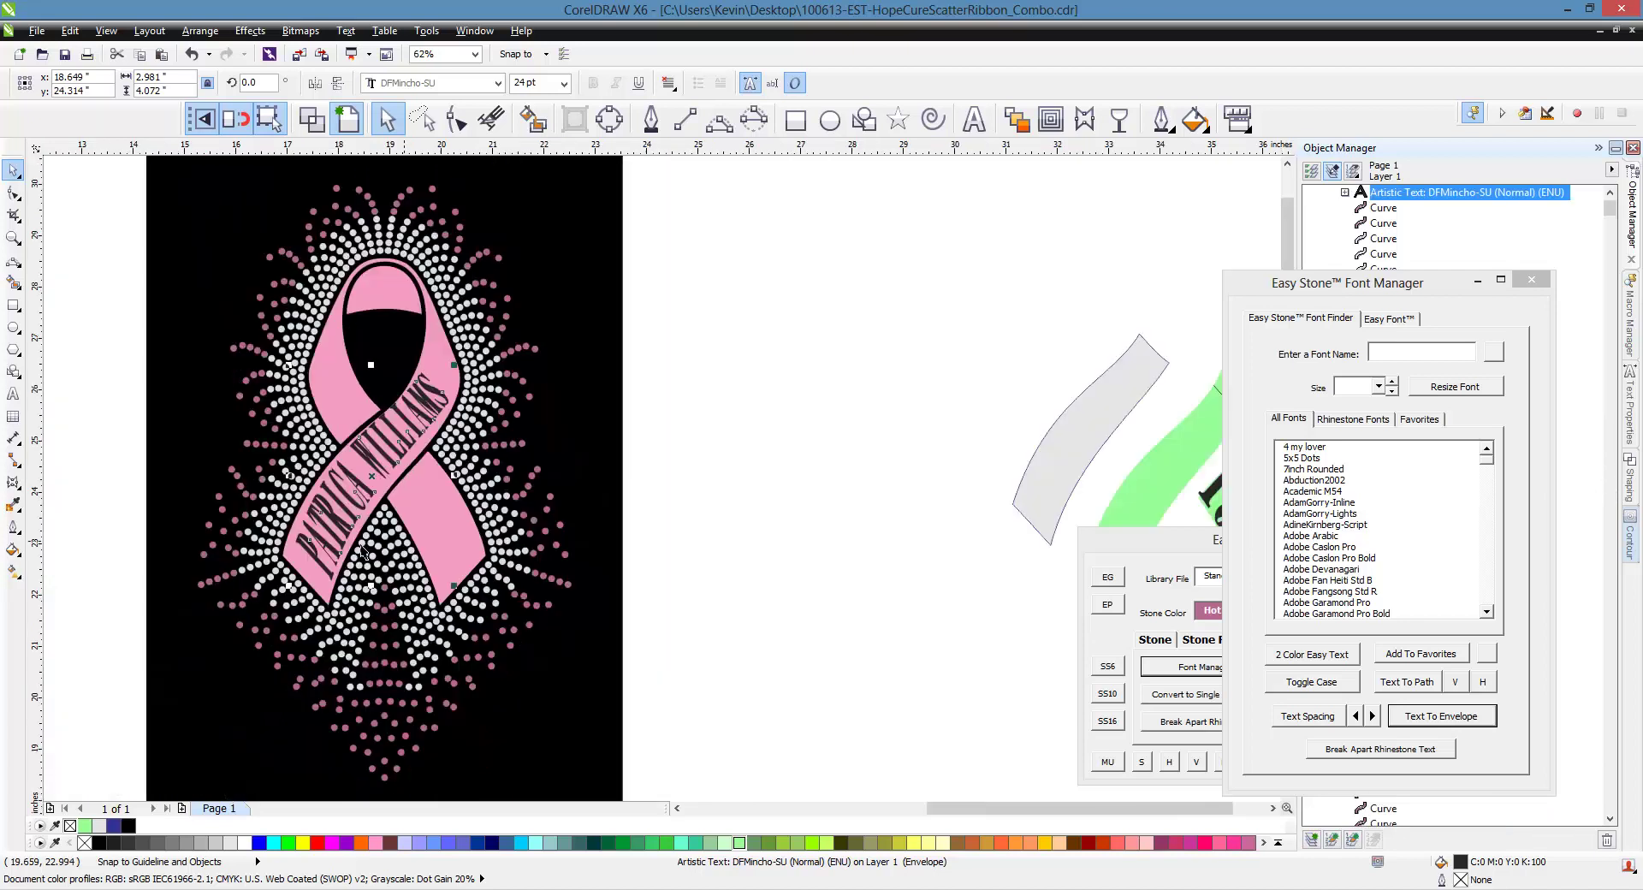
scroll(312, 576, up, 2)
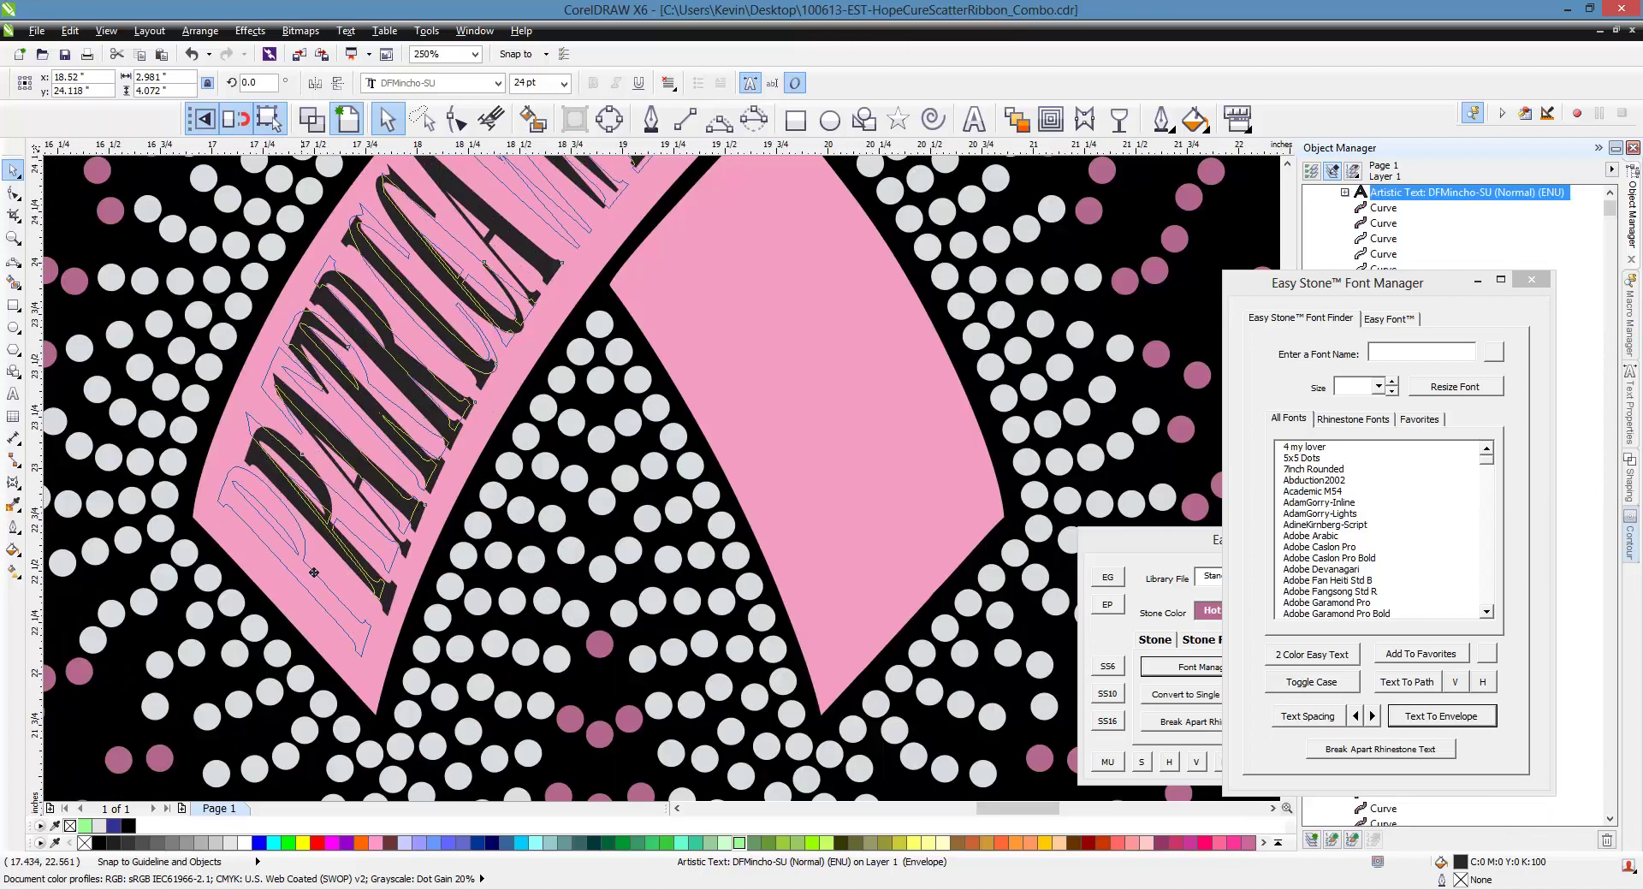
scroll(364, 602, down, 2)
scroll(364, 601, down, 1)
scroll(381, 565, up, 5)
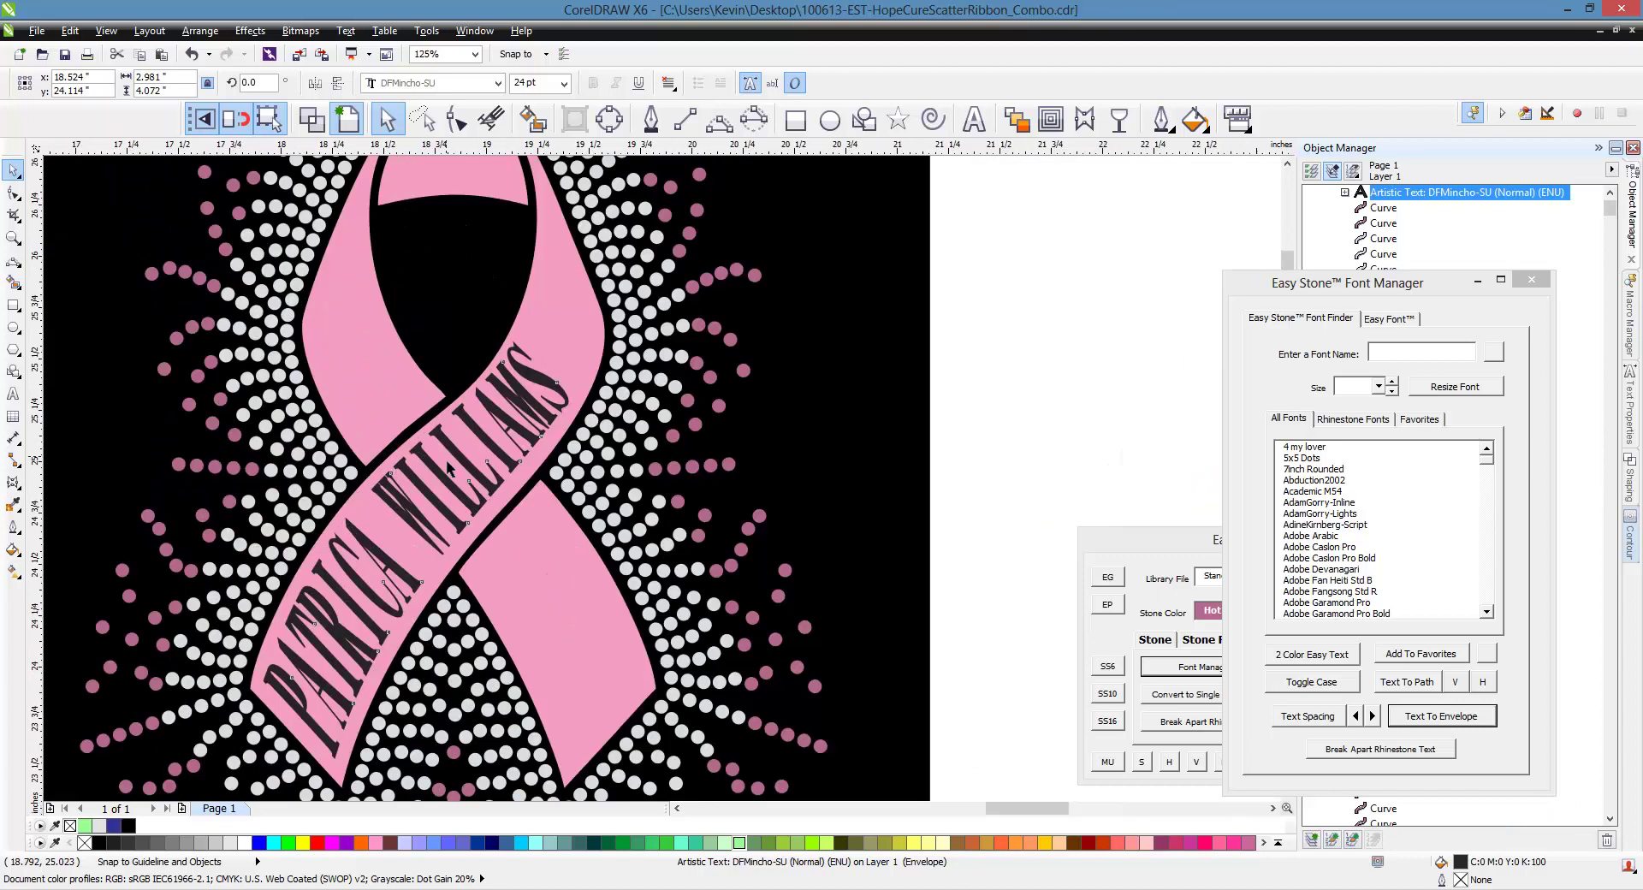
scroll(607, 427, down, 5)
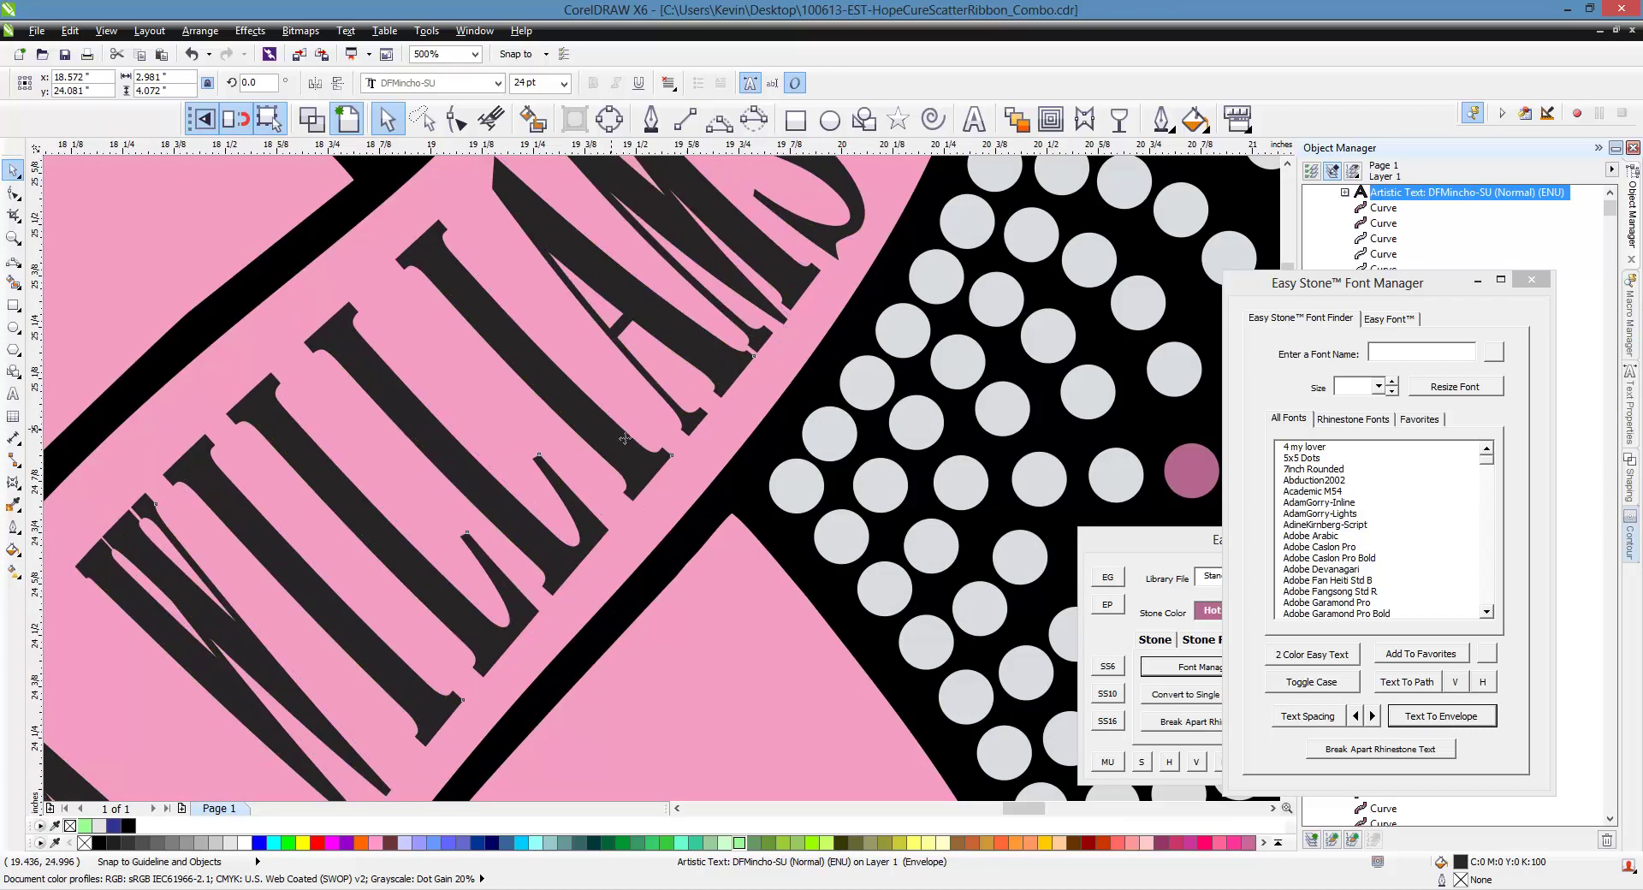
scroll(428, 651, up, 2)
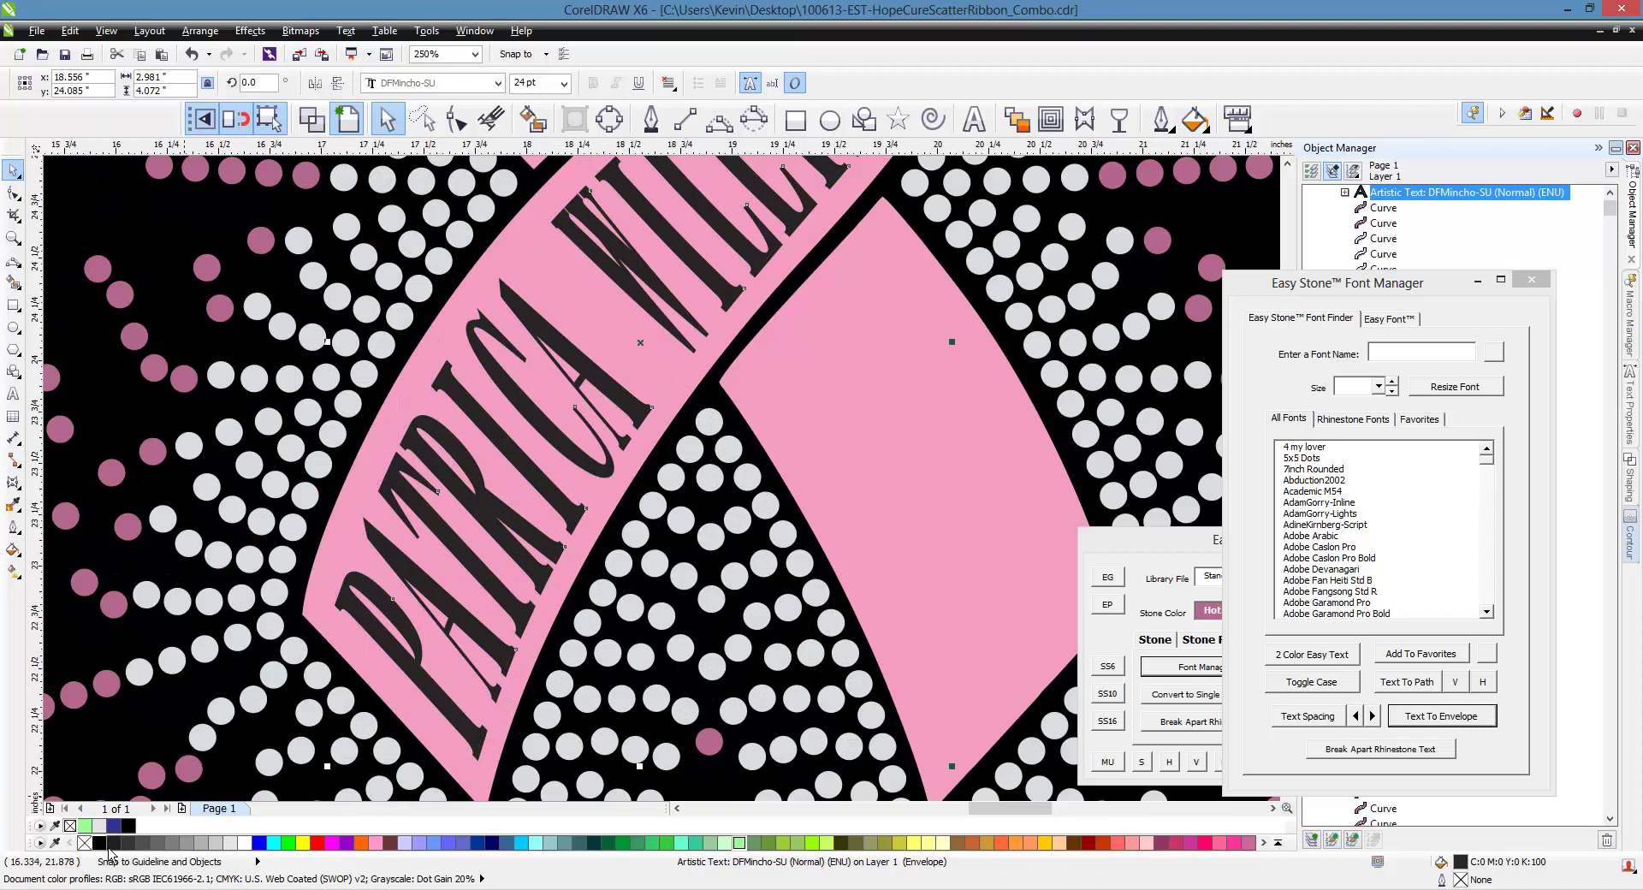
scroll(368, 673, down, 2)
click(857, 570)
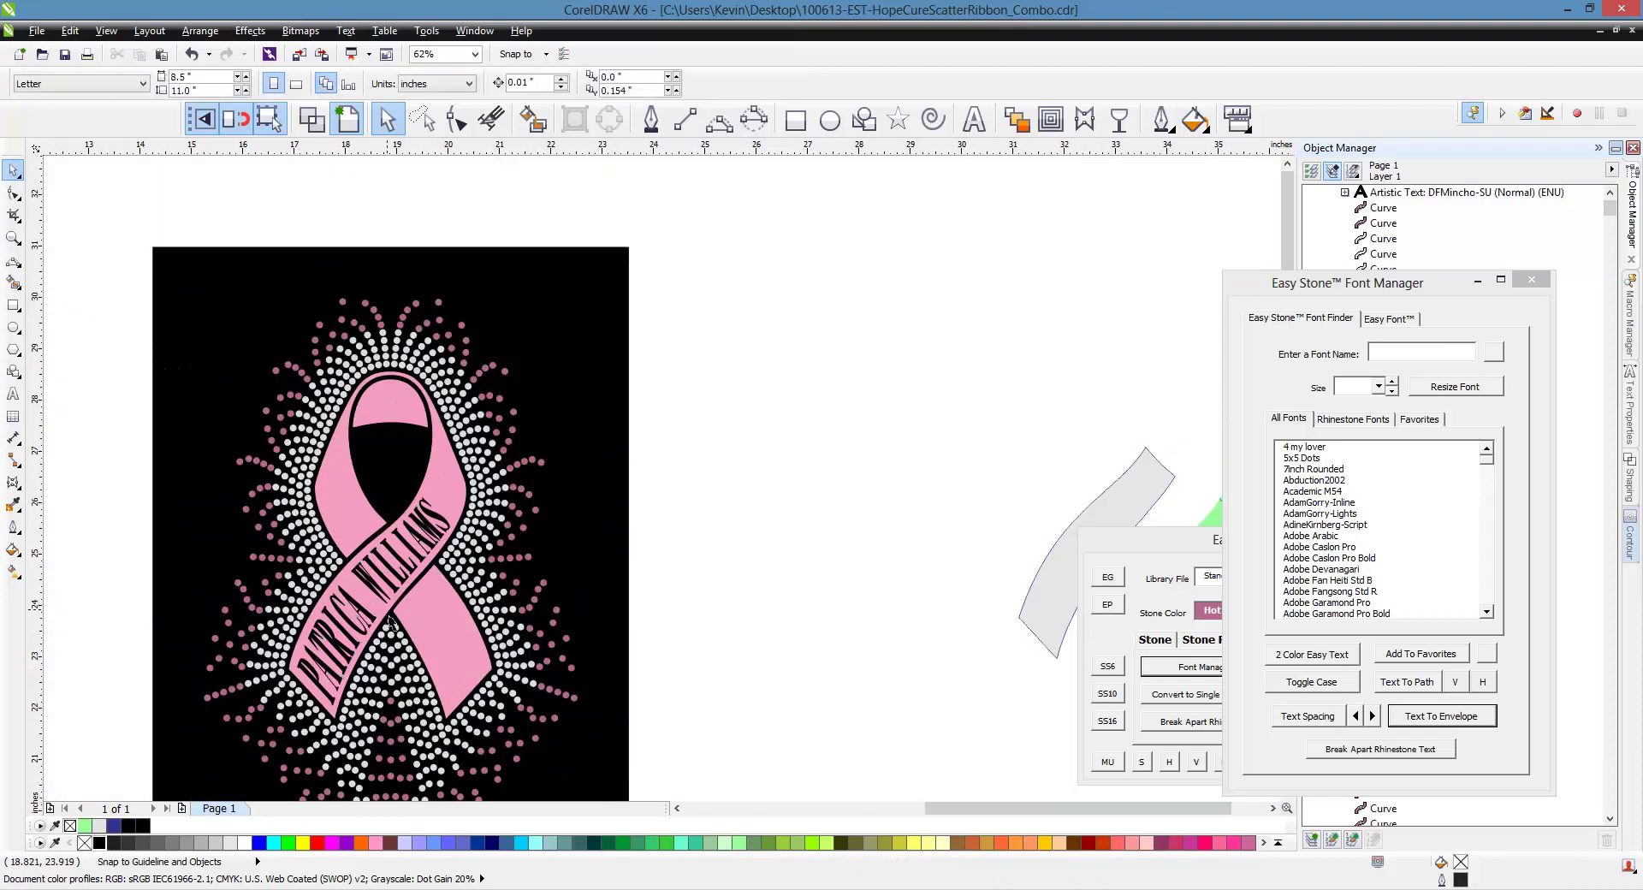
Move the 1996 text onto the pink ribbon's lower band below the name, scaled to about 84%
scroll(458, 475, down, 1)
scroll(642, 647, up, 1)
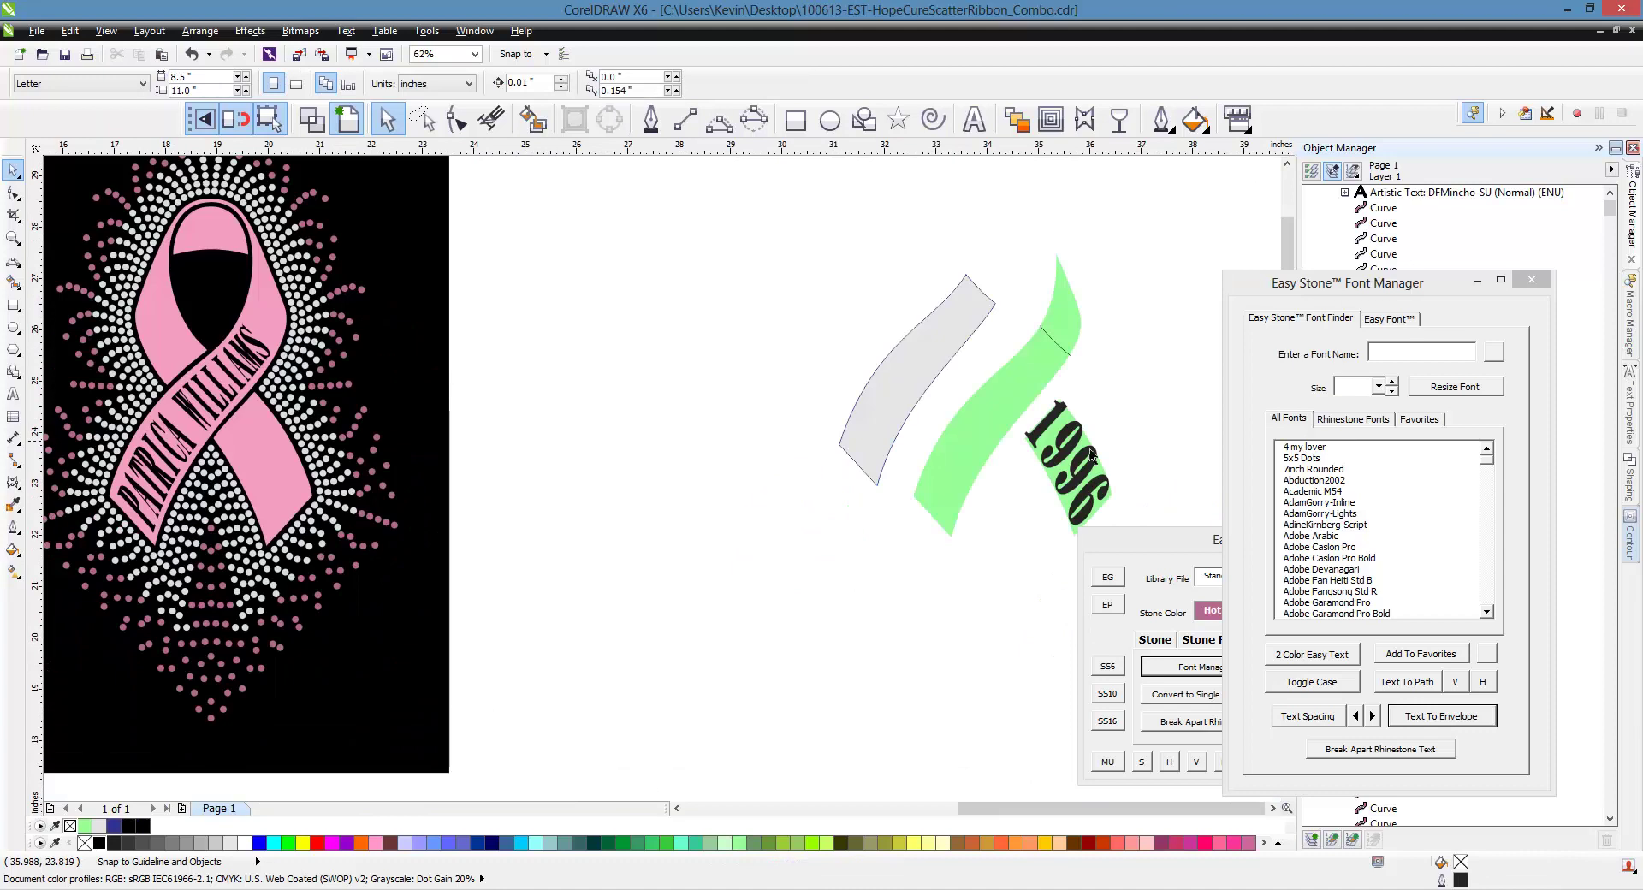
click(1070, 460)
drag(1070, 459, 242, 481)
scroll(241, 481, up, 1)
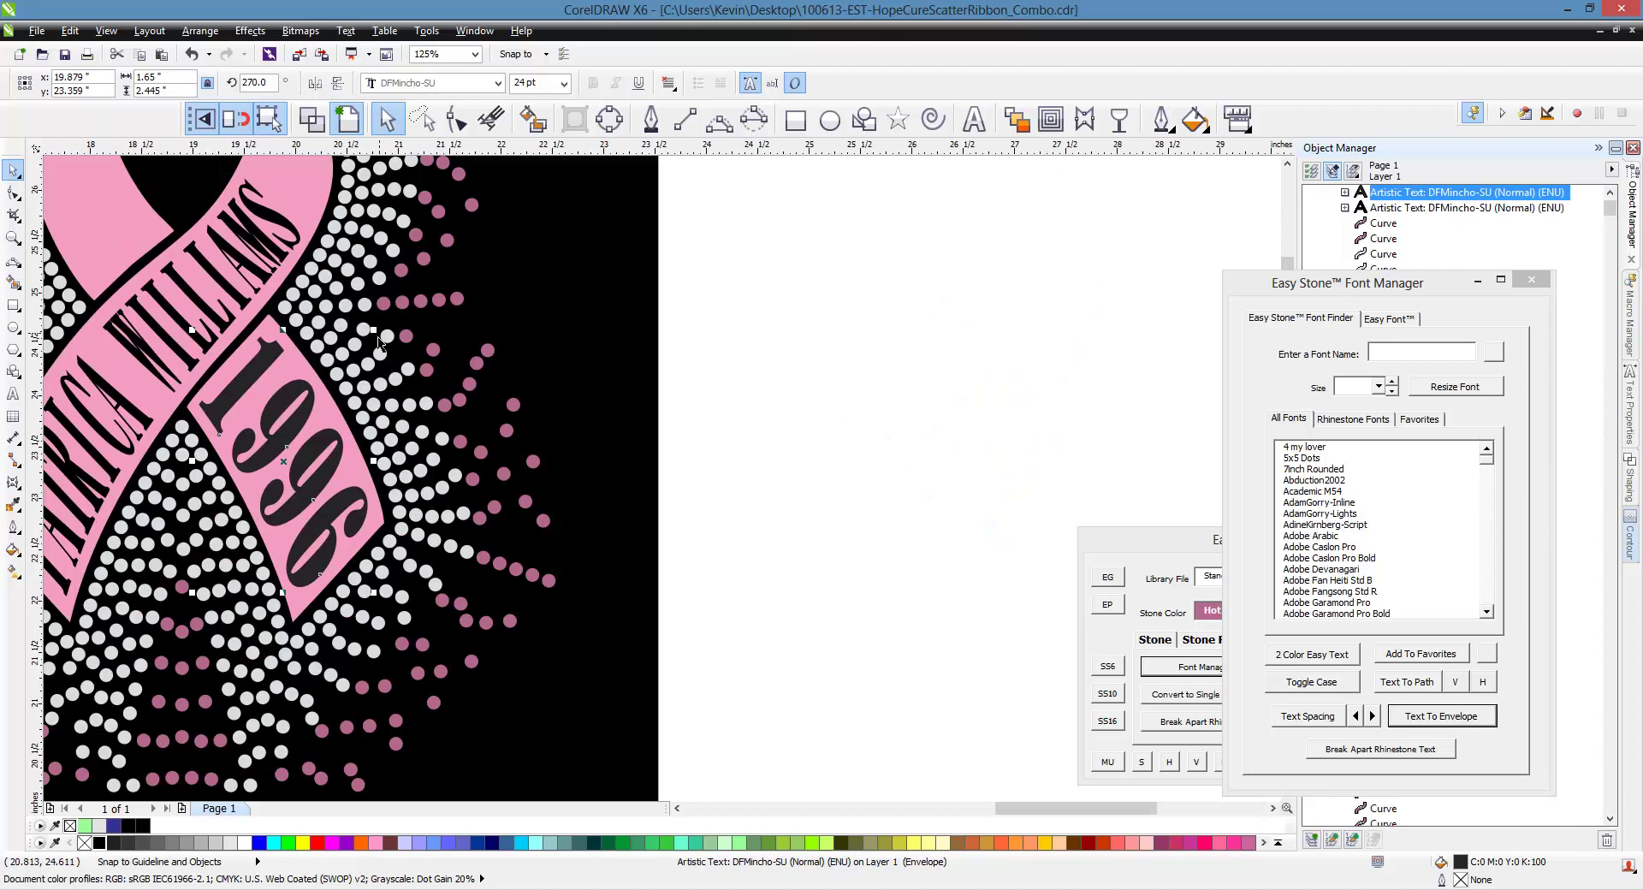
drag(376, 339, 366, 387)
scroll(341, 444, up, 1)
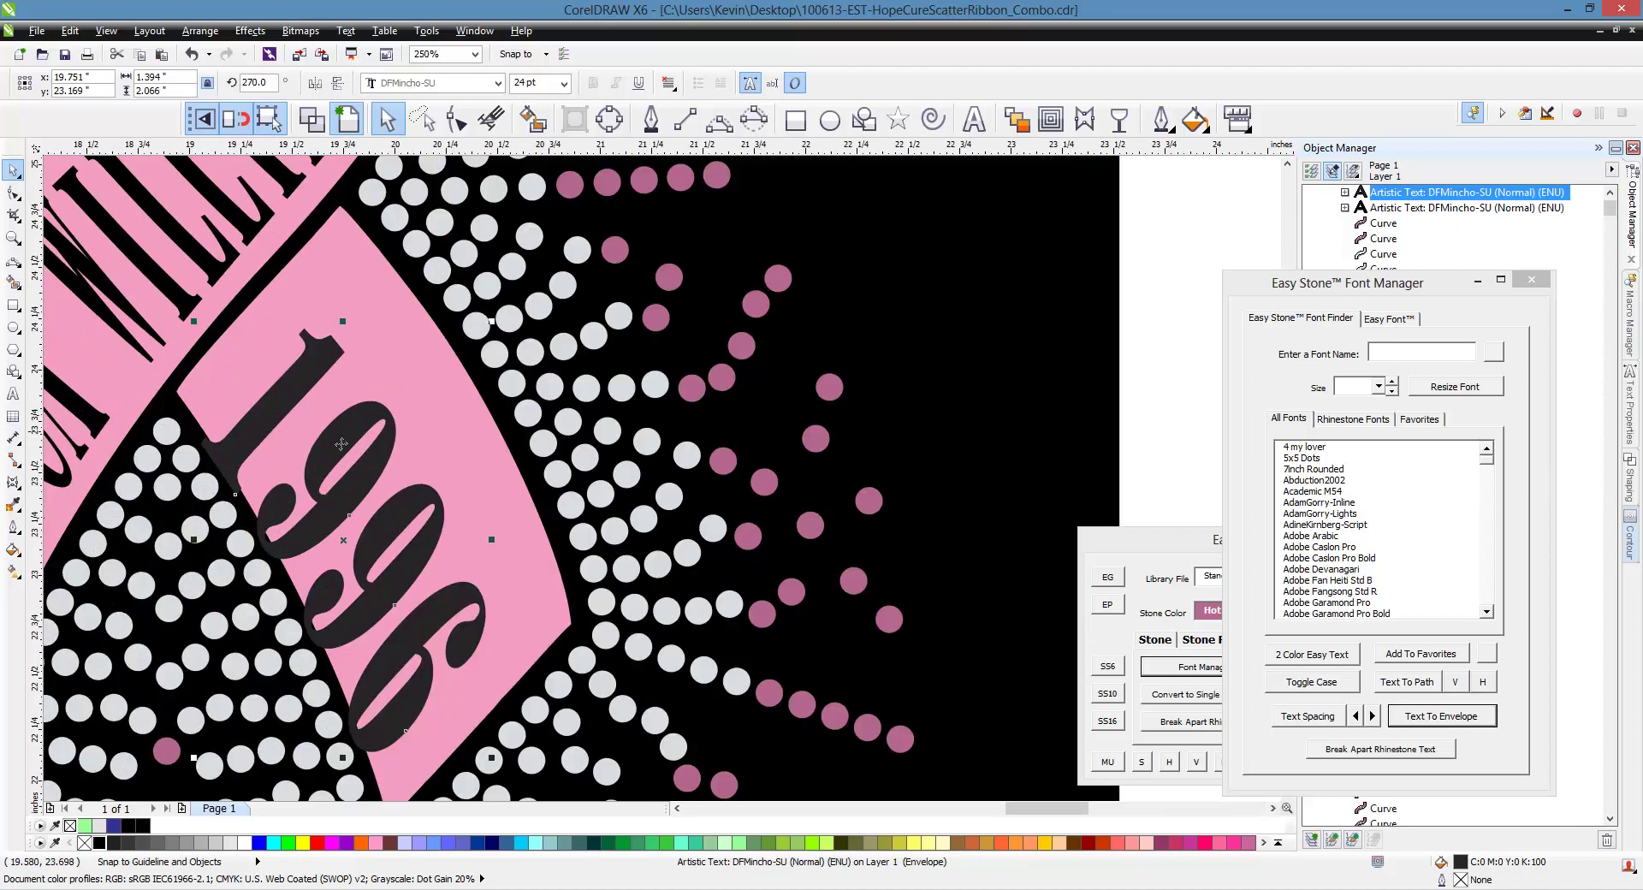
drag(347, 444, 376, 406)
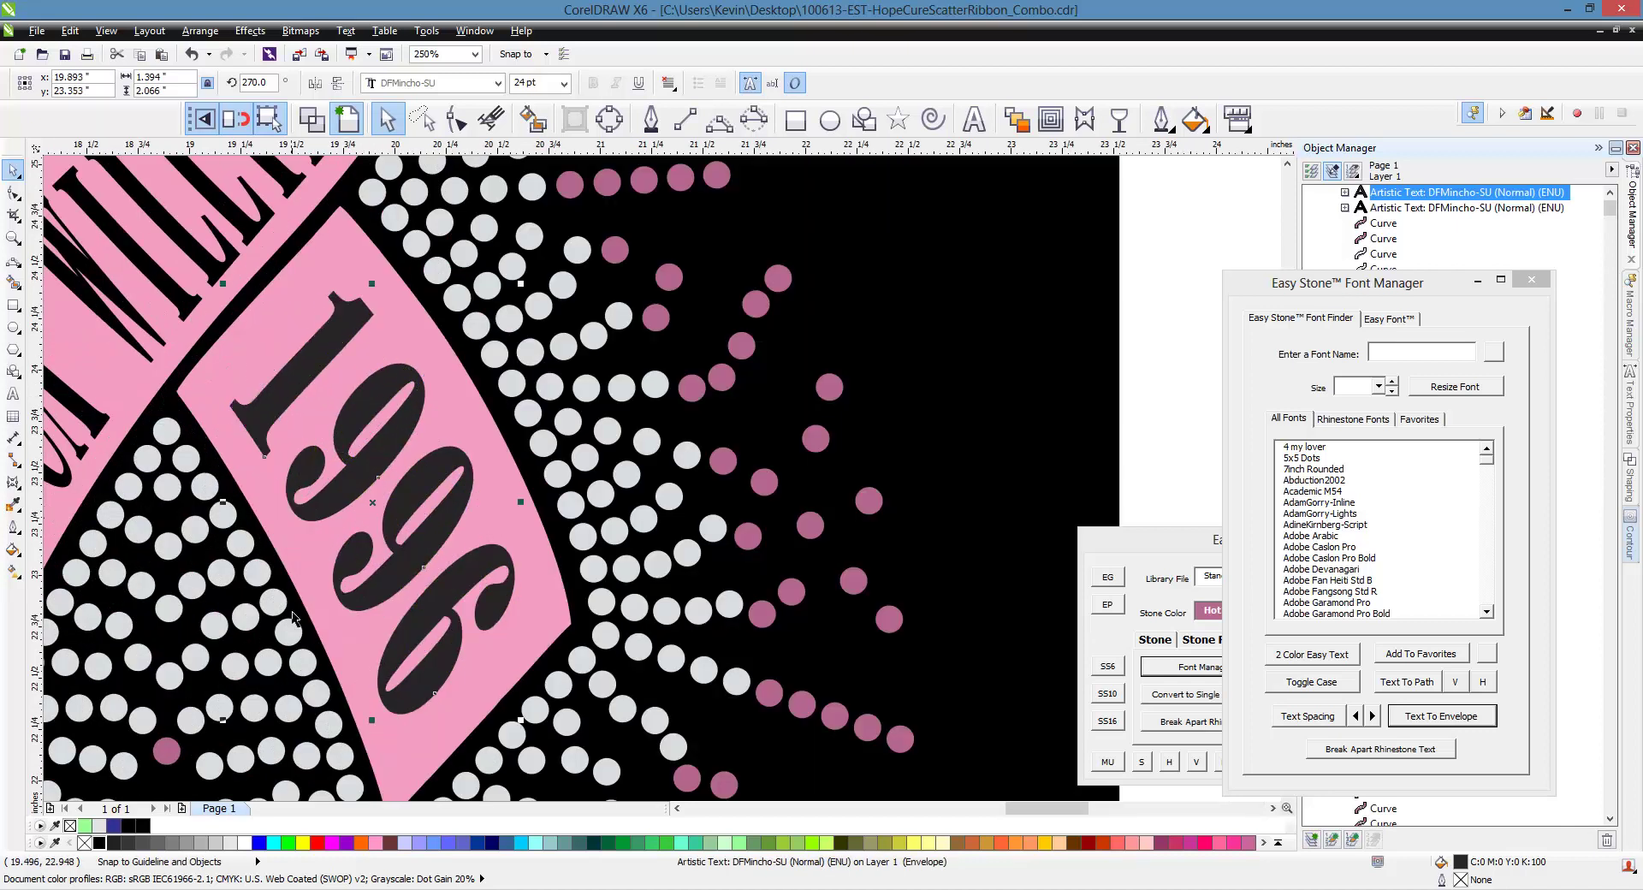
scroll(288, 525, down, 1)
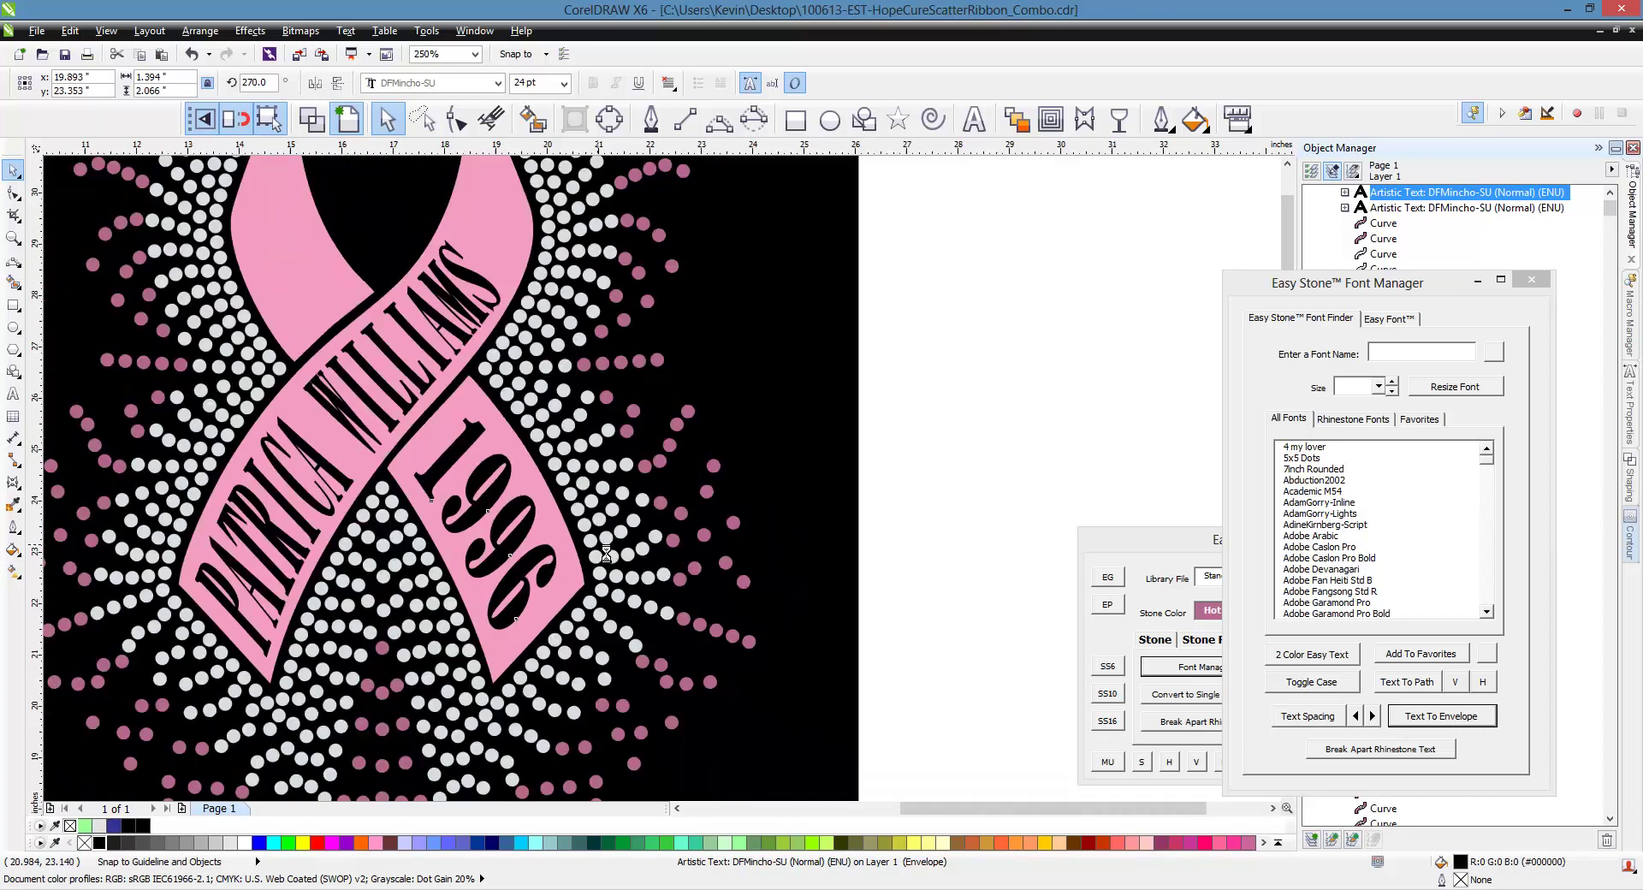
scroll(737, 564, down, 1)
click(854, 477)
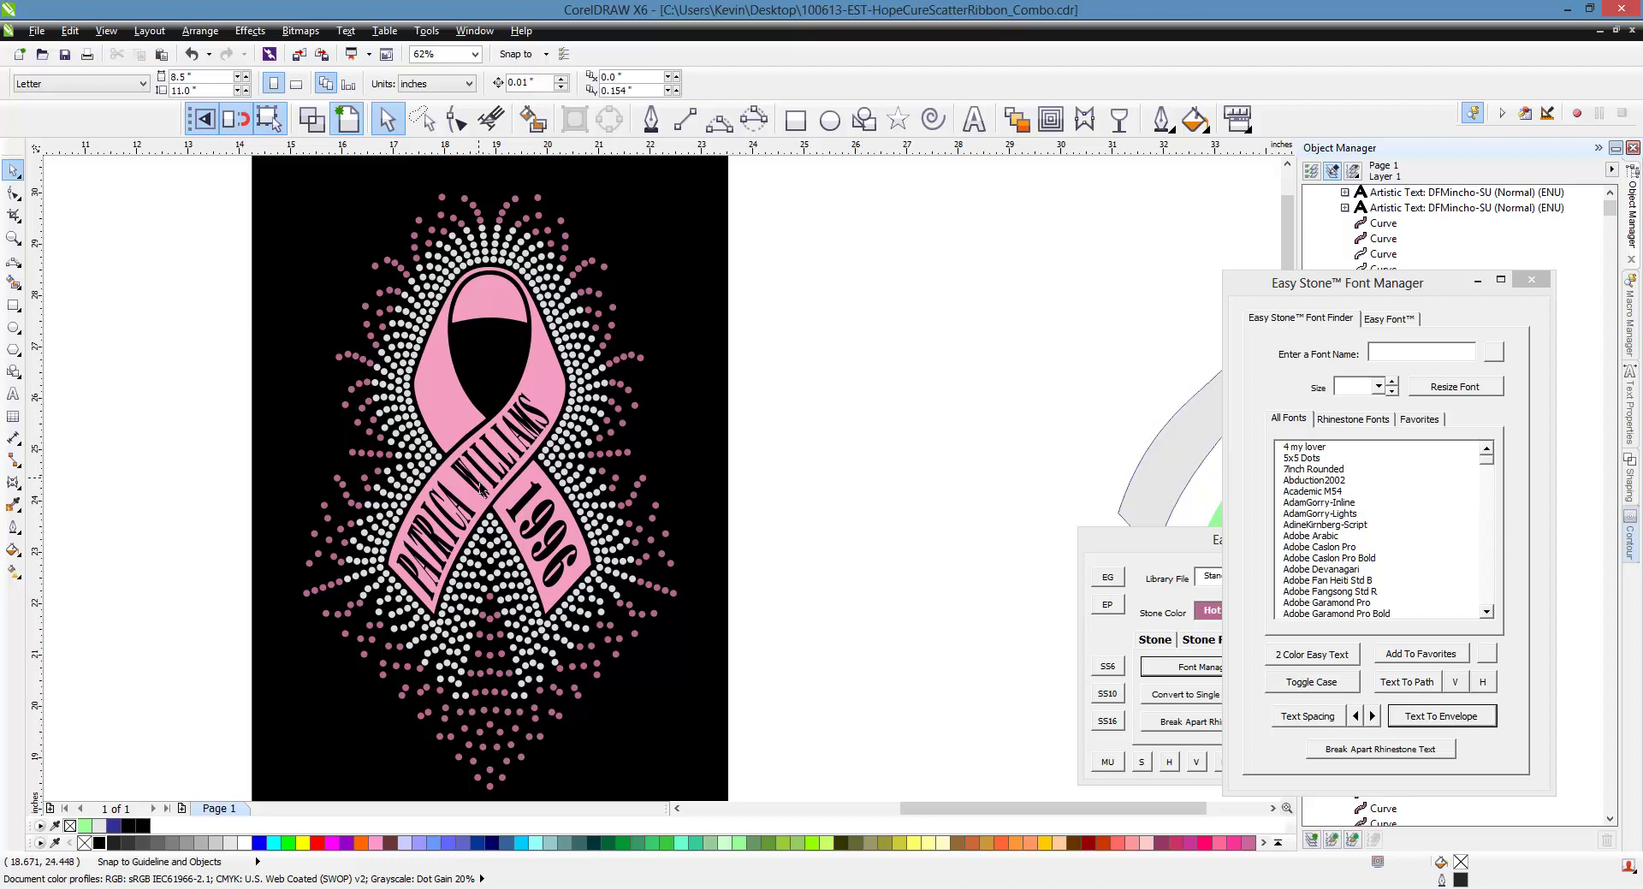
scroll(481, 489, down, 1)
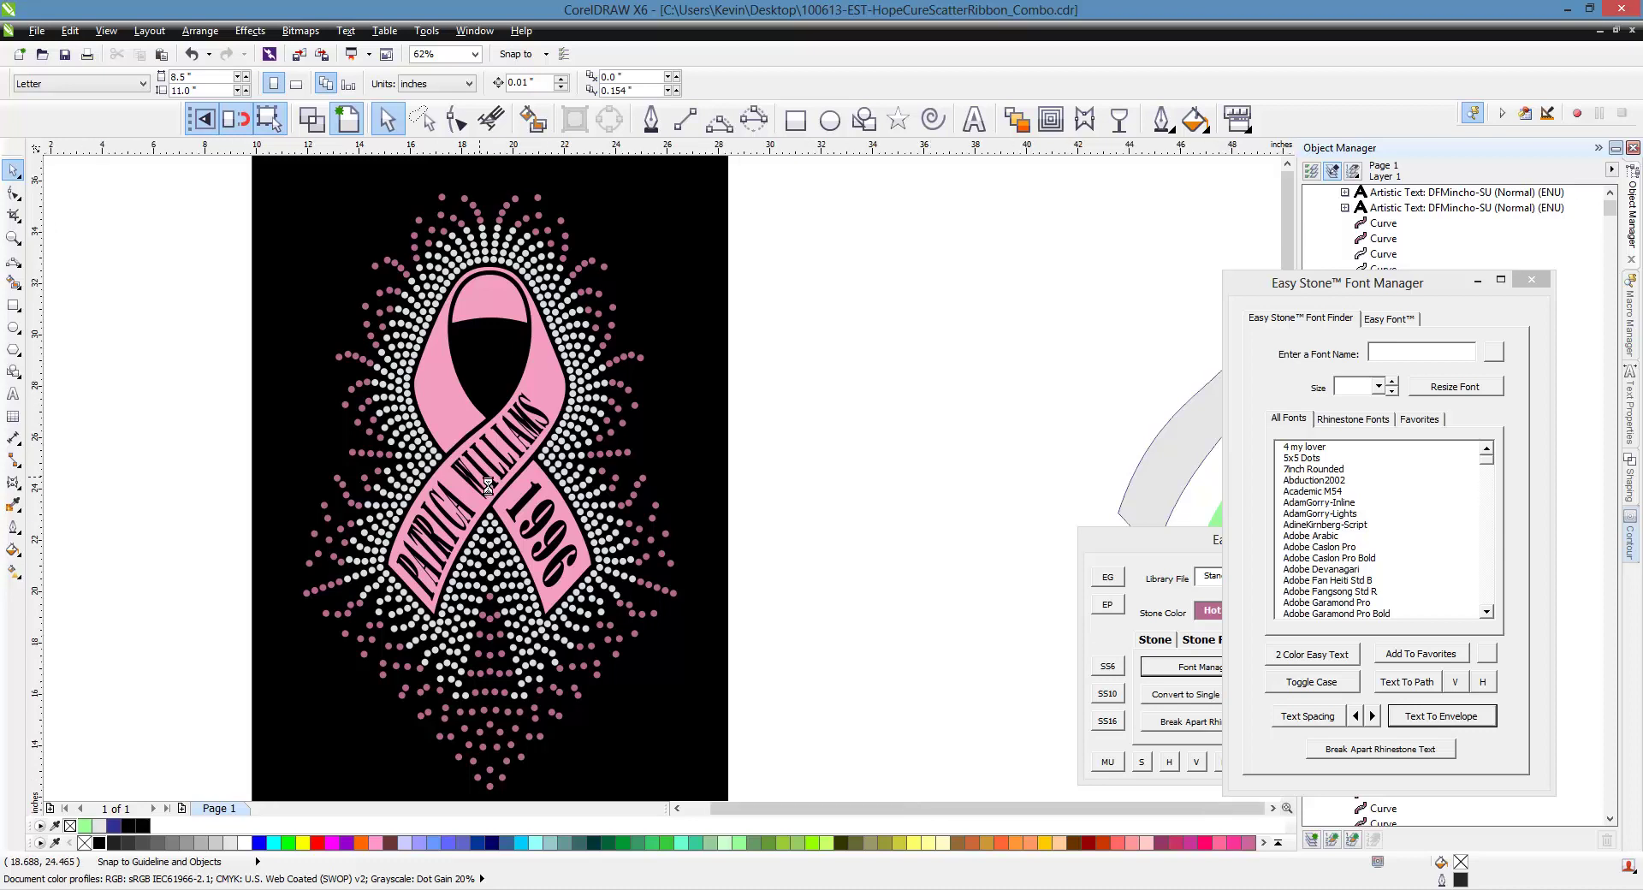
scroll(366, 525, down, 1)
scroll(248, 521, up, 1)
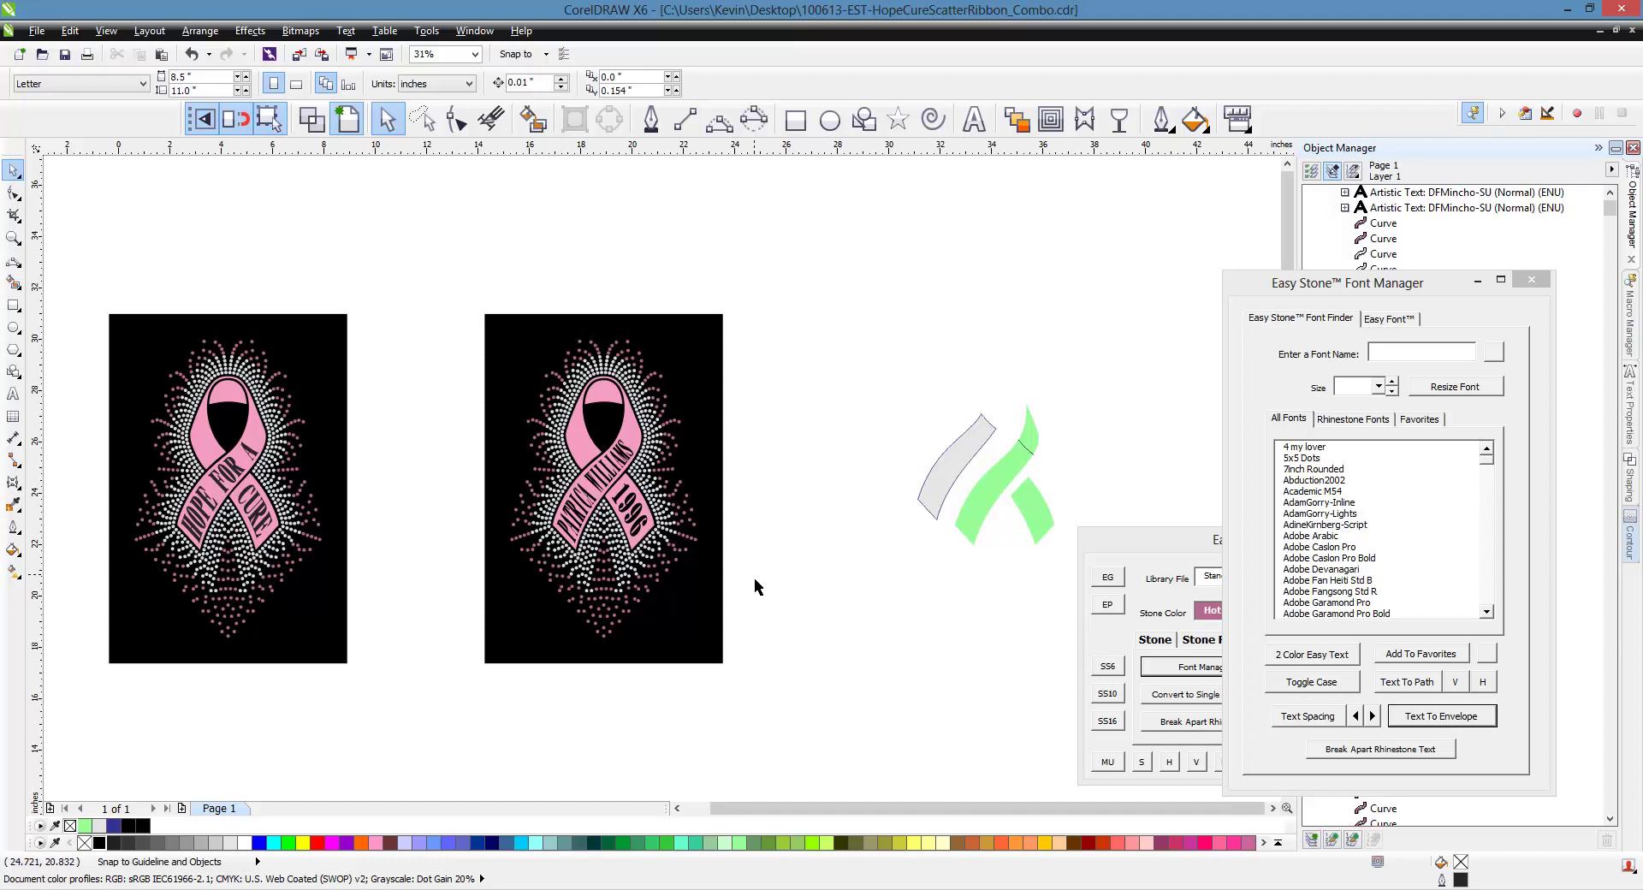
scroll(588, 462, up, 2)
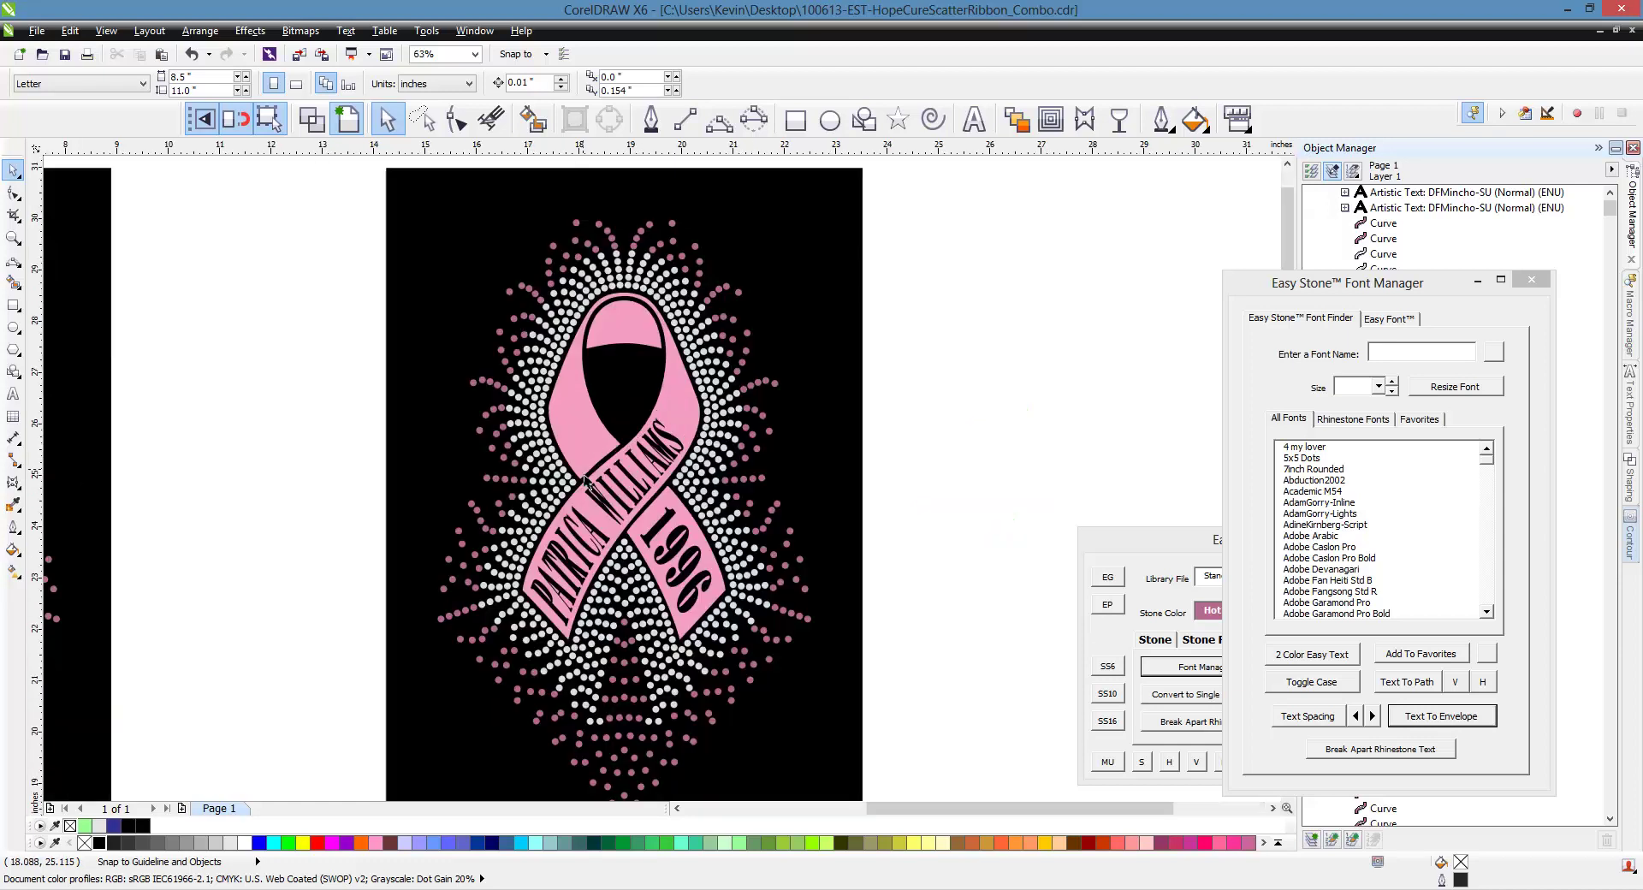
scroll(585, 482, down, 2)
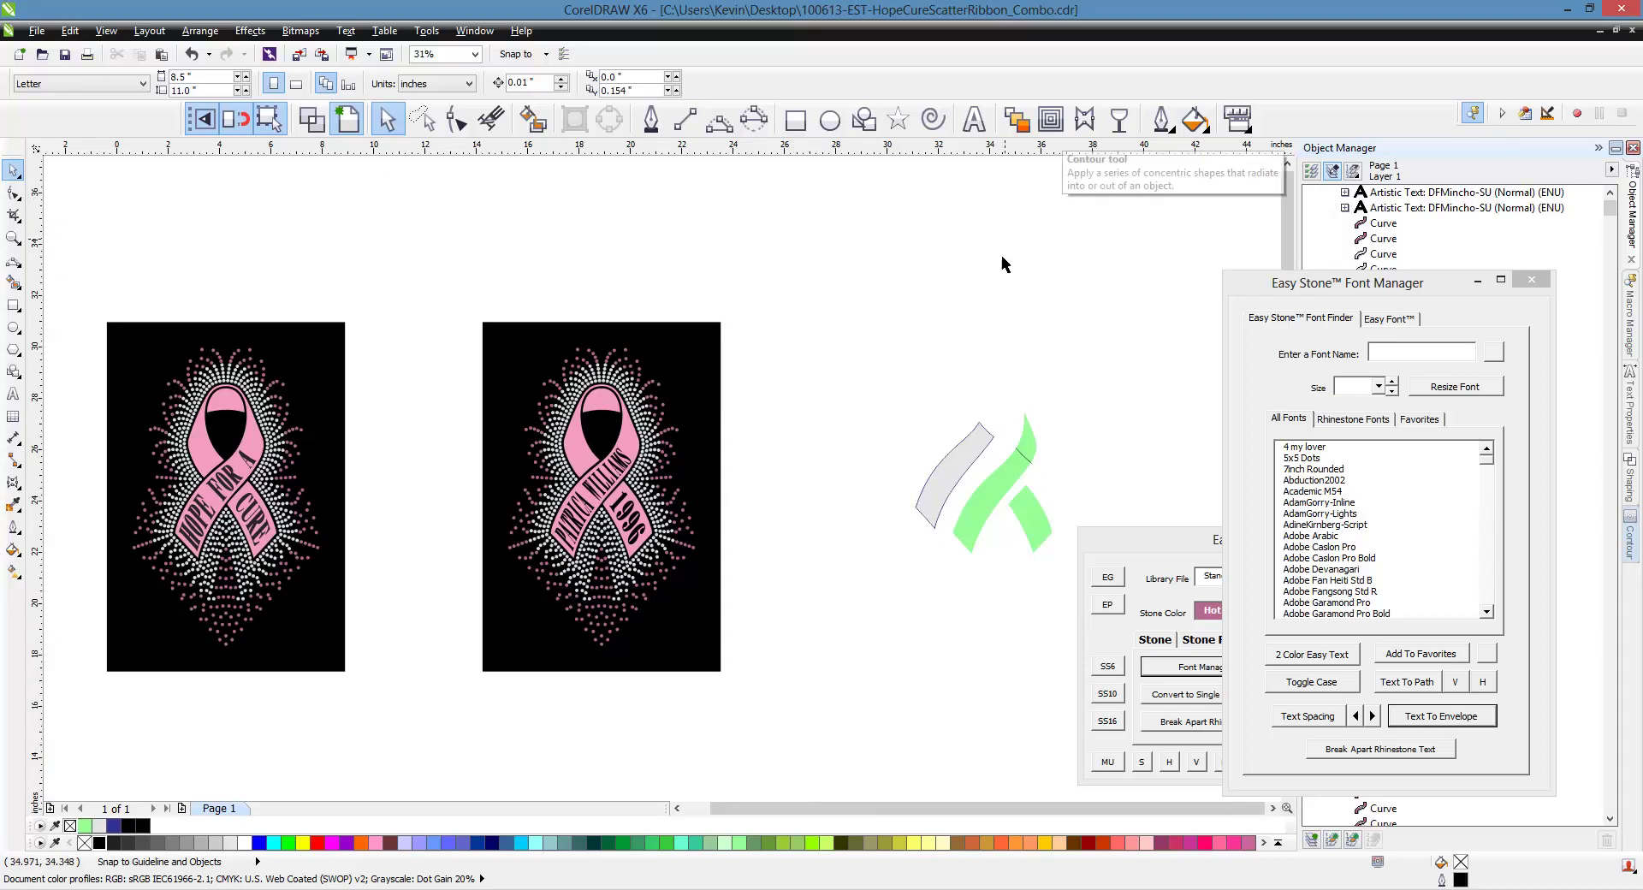
Add a new text object in the AA - Athletic Tails font and enlarge it greatly
click(974, 119)
click(928, 284)
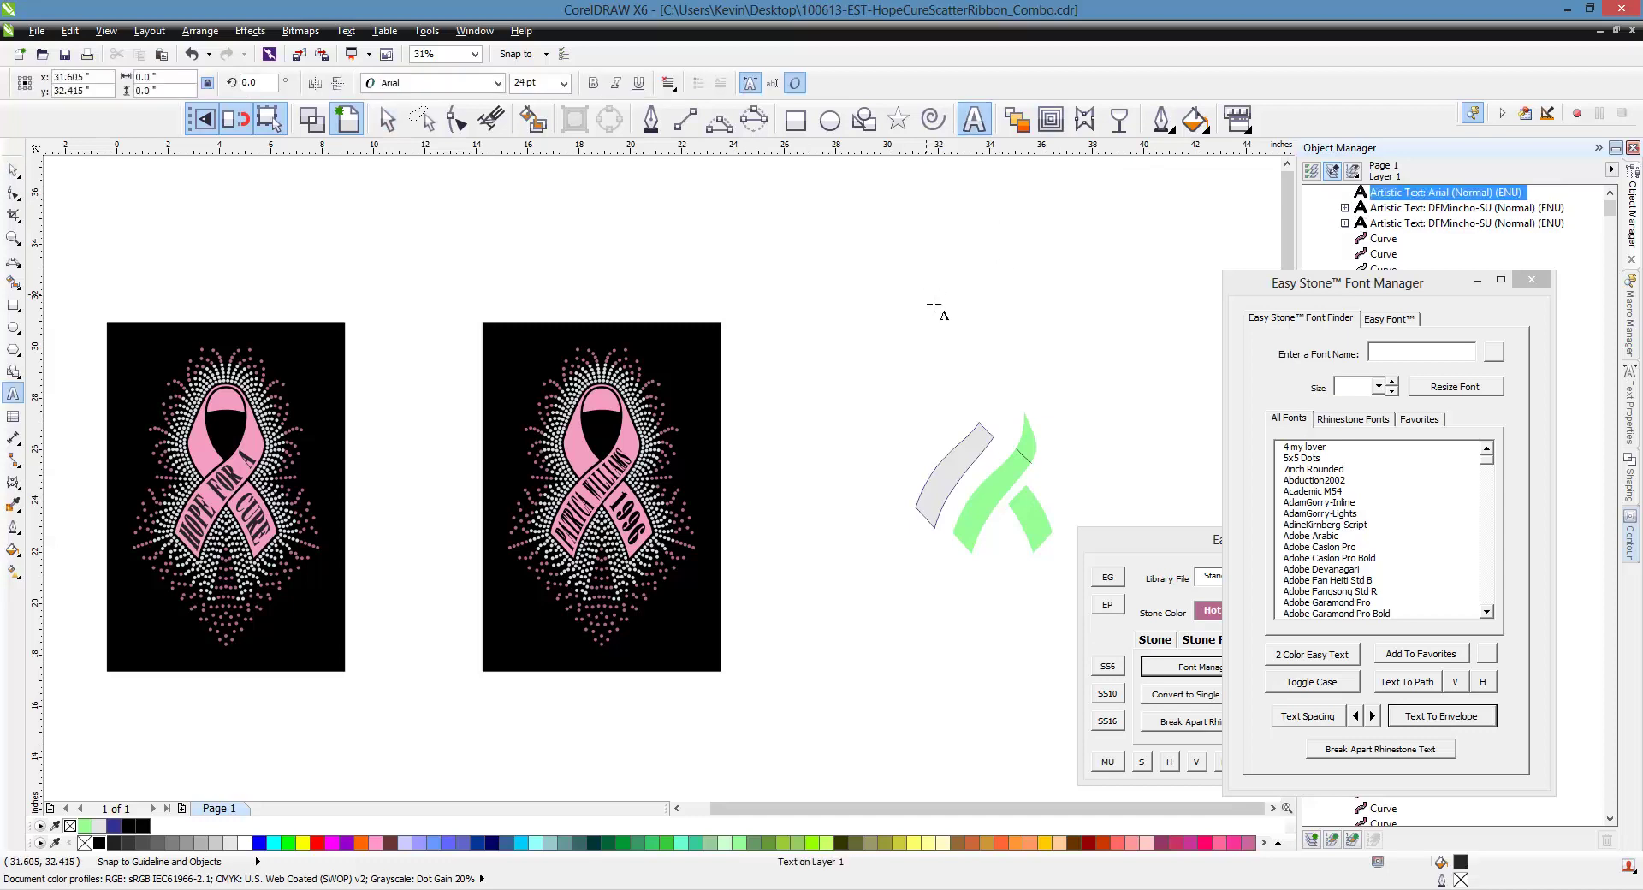
key(ctrl+space)
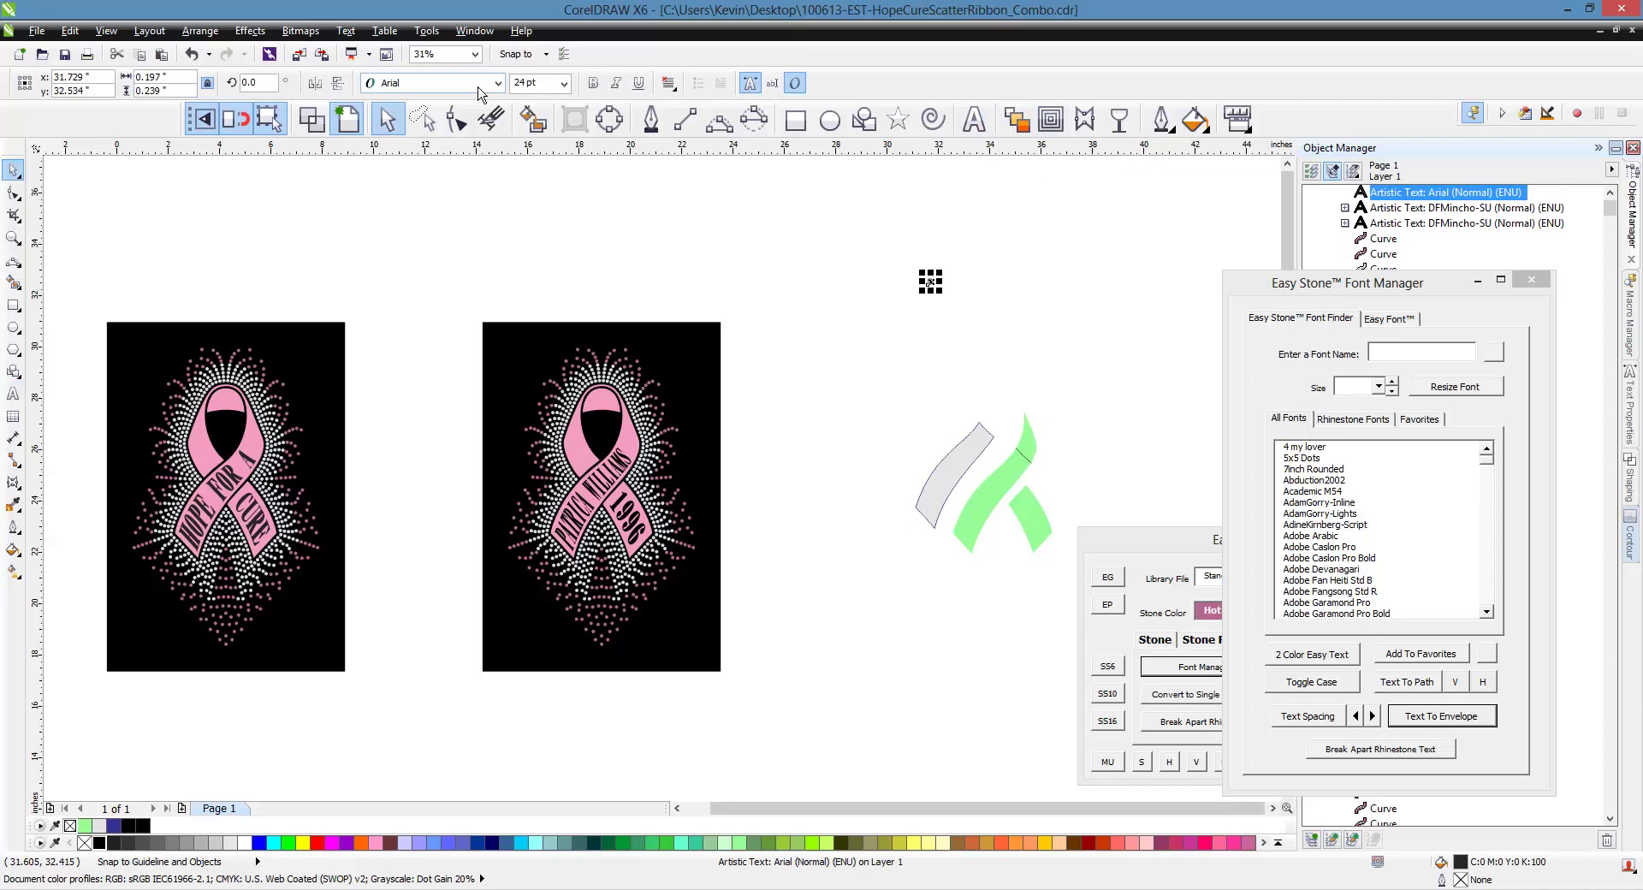
click(497, 83)
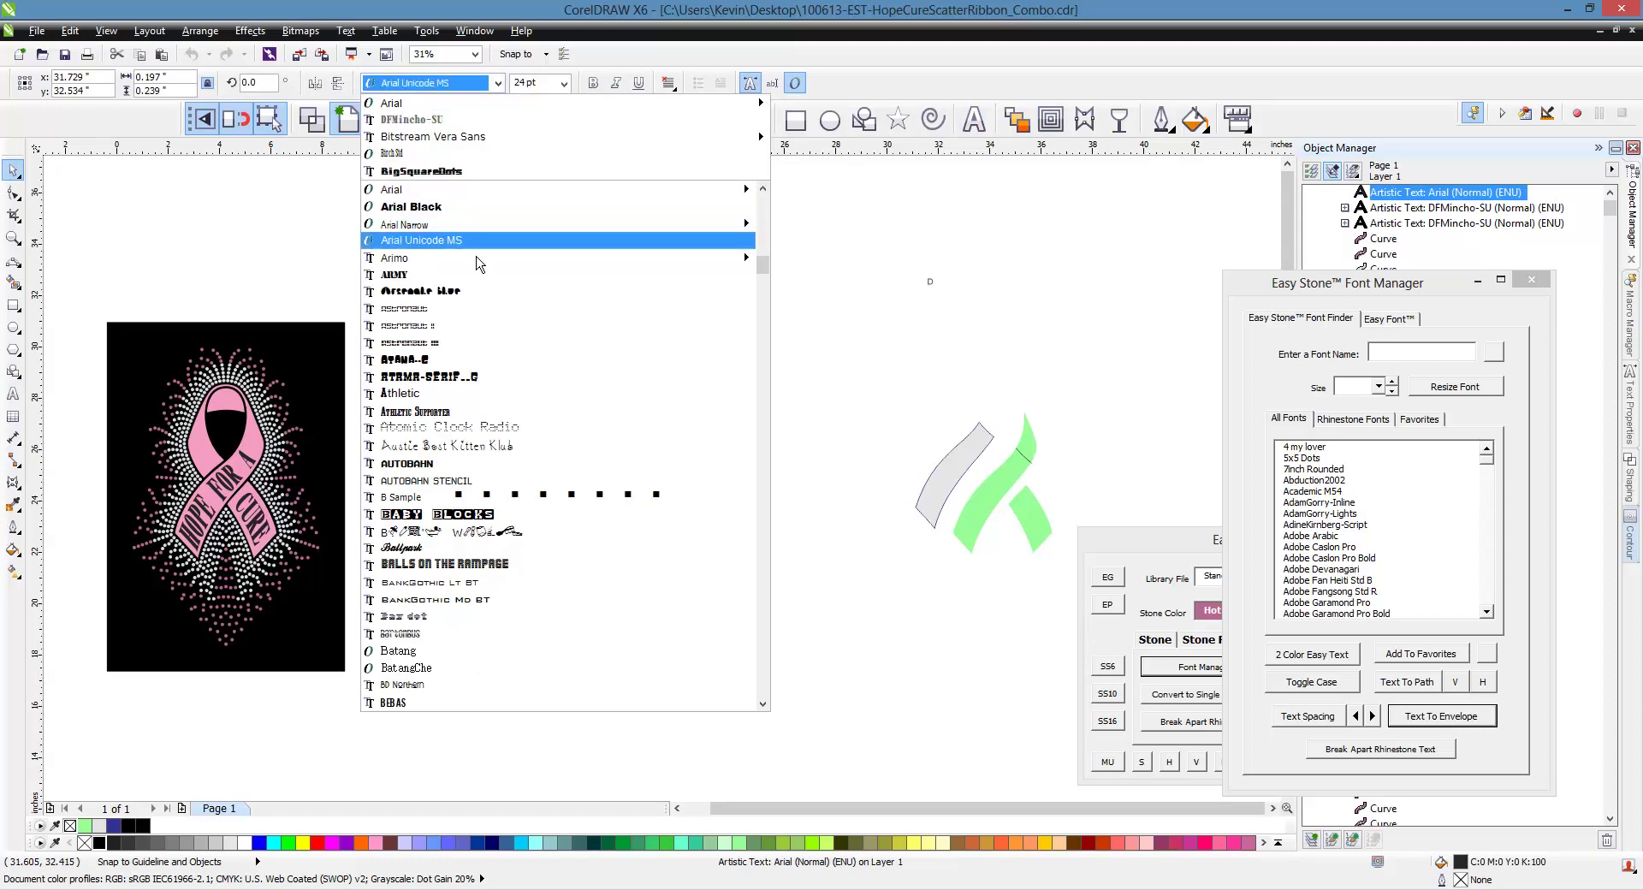
scroll(479, 268, up, 3)
scroll(478, 268, up, 10)
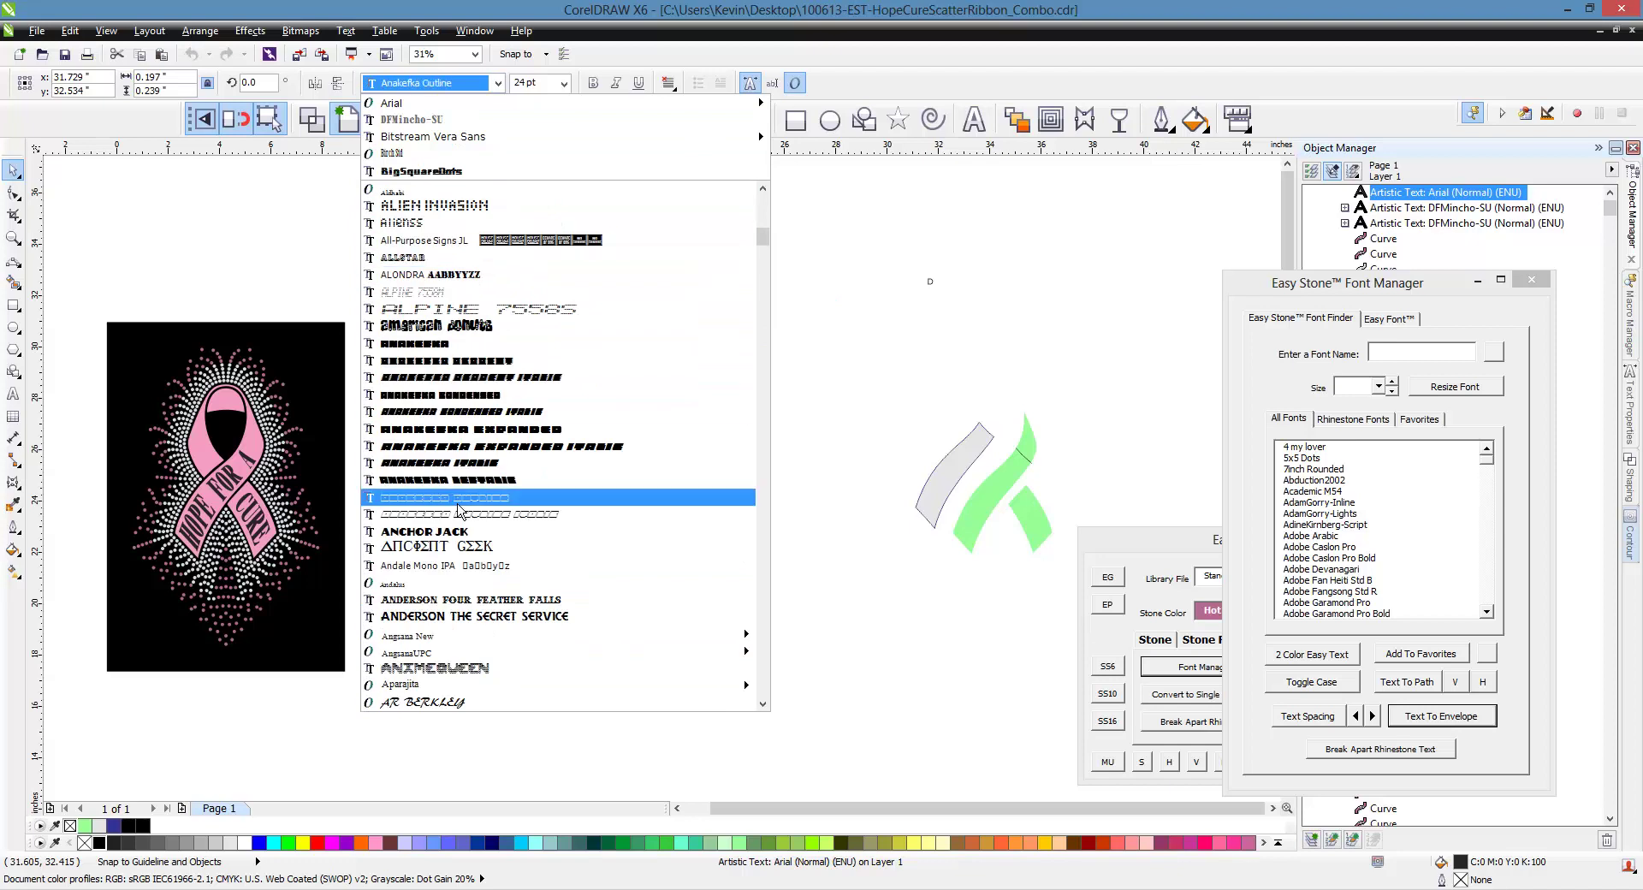
scroll(460, 511, up, 9)
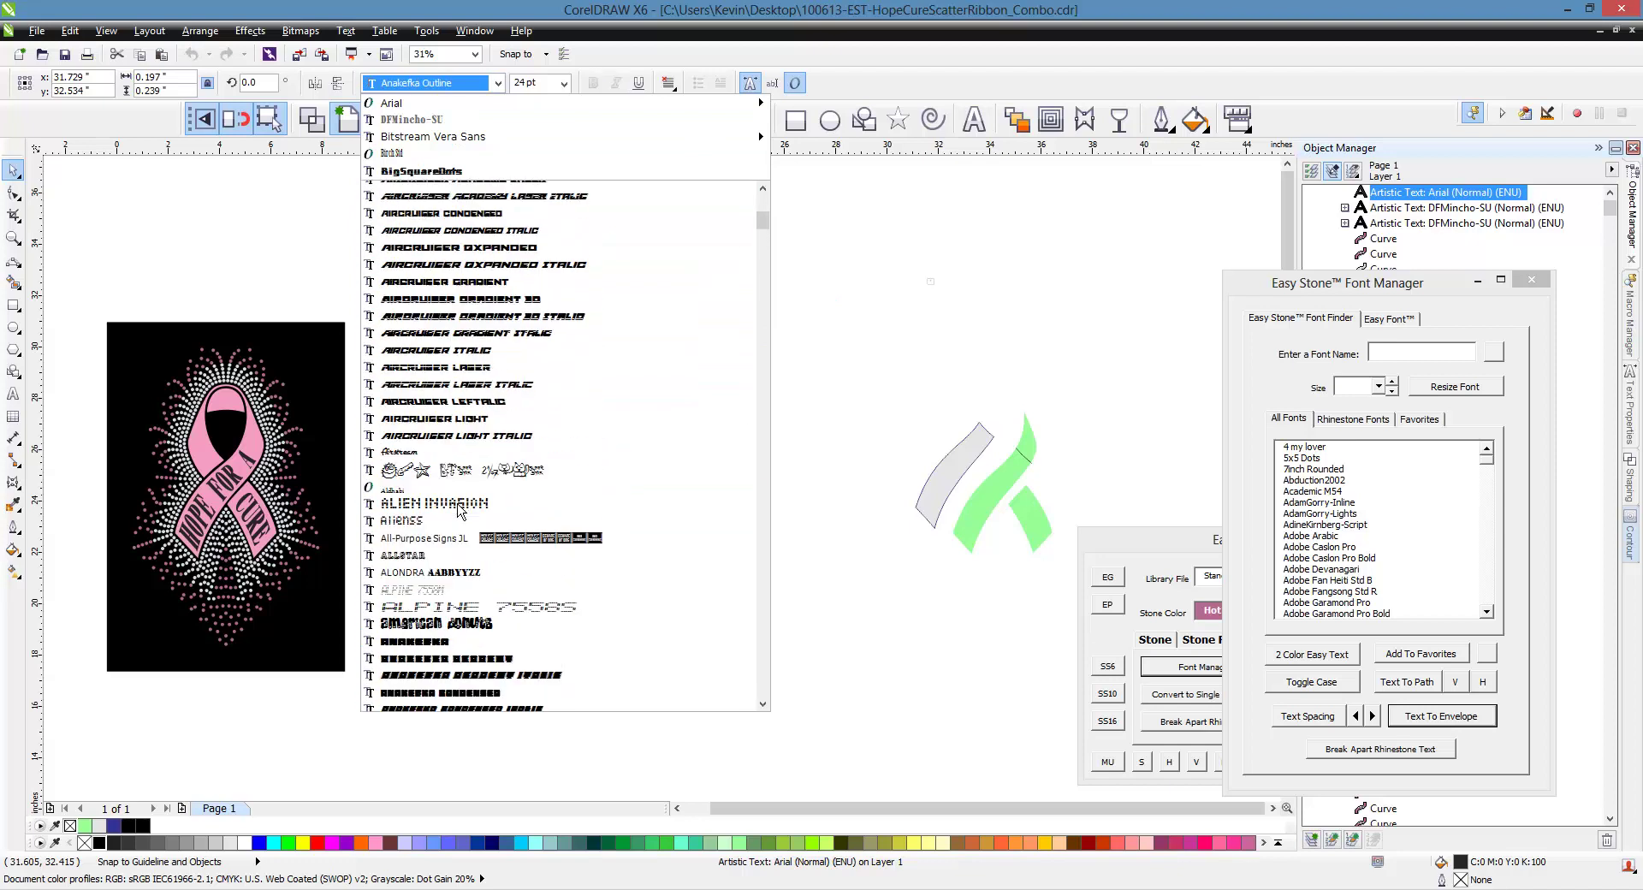
scroll(460, 511, up, 5)
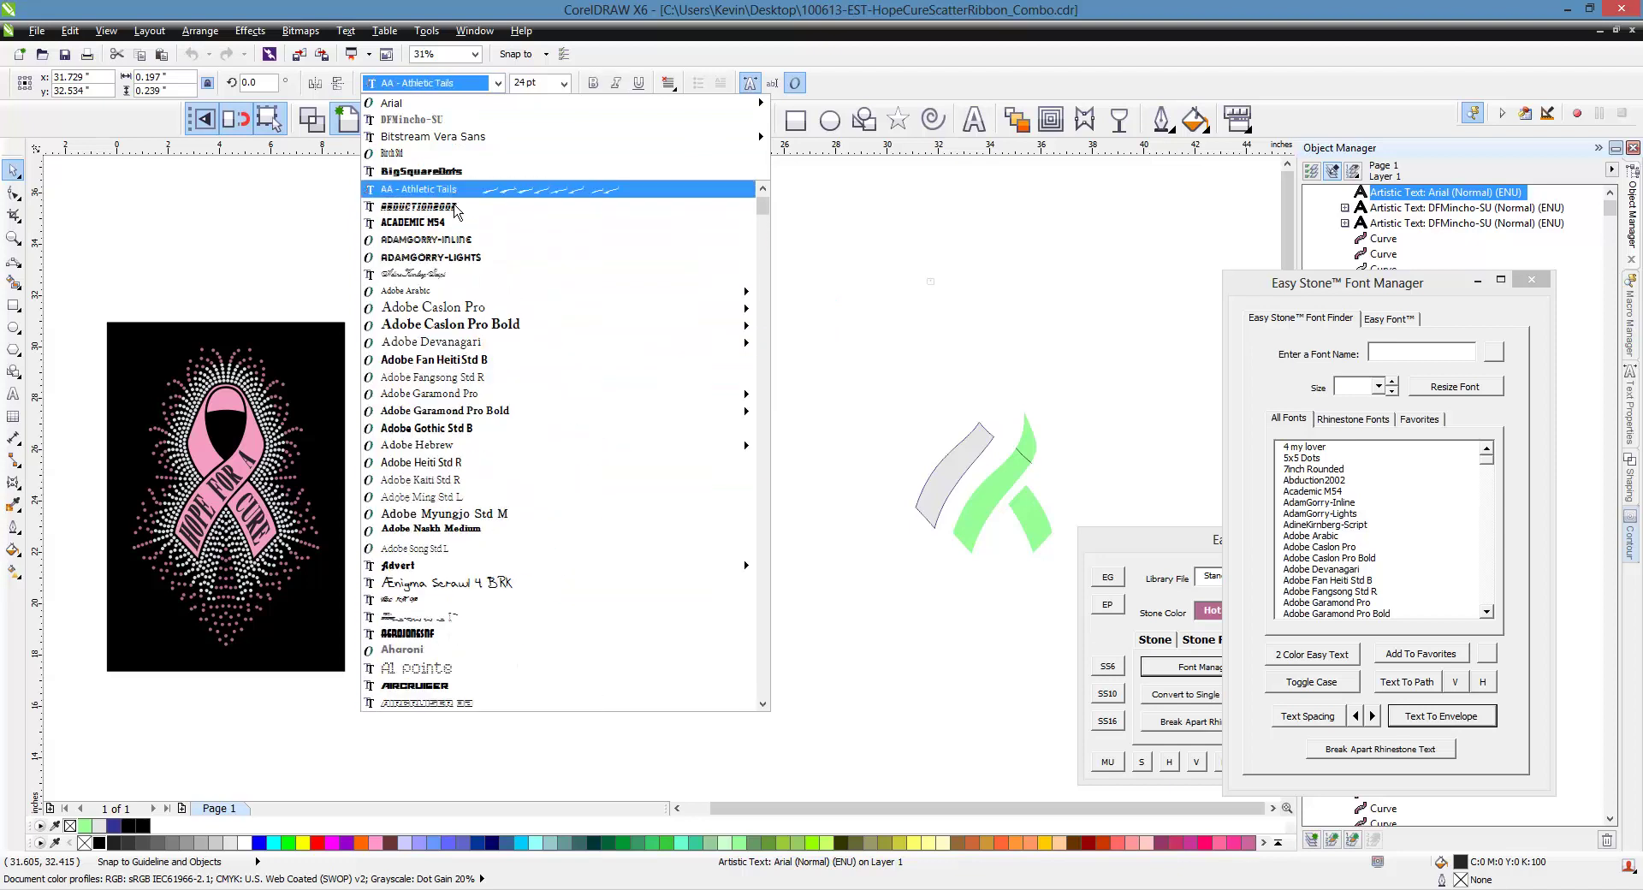
click(454, 190)
scroll(931, 301, up, 2)
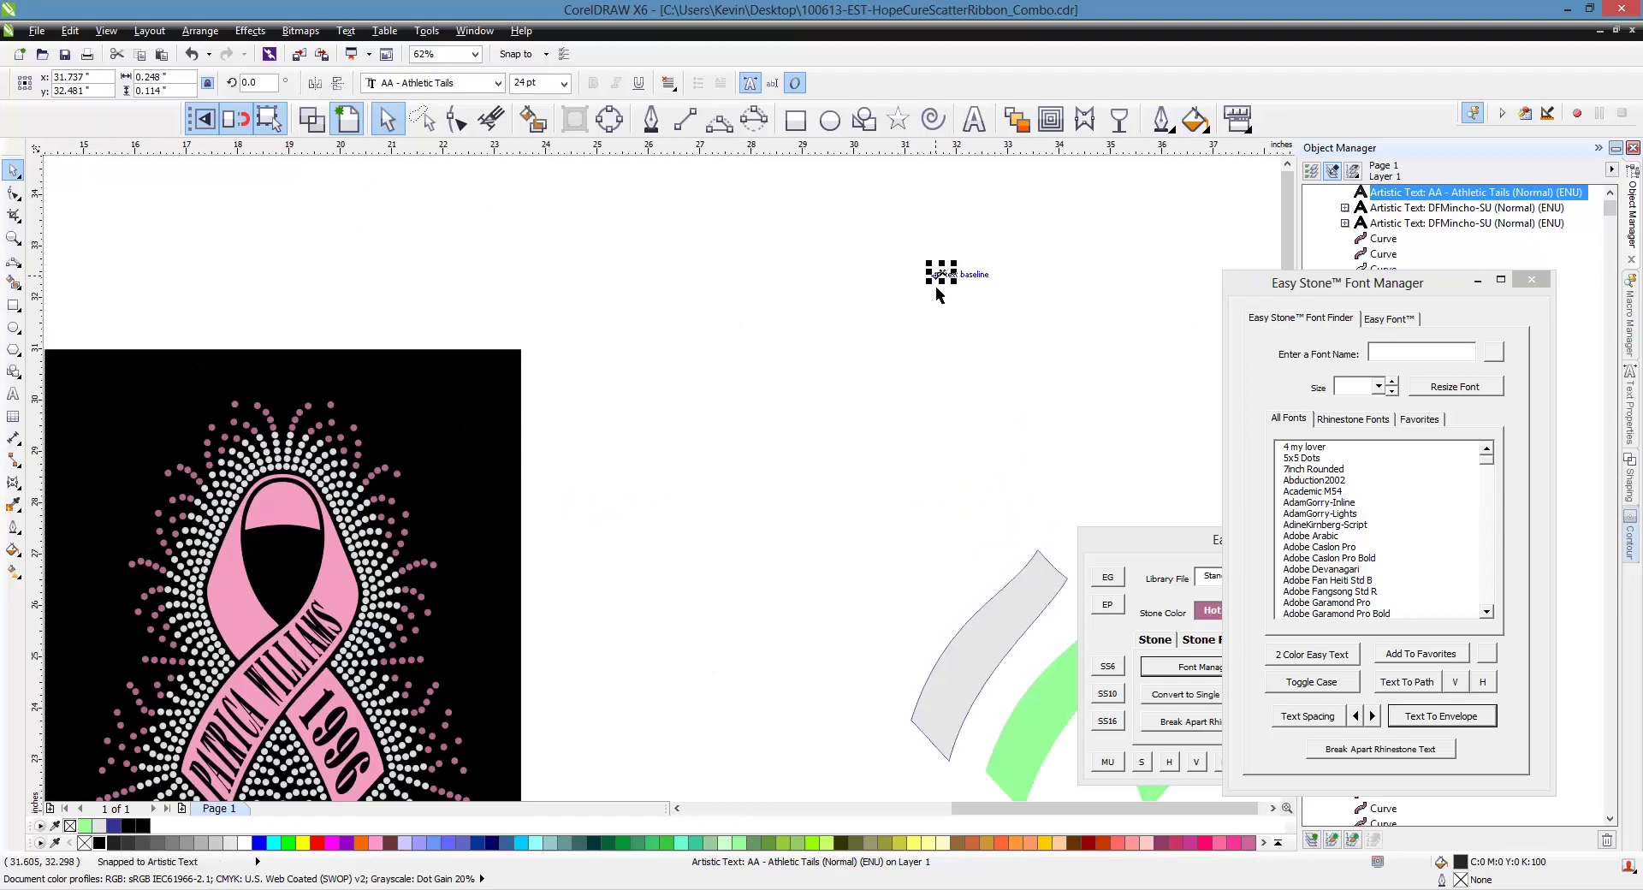
drag(928, 282, 602, 460)
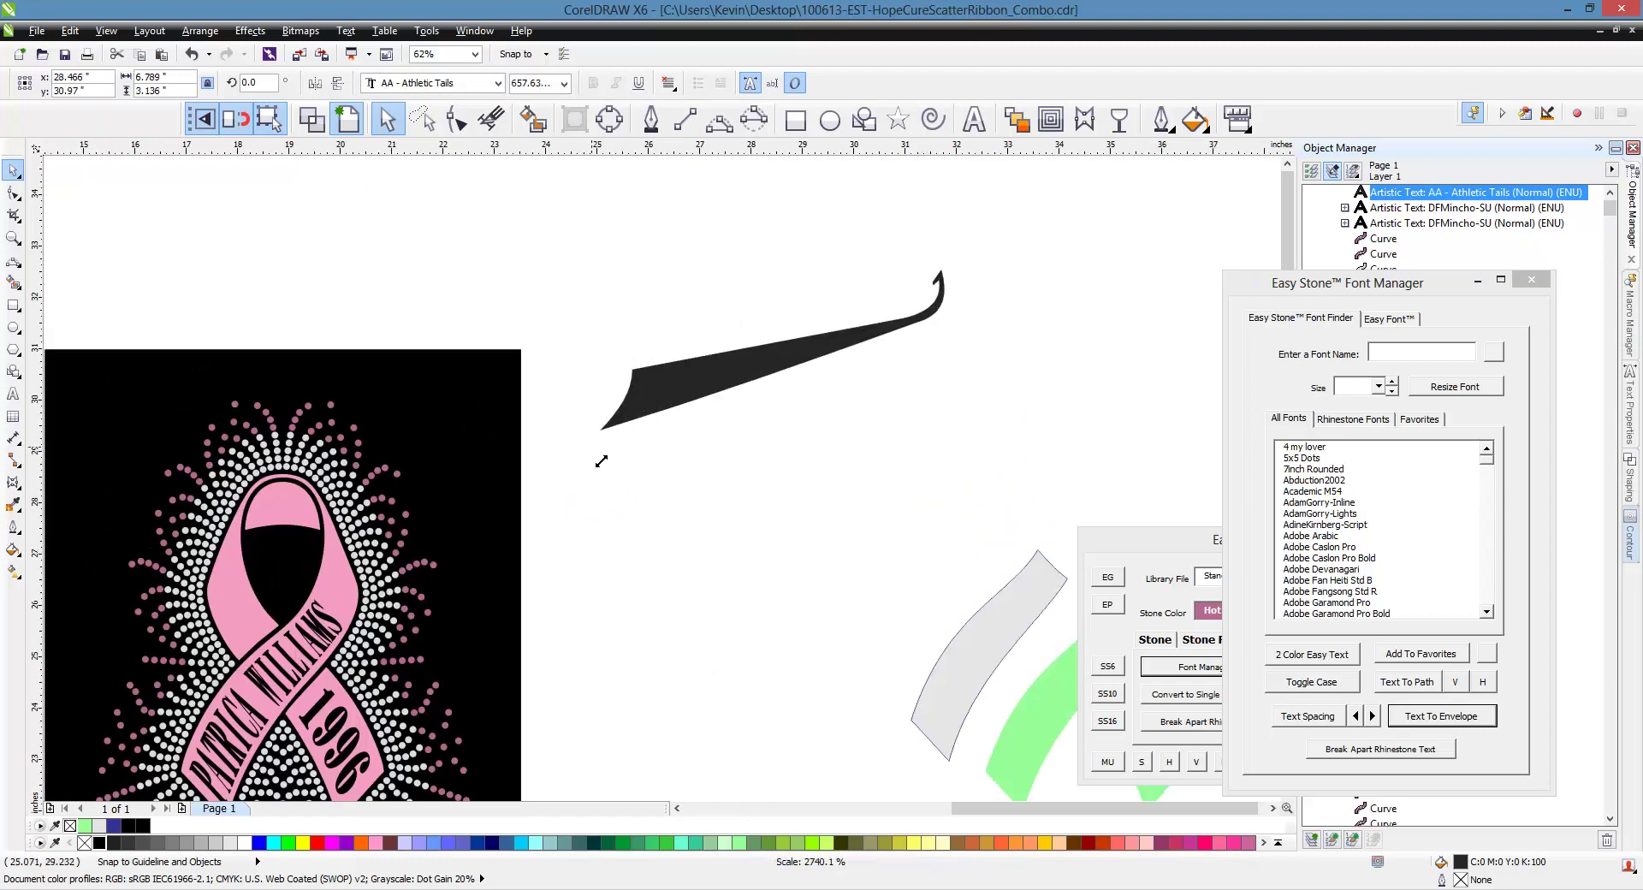
Replace its character with A in AA - Athletic Tails, producing the large black swoosh
double_click(708, 385)
key(ctrl+a)
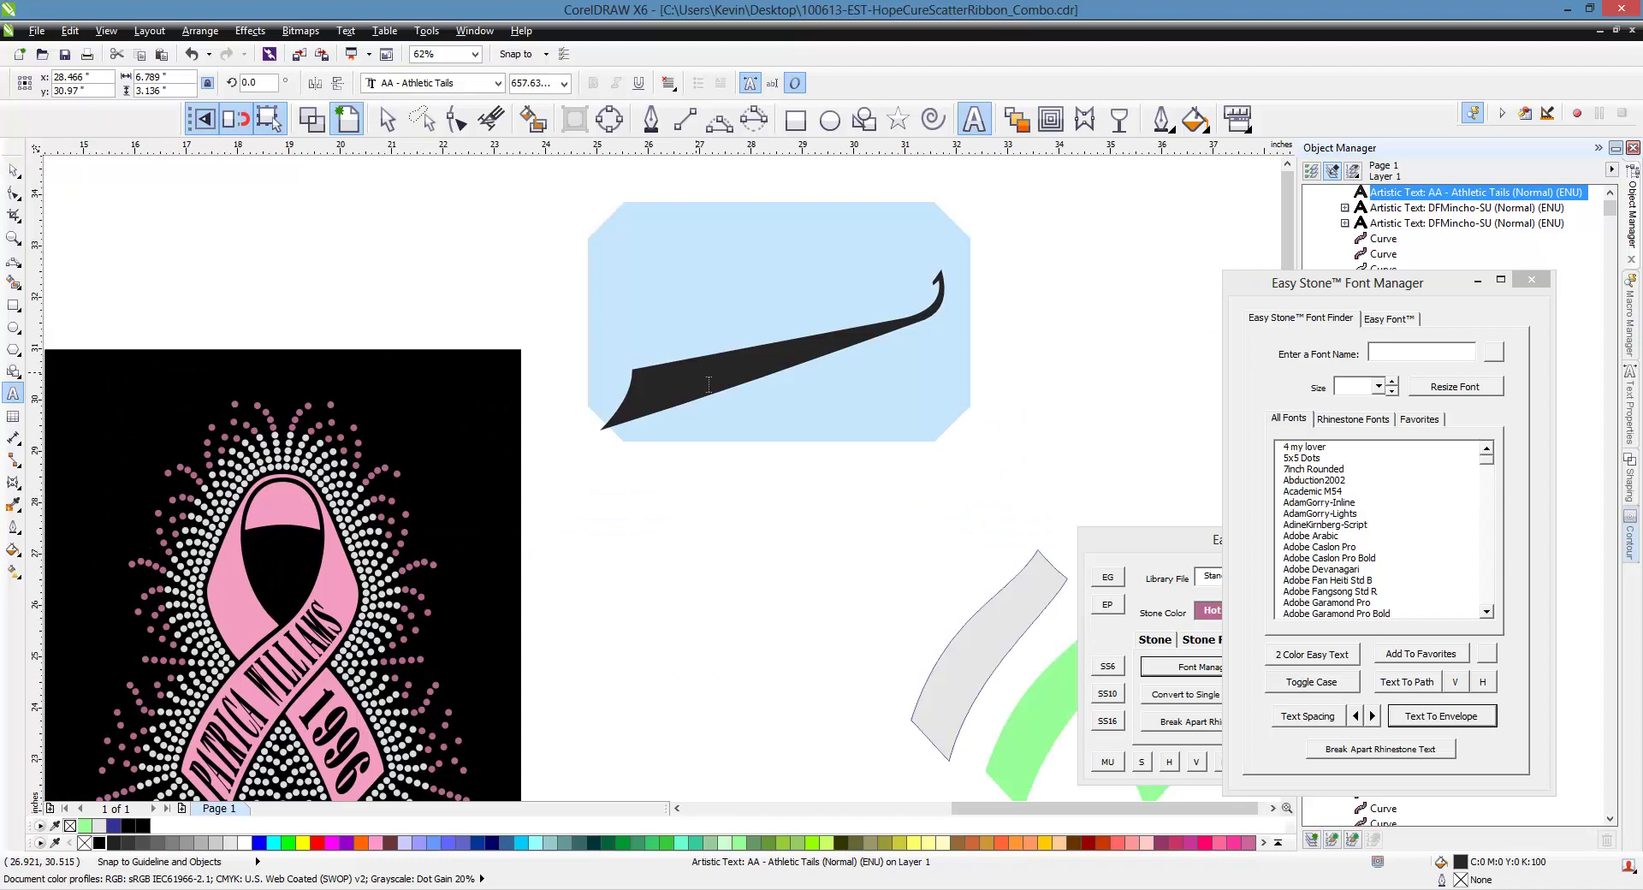
key(End)
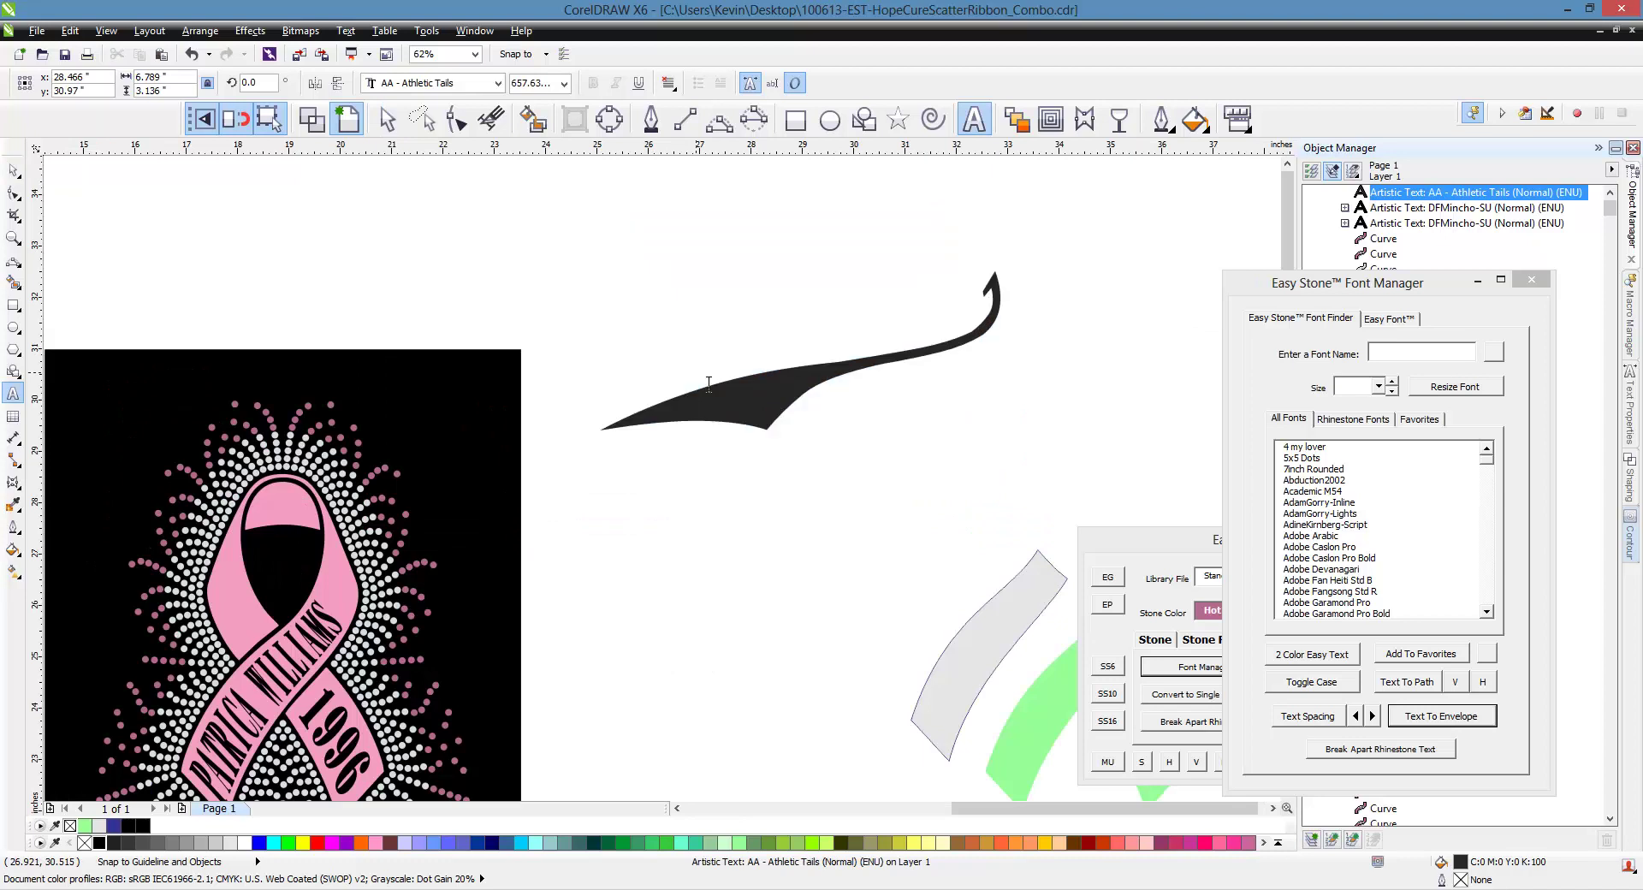
key(BackSpace)
text(A)
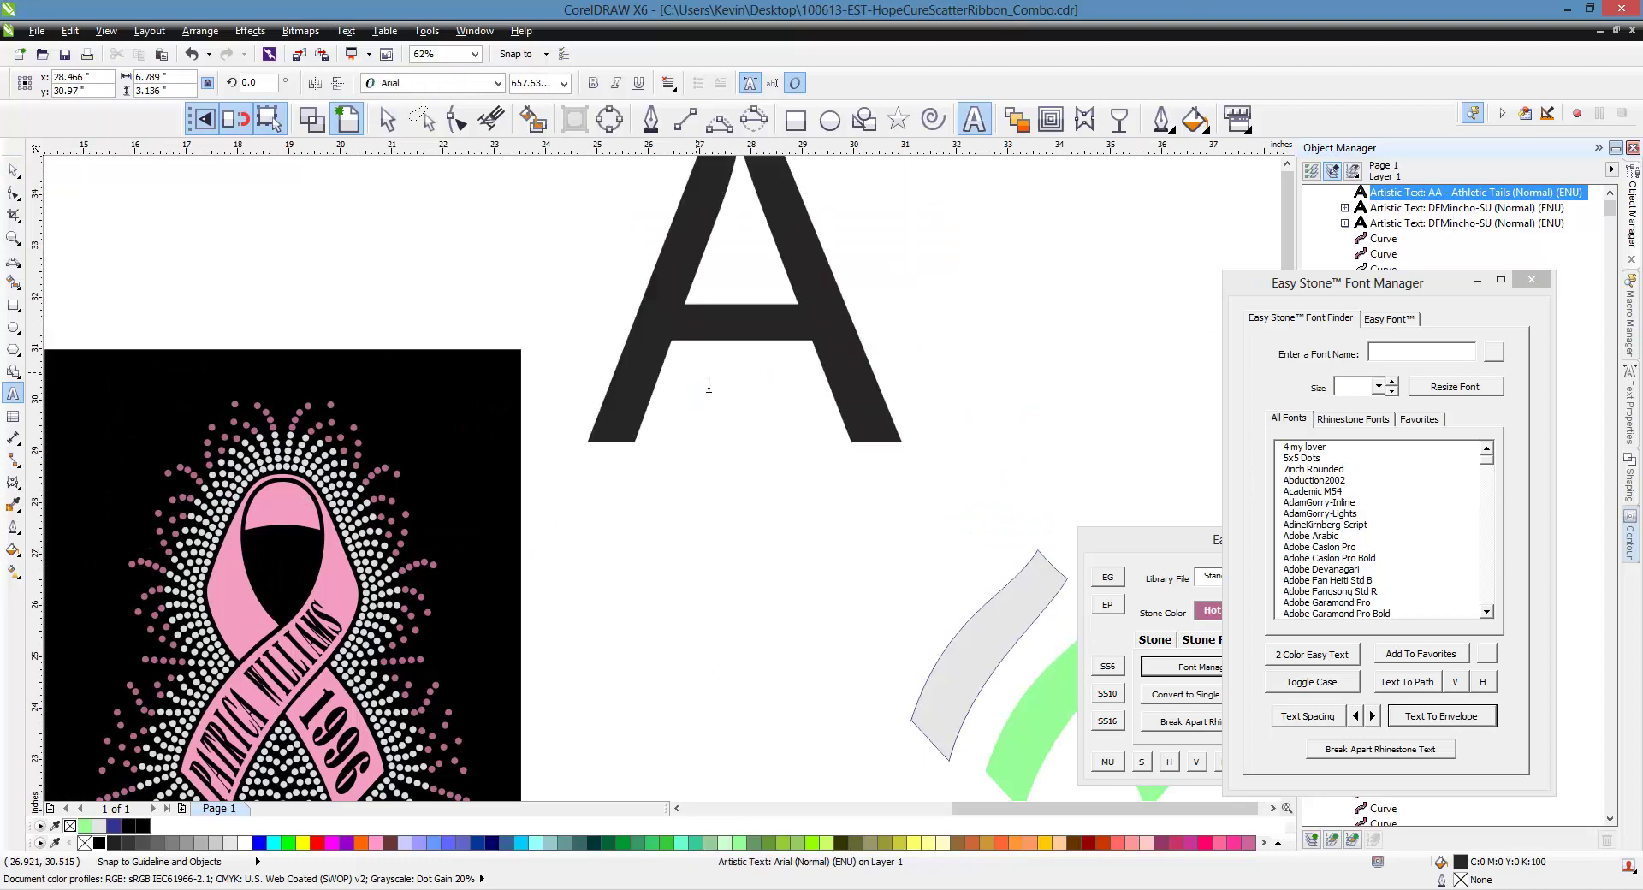
key(BackSpace)
text(A)
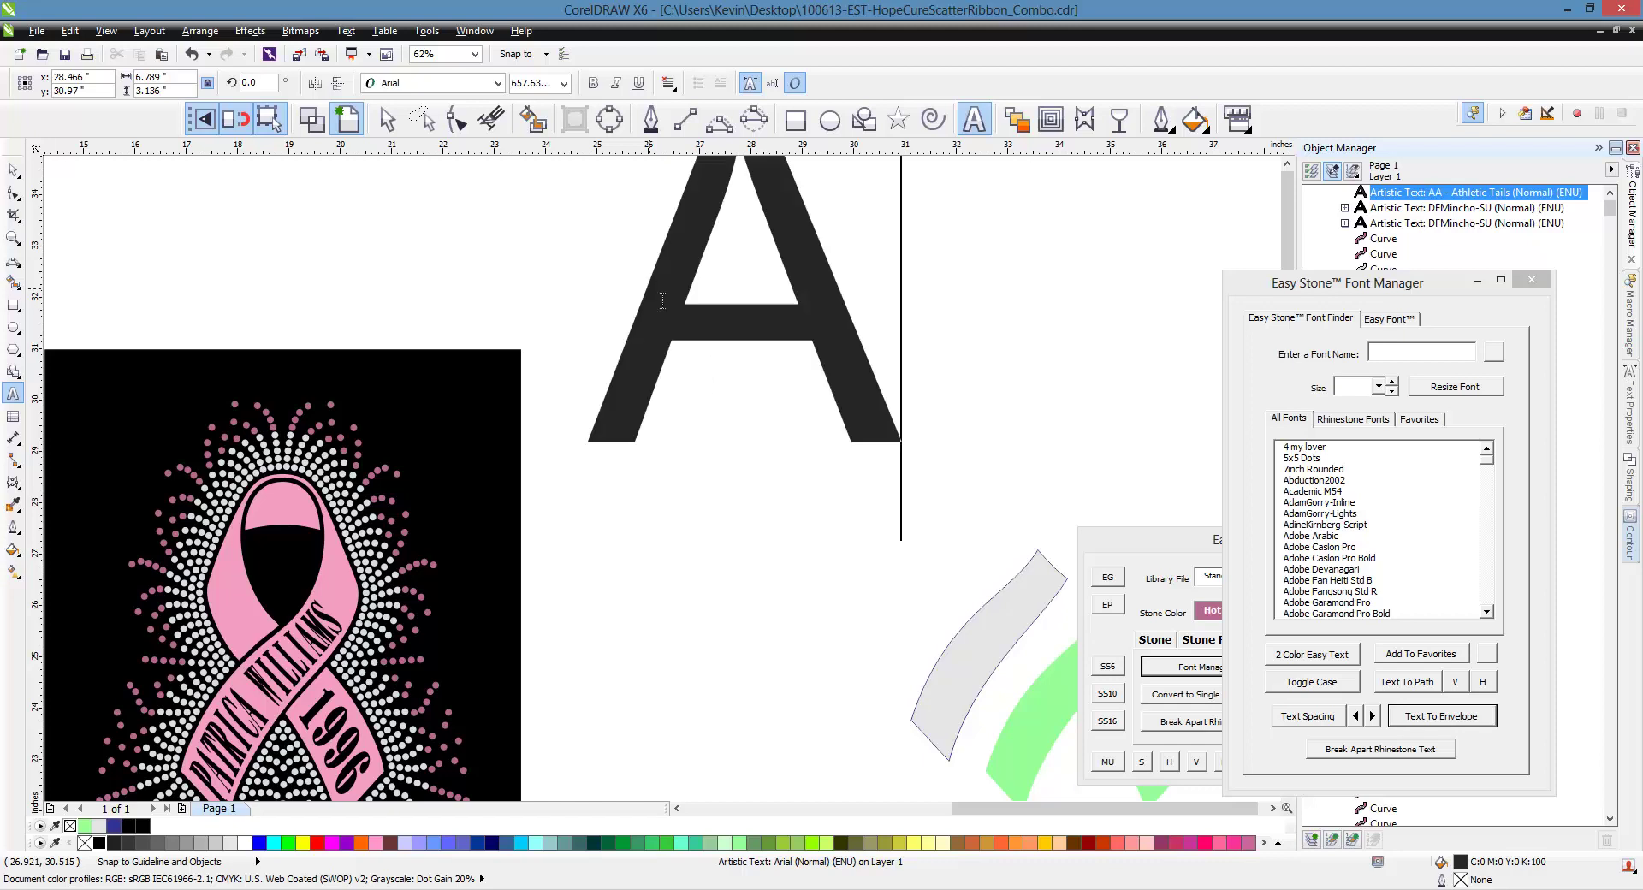
click(476, 83)
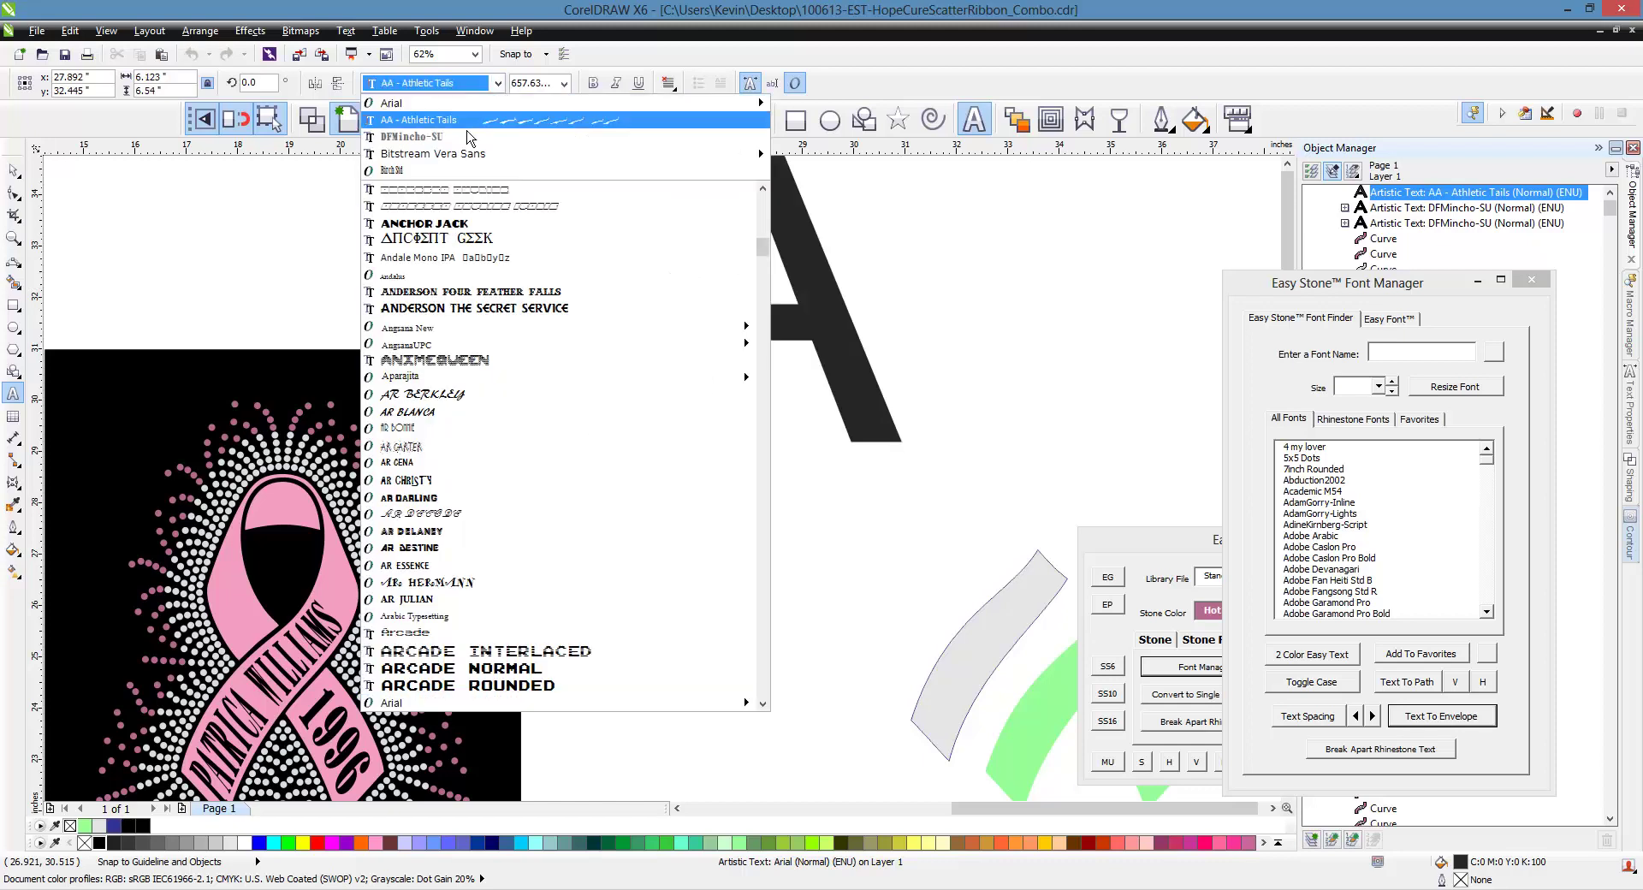
click(471, 121)
click(12, 169)
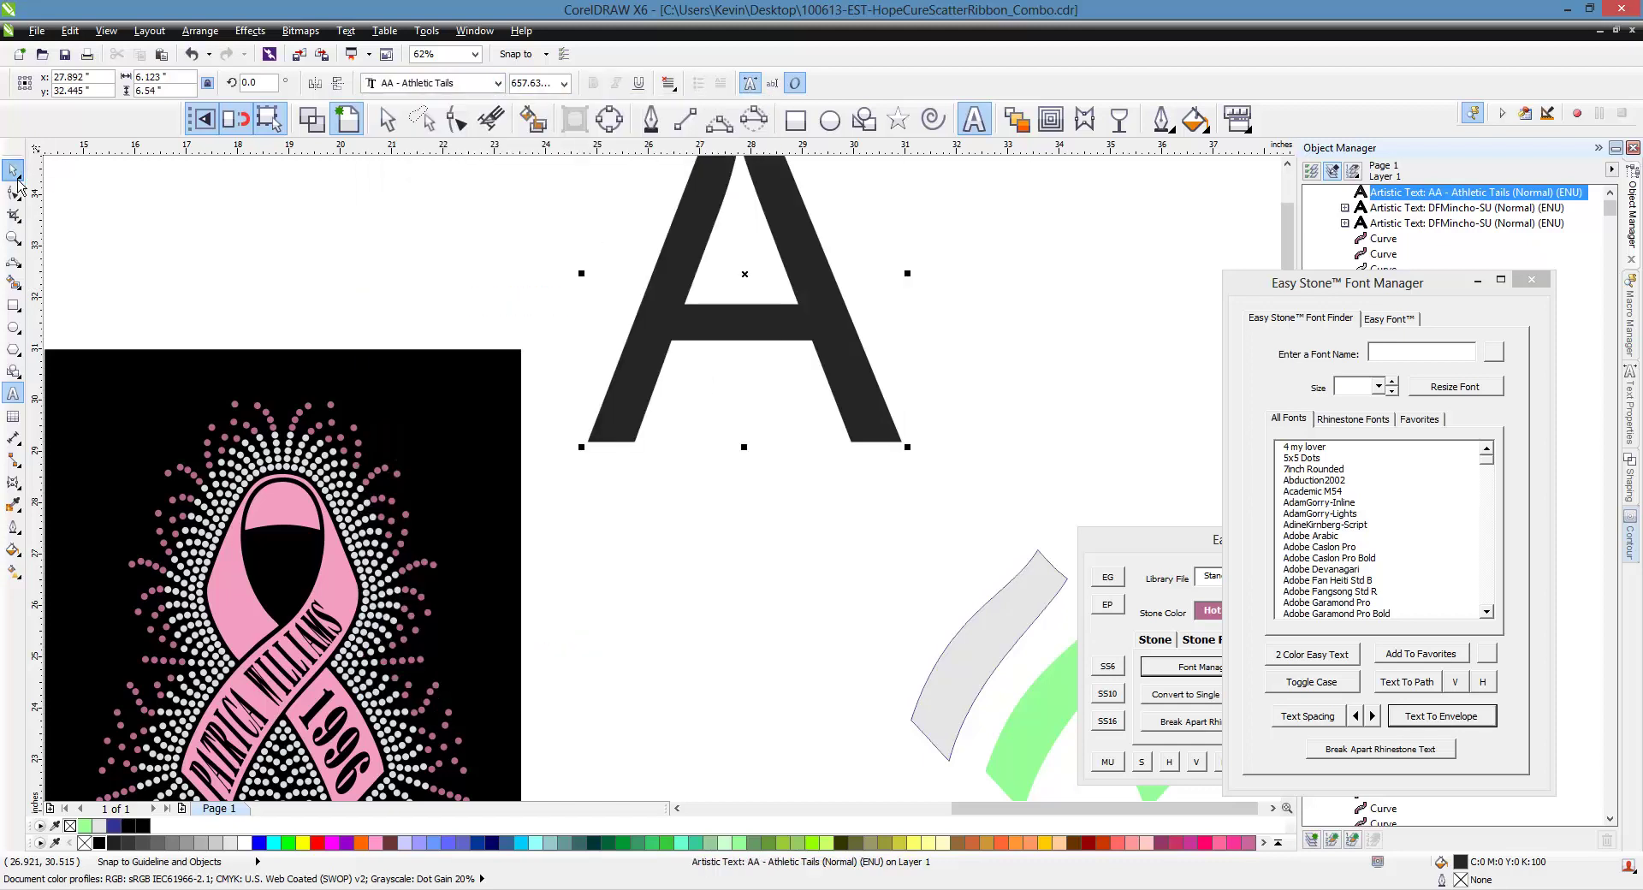
click(497, 83)
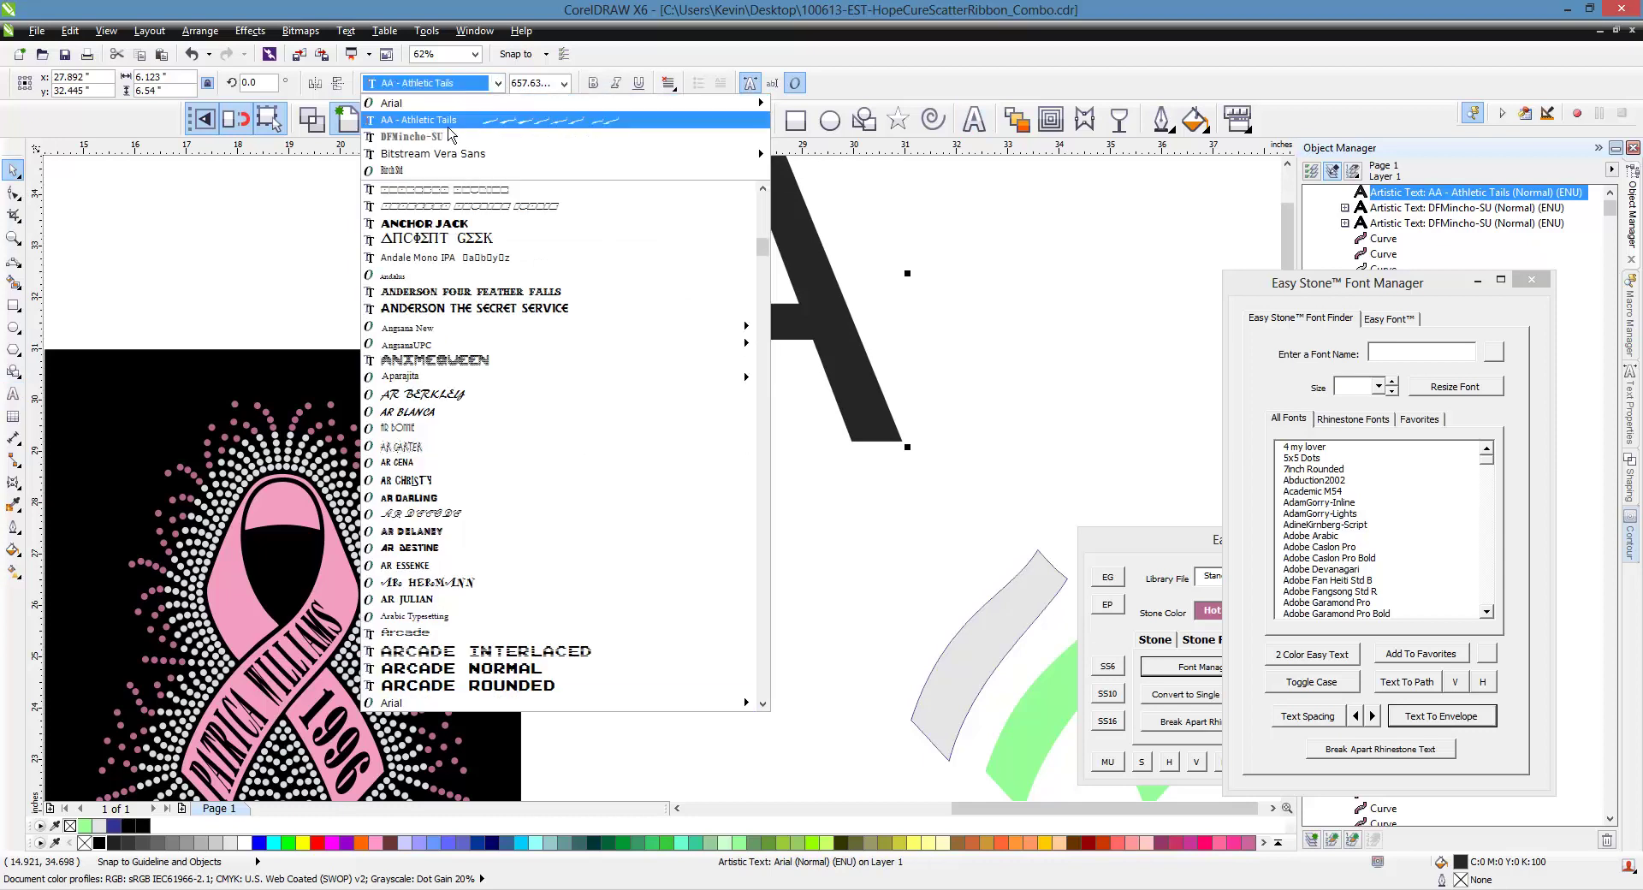
click(445, 120)
click(779, 391)
click(799, 368)
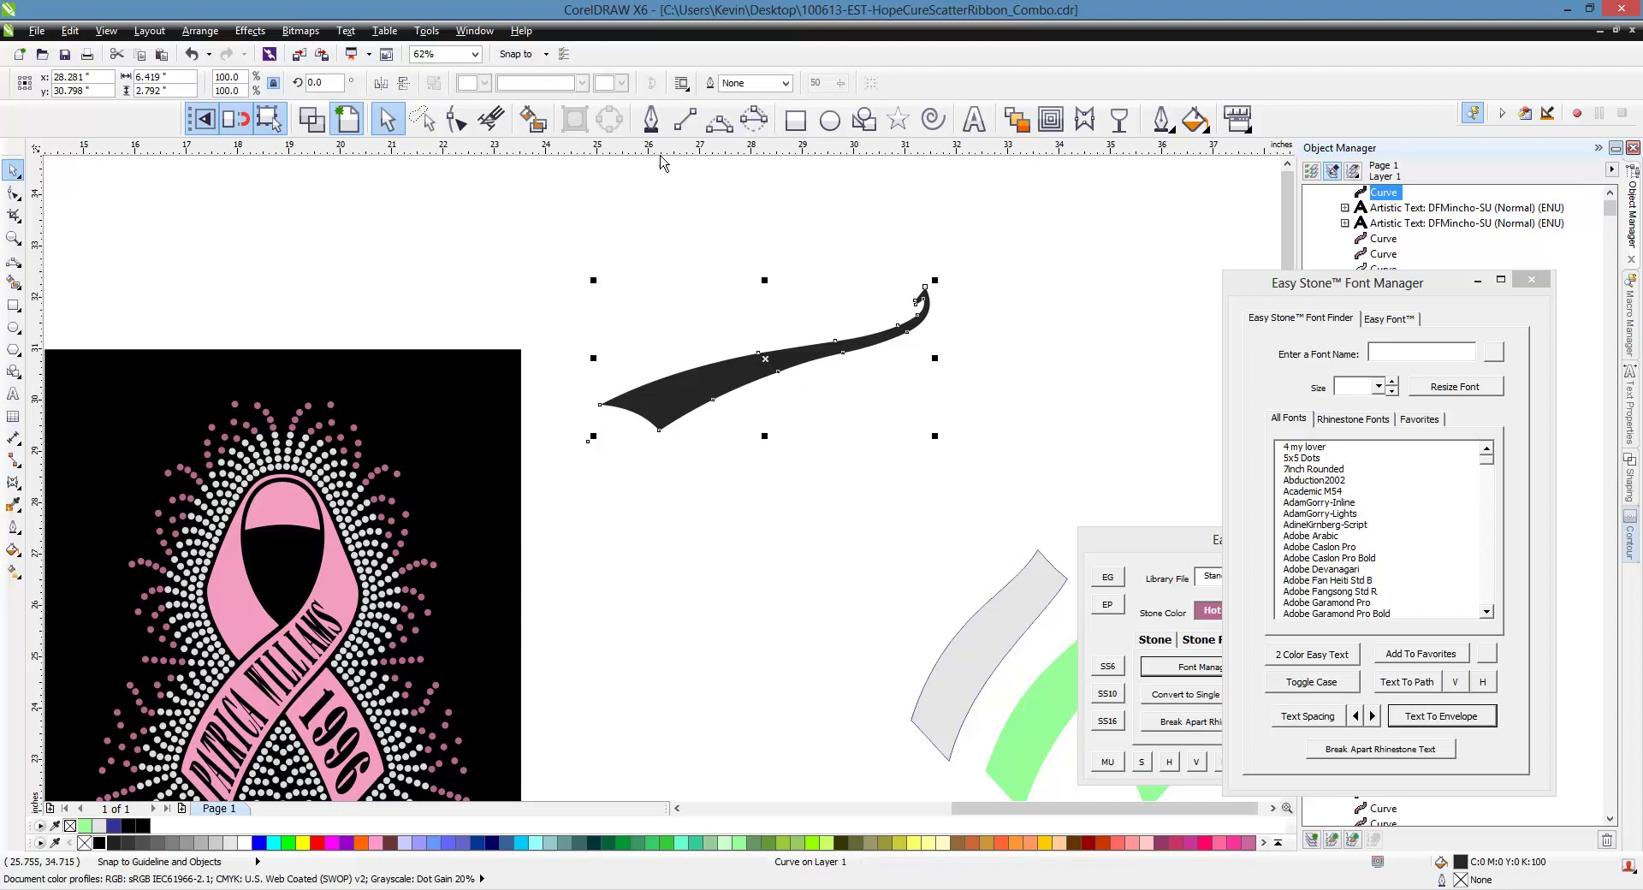
Reshape the swoosh's nodes: extend the bottom point, delete edge nodes, and bulge the inner edge
click(456, 120)
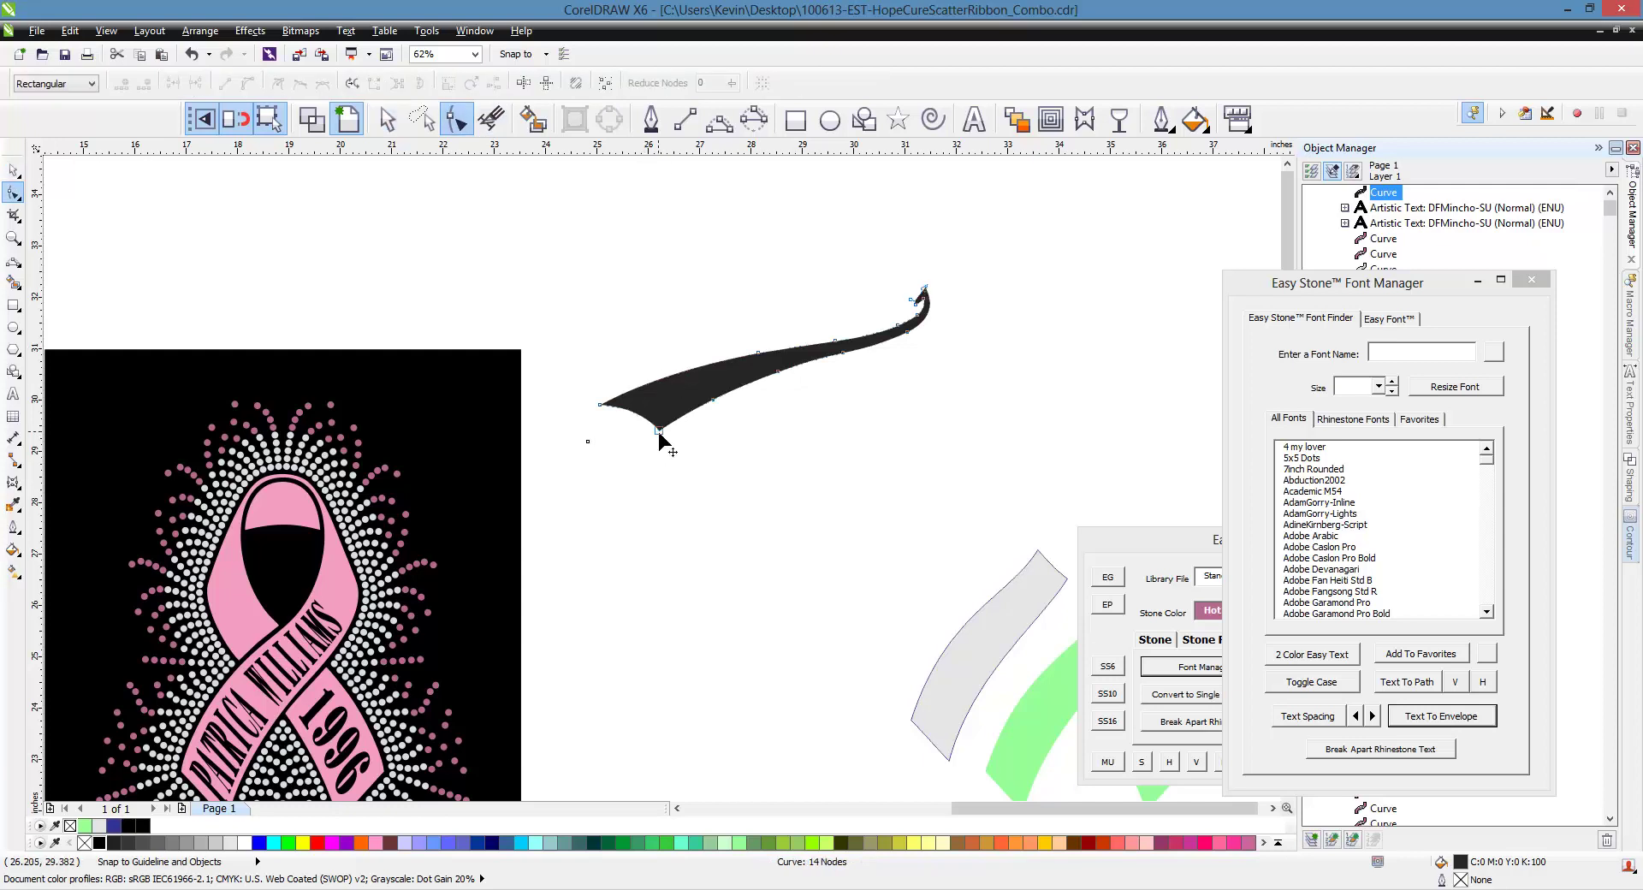
drag(659, 428, 665, 582)
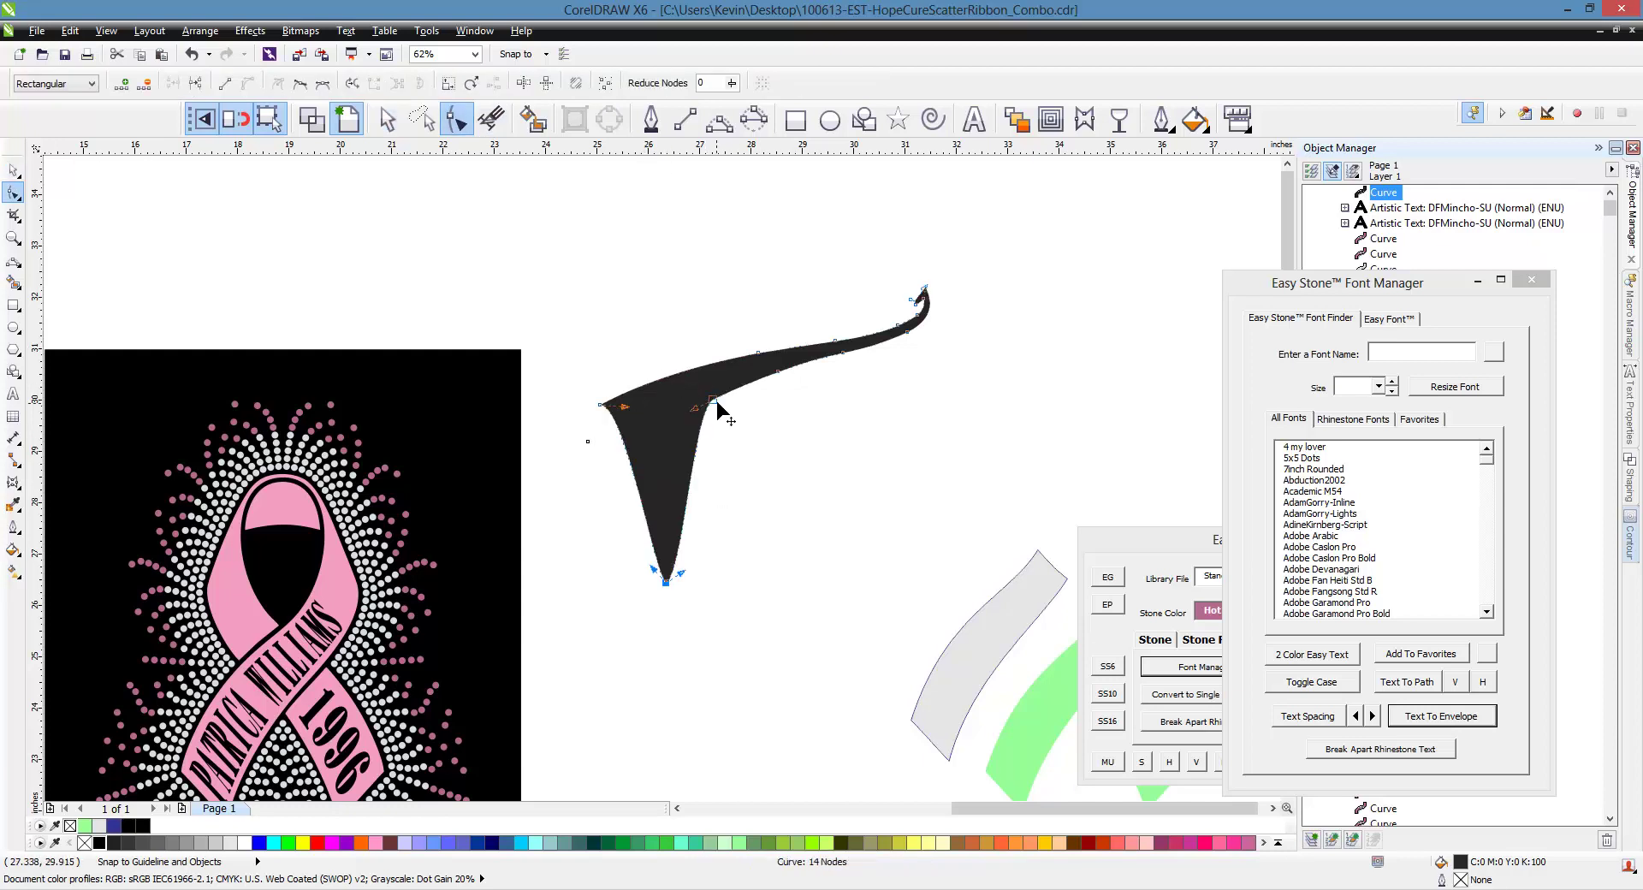
drag(716, 400, 777, 481)
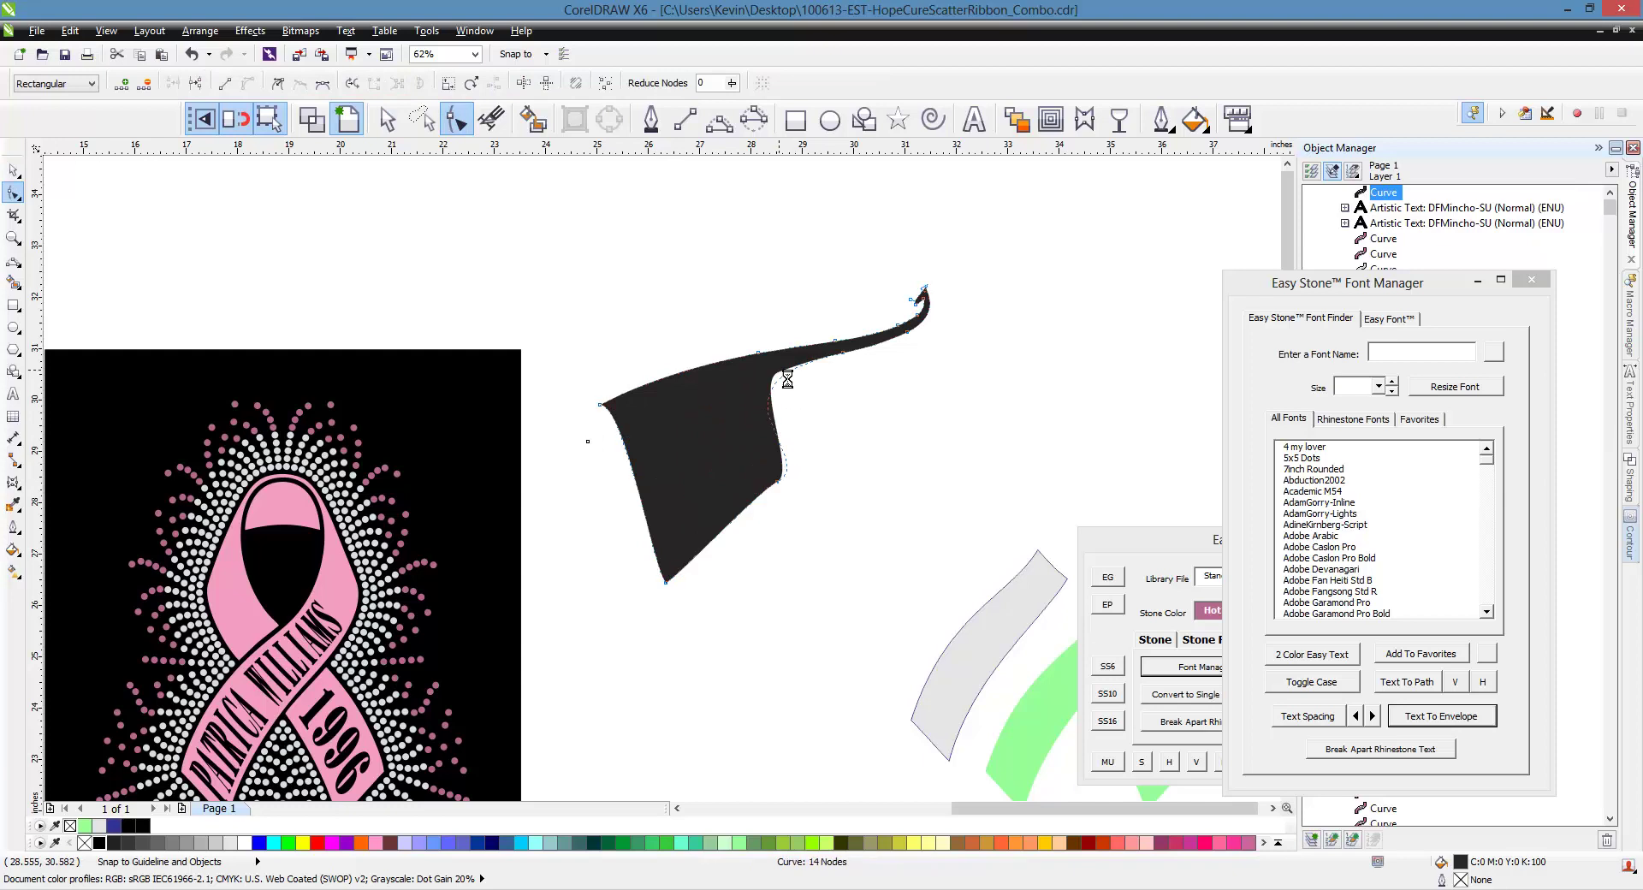
key(Delete)
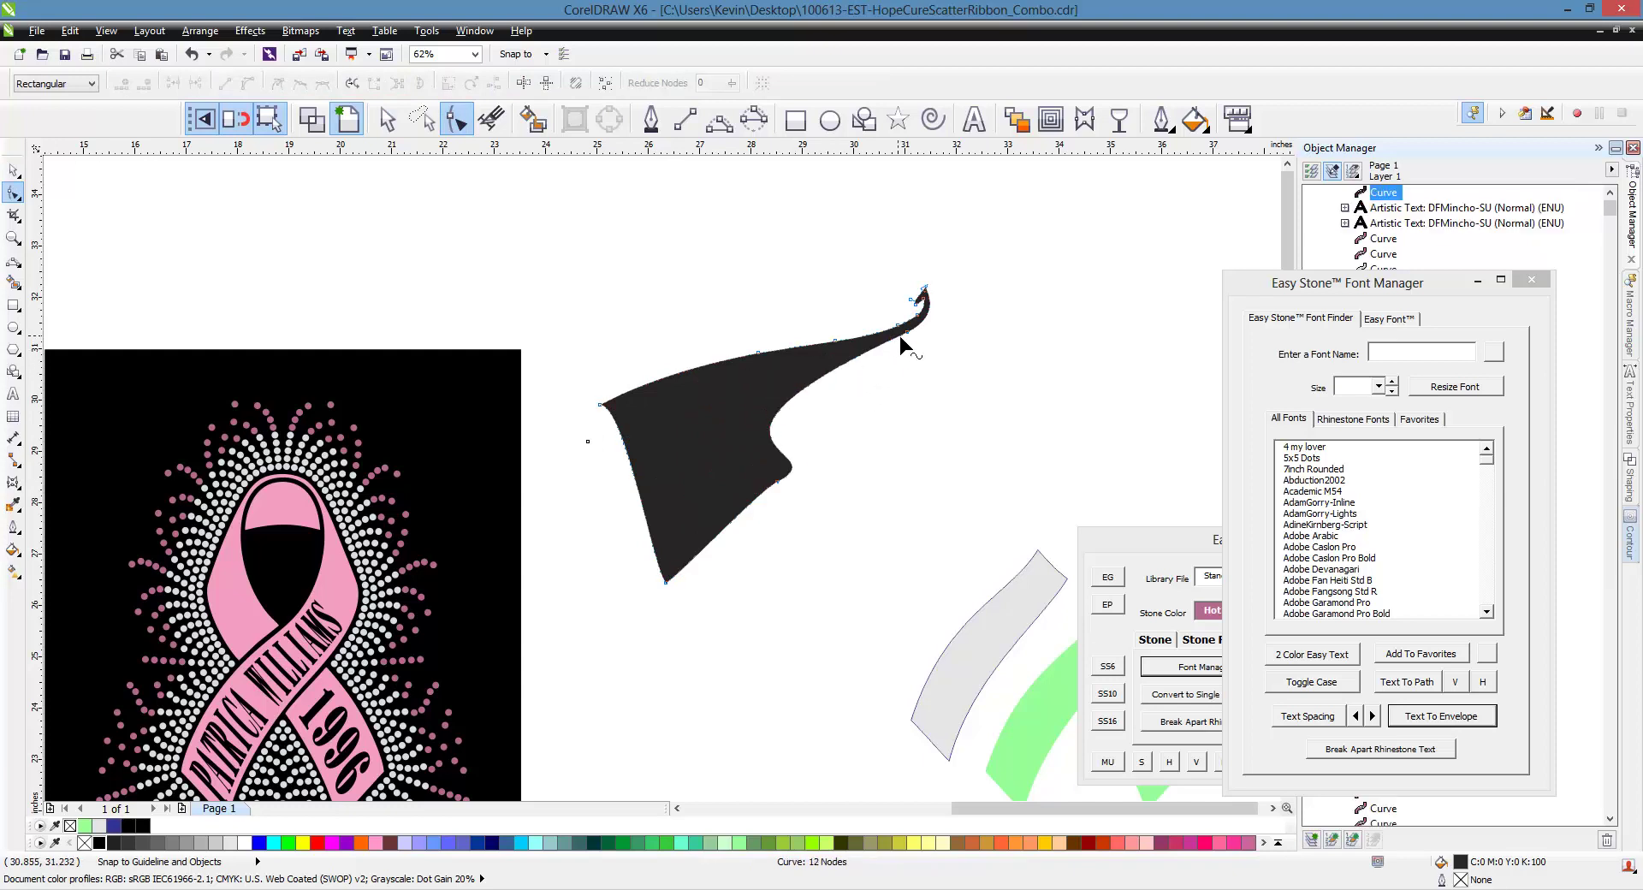
double_click(904, 336)
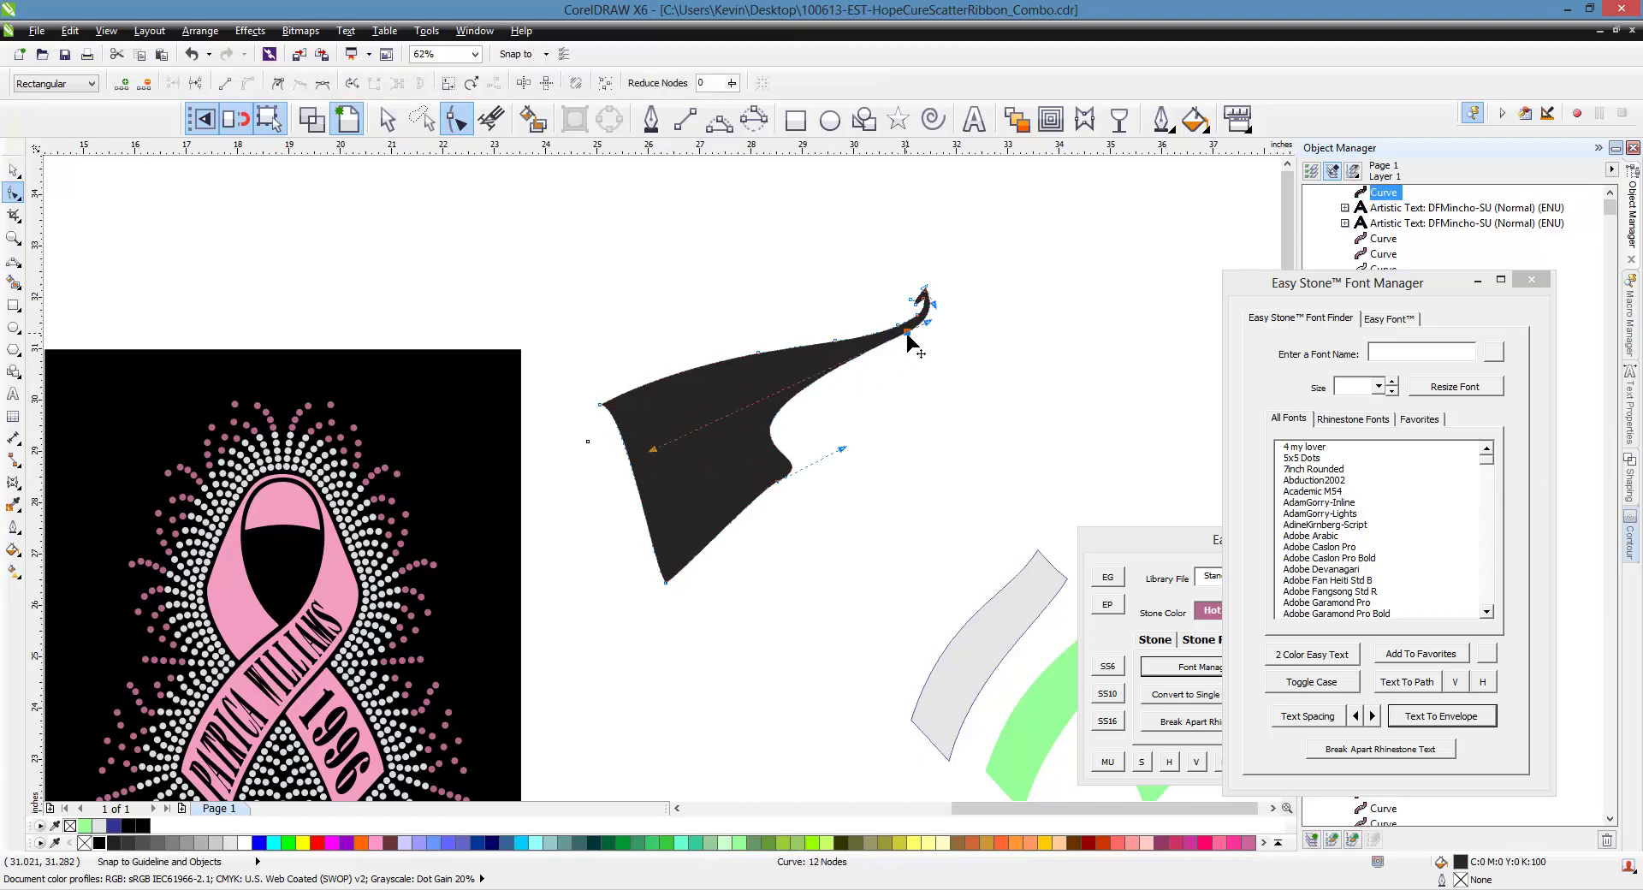
double_click(778, 482)
drag(904, 334, 942, 358)
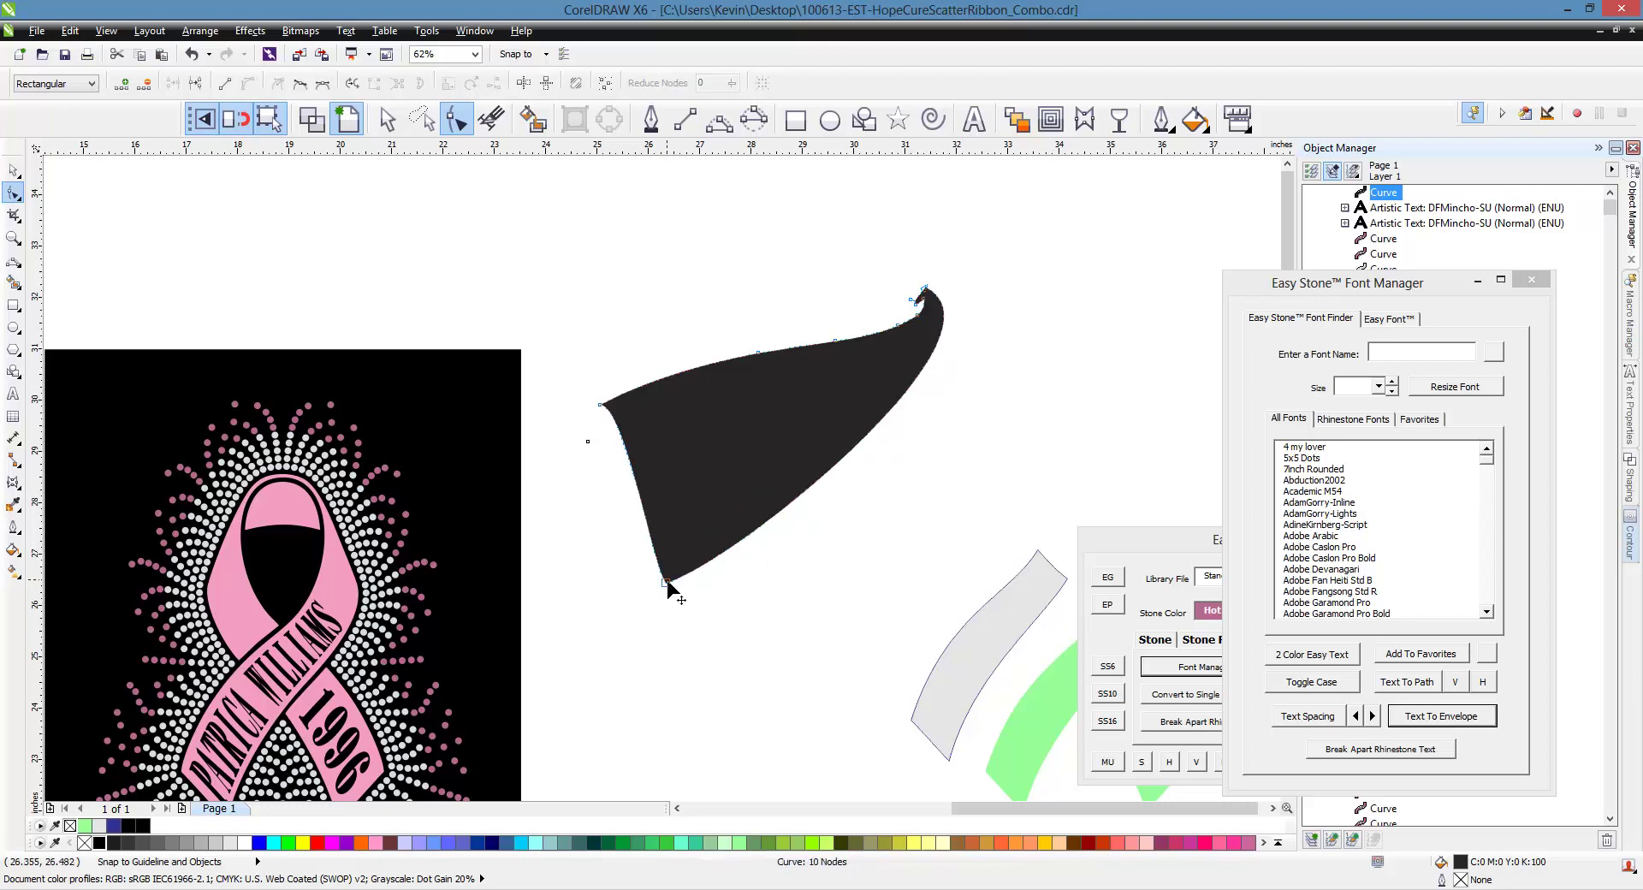
Pull the swoosh's bottom corner back up and inward, leaving a 10-node curve
drag(667, 582, 654, 473)
scroll(813, 369, up, 2)
scroll(652, 467, down, 2)
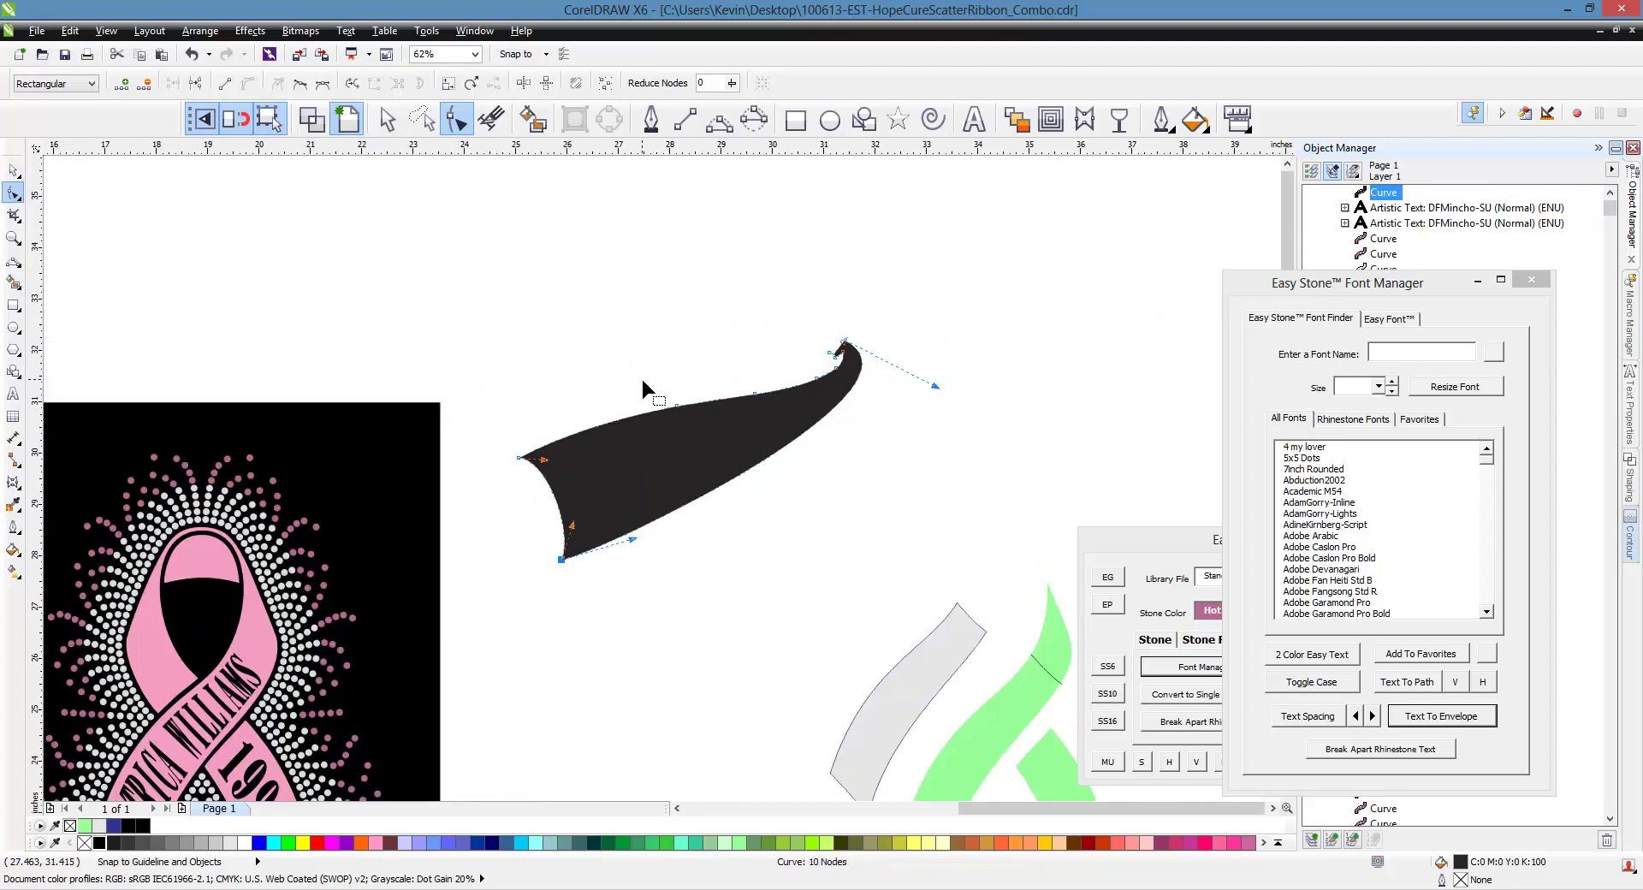
scroll(644, 380, up, 2)
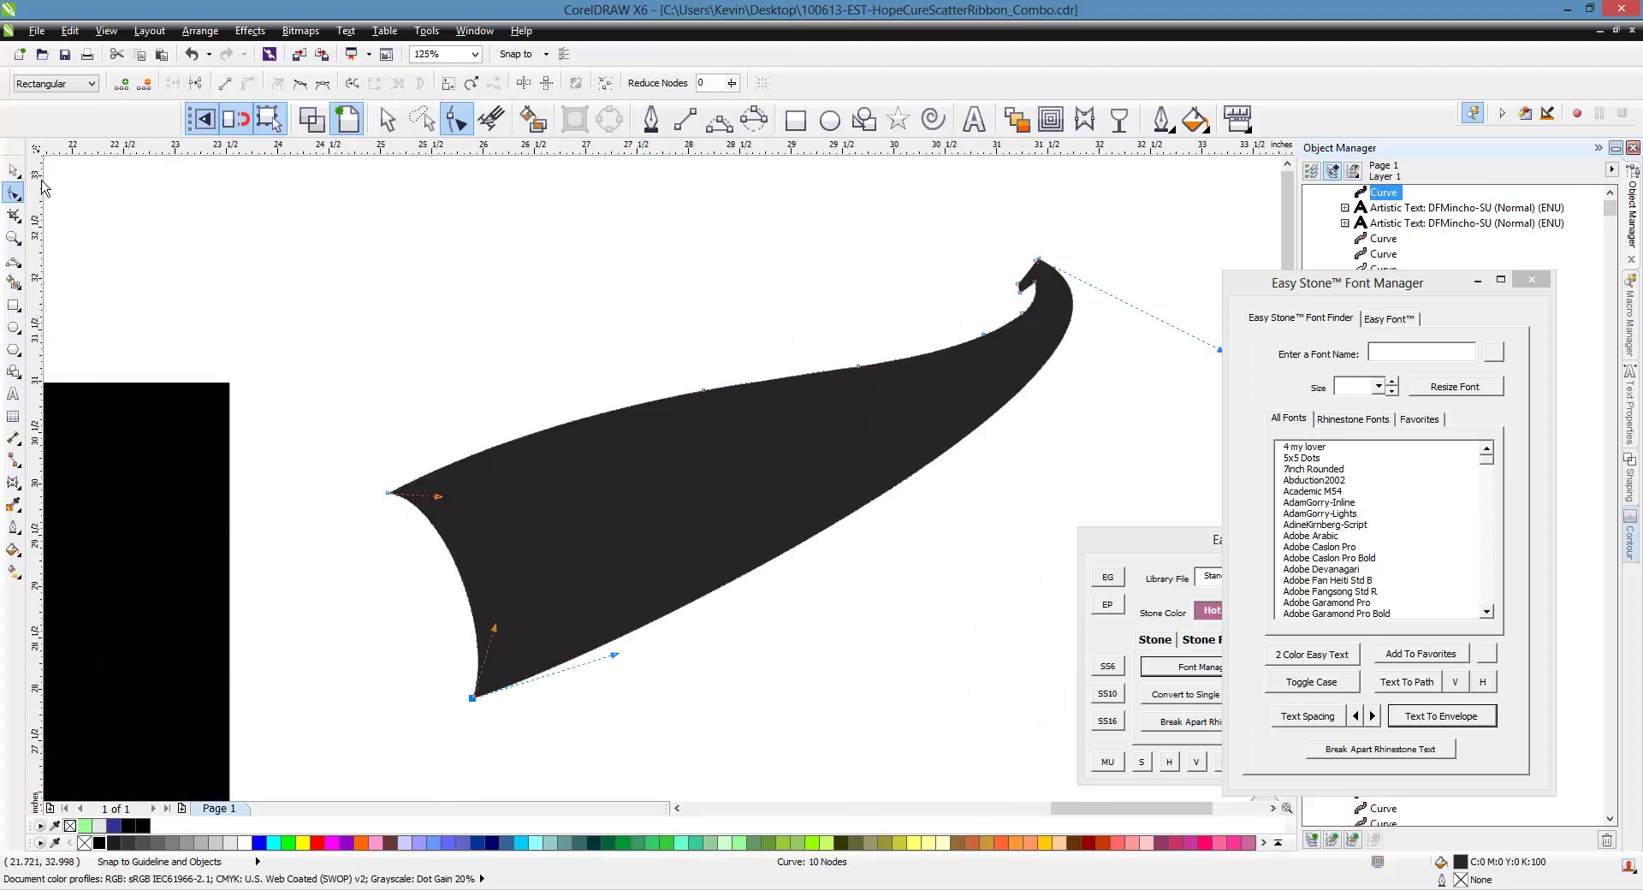
click(13, 171)
scroll(544, 436, down, 2)
scroll(552, 462, up, 2)
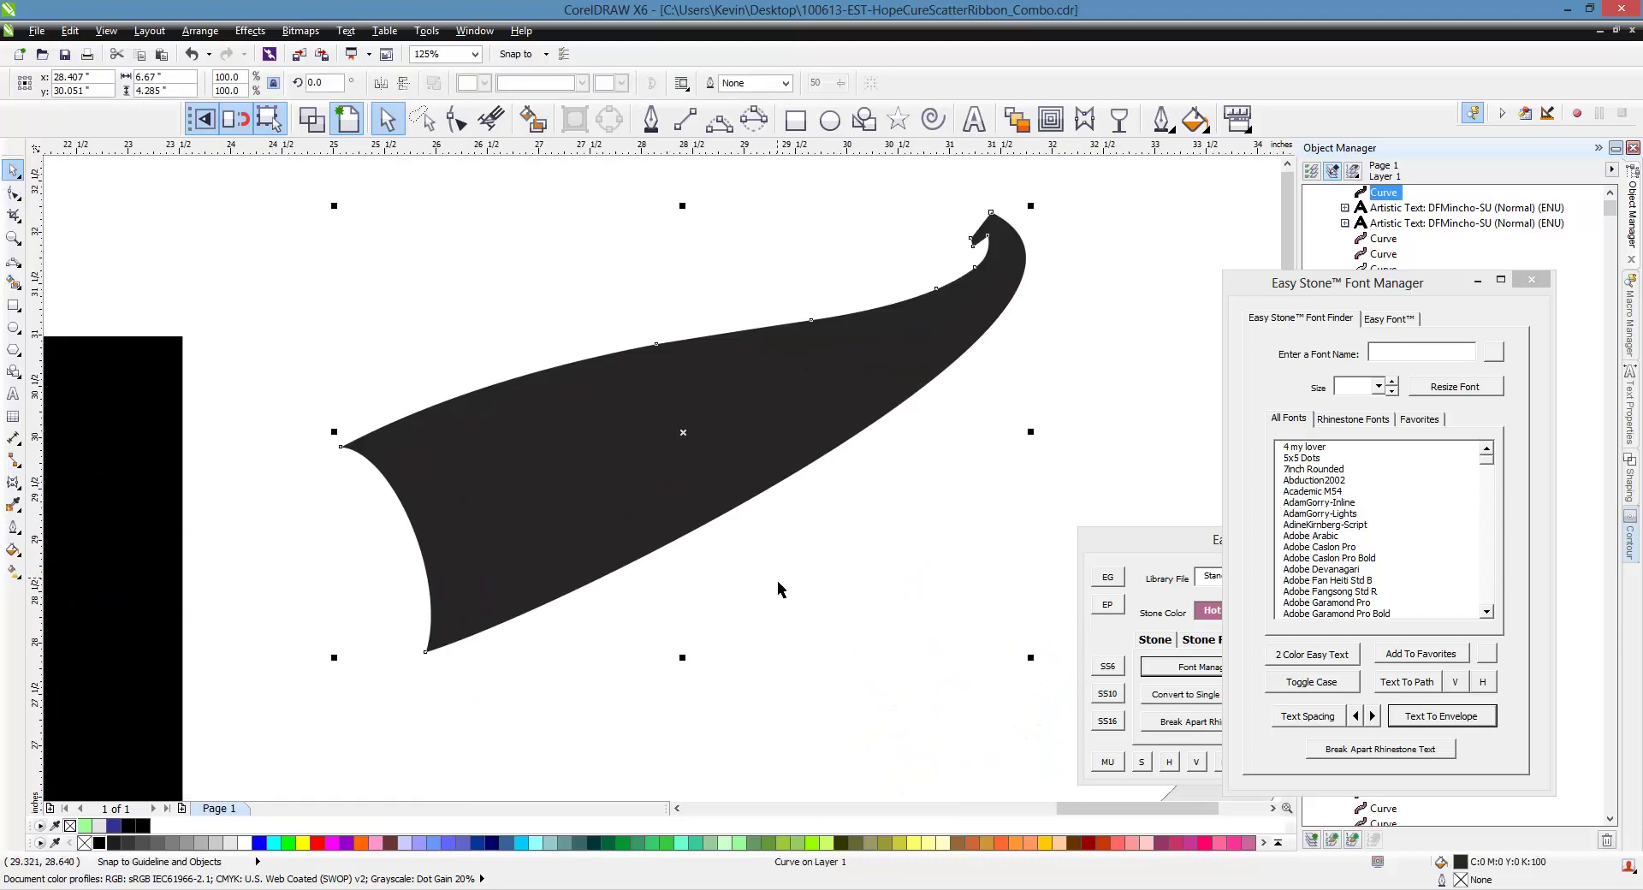
scroll(772, 624, down, 2)
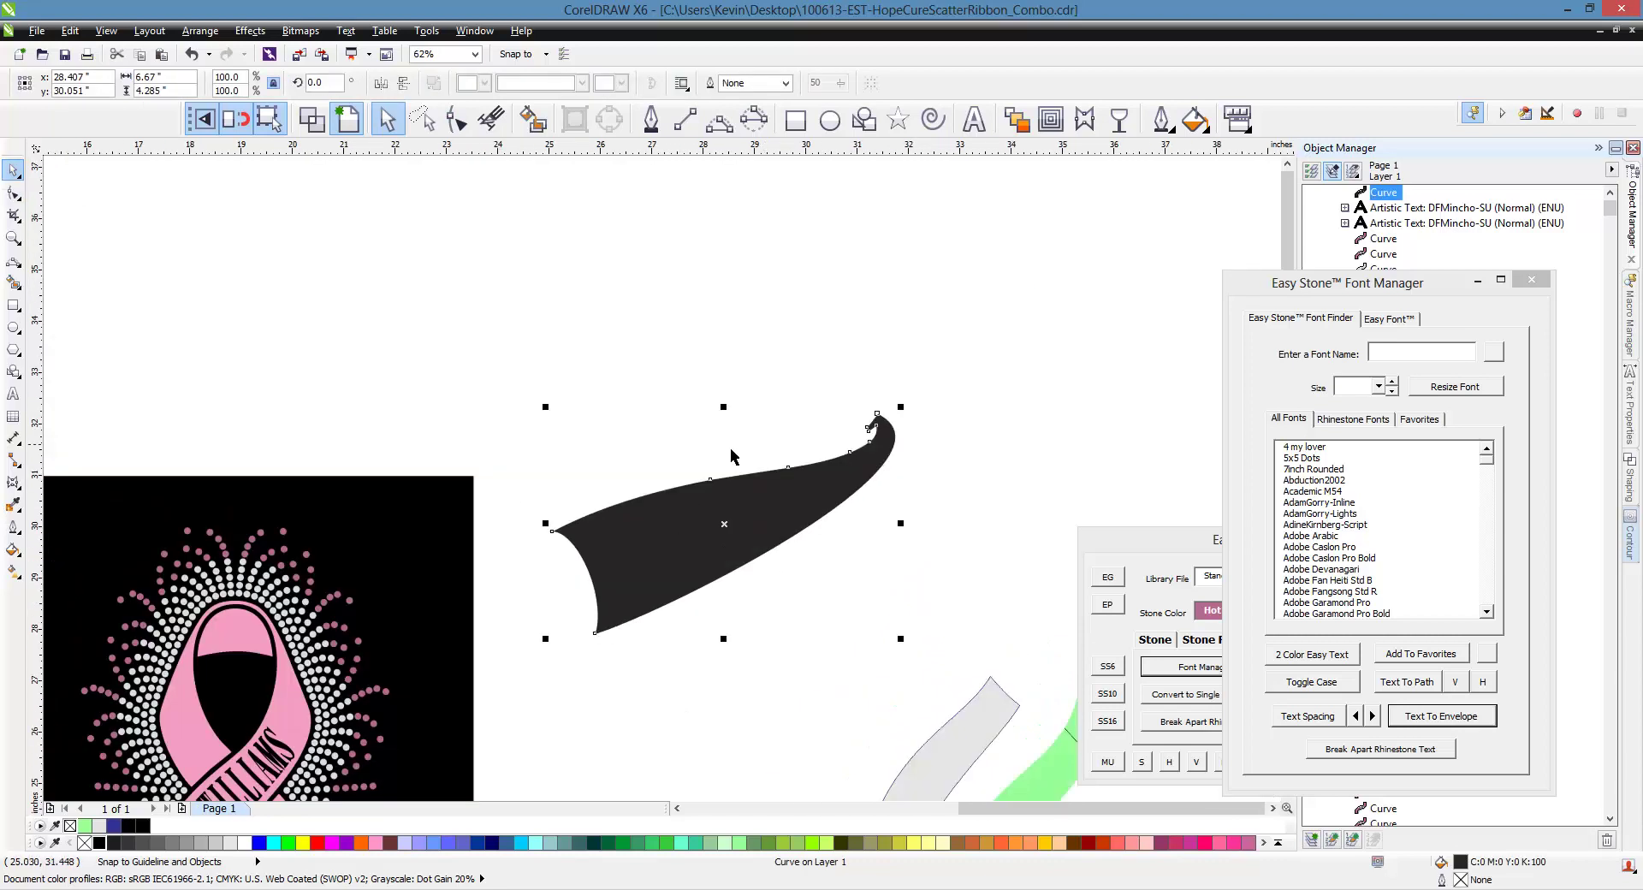
scroll(694, 503, up, 2)
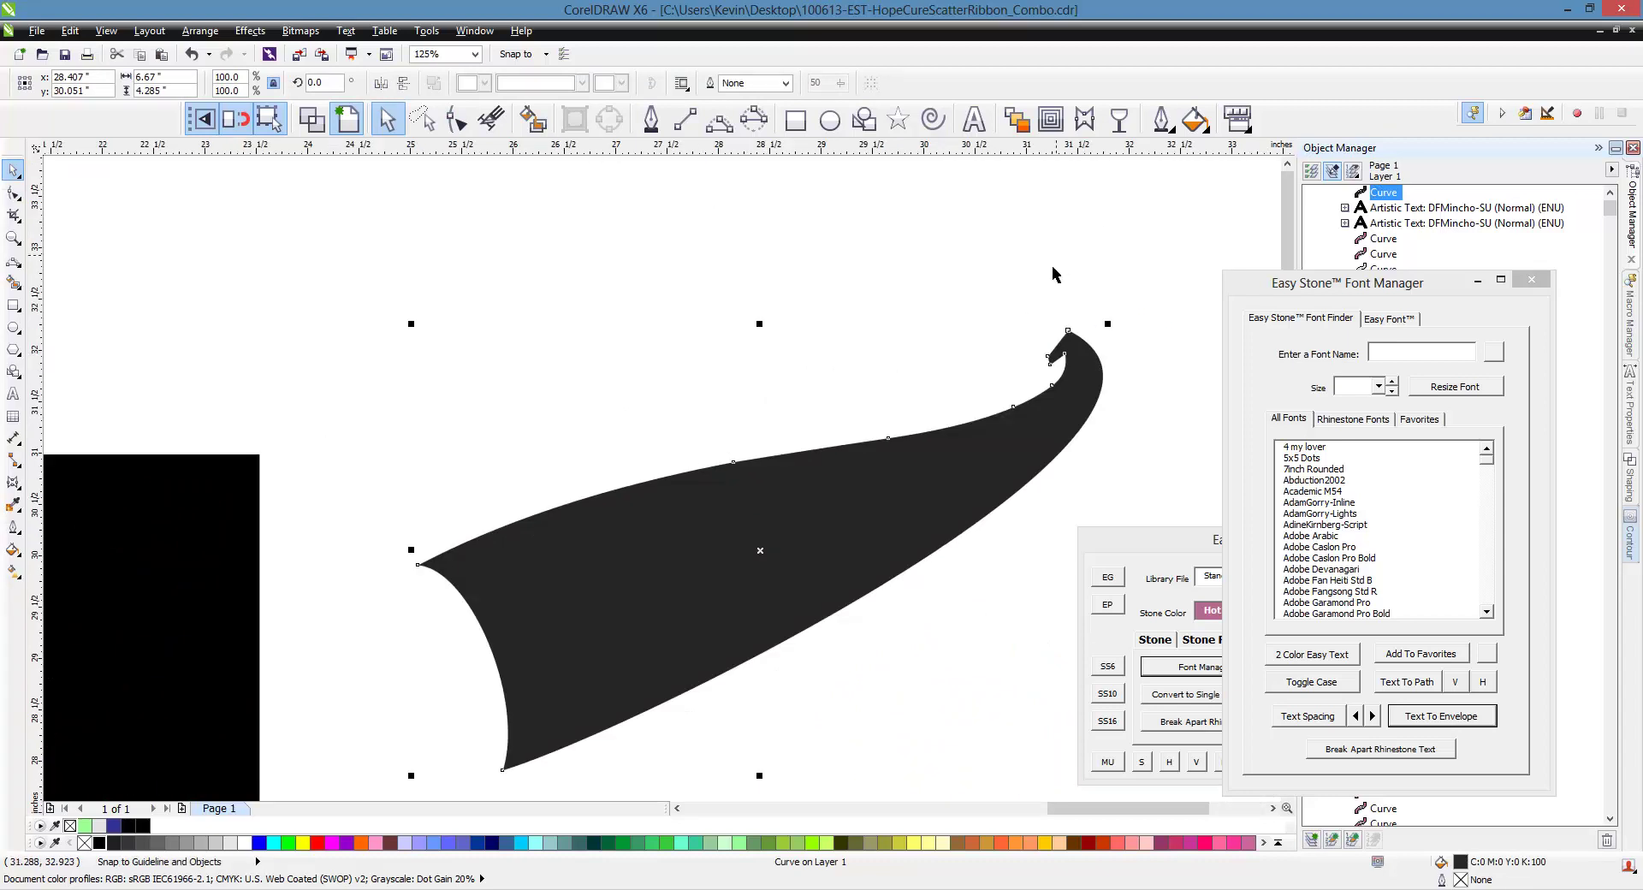
click(830, 730)
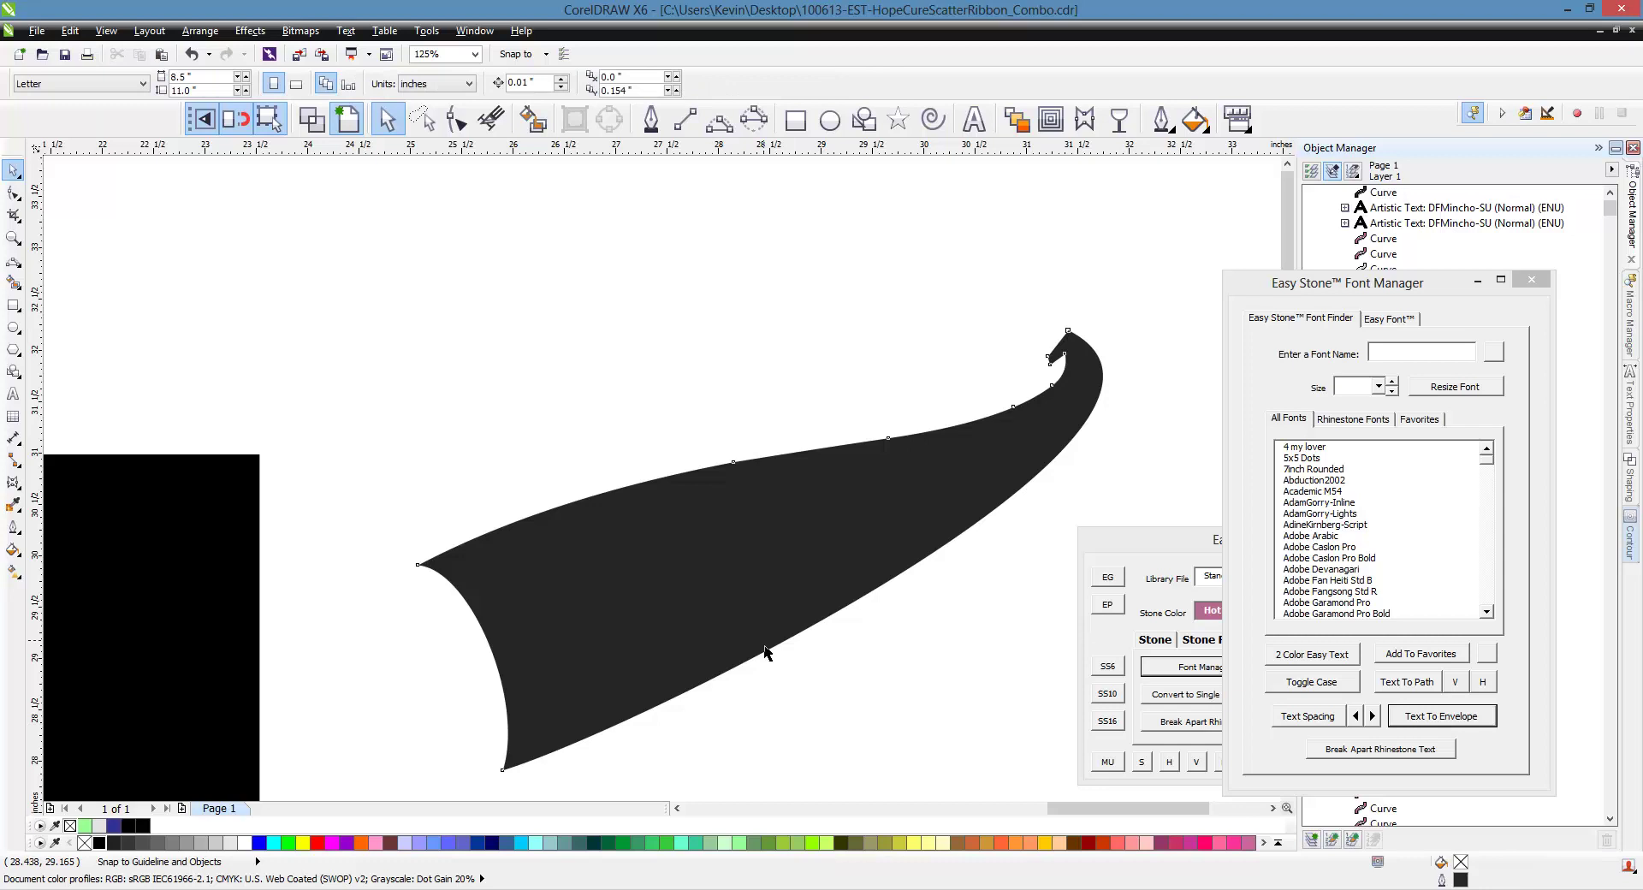
Give the swoosh an inside contour and break the contour group apart
click(736, 599)
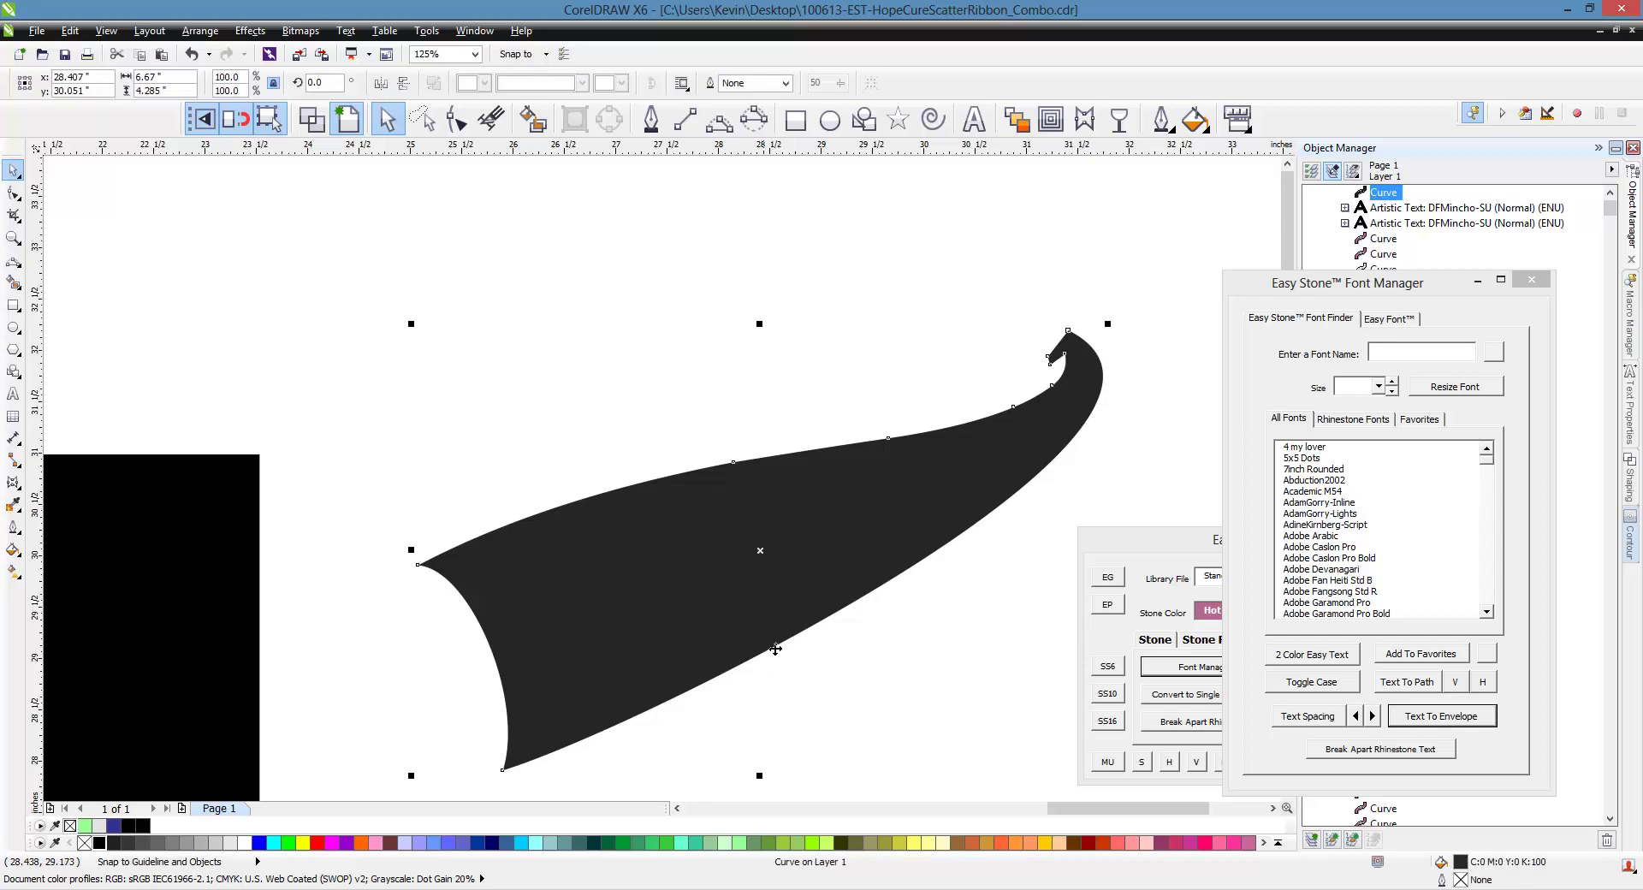
click(1061, 129)
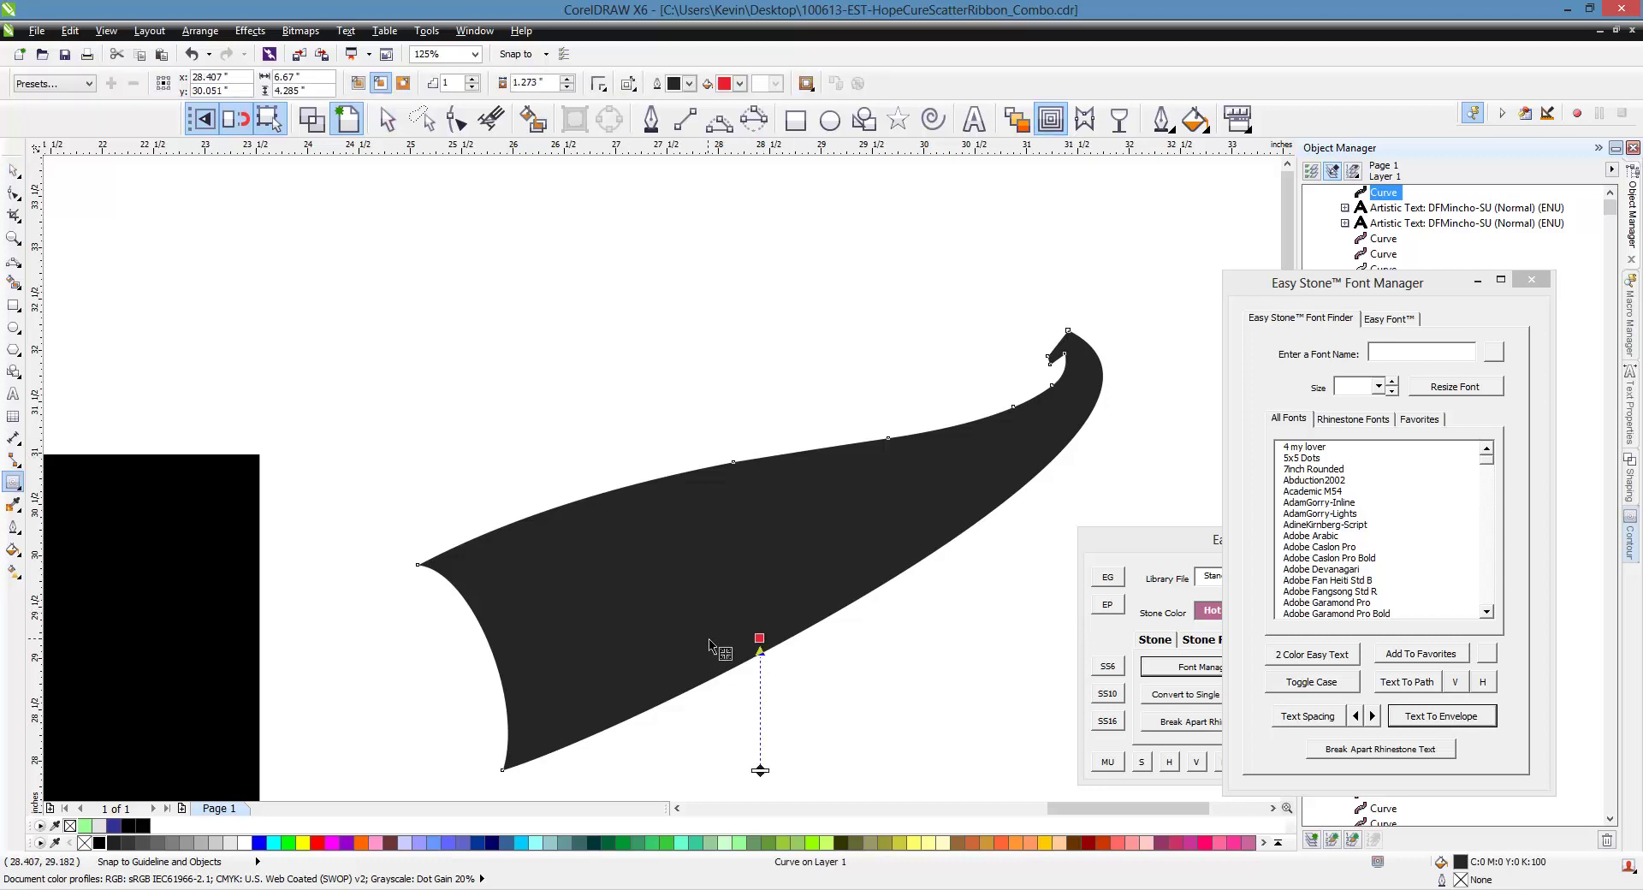
mouse_move(777, 622)
mouse_down()
mouse_move(781, 707)
mouse_move(753, 758)
mouse_up()
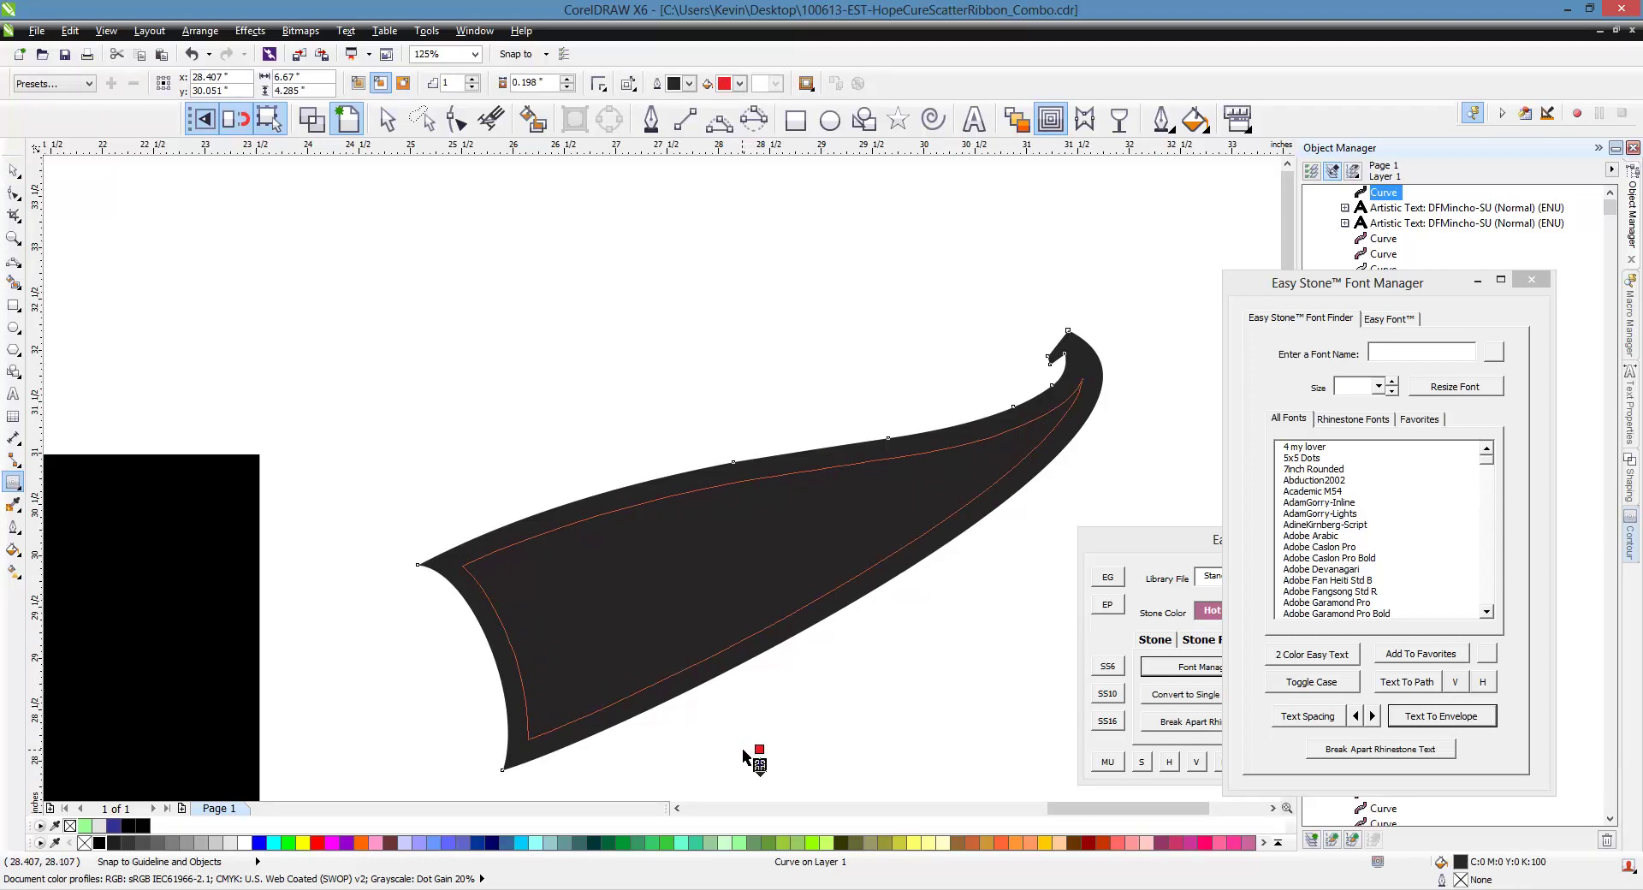
click(14, 170)
right_click(660, 576)
click(726, 537)
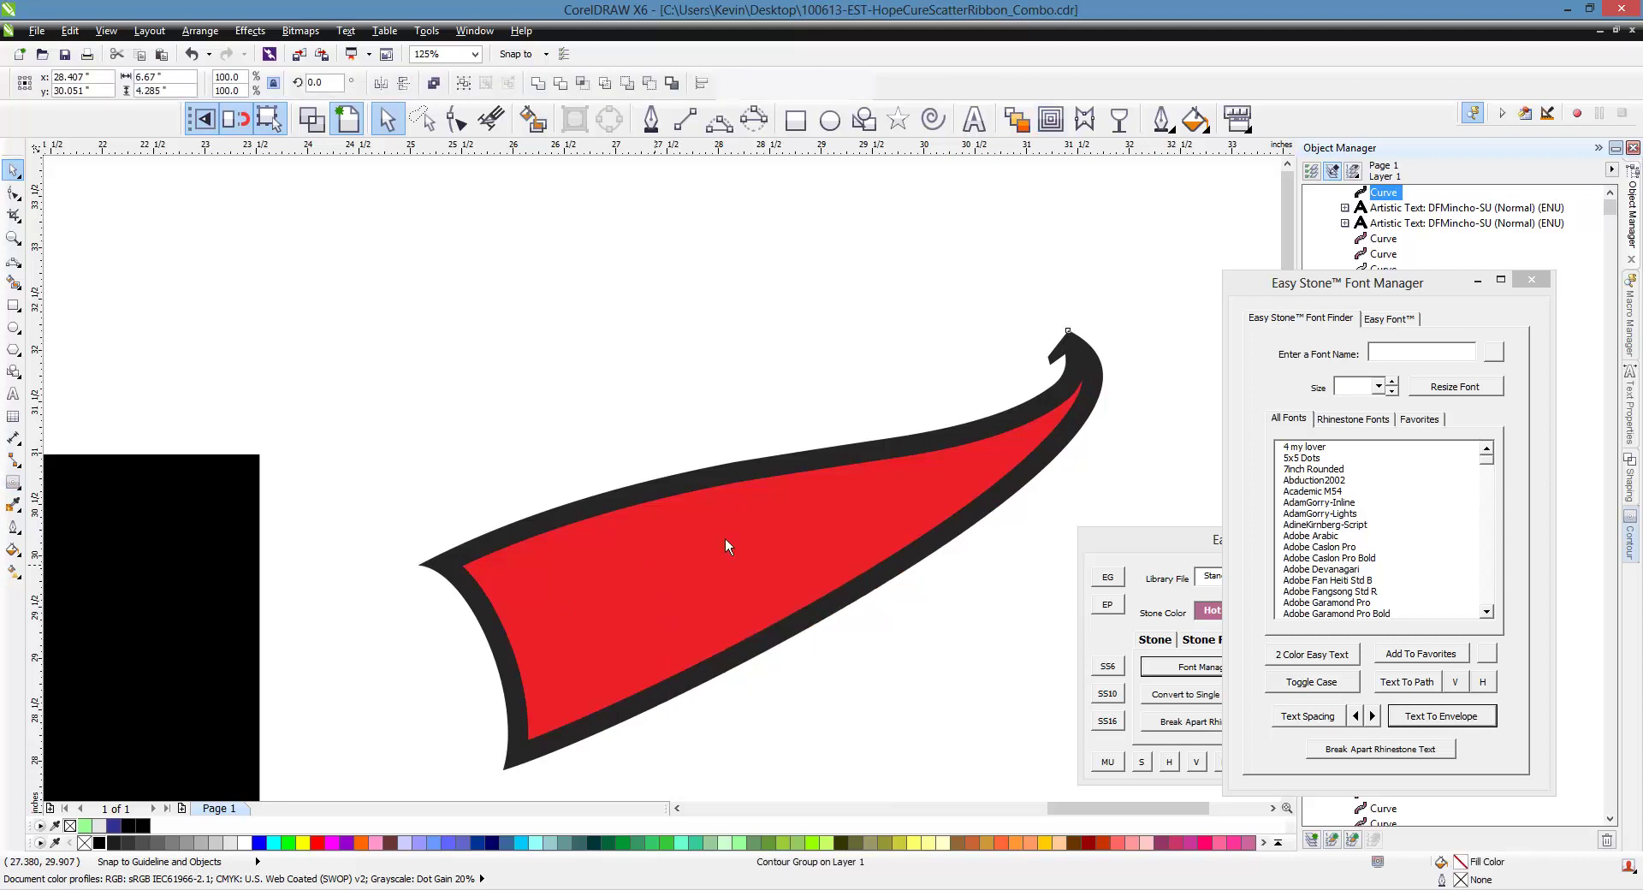
click(697, 406)
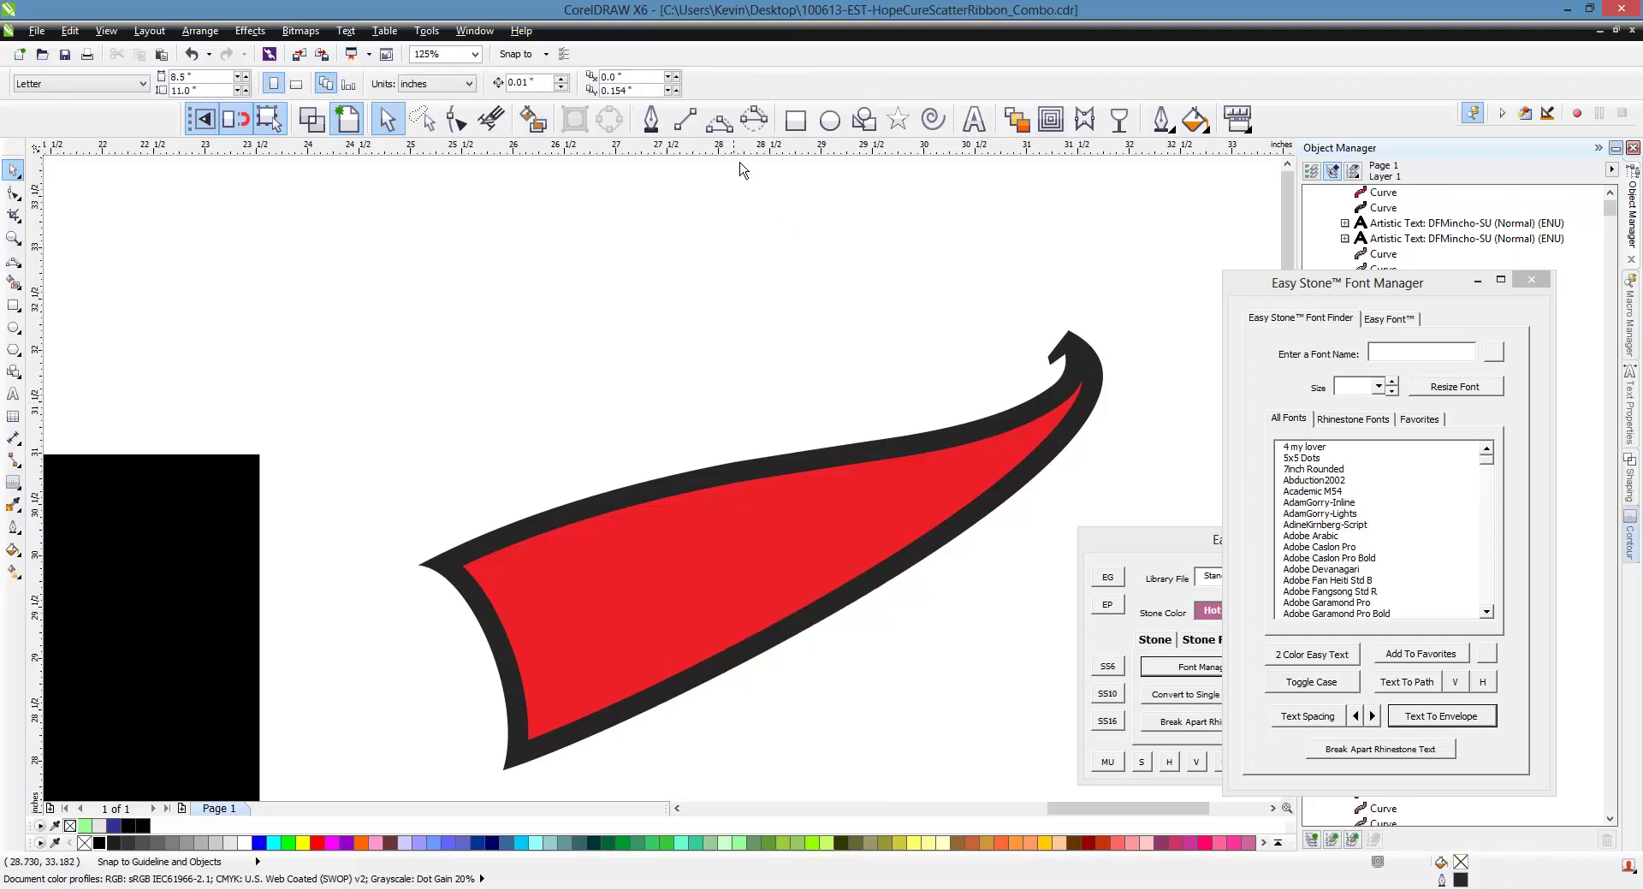
Draw a 3-point curve across the inner shape and Smart Fill its left area light grey
click(719, 119)
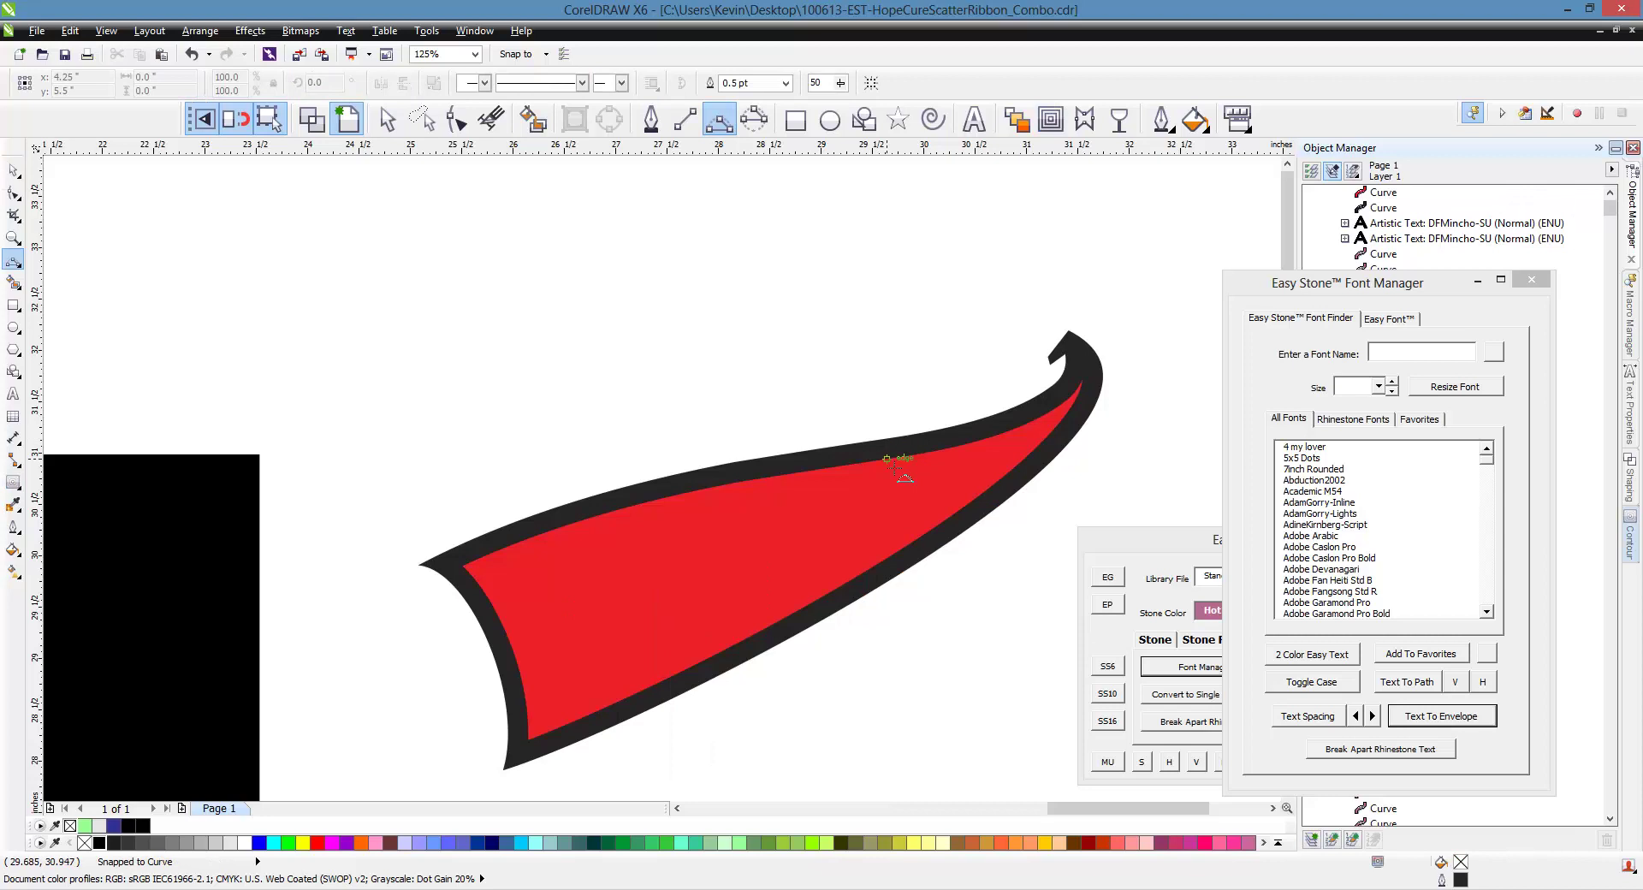
drag(816, 469, 866, 585)
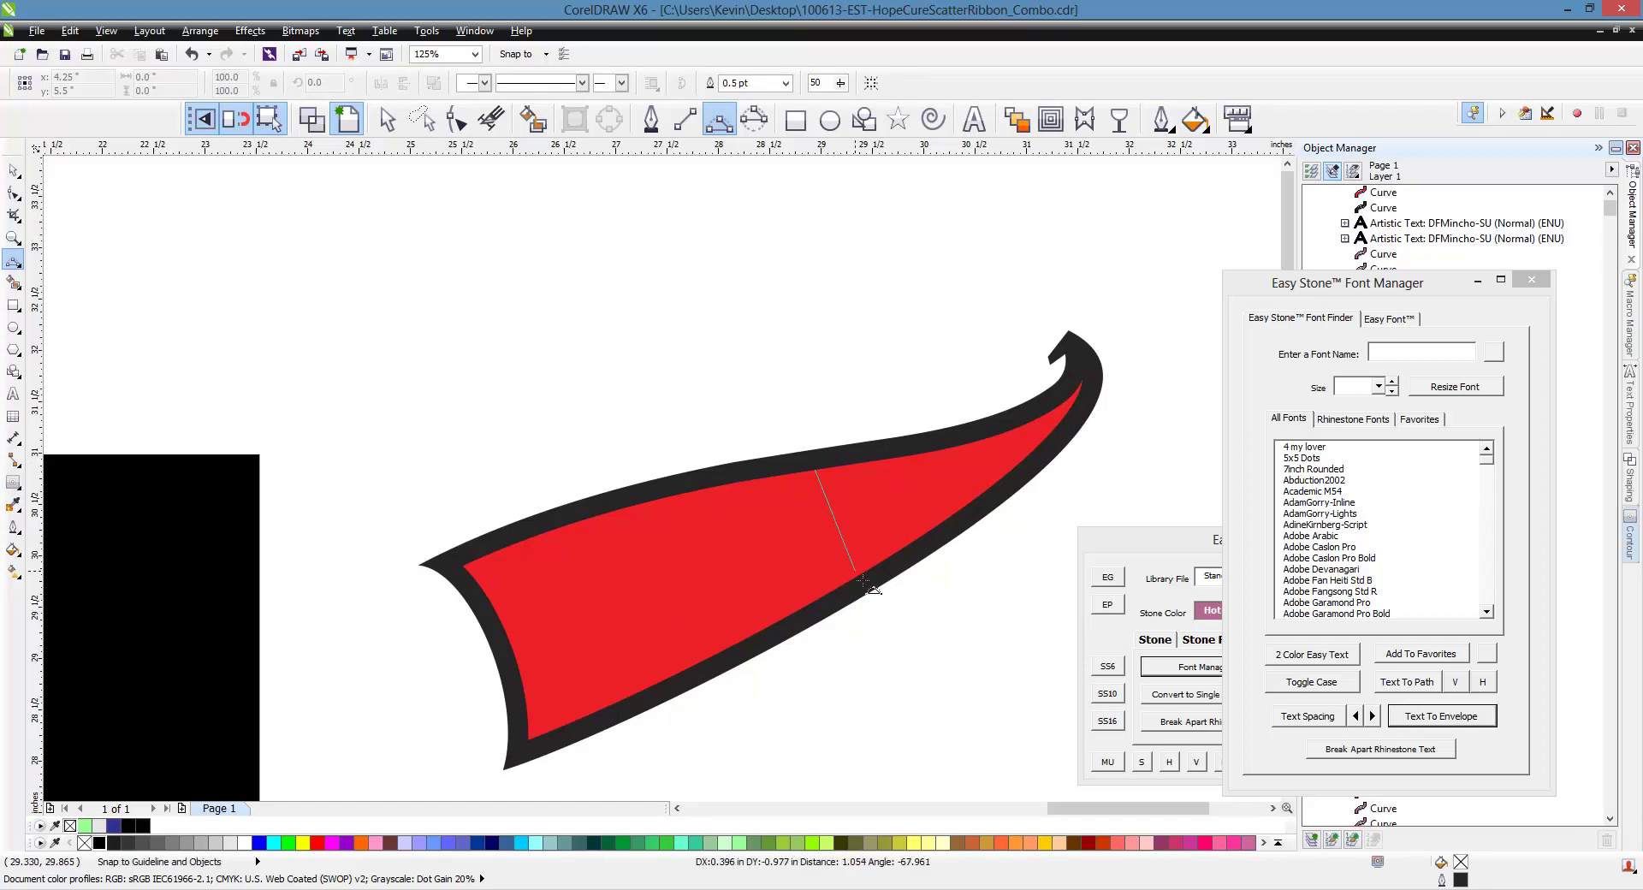
click(846, 525)
click(532, 119)
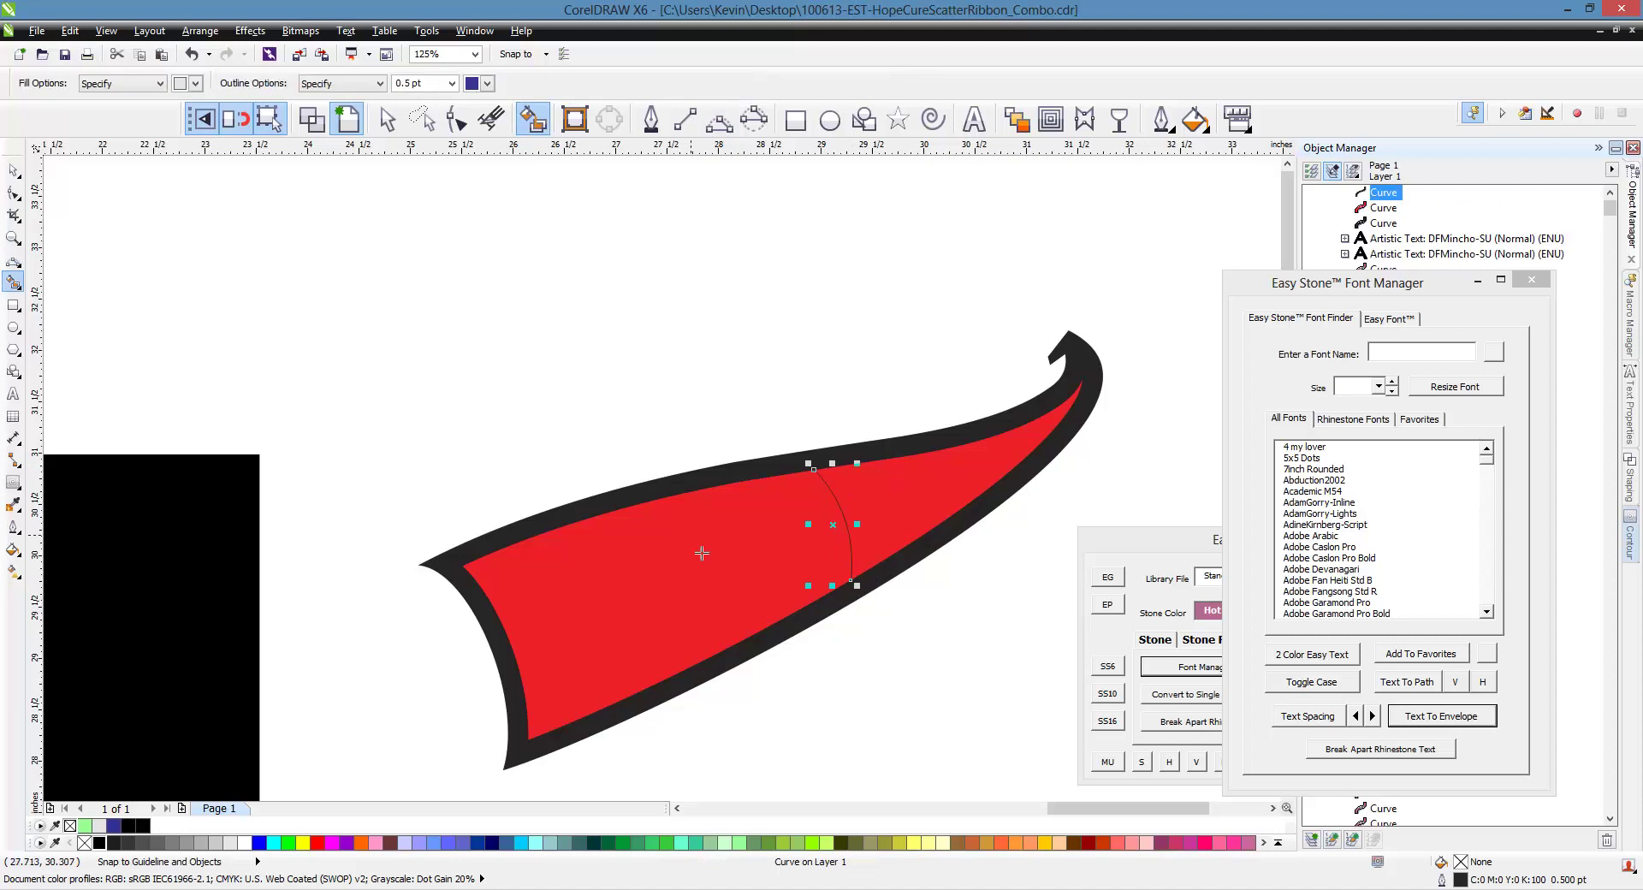
click(698, 552)
click(13, 170)
click(531, 336)
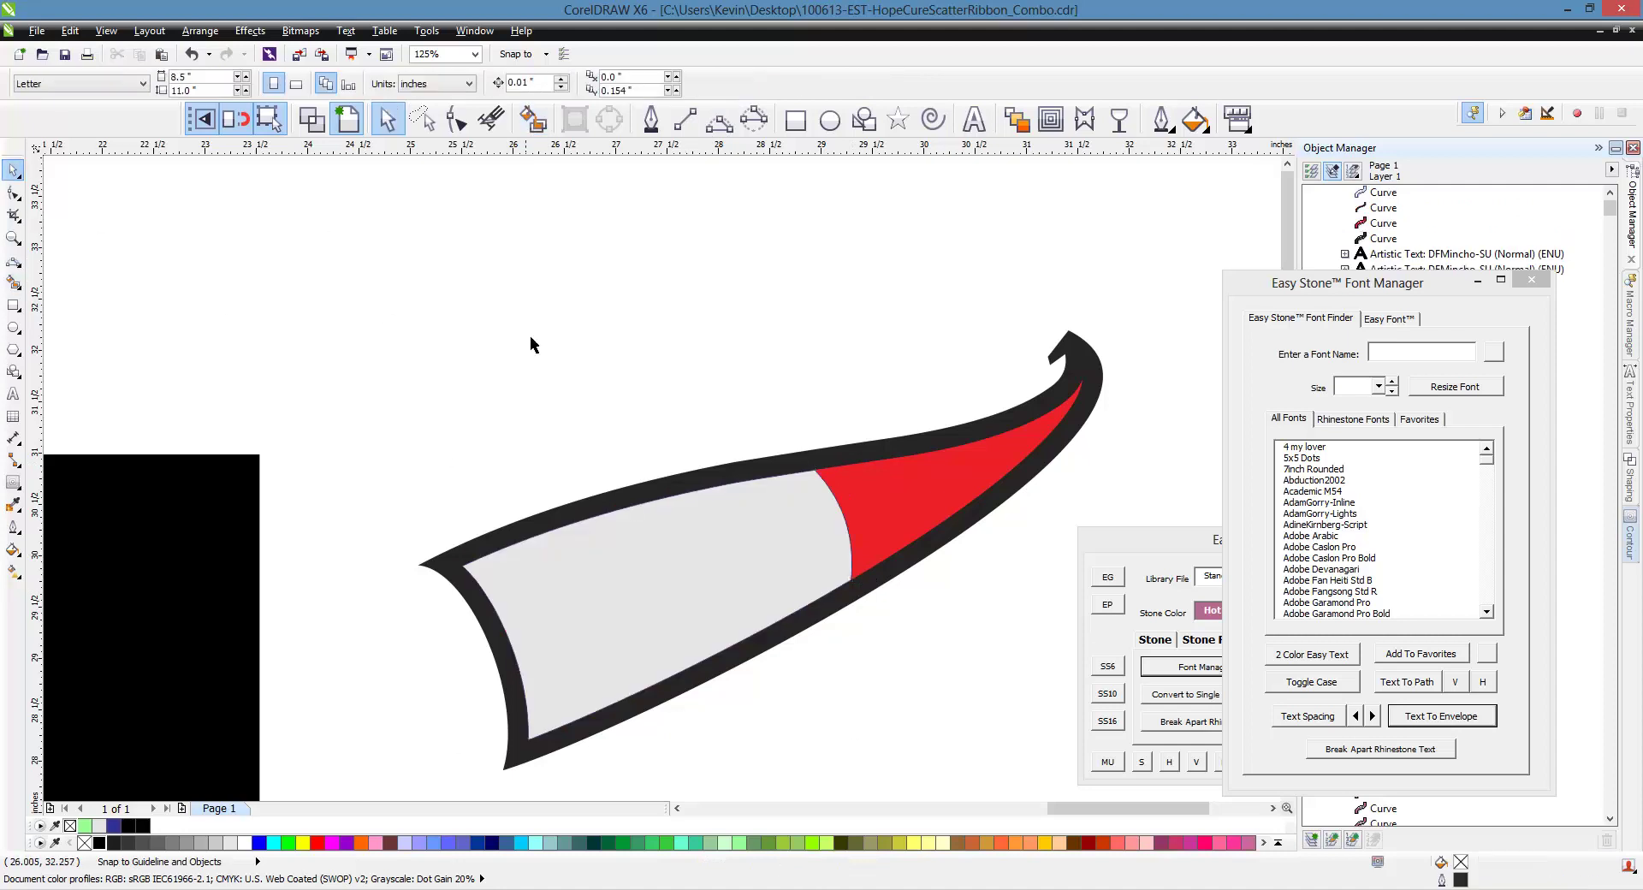
Move the grey piece right of the swoosh, then delete the divider curve and red fill
scroll(556, 353, down, 2)
drag(589, 421, 971, 400)
click(652, 446)
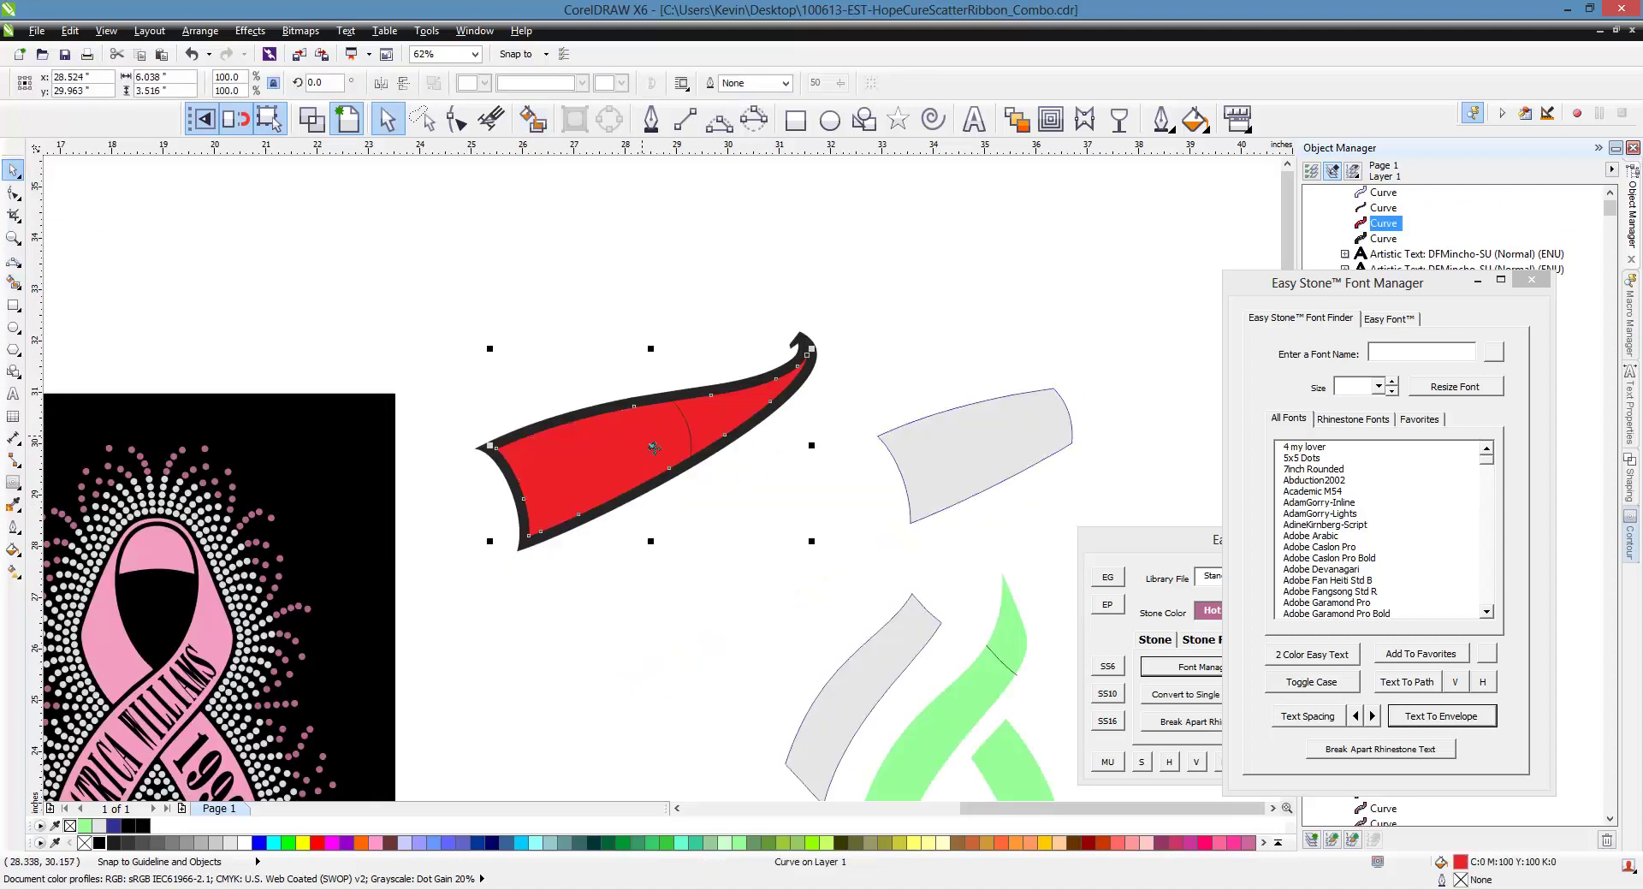
click(708, 460)
drag(654, 346, 711, 500)
key(Delete)
drag(607, 288, 736, 531)
click(647, 470)
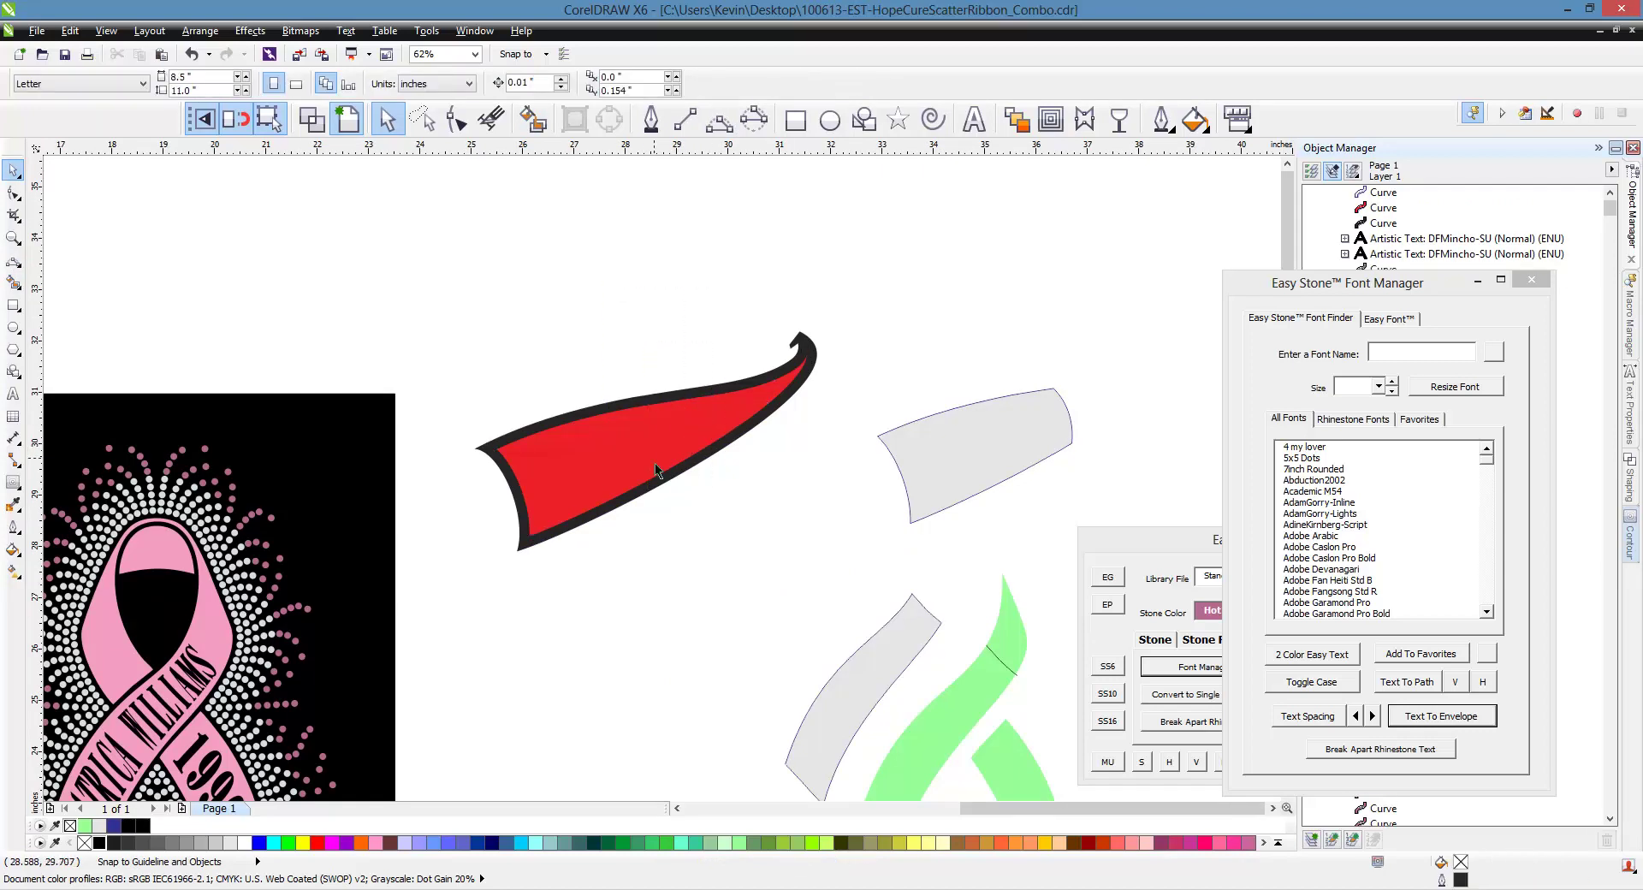
key(Delete)
scroll(904, 484, down, 2)
scroll(904, 484, up, 4)
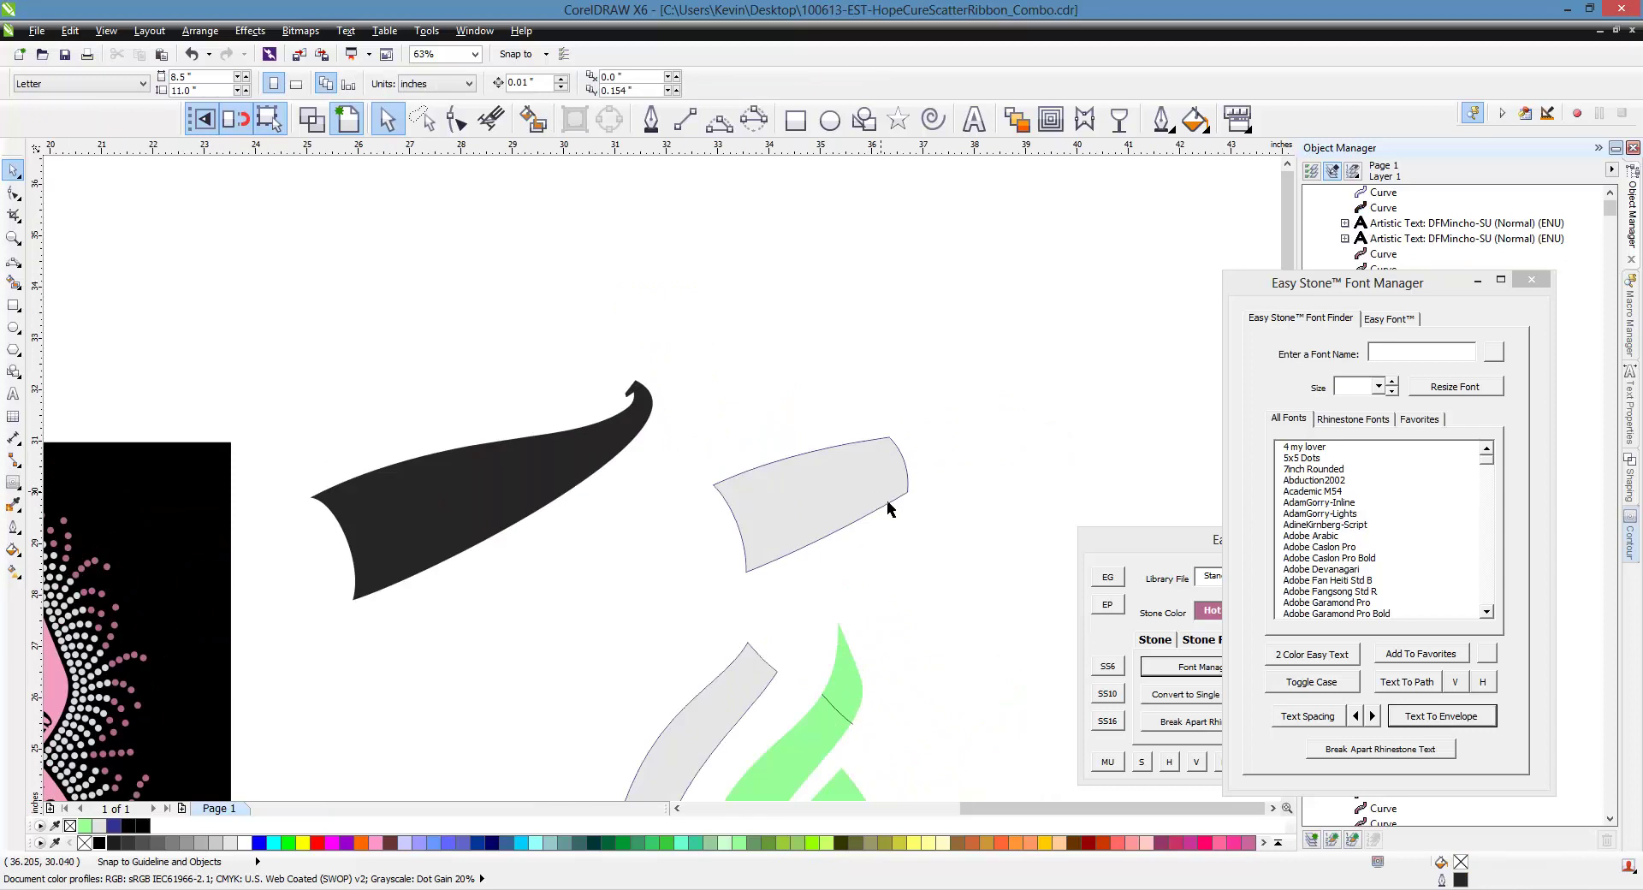
key(F10)
click(796, 470)
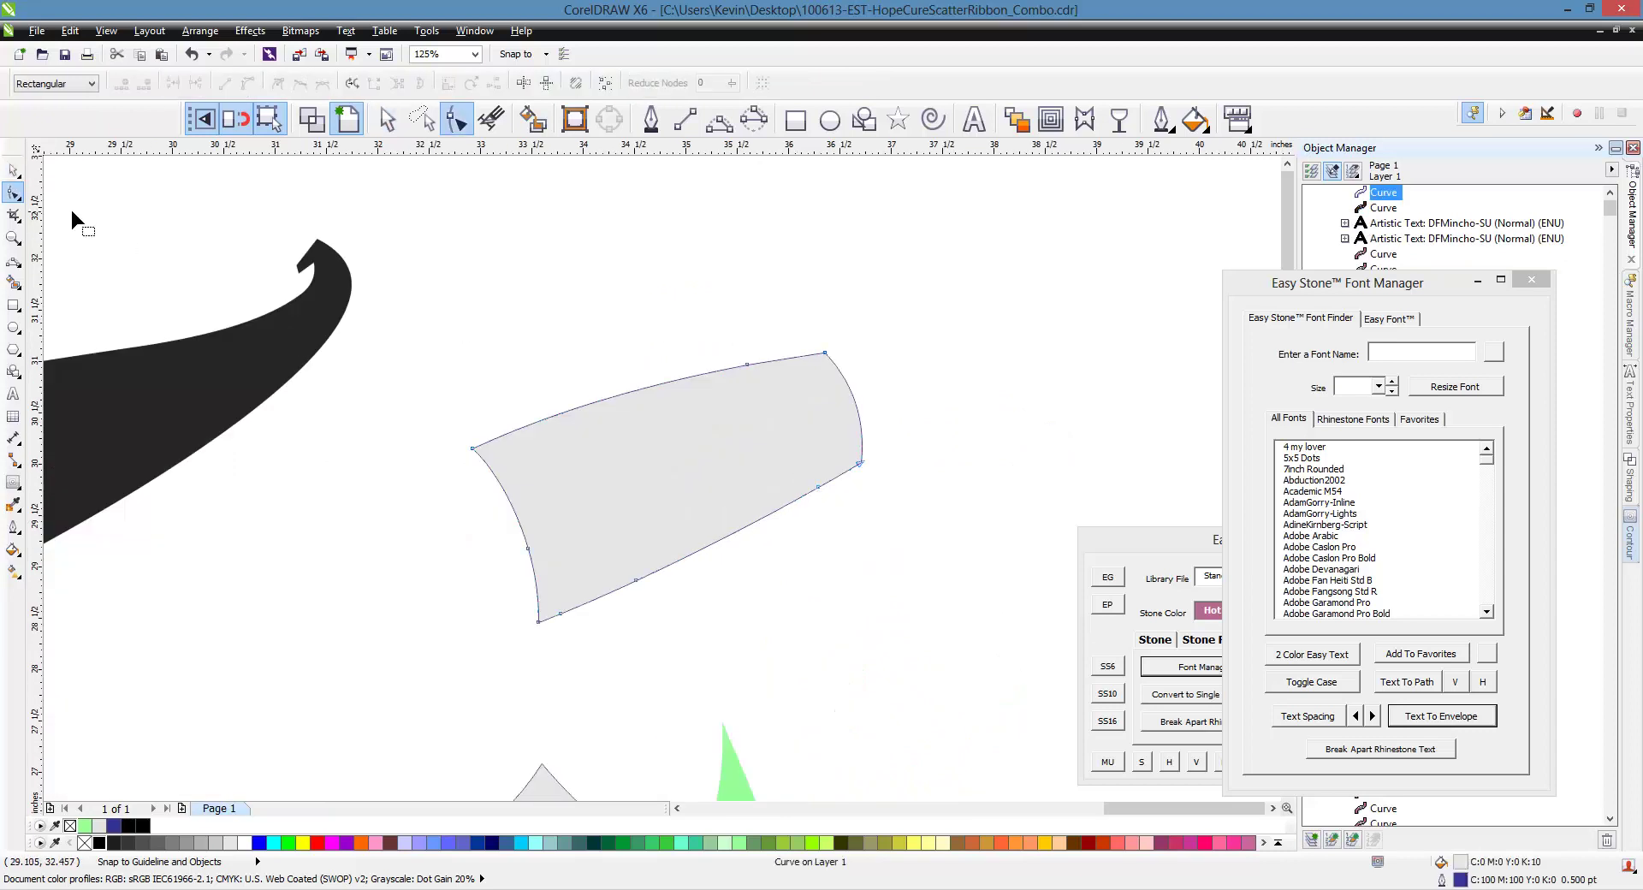
Paste a copy of the grey piece in place and fill it mint green (#66FFCC)
click(13, 170)
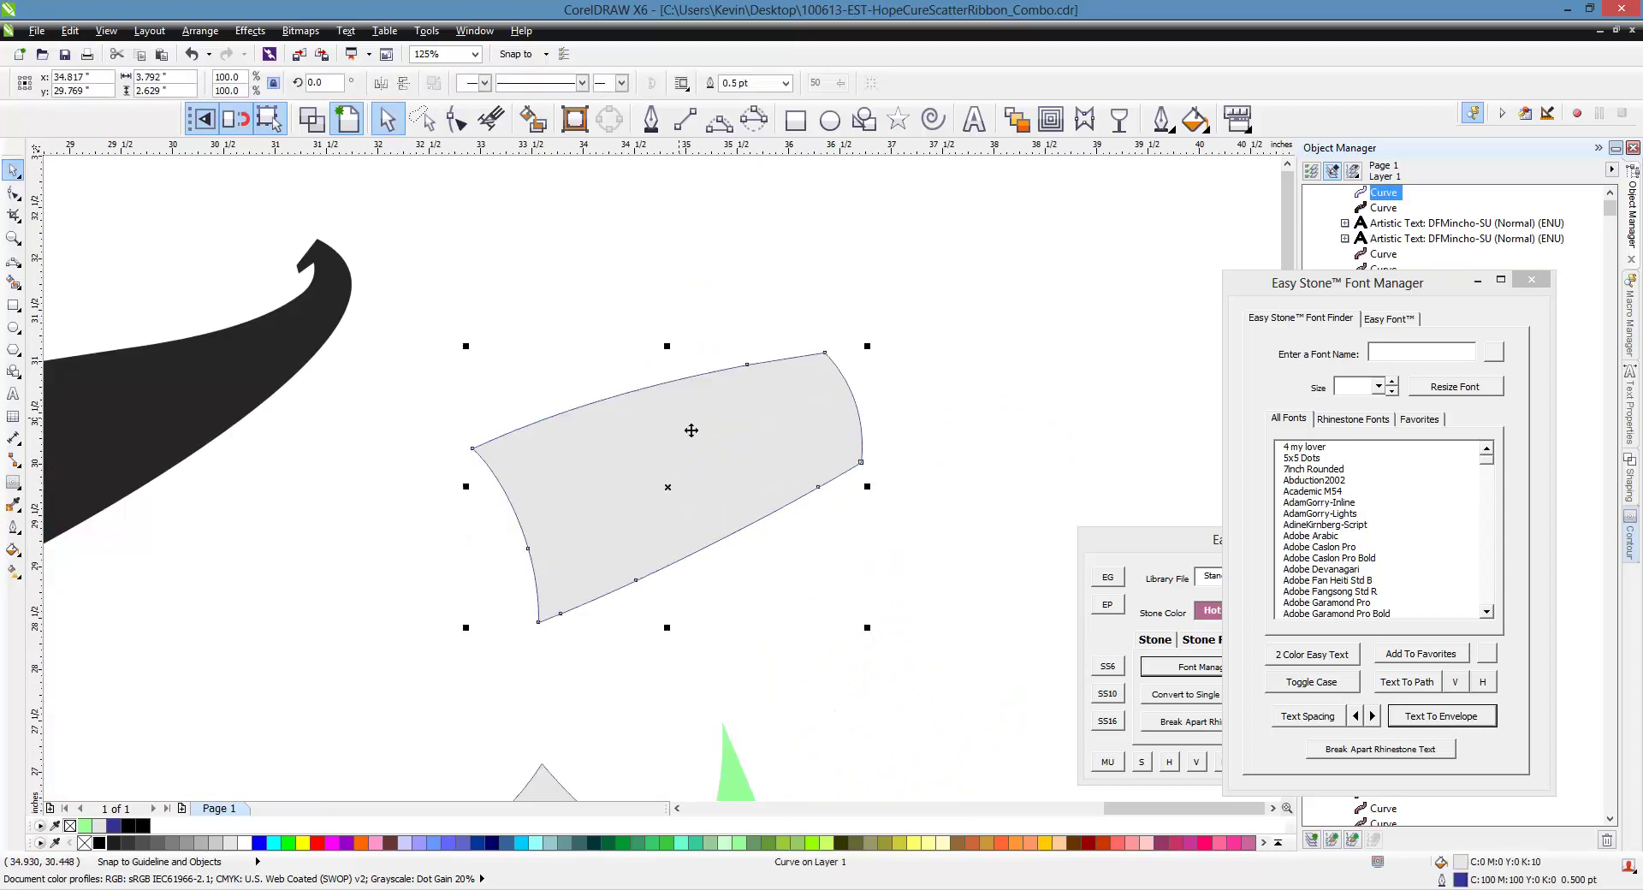
key(ctrl+v)
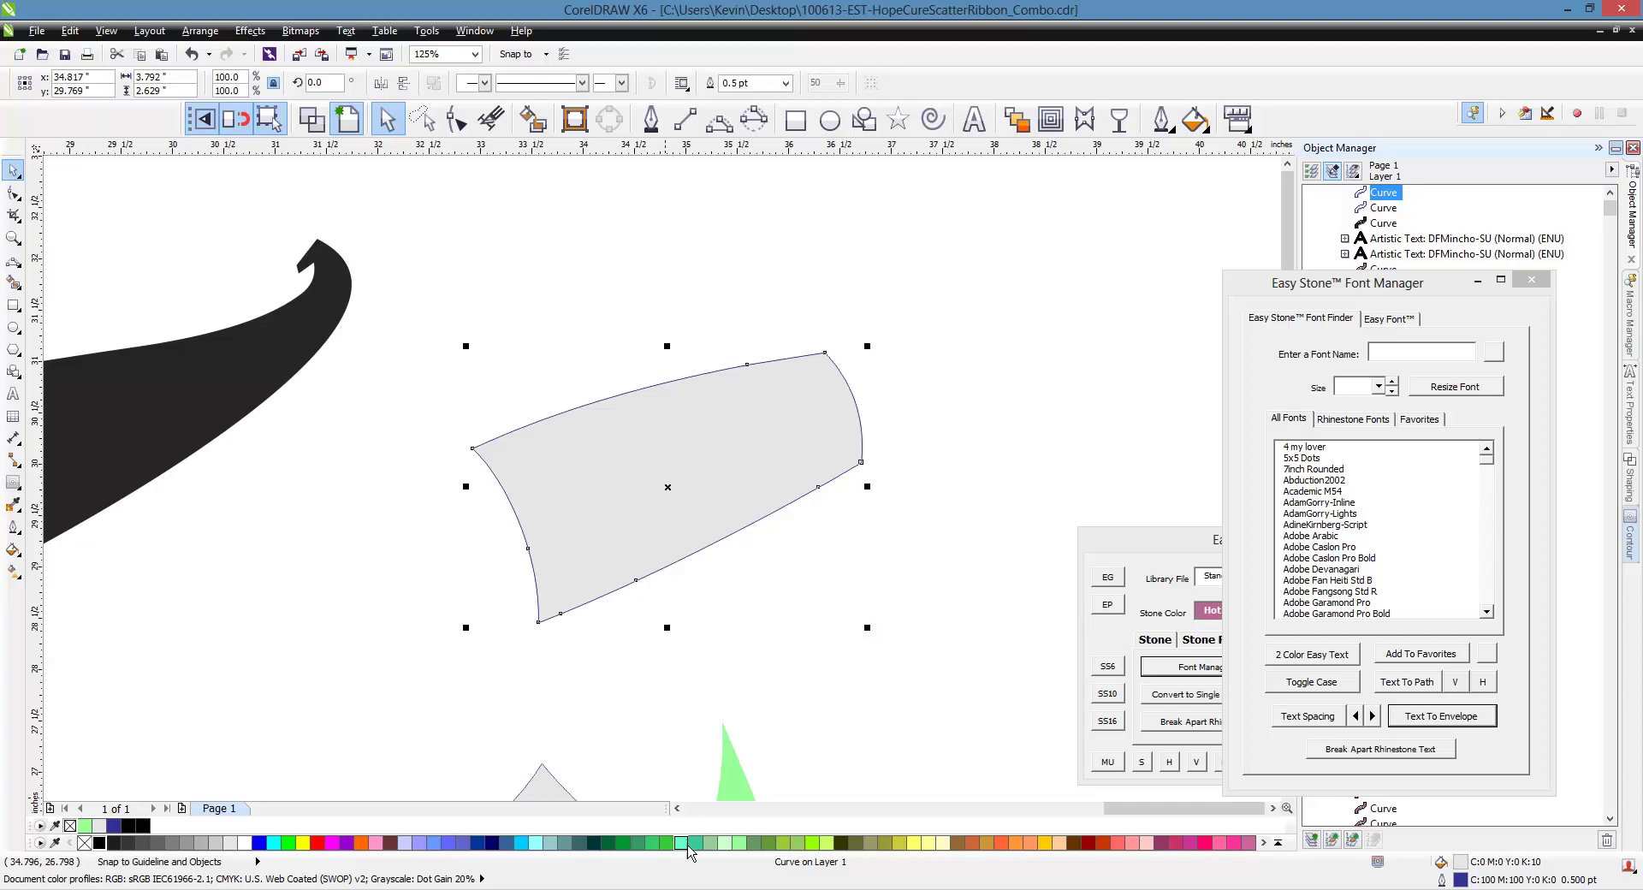
click(682, 843)
click(706, 344)
Delete three nodes to leave a four-node mint curve, then switch to Wireframe view
double_click(726, 434)
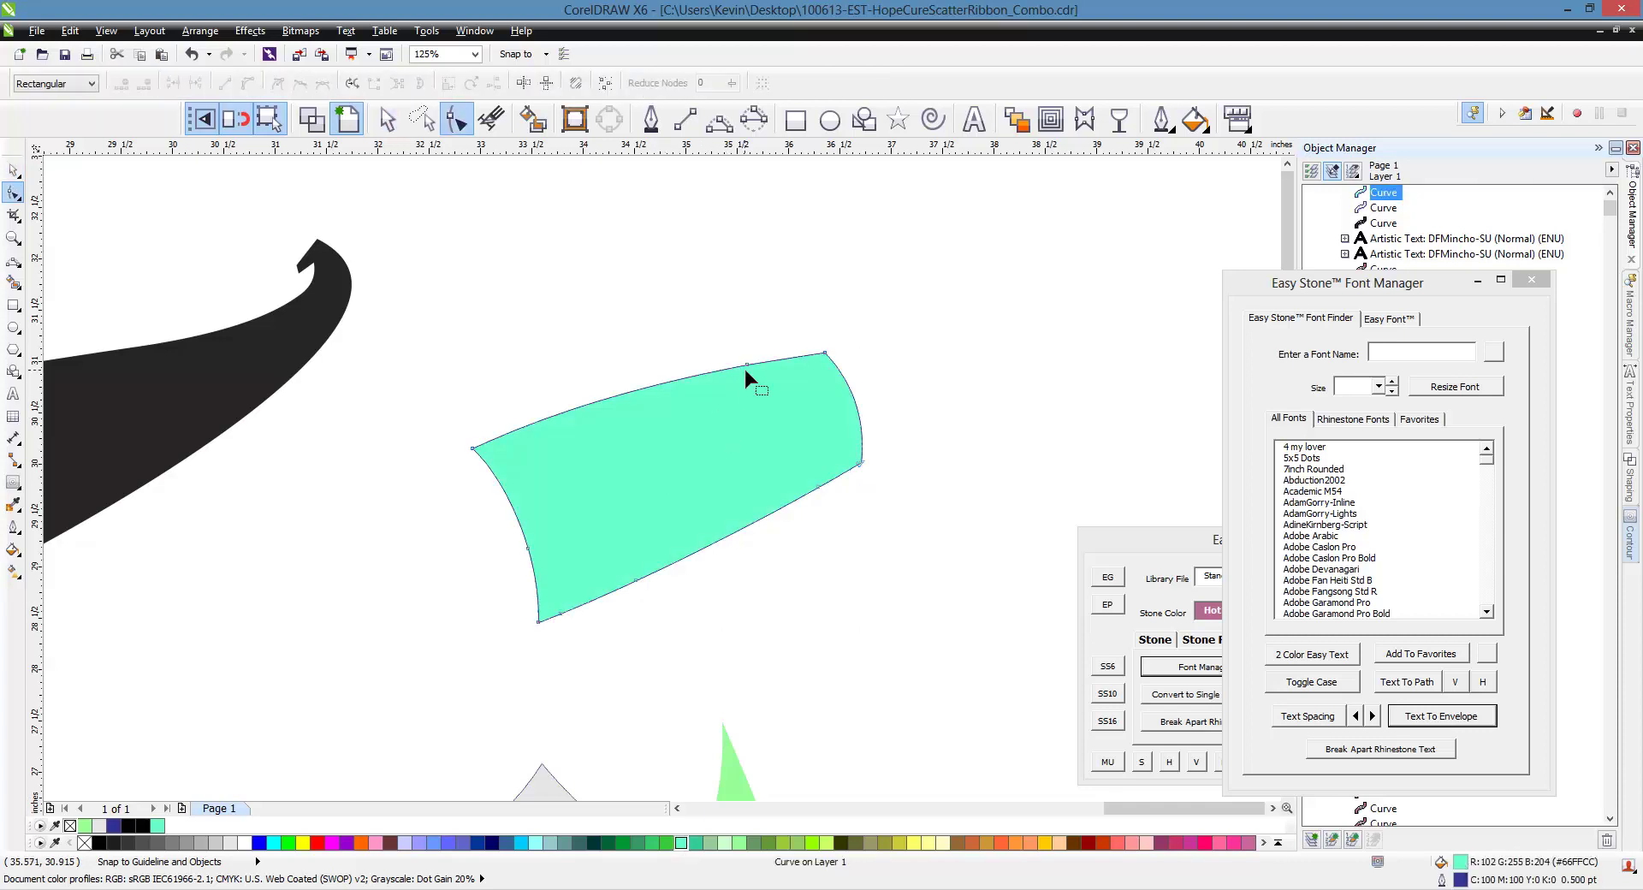
double_click(817, 487)
double_click(635, 581)
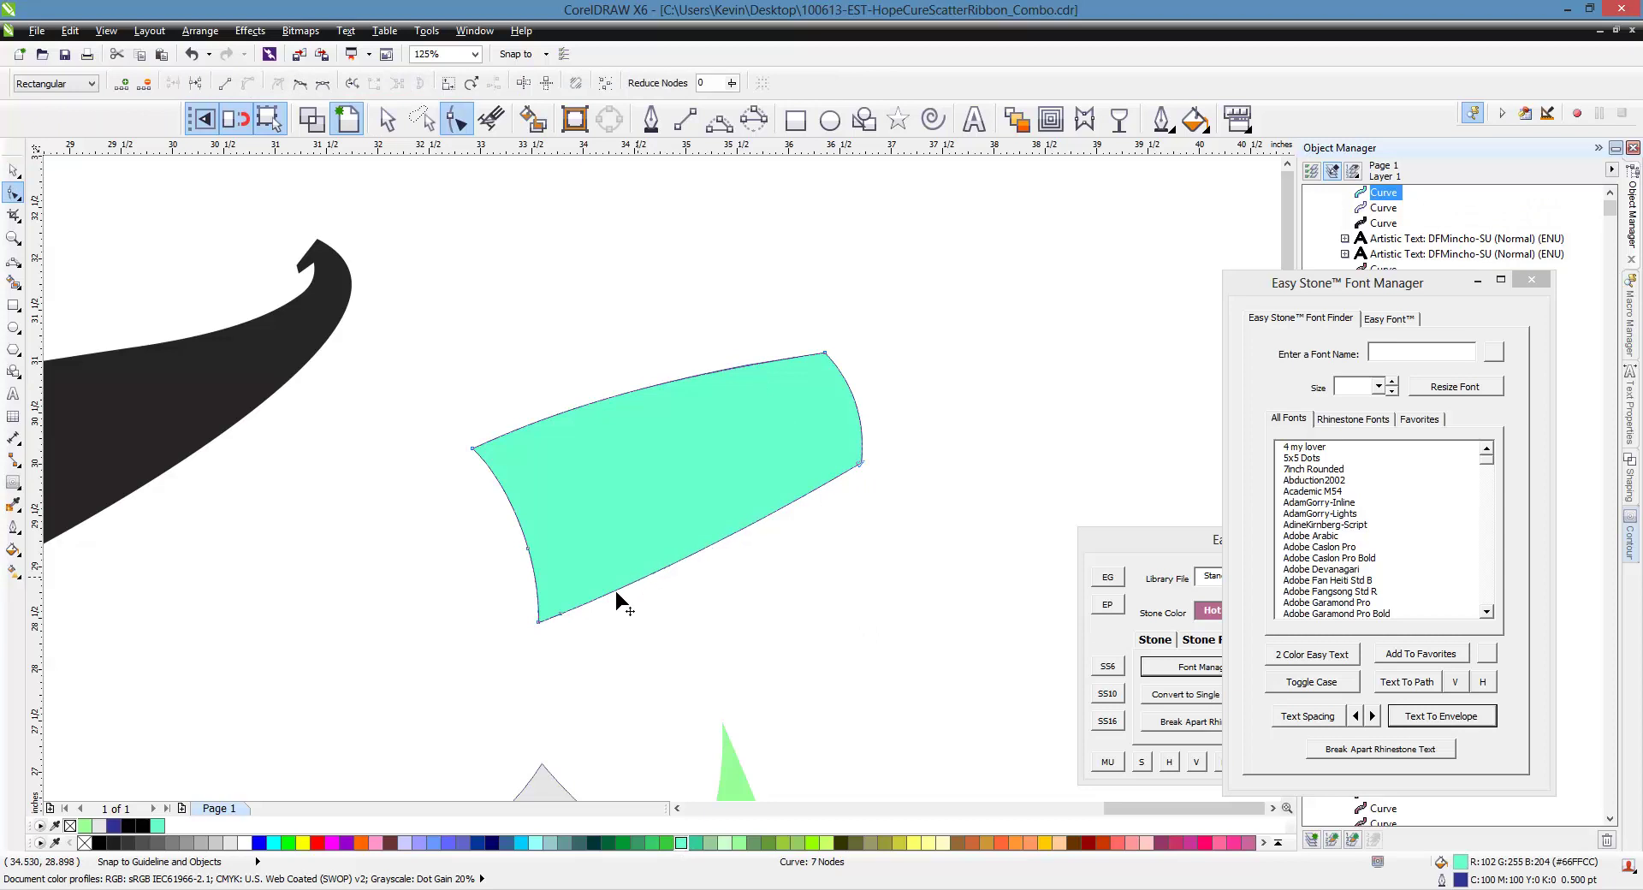
double_click(528, 548)
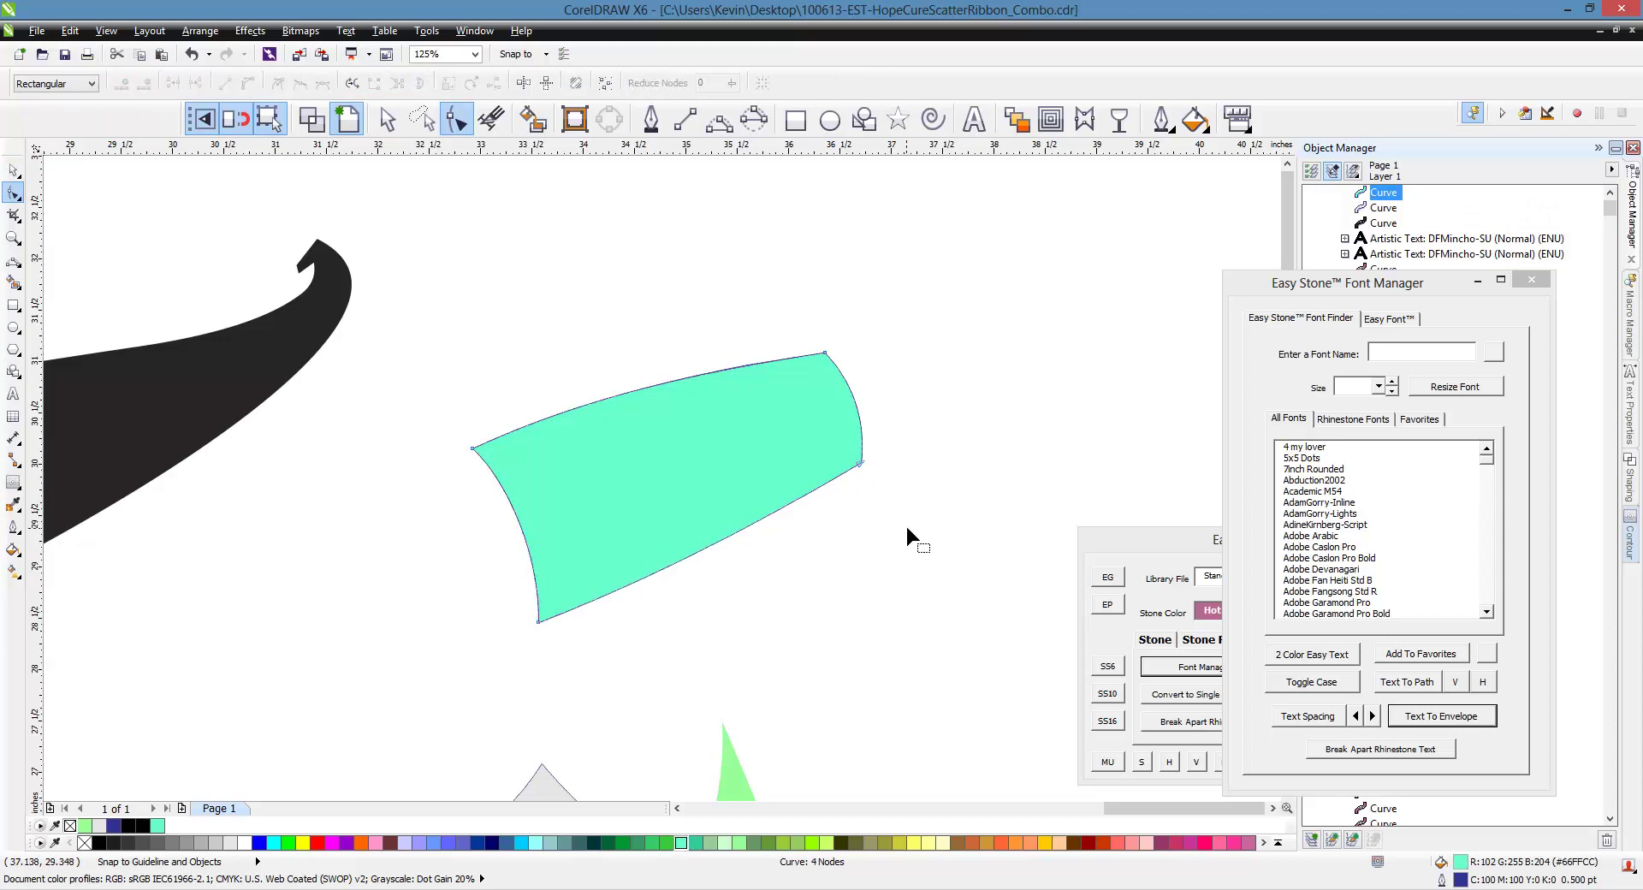
click(312, 119)
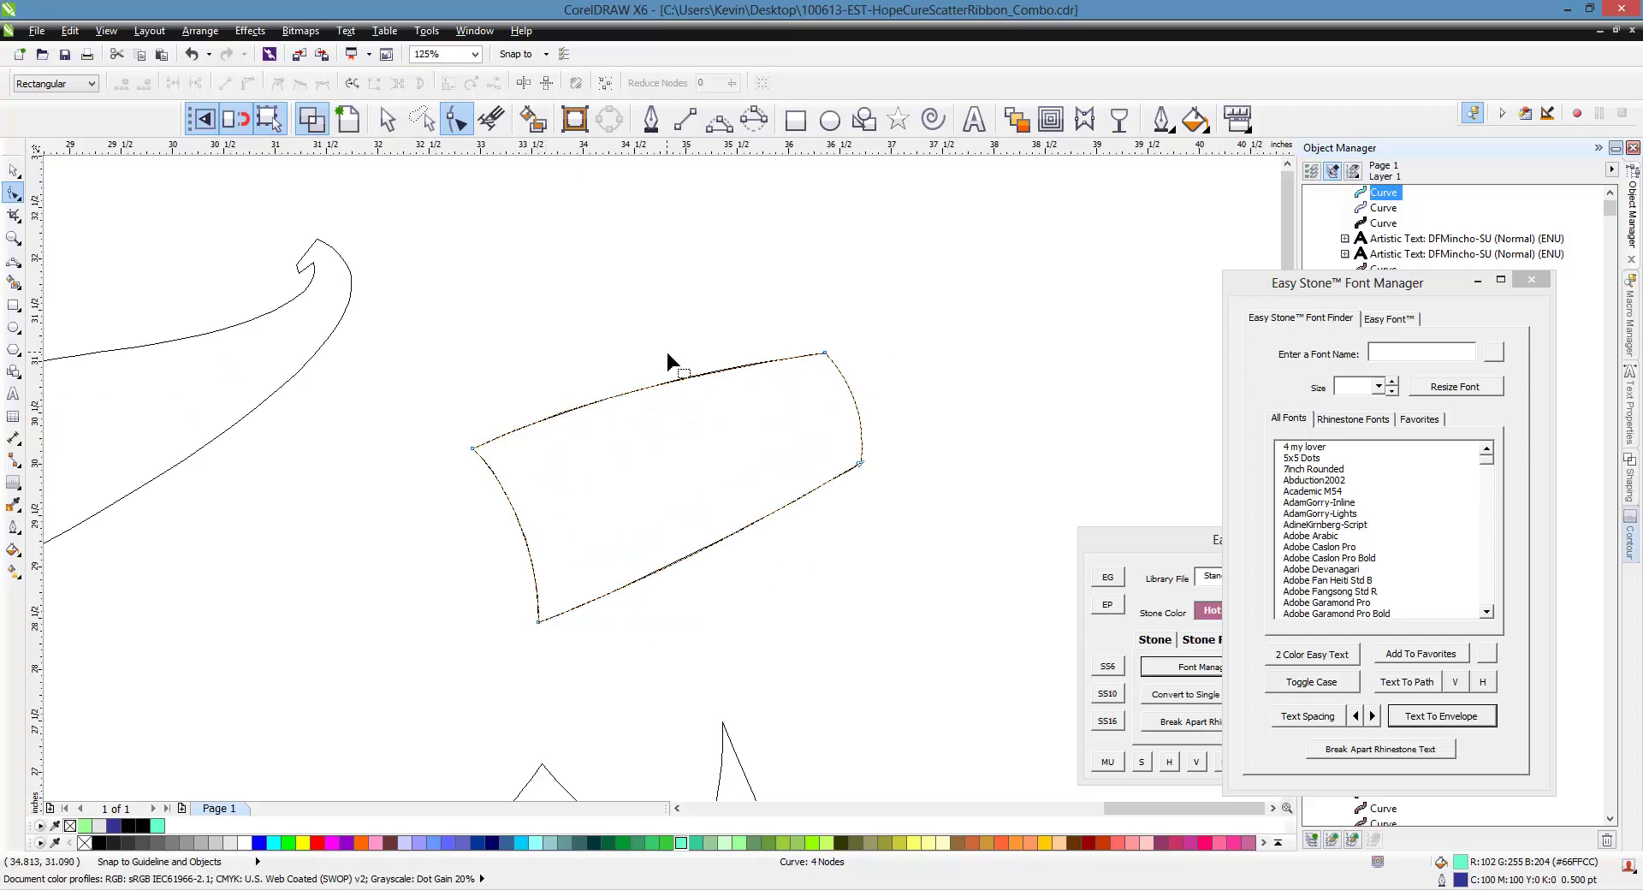
click(13, 169)
Move a copy of the ribbon piece to the right and delete the left ribbon curve
scroll(571, 318, down, 2)
drag(567, 377, 751, 395)
click(648, 401)
key(Delete)
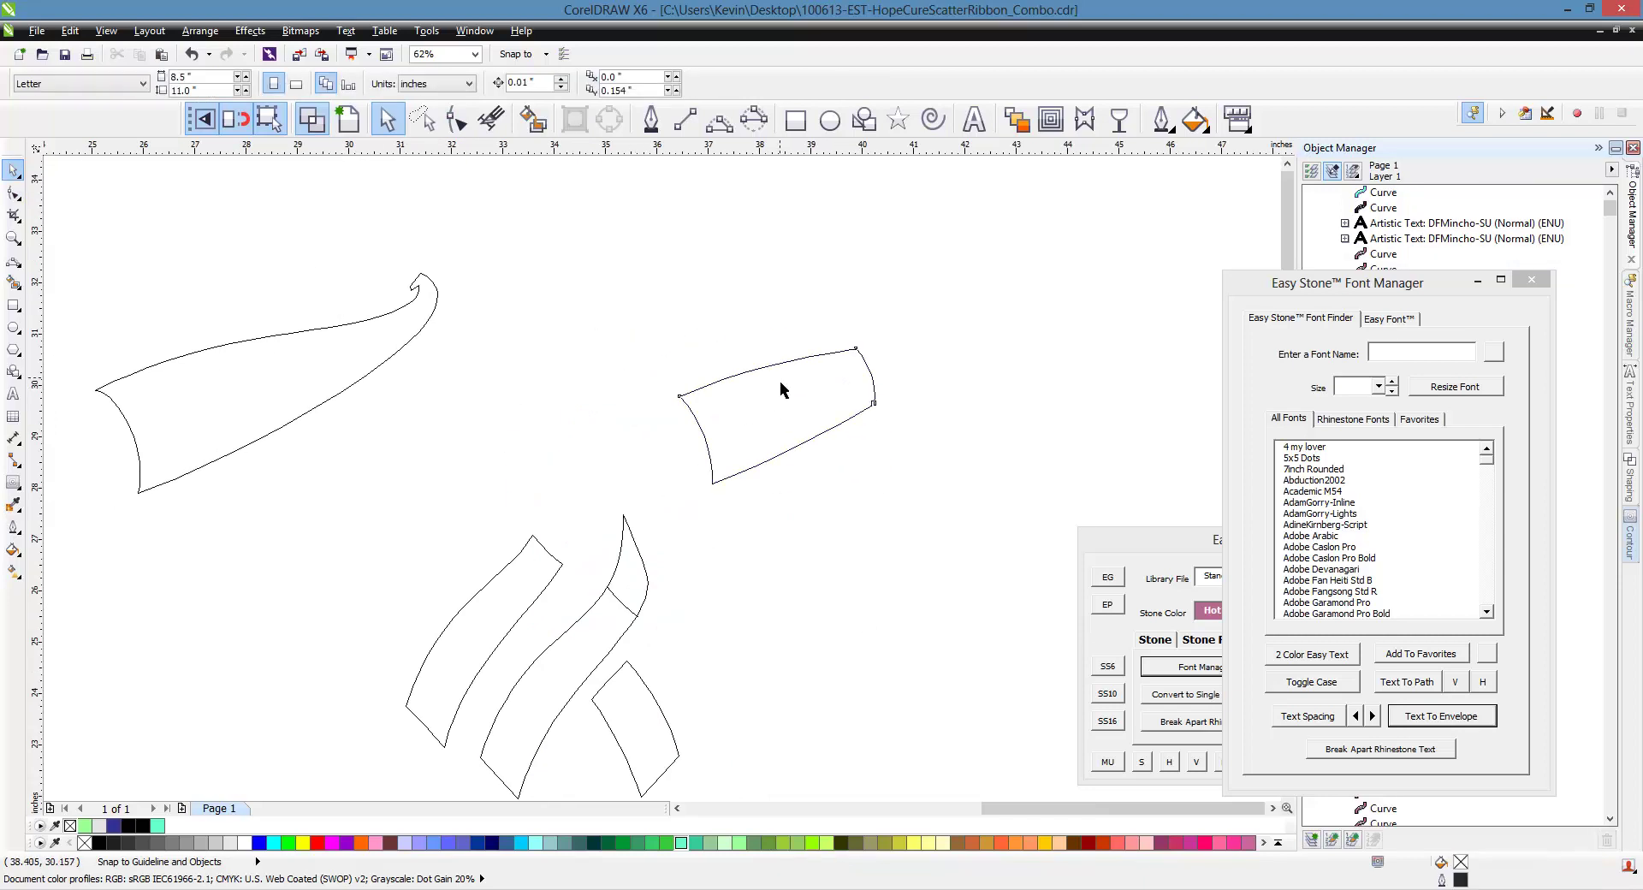
key(ctrl+z)
key(Delete)
Type DIVA above the right ribbon piece and set it in the Army font
key(F8)
click(751, 316)
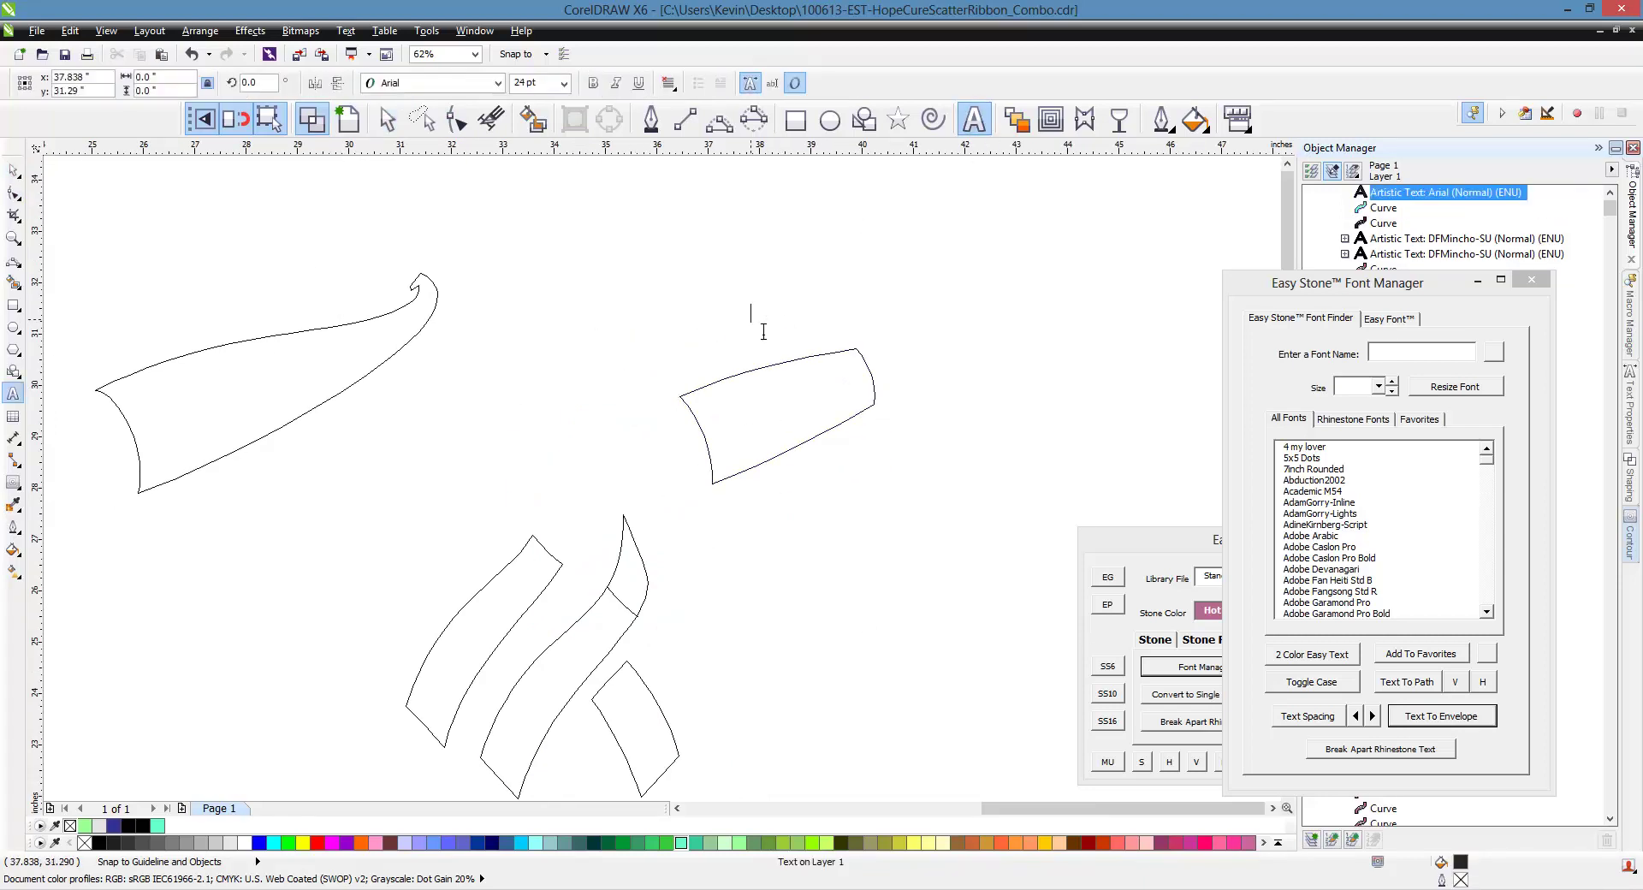
text(DIVA)
key(ctrl+space)
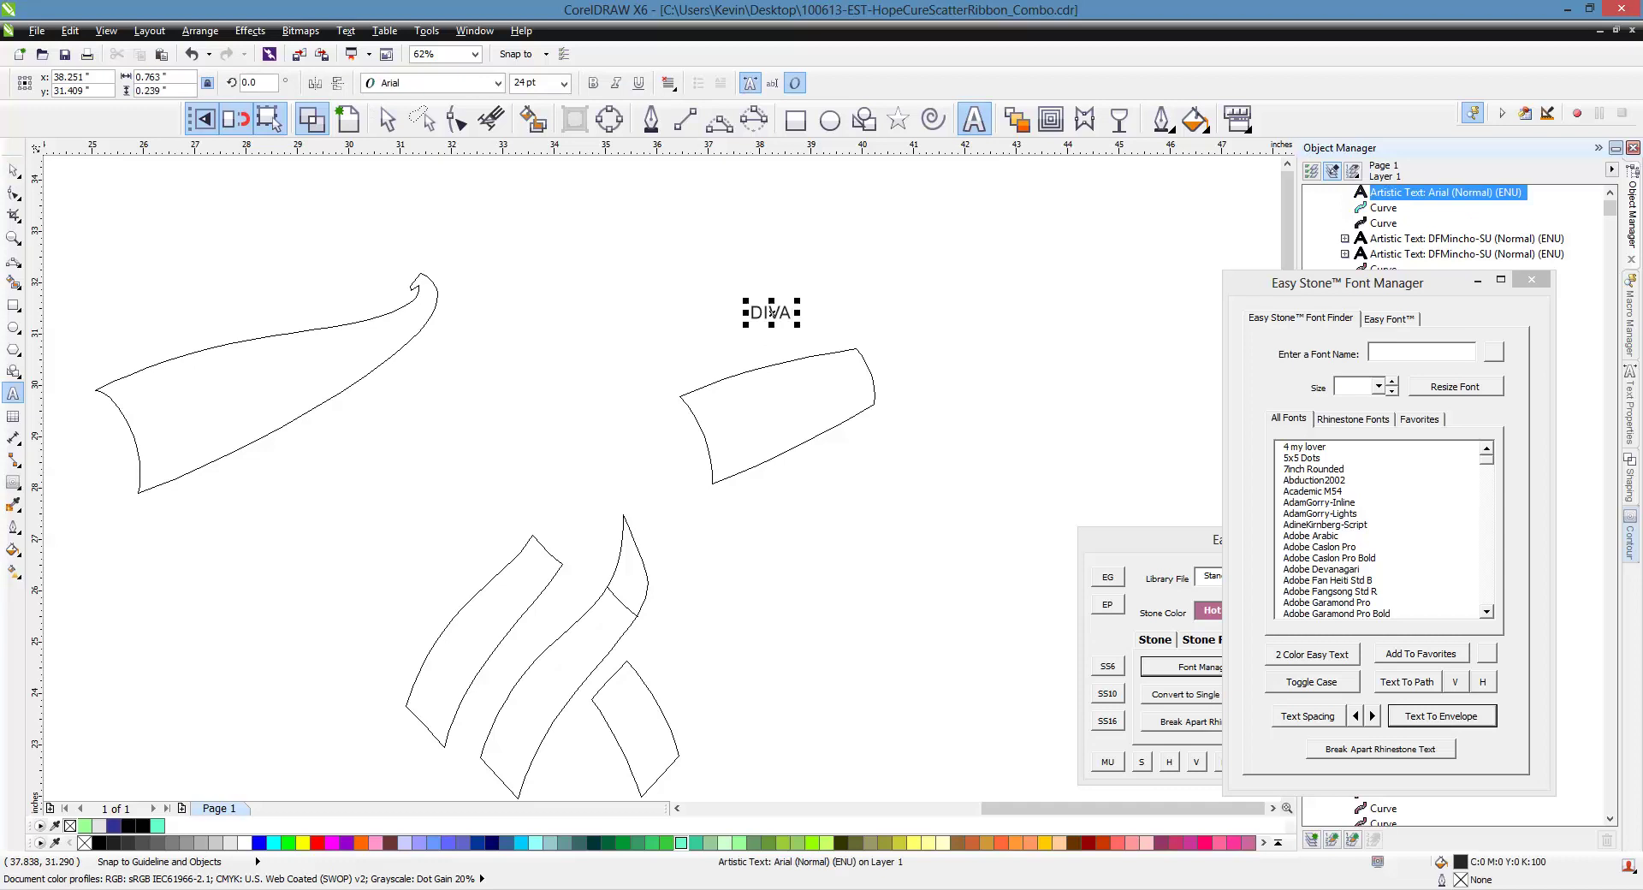
click(497, 83)
scroll(519, 408, down, 1)
scroll(517, 513, down, 3)
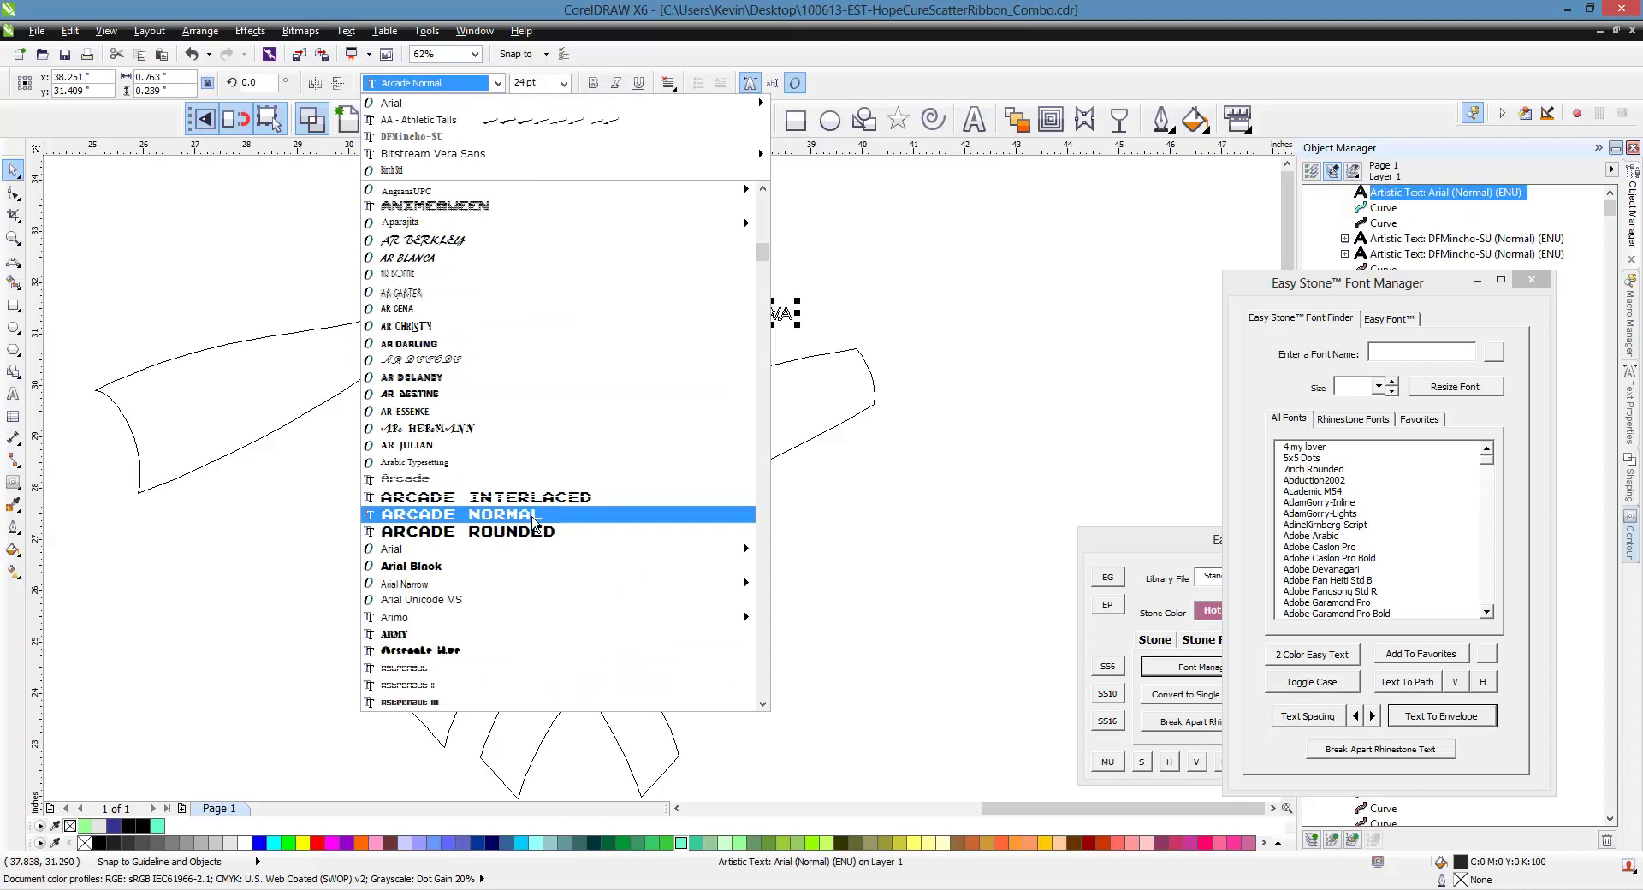
click(476, 643)
Select the DIVA text together with the ribbon piece
click(770, 355)
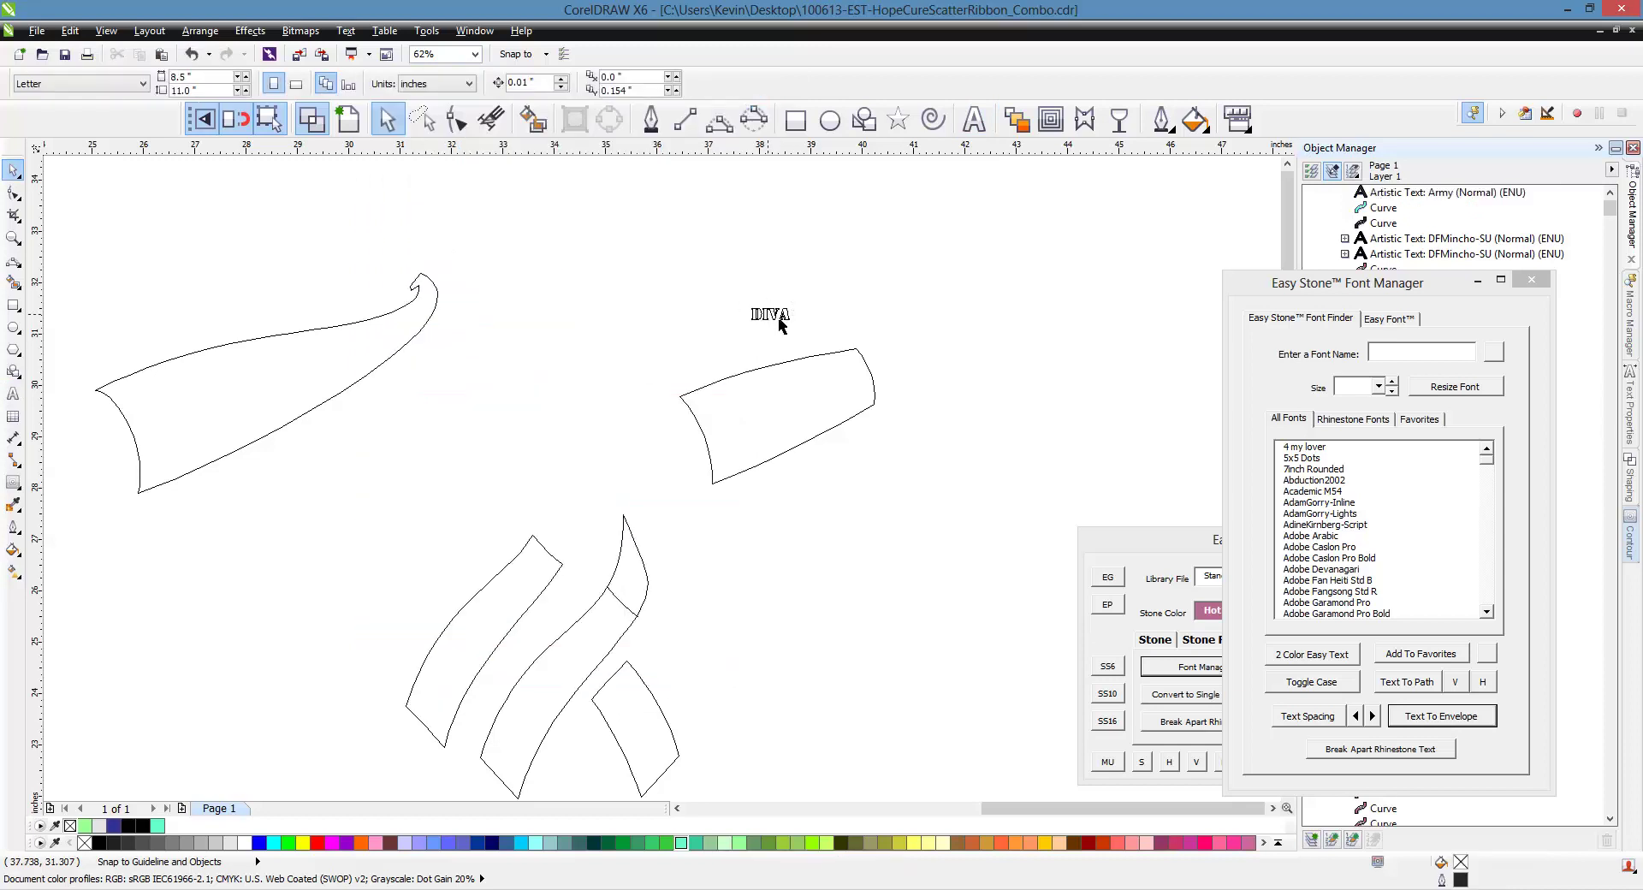
scroll(780, 325, up, 2)
click(780, 330)
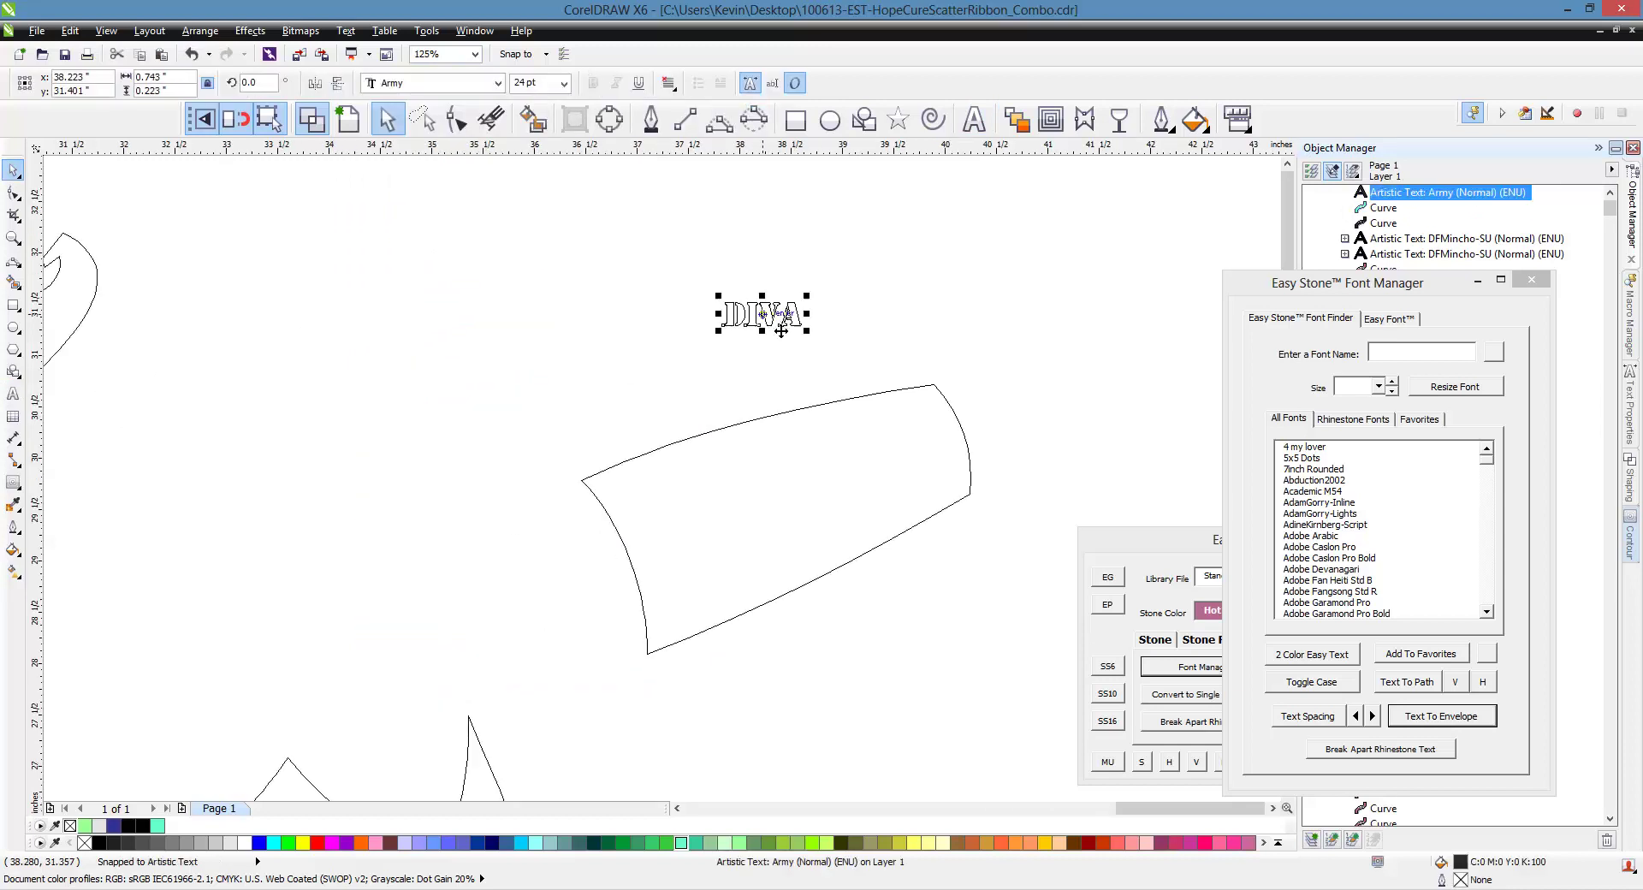
shift+click(858, 479)
click(1435, 728)
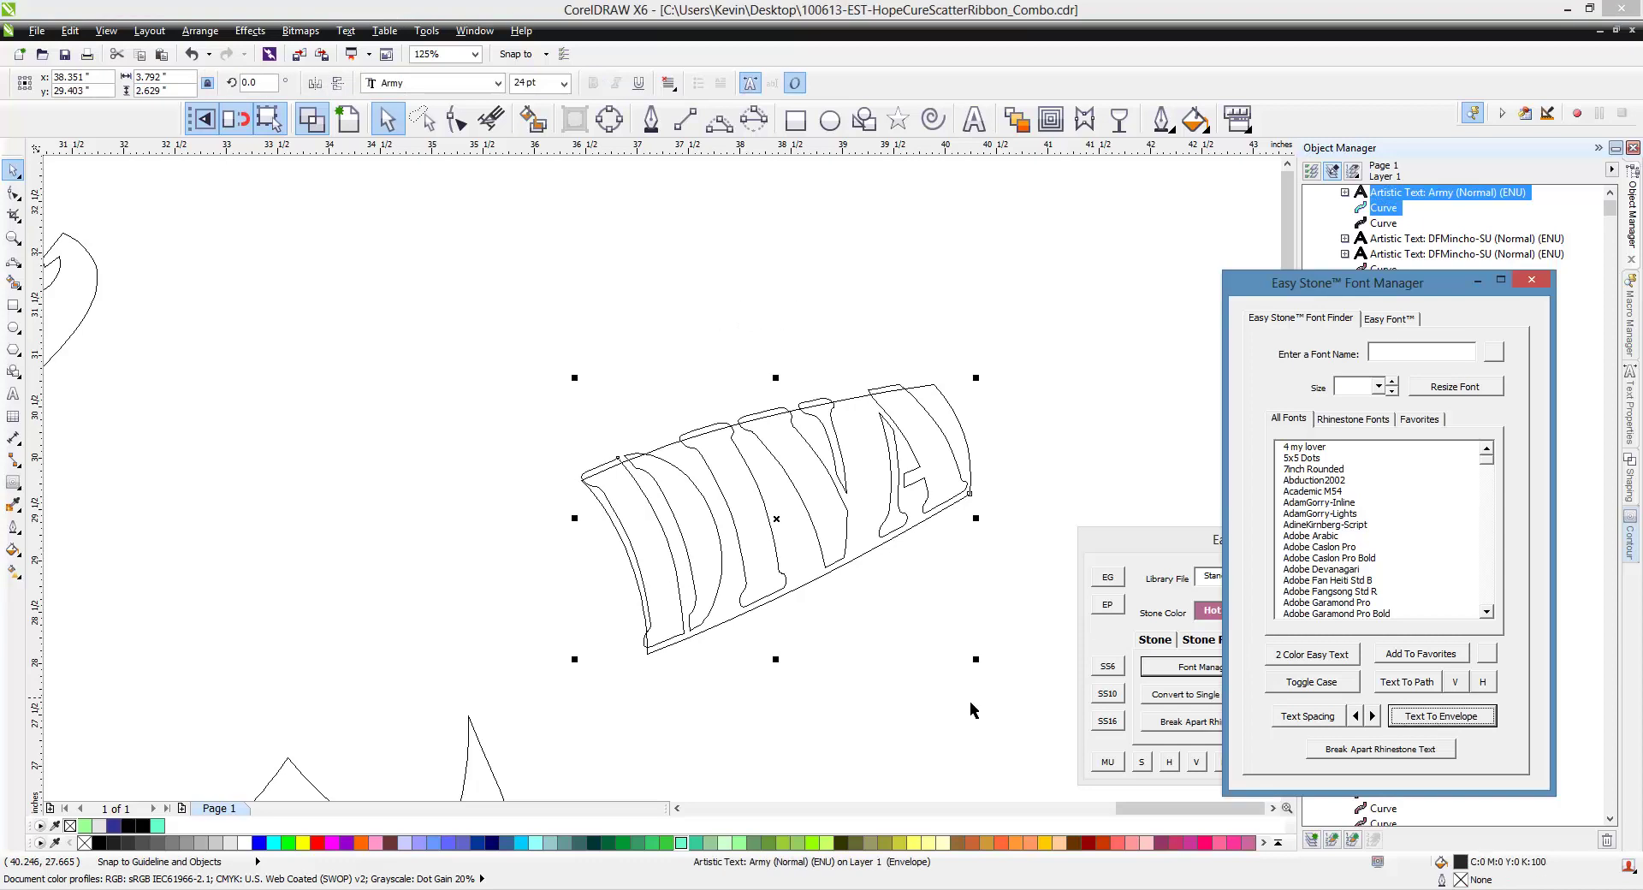
click(909, 631)
scroll(856, 513, down, 2)
drag(828, 469, 272, 460)
click(342, 130)
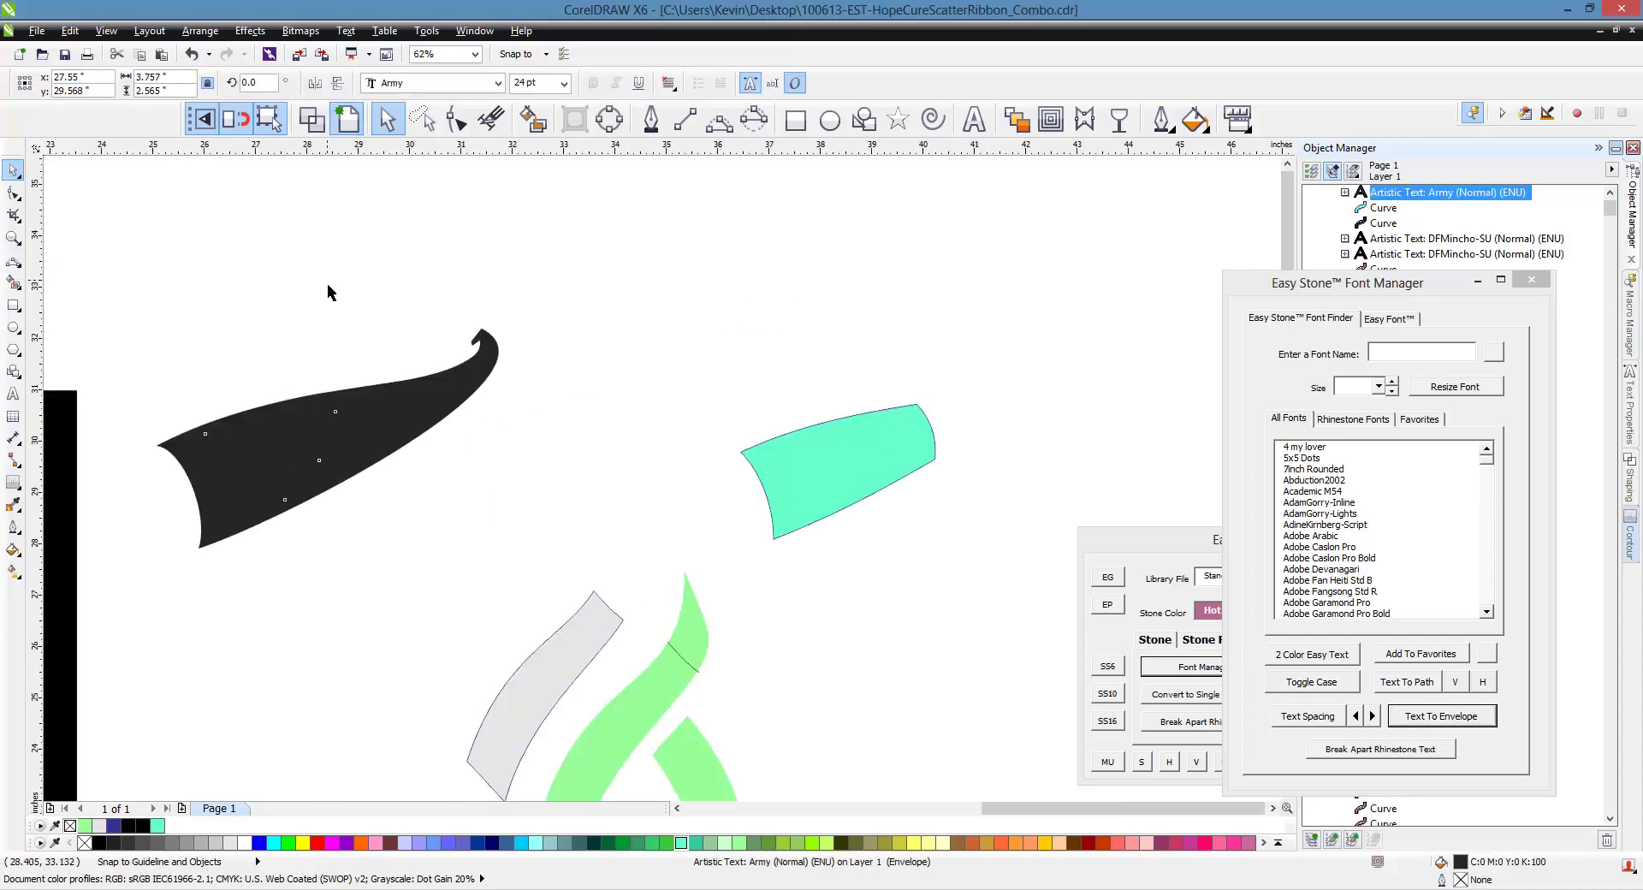
click(330, 294)
drag(119, 339, 432, 556)
click(376, 843)
scroll(186, 462, up, 4)
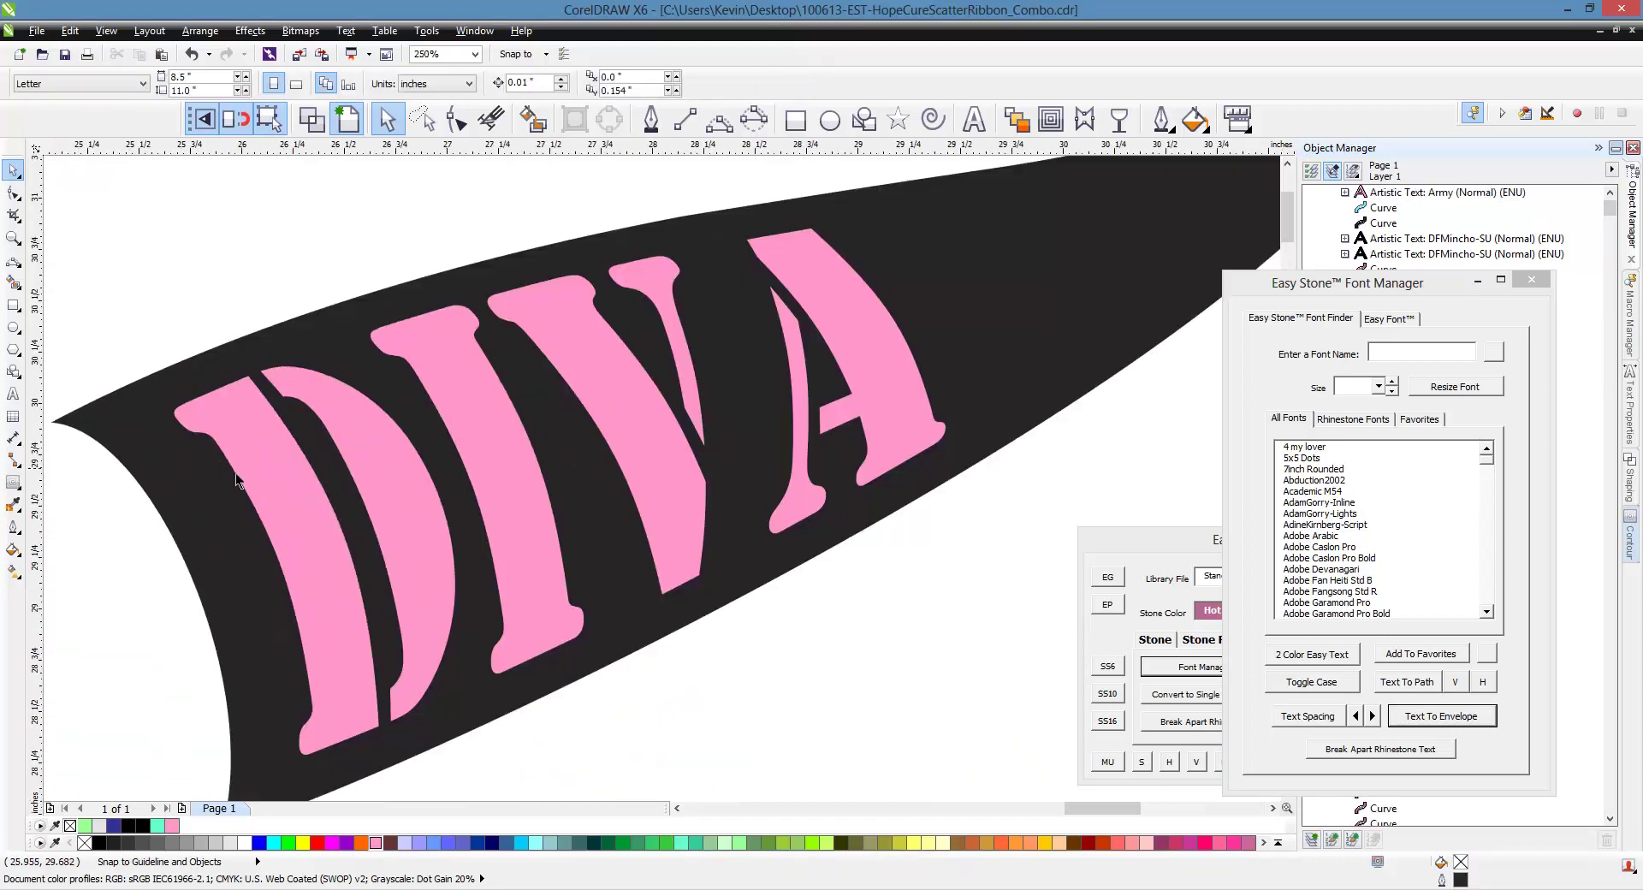
click(265, 483)
scroll(550, 671, down, 2)
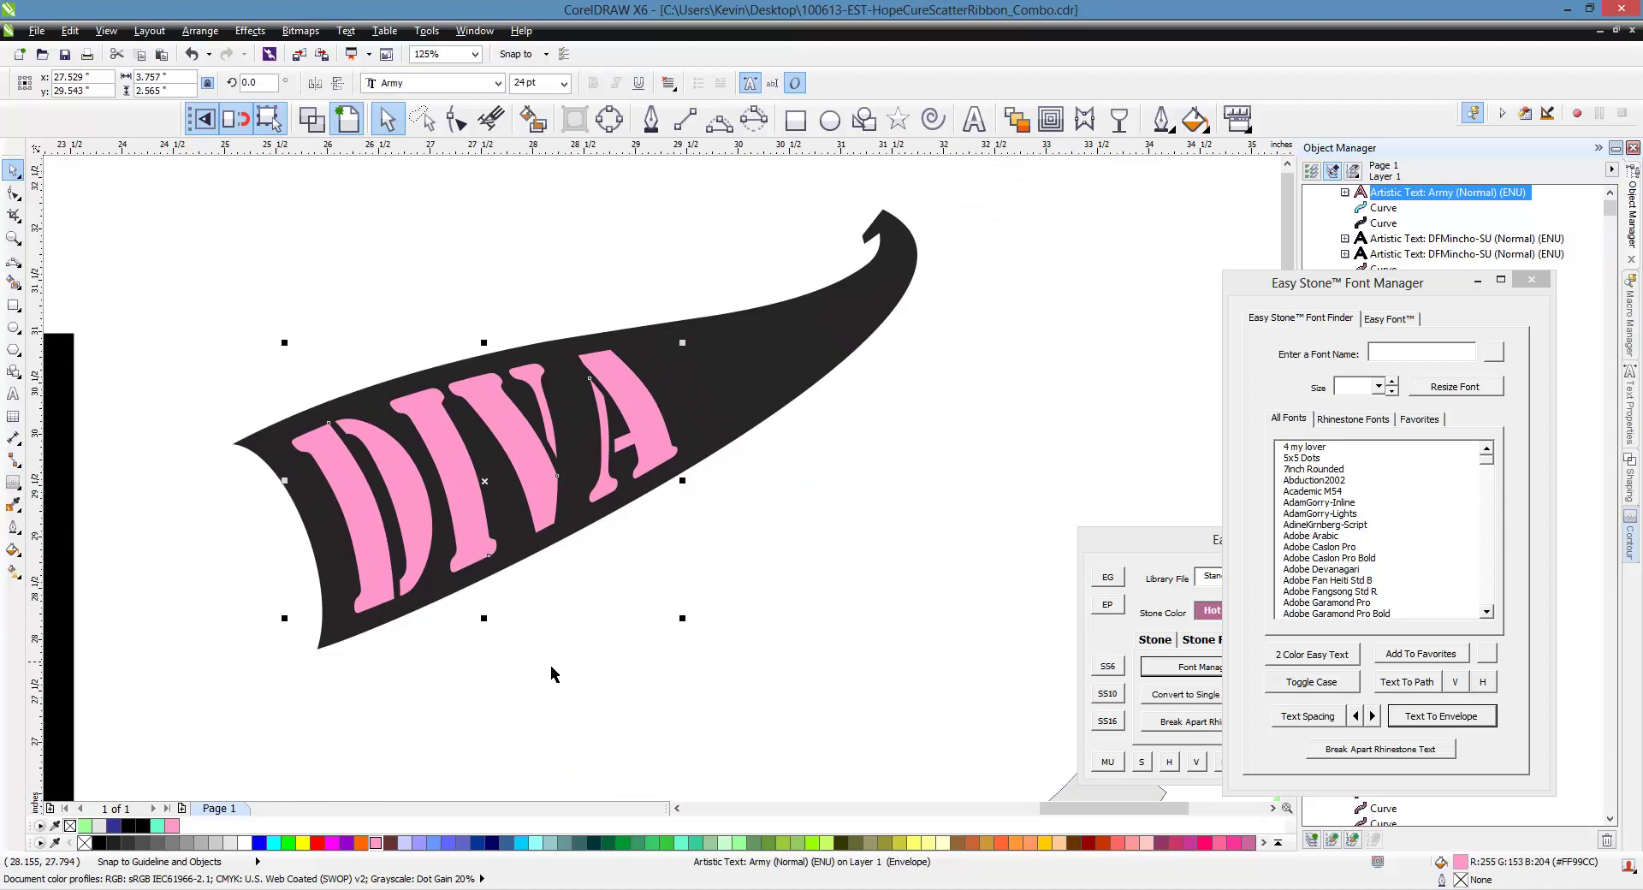
click(556, 667)
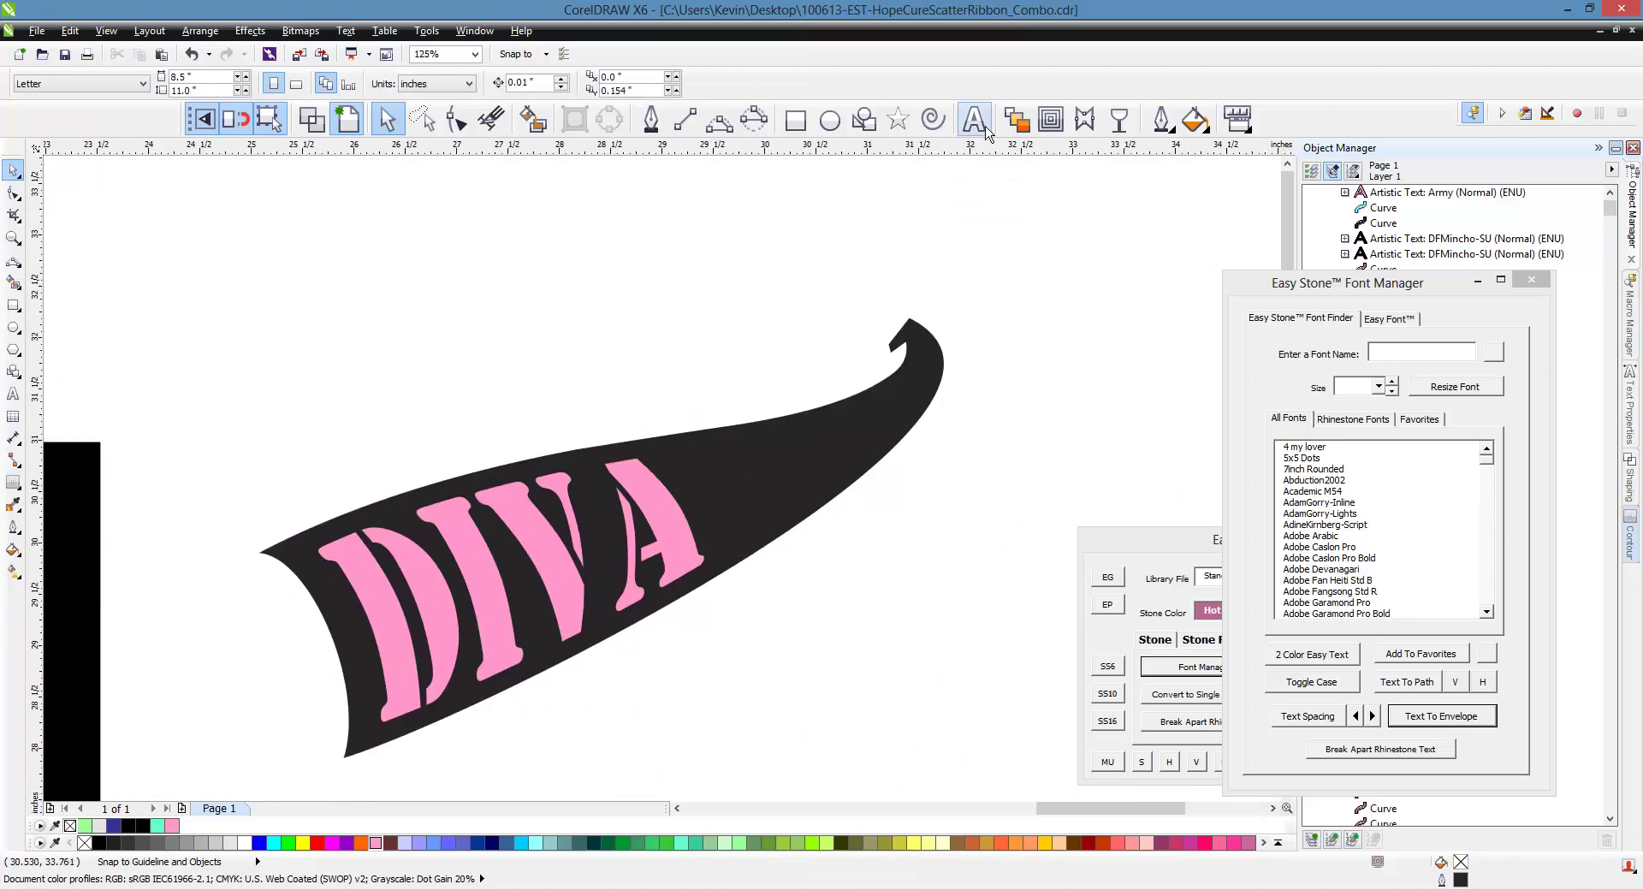
Add a new 'Softball' text line above the swoosh
click(974, 119)
click(380, 325)
text(So)
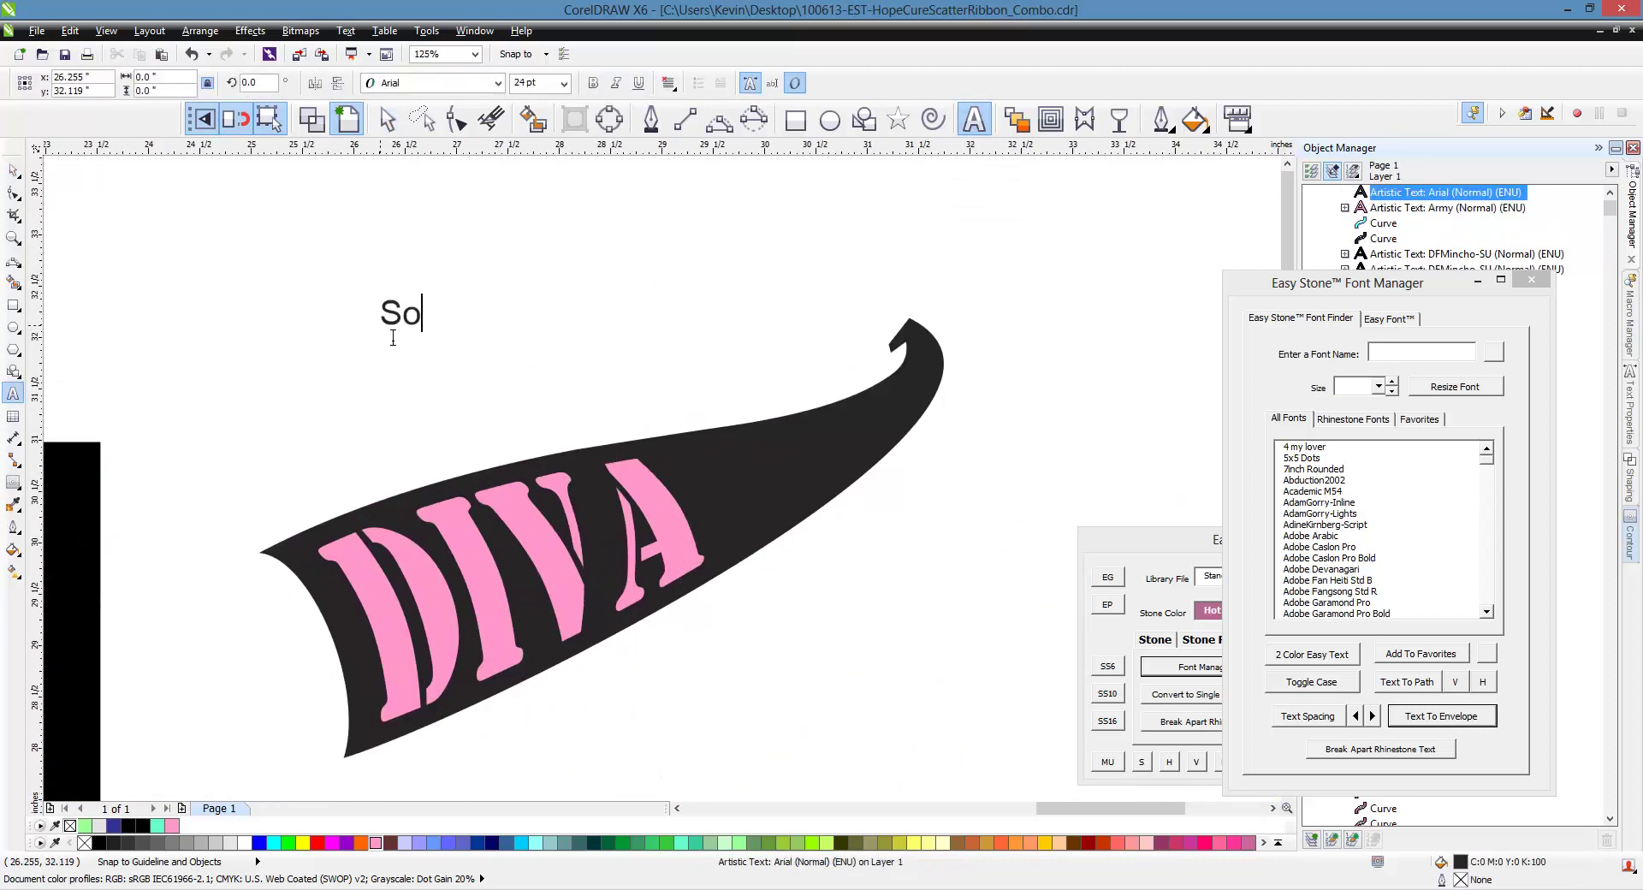
text(ftball)
click(14, 172)
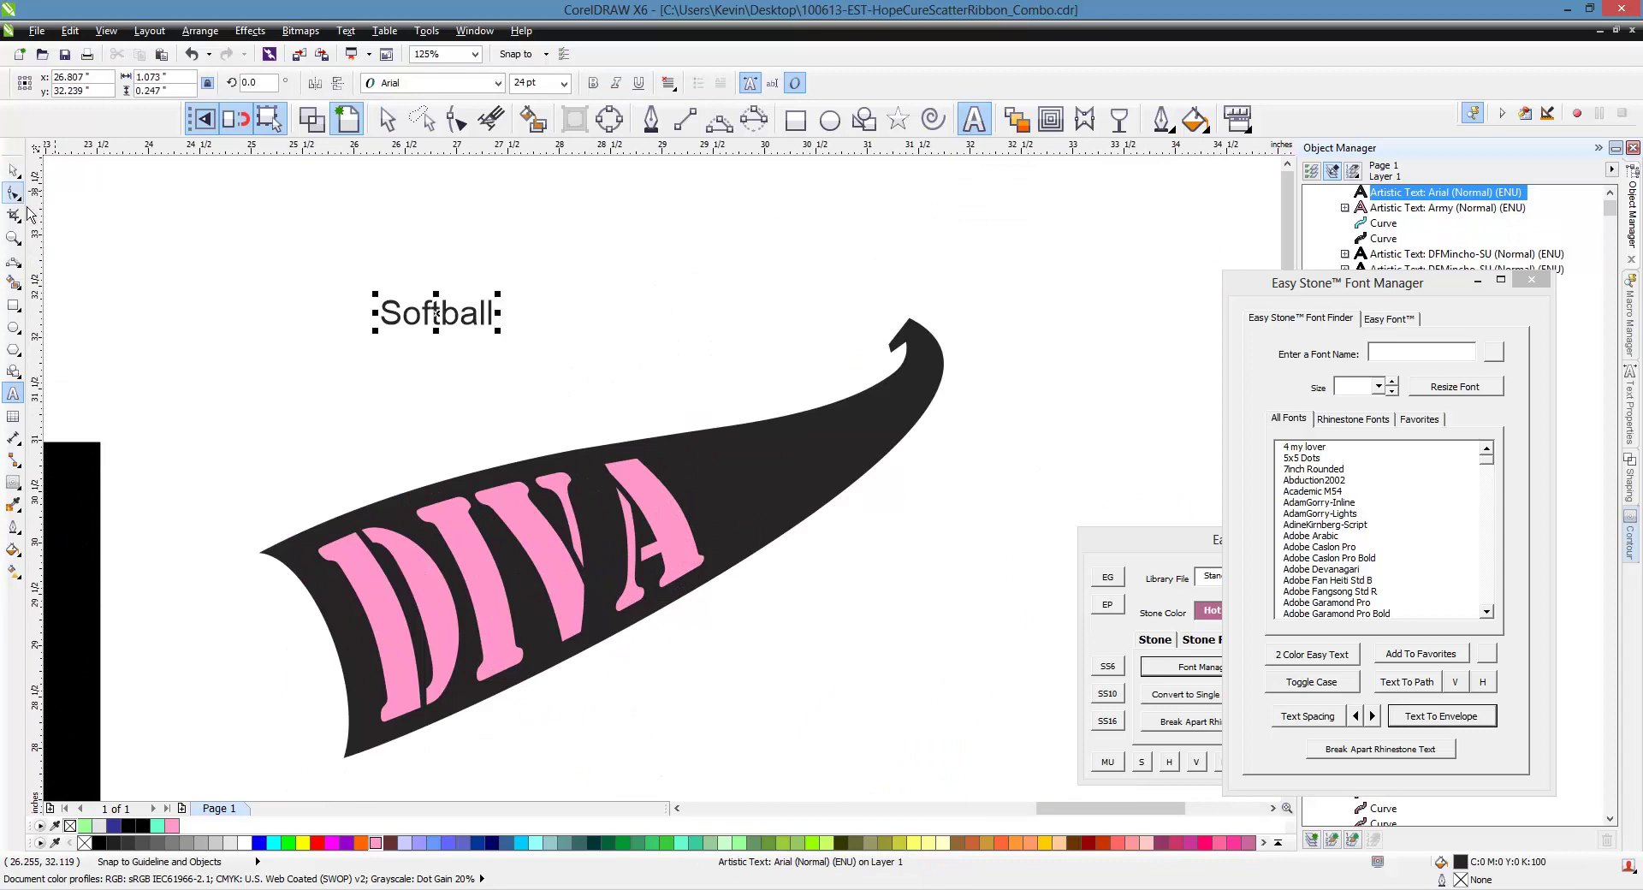
Change the Softball text's font from Arial to Ballpark
click(501, 85)
click(501, 85)
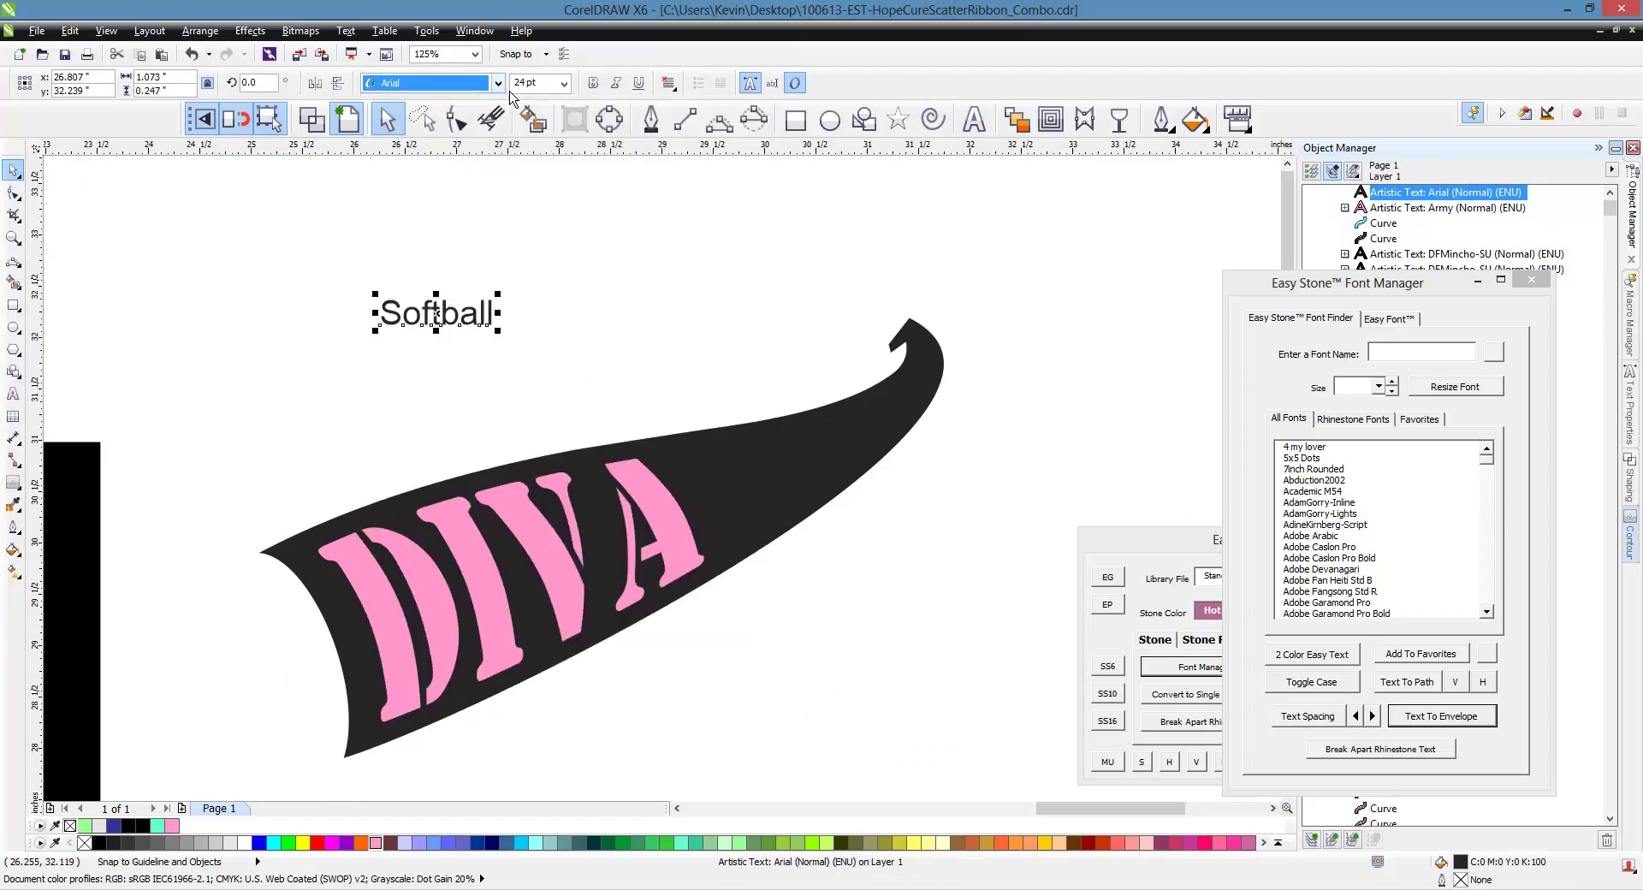
text(Ballpark)
key(Return)
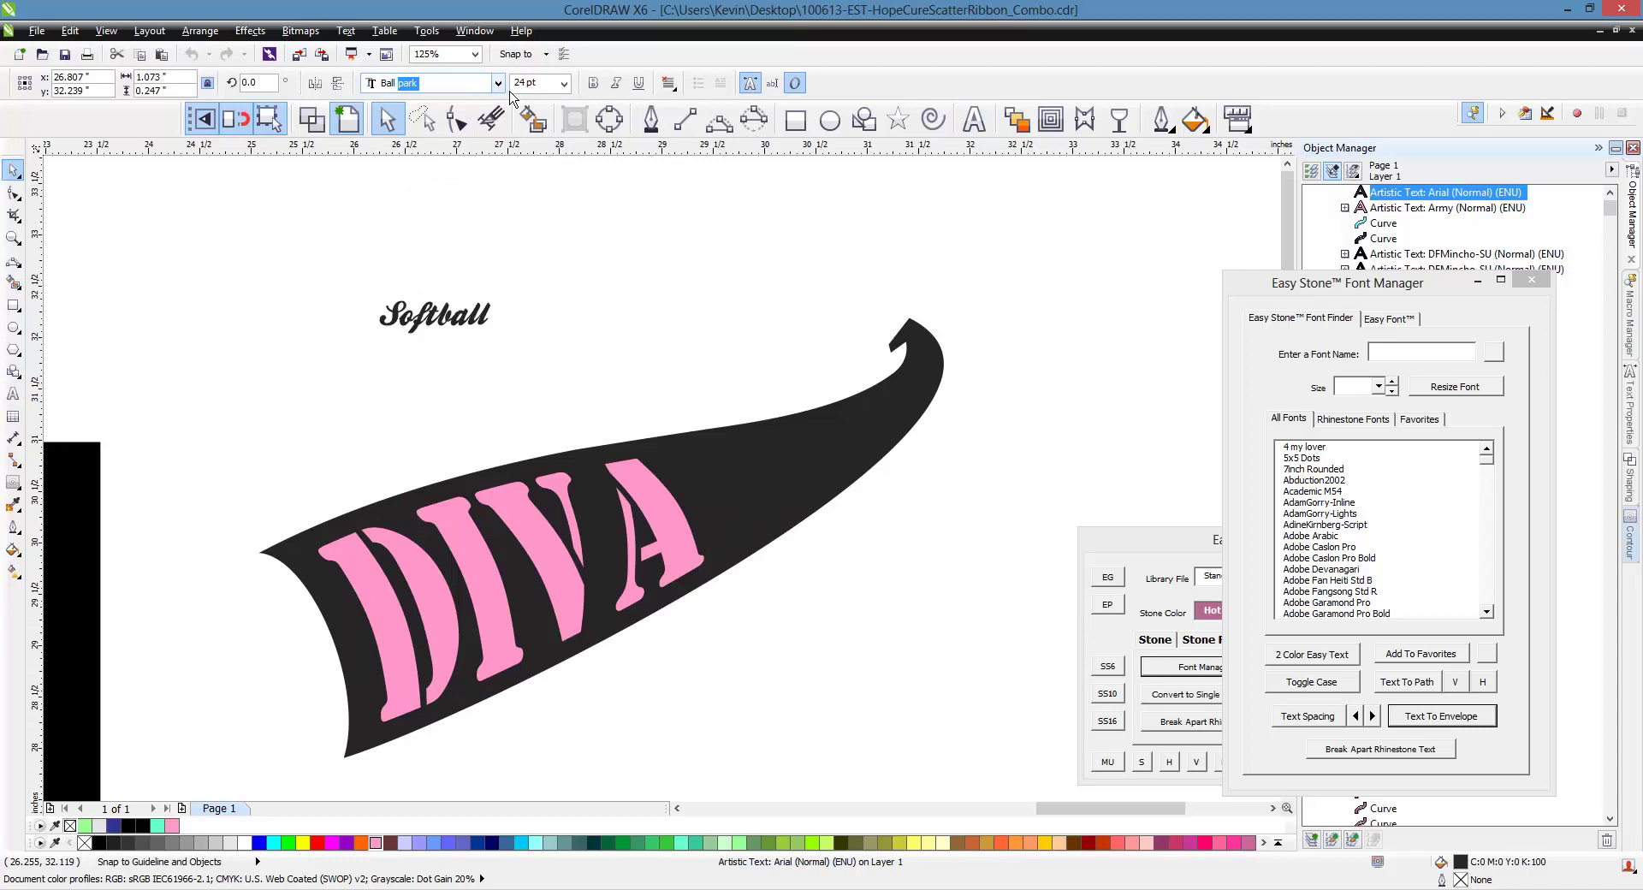
key(Escape)
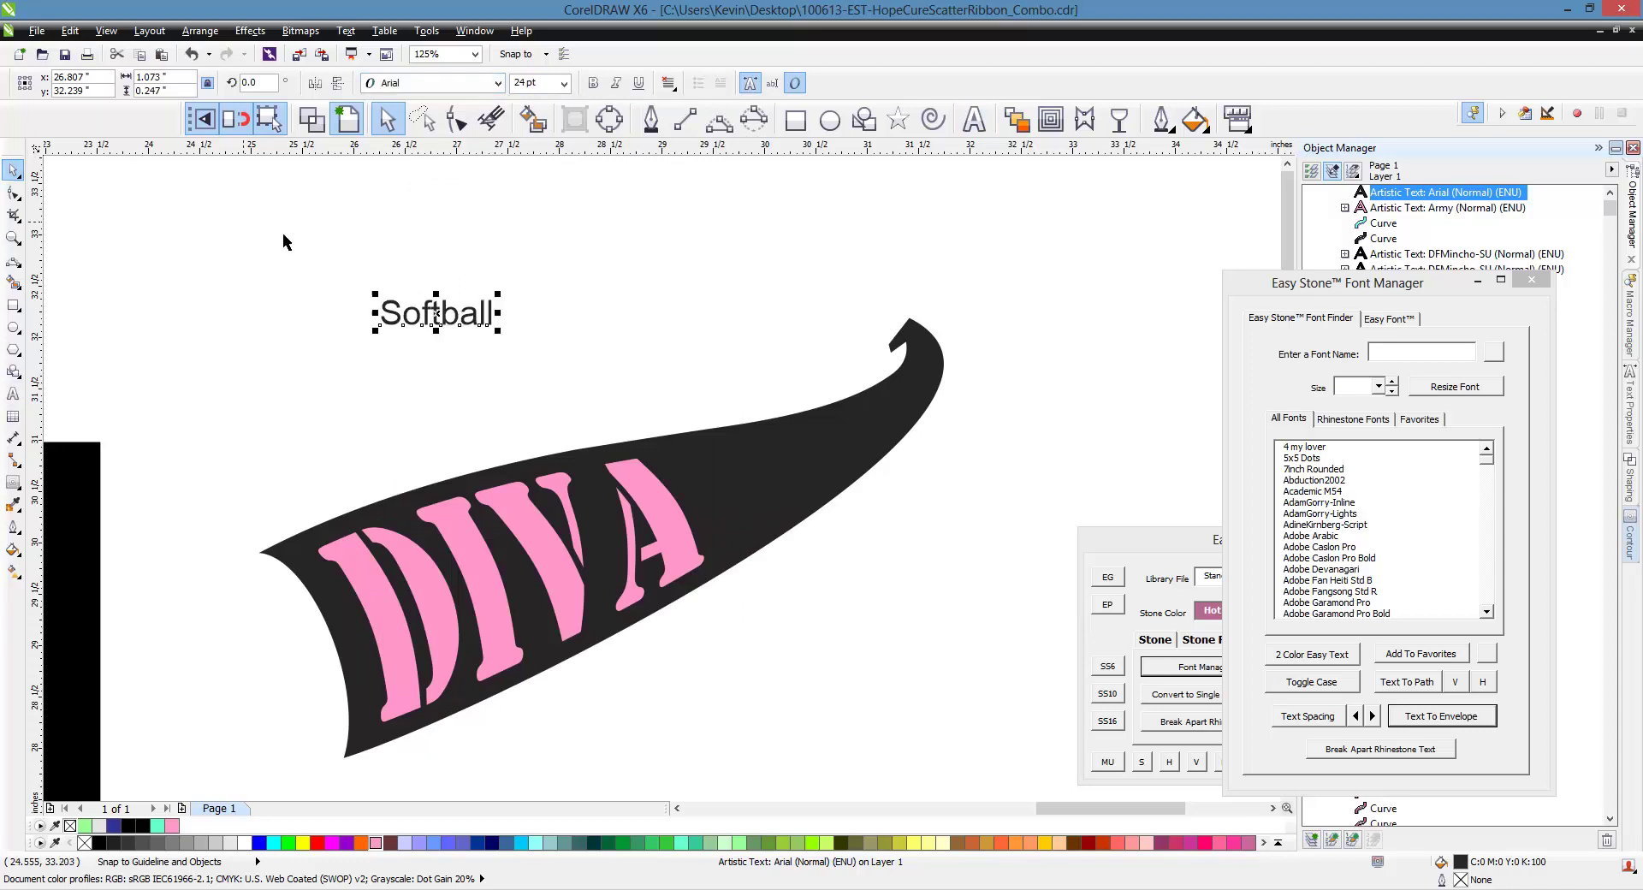
click(498, 83)
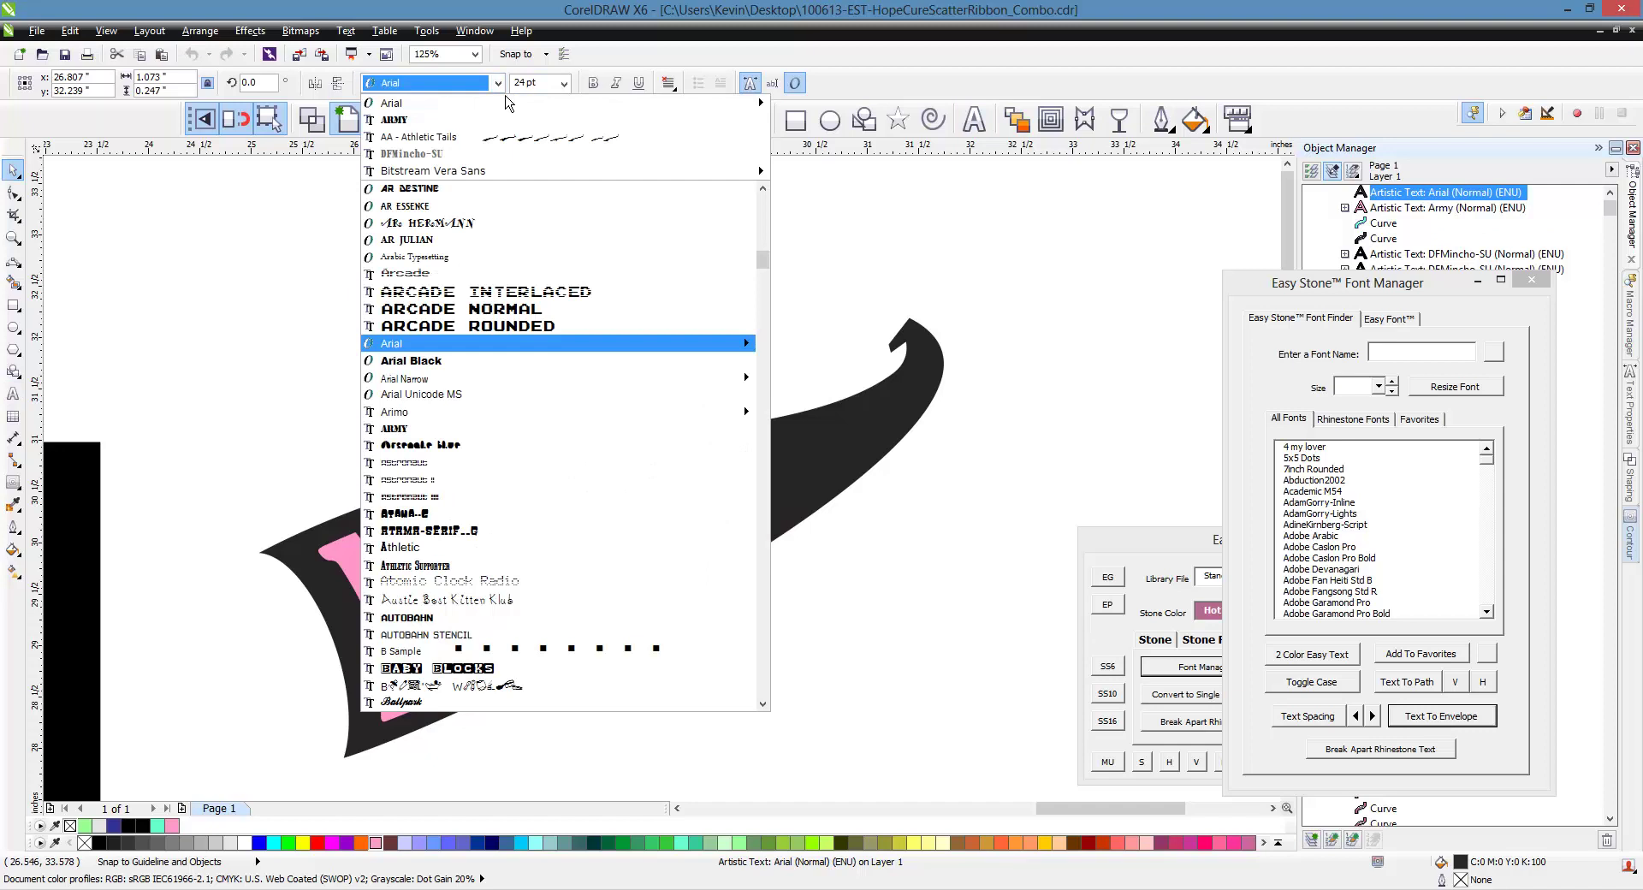
mouse_move(454, 108)
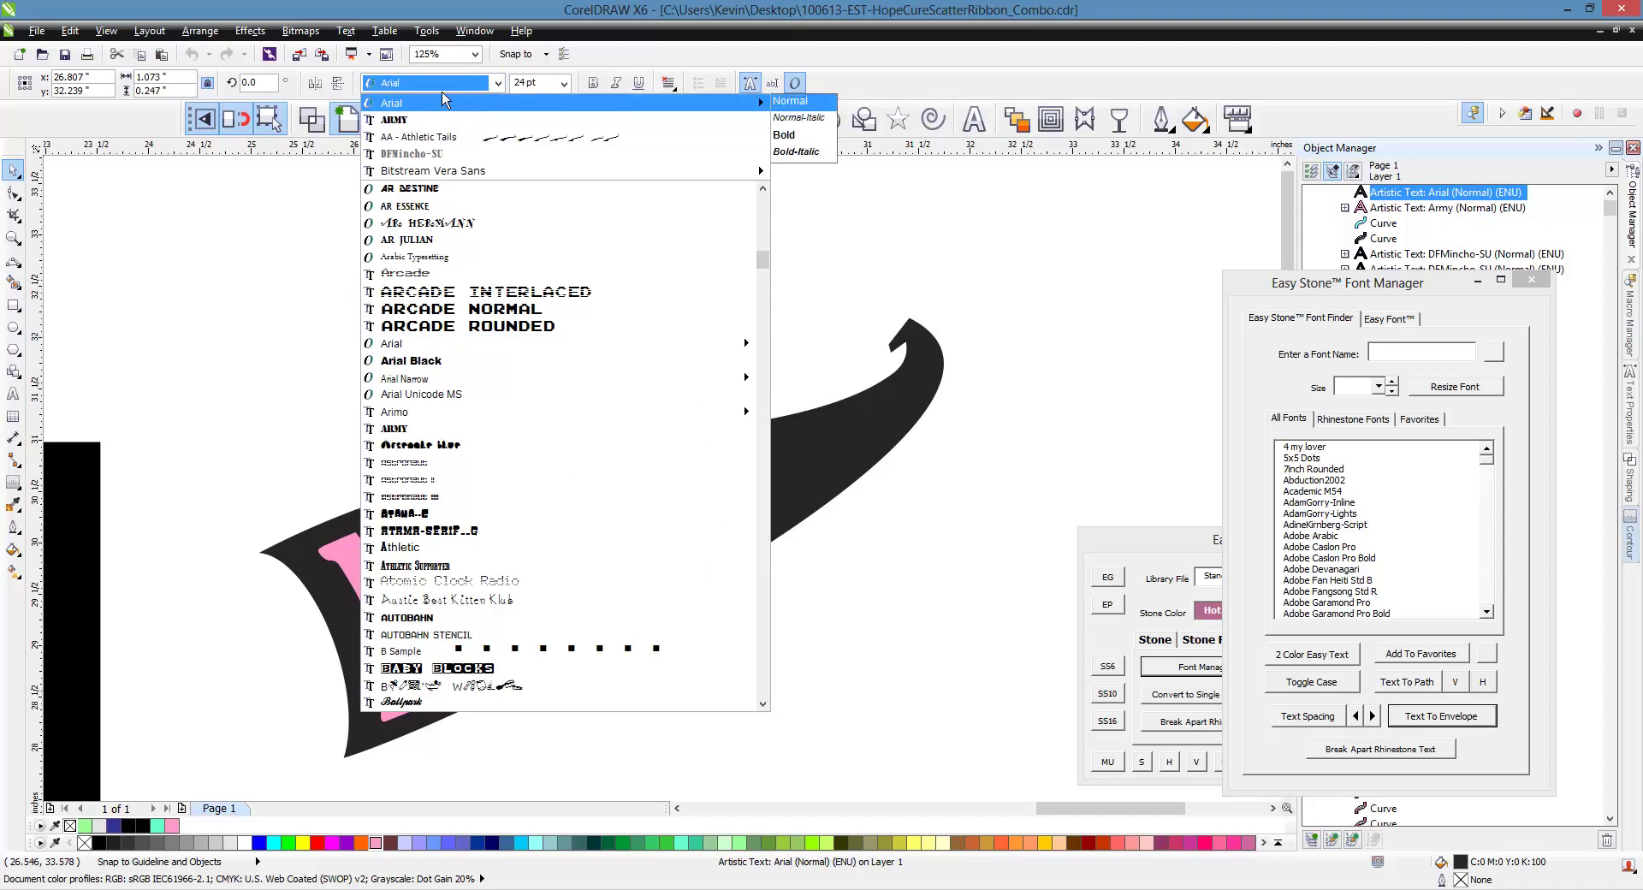
text(Ballpark)
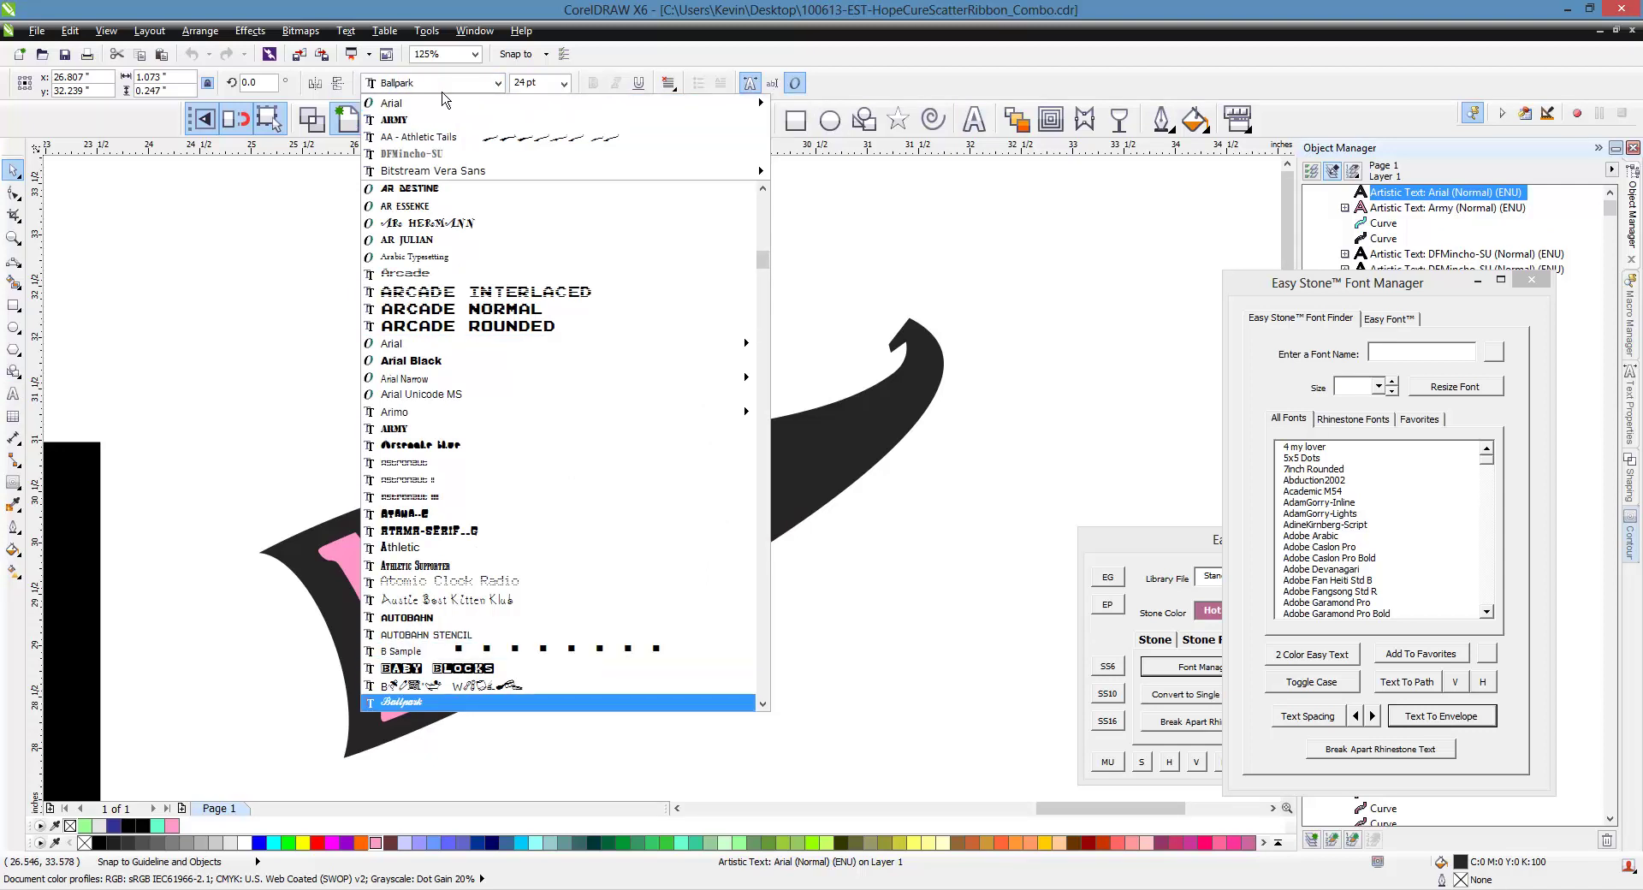
key(Return)
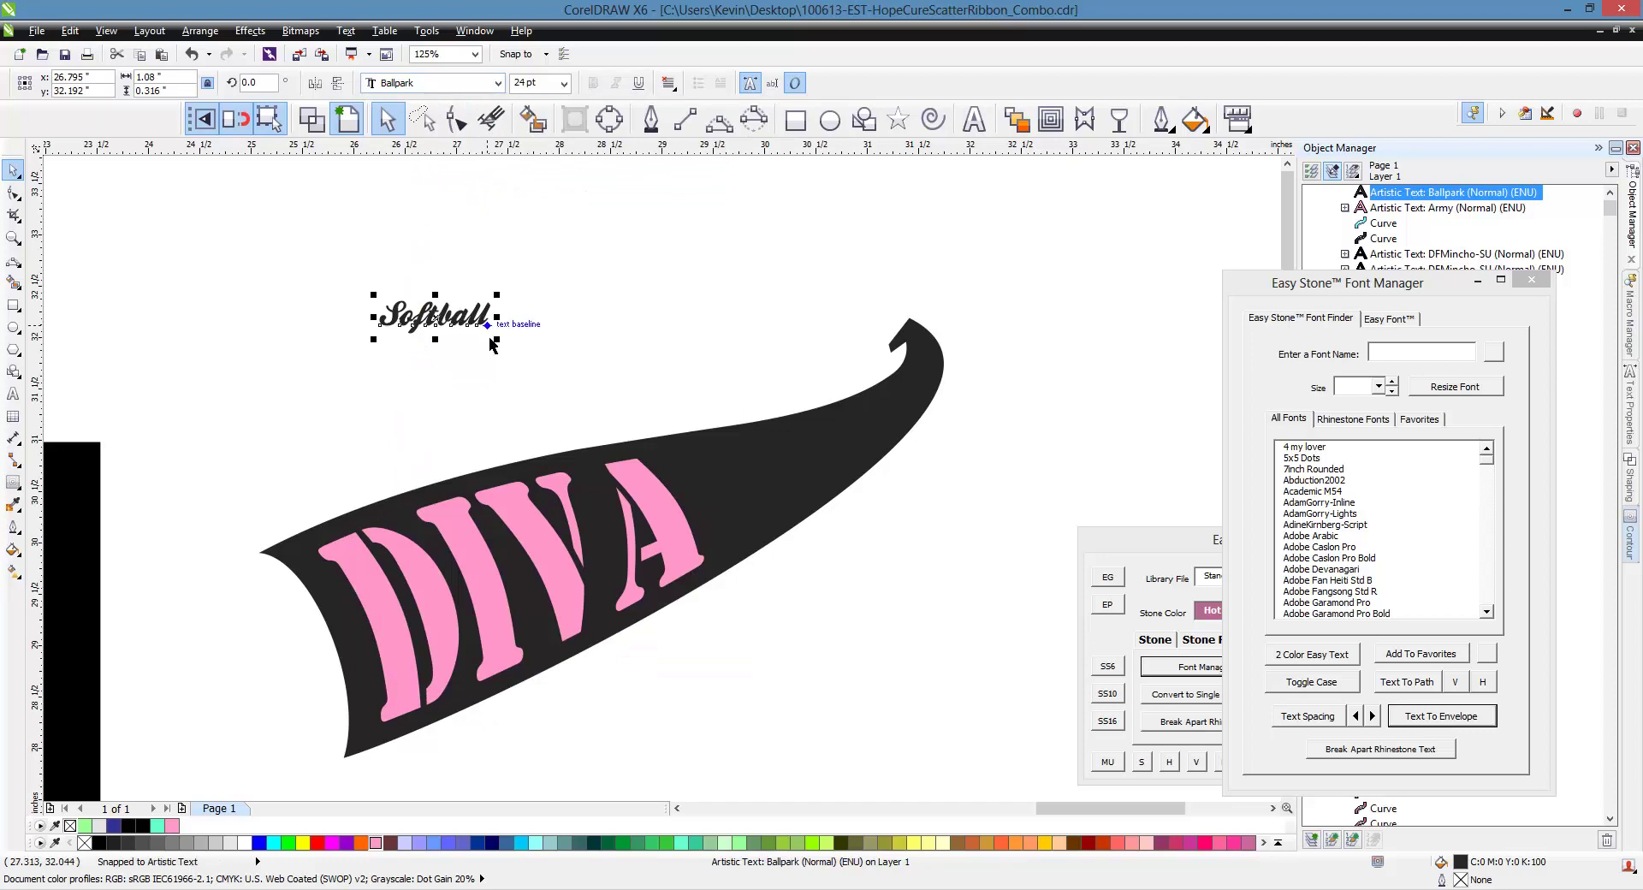
Enlarge Softball, place it on the swoosh top, and tilt it upward about 12°
drag(495, 343, 848, 445)
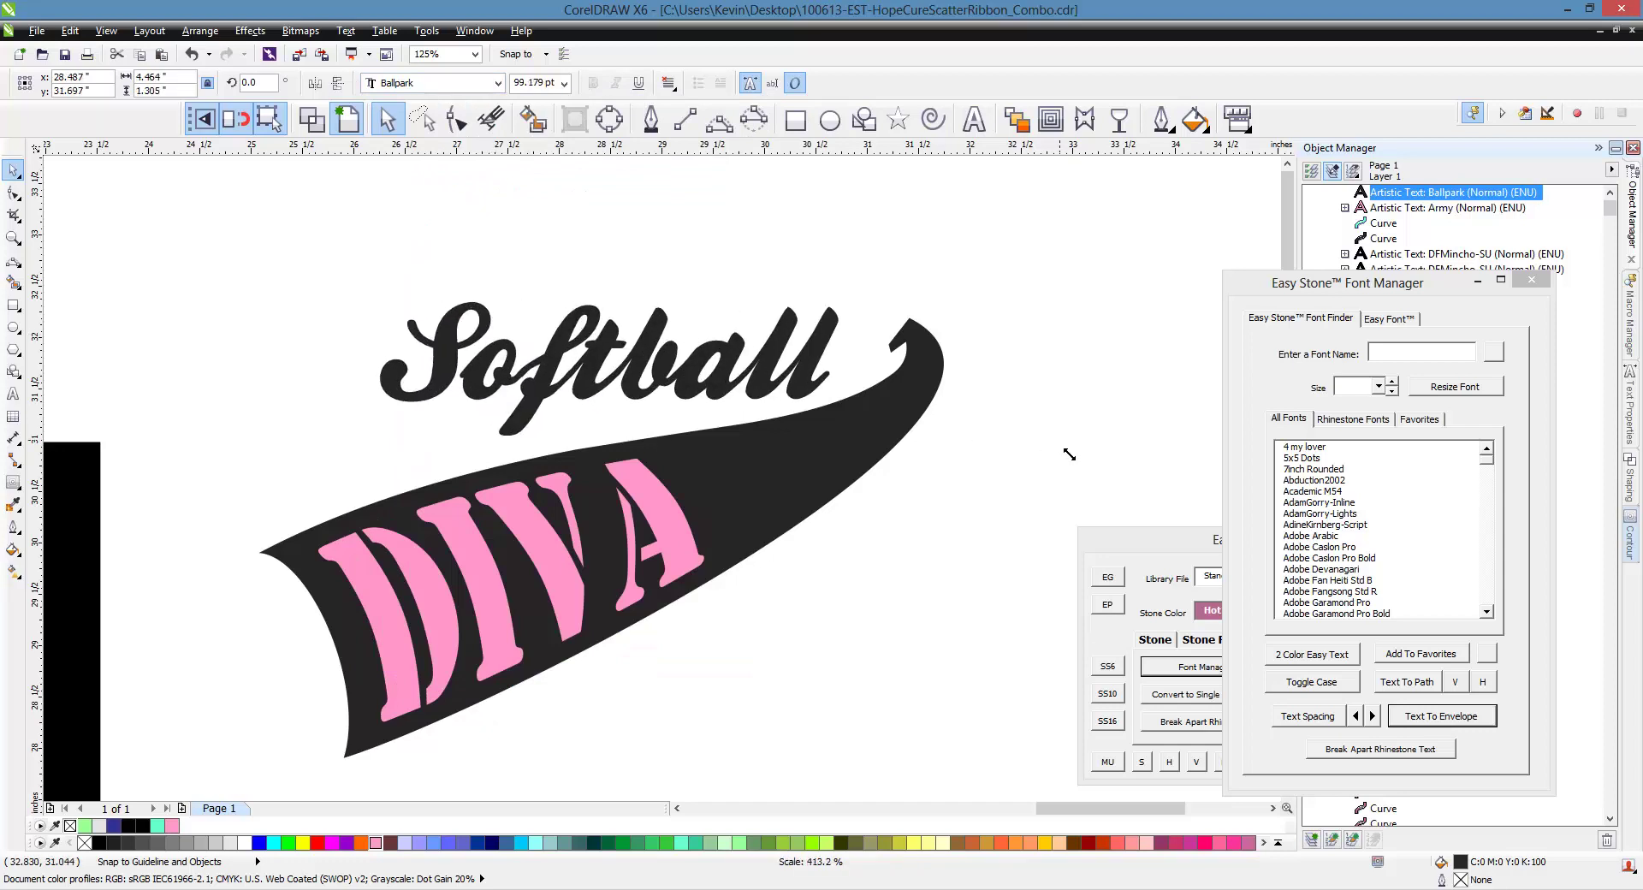
drag(486, 381, 390, 418)
click(389, 417)
drag(744, 477, 775, 435)
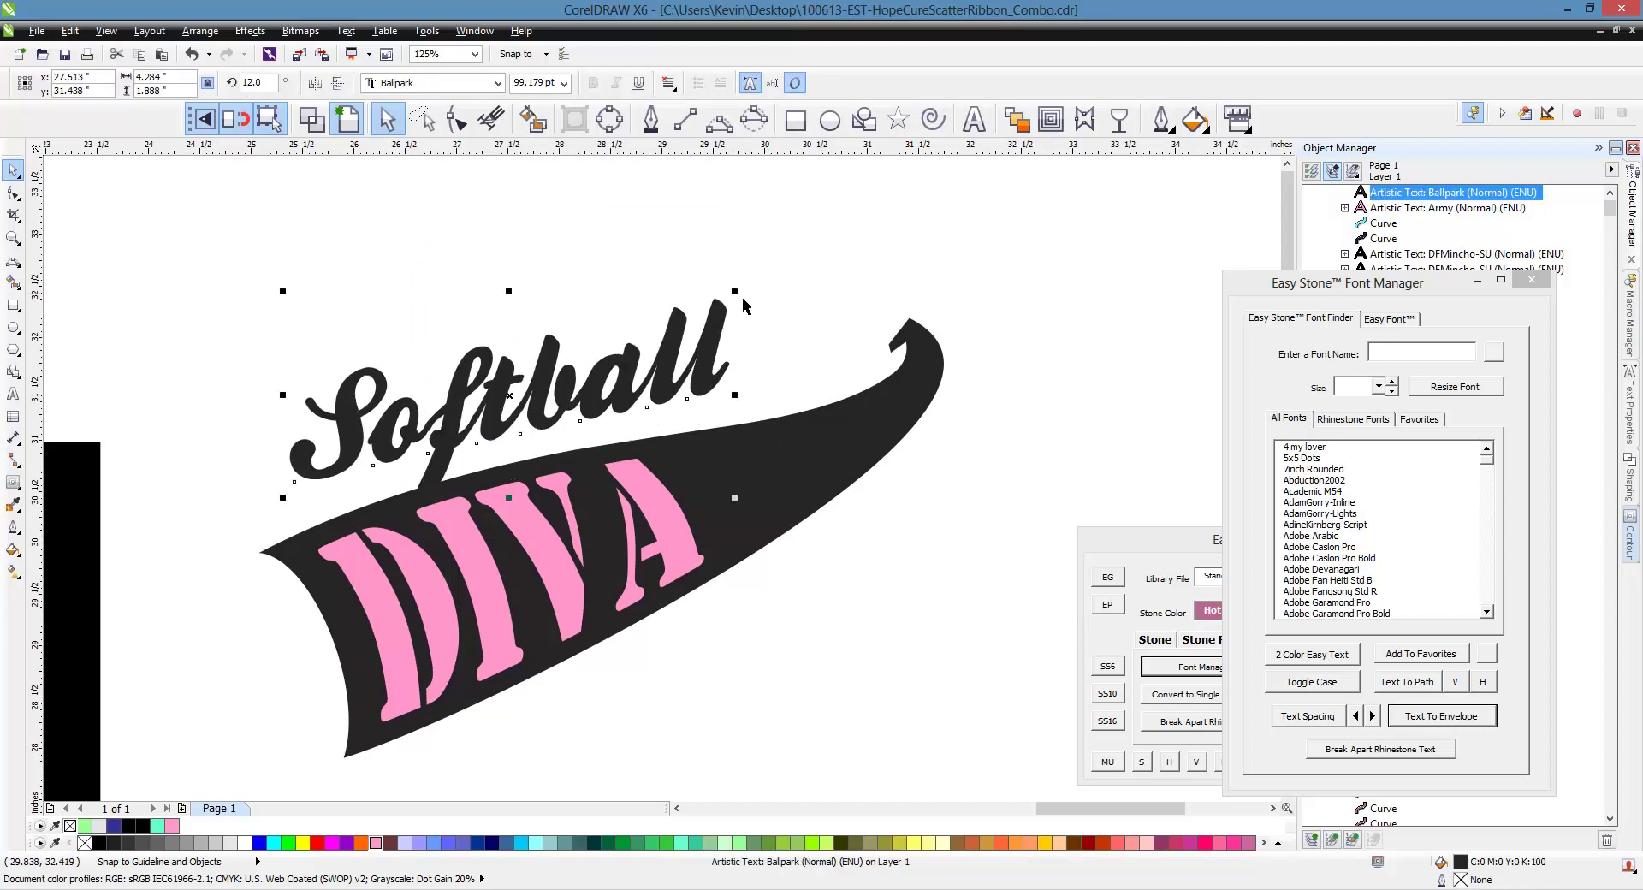
drag(748, 307, 965, 249)
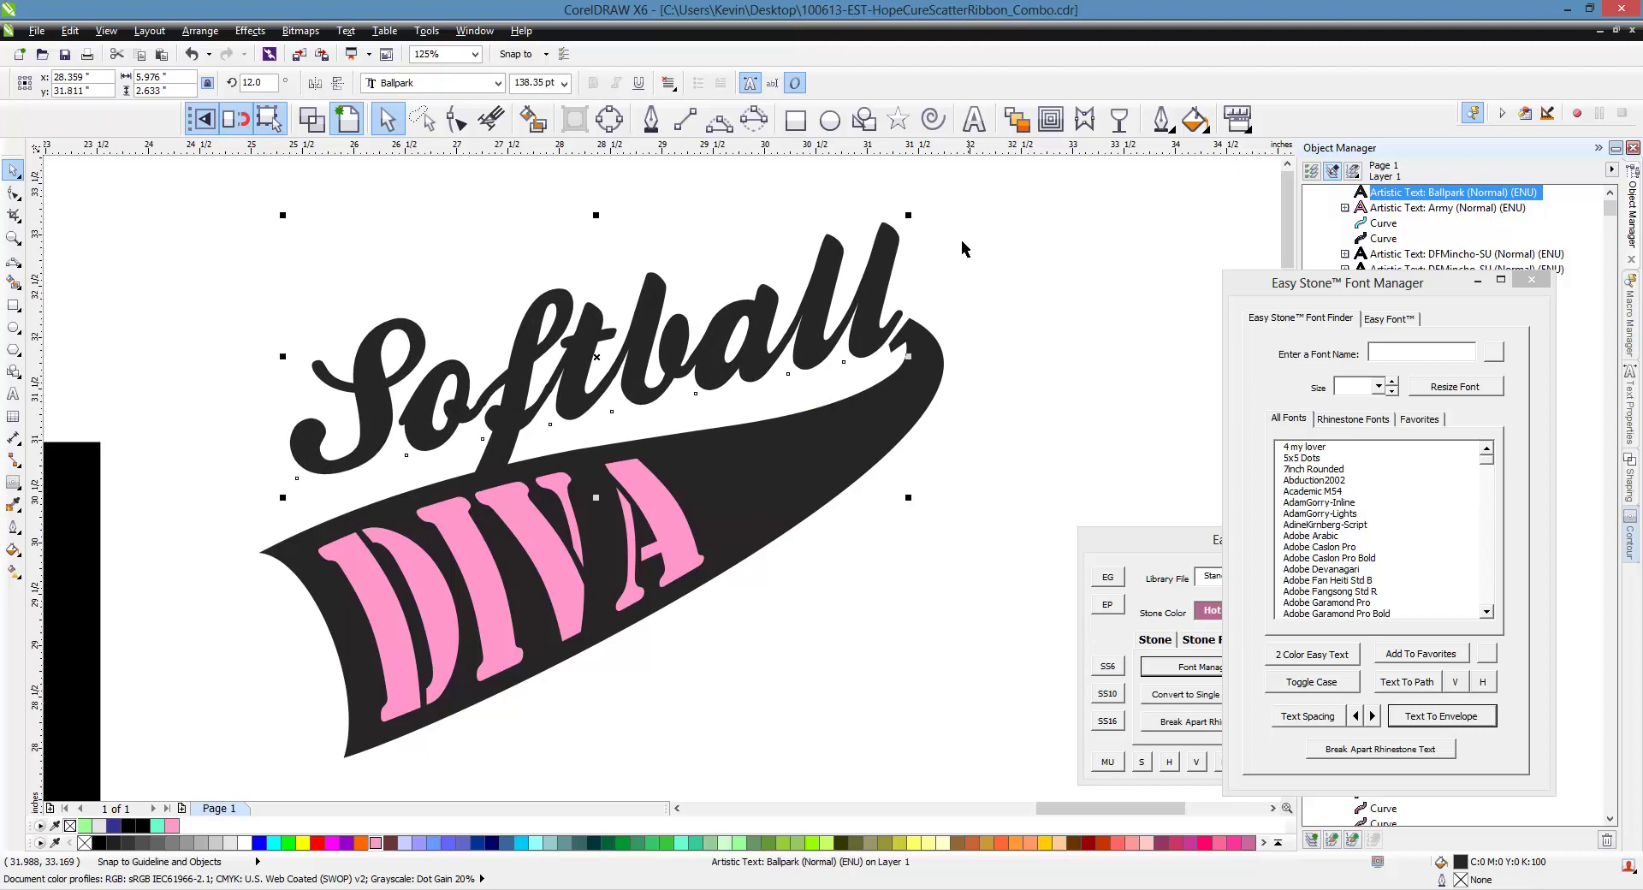
scroll(909, 335, up, 3)
scroll(907, 335, down, 3)
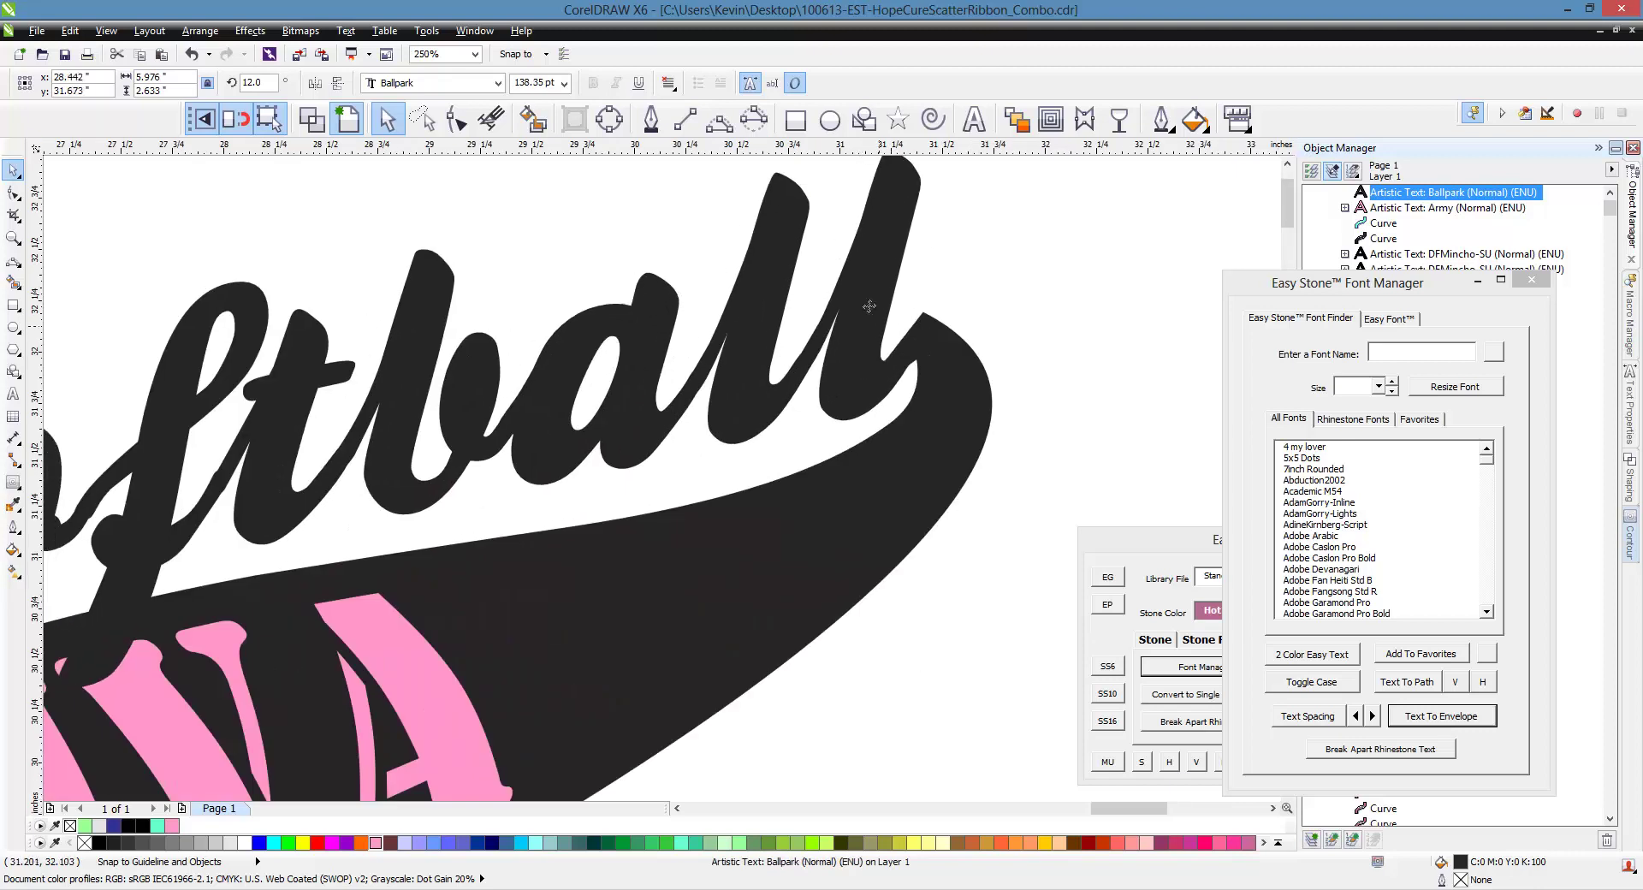
Fine-tune Softball's size and position, then combine it with the swoosh into one curve
click(845, 593)
scroll(454, 447, up, 3)
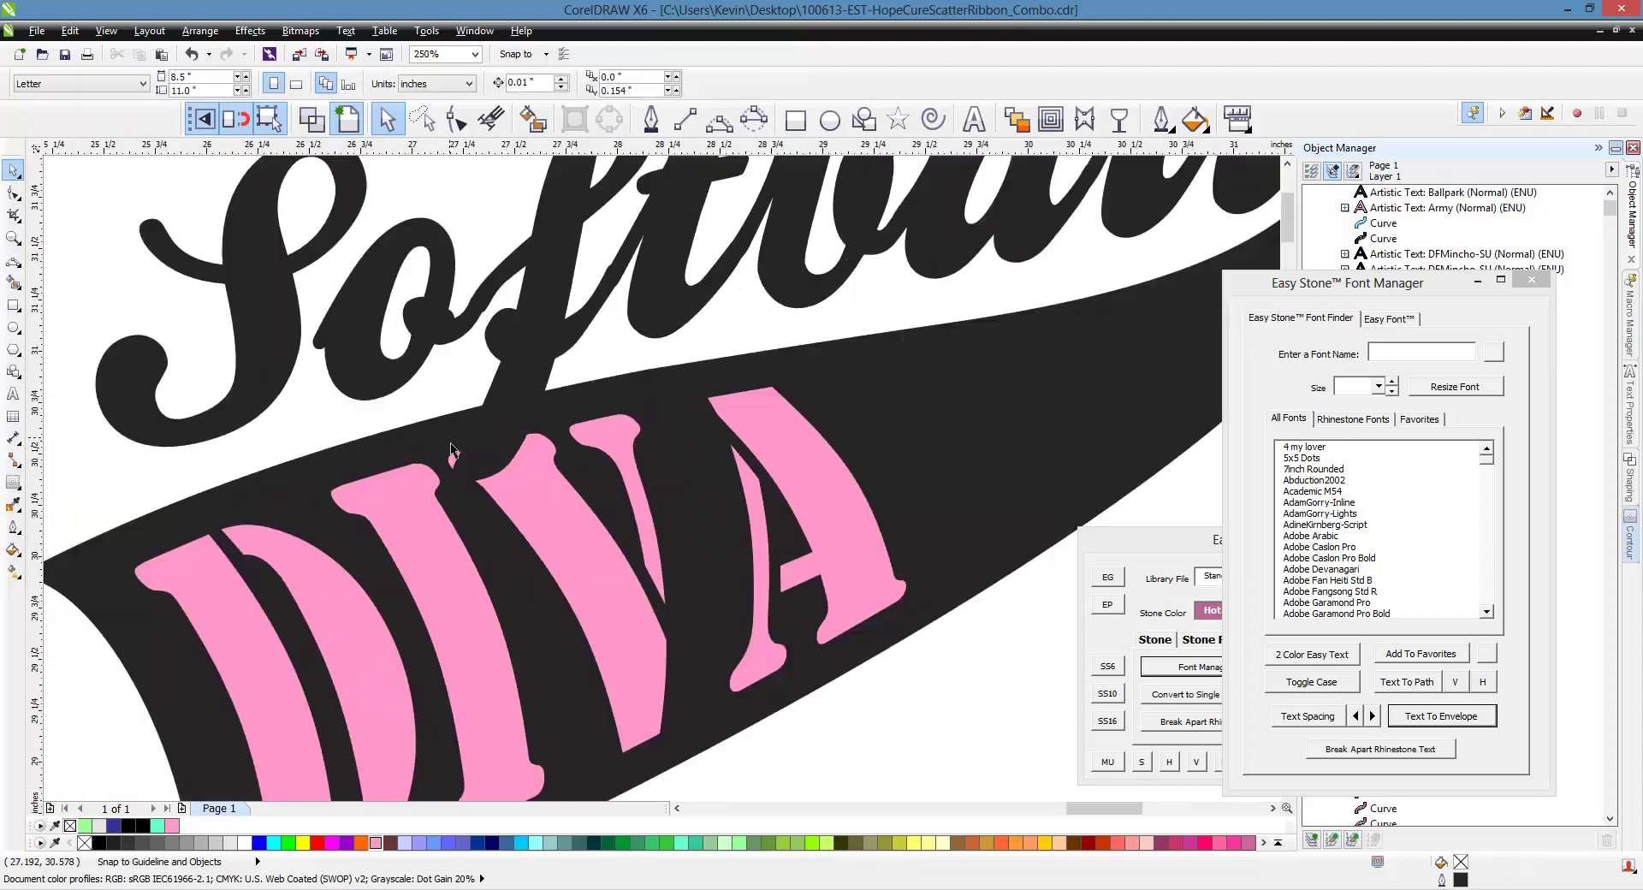
scroll(454, 447, down, 3)
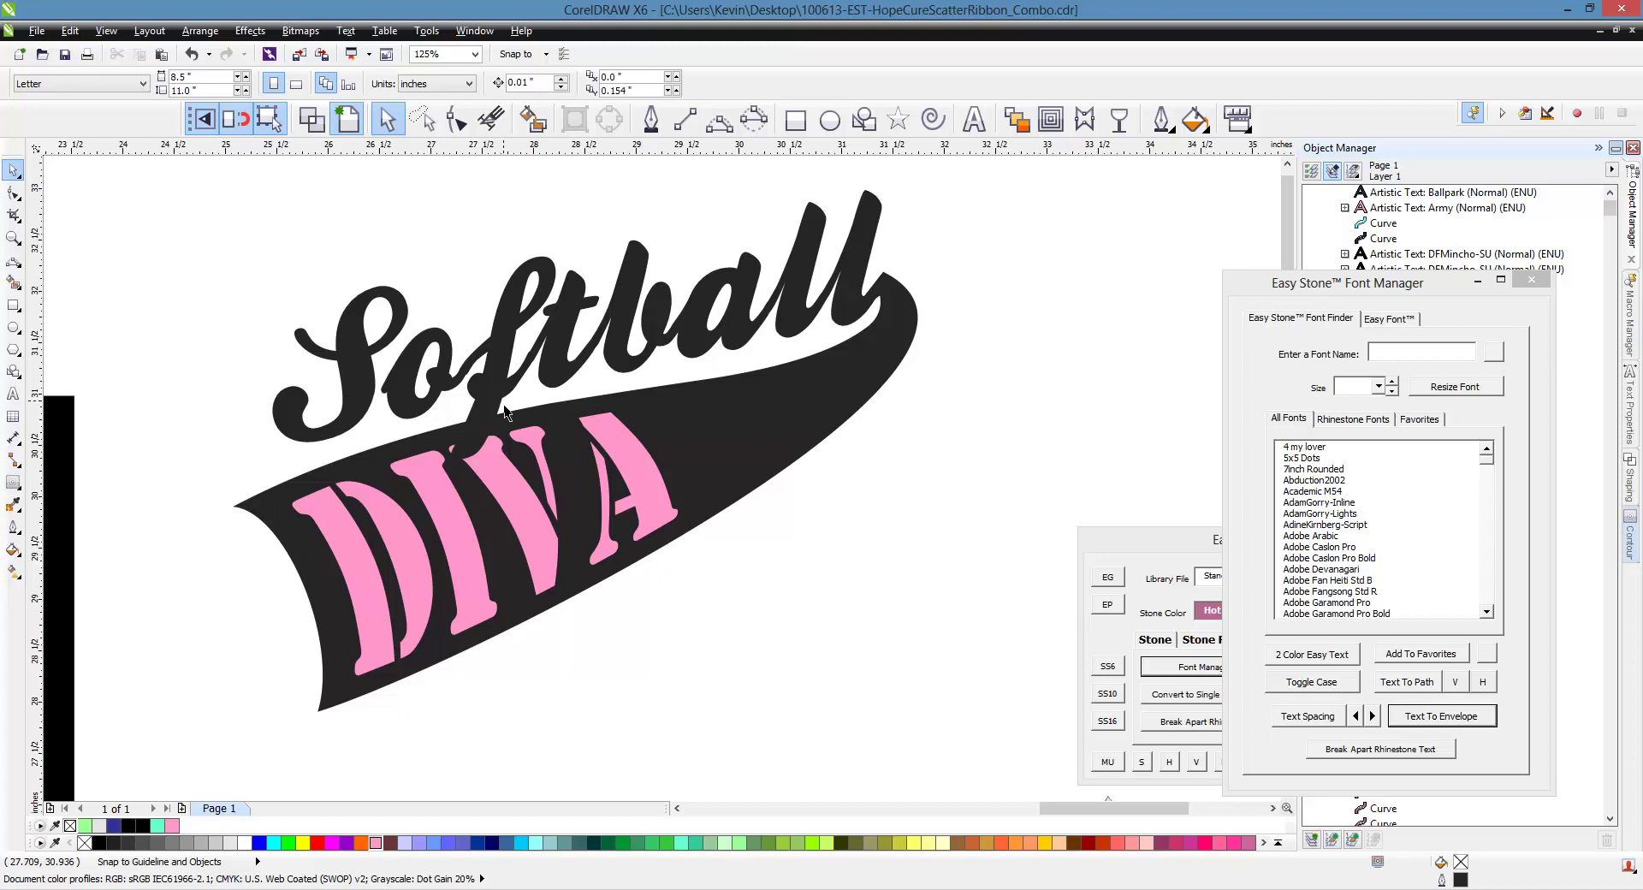
click(813, 291)
shift+click(910, 319)
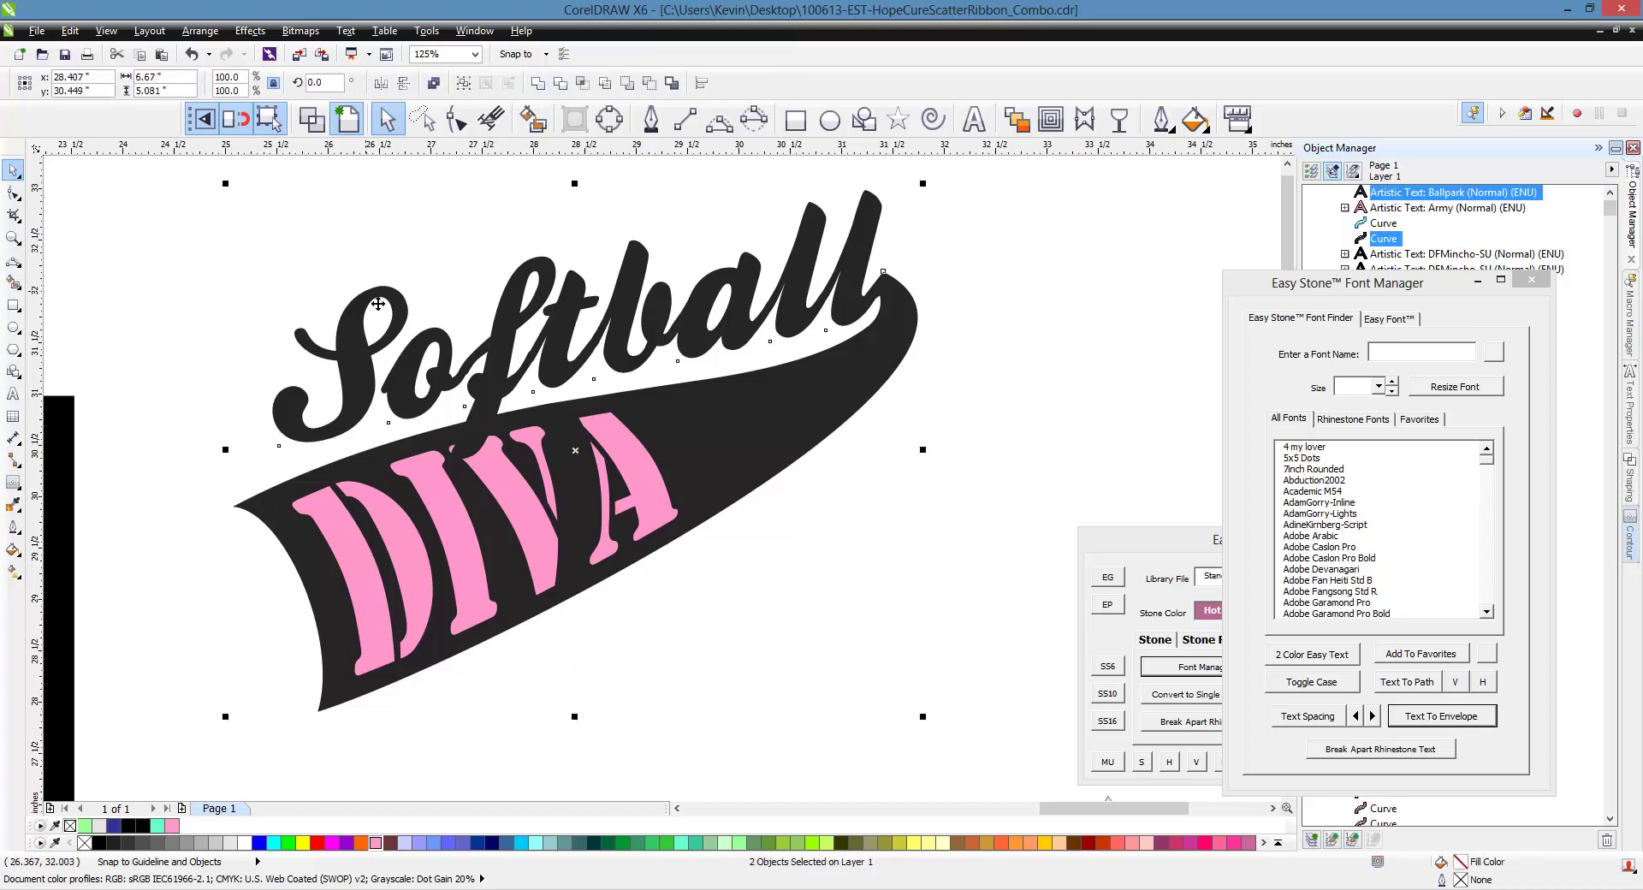
click(202, 286)
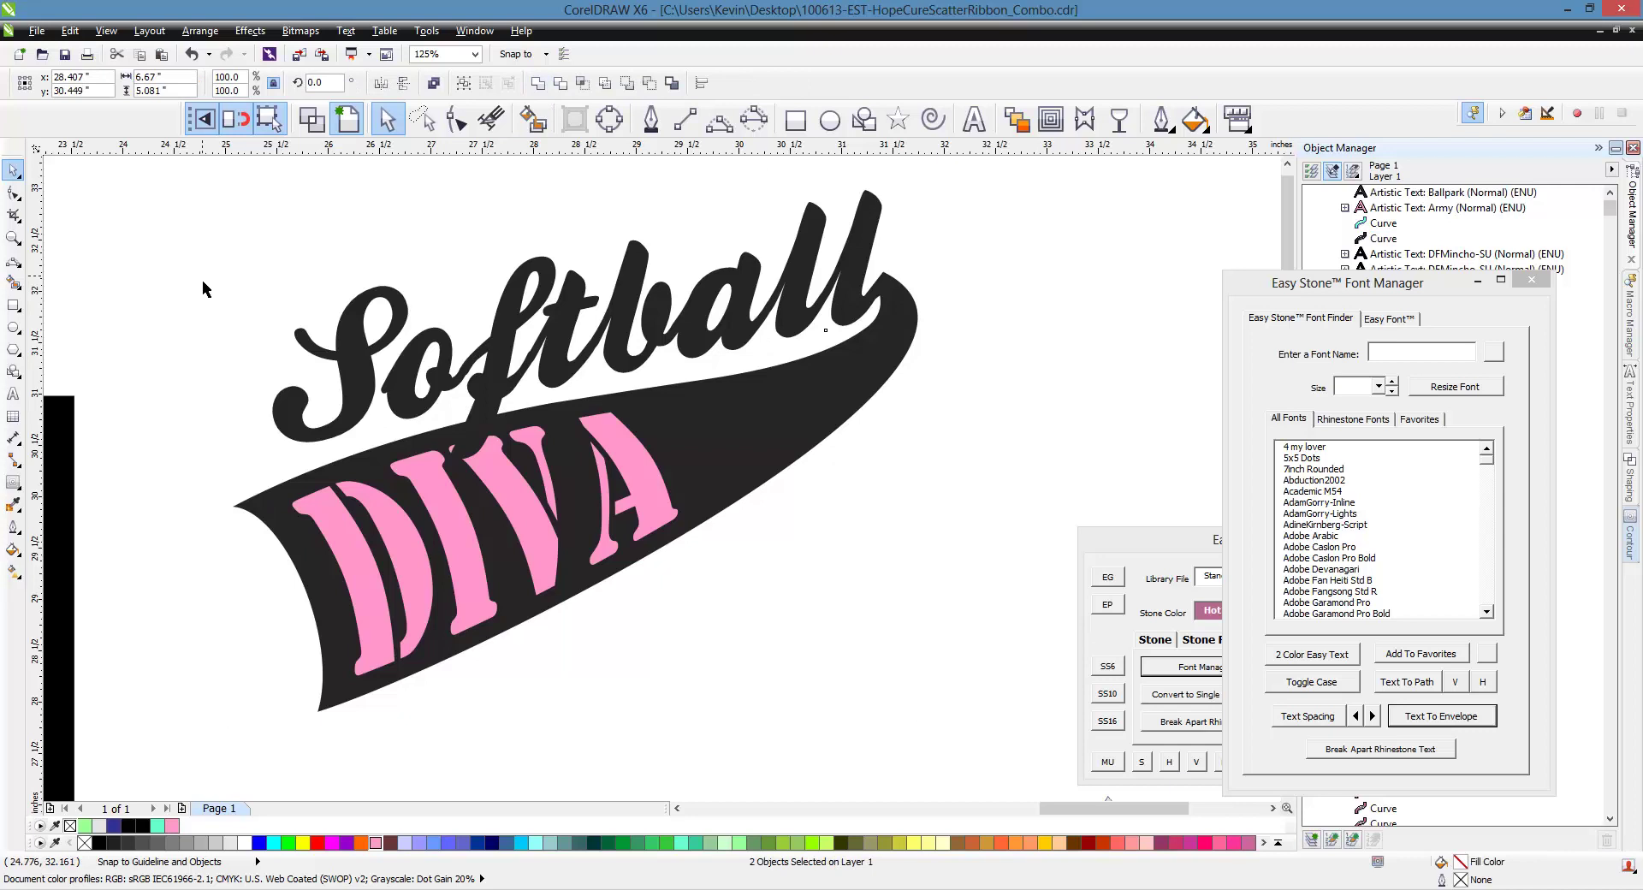
click(357, 350)
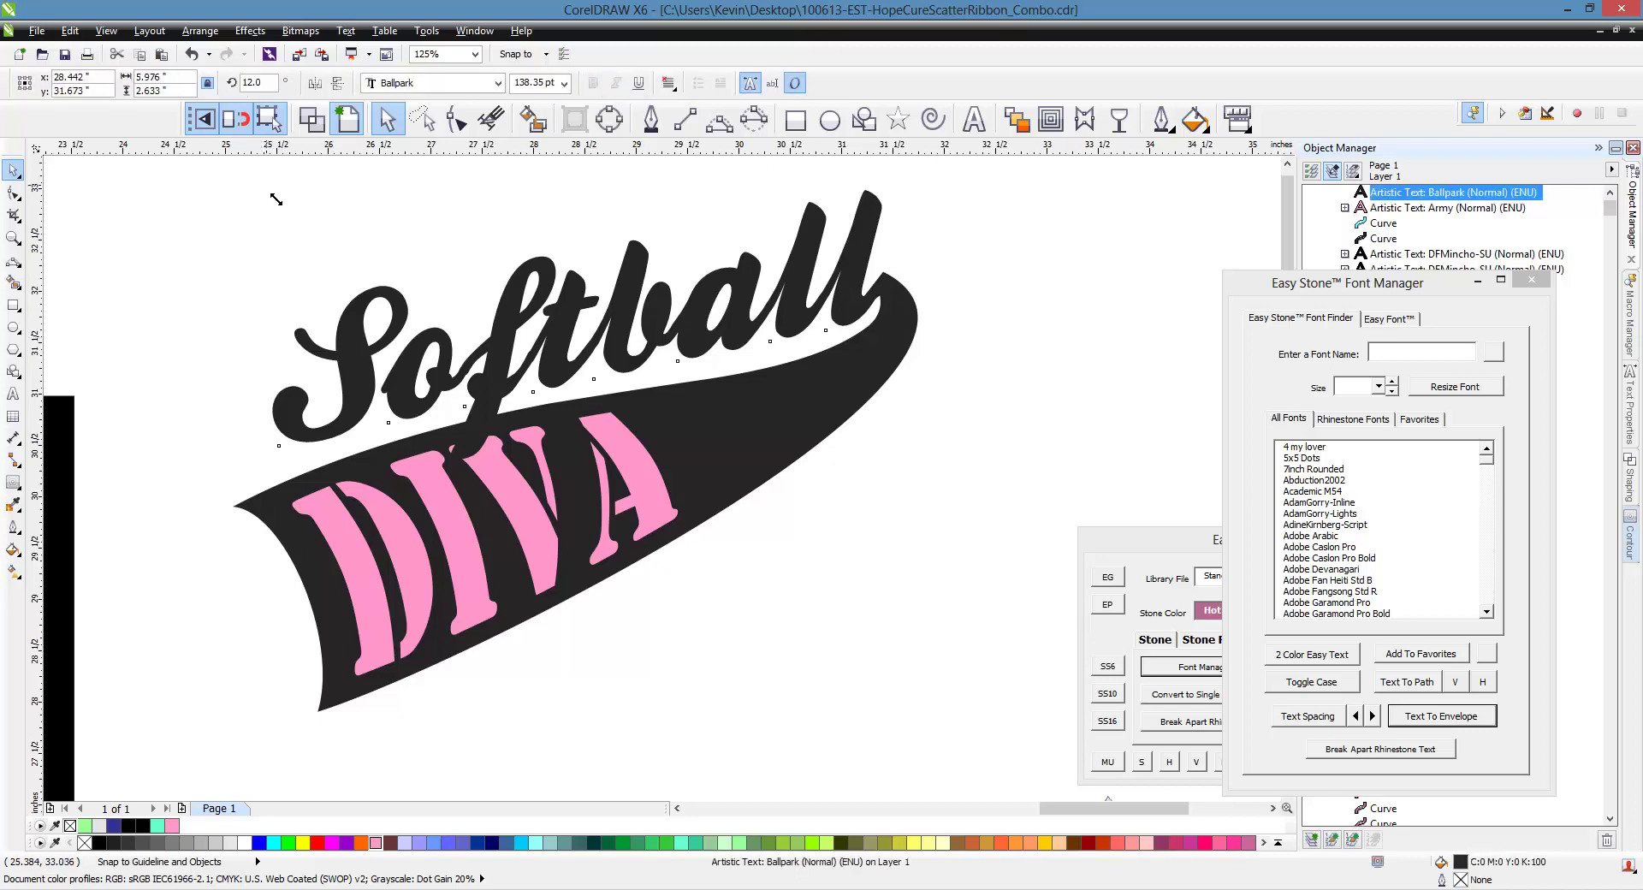
drag(276, 199, 111, 253)
scroll(777, 429, up, 2)
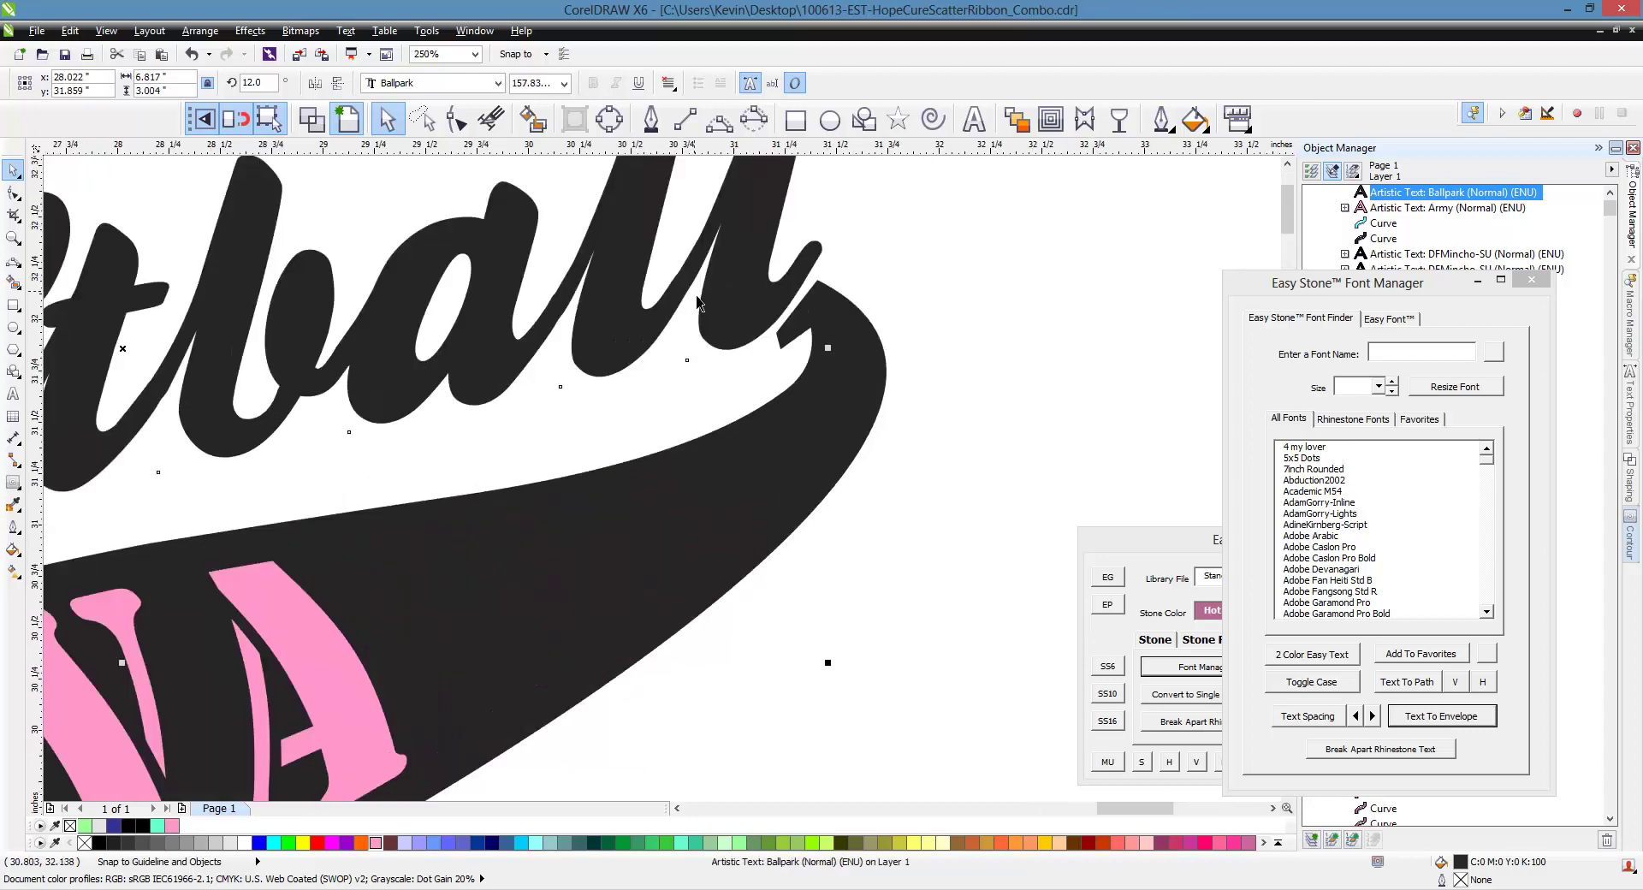
drag(738, 311, 742, 357)
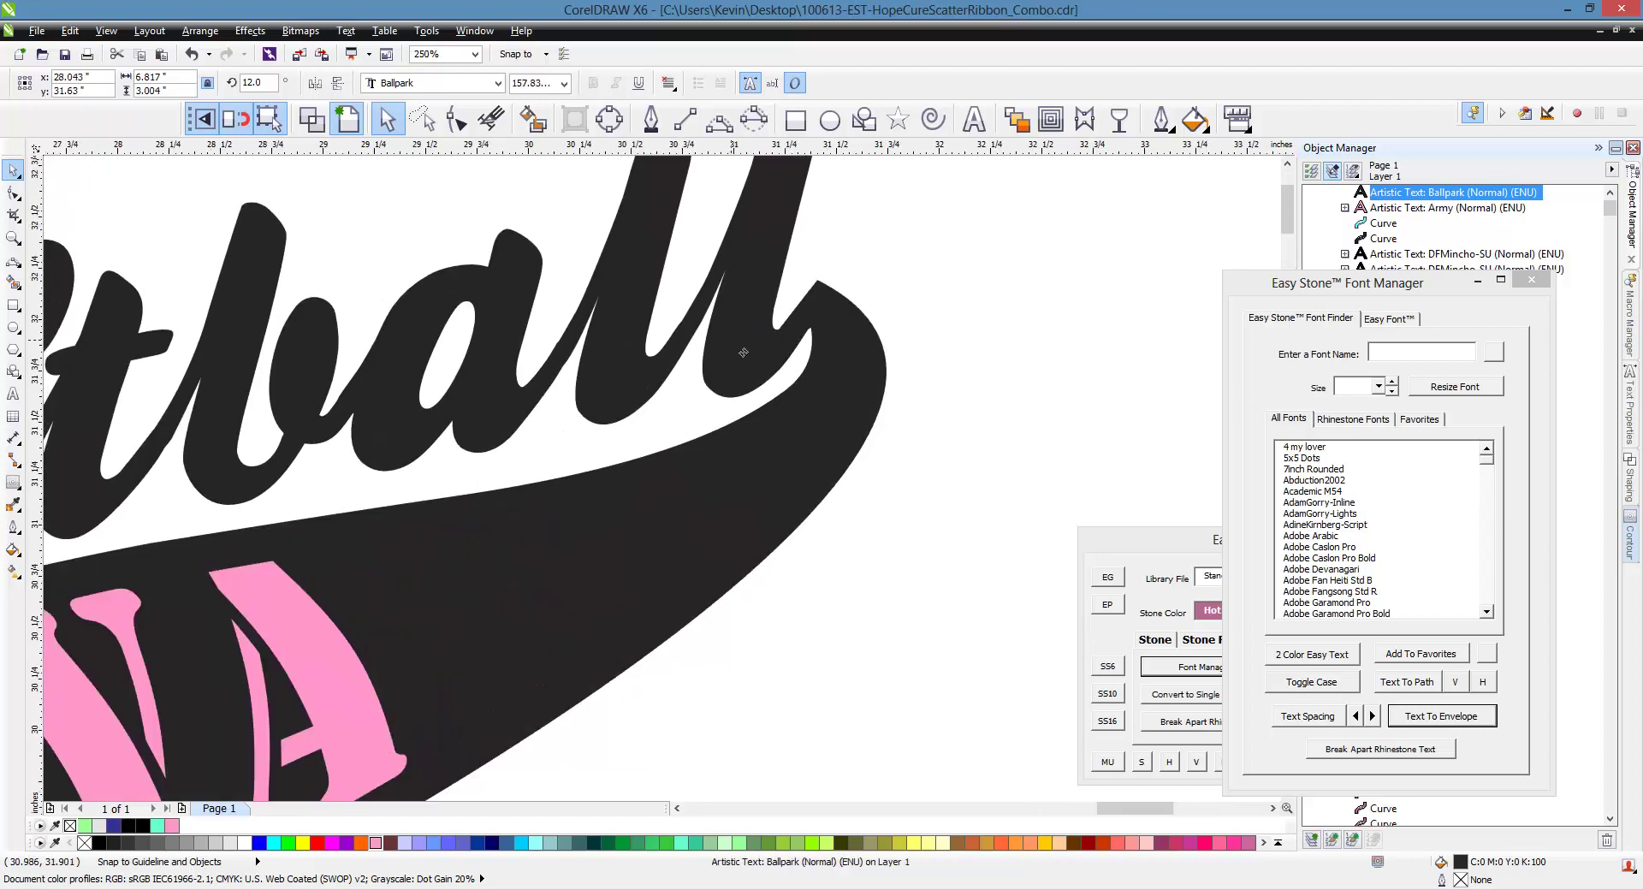
scroll(797, 325, down, 2)
shift+click(753, 451)
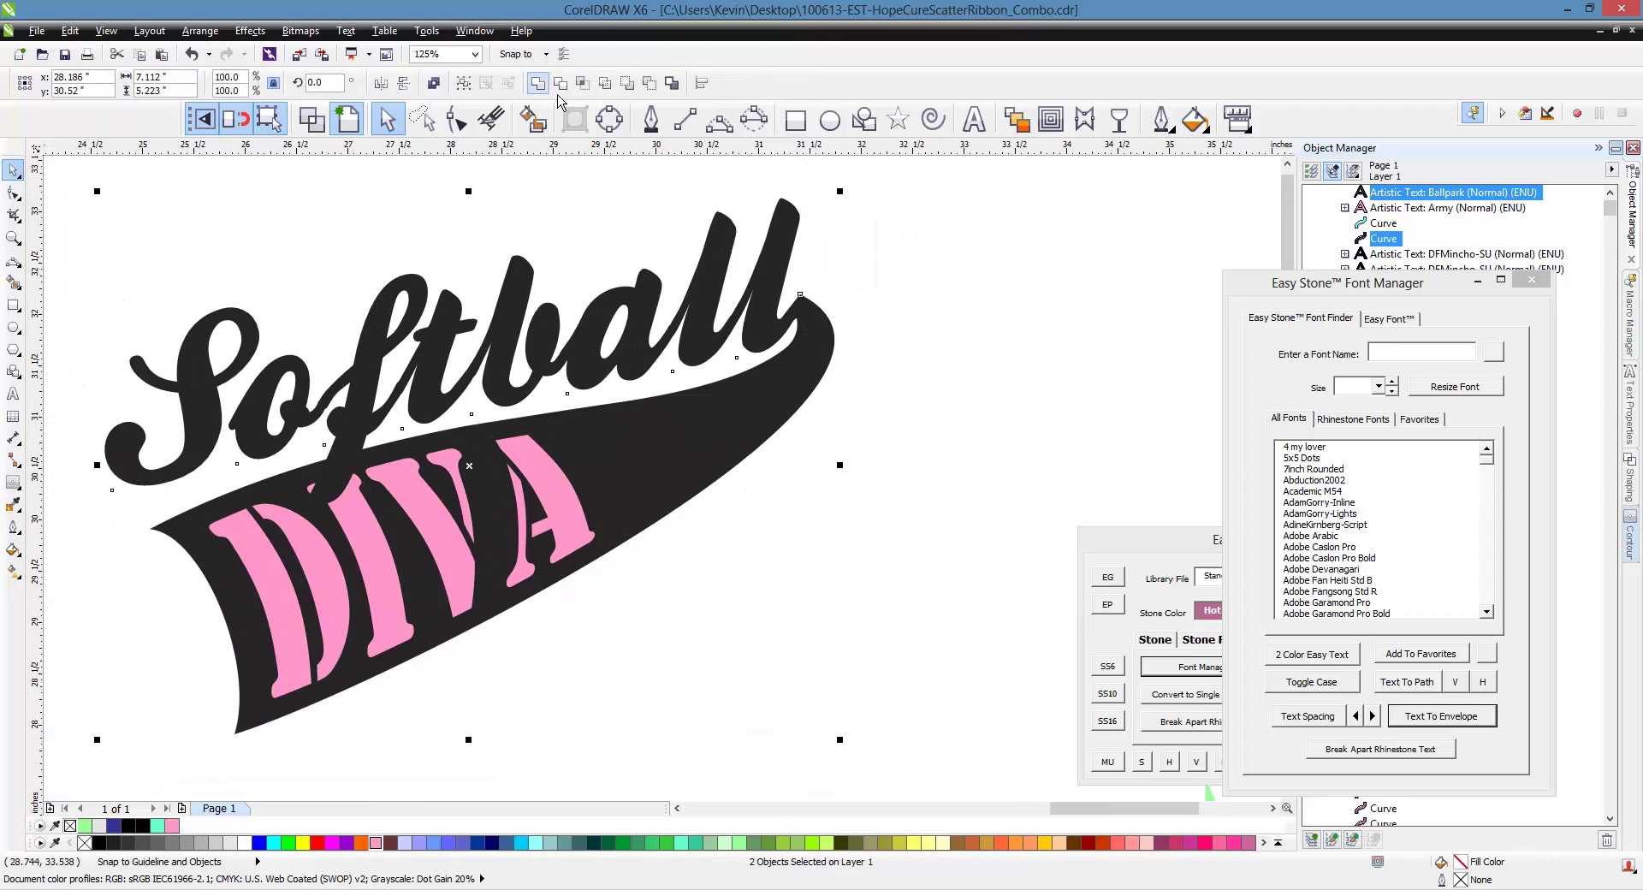
click(537, 83)
Drag an outward contour around the merged Softball swoosh shape
click(962, 469)
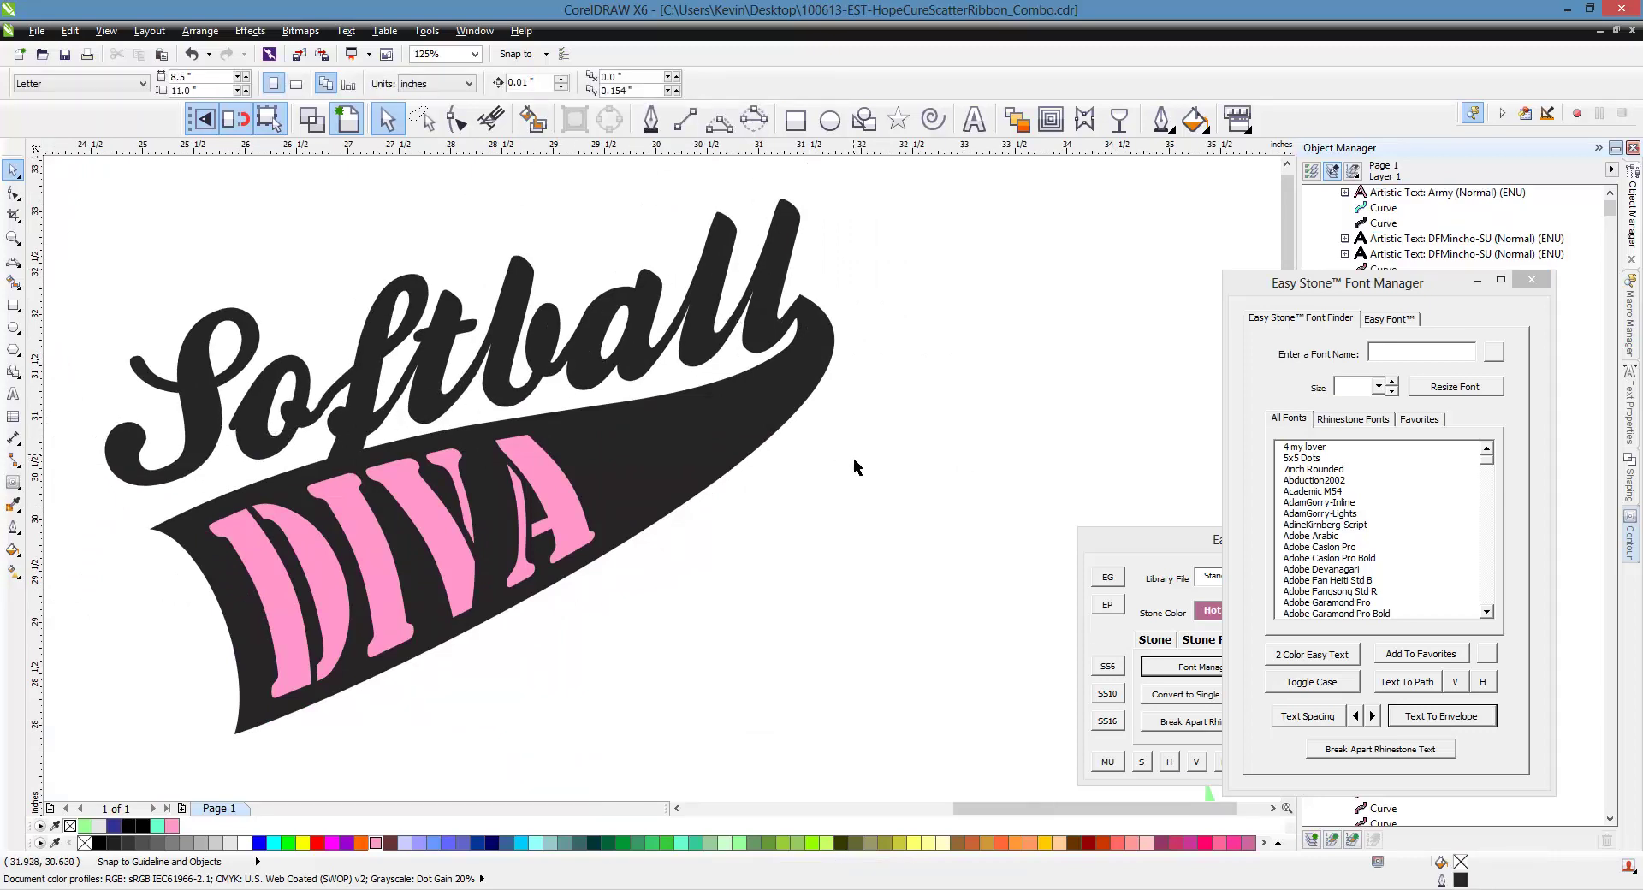
scroll(603, 443, down, 2)
scroll(603, 454, up, 2)
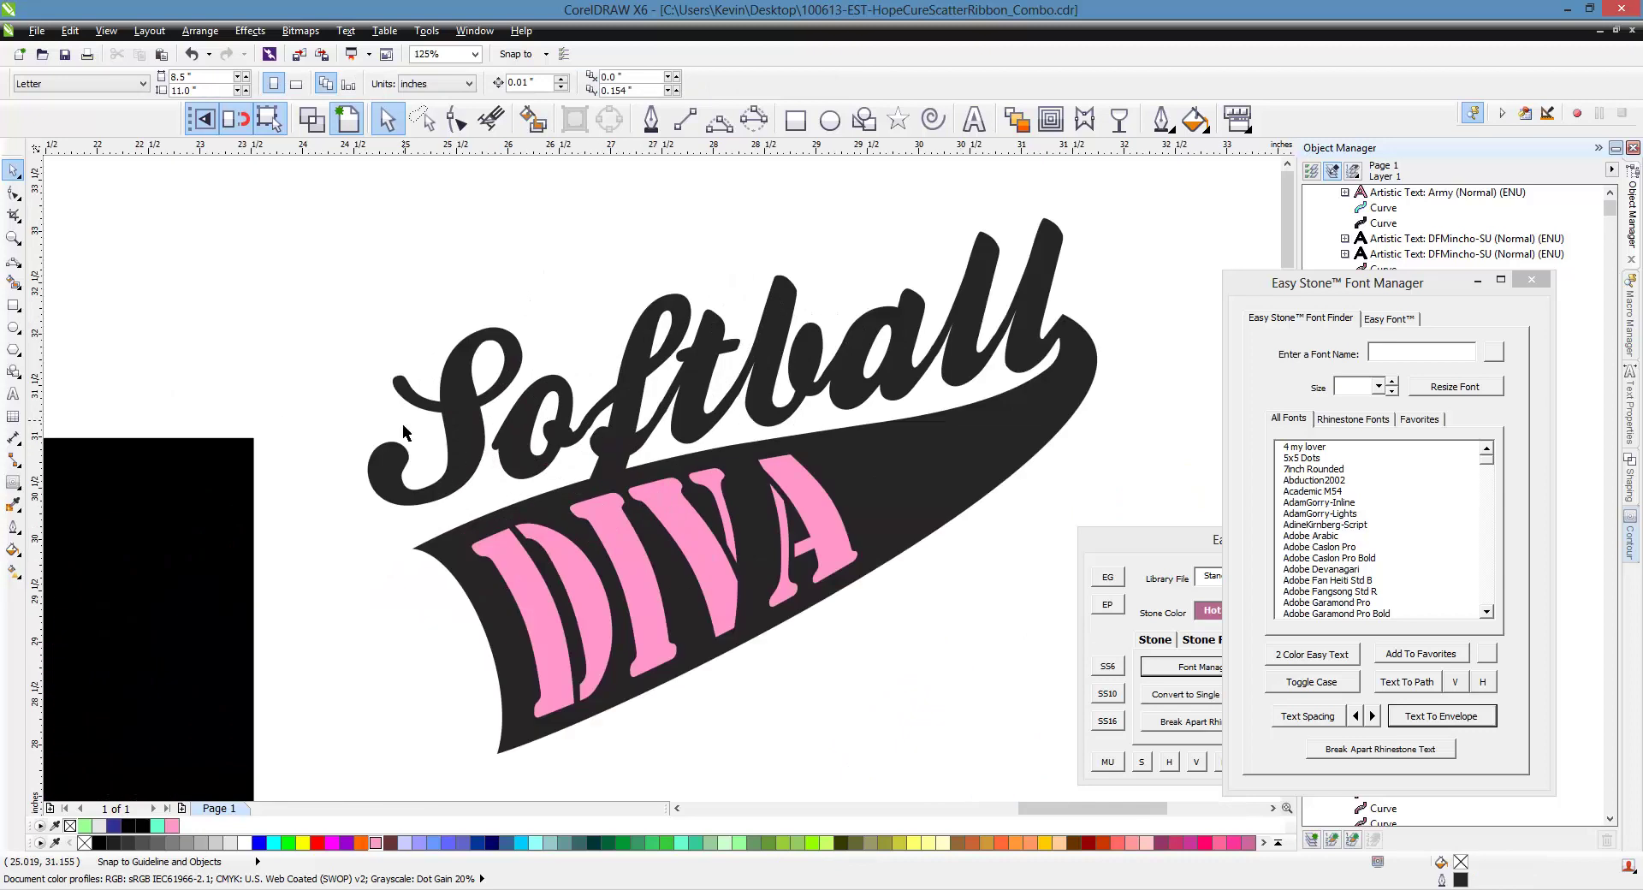
scroll(403, 432, down, 2)
scroll(722, 471, up, 2)
click(723, 472)
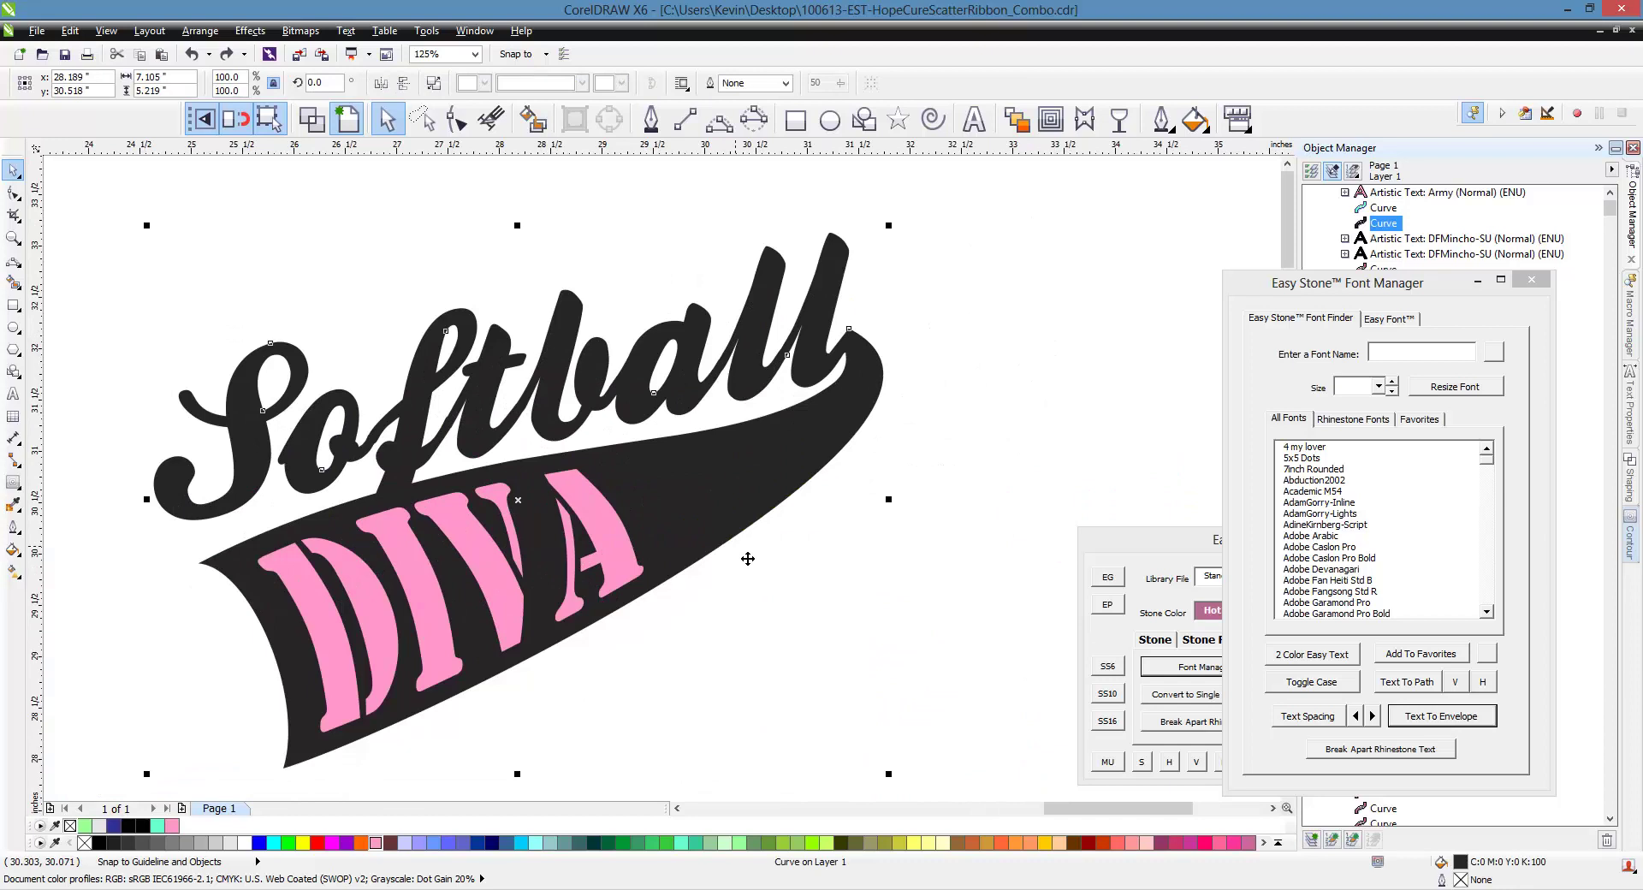
click(1051, 120)
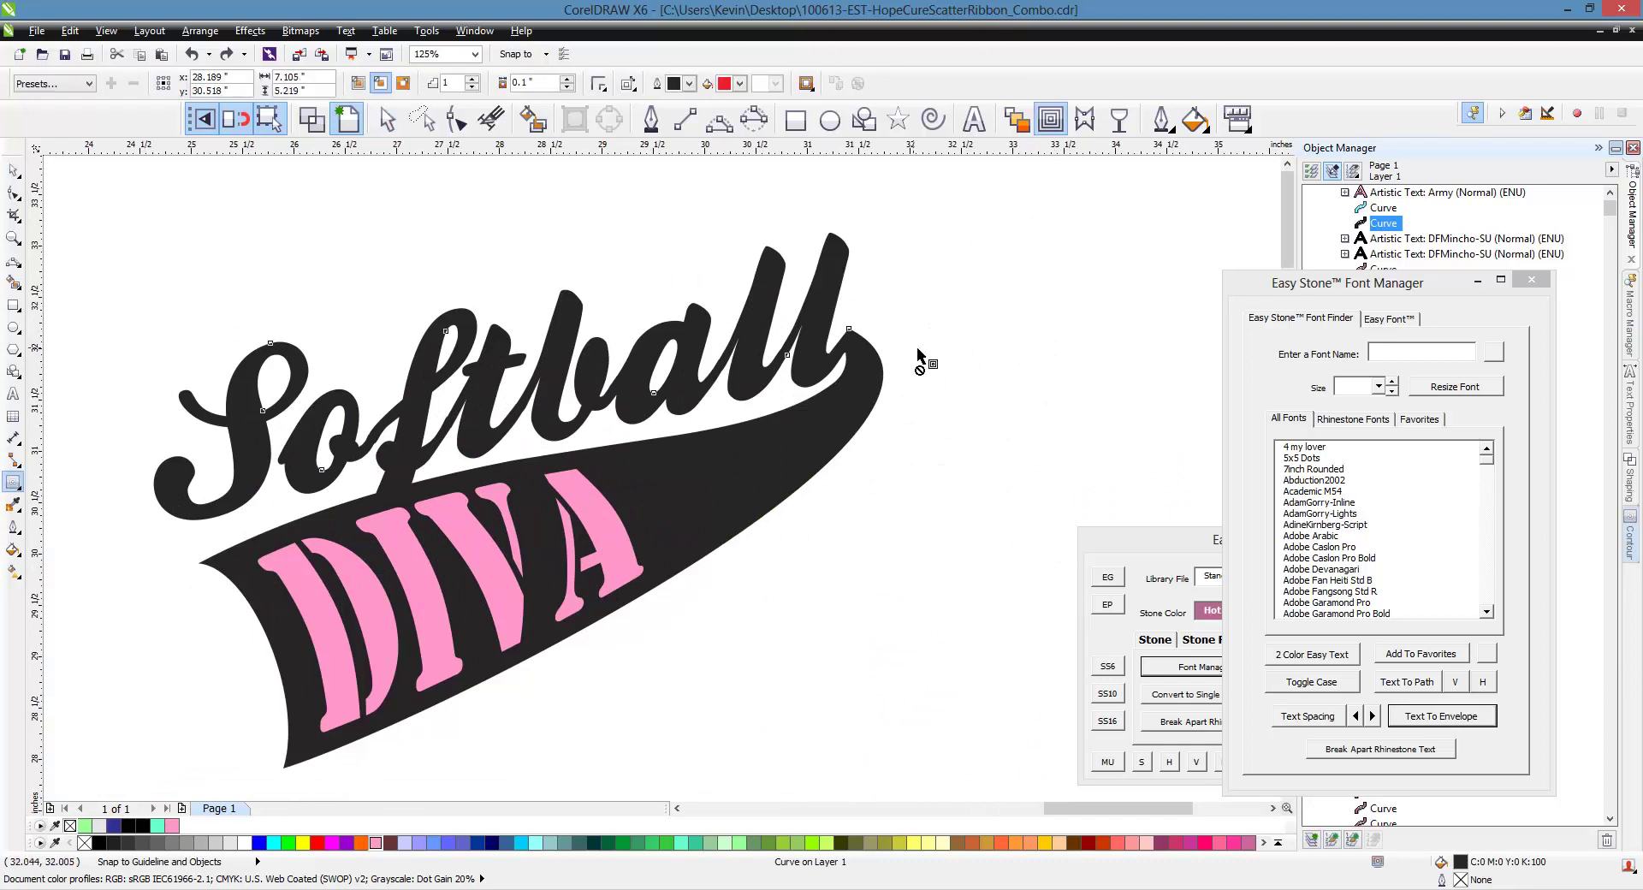
mouse_move(881, 370)
mouse_down()
mouse_move(916, 360)
mouse_move(890, 354)
mouse_up()
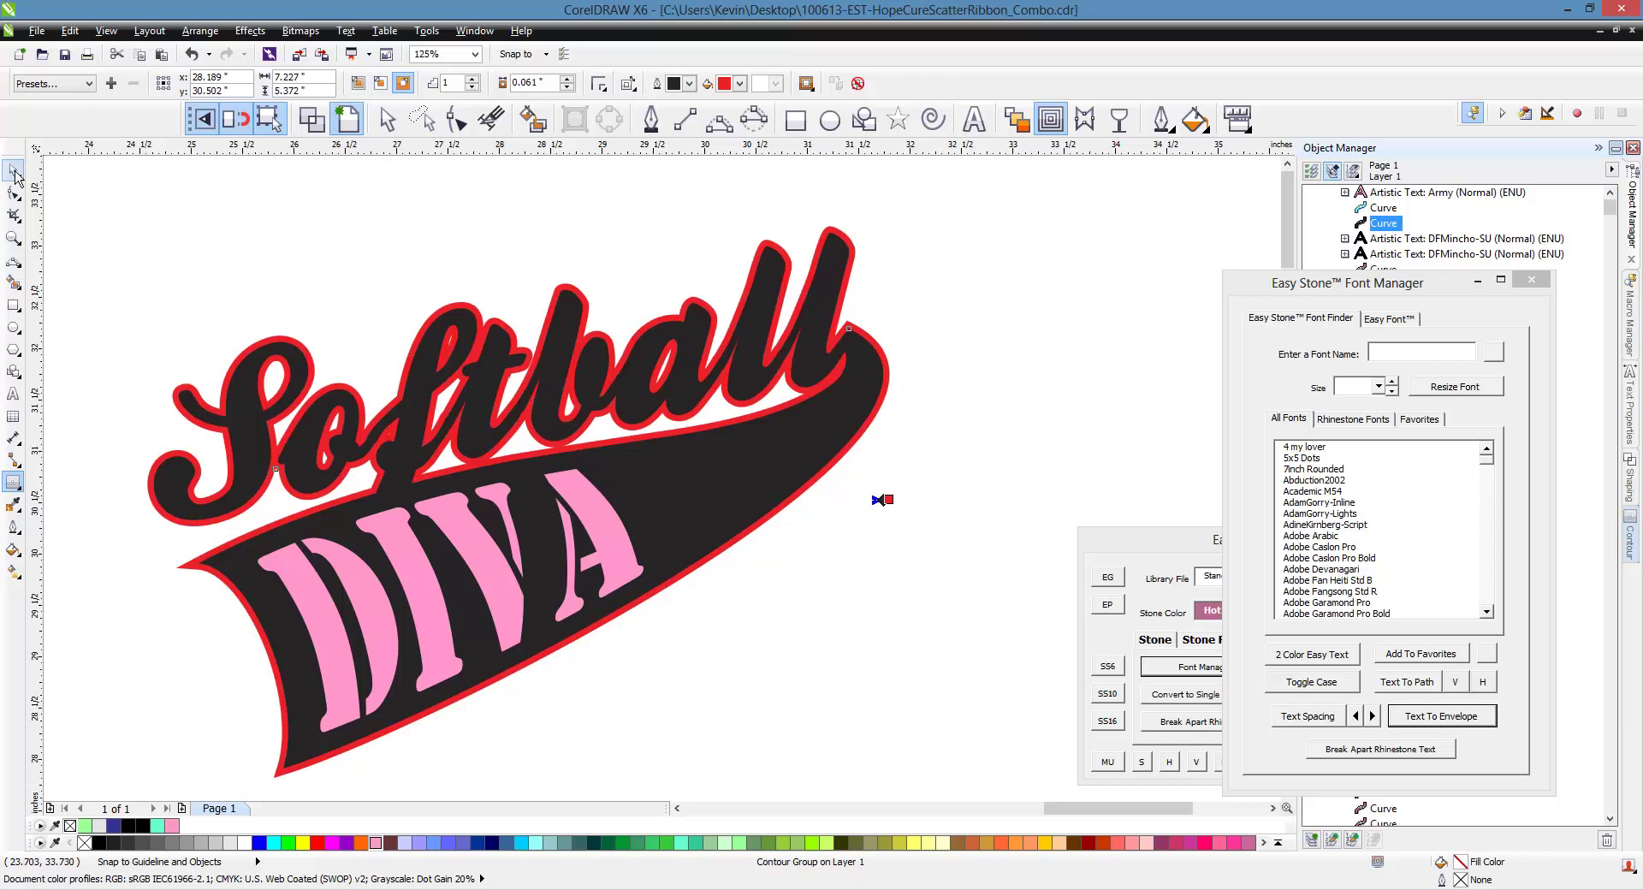
Break the contour group apart so the red contour is its own curve
click(13, 169)
key(Escape)
right_click(889, 374)
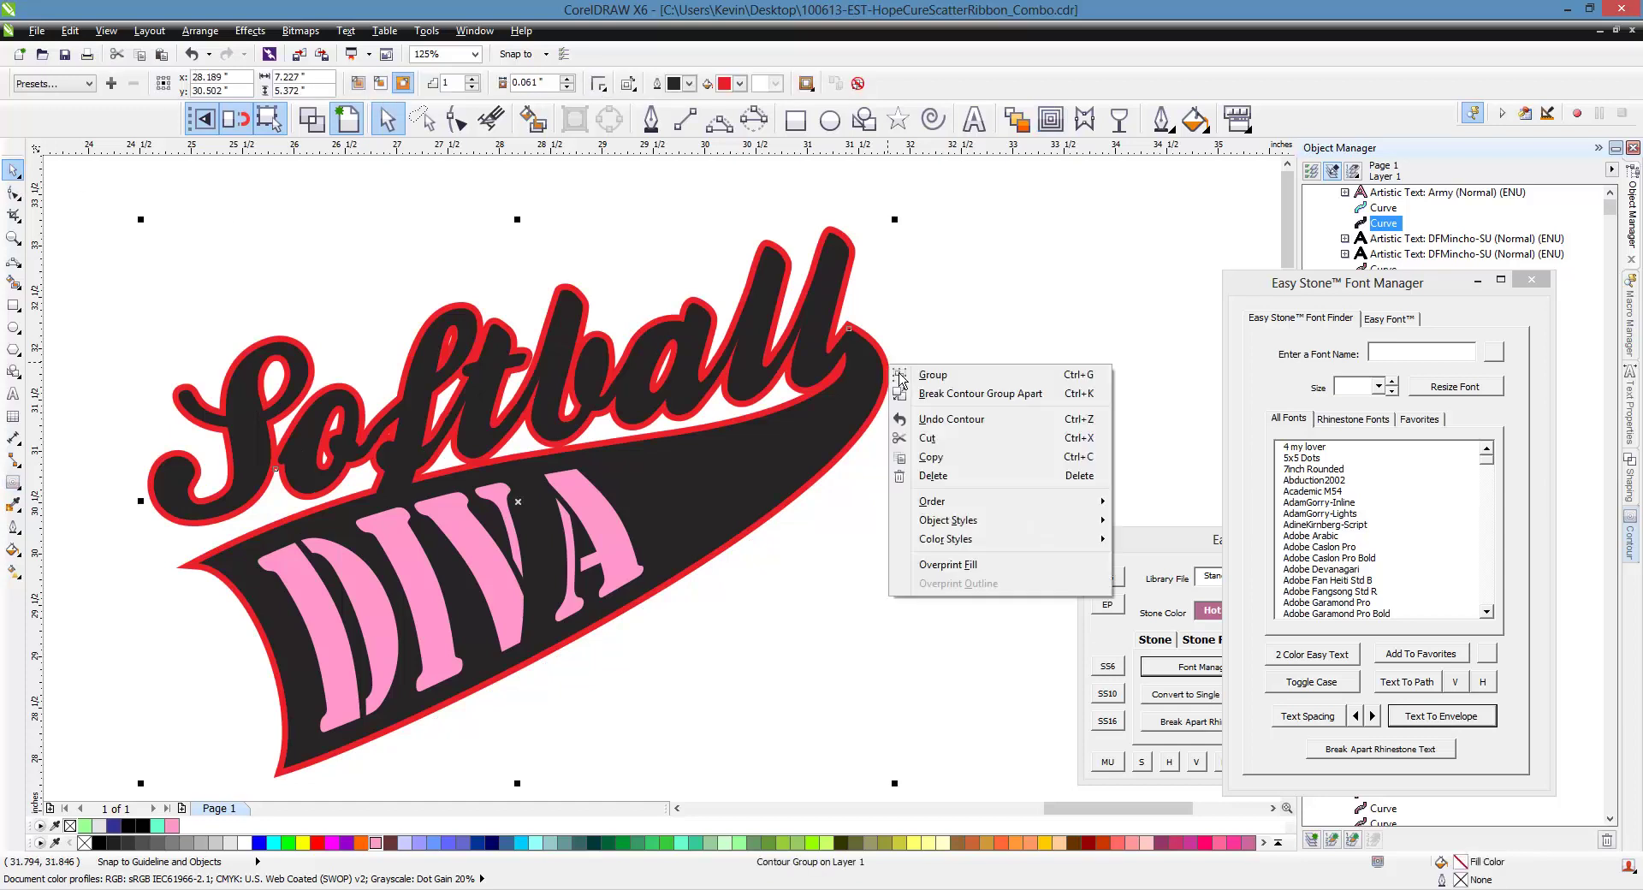
click(974, 394)
click(962, 369)
scroll(962, 370, down, 1)
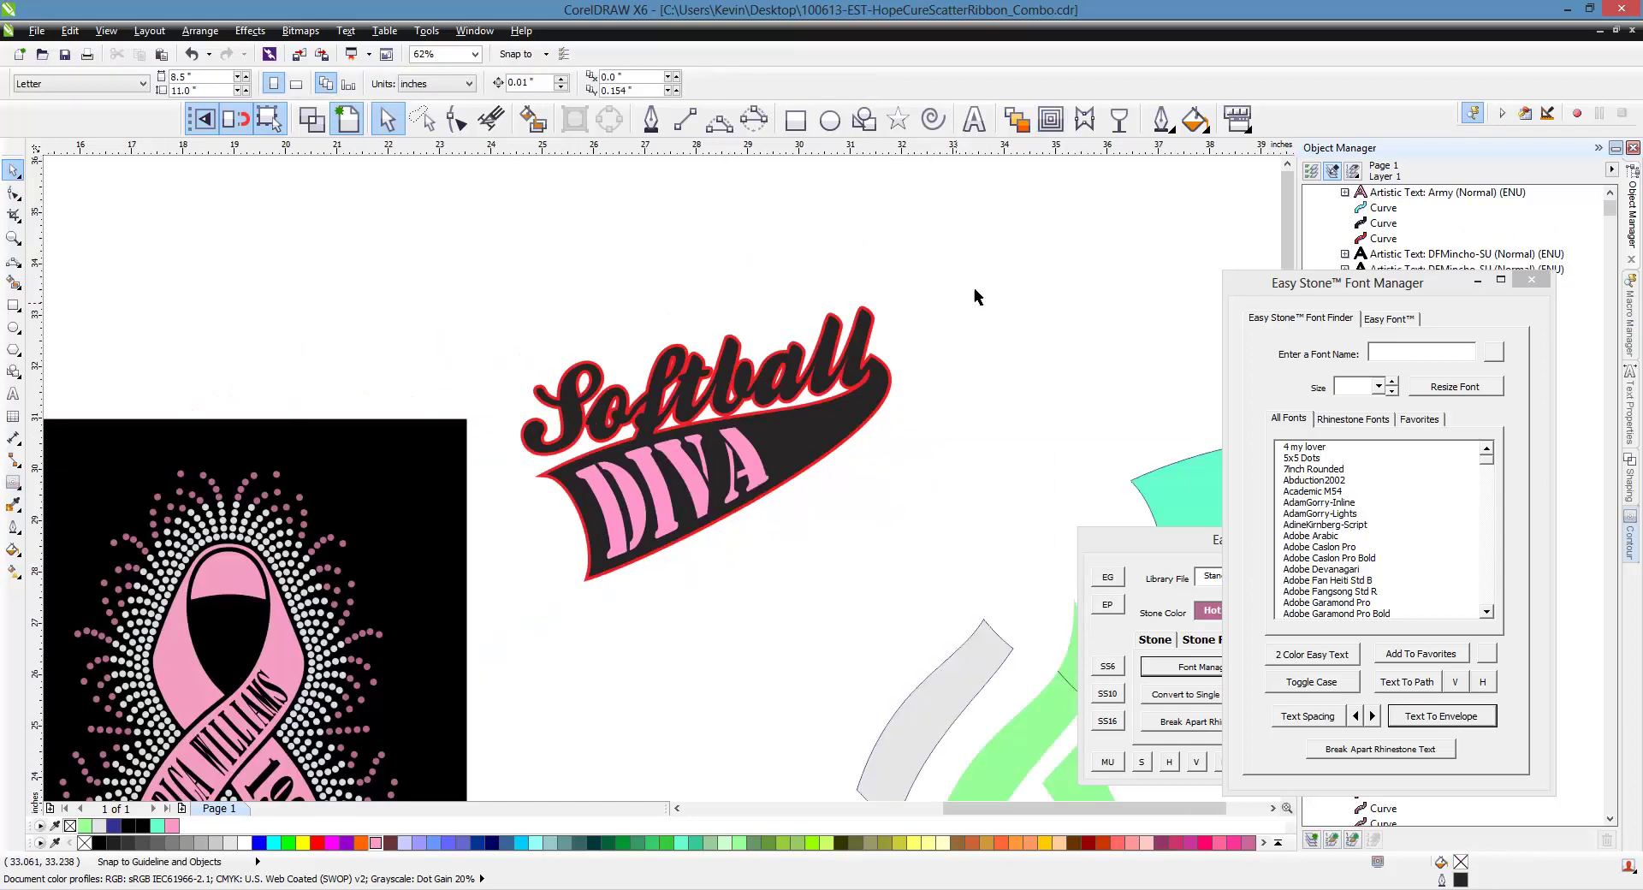
Give the swoosh a white outline and fill the DIVA text white
drag(991, 230, 449, 638)
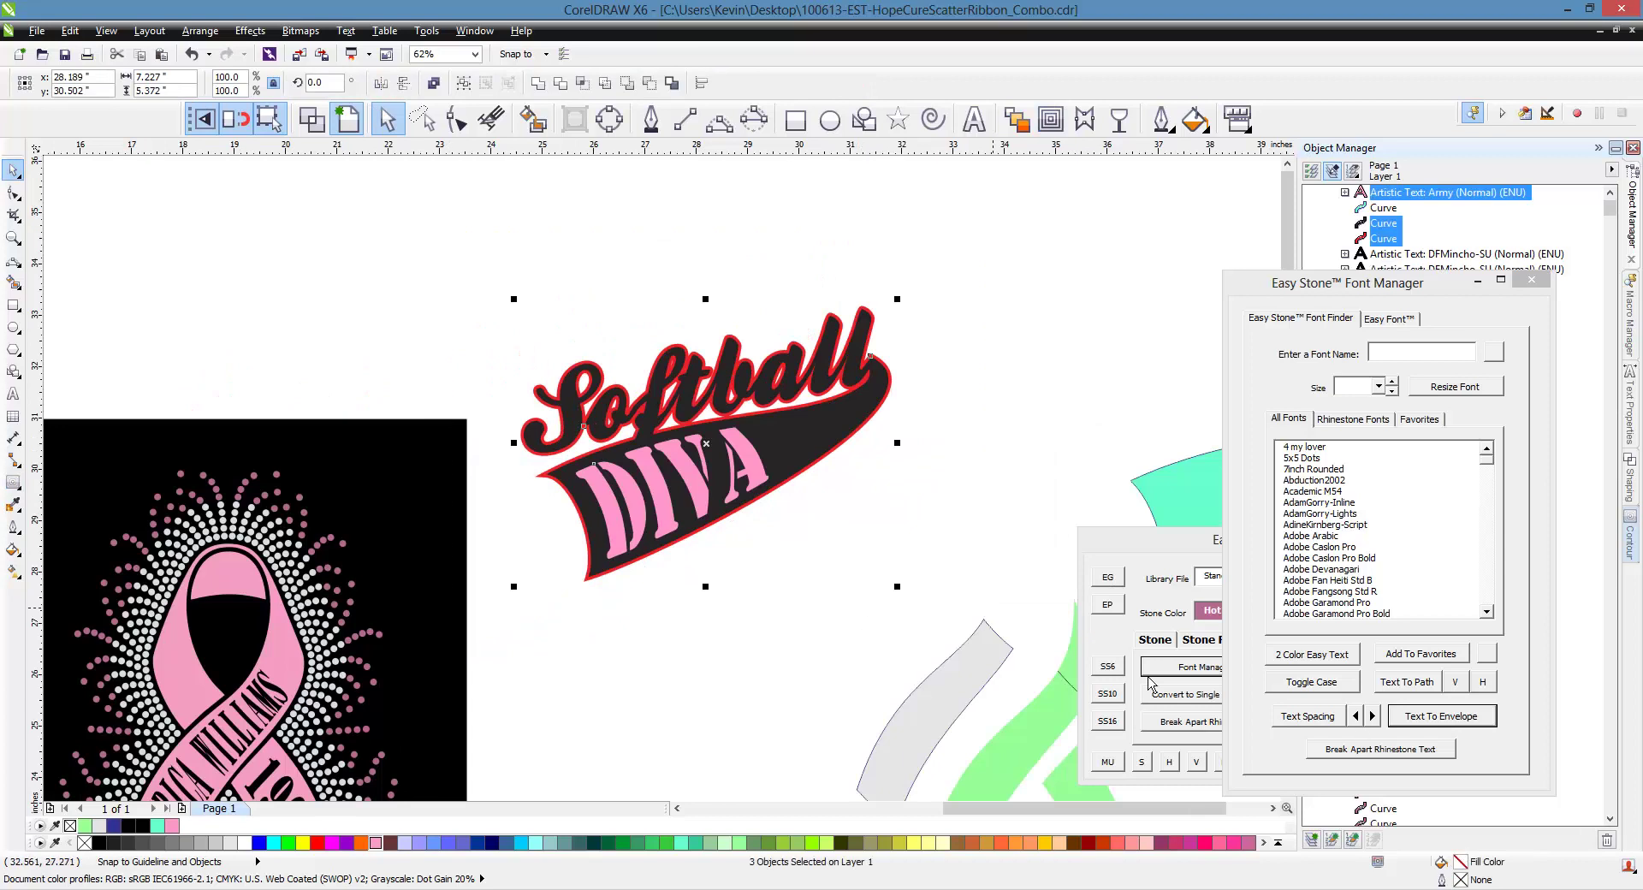
click(1155, 566)
click(1344, 763)
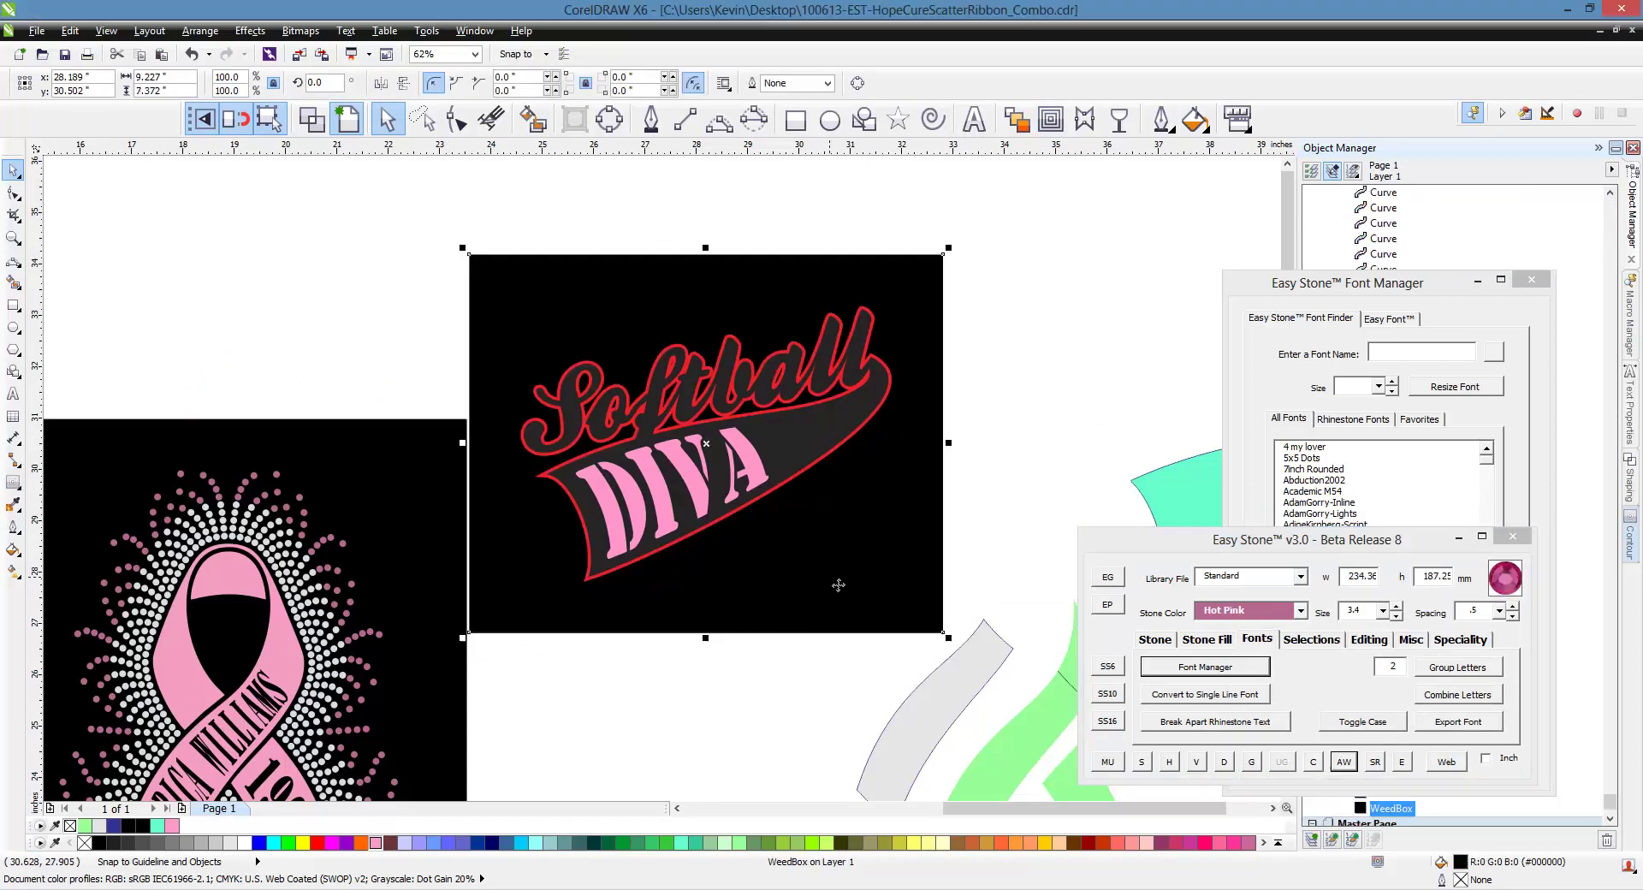
key(Escape)
scroll(793, 459, up, 2)
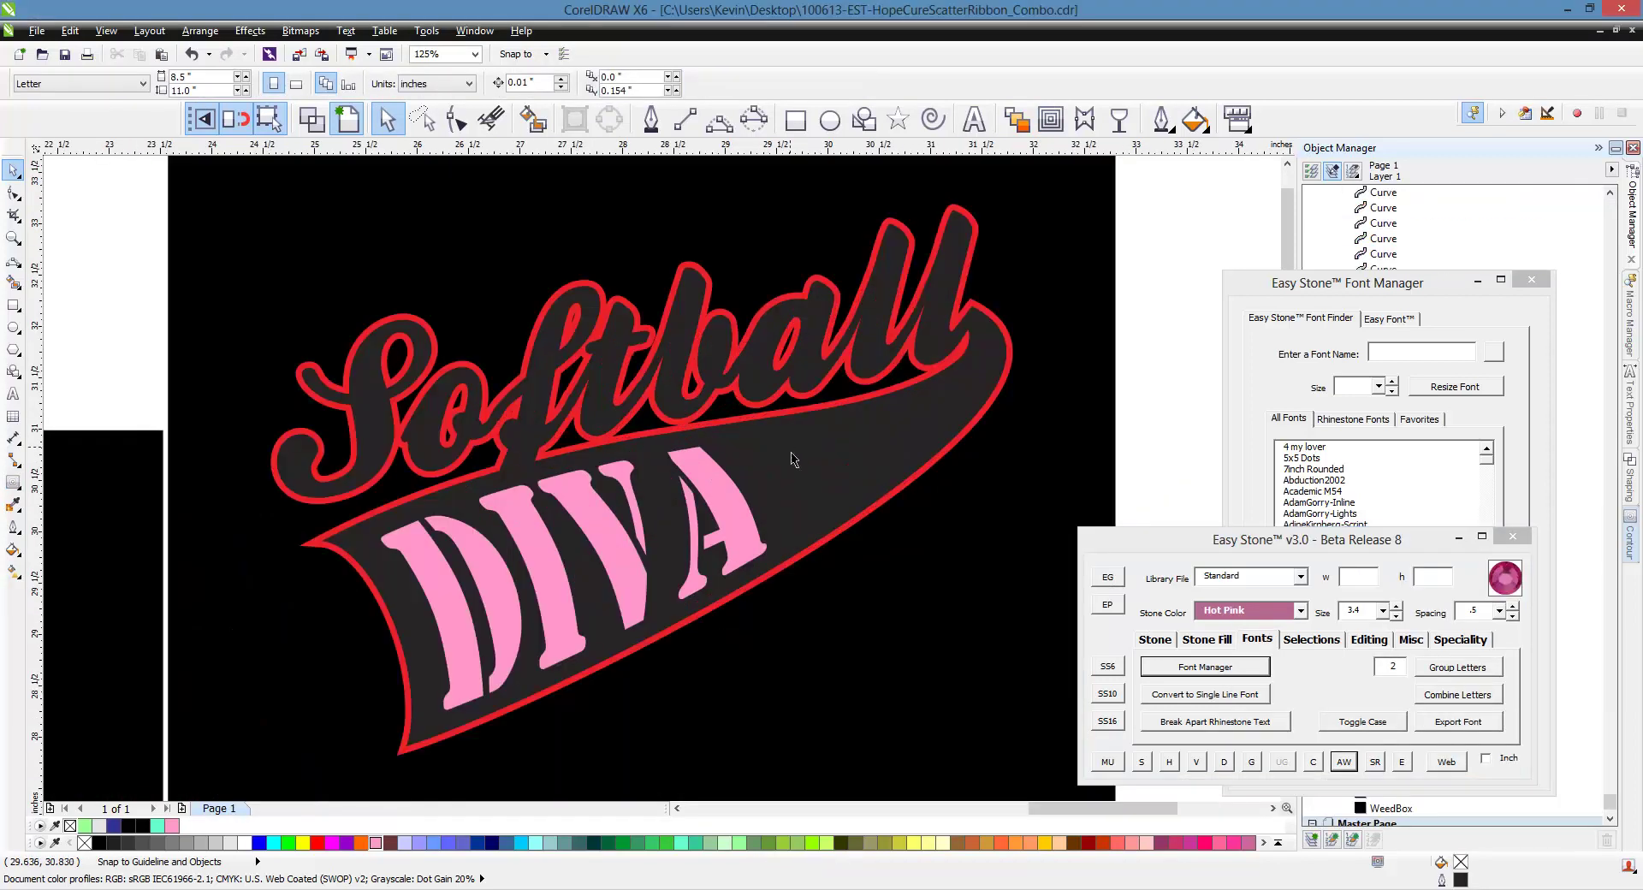
click(866, 522)
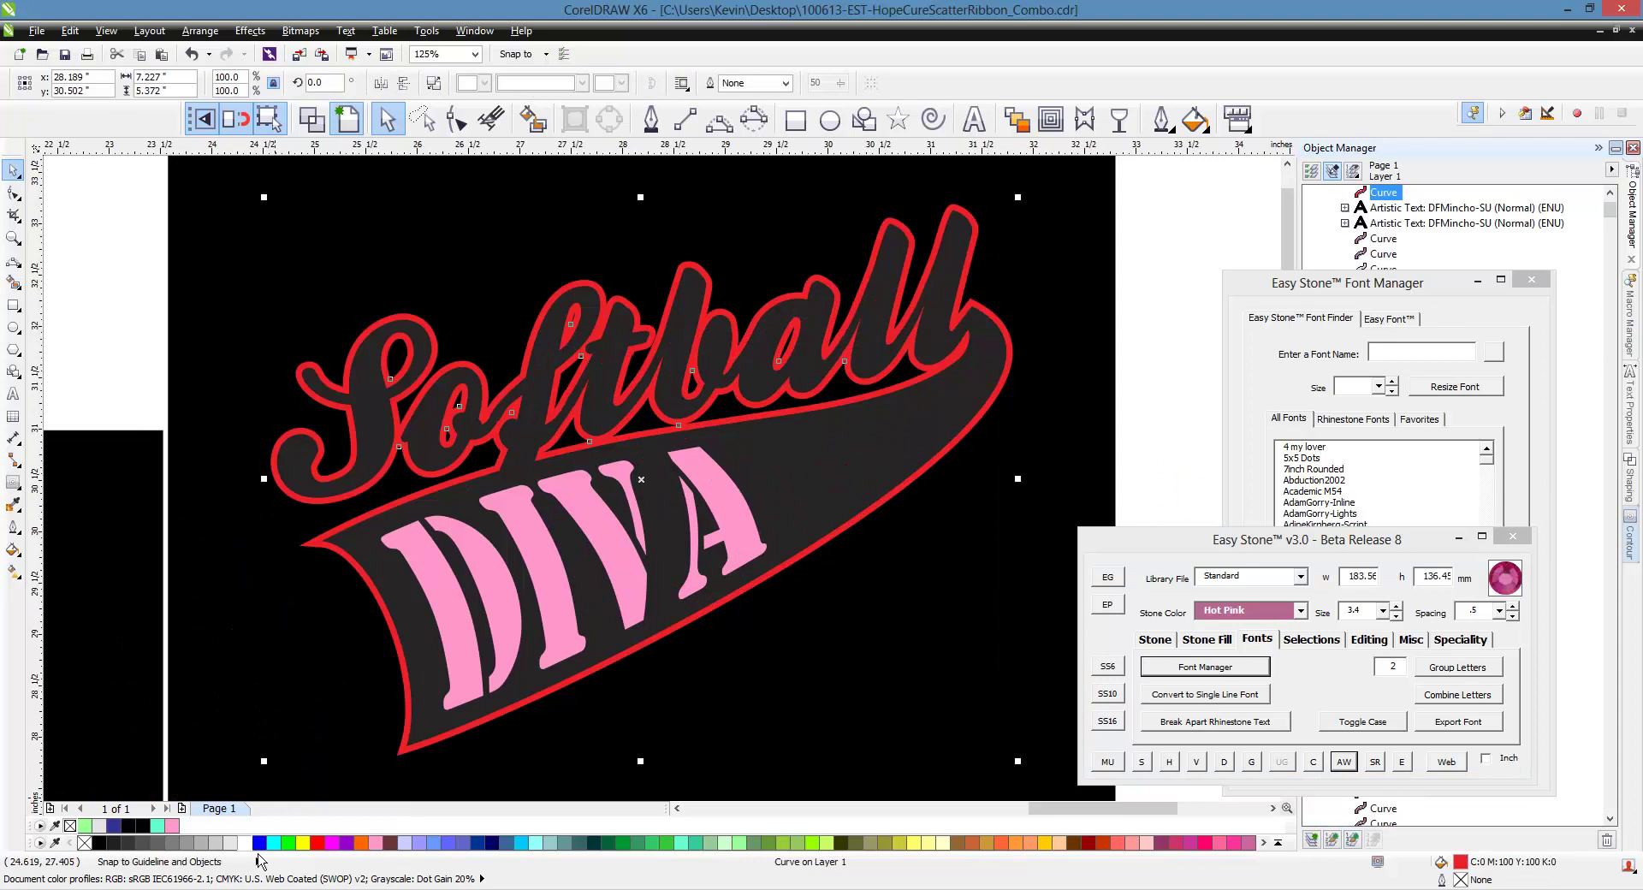
right_click(245, 843)
click(121, 338)
click(380, 520)
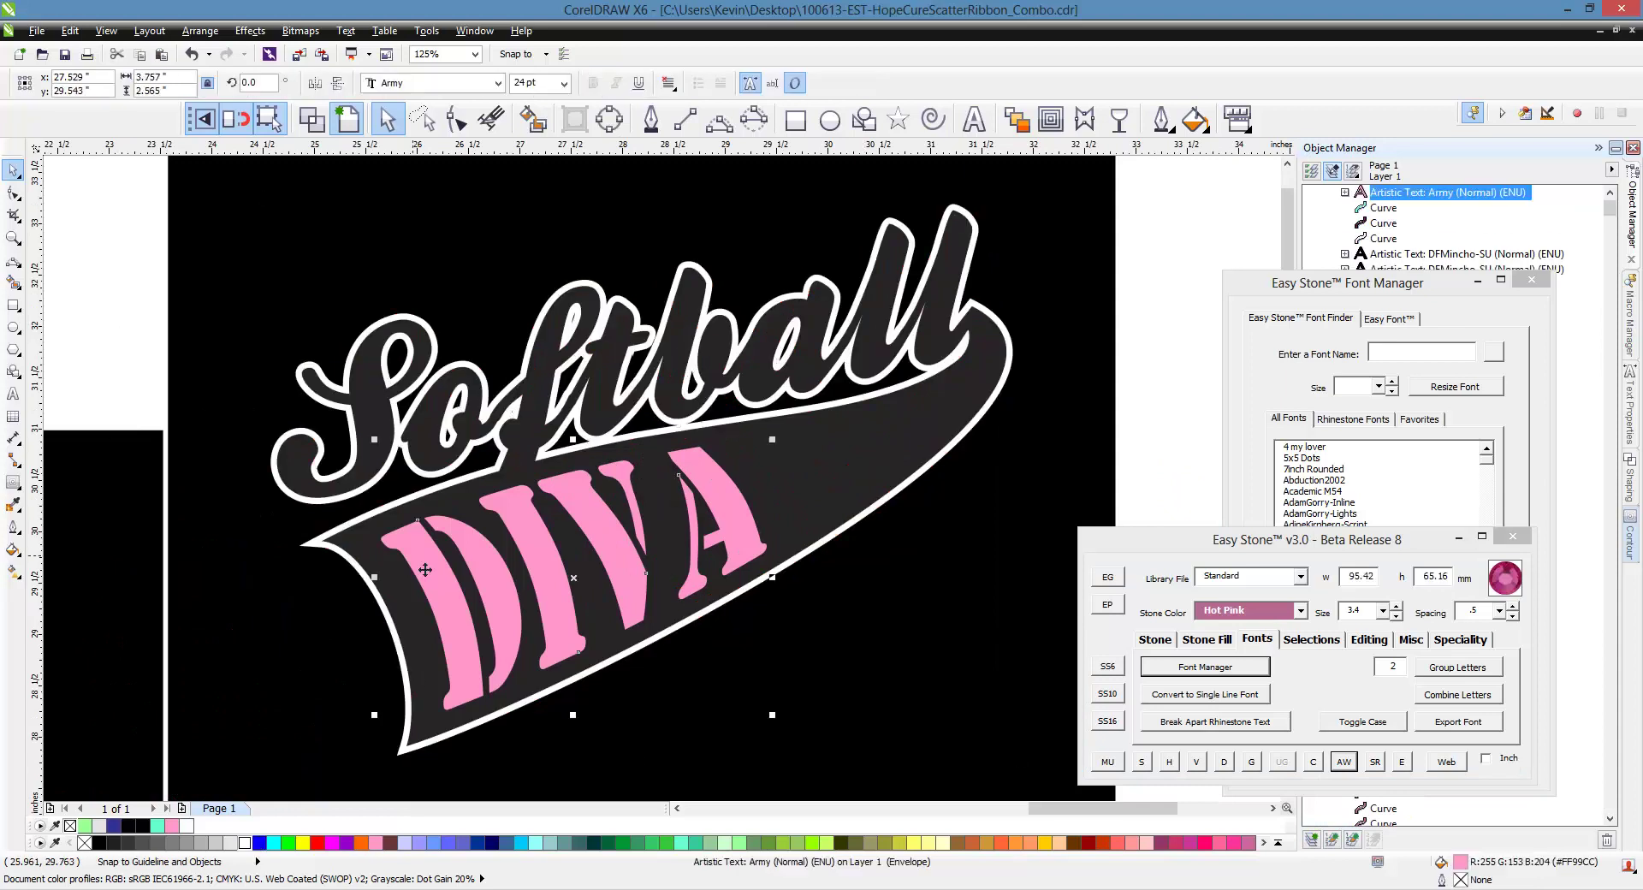
click(246, 843)
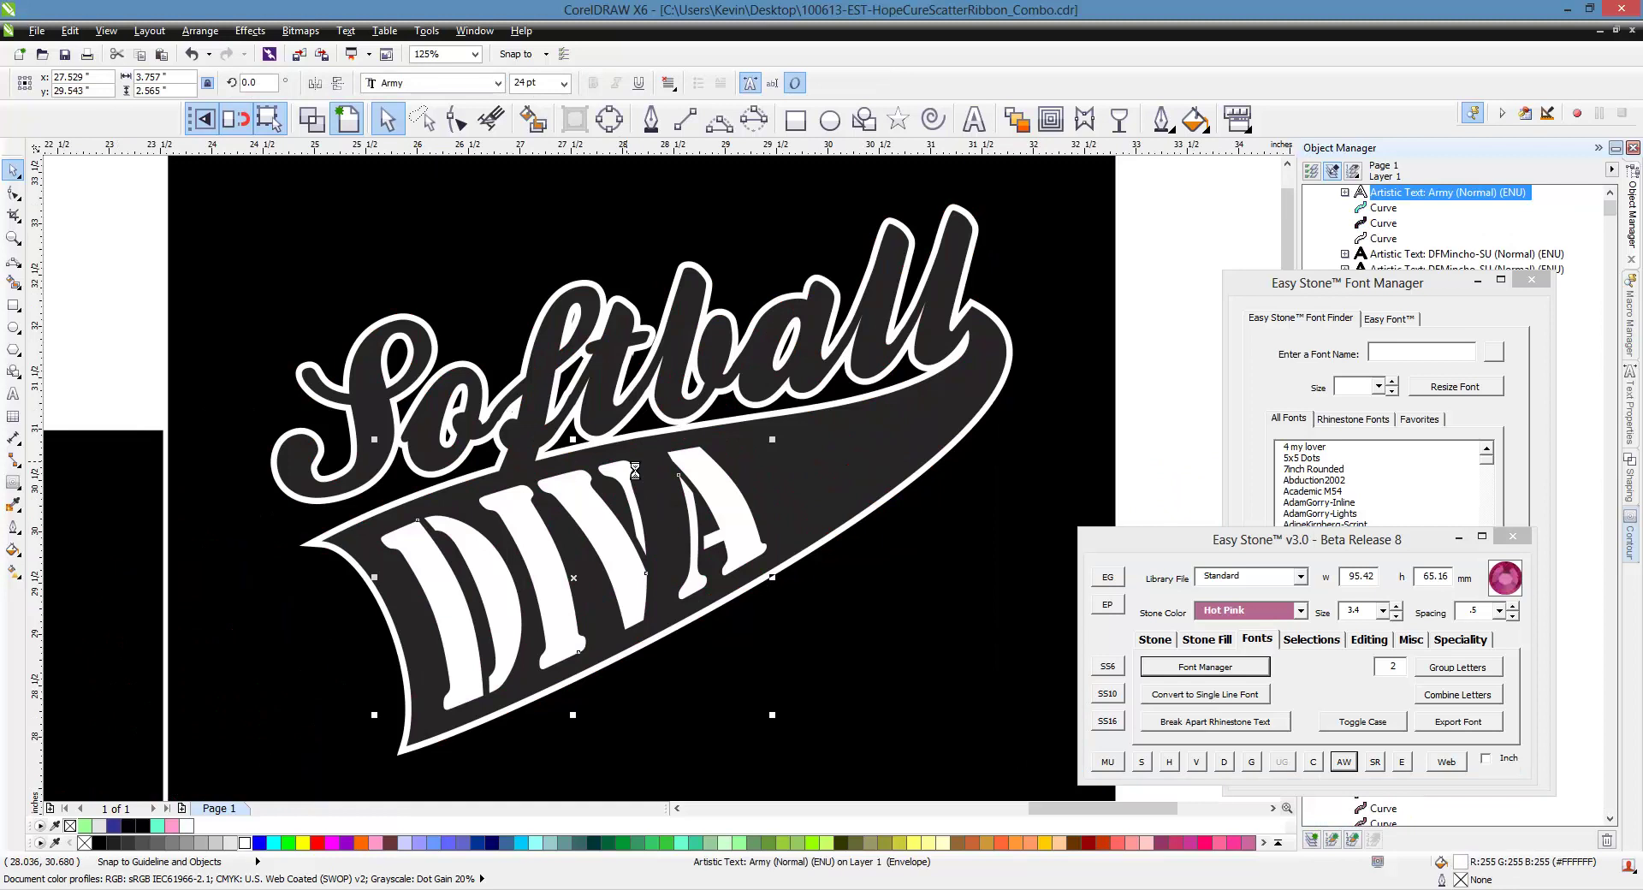
Fill the swoosh with 60% gray instead of light gray
scroll(635, 472, down, 2)
click(719, 484)
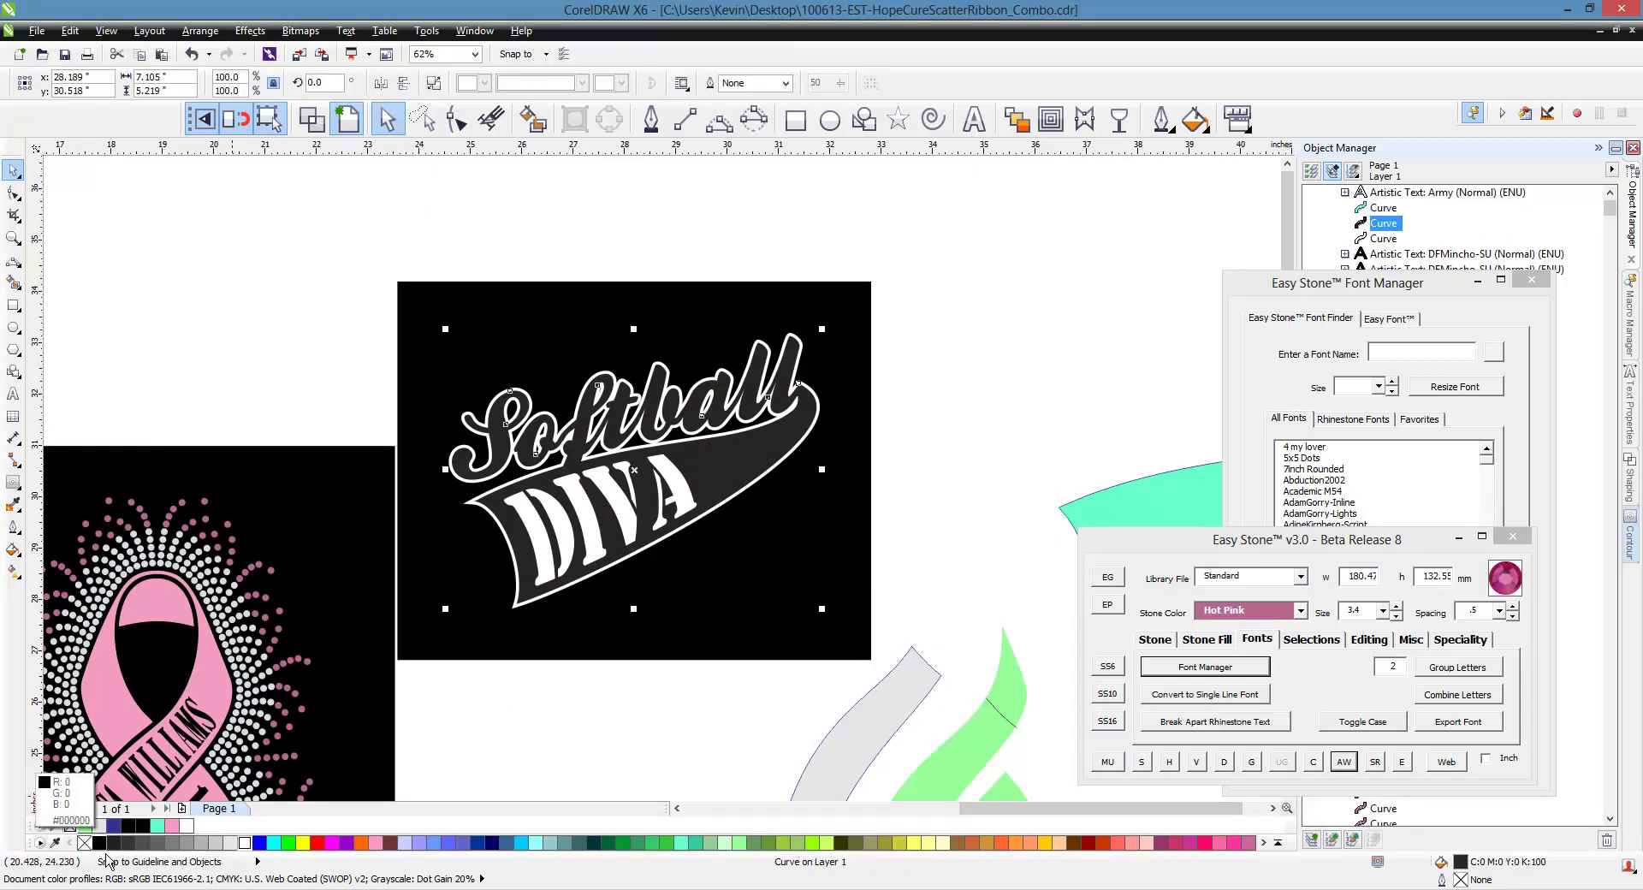
click(216, 843)
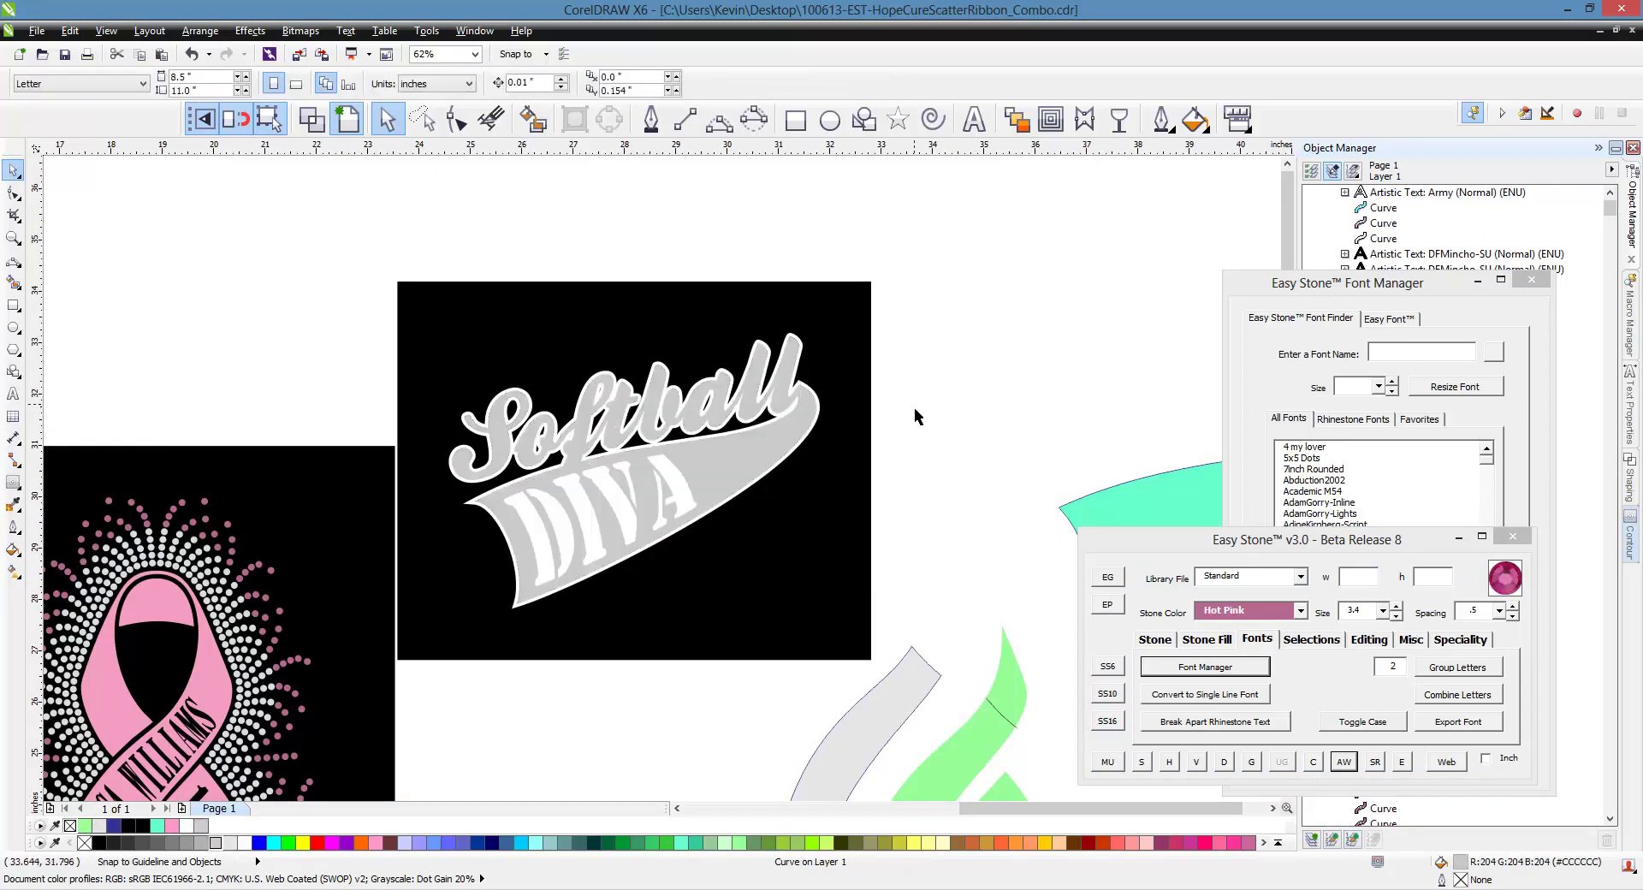
click(157, 843)
click(1001, 478)
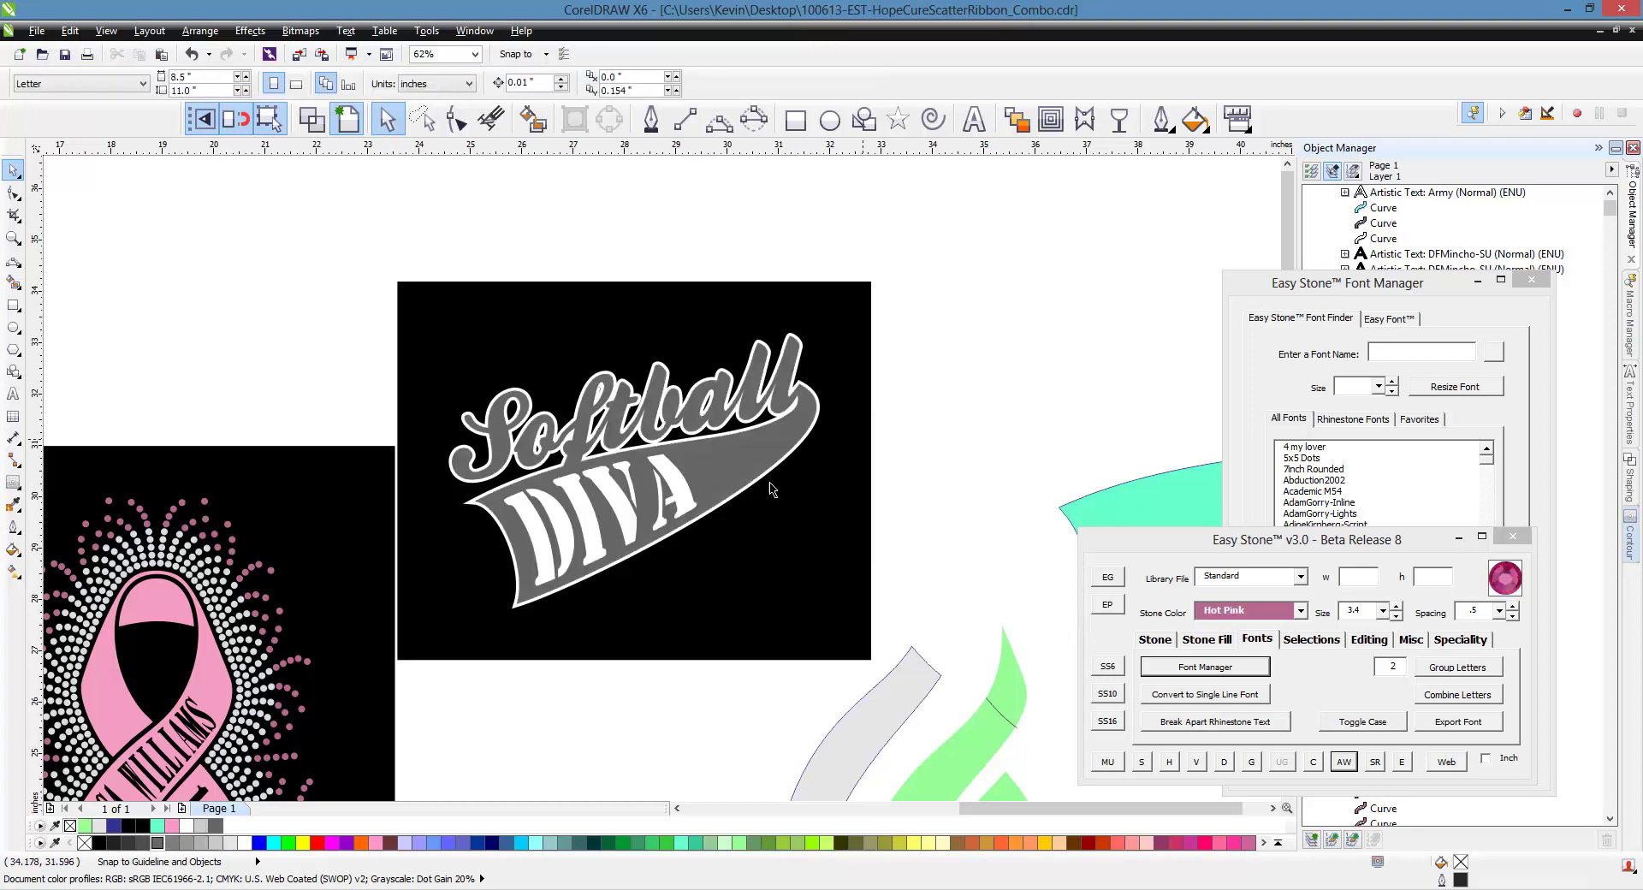
Move the whole Softball artwork up and to the right, then select DIVA
scroll(573, 526, up, 2)
scroll(484, 426, down, 2)
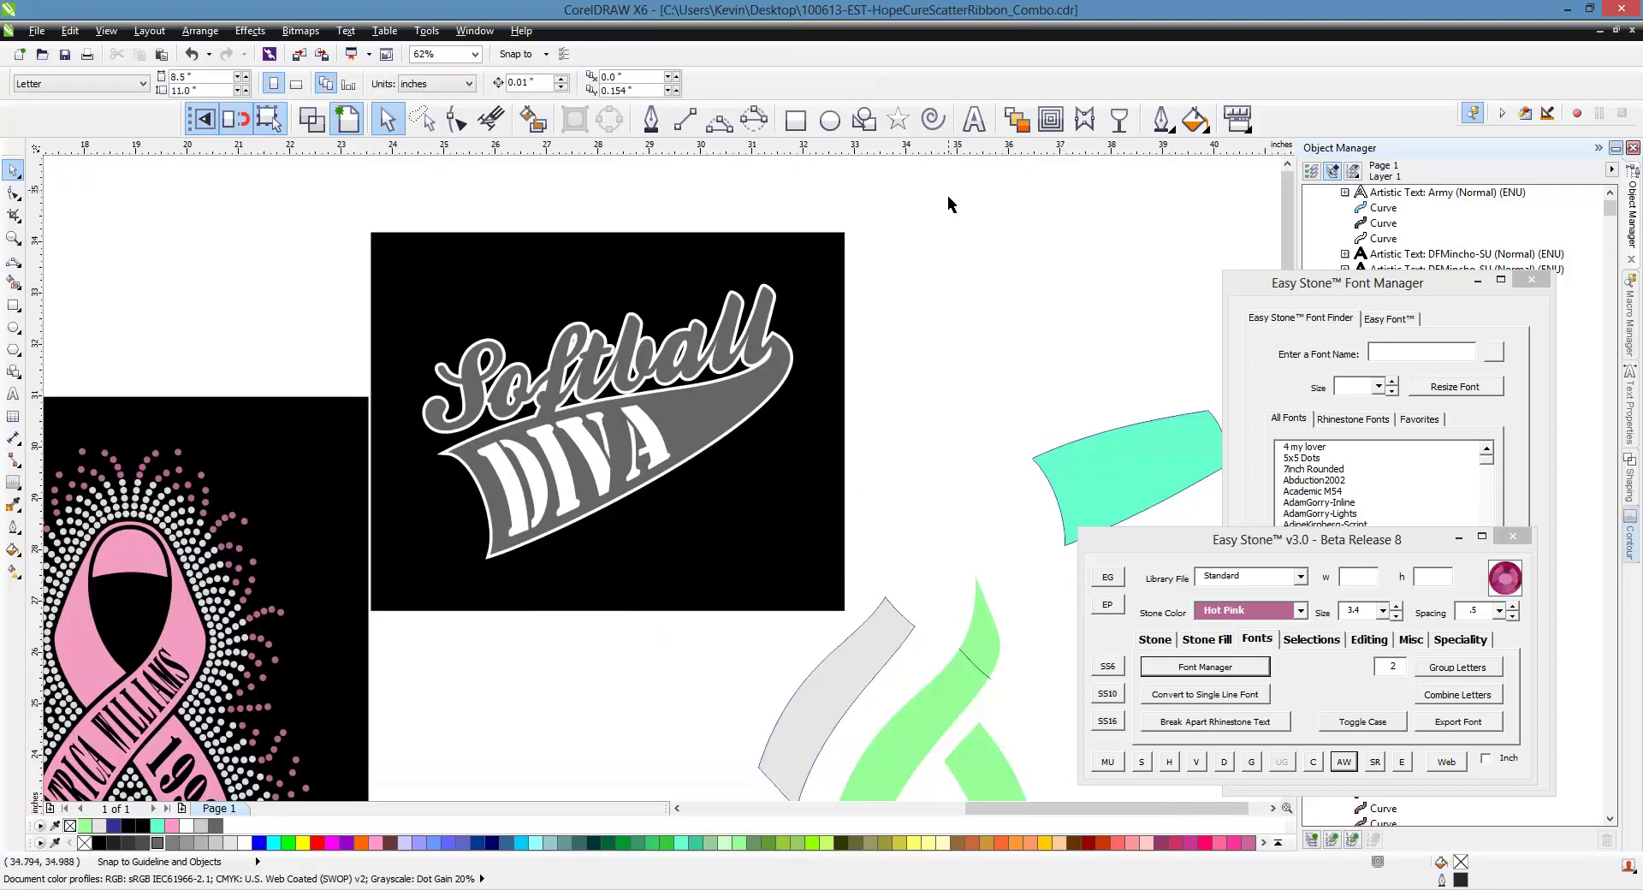
drag(948, 204, 425, 642)
drag(799, 545, 873, 470)
scroll(773, 224, up, 2)
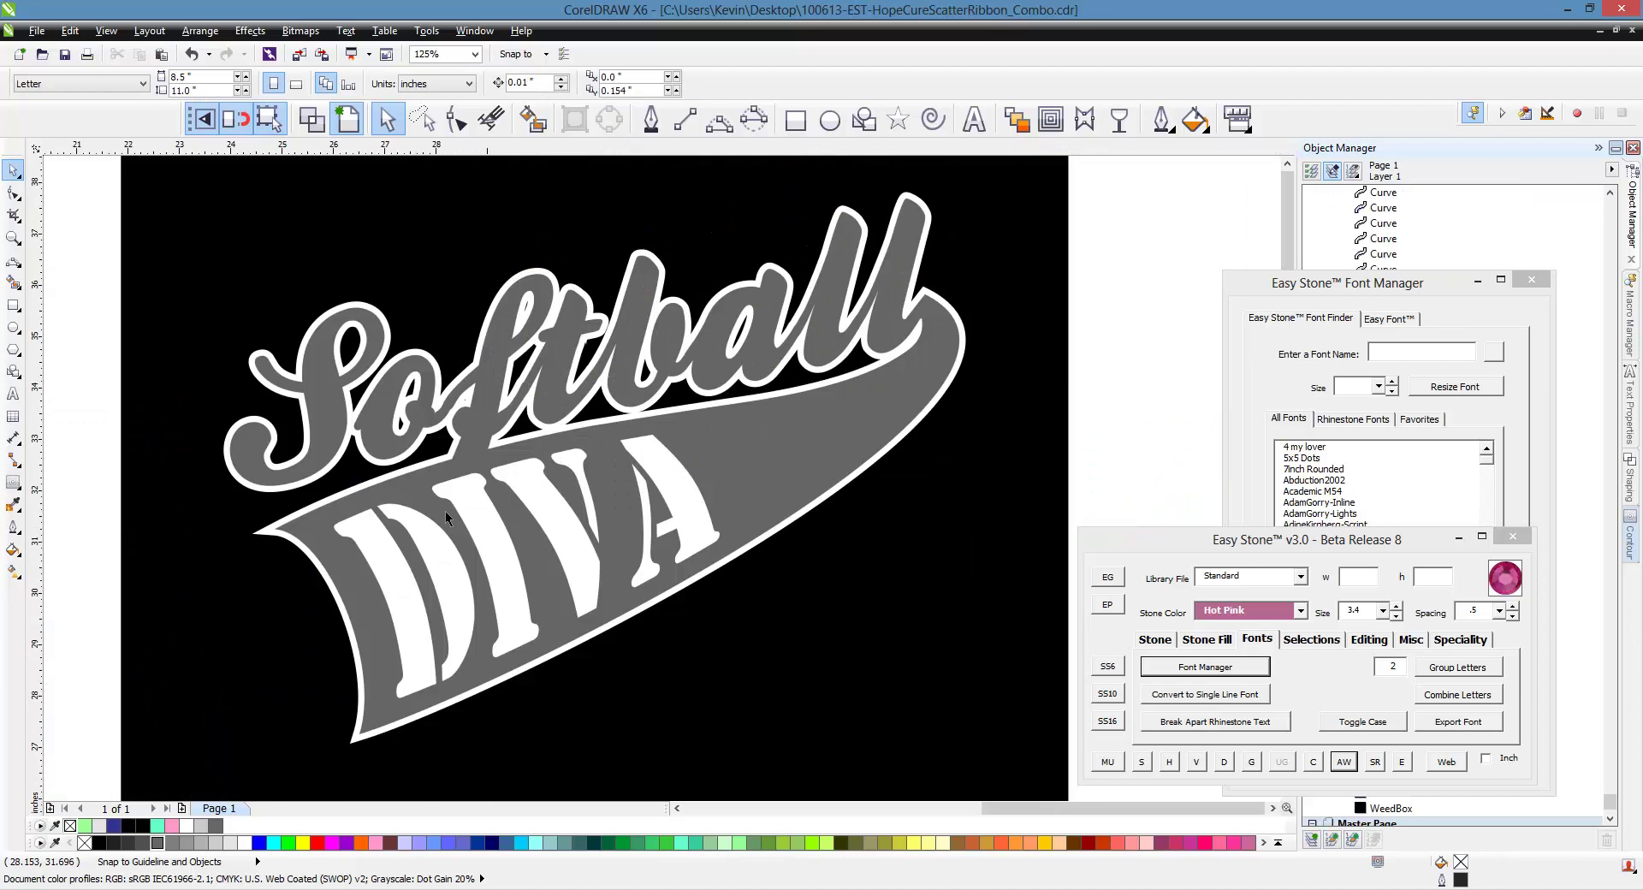
scroll(389, 516, down, 2)
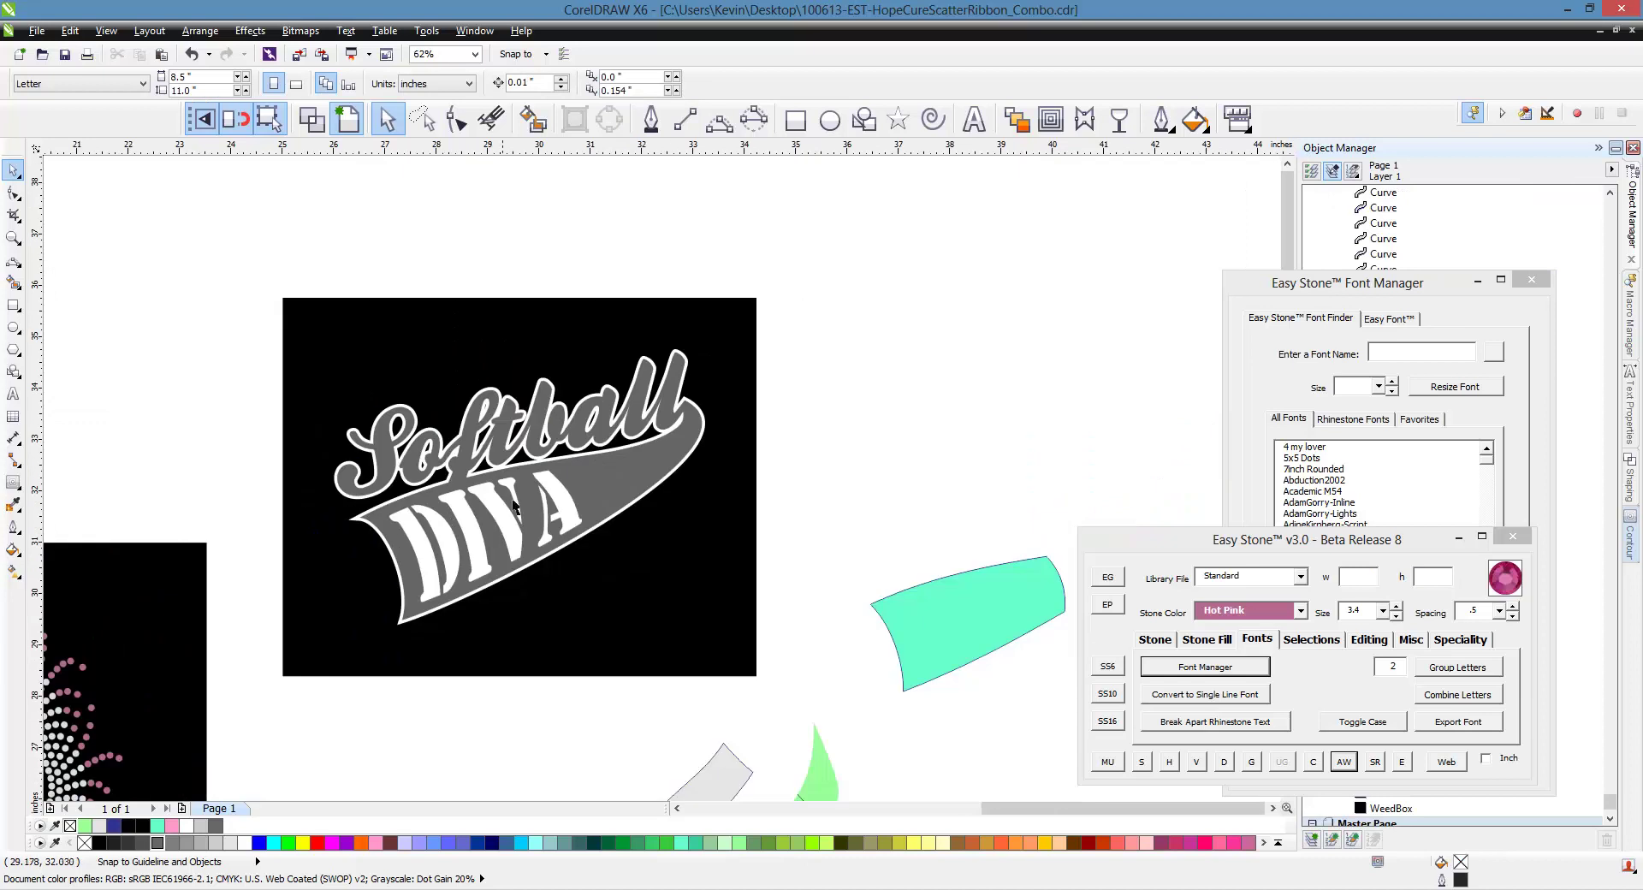
scroll(525, 541, up, 2)
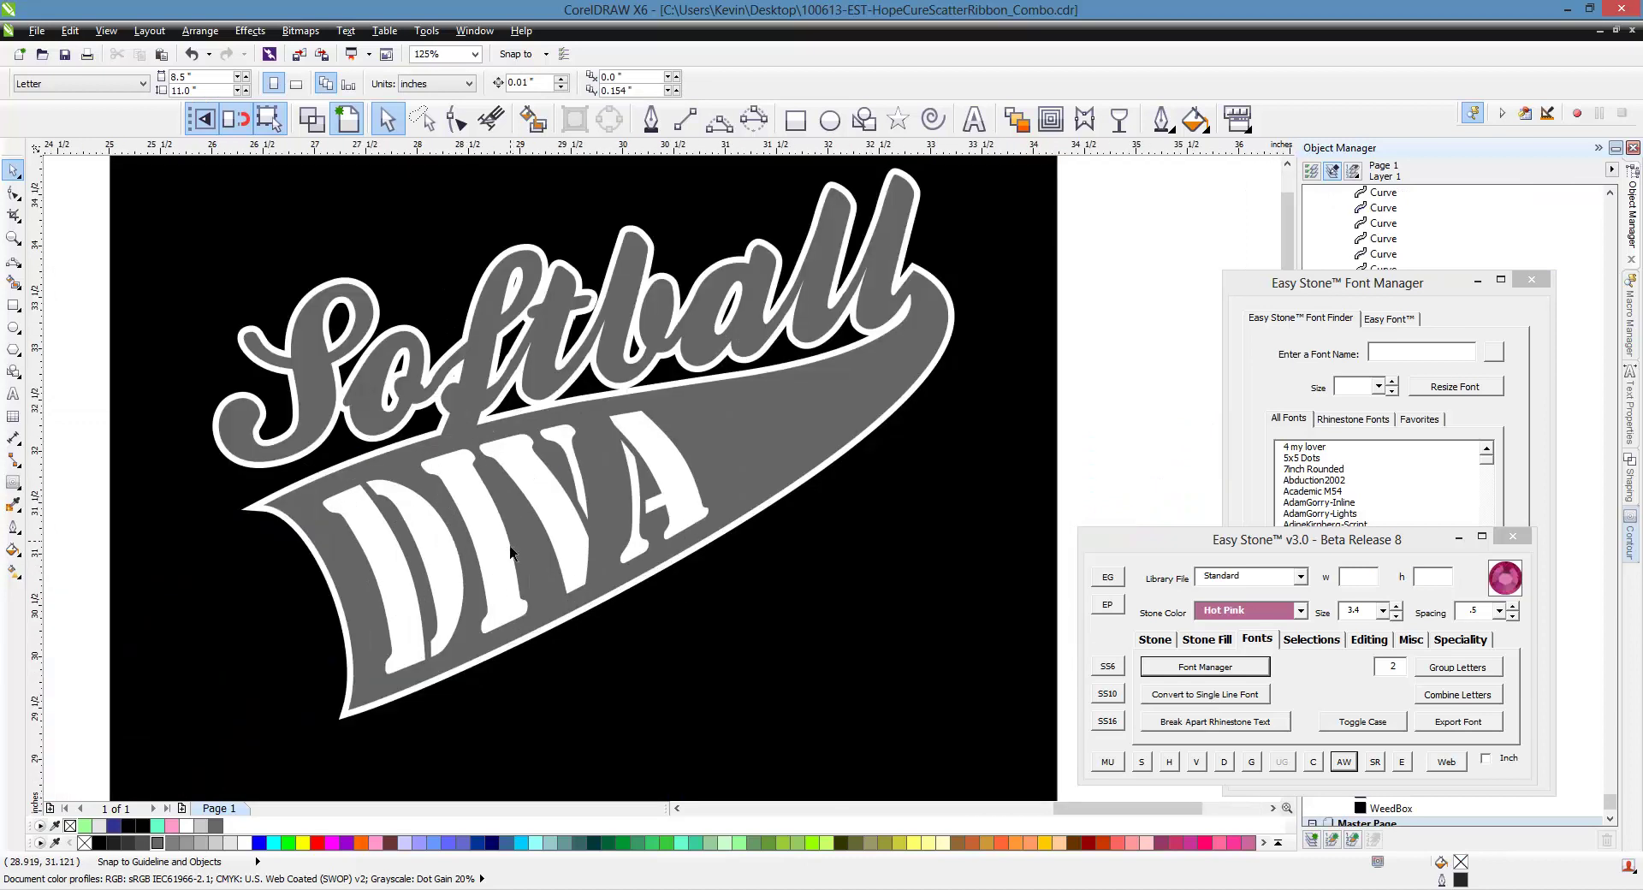
click(502, 541)
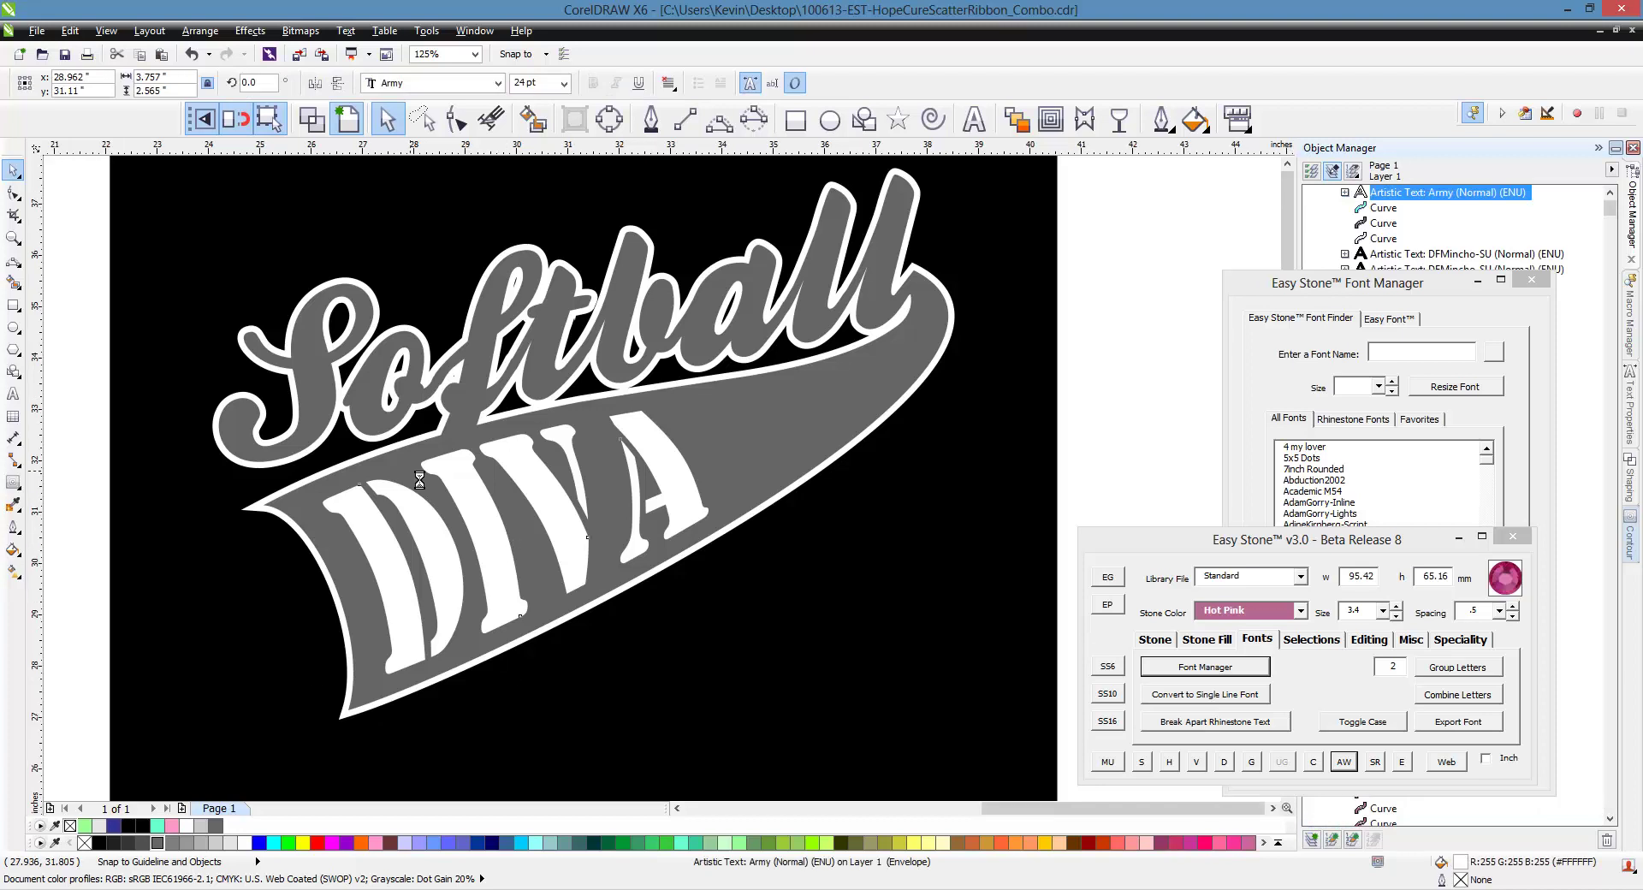
Nudge the teal shape up-left and move DIVA off the swoosh to the upper right
scroll(417, 469, down, 2)
click(837, 494)
click(931, 580)
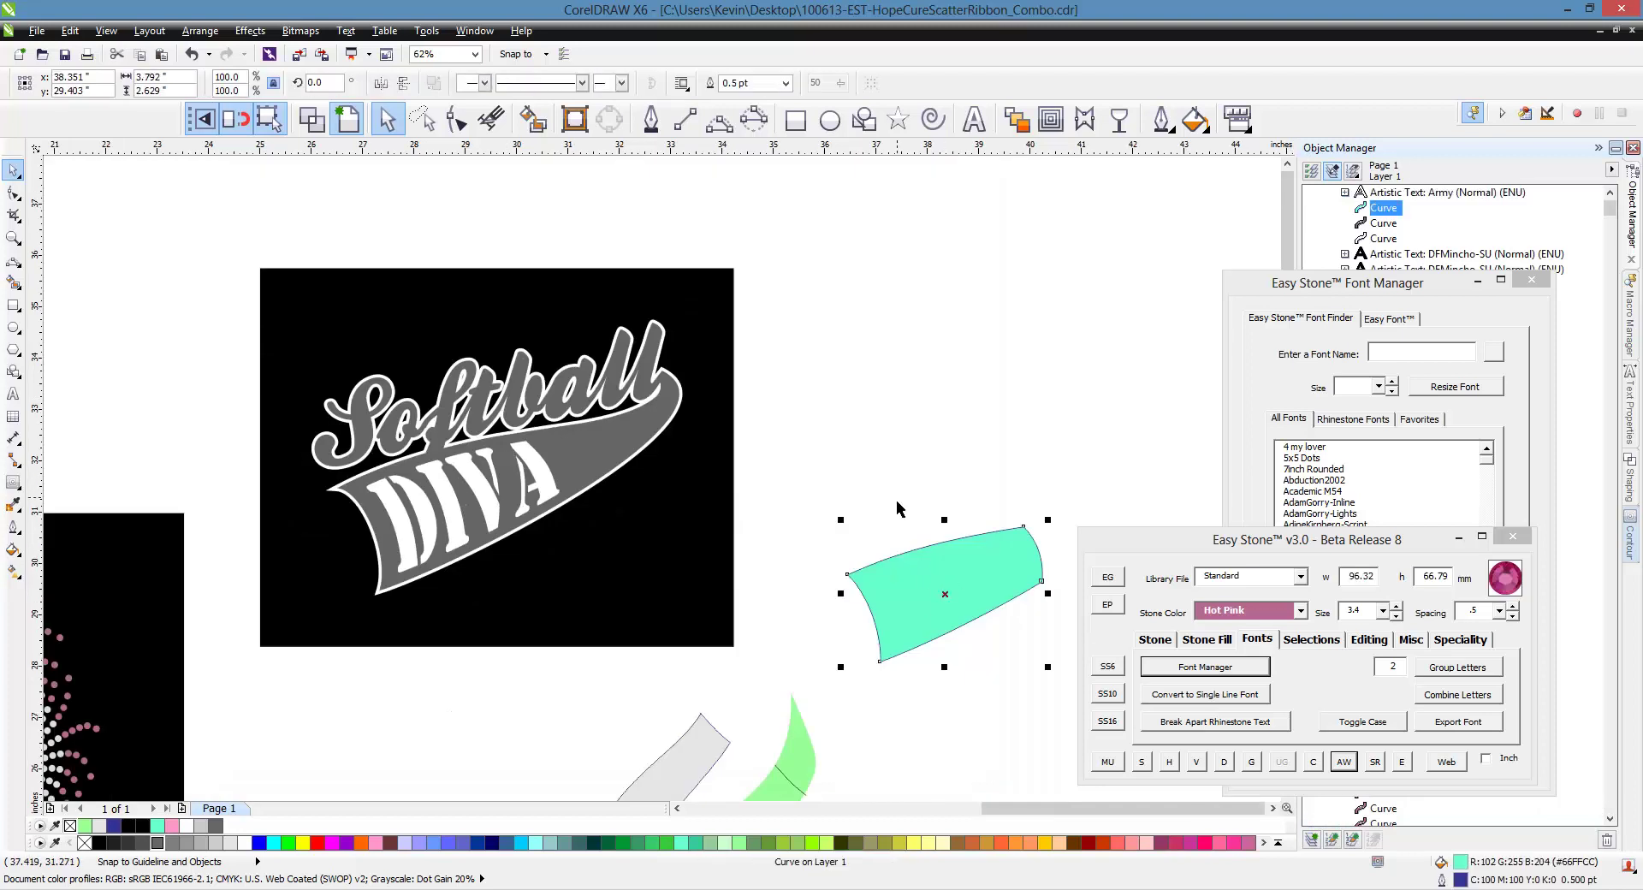
drag(1001, 599, 975, 531)
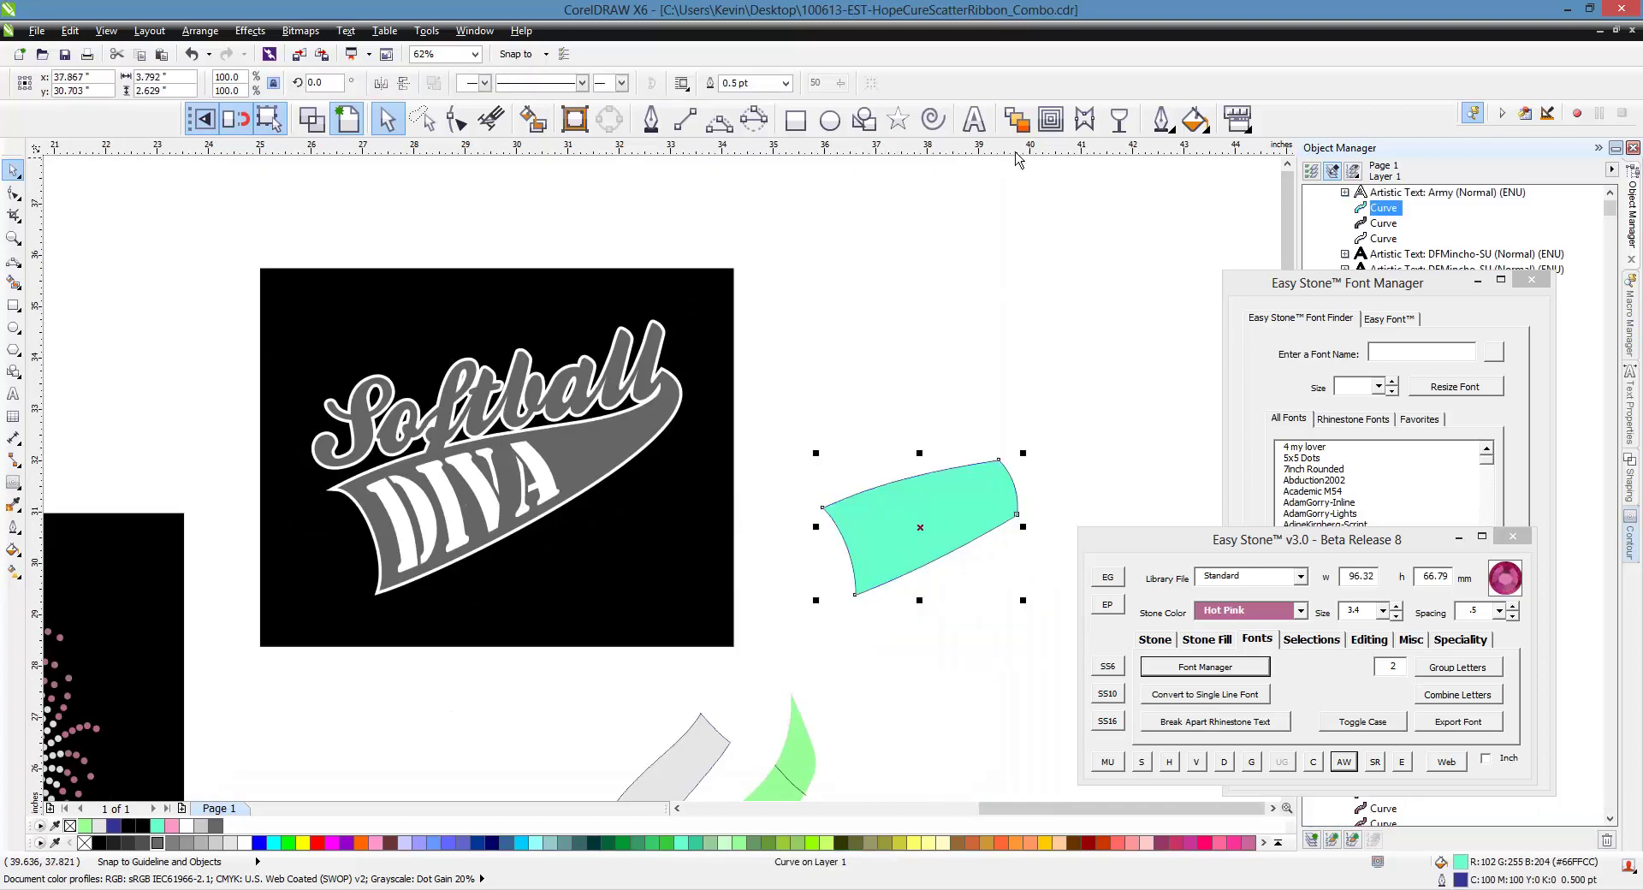
drag(485, 506, 921, 319)
click(921, 244)
click(988, 320)
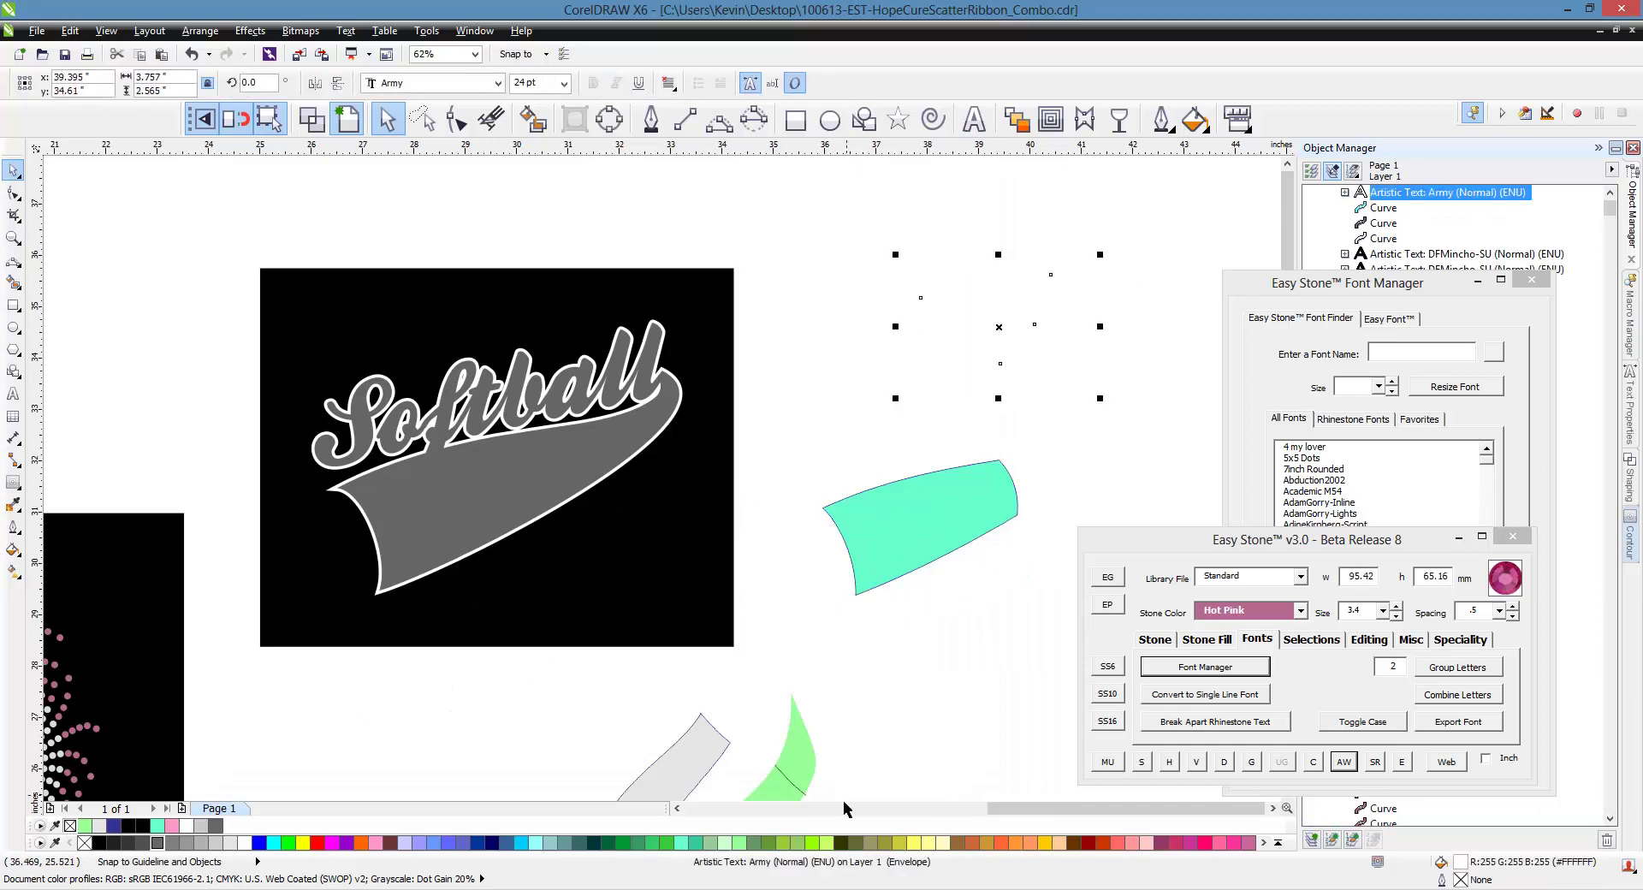
click(755, 381)
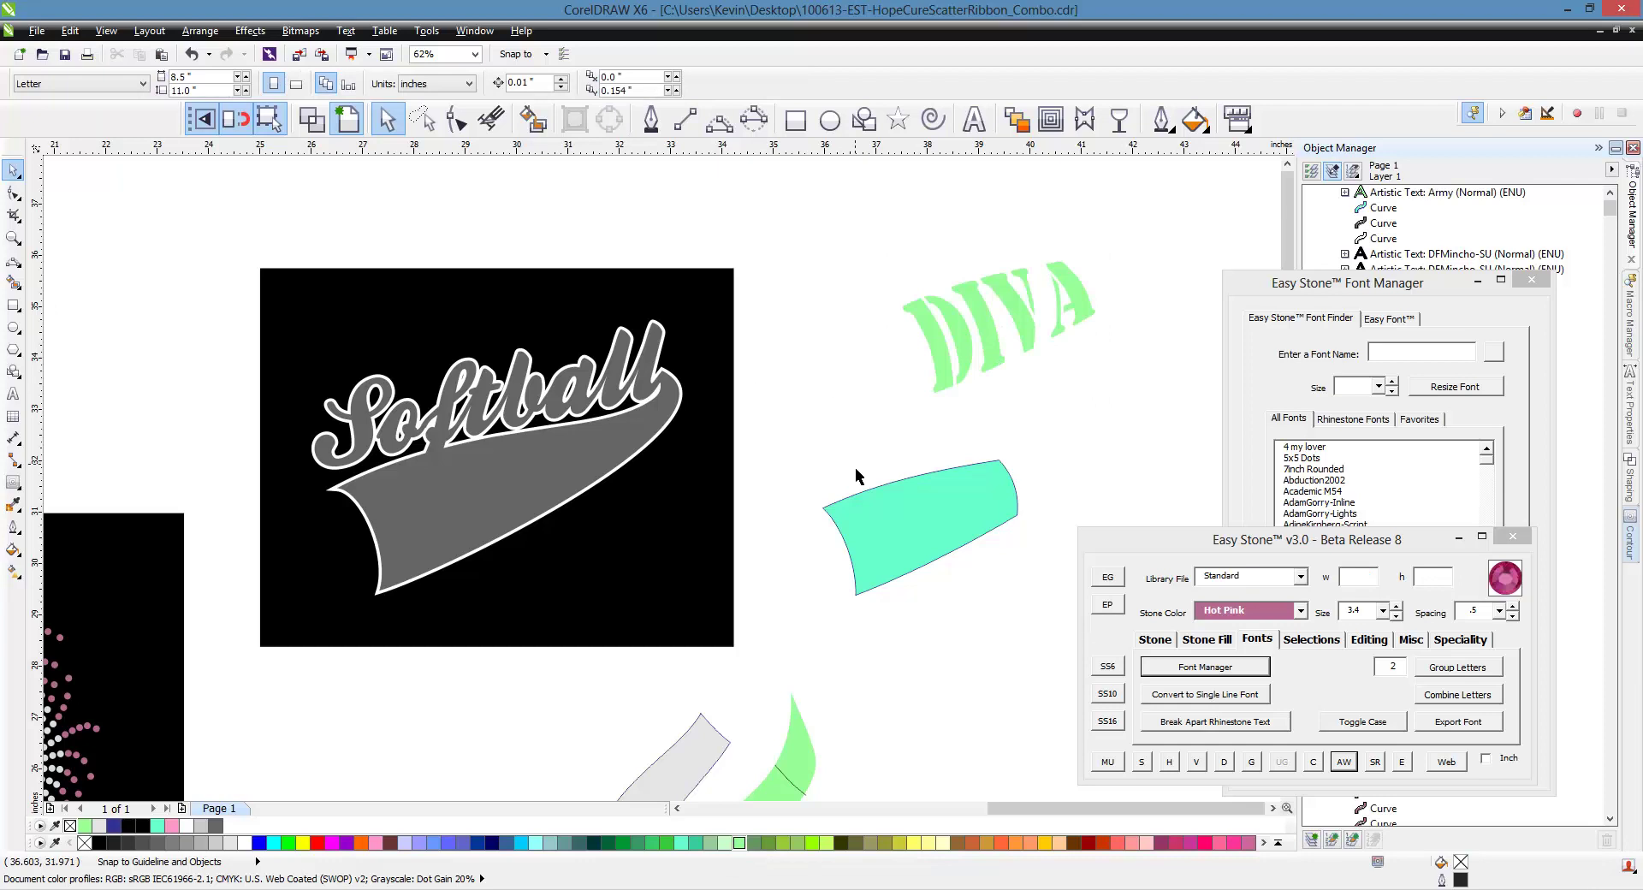
Type MUSTANGS above the teal shape and set it in the Army font
click(974, 119)
click(801, 443)
text(MU)
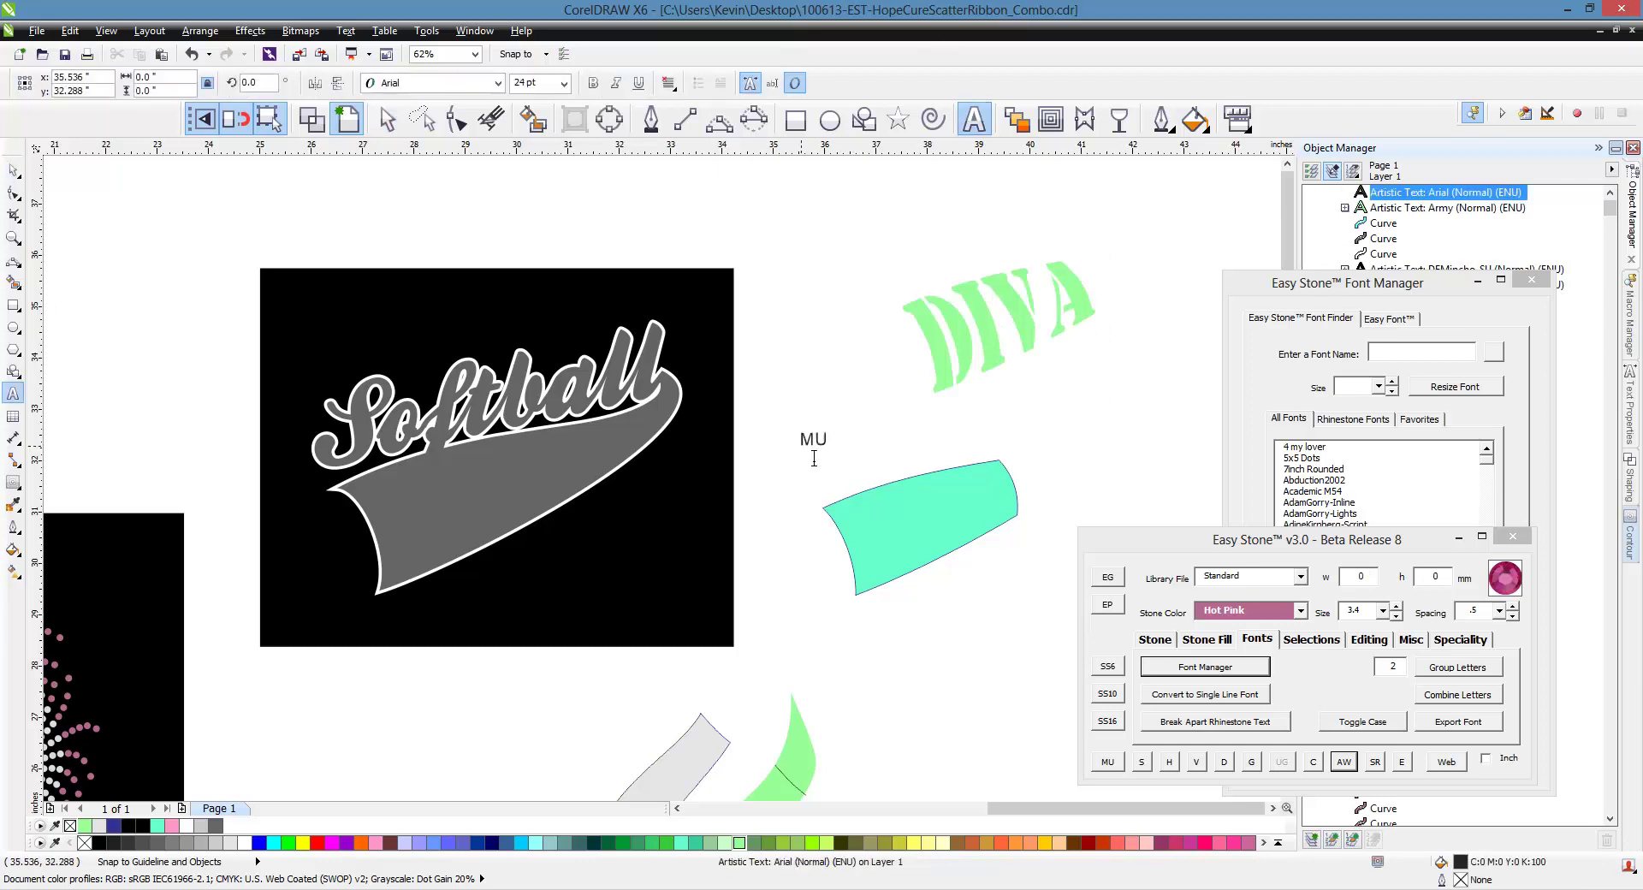
text(STANGS)
click(392, 119)
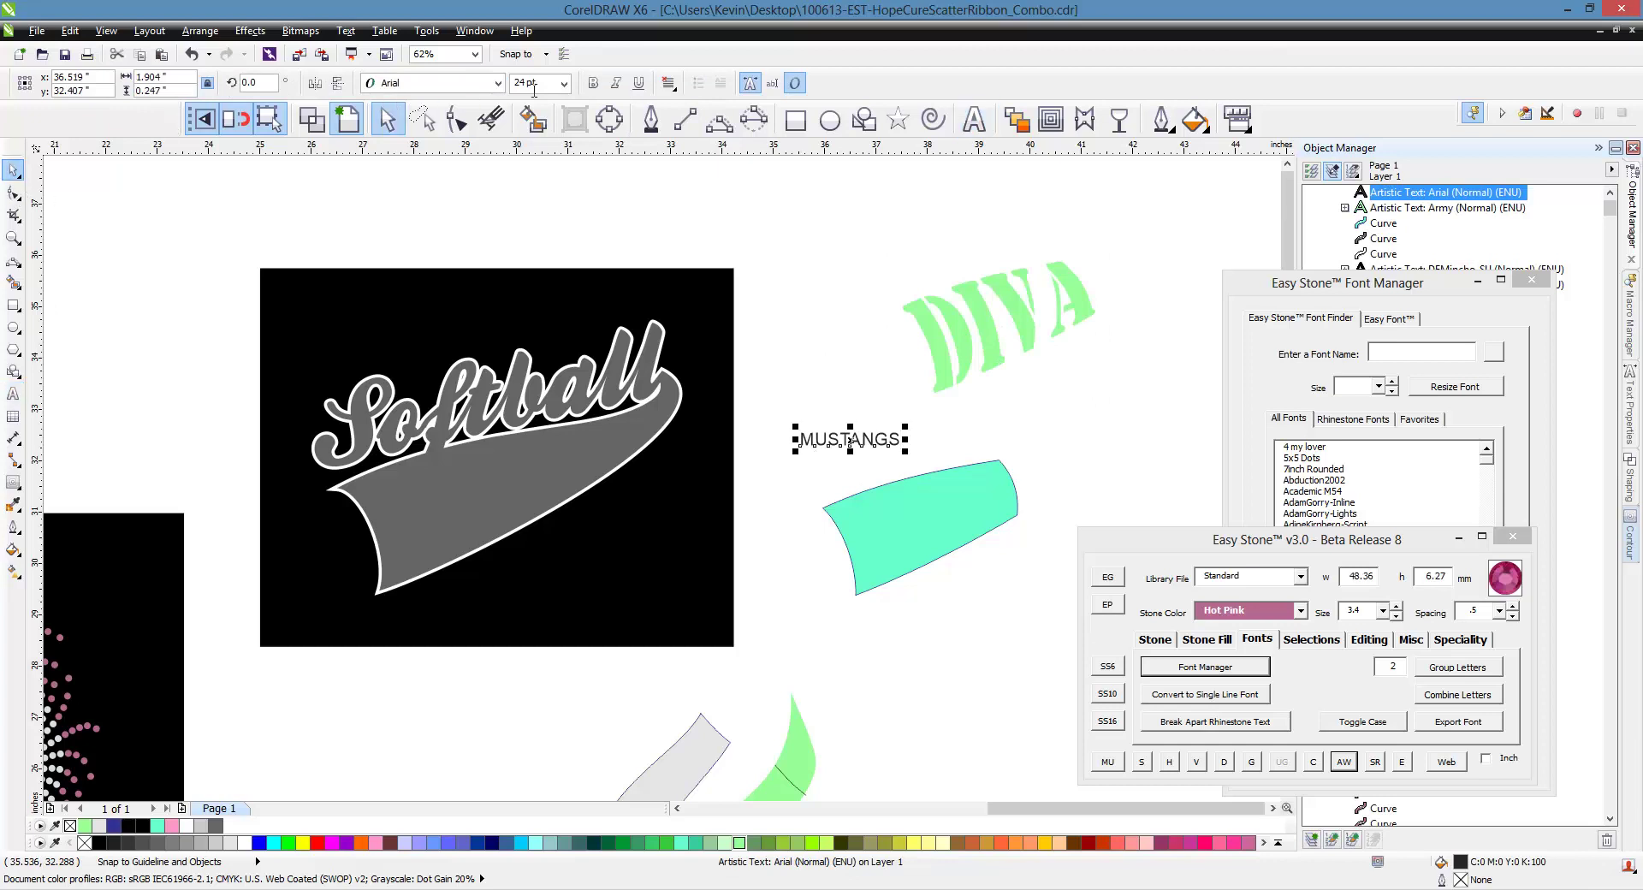
click(497, 83)
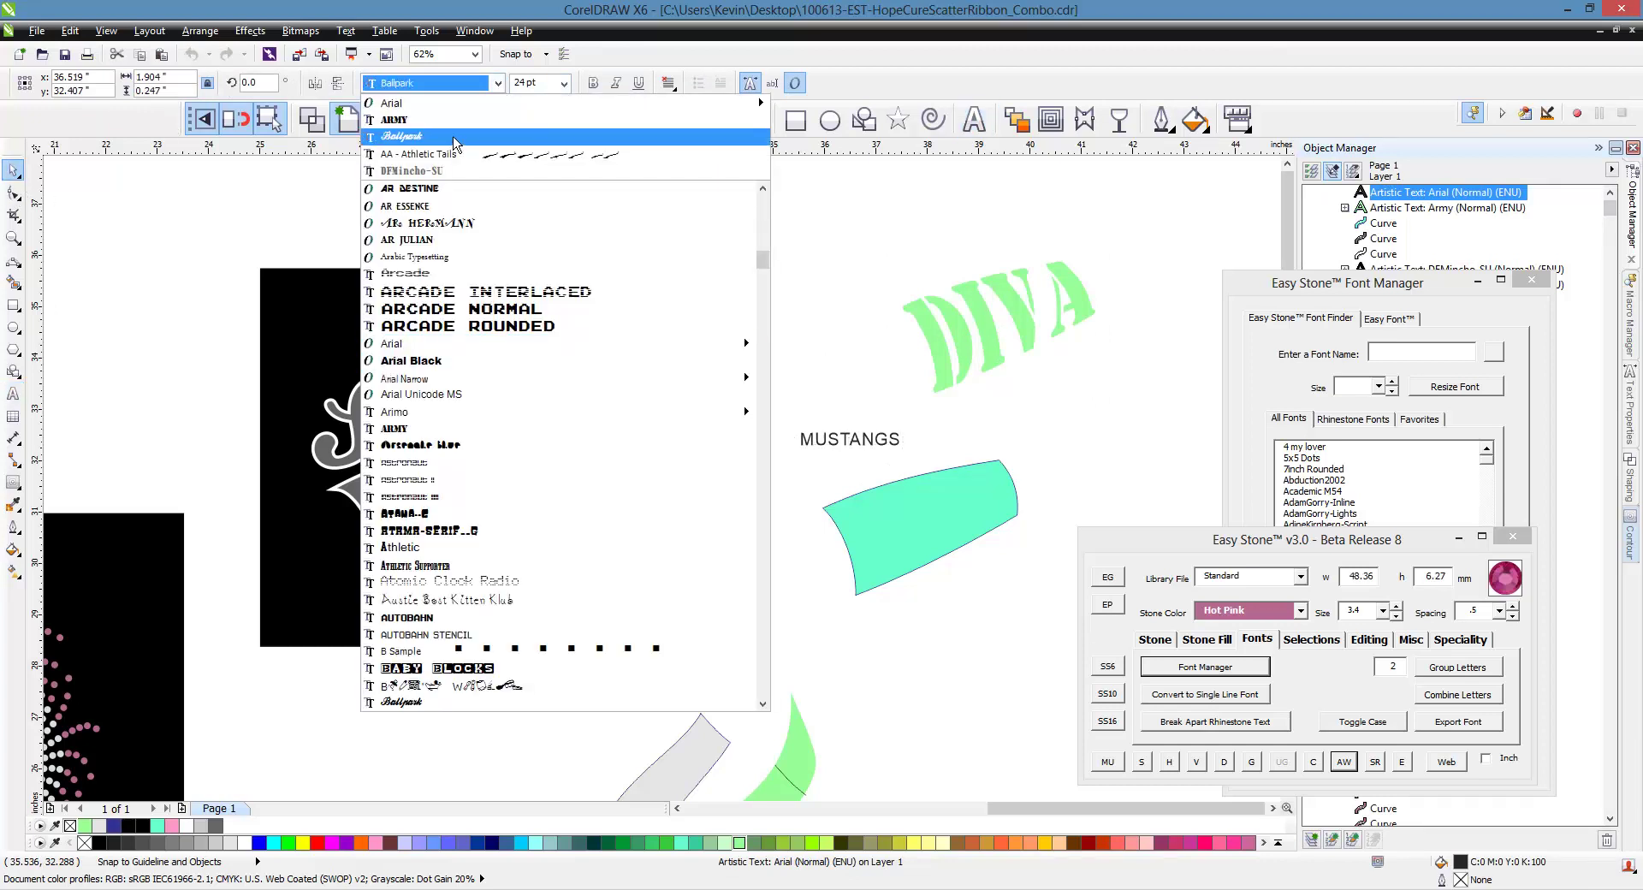
click(402, 120)
Envelope MUSTANGS to the teal shape, move it into the gray swoosh, and fill it white
shift+click(958, 528)
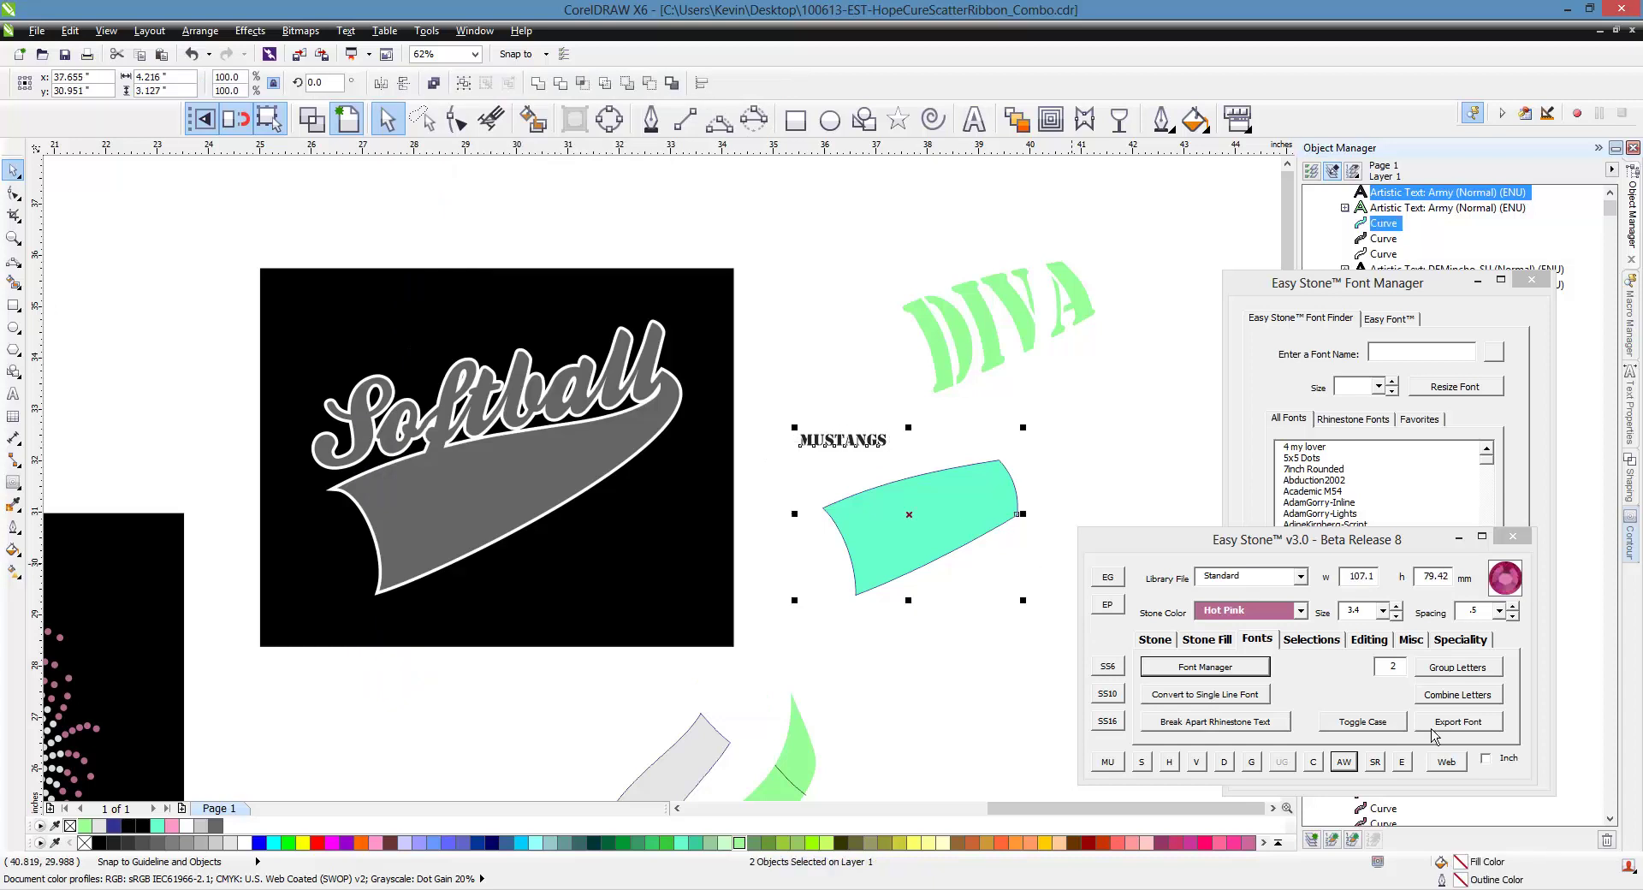
click(1364, 301)
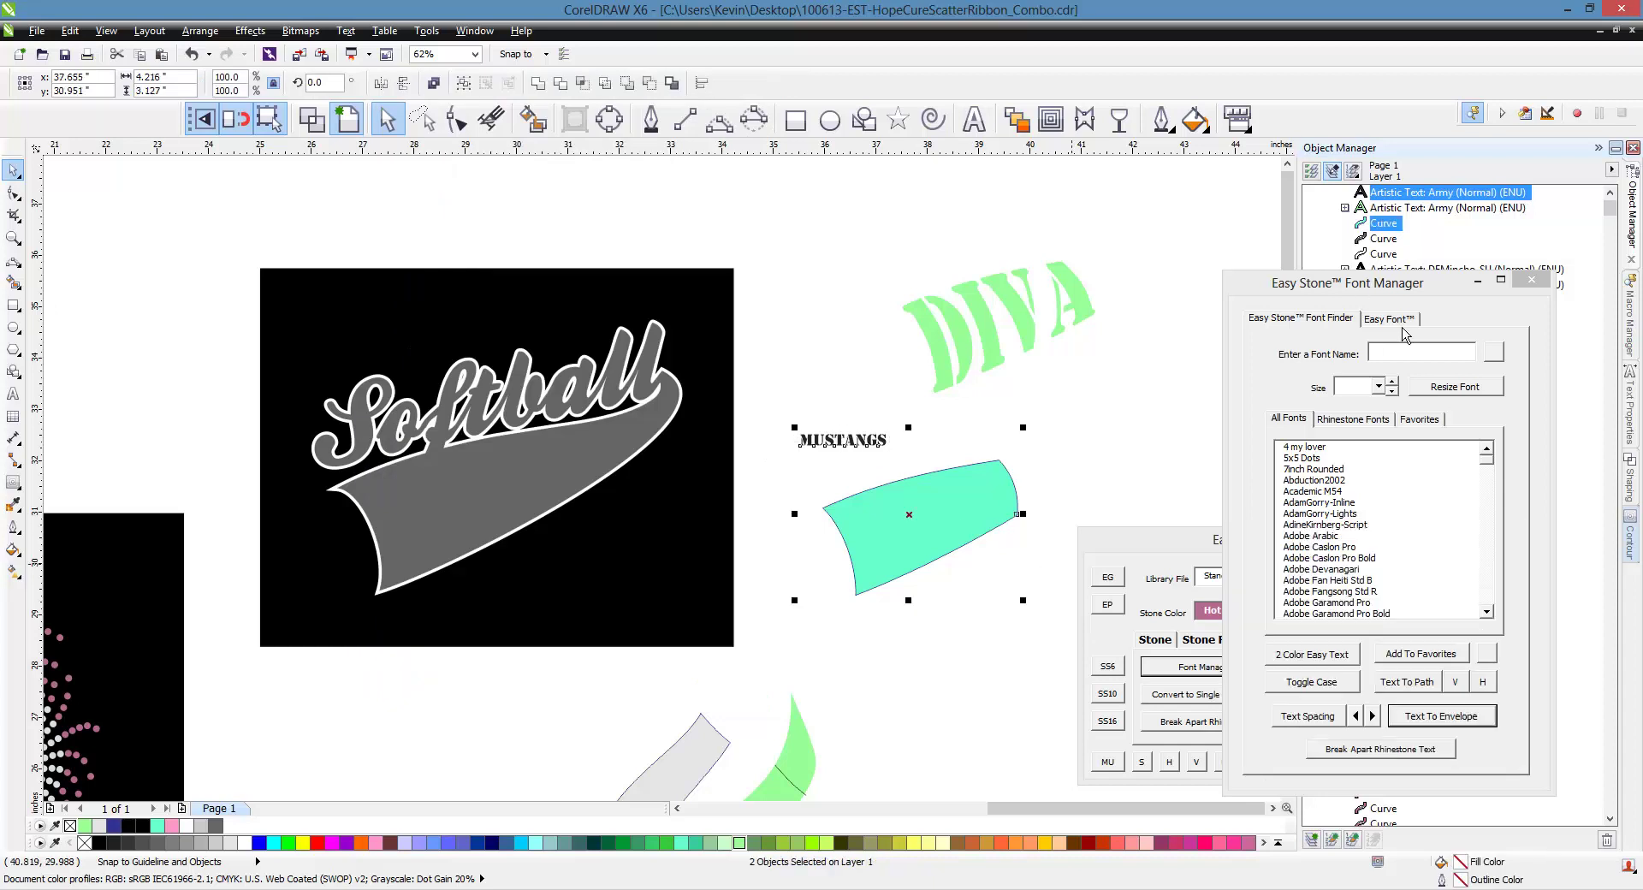
click(1460, 719)
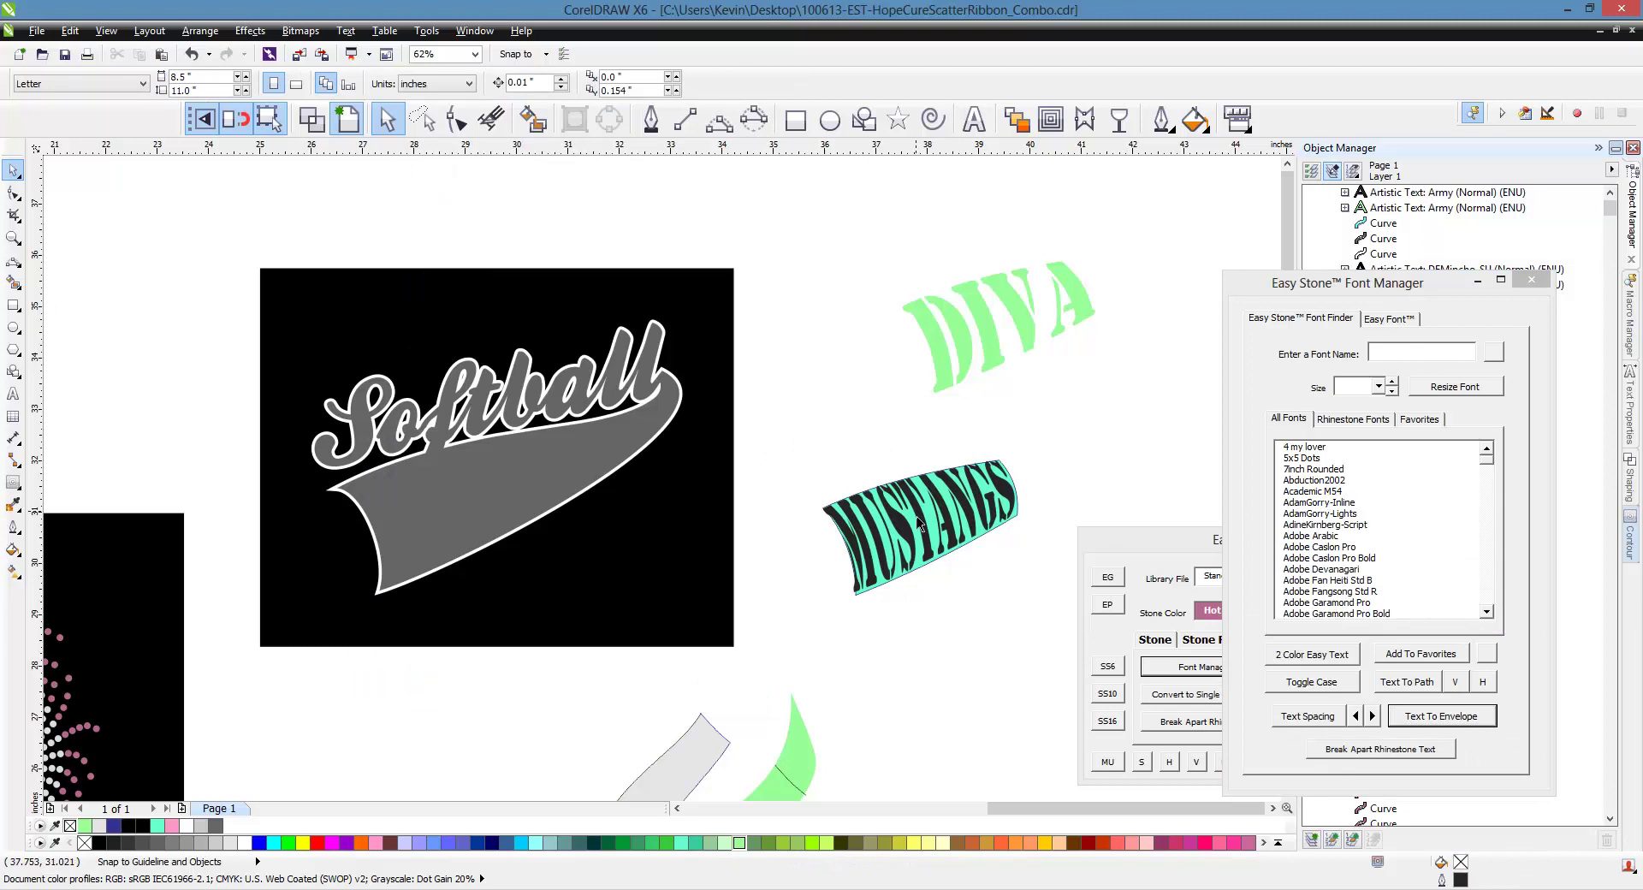
drag(917, 525, 466, 505)
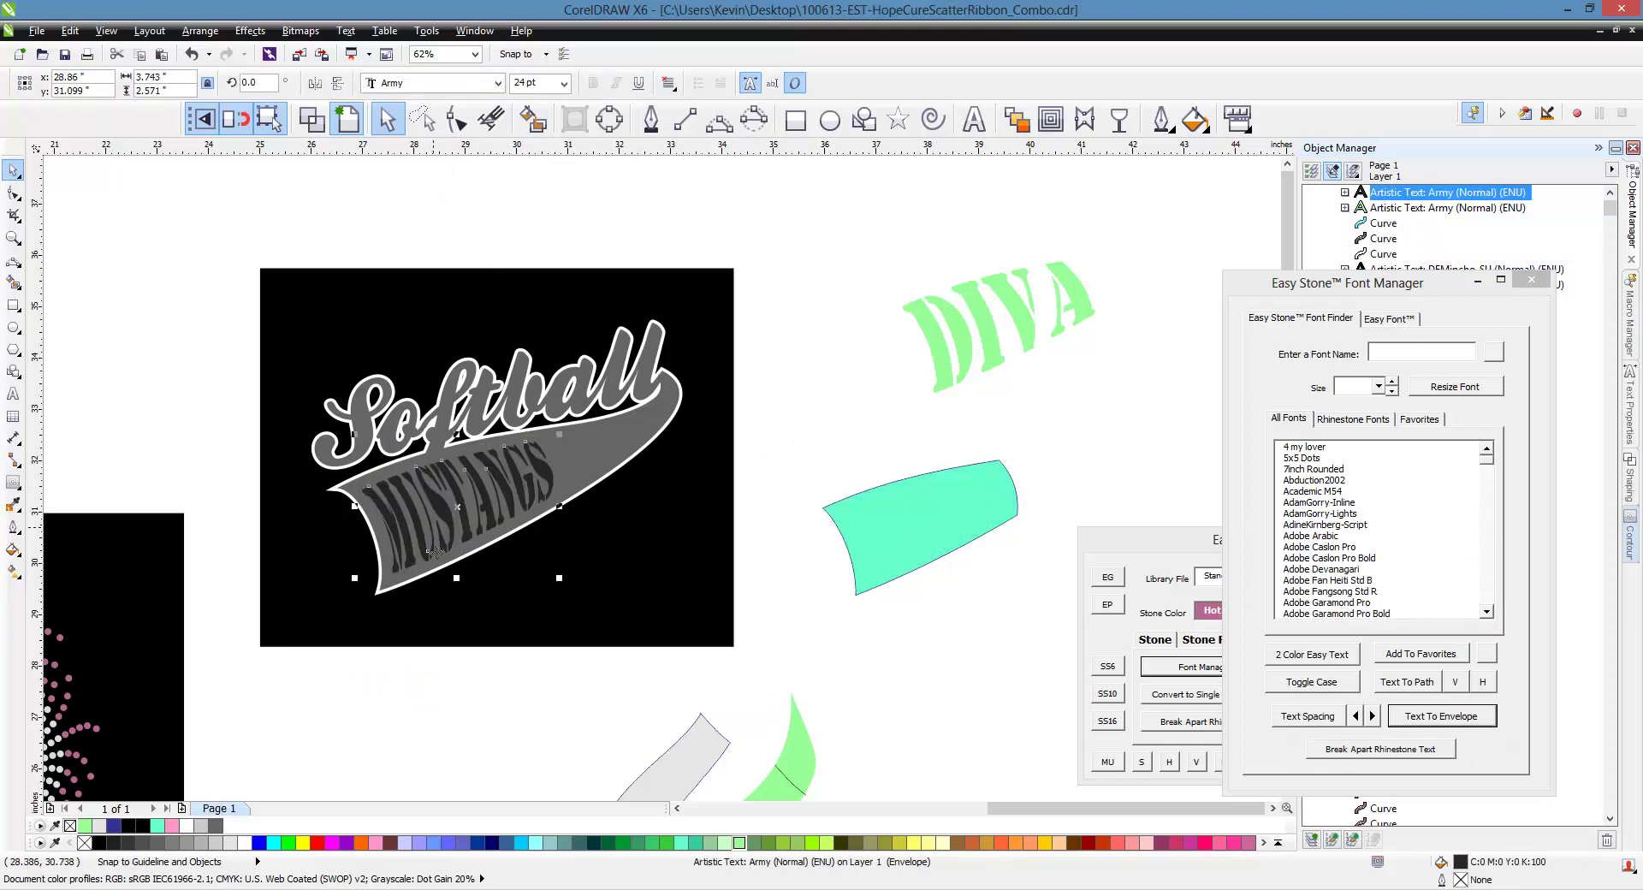
click(244, 843)
scroll(450, 514, up, 3)
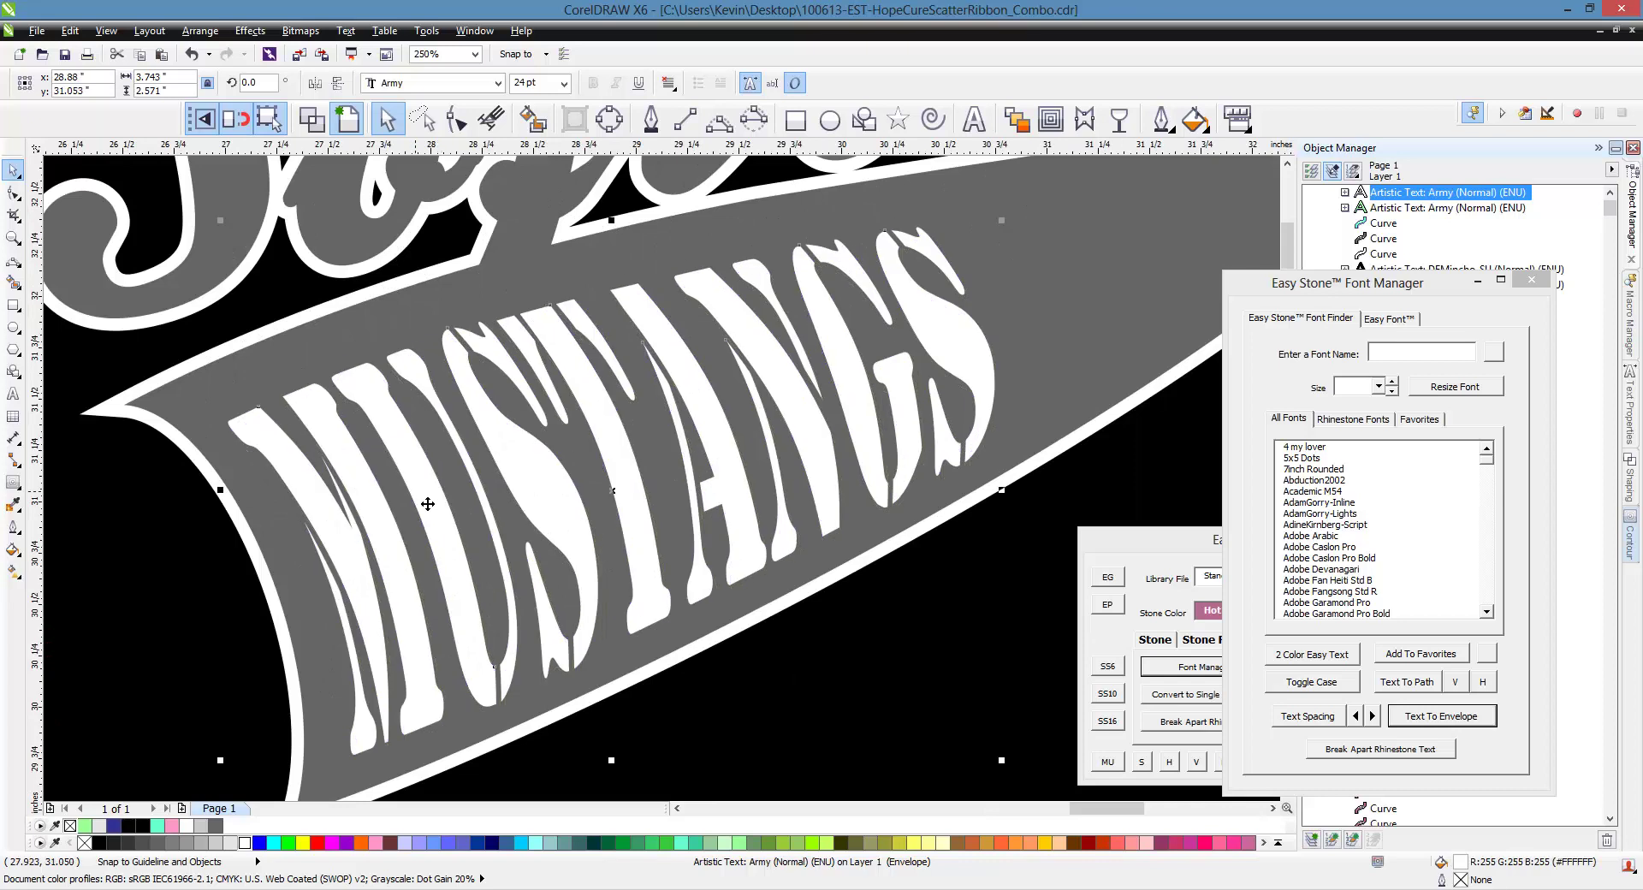
scroll(436, 515, up, 2)
scroll(421, 514, down, 3)
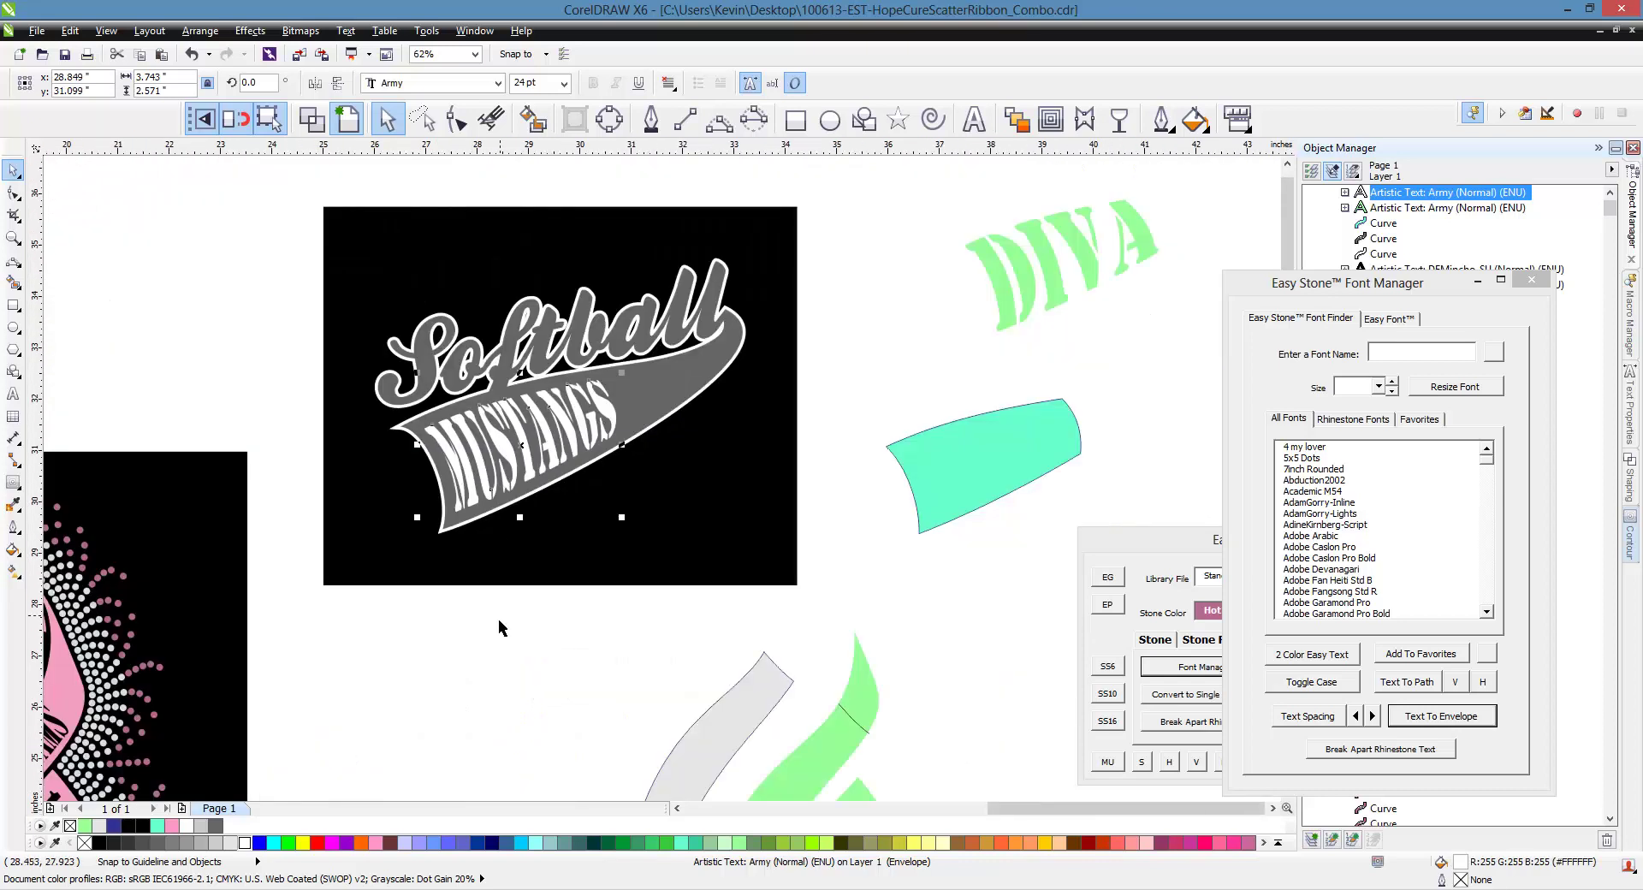
click(493, 629)
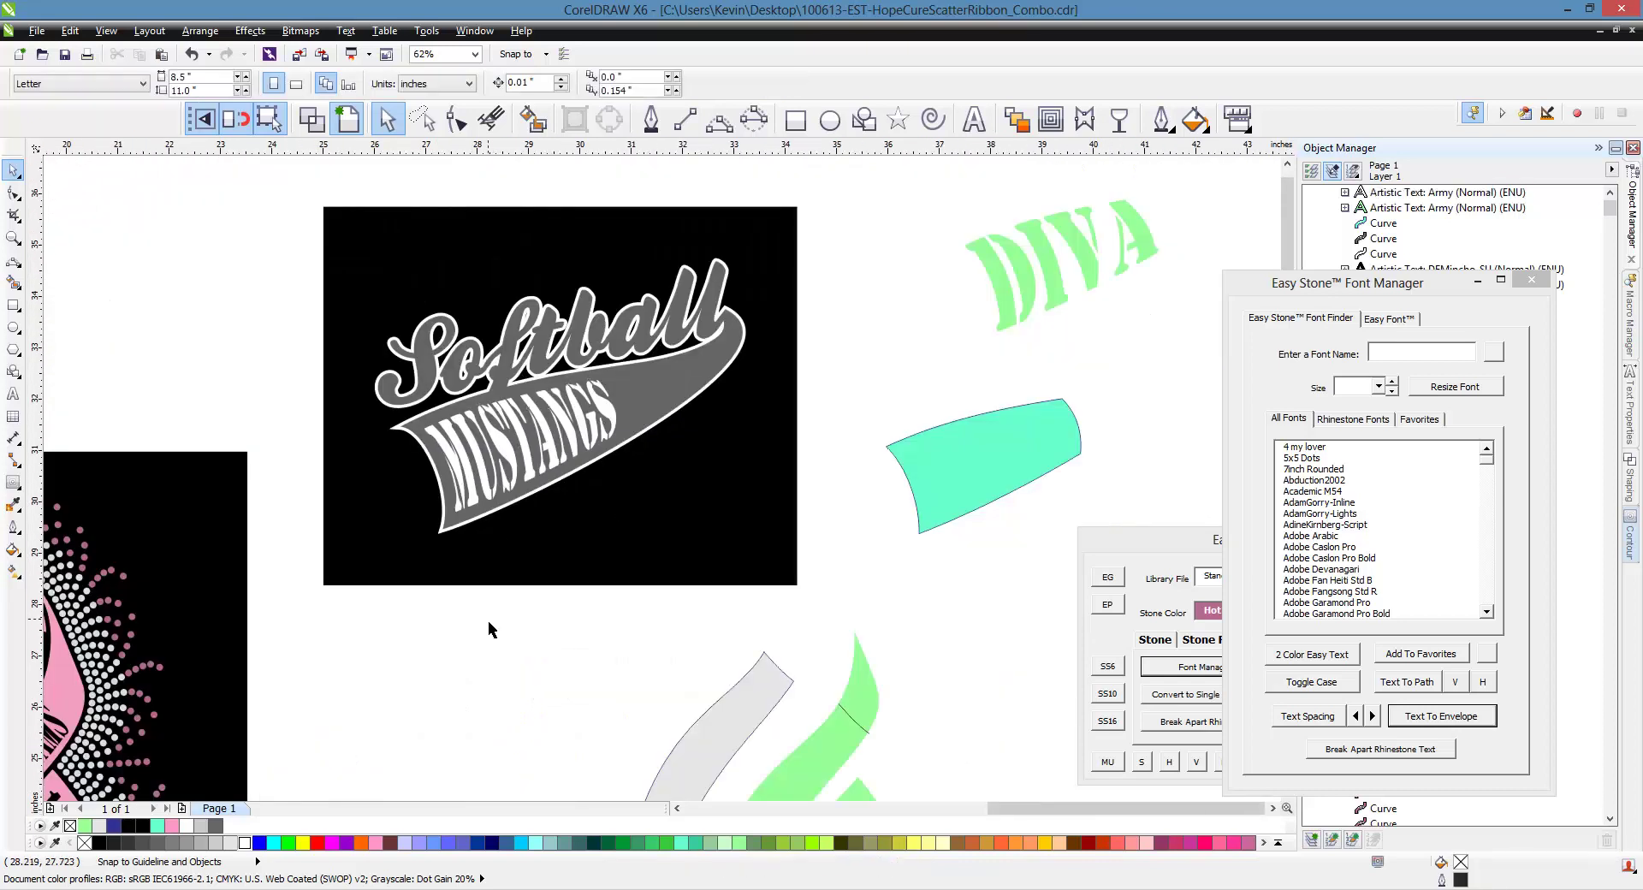
click(1025, 444)
click(811, 393)
scroll(886, 372, down, 1)
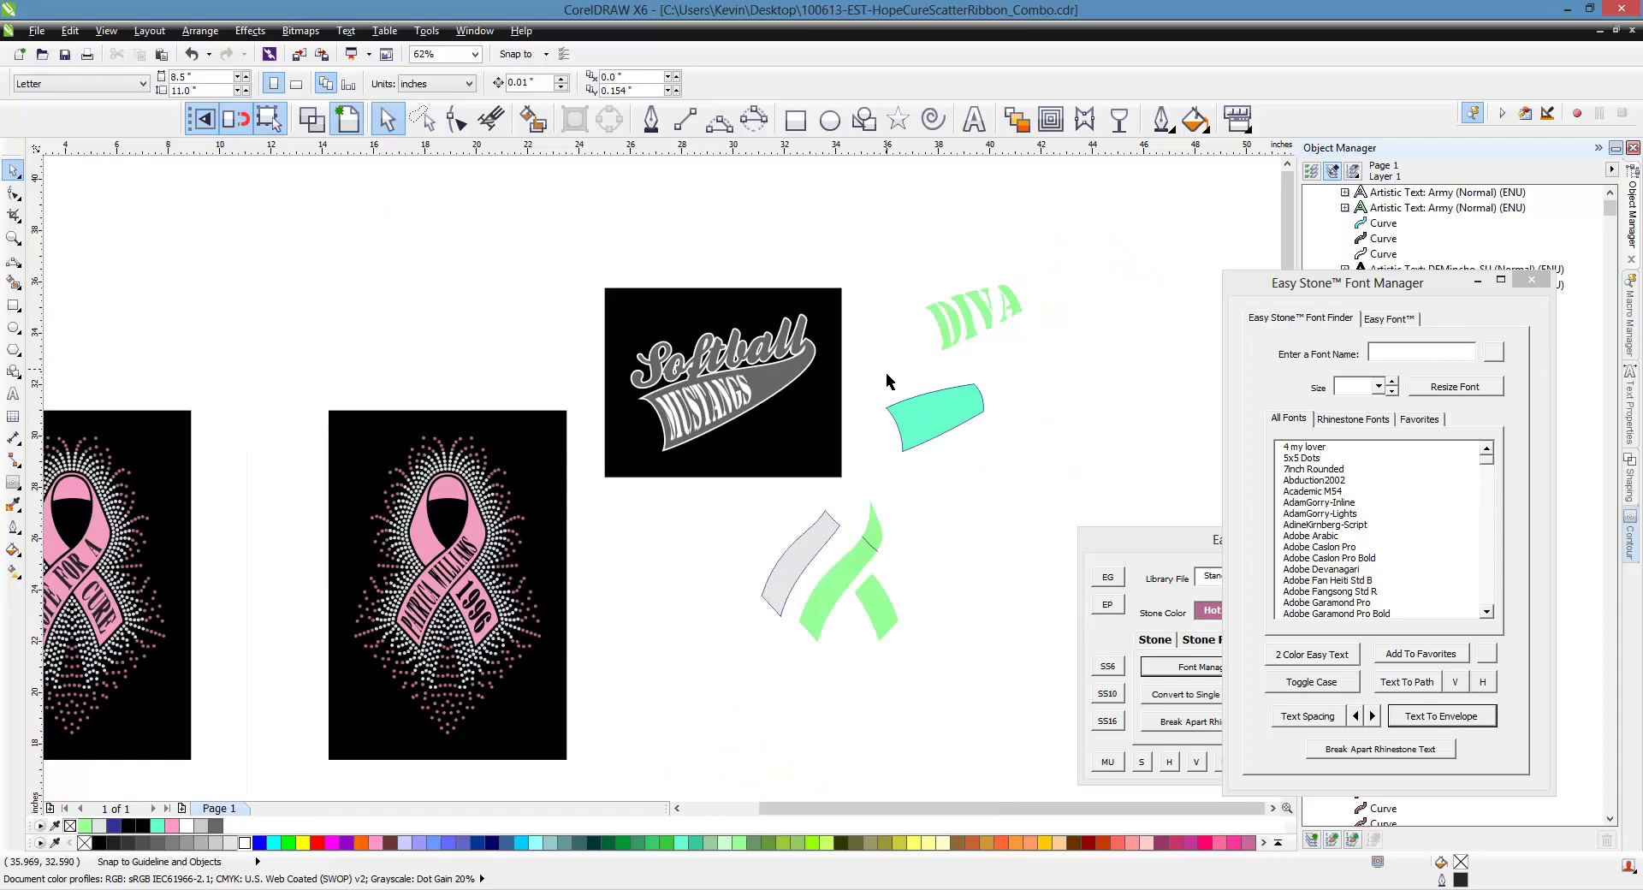
scroll(750, 557, down, 1)
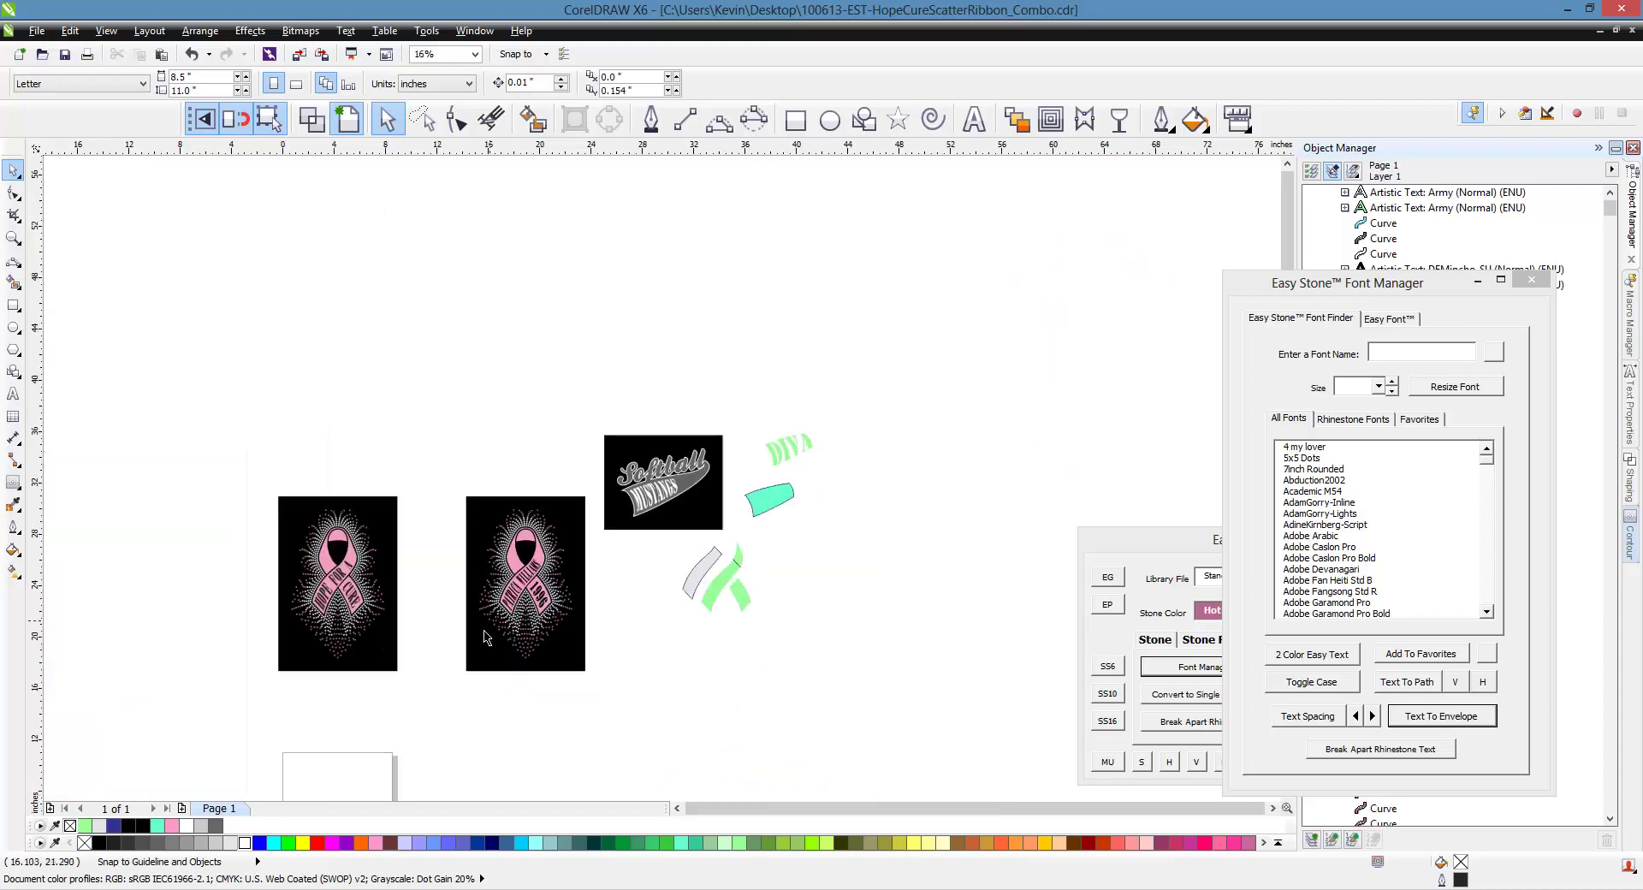
scroll(407, 642, up, 1)
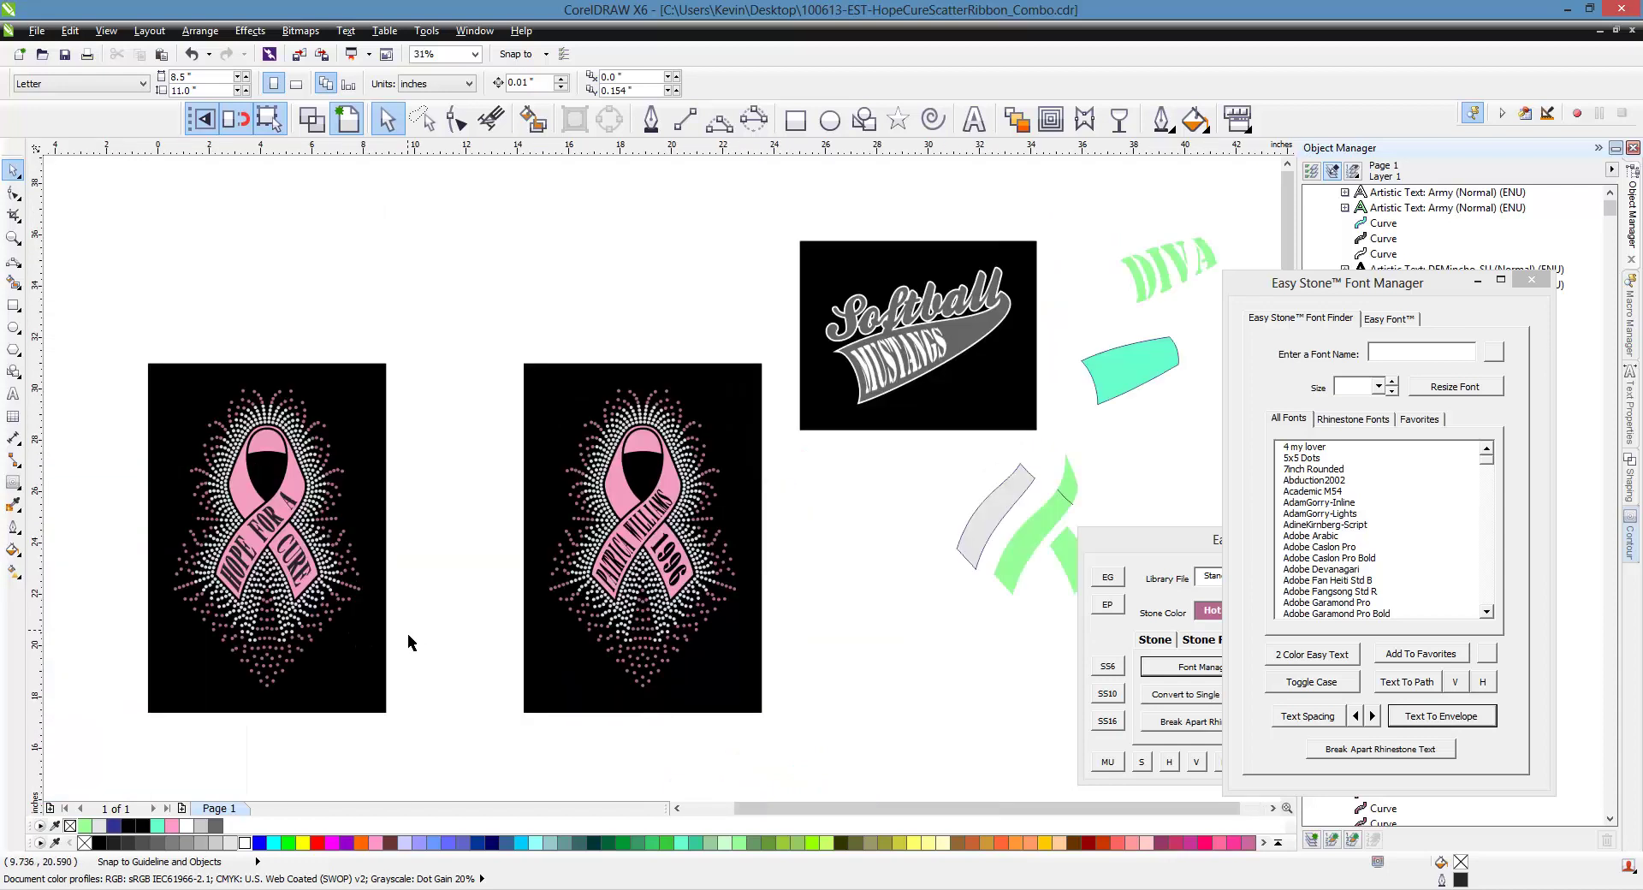